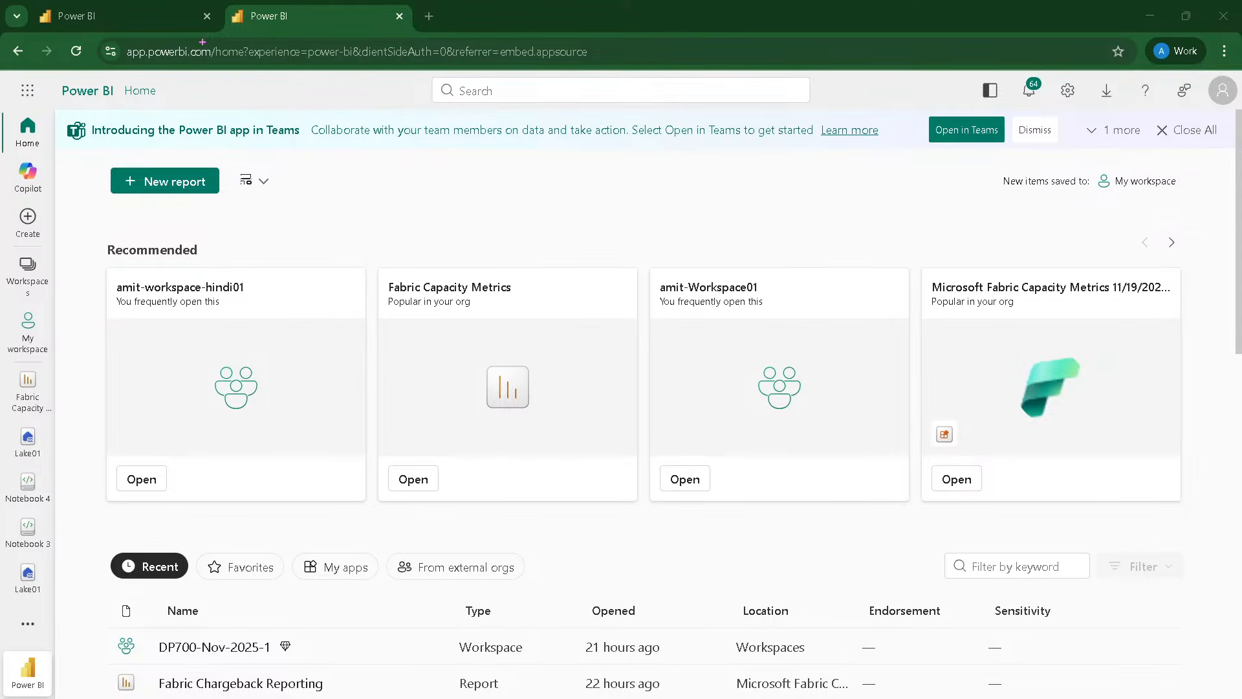
Step: Open the DP700-Nov-2025-1 workspace from the workspace list
key(ctrl+2)
drag(115, 41, 216, 74)
key(Escape)
key(ctrl+plus)
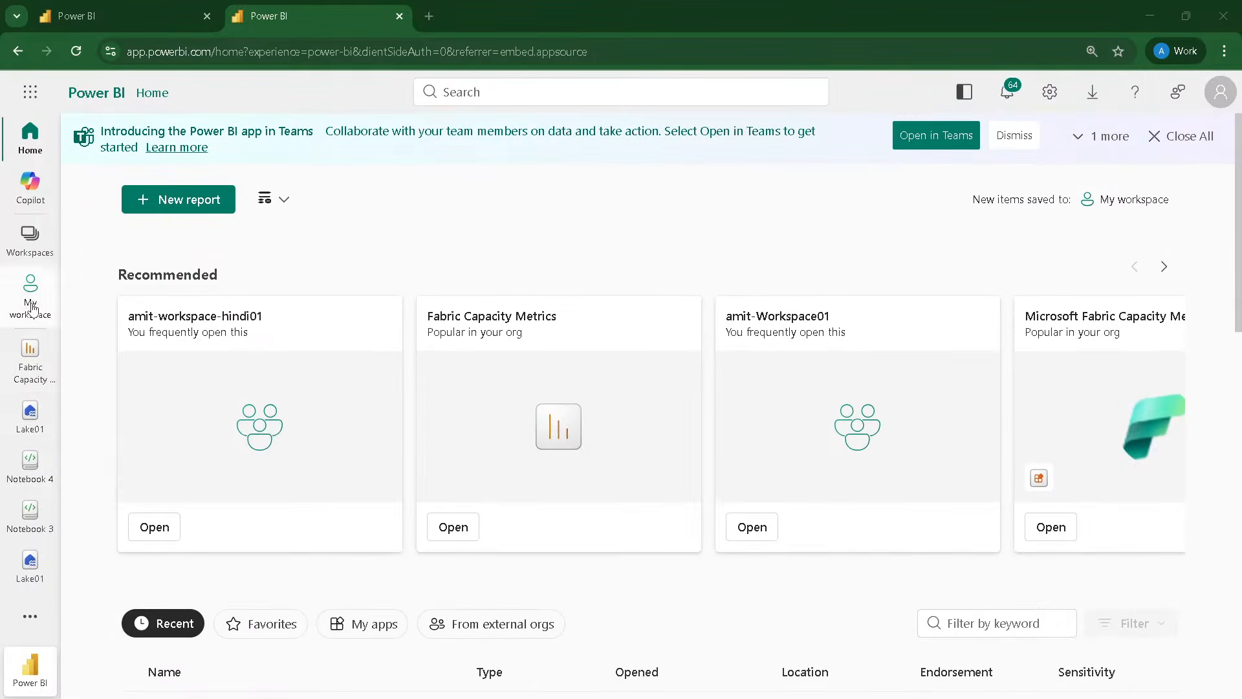
click(34, 258)
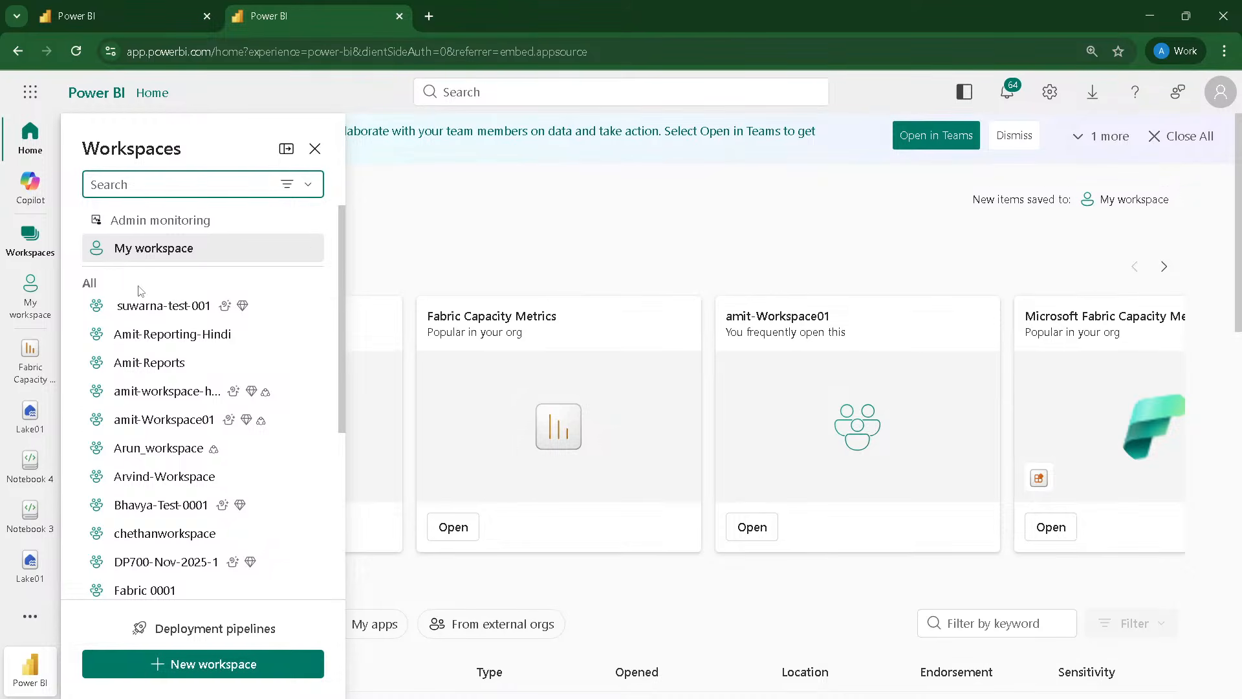
click(158, 555)
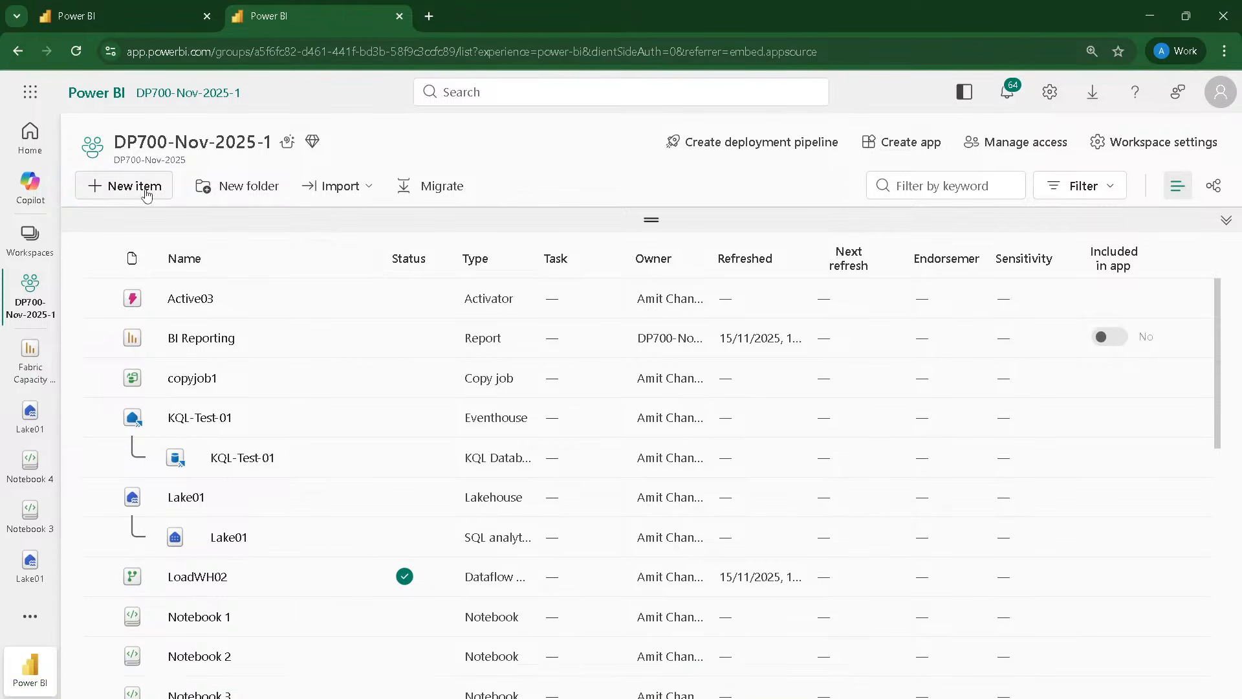
Step: Examine the new item types available in the workspace, especially the mirrored database options for getting data
scroll(713, 298, down, 5)
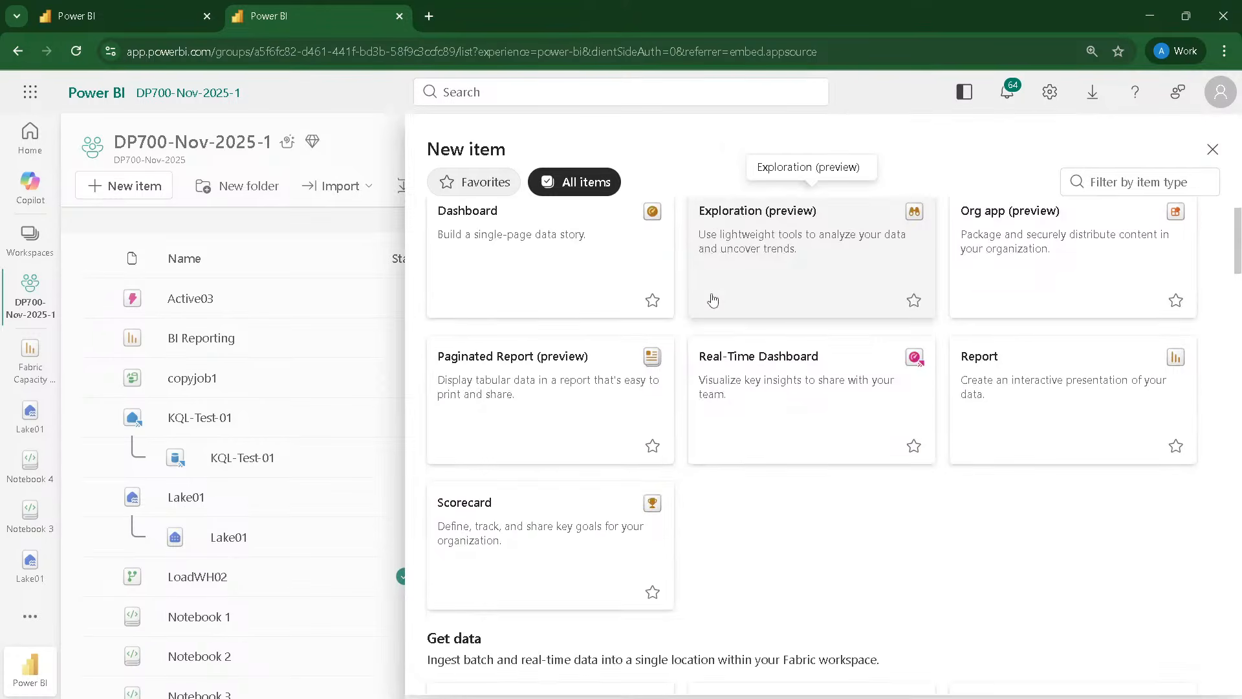
scroll(713, 297, down, 8)
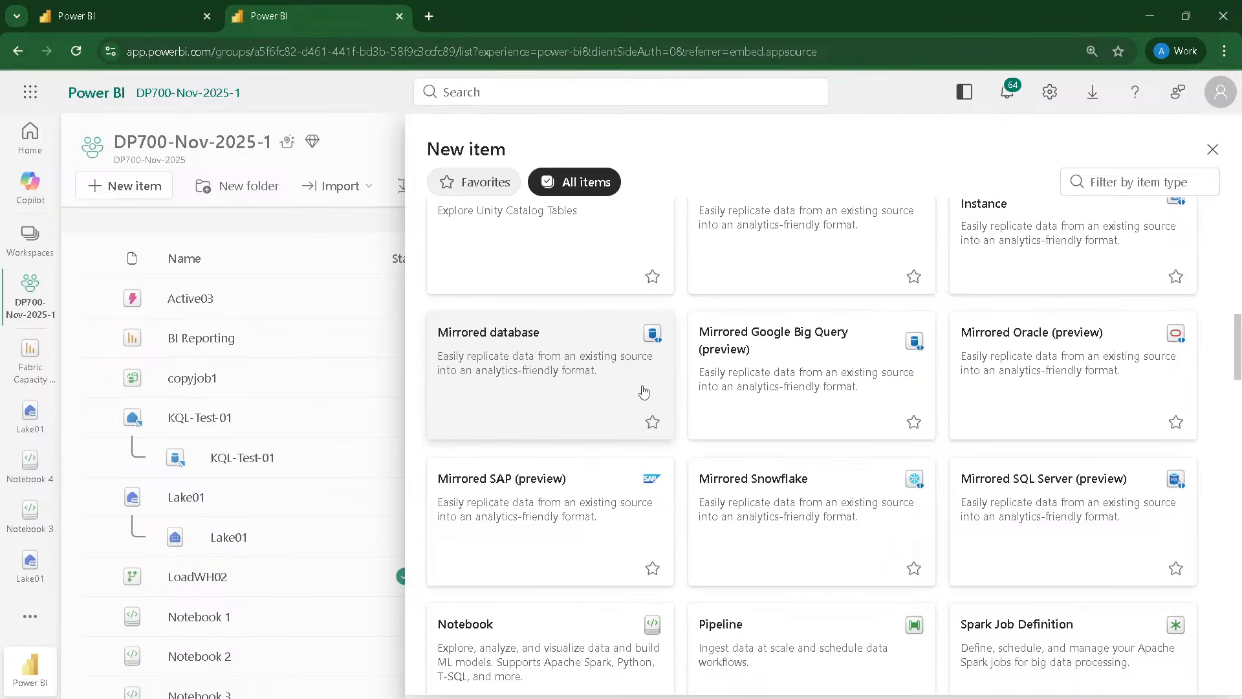
scroll(1048, 346, up, 1)
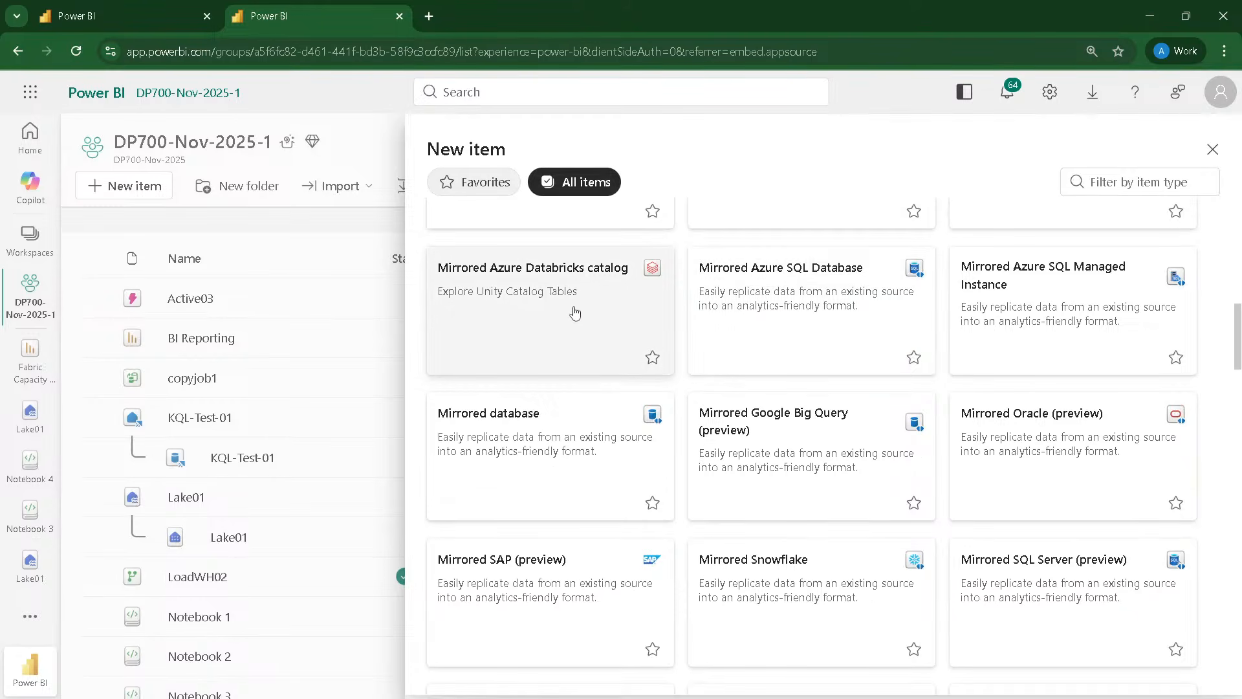
scroll(578, 313, up, 1)
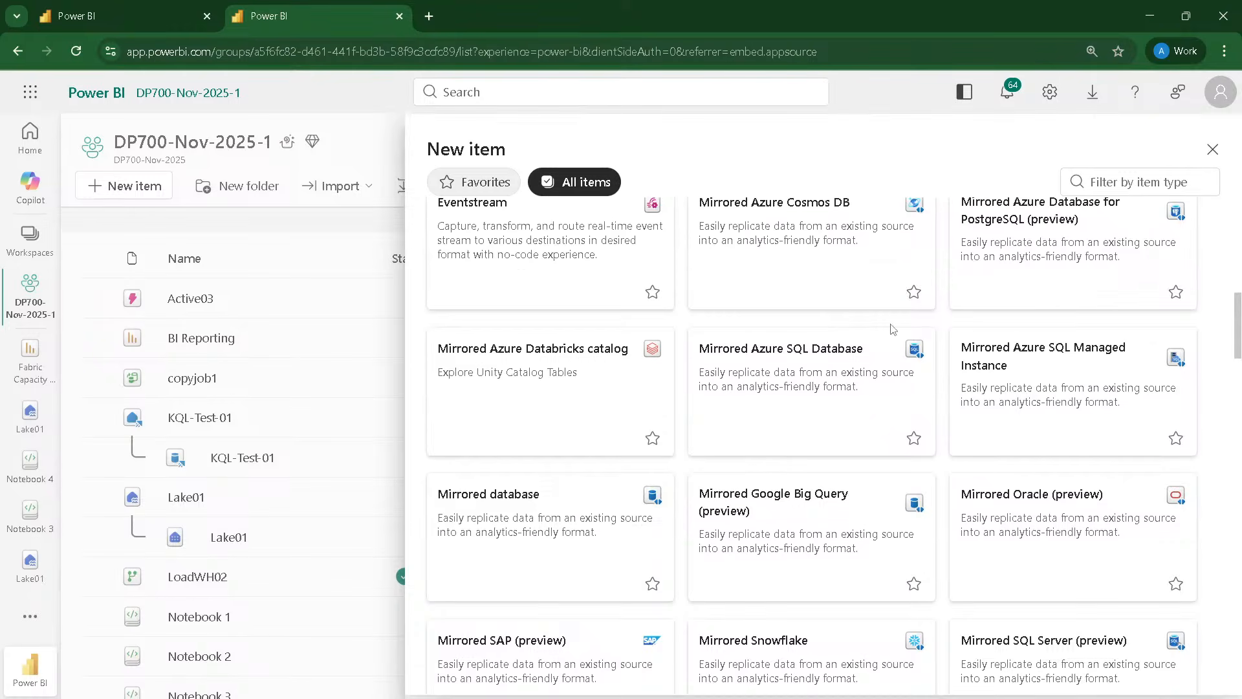
scroll(945, 310, up, 1)
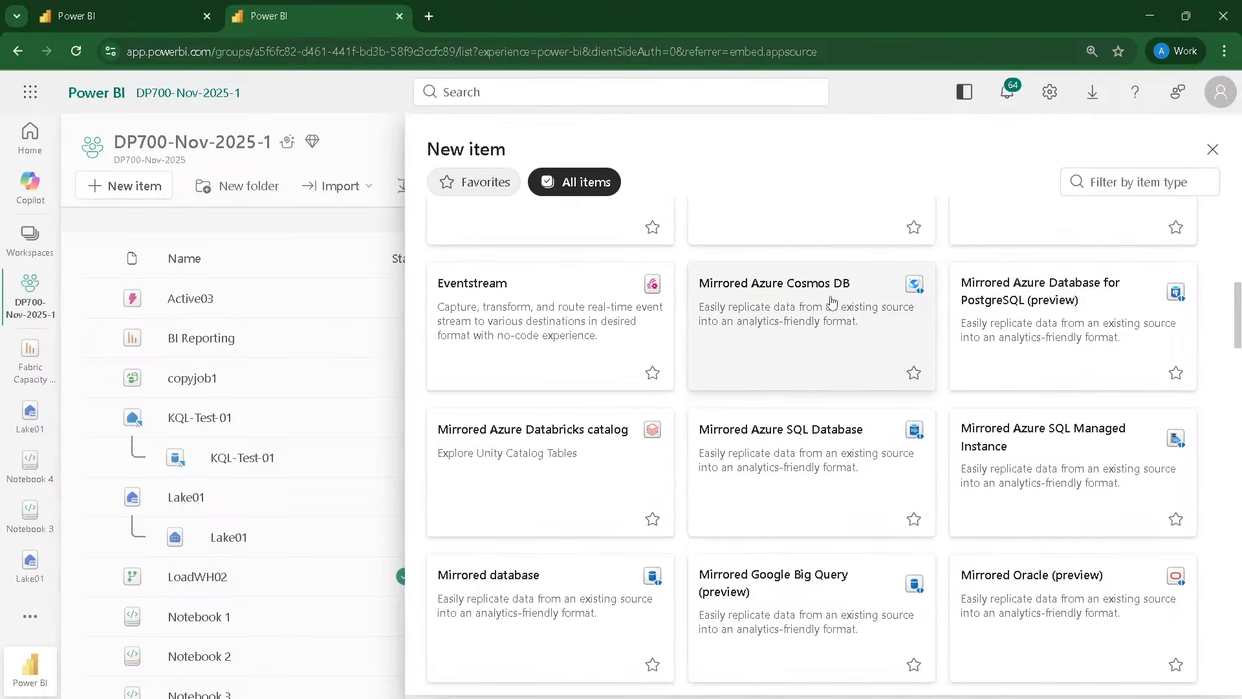
scroll(866, 304, down, 3)
scroll(867, 304, down, 1)
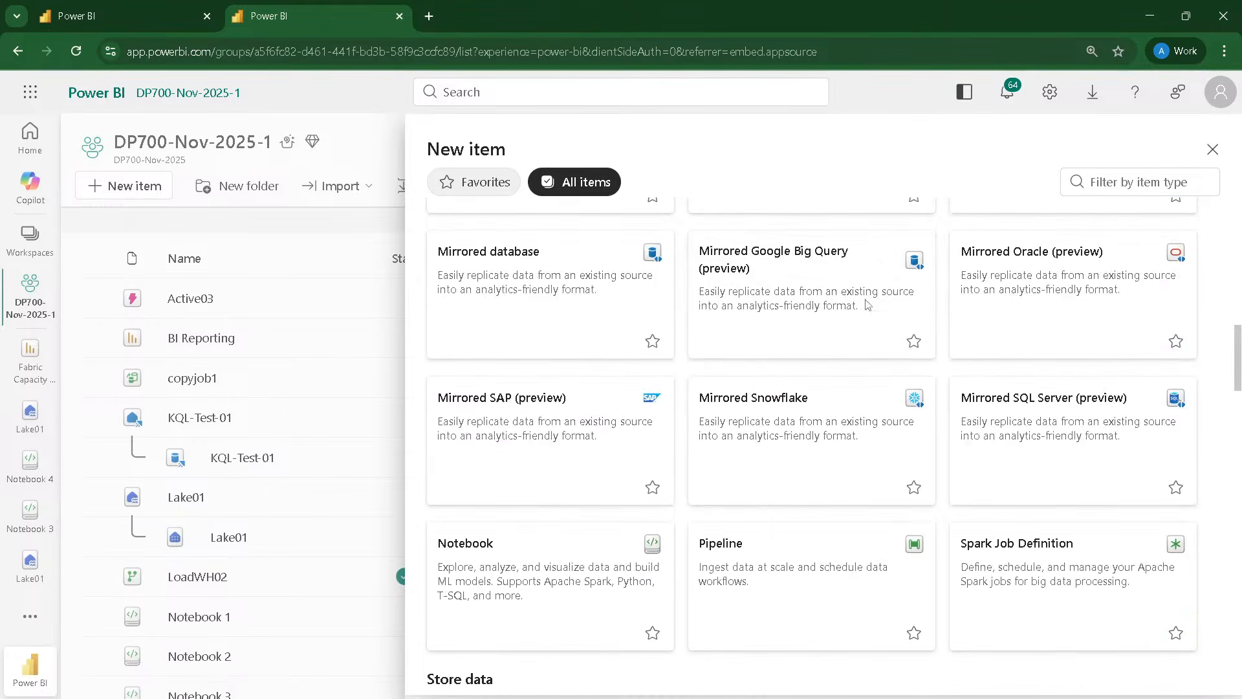
scroll(867, 304, down, 1)
scroll(867, 304, up, 2)
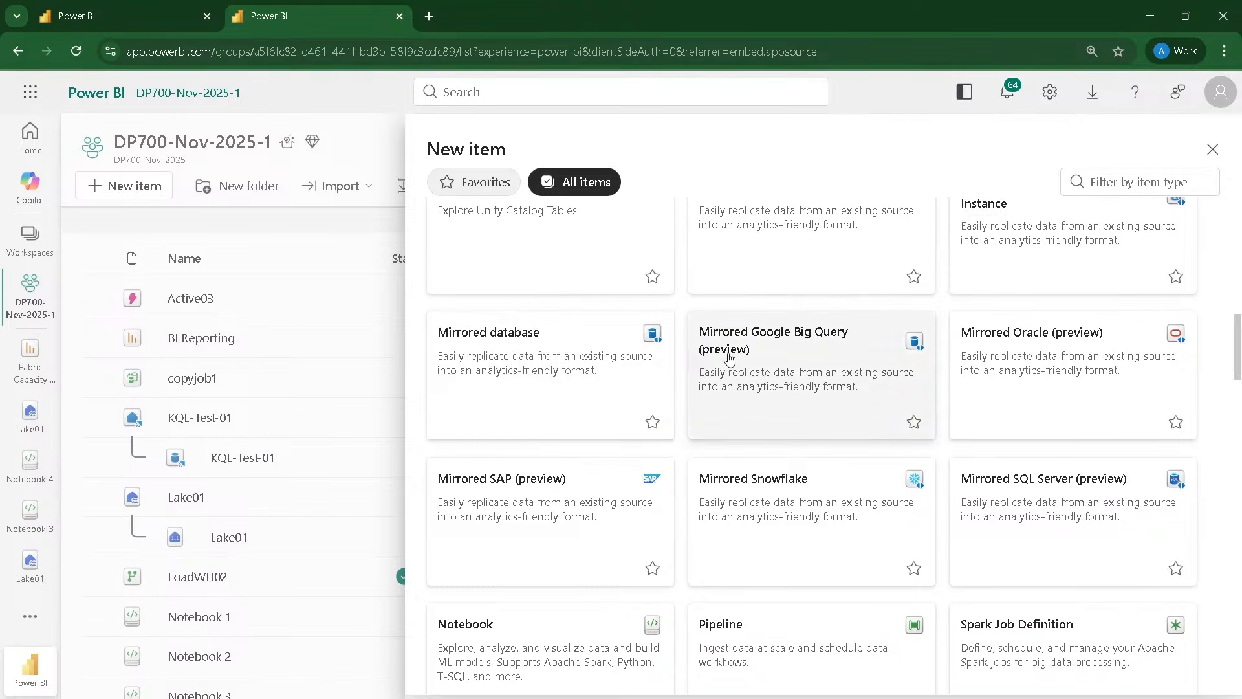
scroll(729, 357, up, 3)
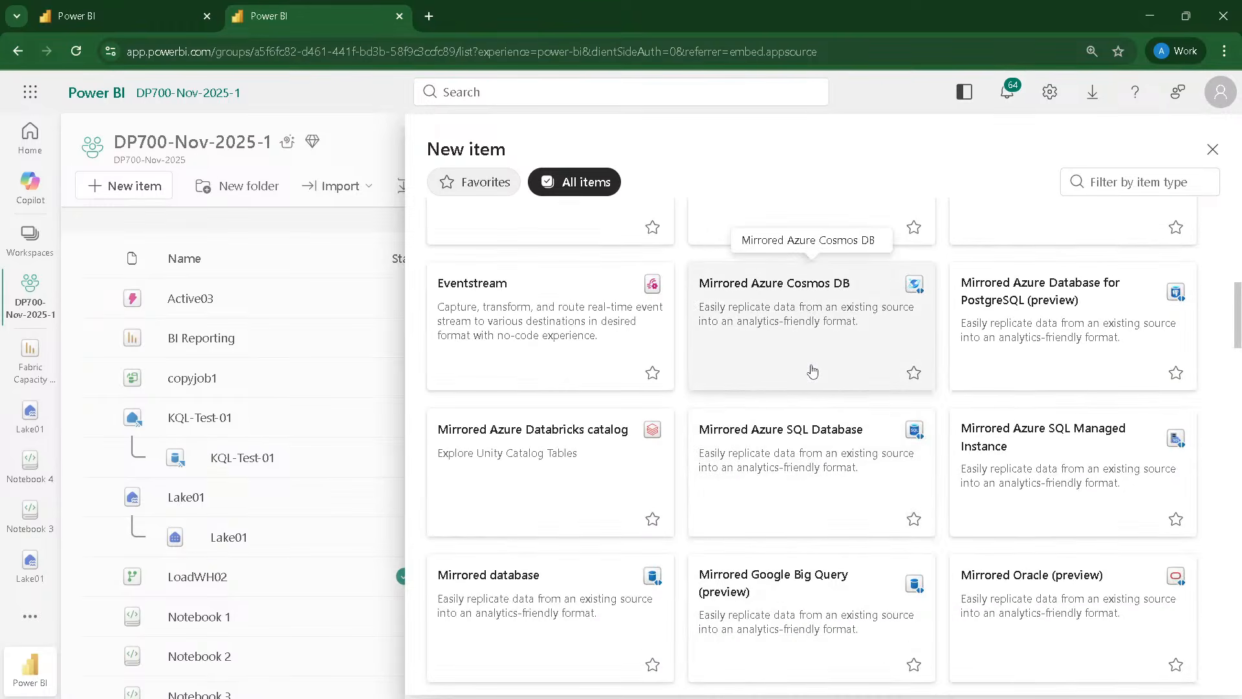
scroll(812, 370, up, 1)
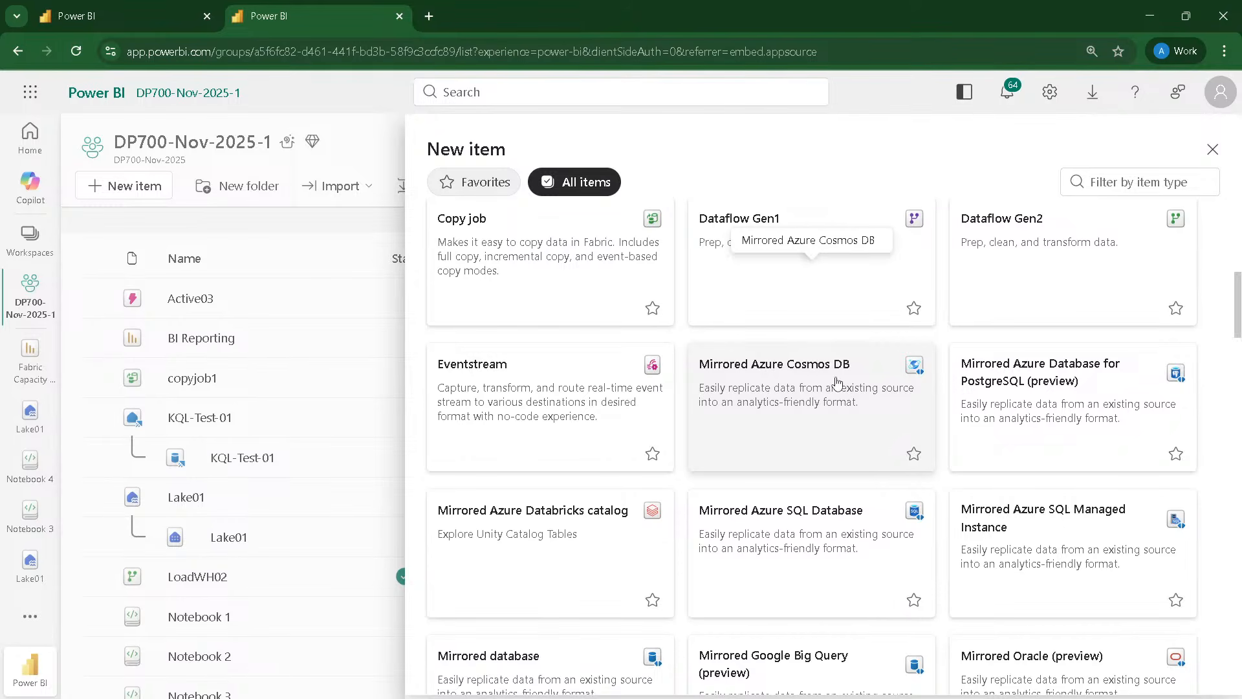
scroll(837, 382, down, 2)
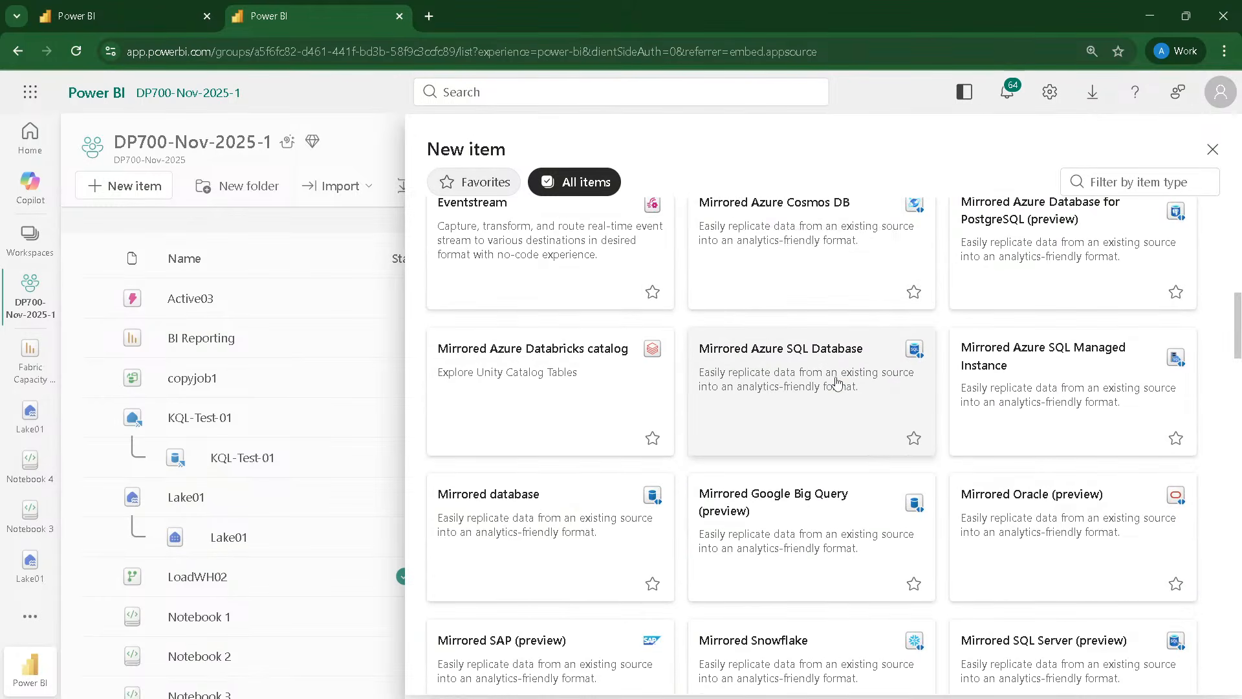
scroll(837, 381, down, 1)
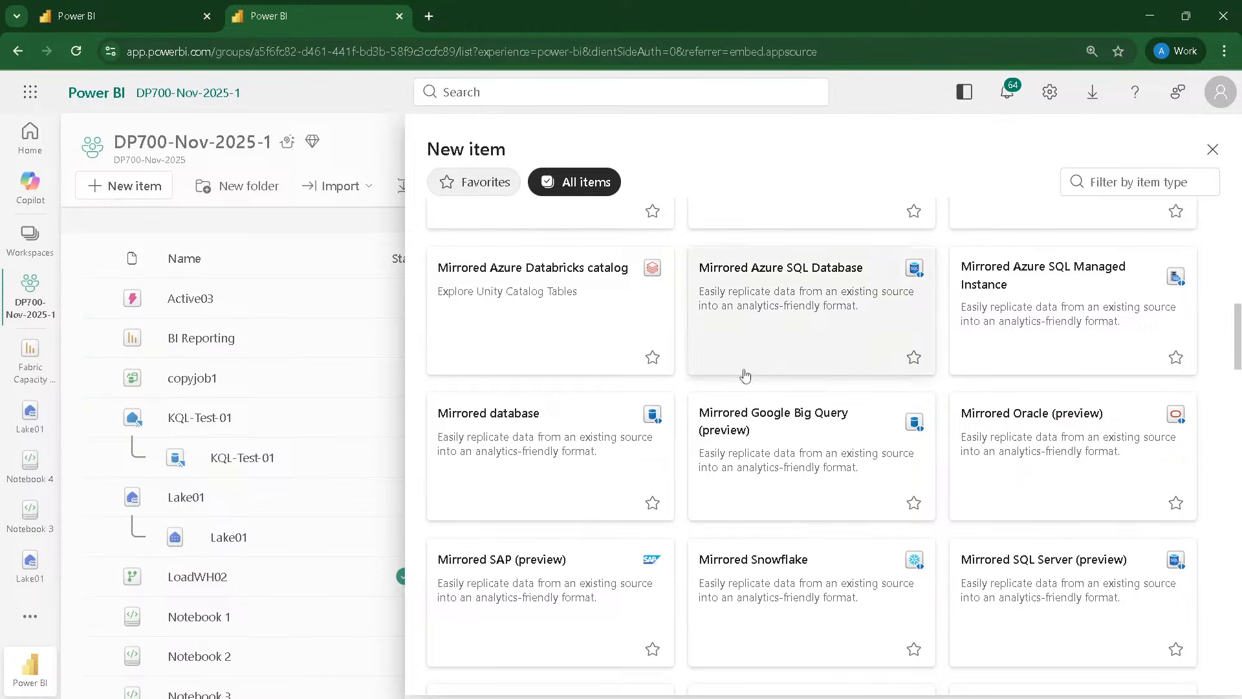
Step: Review the connection settings and credentials for a new mirrored Azure SQL Database with an Azure SQL database source, then close without connecting
click(794, 332)
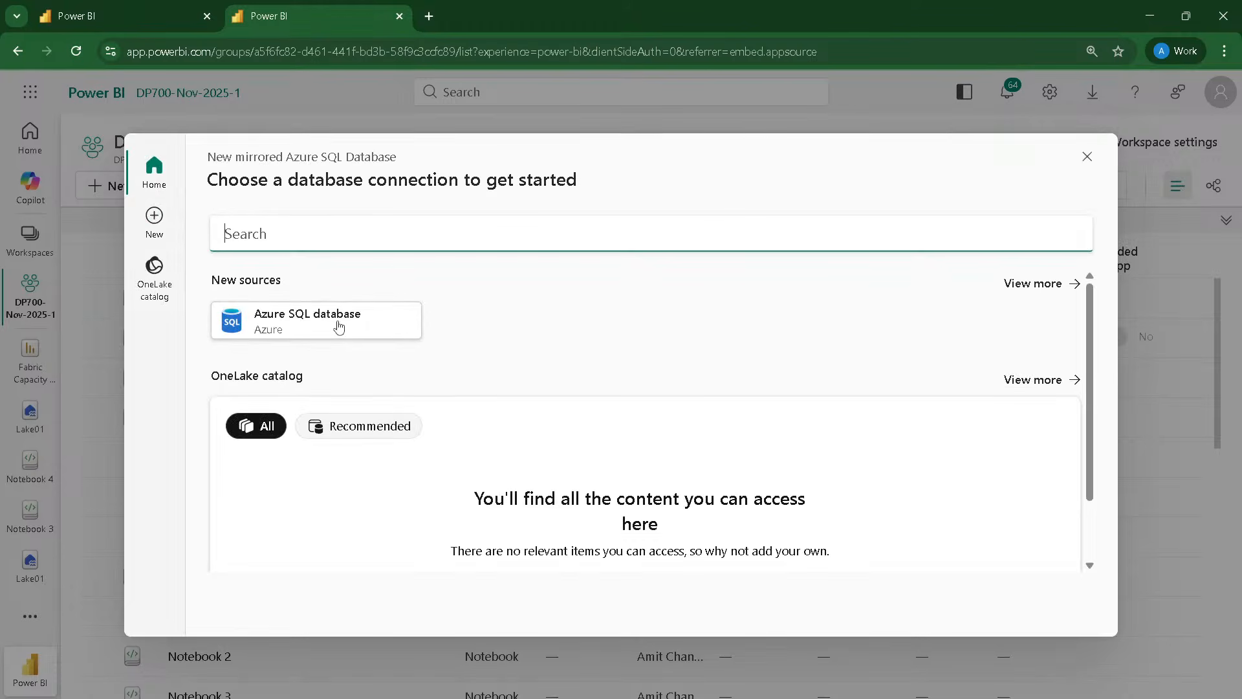
click(338, 328)
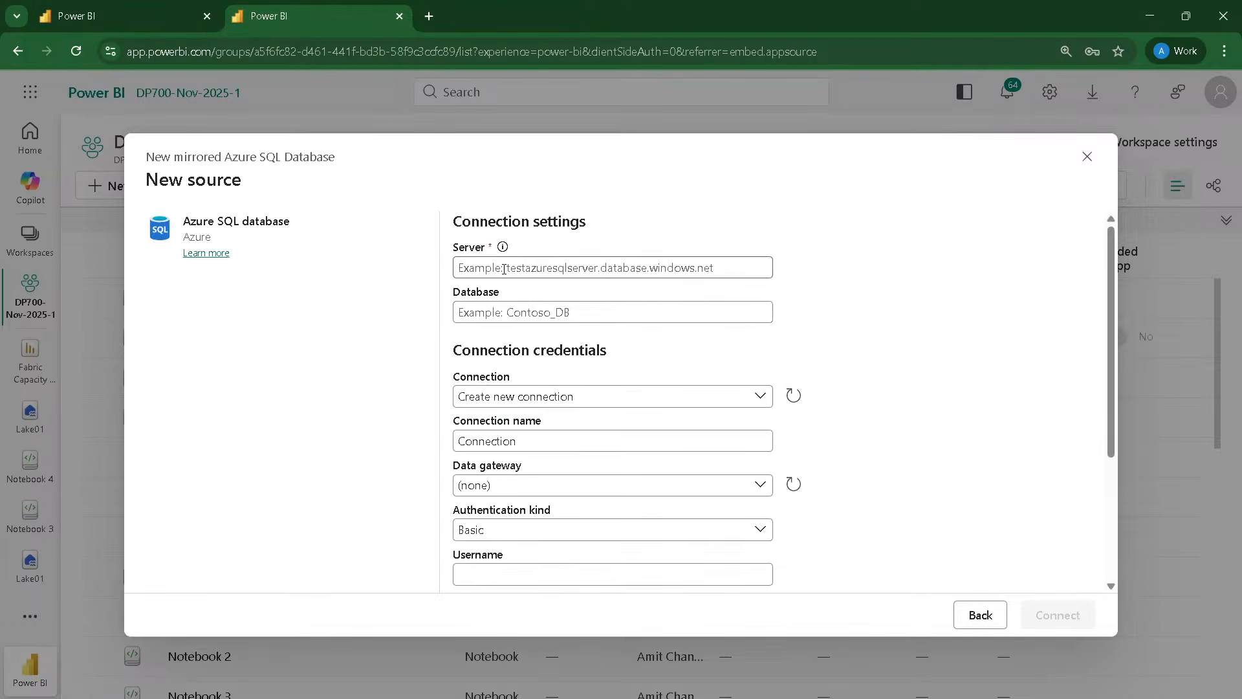
click(504, 269)
scroll(502, 285, down, 1)
scroll(501, 294, up, 1)
scroll(524, 342, down, 3)
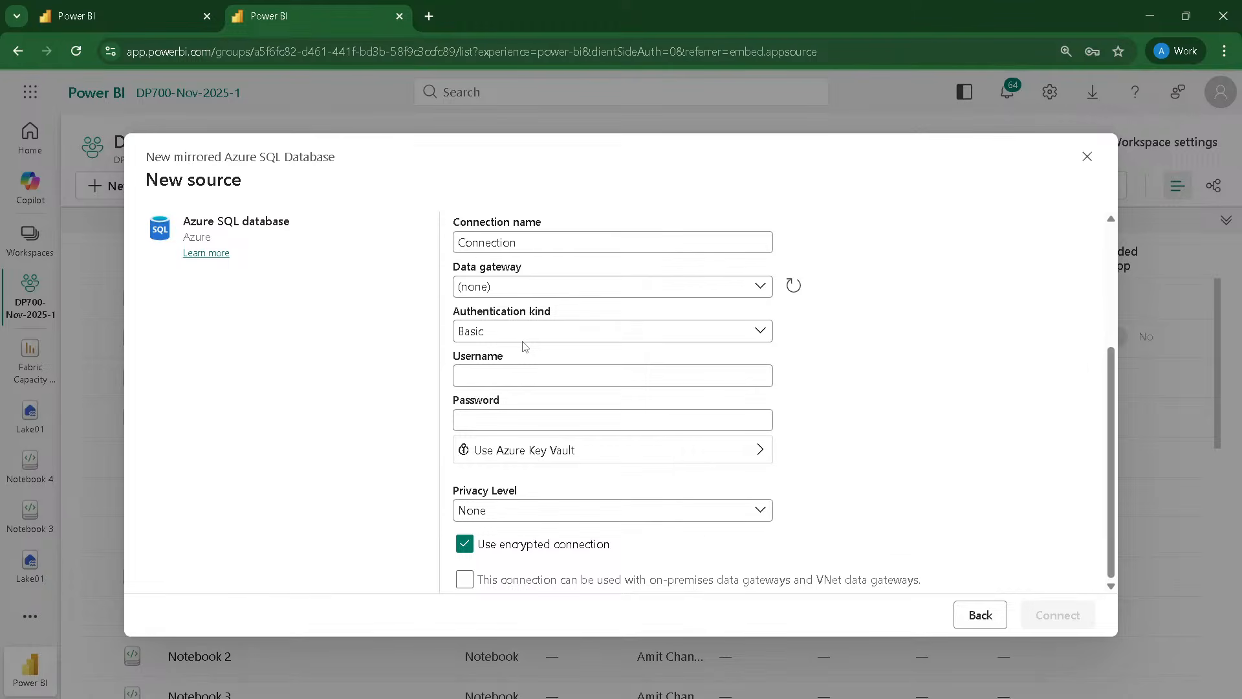
click(1087, 157)
click(587, 445)
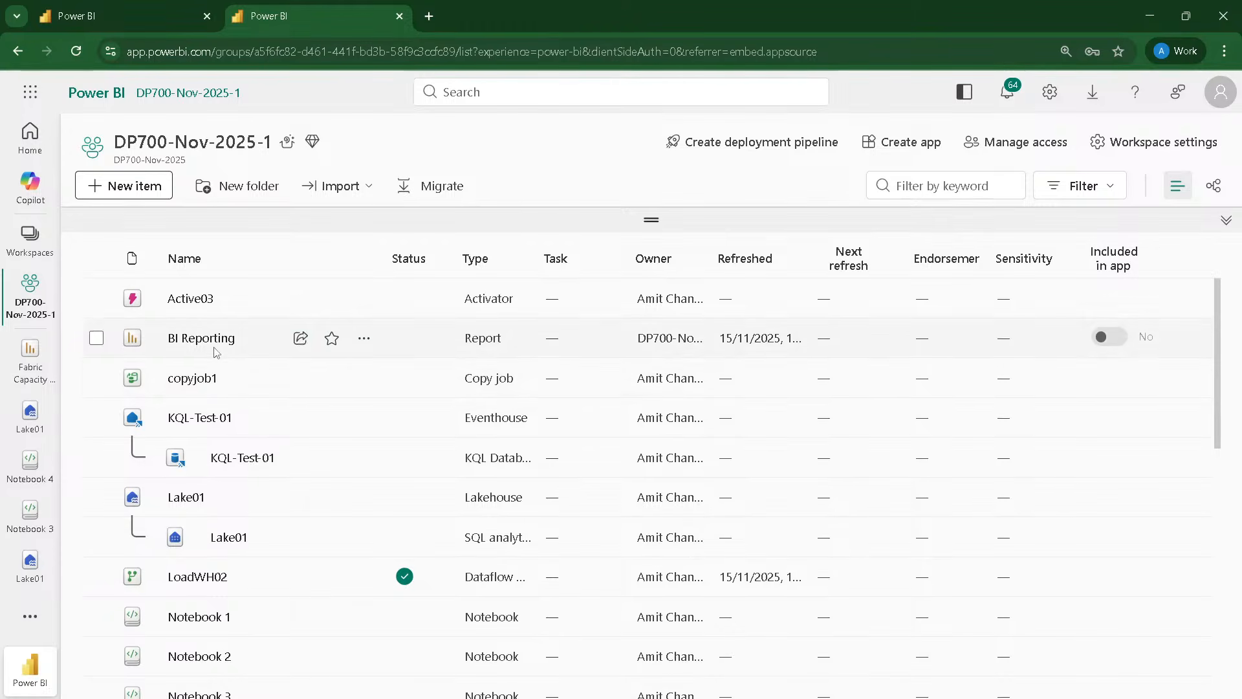
Step: Open the Lake01 lakehouse from the workspace's item list
scroll(219, 363, down, 5)
scroll(220, 361, down, 5)
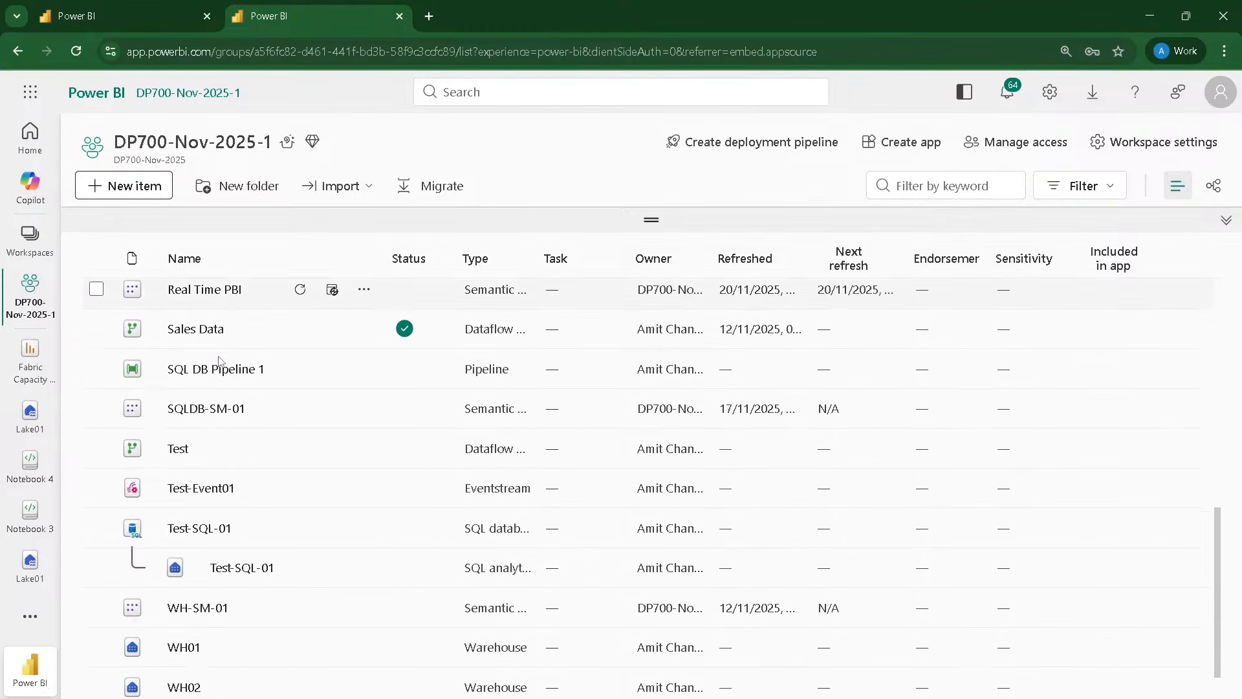
scroll(183, 412, up, 8)
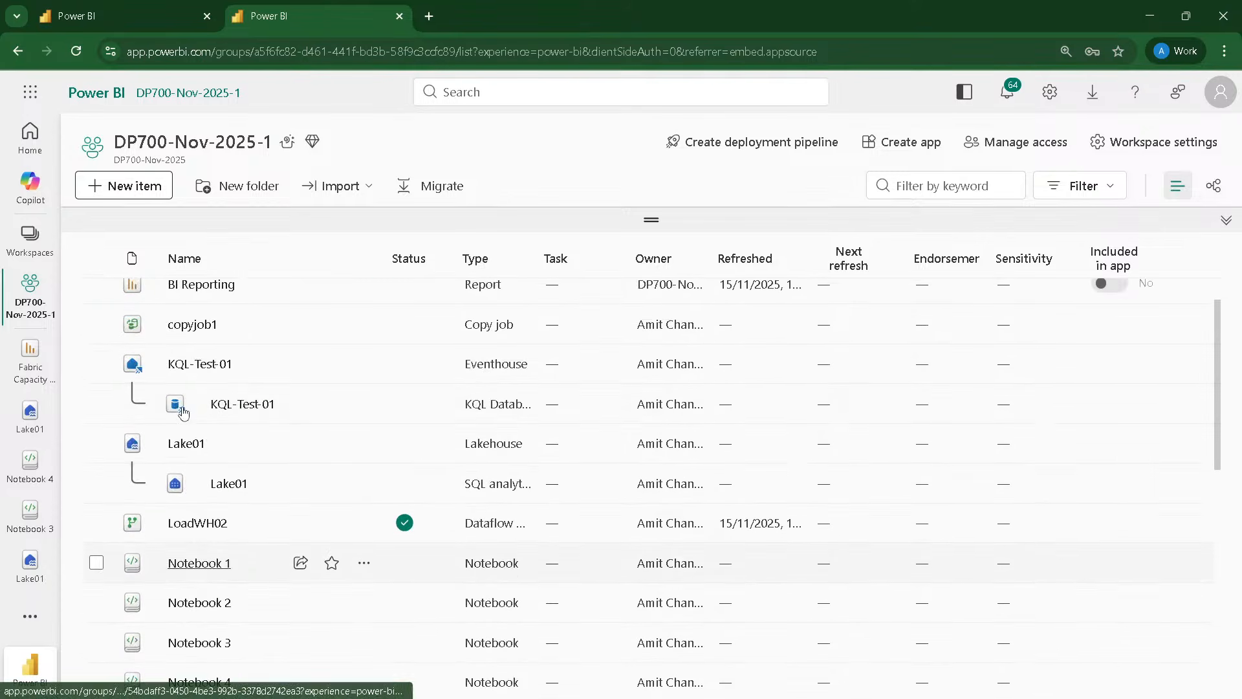
click(186, 444)
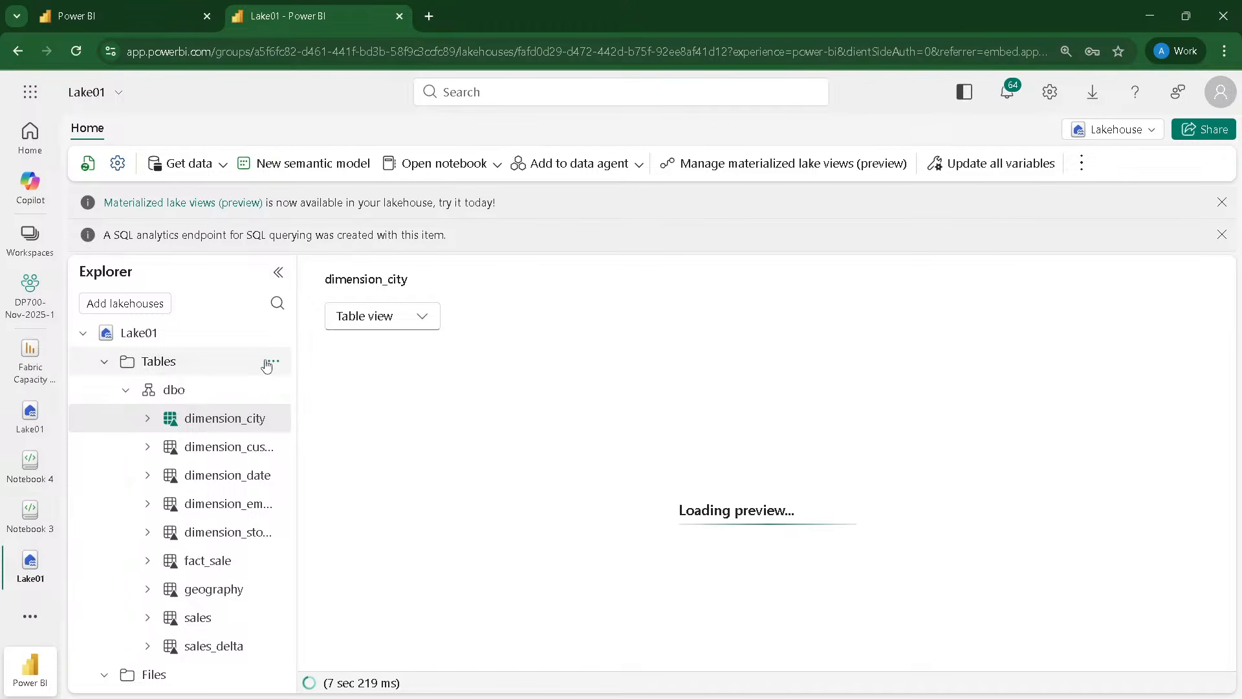
Step: Review the new connection settings for a OneDrive (Preview) table shortcut in the dbo schema, then cancel the shortcut
click(275, 390)
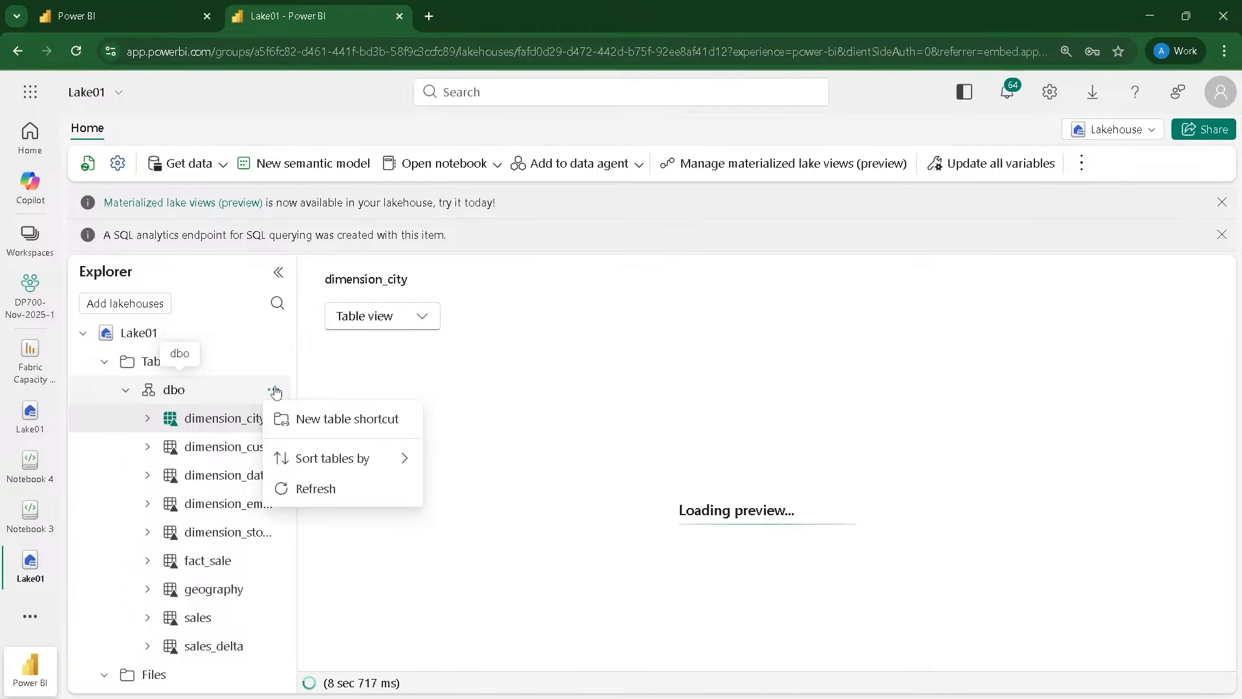
click(317, 420)
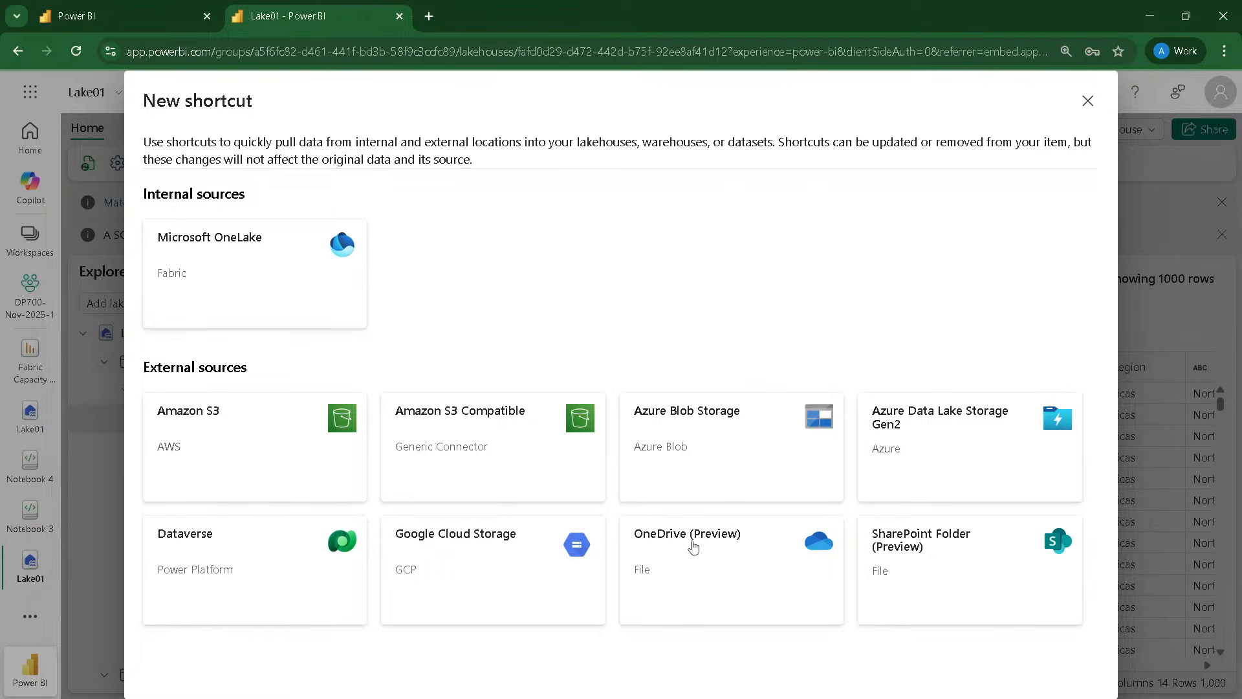
click(692, 547)
click(515, 243)
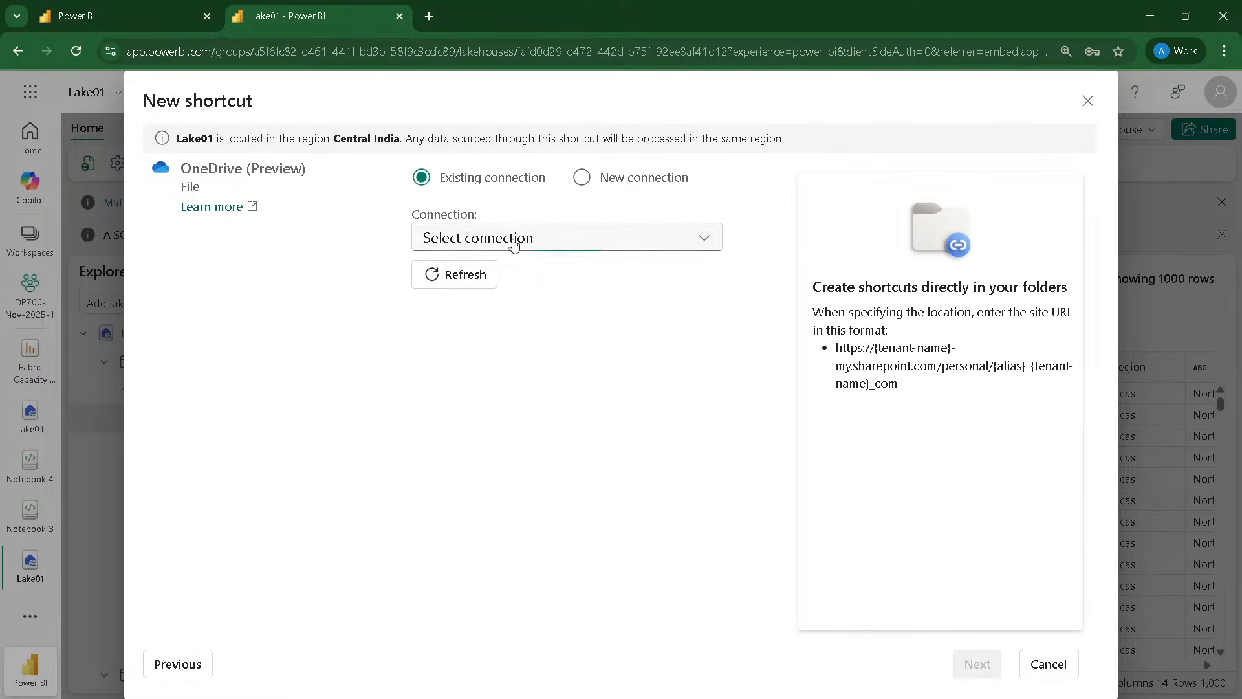
click(570, 240)
click(590, 183)
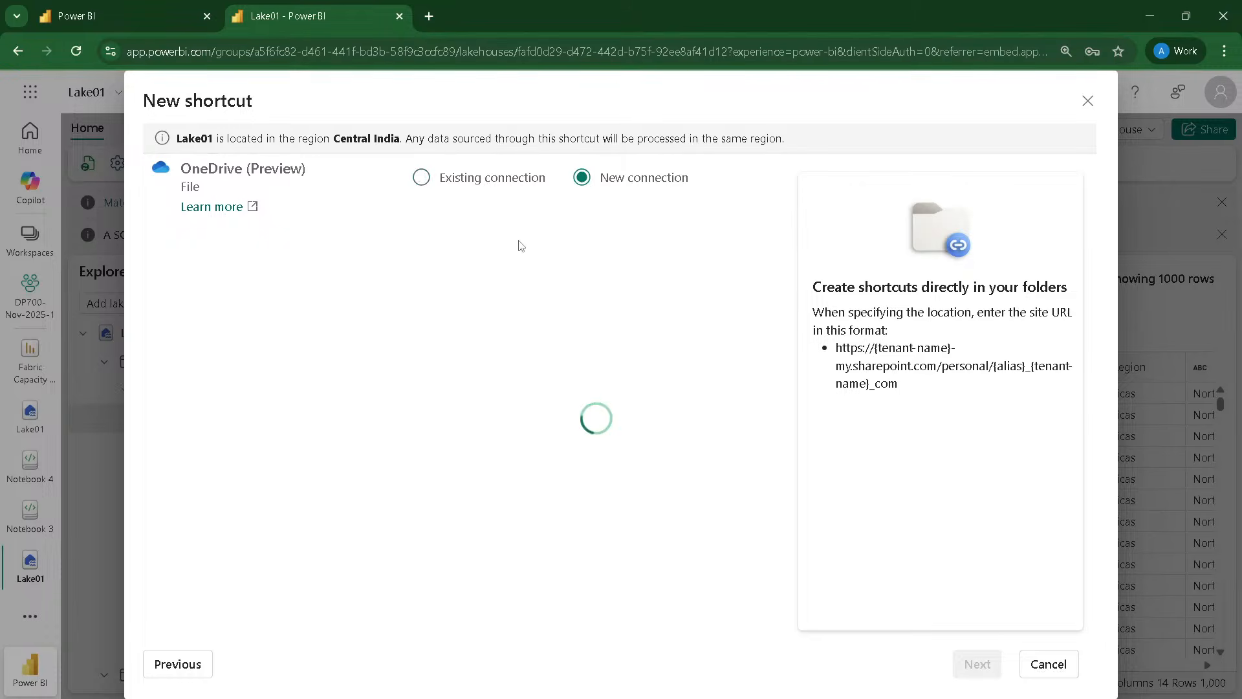
click(500, 268)
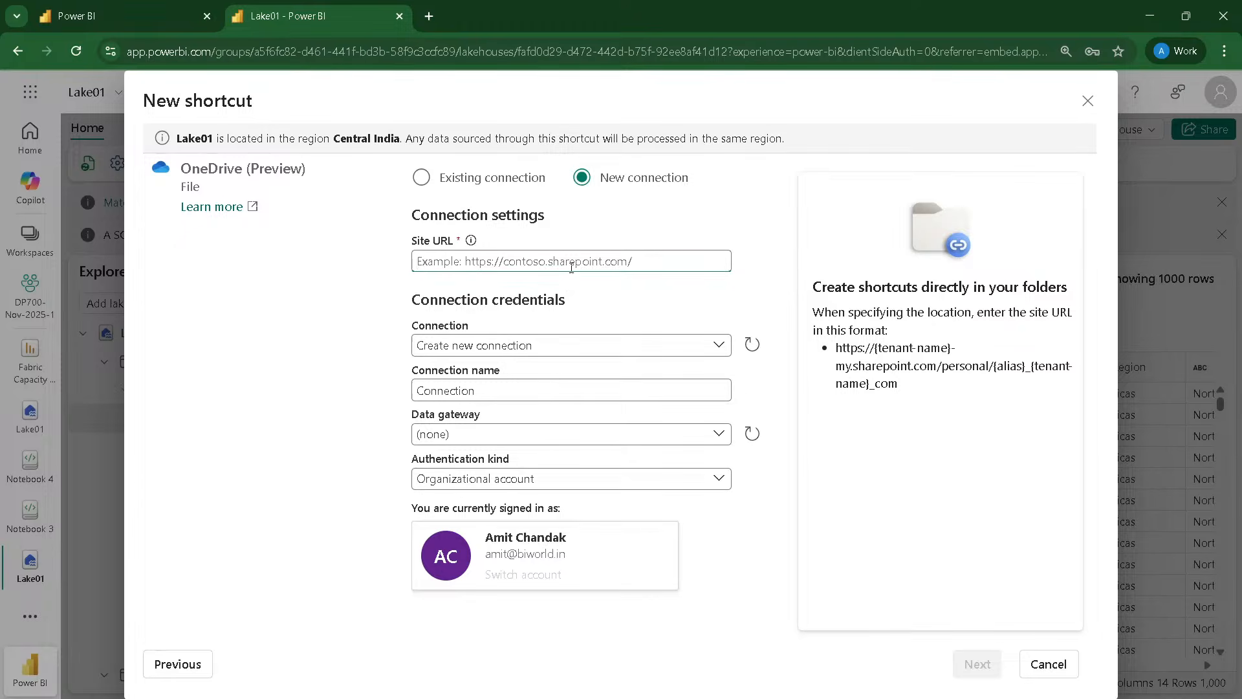
click(1048, 665)
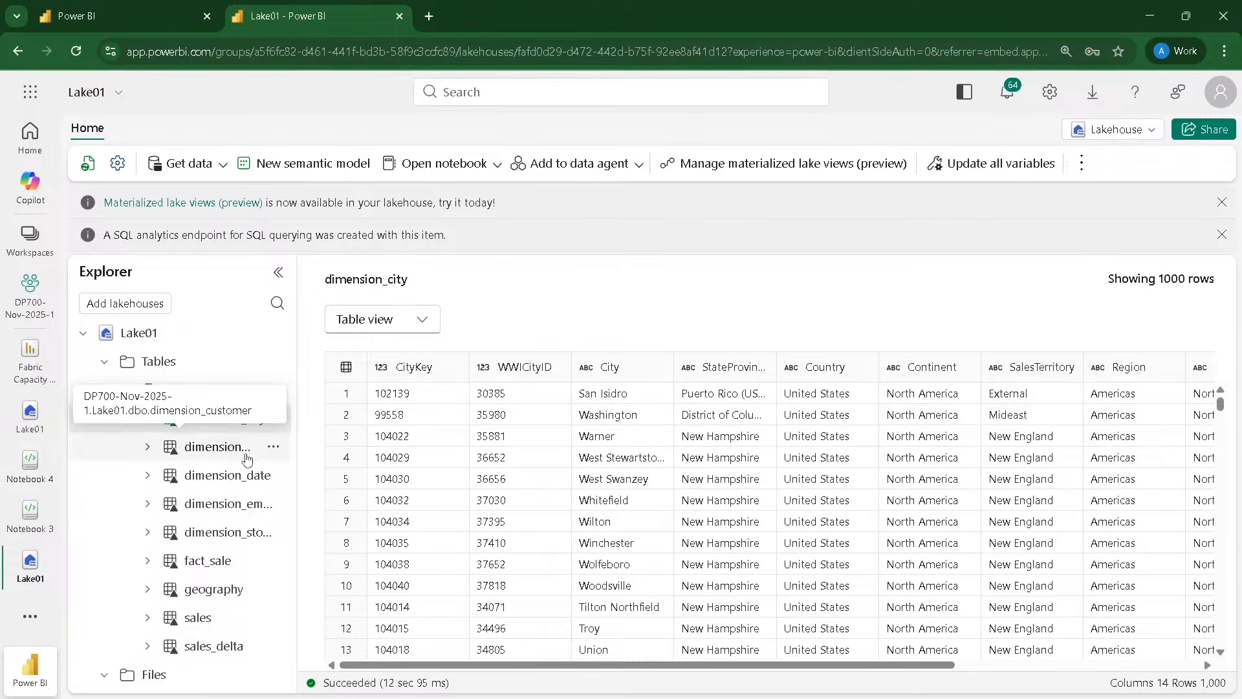
Step: Review the new connection settings for a SharePoint Folder (Preview) shortcut in the lakehouse's Files folder, then cancel the shortcut
click(273, 677)
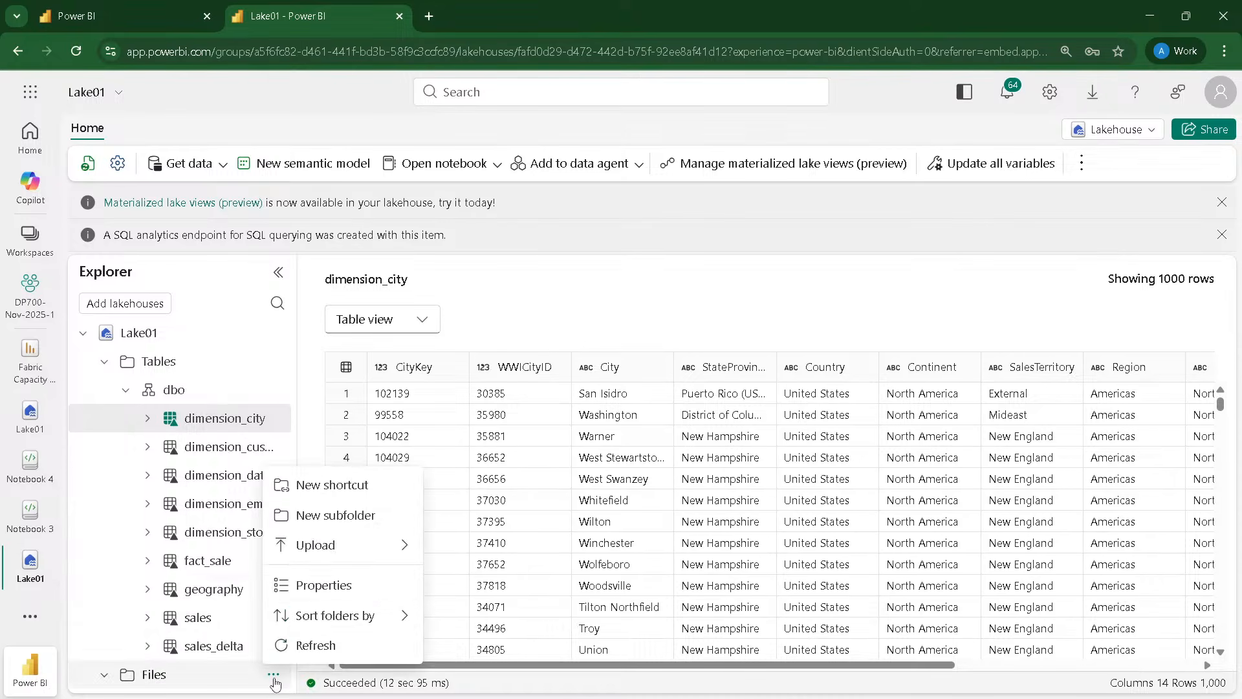
click(318, 492)
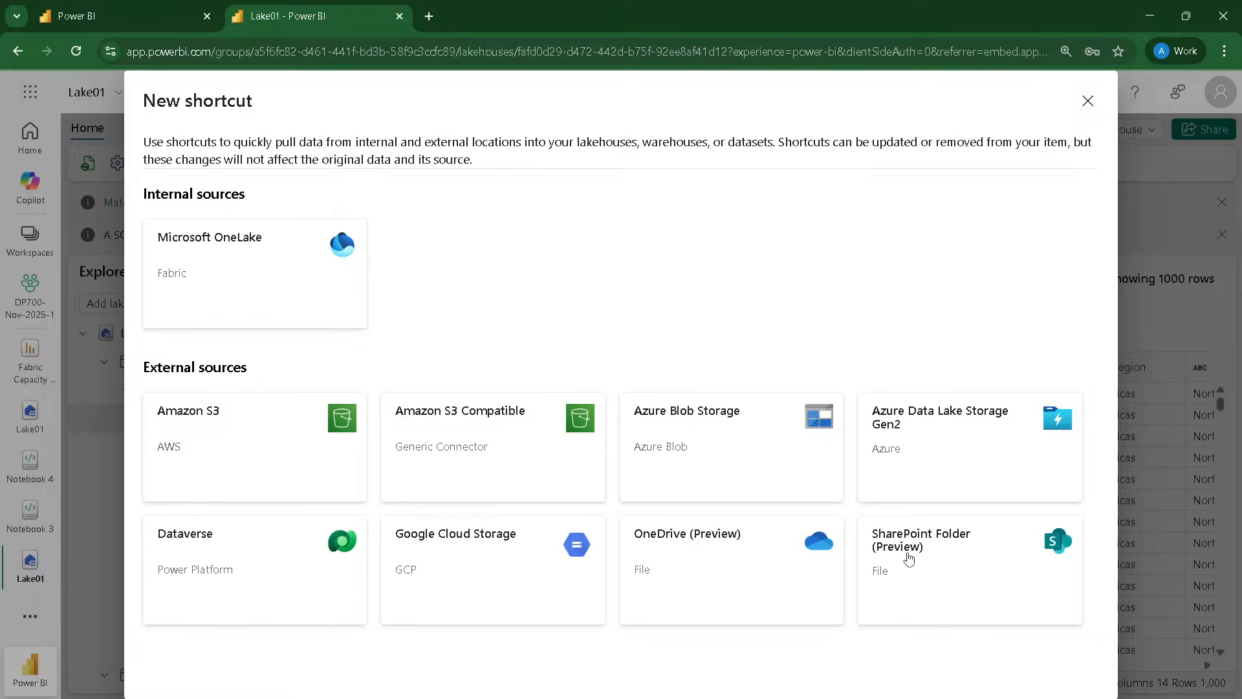
click(909, 557)
click(491, 248)
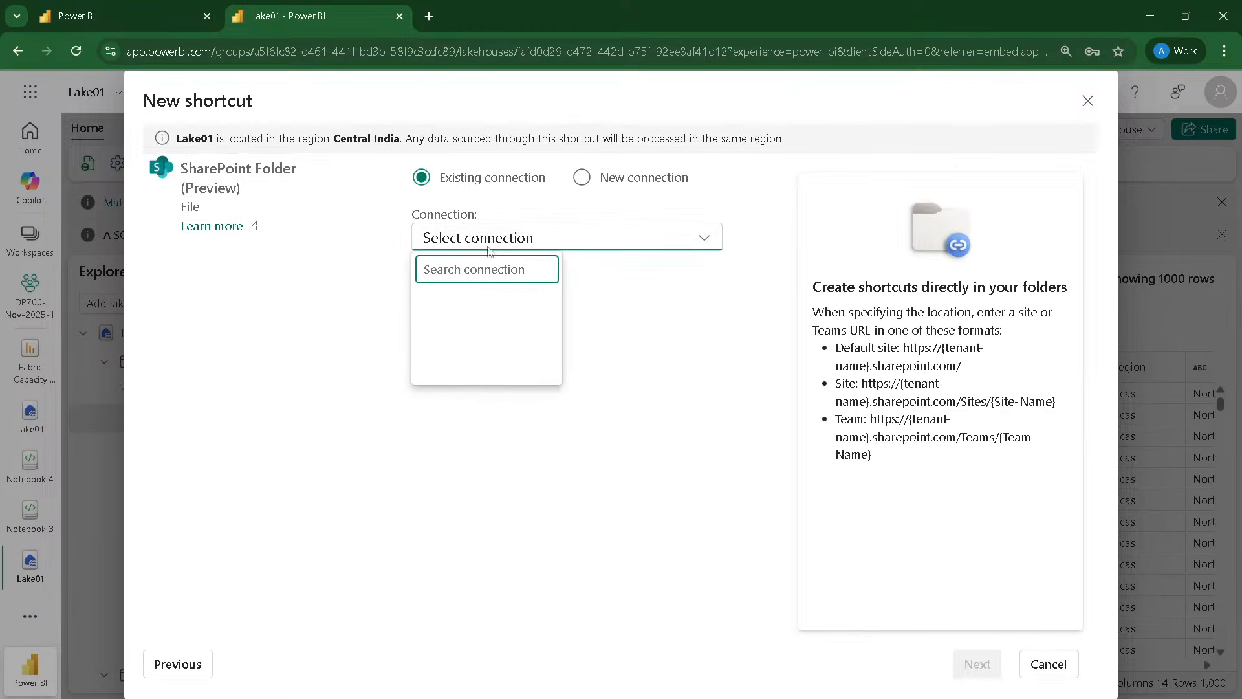
click(589, 182)
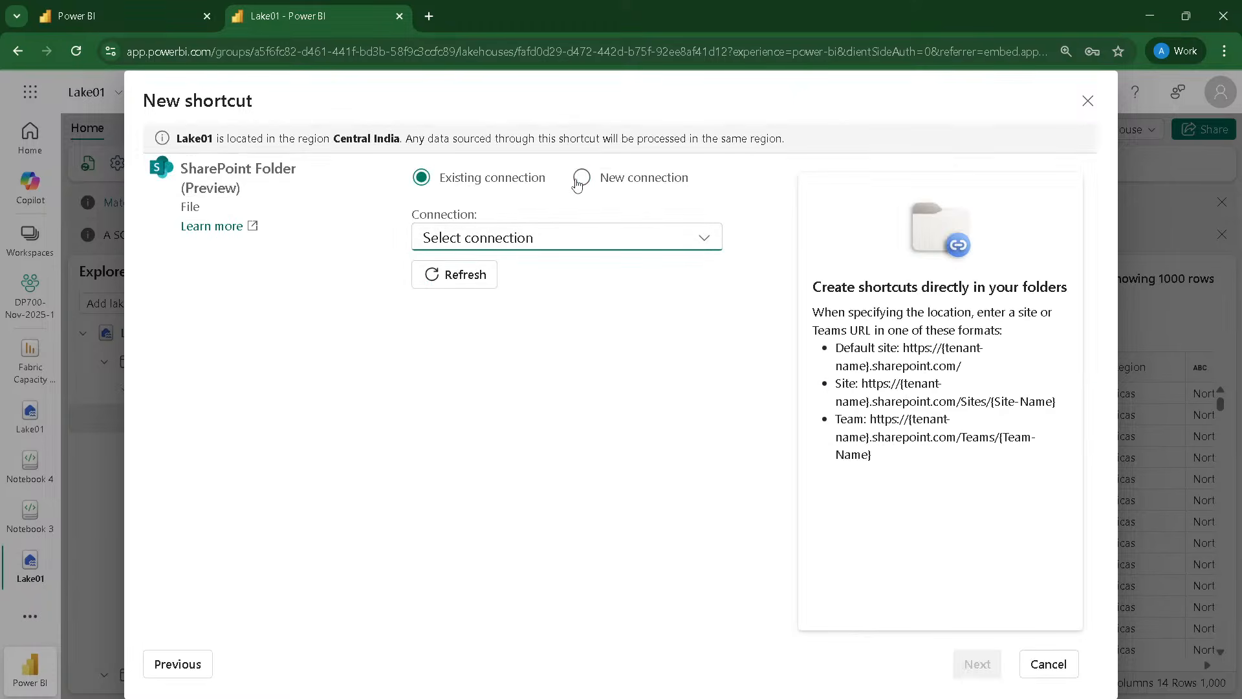
click(580, 179)
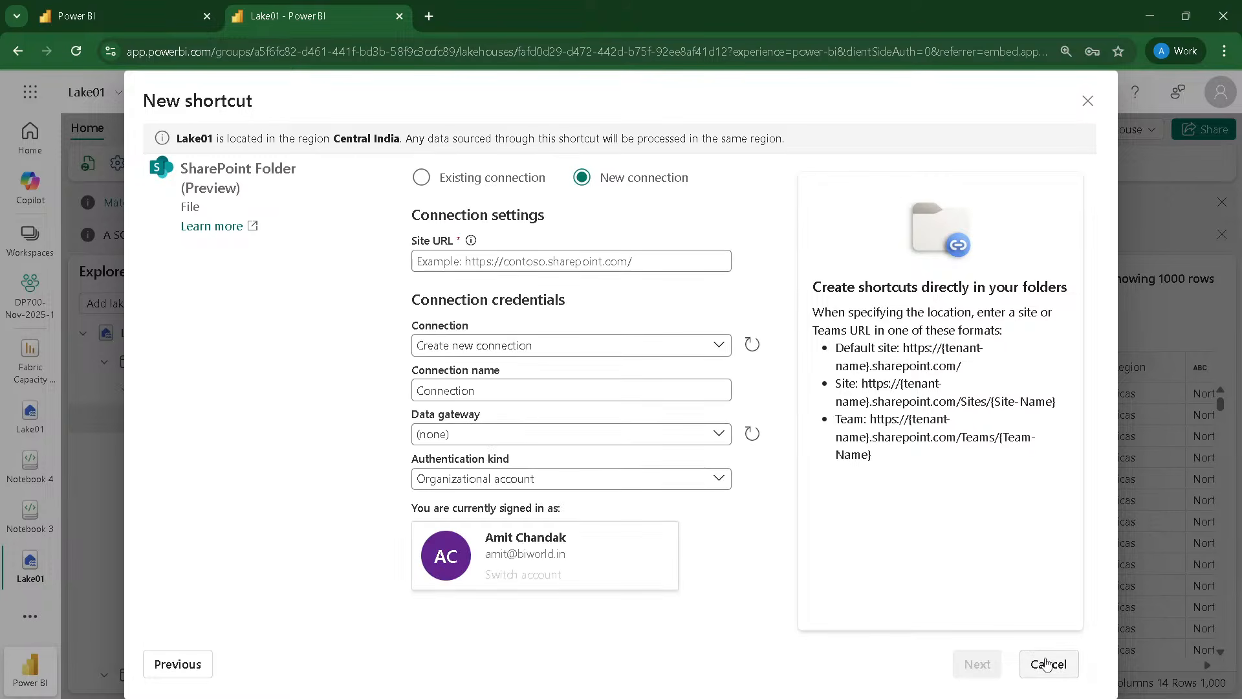
click(1046, 664)
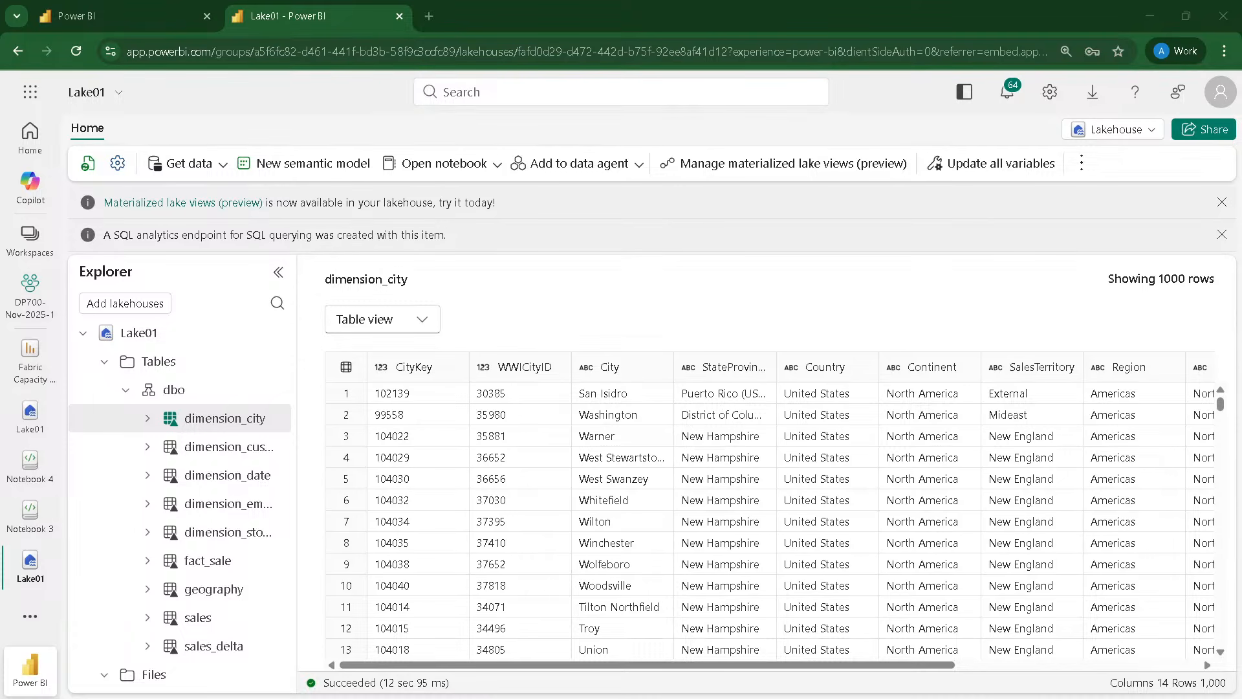
click(99, 23)
click(275, 25)
click(114, 27)
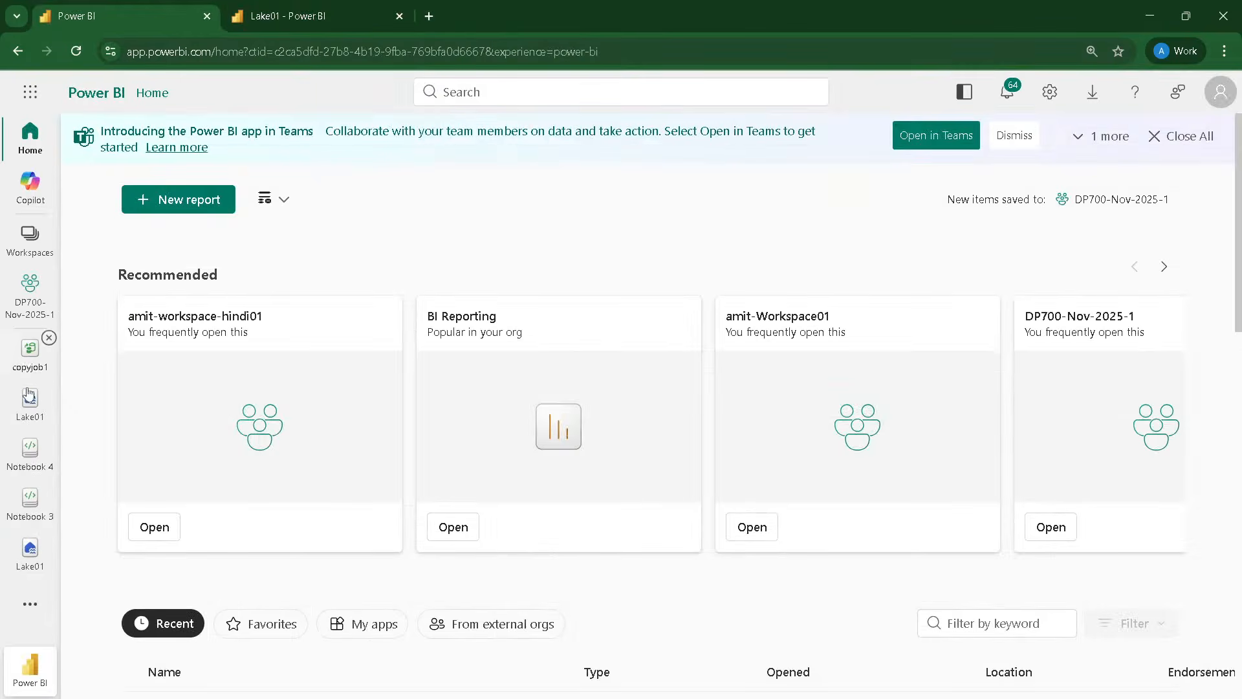
click(278, 17)
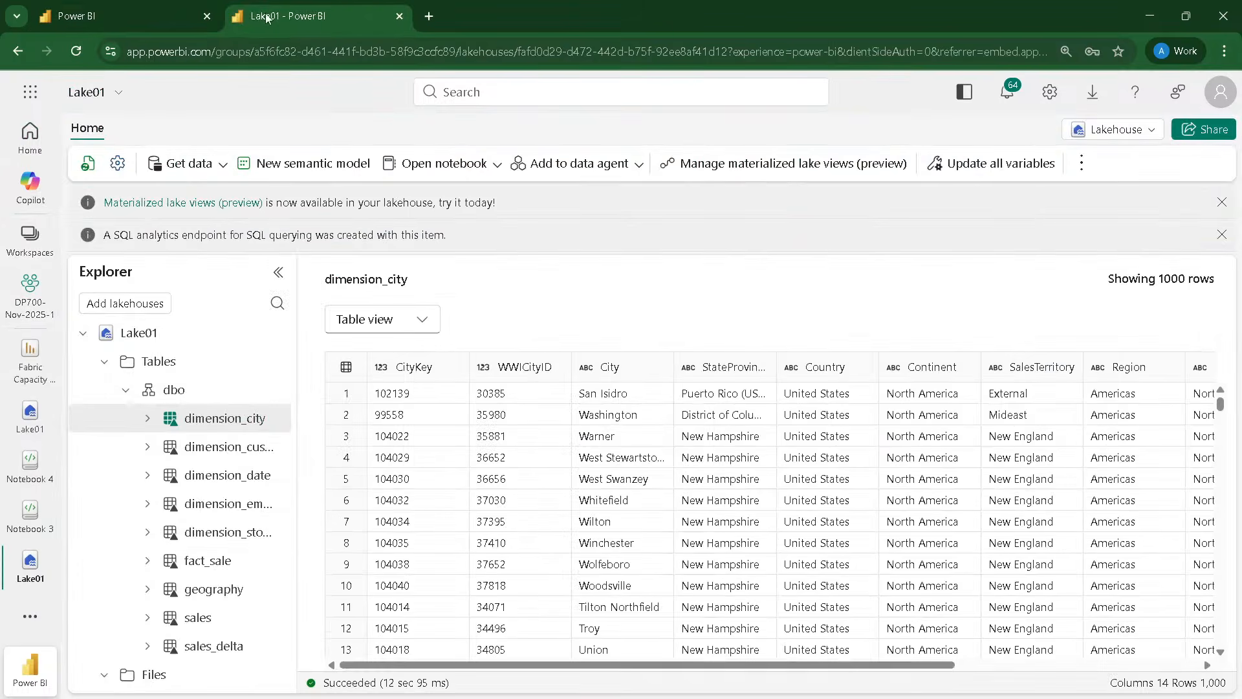
Step: Review the connection settings and data gateway choices for a new mirrored Oracle (preview) item in the DP700-Nov-2025-1 workspace, then cancel it
click(38, 301)
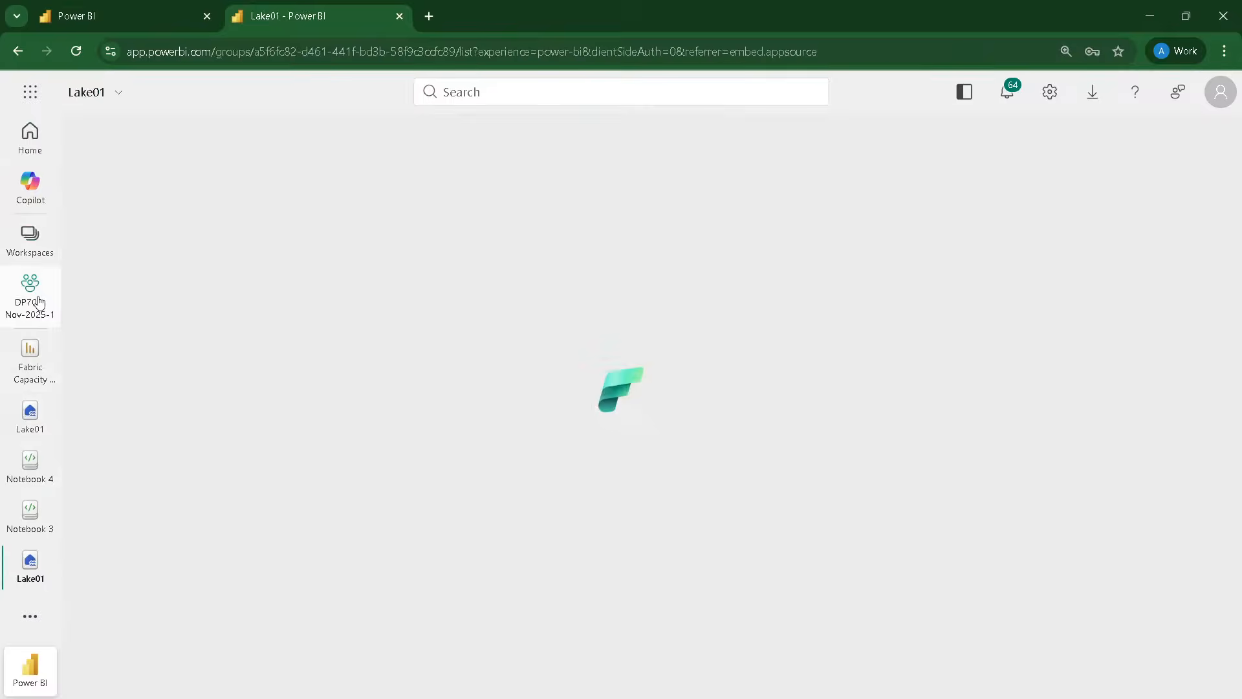
click(148, 189)
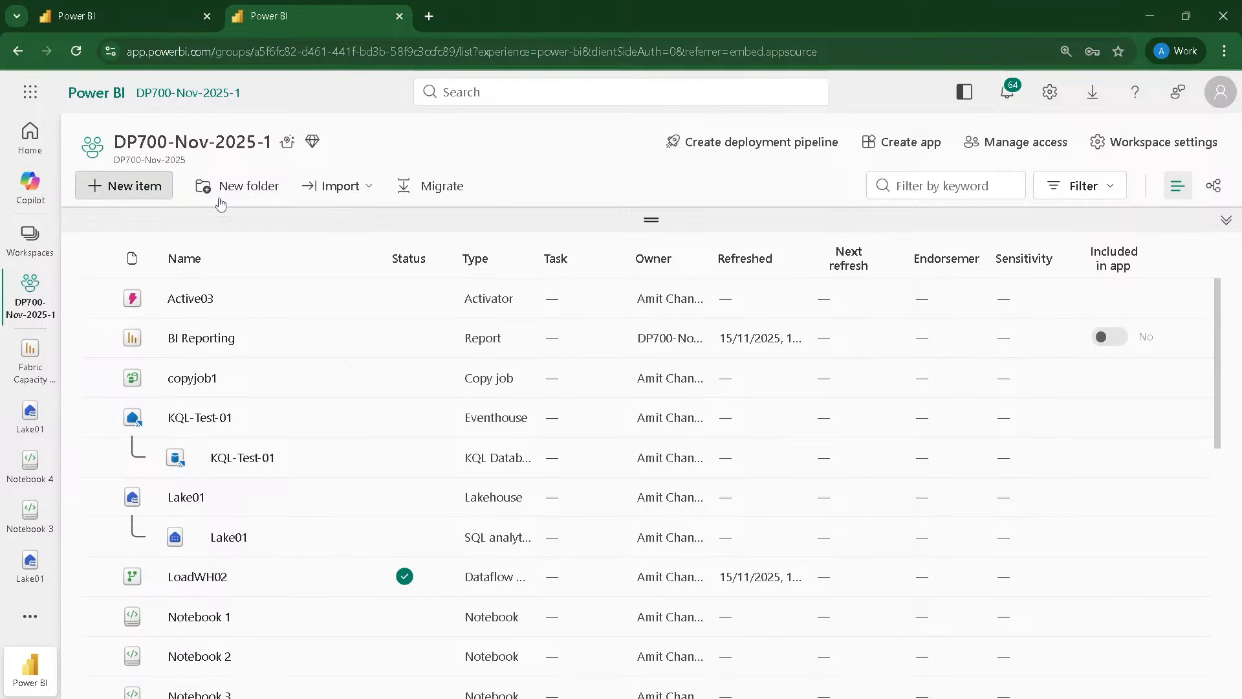
scroll(810, 357, down, 3)
scroll(809, 357, down, 15)
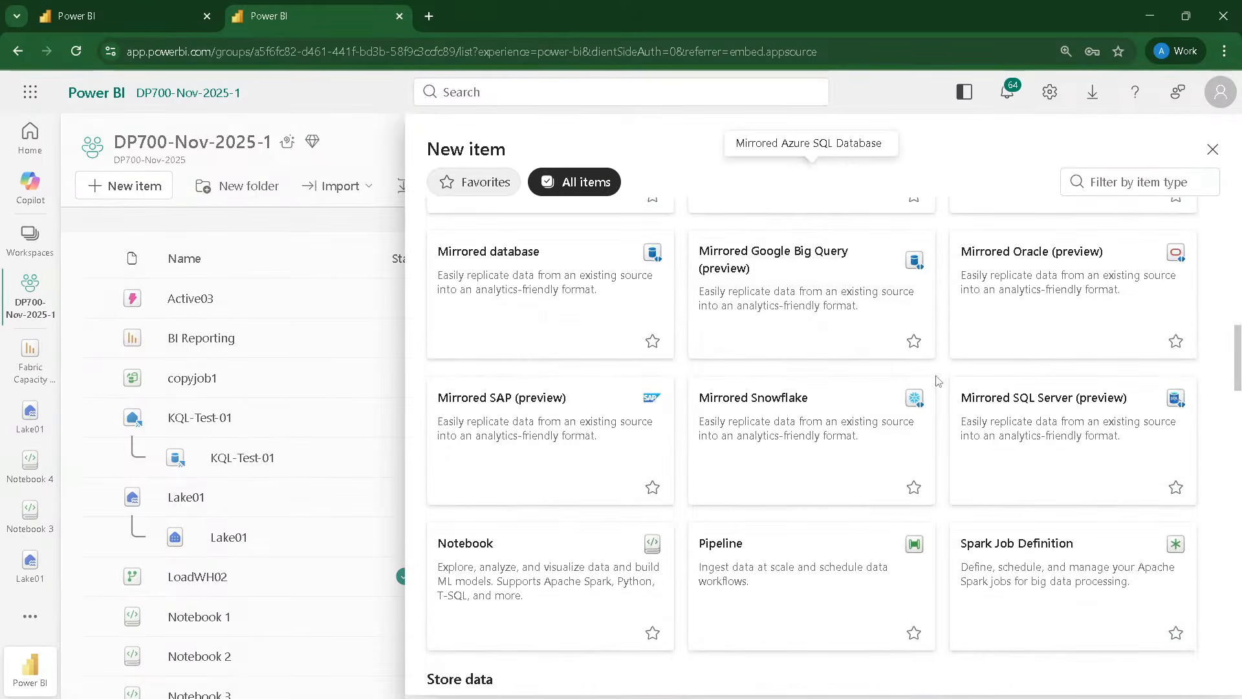
click(1037, 309)
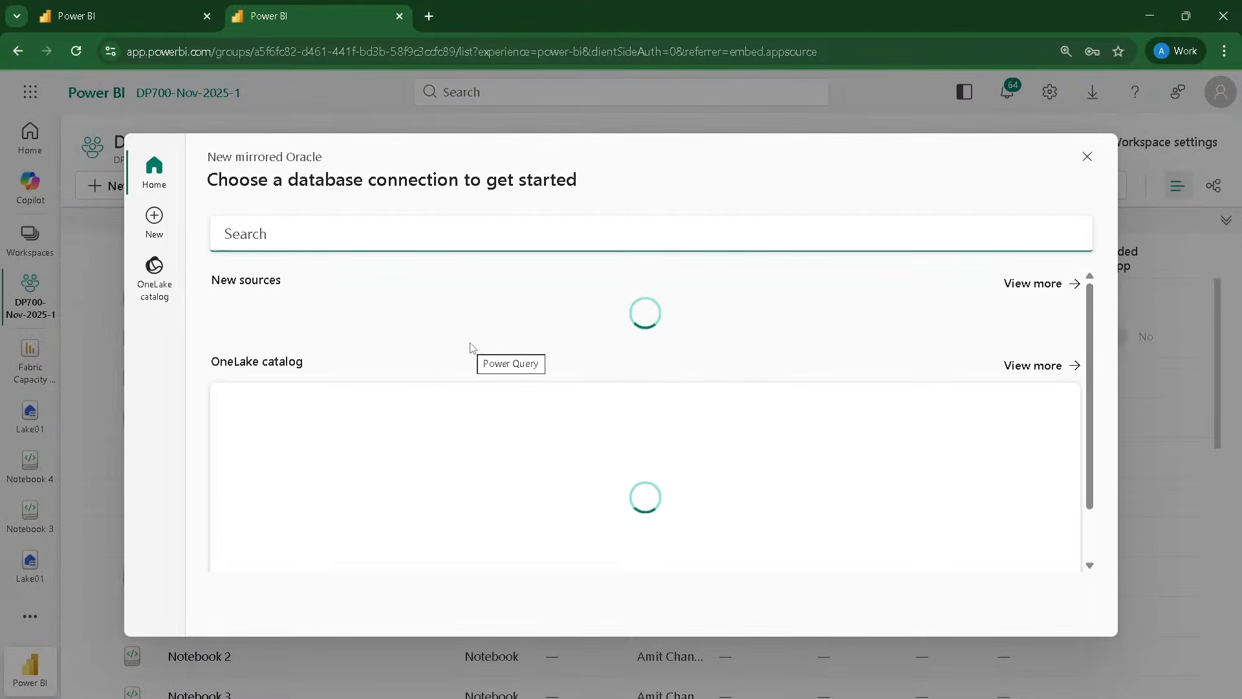
click(318, 336)
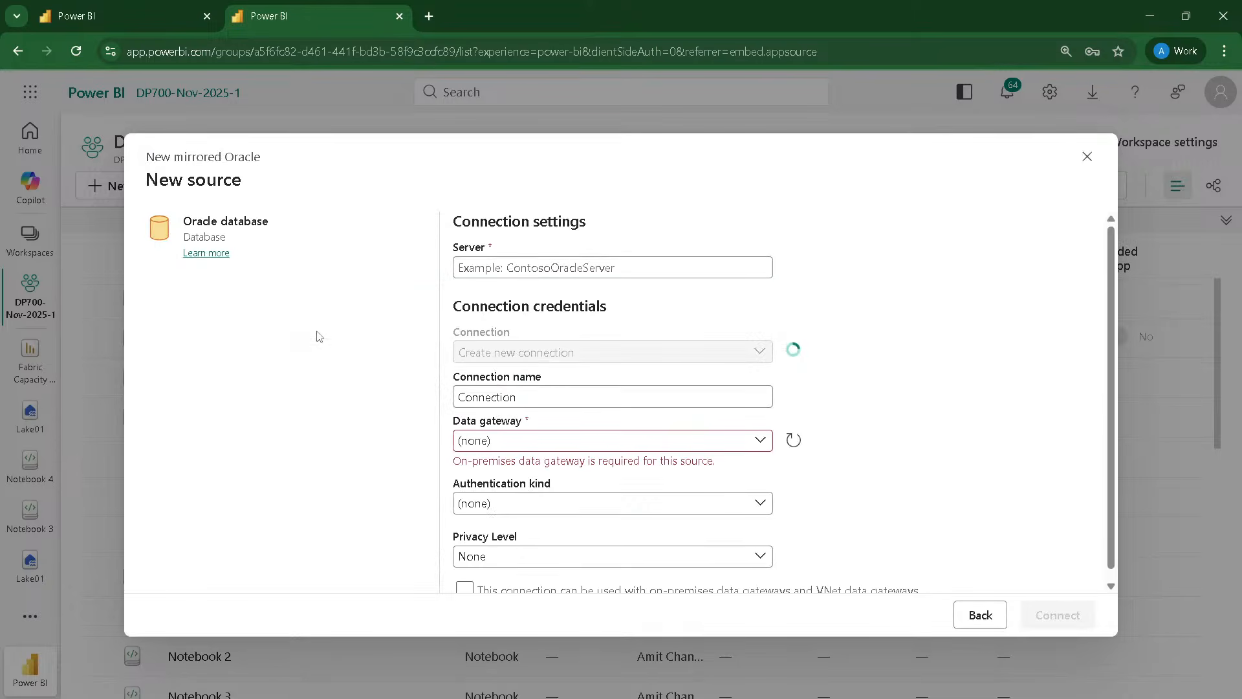
scroll(544, 401, down, 1)
click(552, 431)
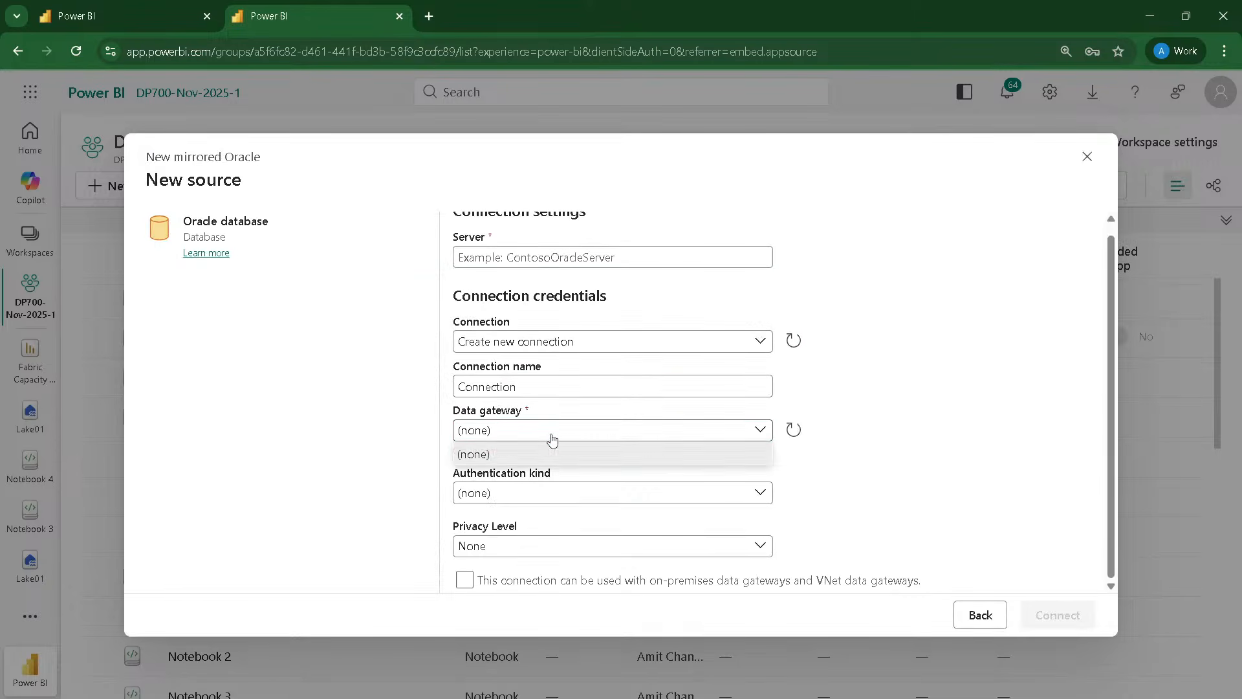
click(551, 438)
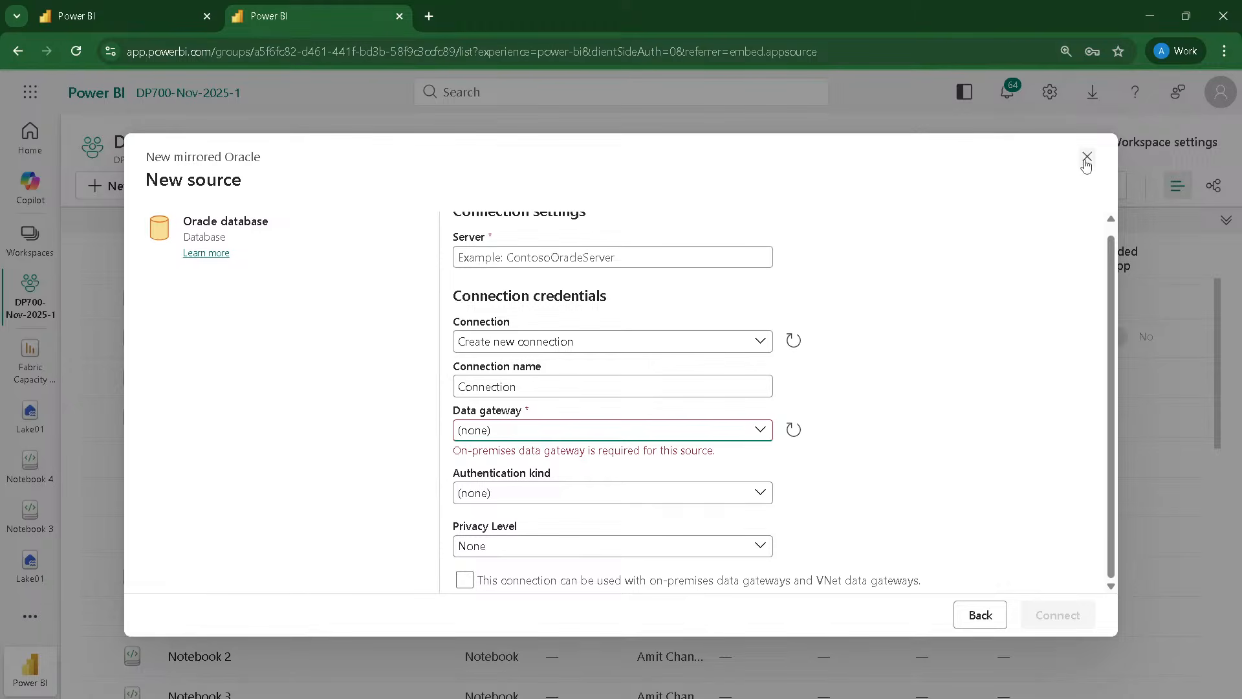
scroll(663, 236, up, 1)
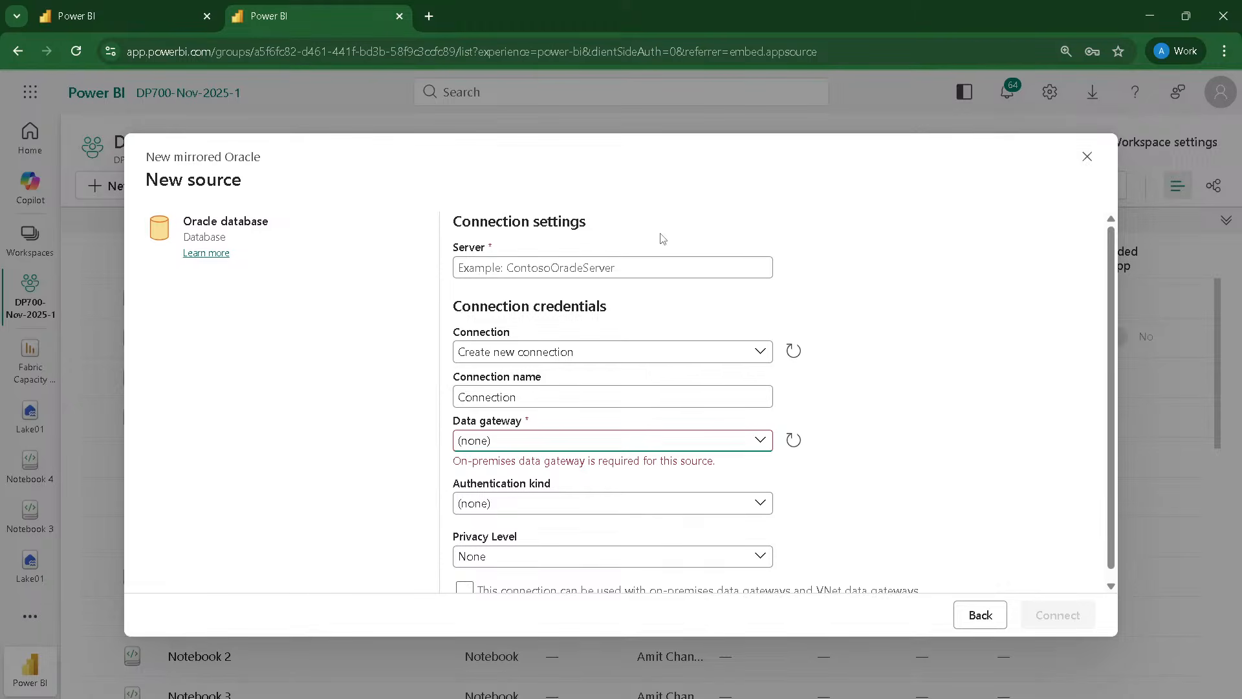
click(1091, 160)
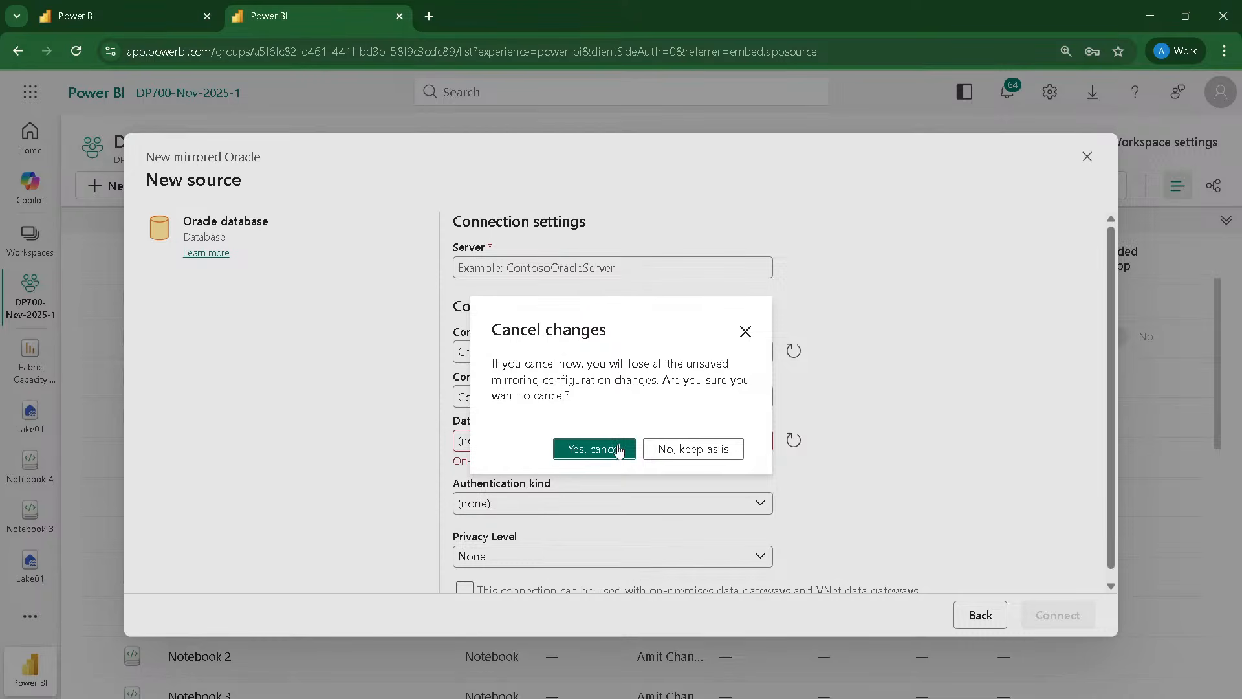
click(594, 449)
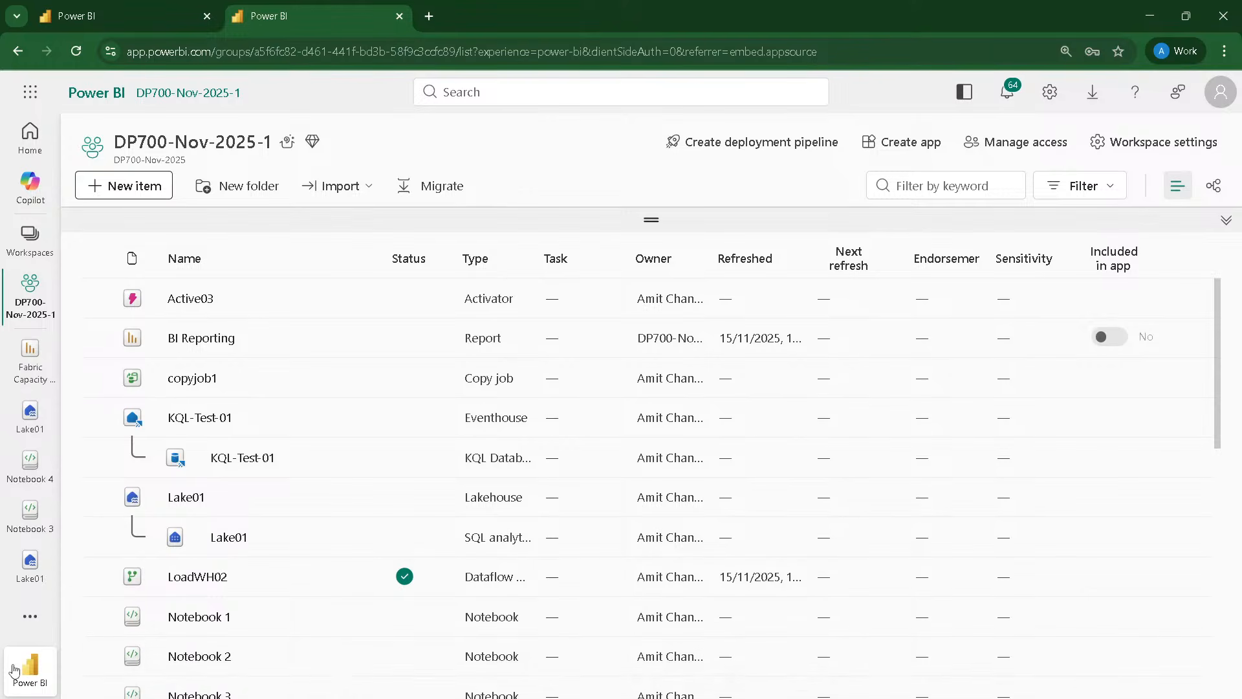
Step: Start a new workspace with Reporting WS01 as both its name and description
click(29, 625)
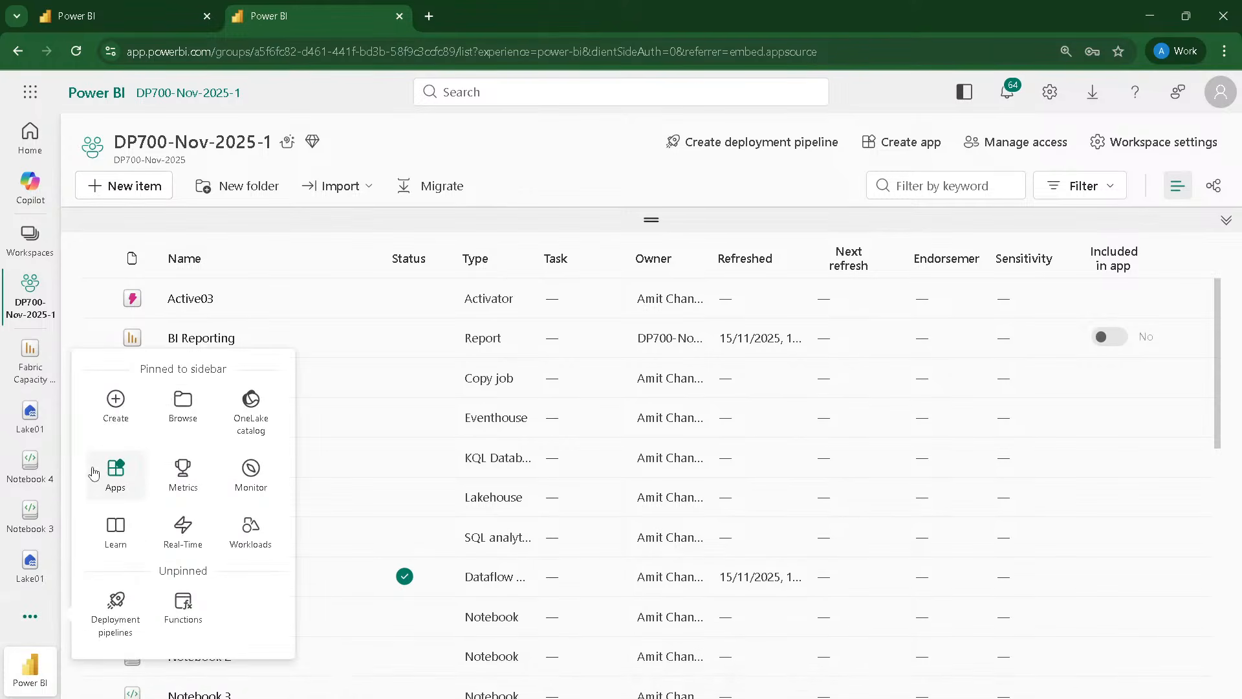
click(32, 636)
click(30, 240)
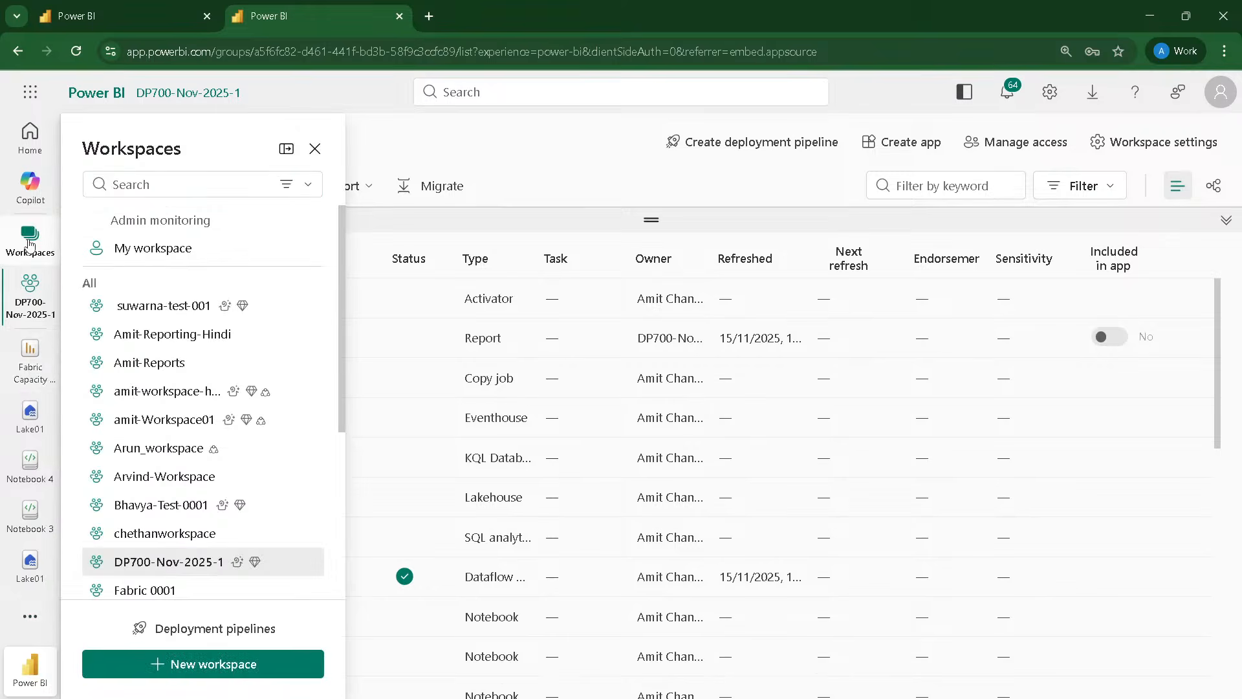
click(156, 665)
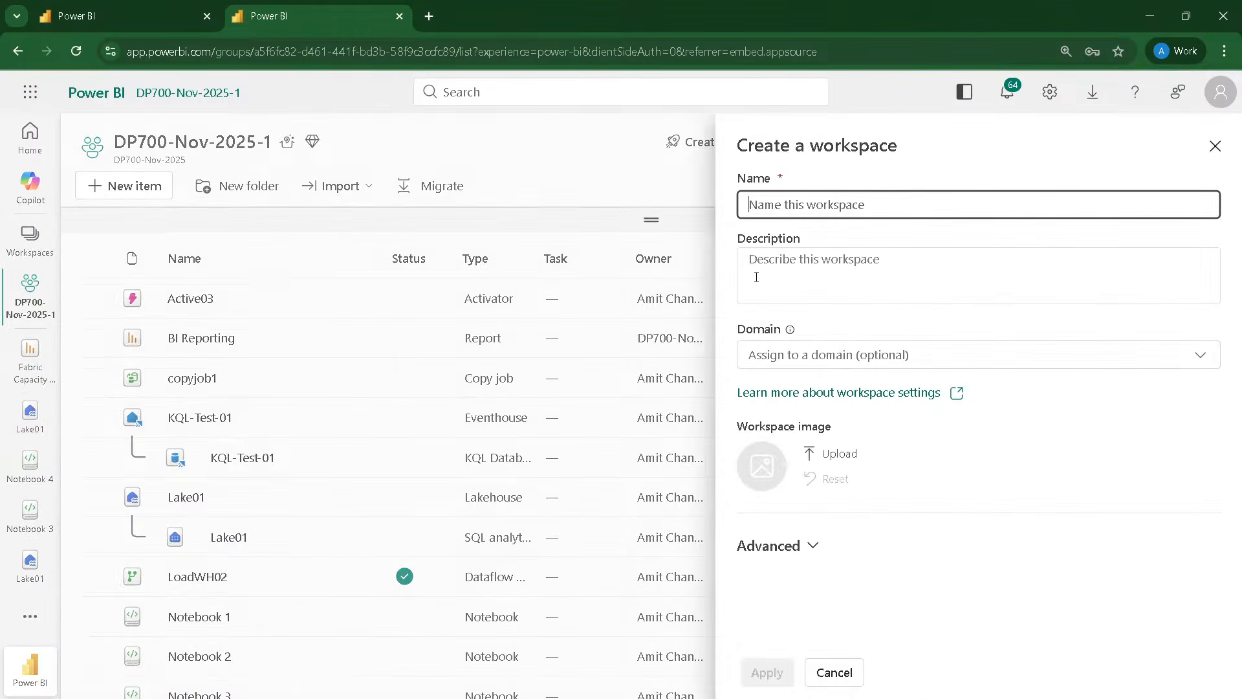
text(Repor)
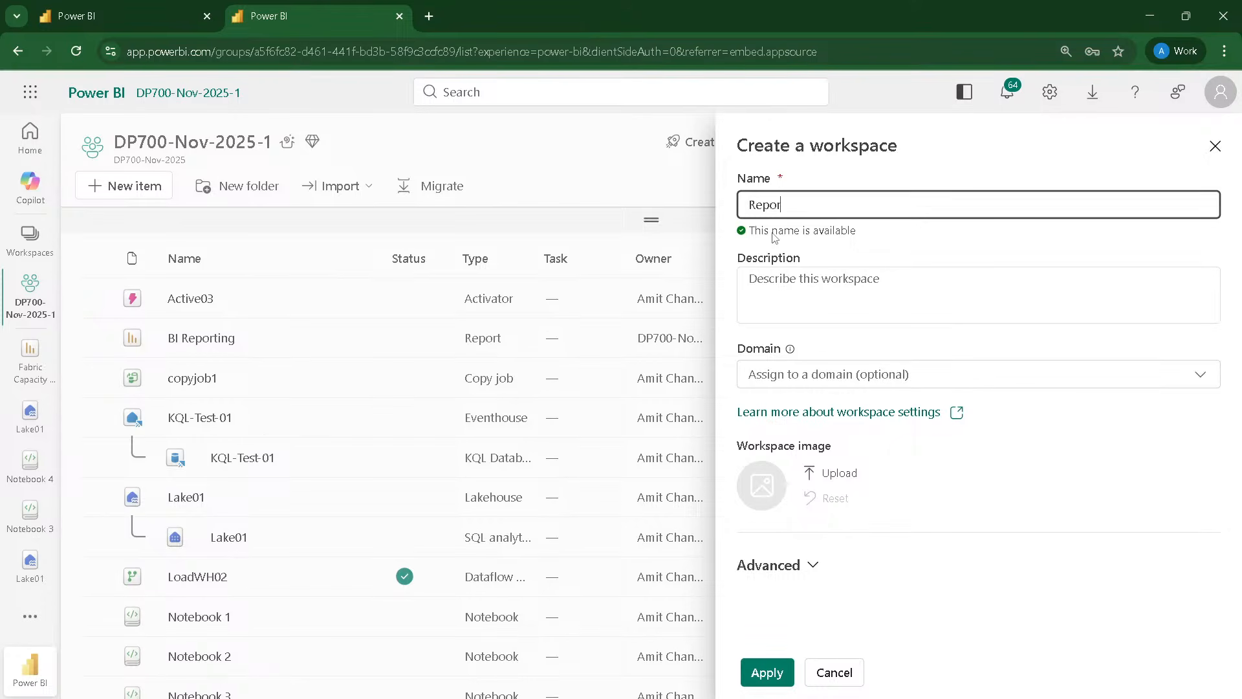
text(ting)
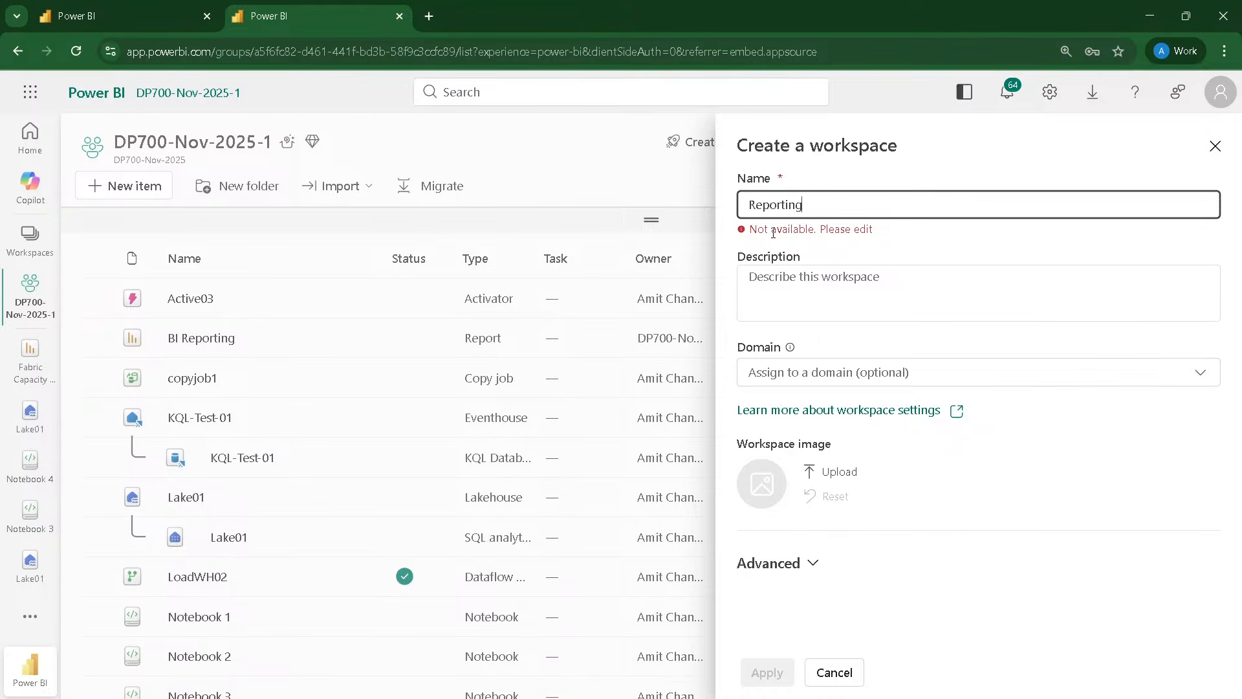
text(WS01)
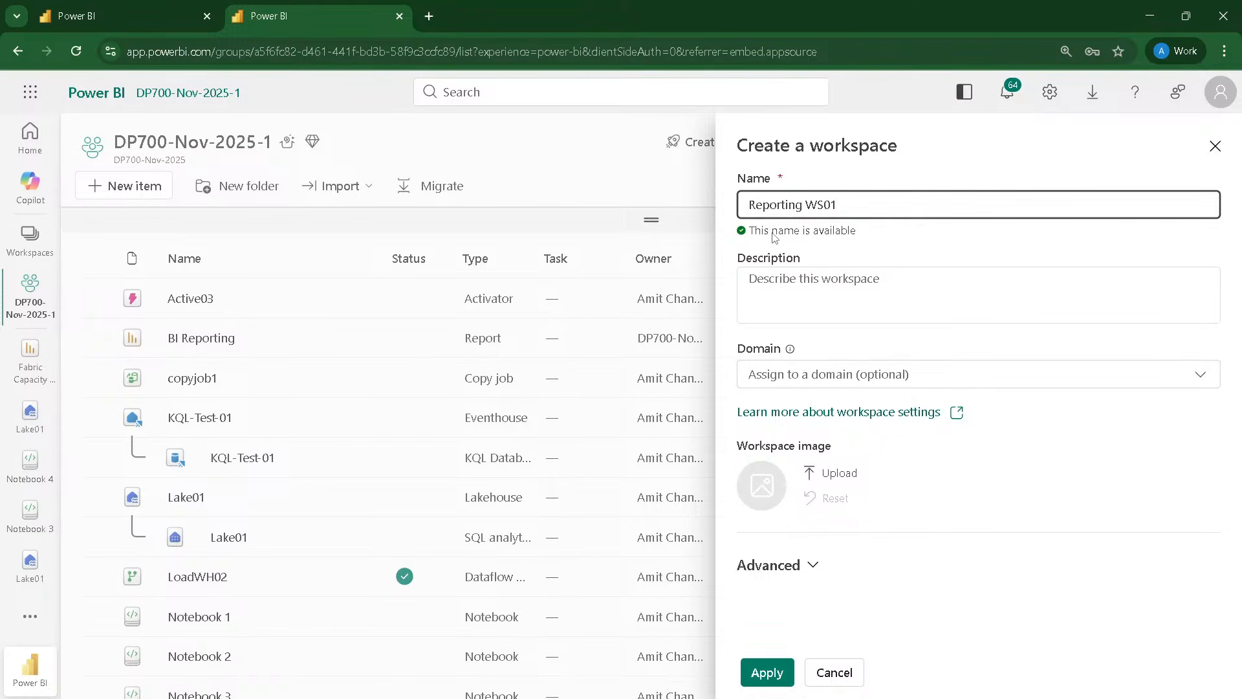
drag(867, 207, 695, 189)
key(ctrl+c)
click(813, 289)
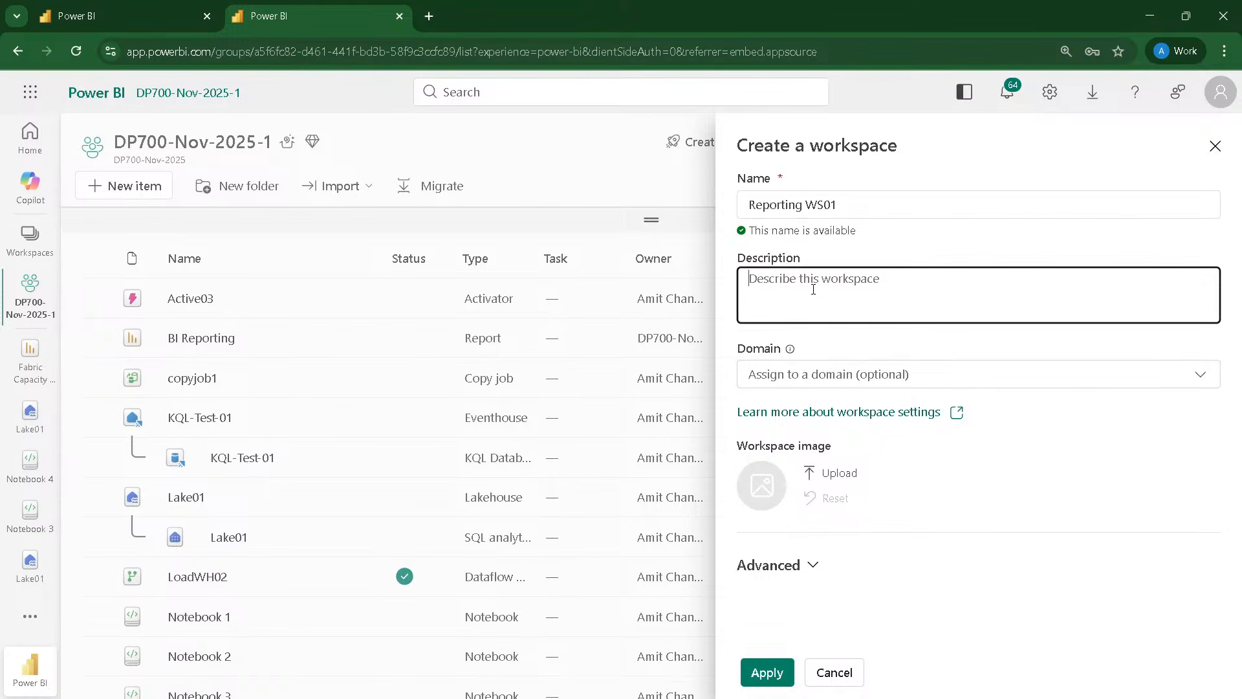
key(ctrl+v)
Step: Assign the new workspace to capacity Trial-20251110T155918Z-qo2DU9HjnESHd-XM7anbdw - Central India in the advanced settings and create it
click(816, 567)
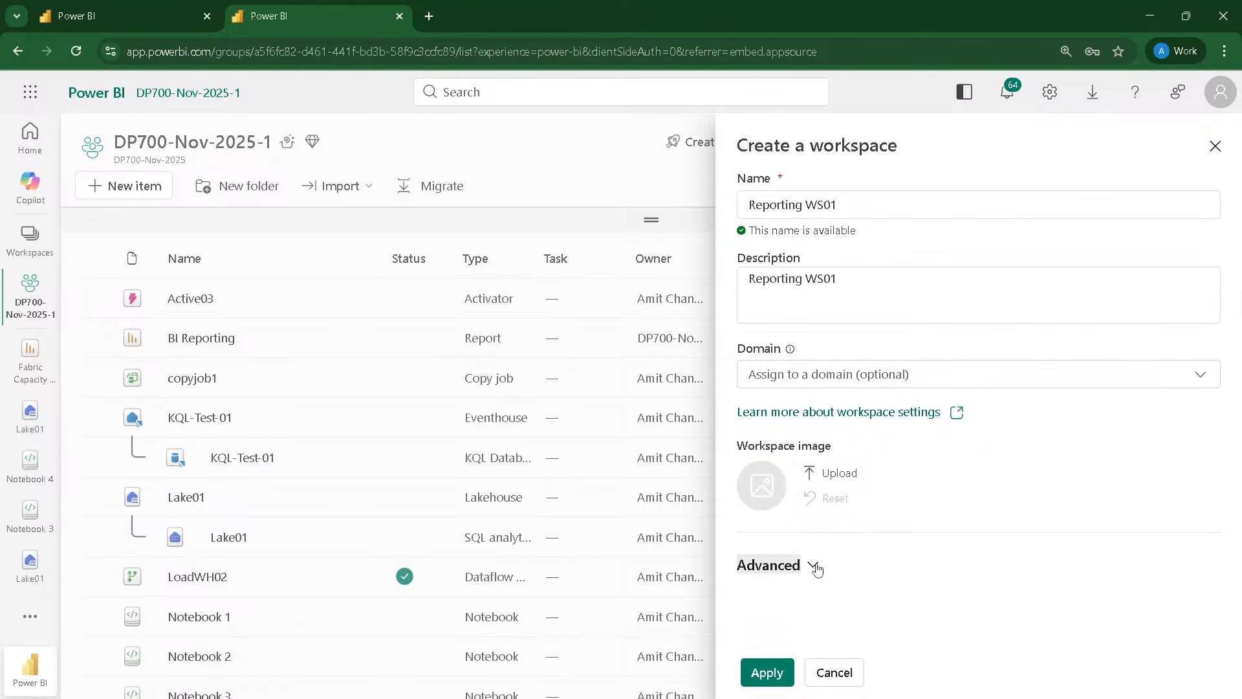
scroll(817, 570, down, 9)
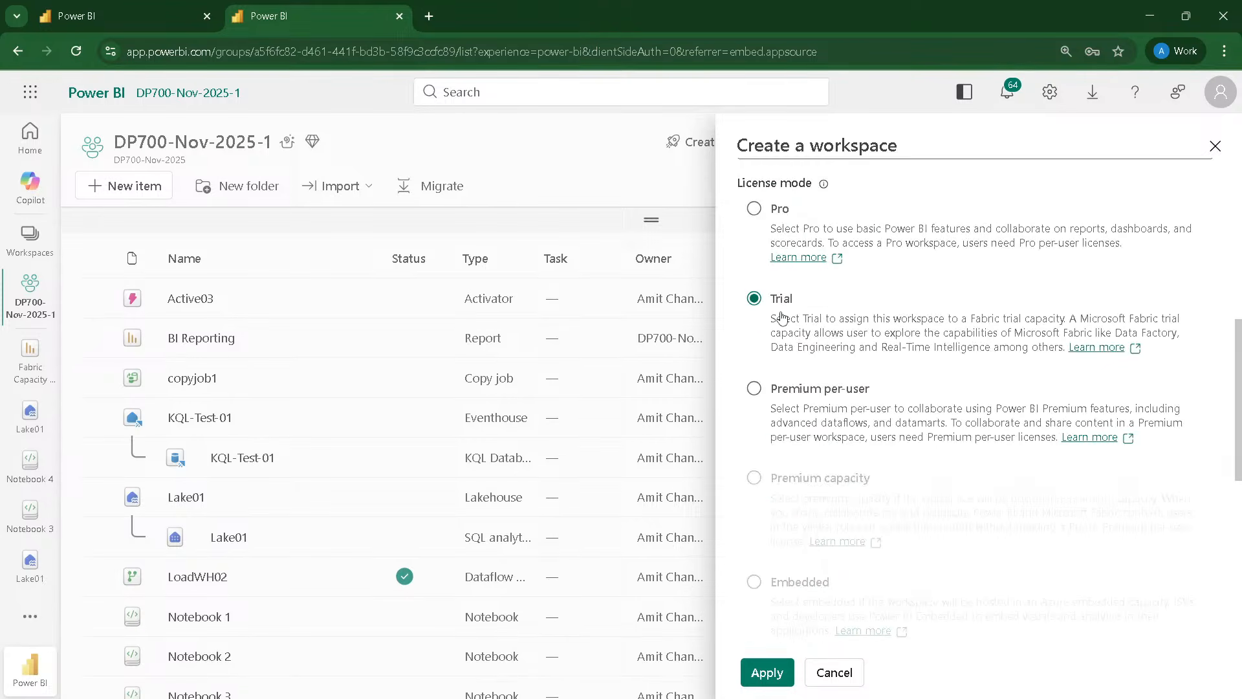
scroll(839, 354, down, 8)
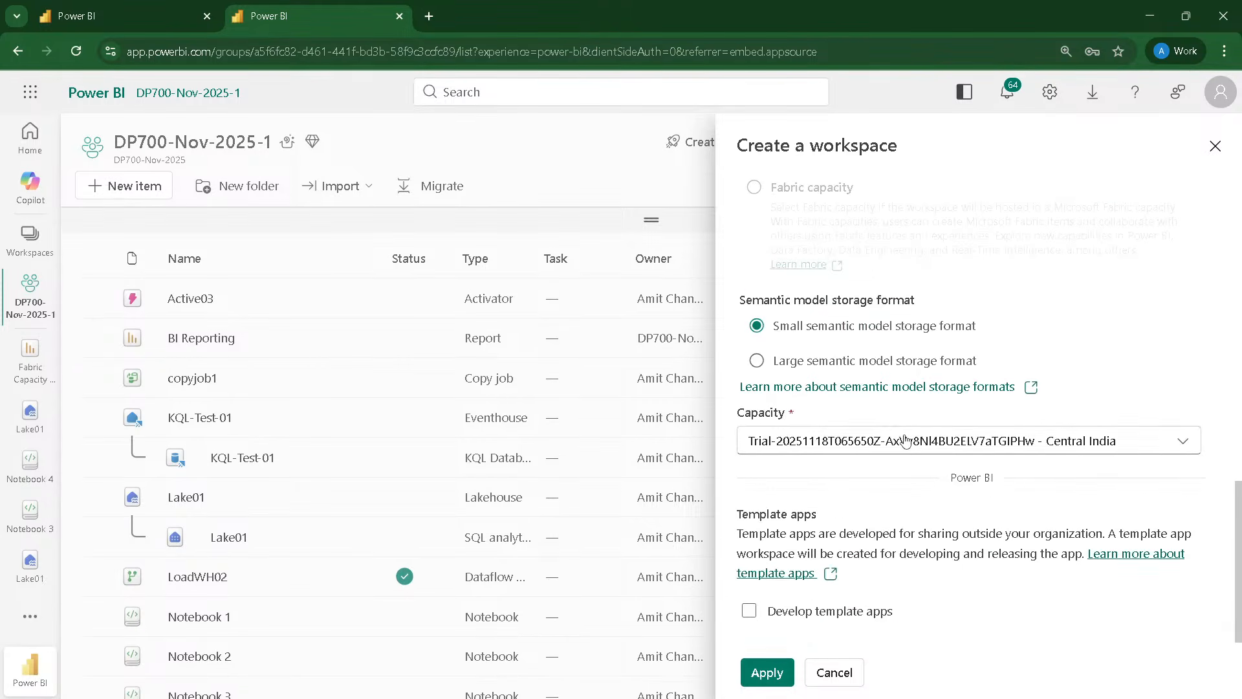
click(905, 441)
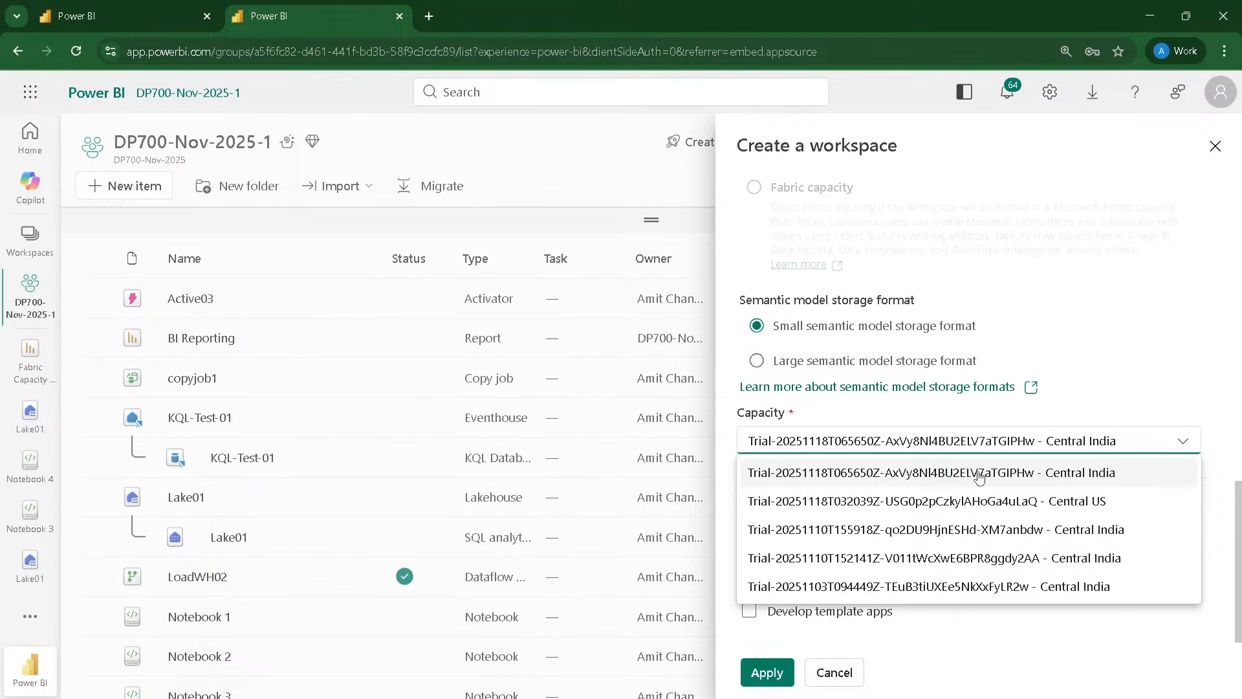
click(1035, 533)
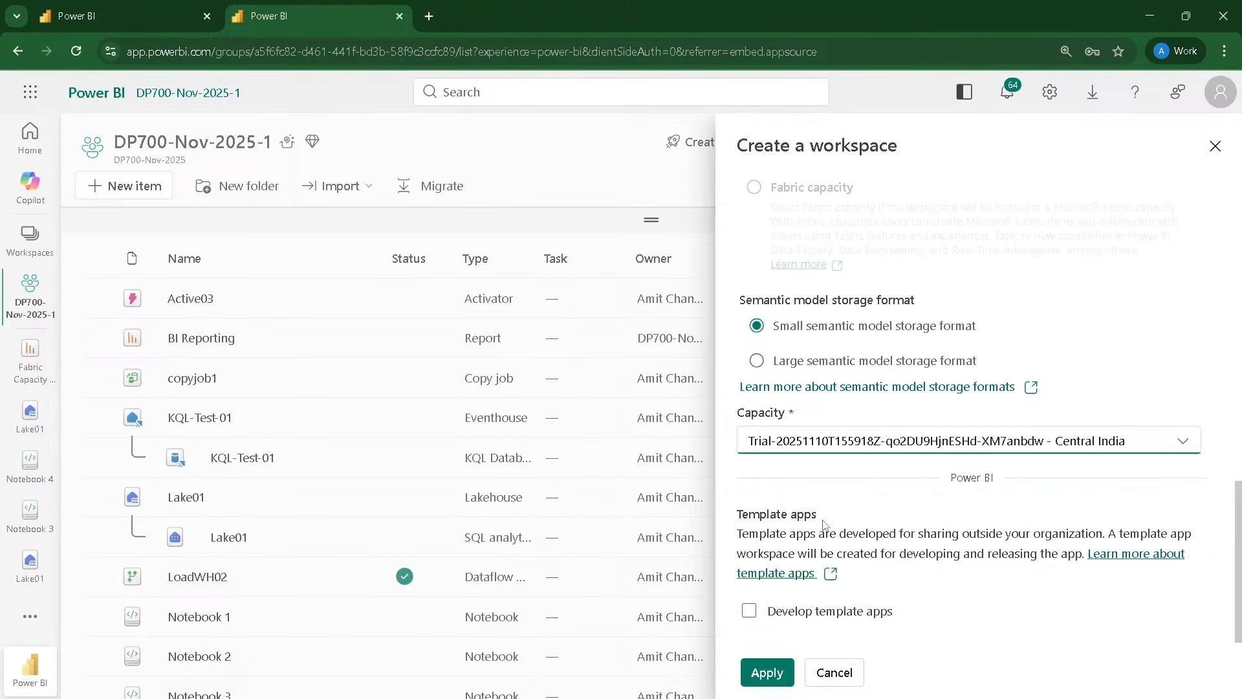
click(1240, 614)
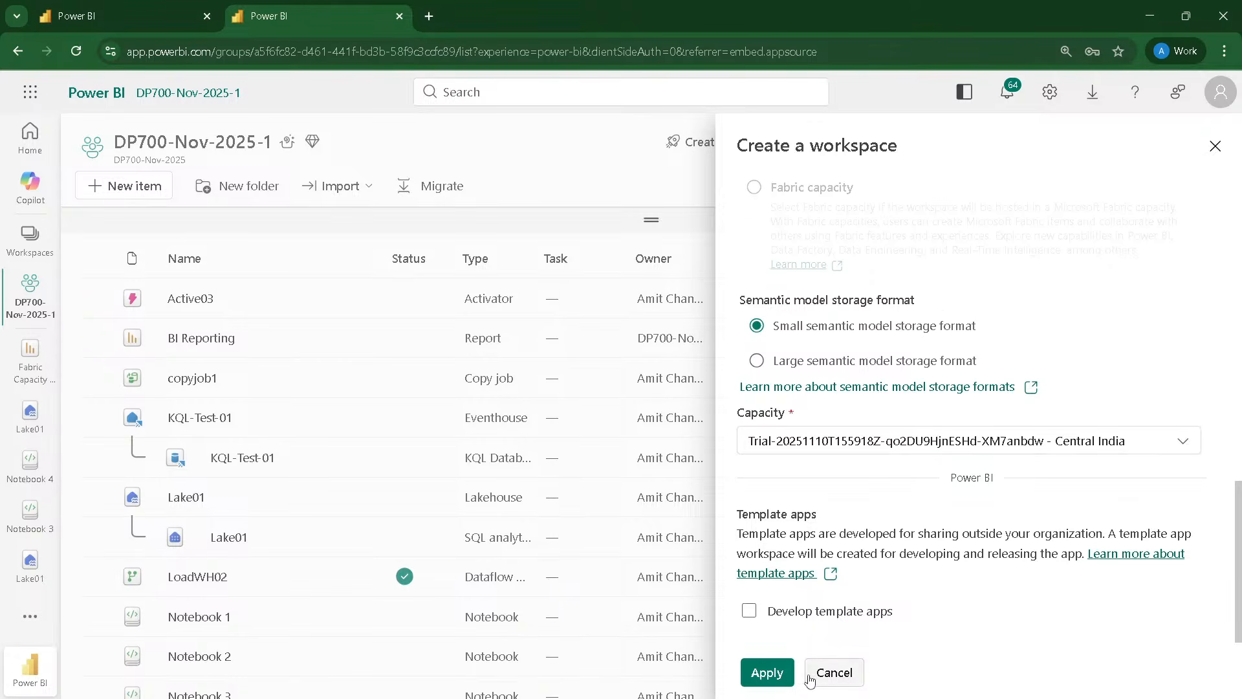
click(768, 673)
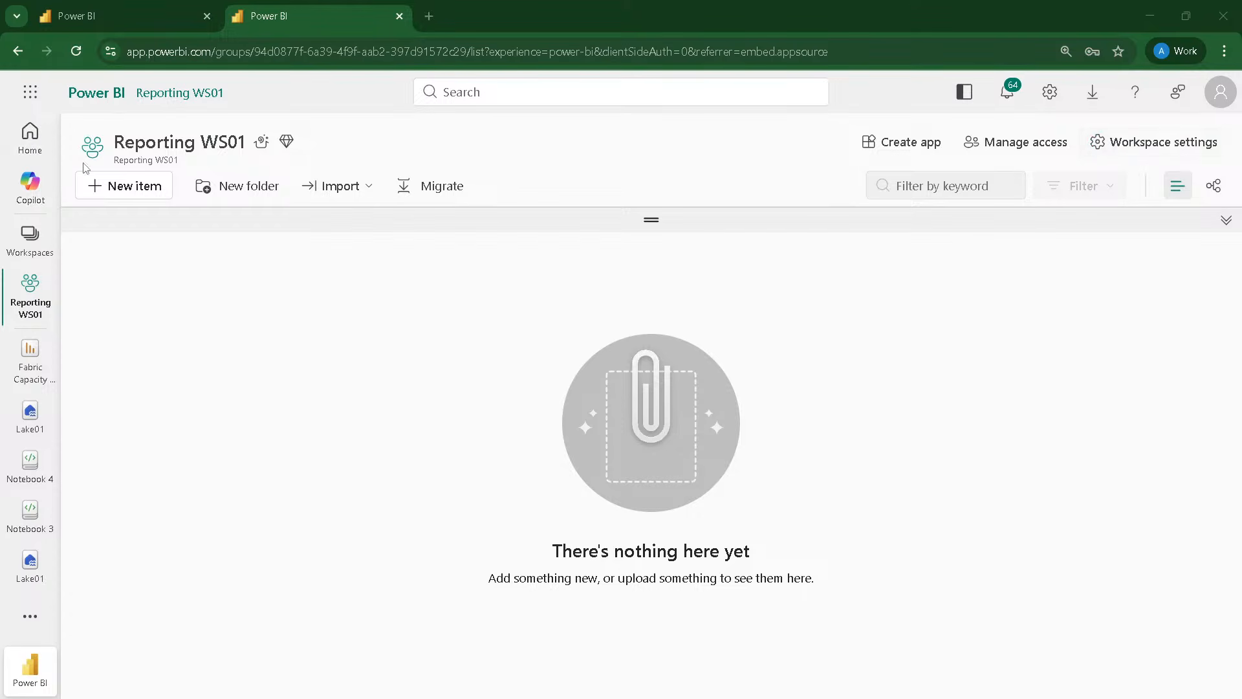
Step: Start a new lakehouse named ReportingLake01 in the Reporting WS01 workspace
click(111, 187)
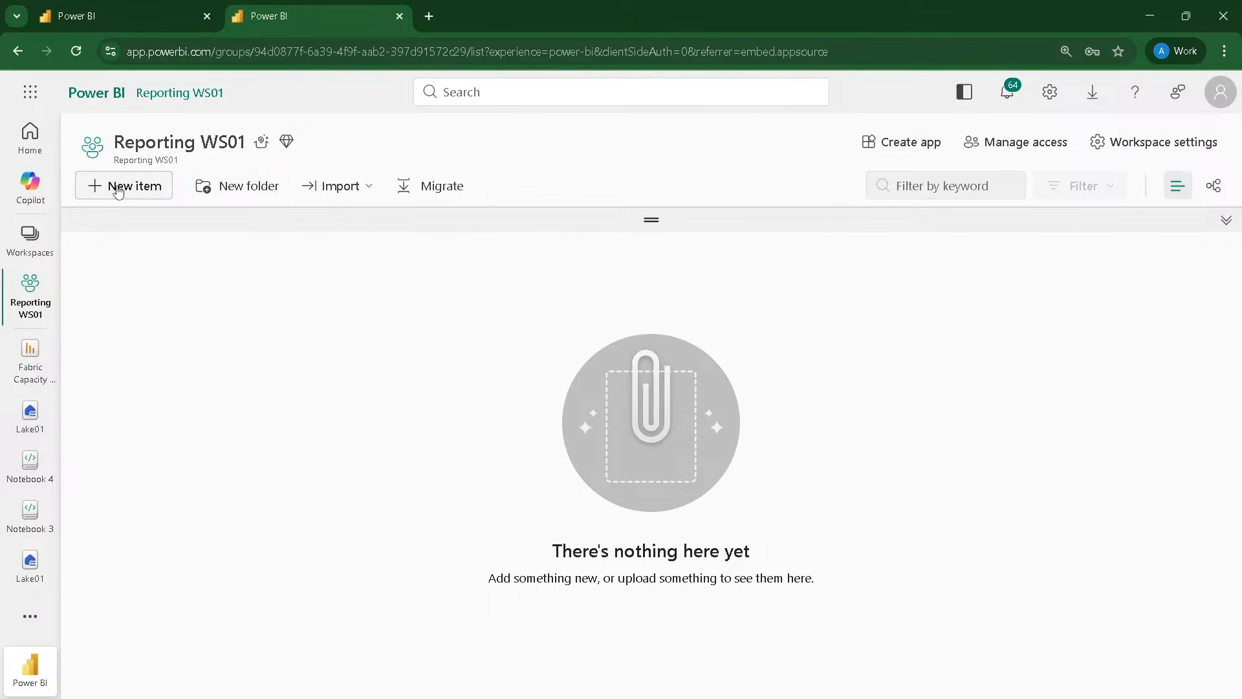
scroll(511, 285, down, 6)
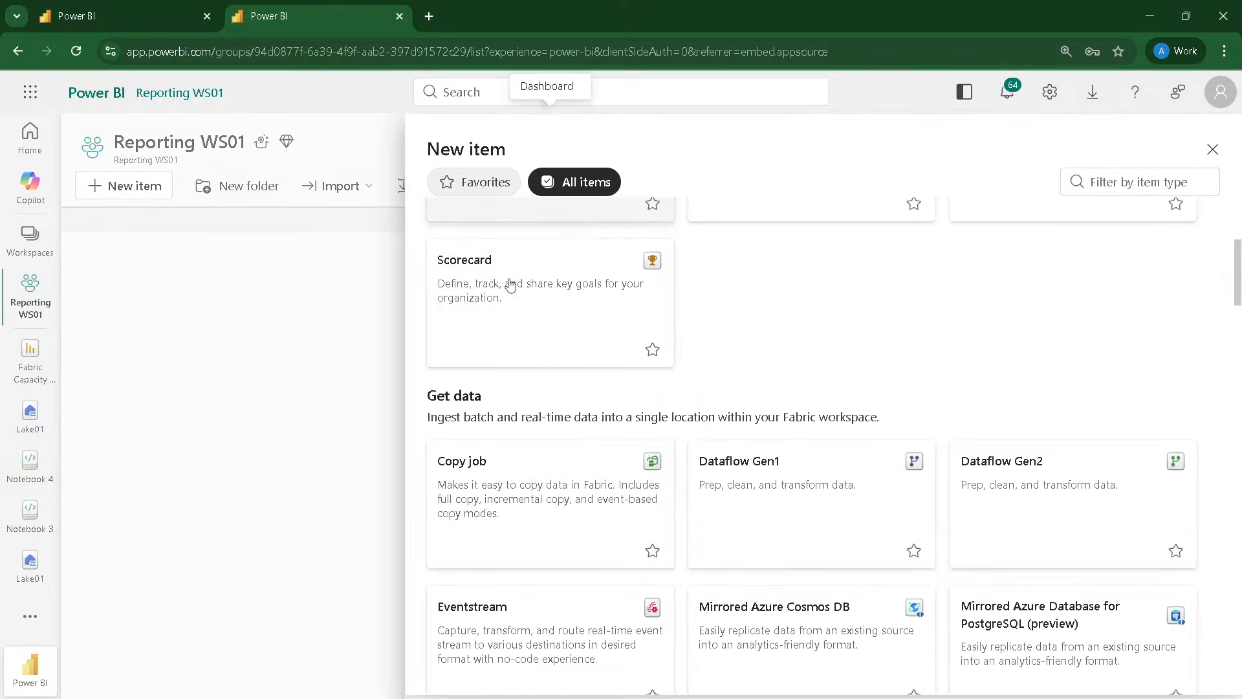
scroll(511, 285, down, 10)
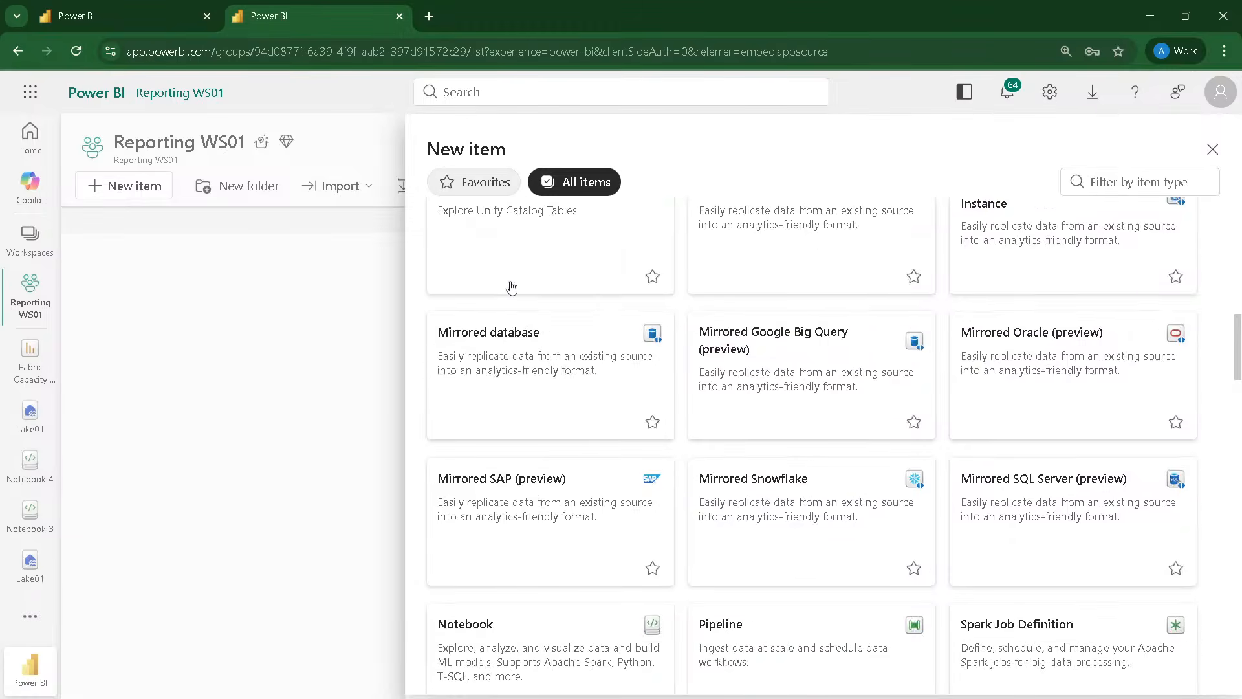
scroll(511, 287, down, 2)
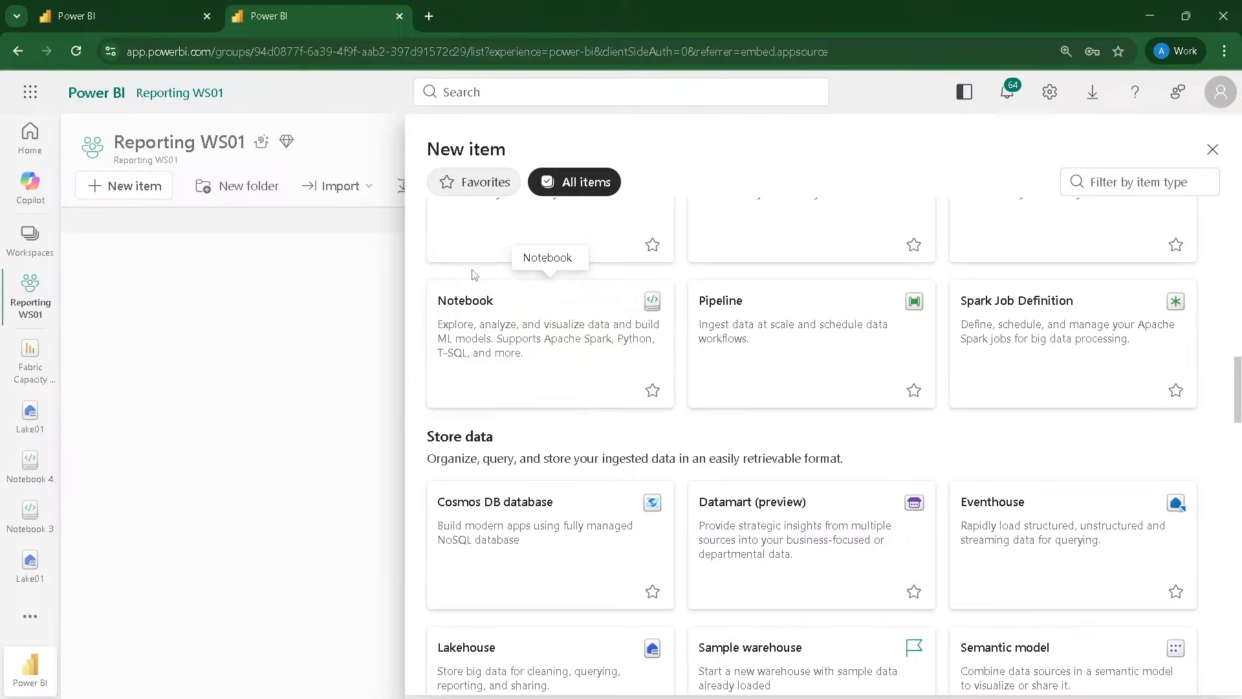
scroll(511, 286, down, 2)
click(519, 515)
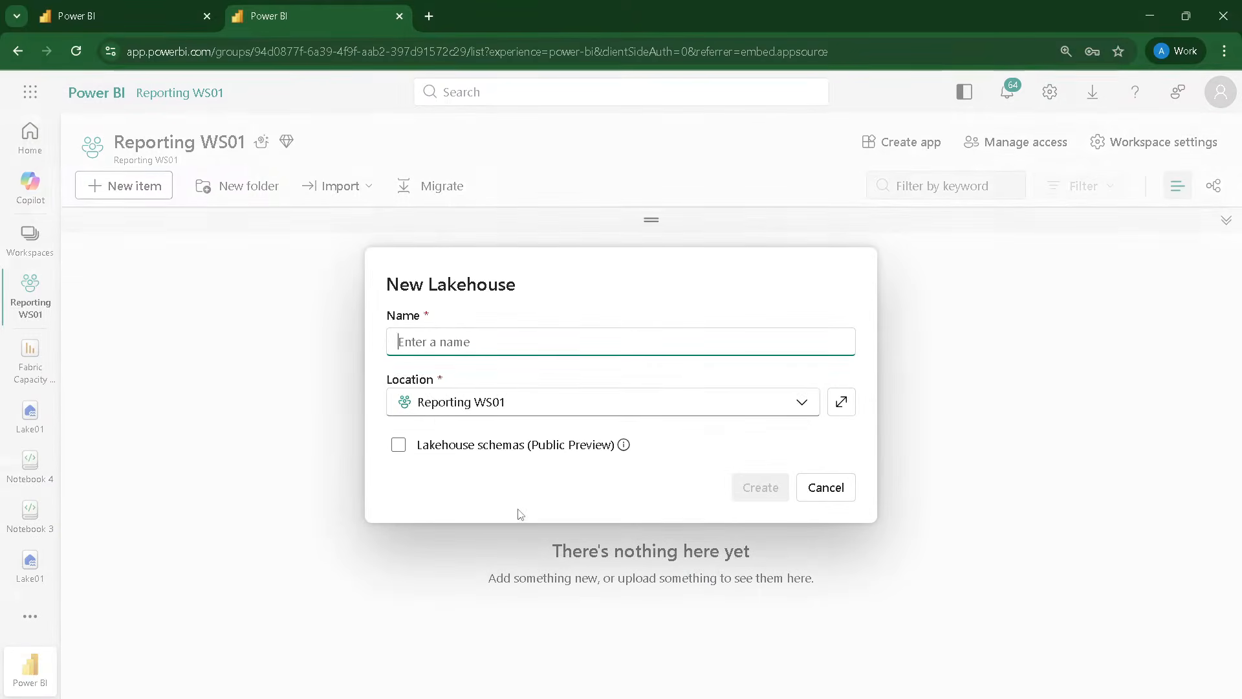
text(Reporting)
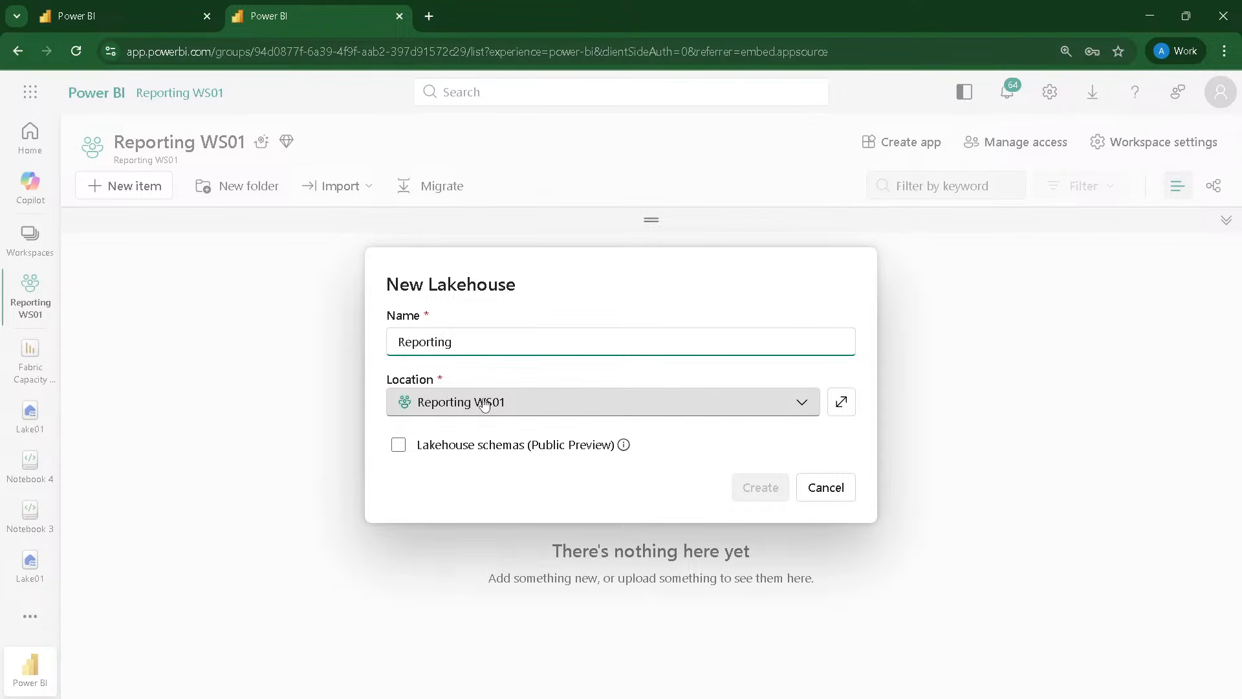
text( Lake01)
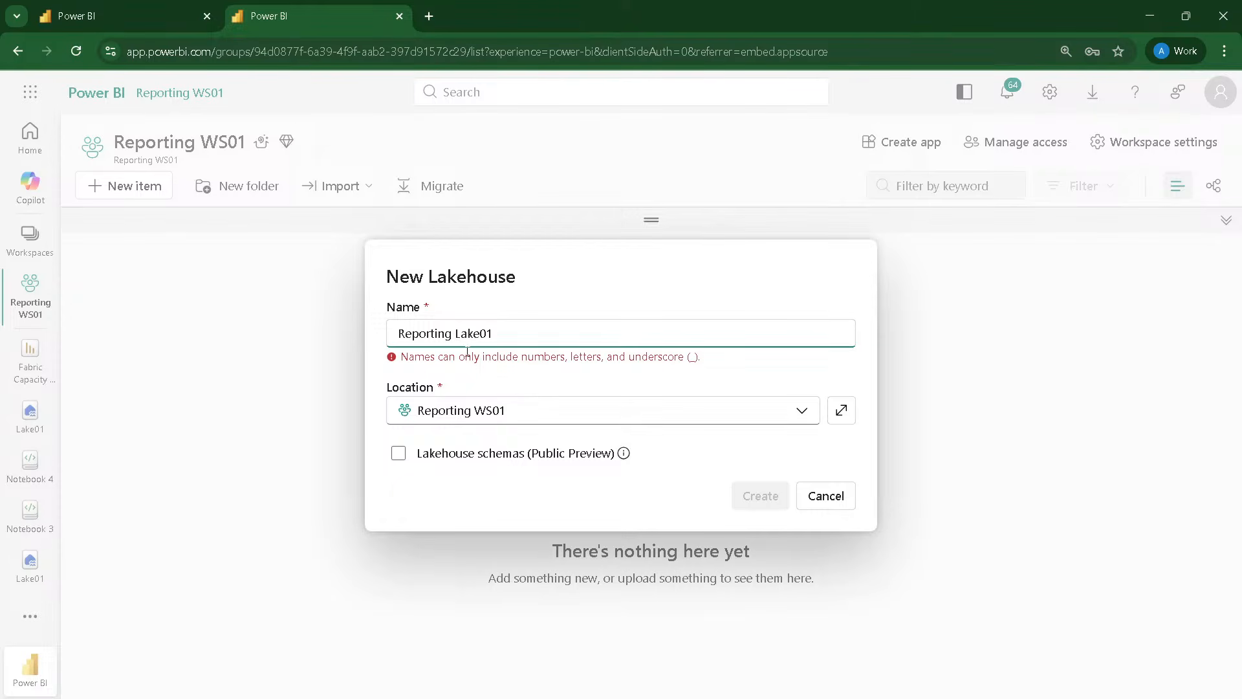
key(BackSpace)
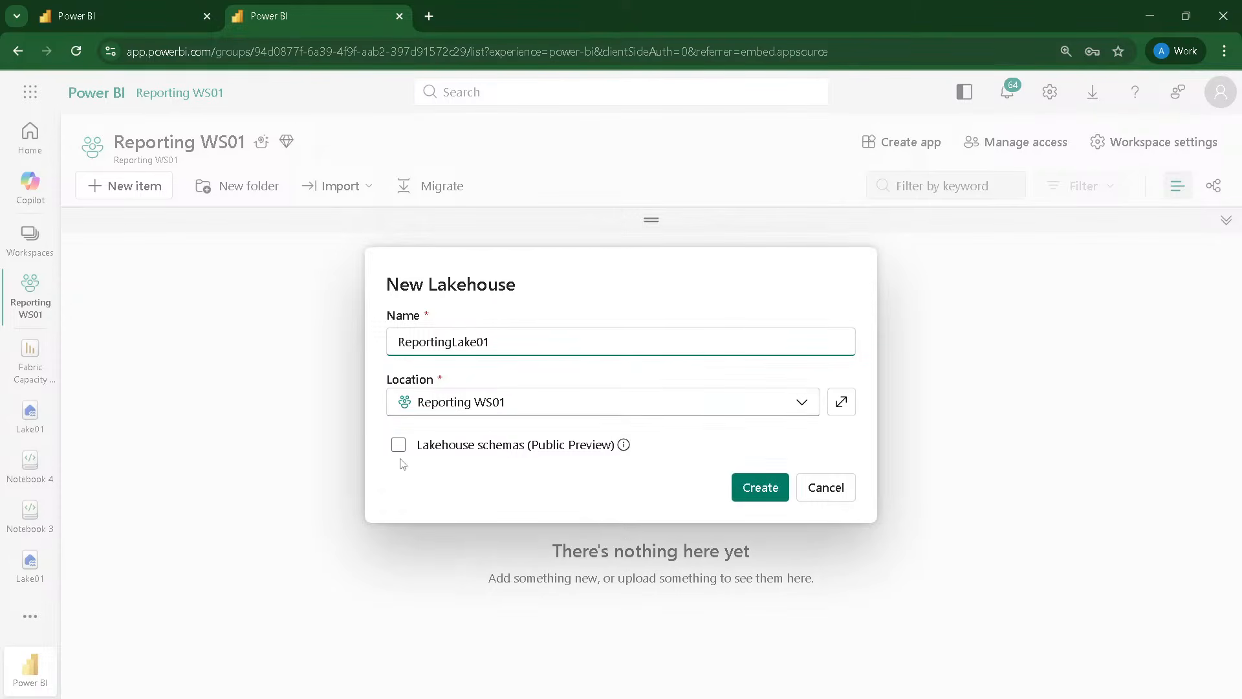
Step: Enable lakehouse schemas (Public Preview) for ReportingLake01, keep its location as Reporting WS01, and create the lakehouse
click(398, 447)
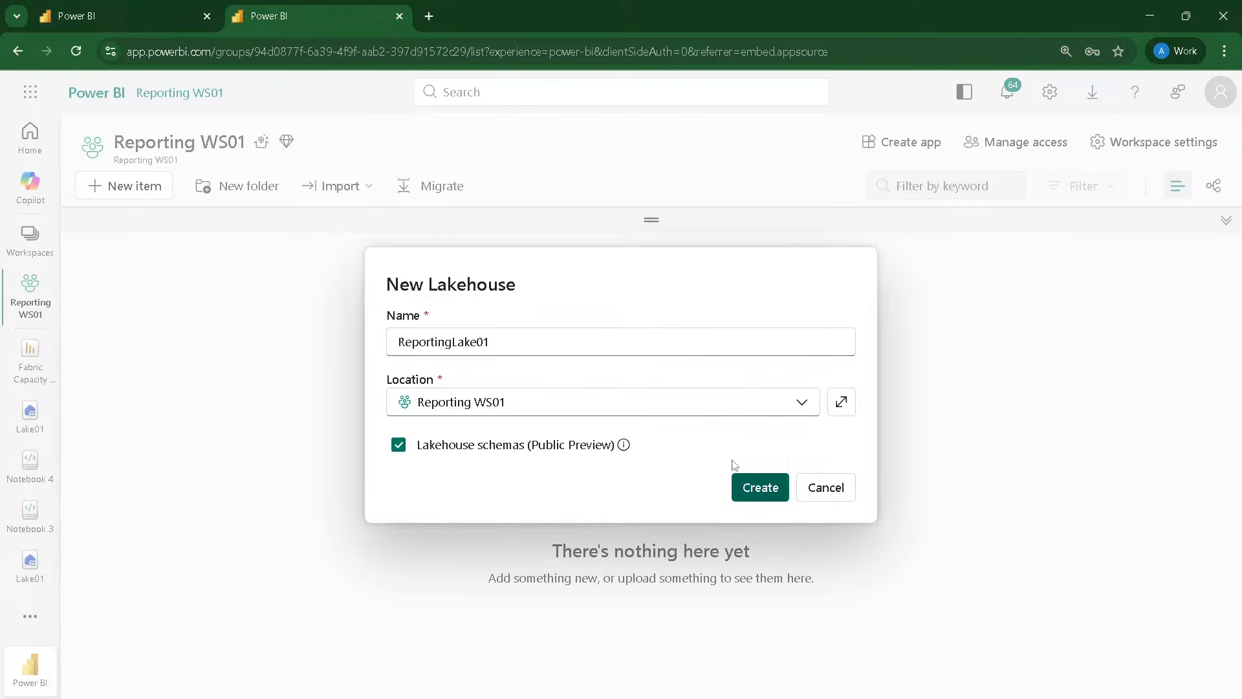
click(790, 406)
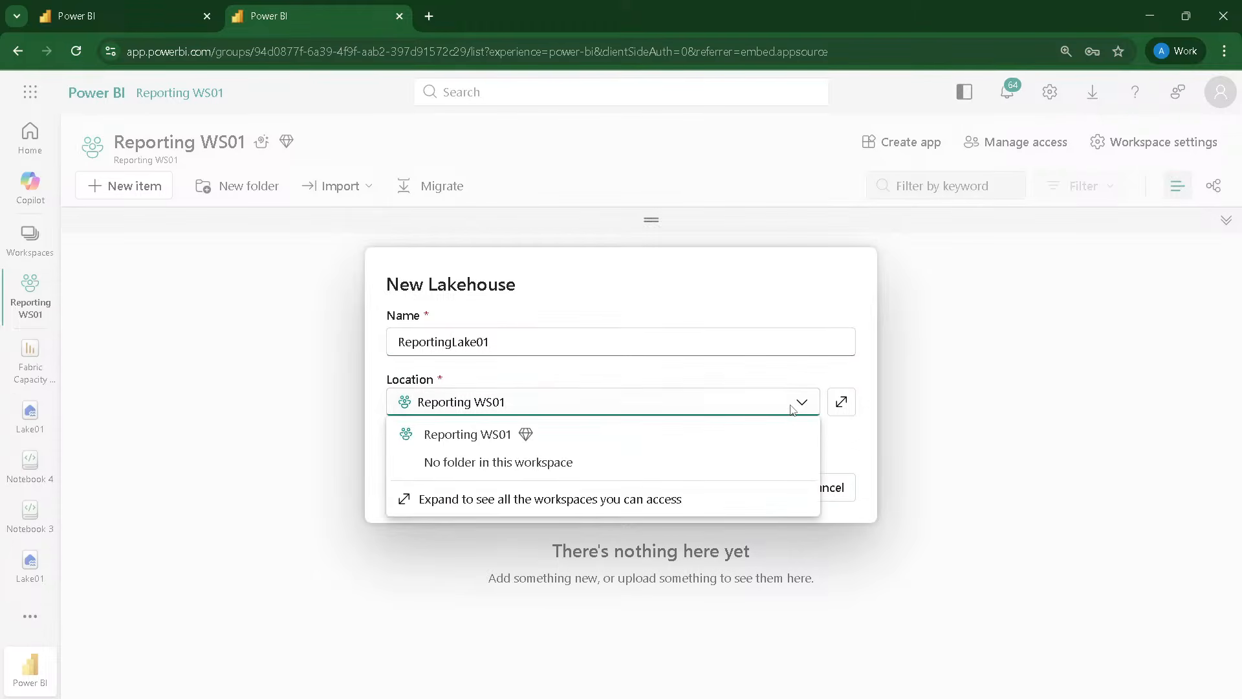
click(832, 439)
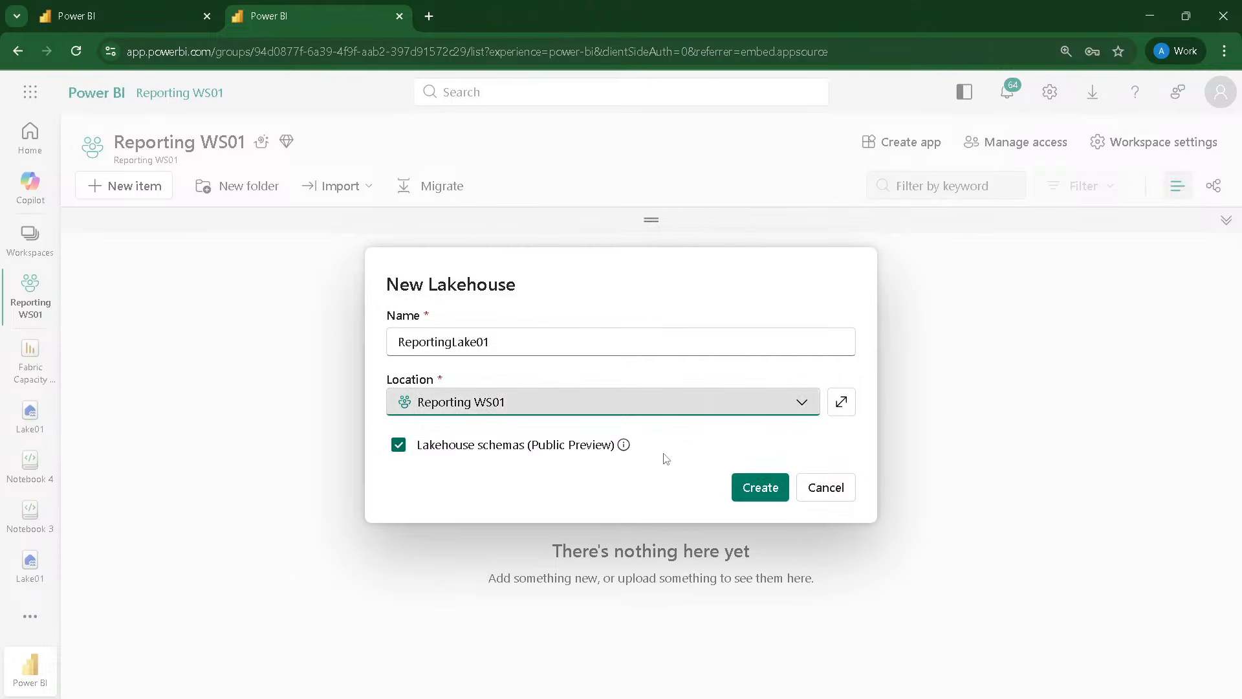
click(755, 488)
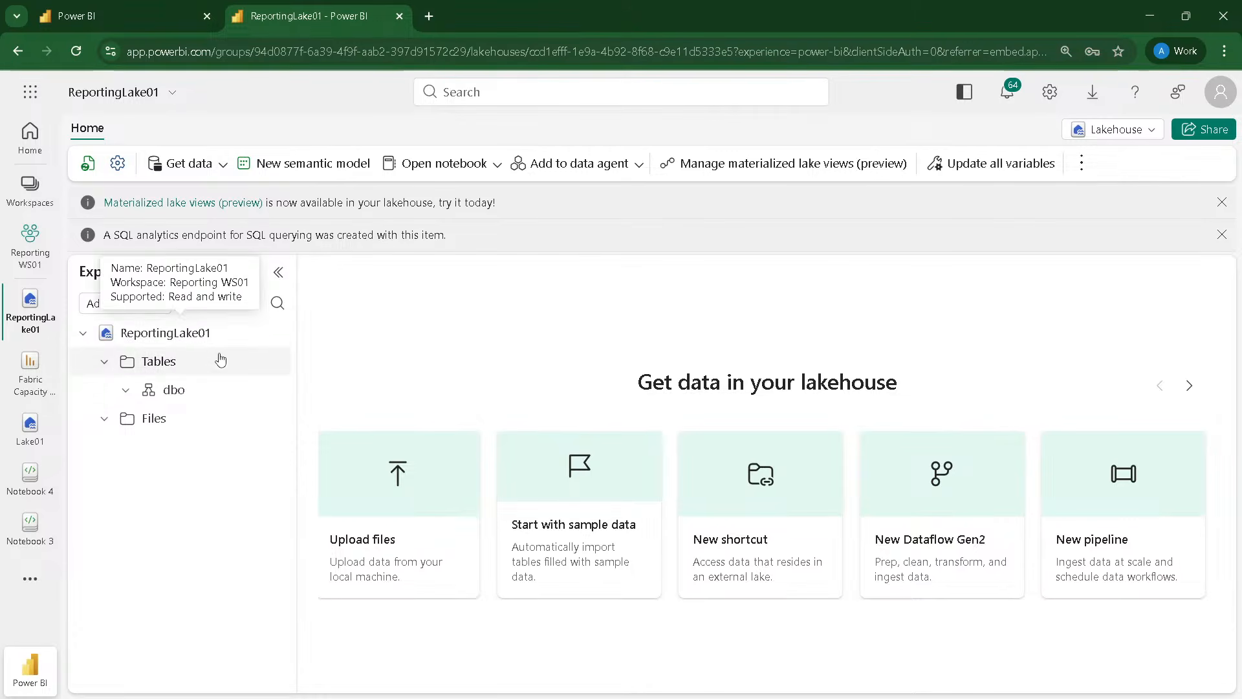
Step: Start a new table shortcut in the dbo schema using Microsoft OneLake lakehouse Lake01 from DP700-Nov-2025-1 as the source
click(273, 392)
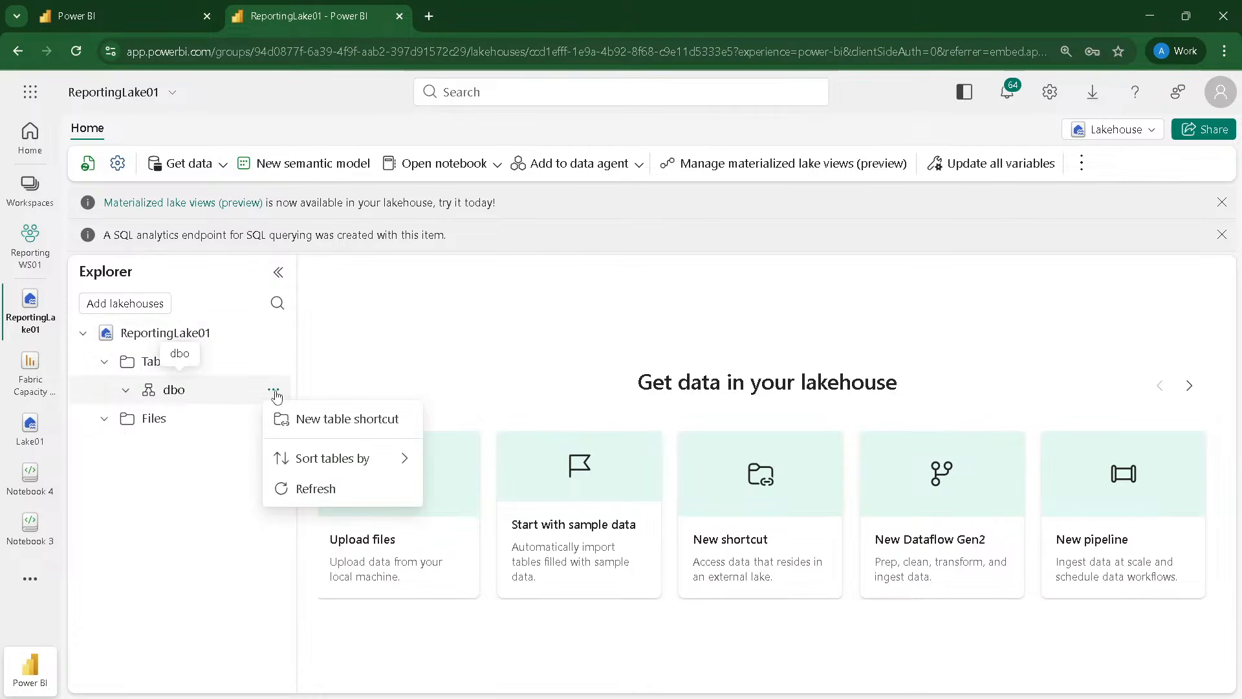
click(315, 421)
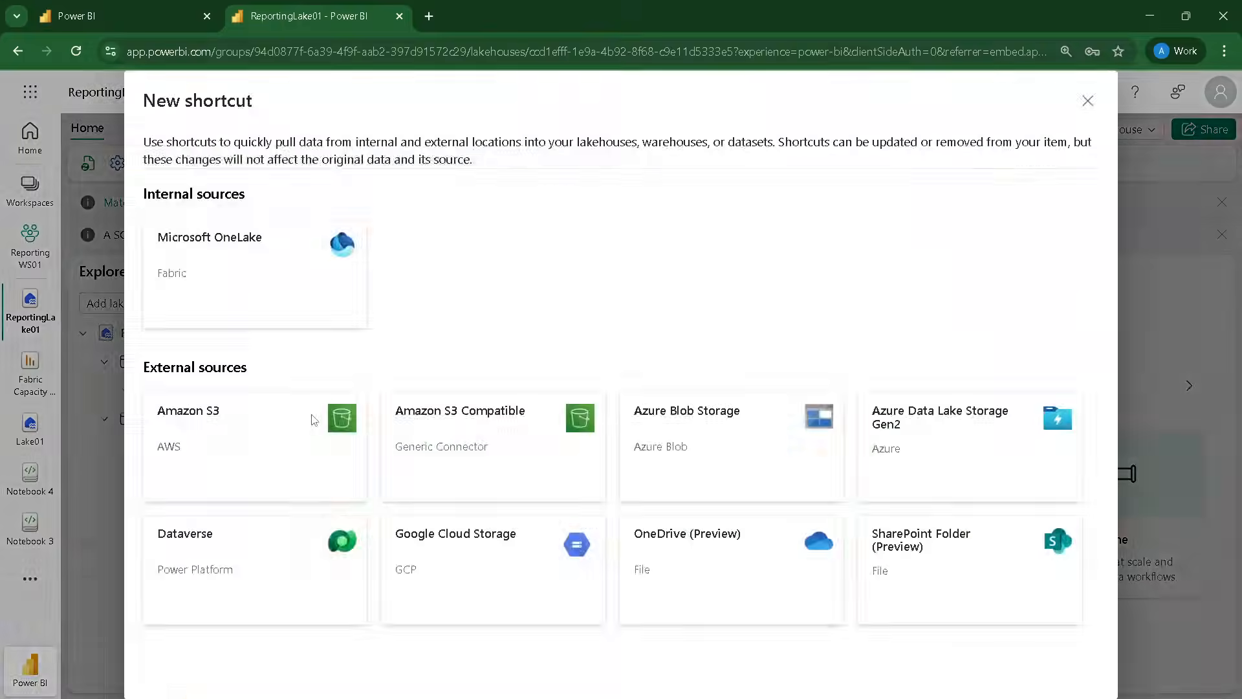
click(247, 303)
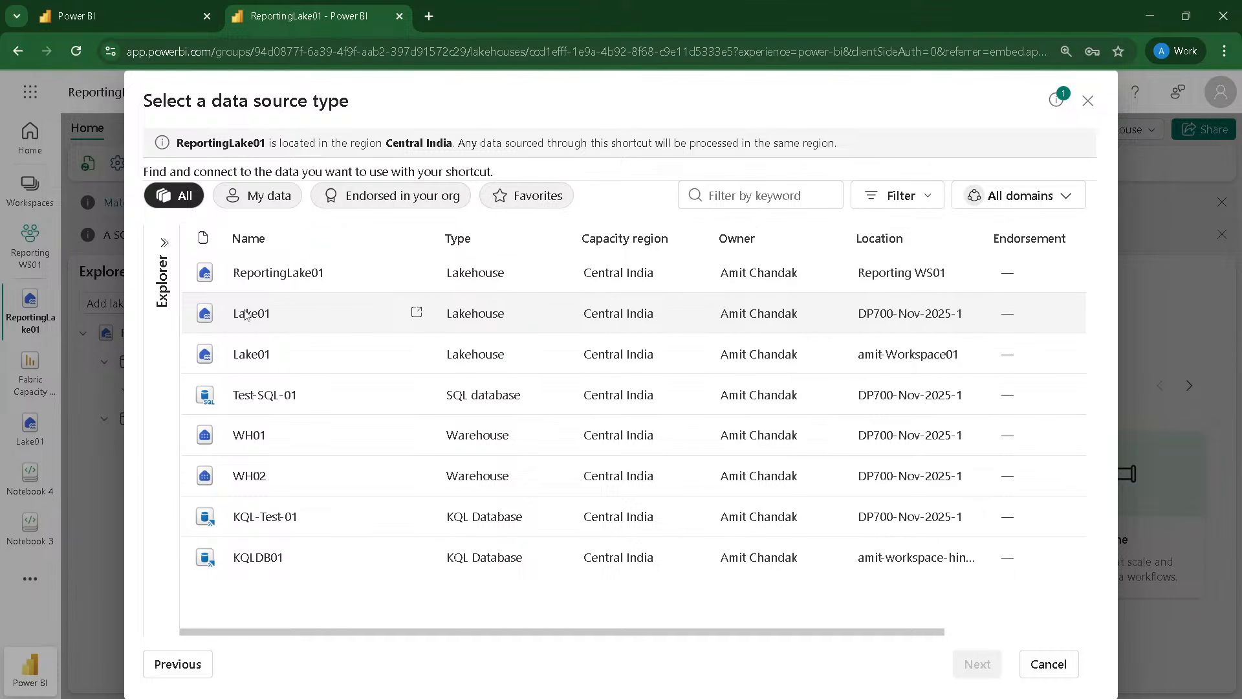
click(246, 315)
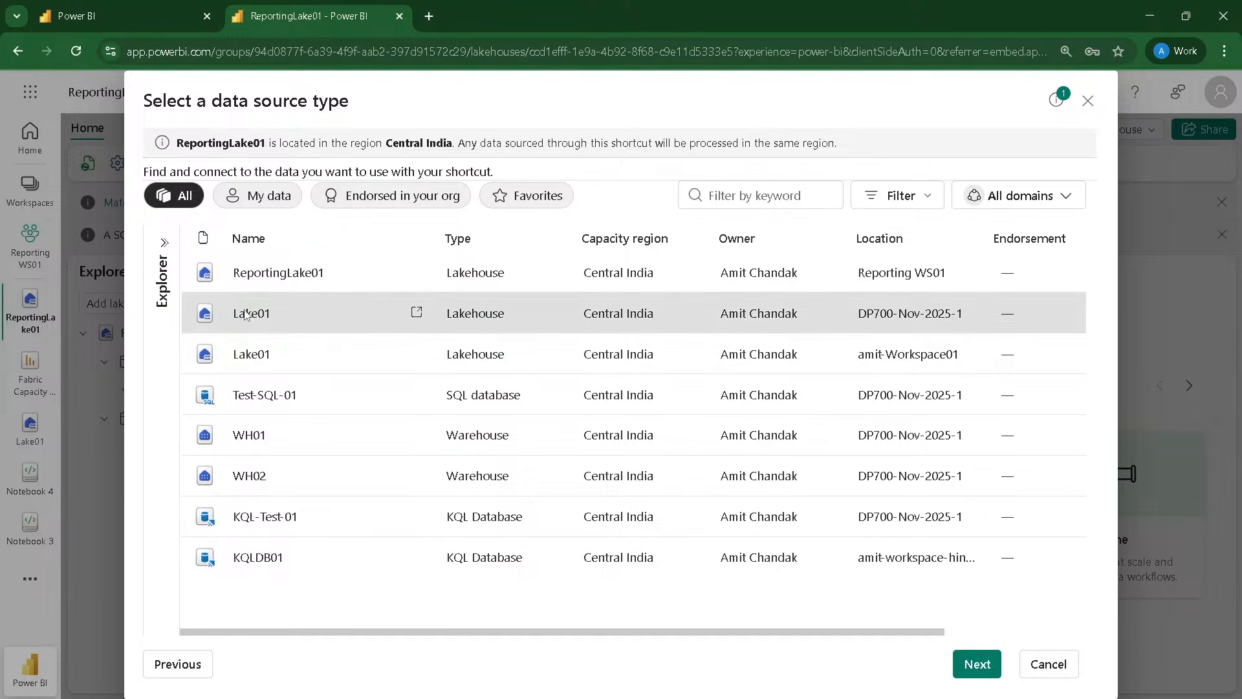
click(985, 668)
Step: Create shortcuts to the sales and geography tables from the dbo schema of Lake01
click(170, 268)
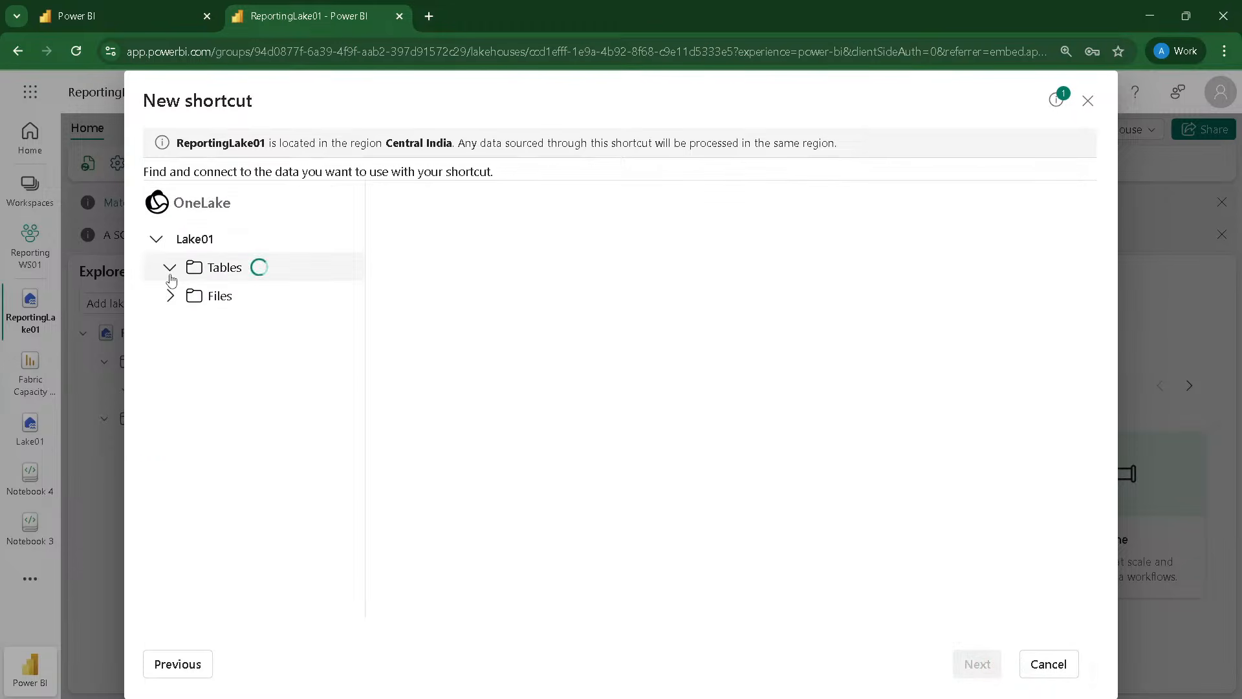
click(183, 296)
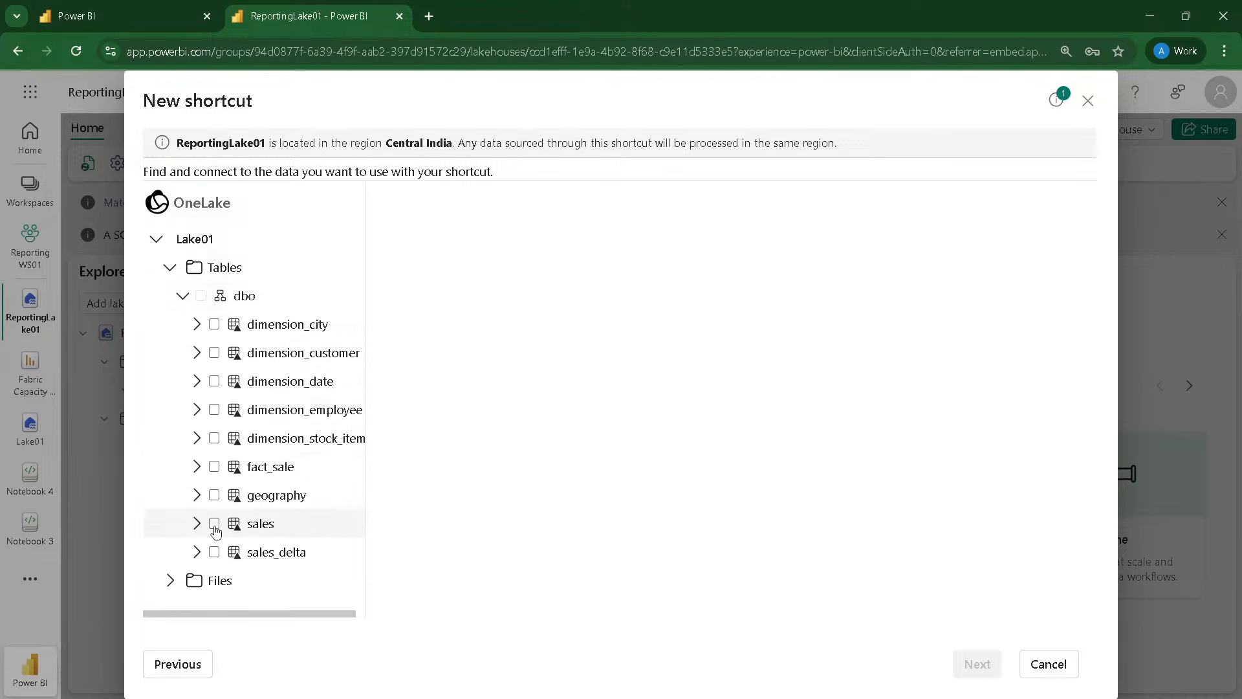
click(214, 526)
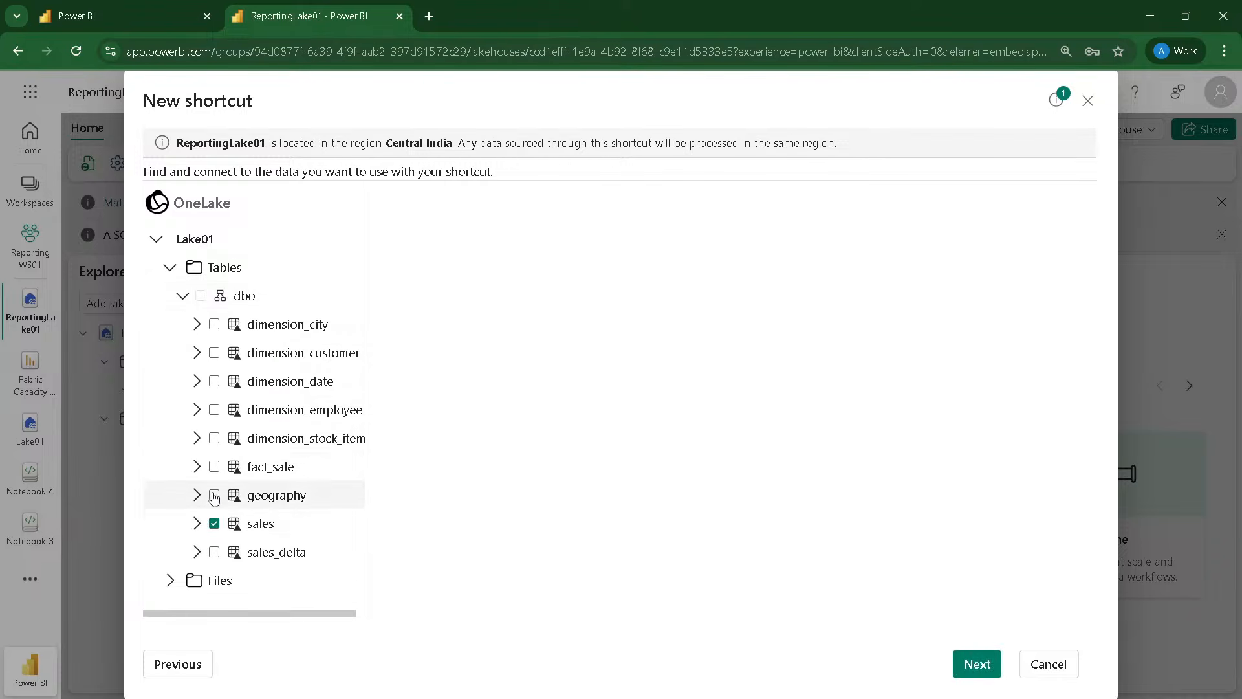
click(215, 496)
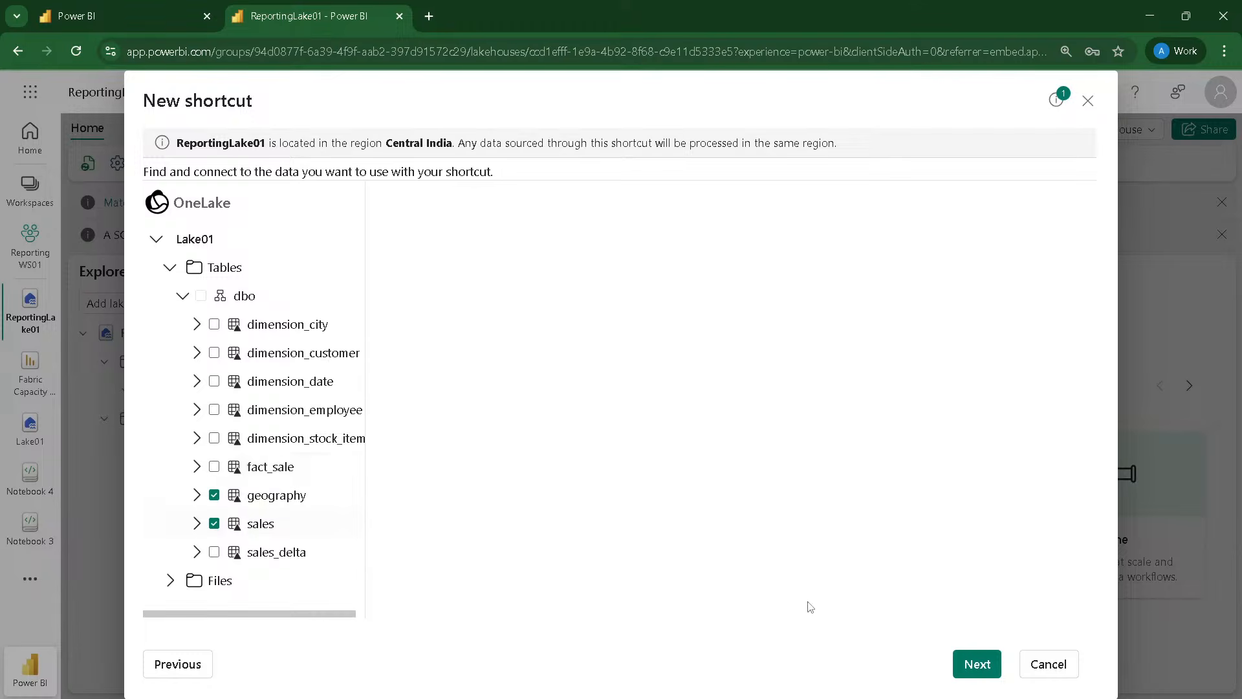
click(989, 666)
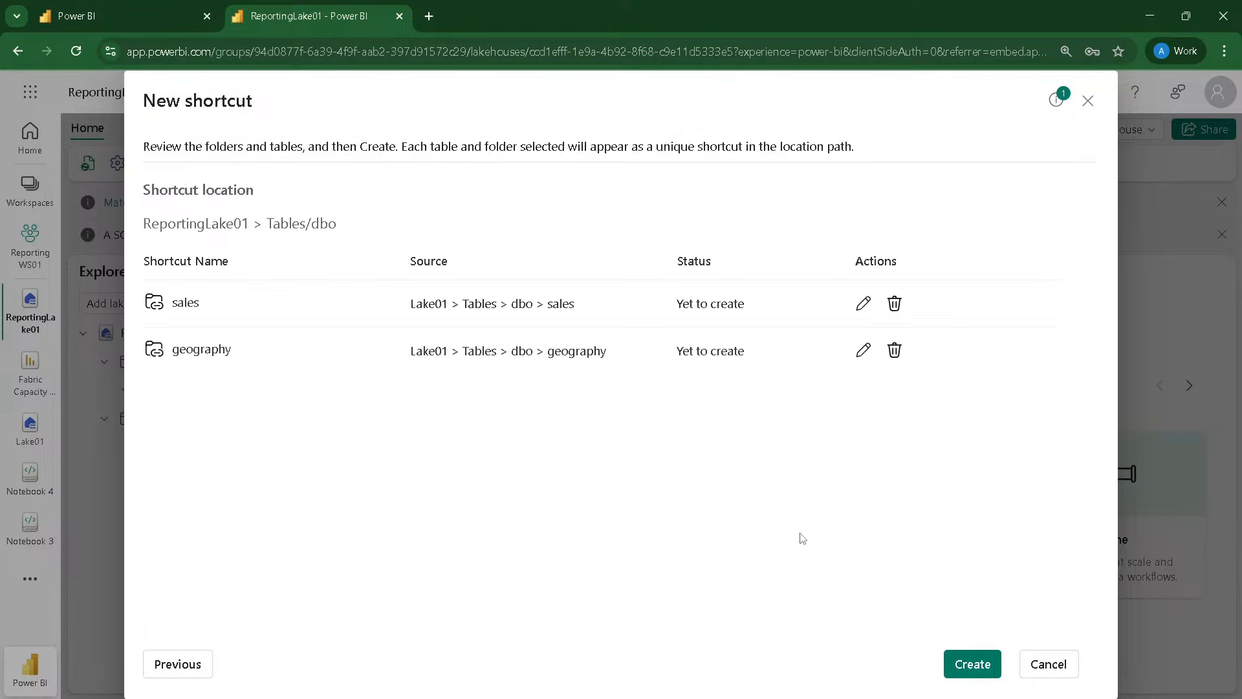
click(964, 663)
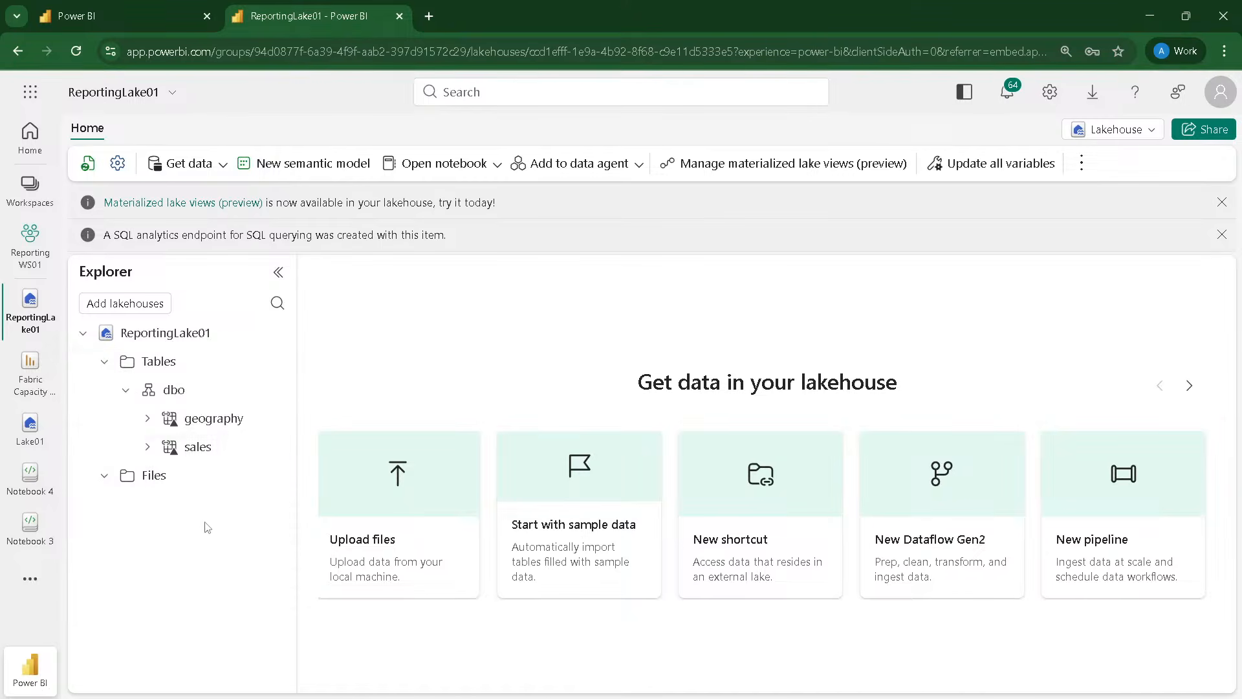
Step: Start another table shortcut in the dbo schema using the Microsoft OneLake warehouse WH01 from DP700-Nov-2025-1 as the source
click(273, 361)
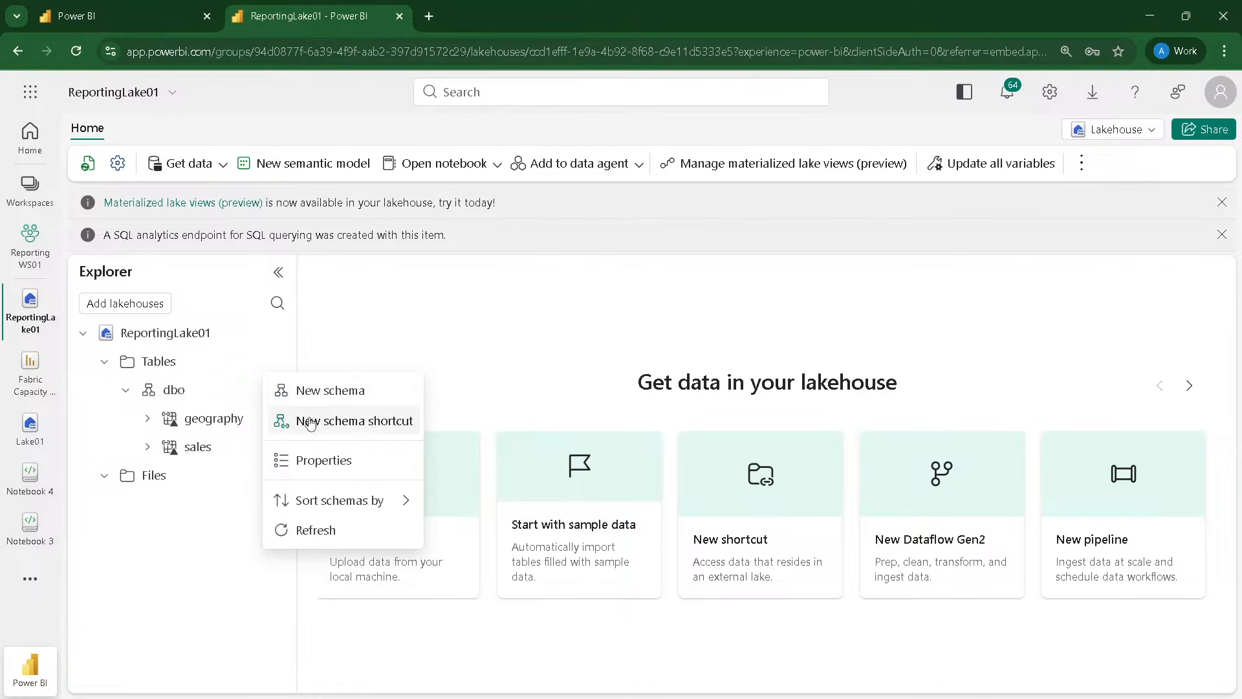
click(210, 510)
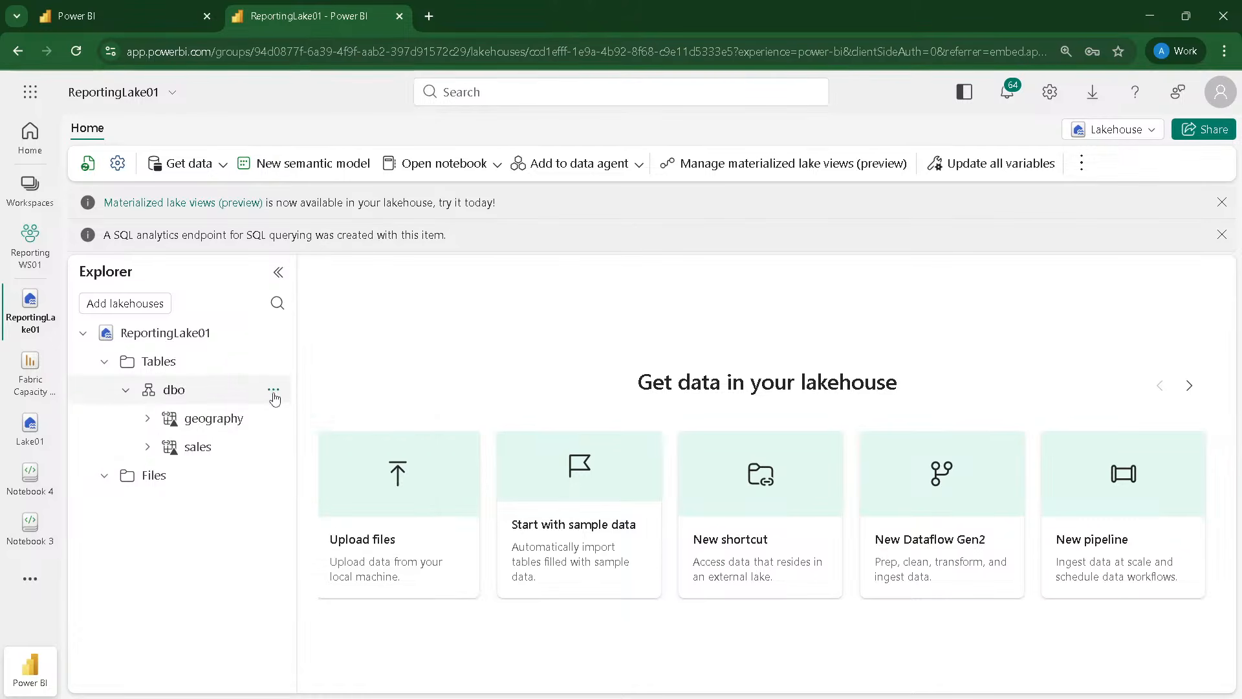
click(273, 390)
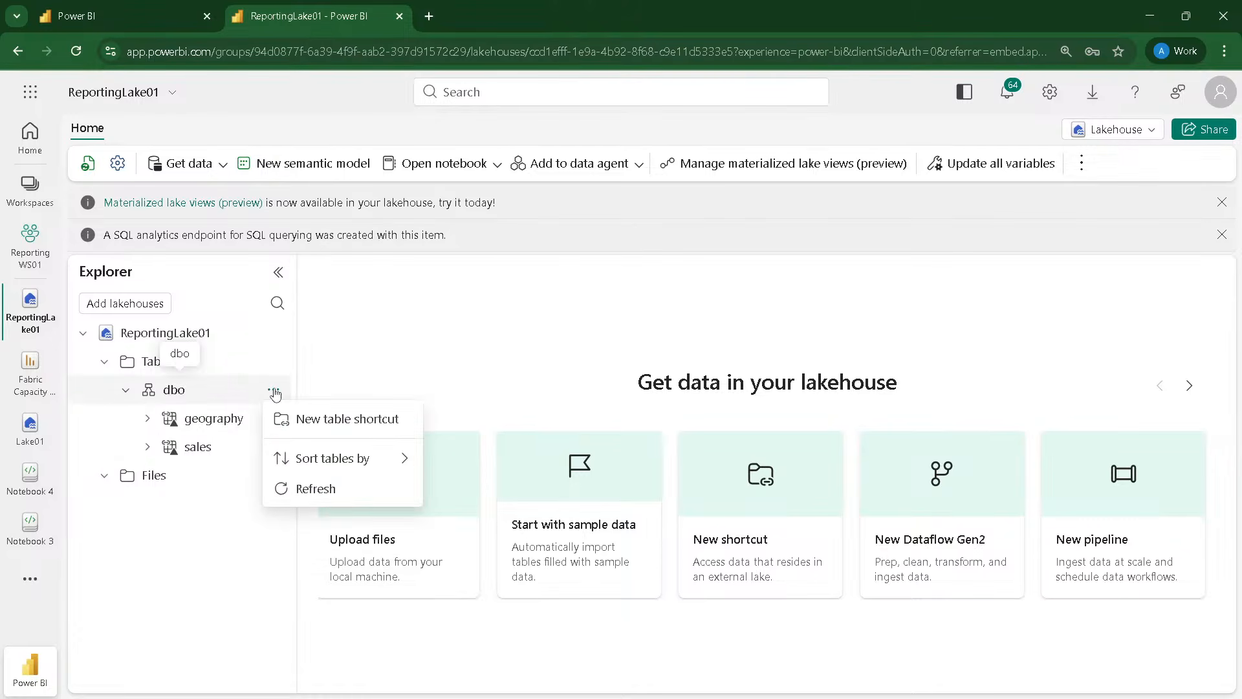
click(308, 421)
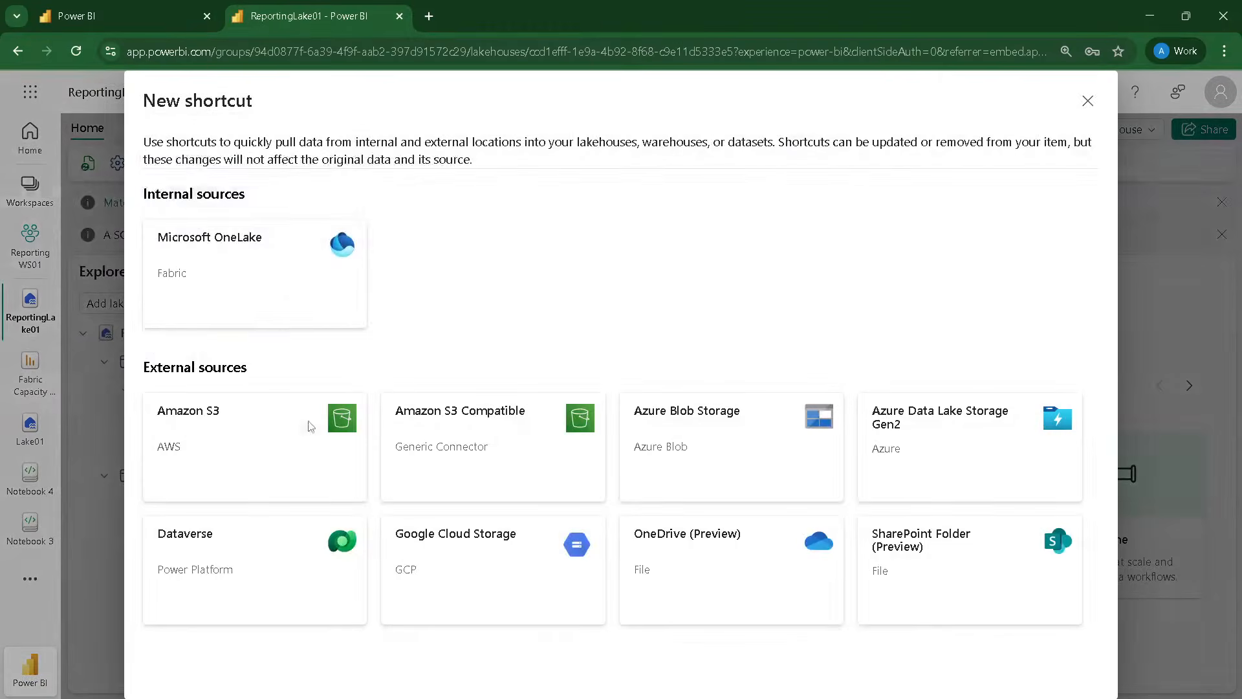
click(287, 277)
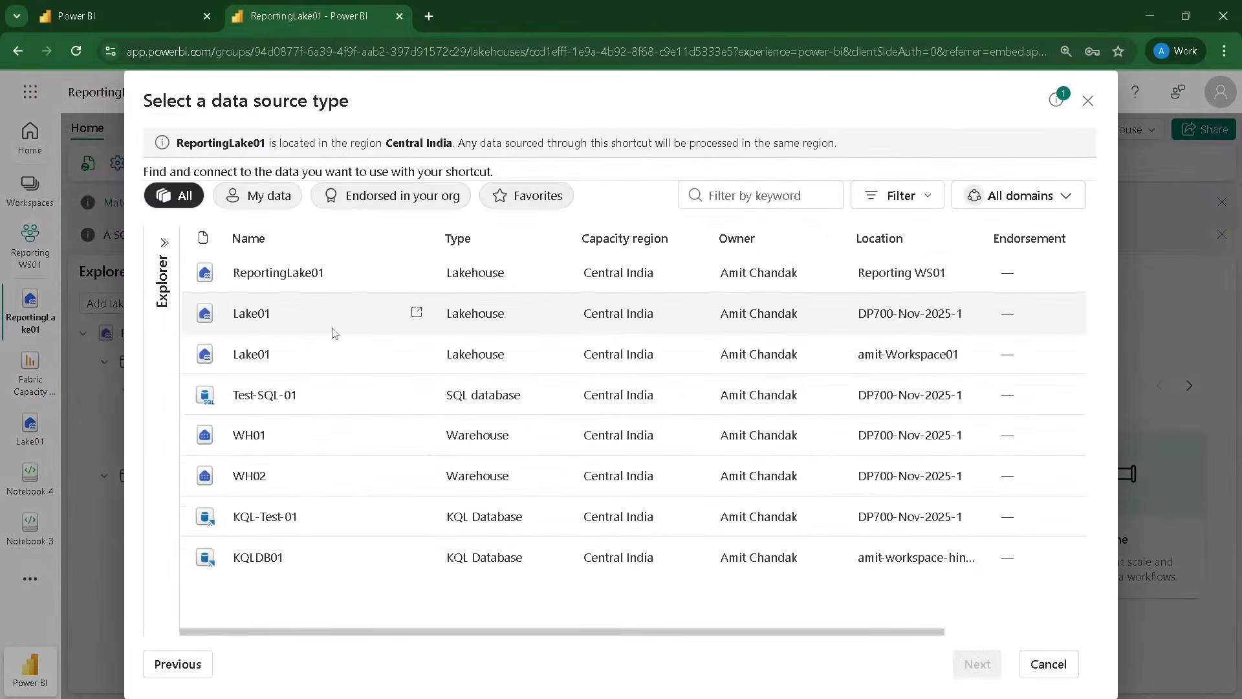
click(263, 437)
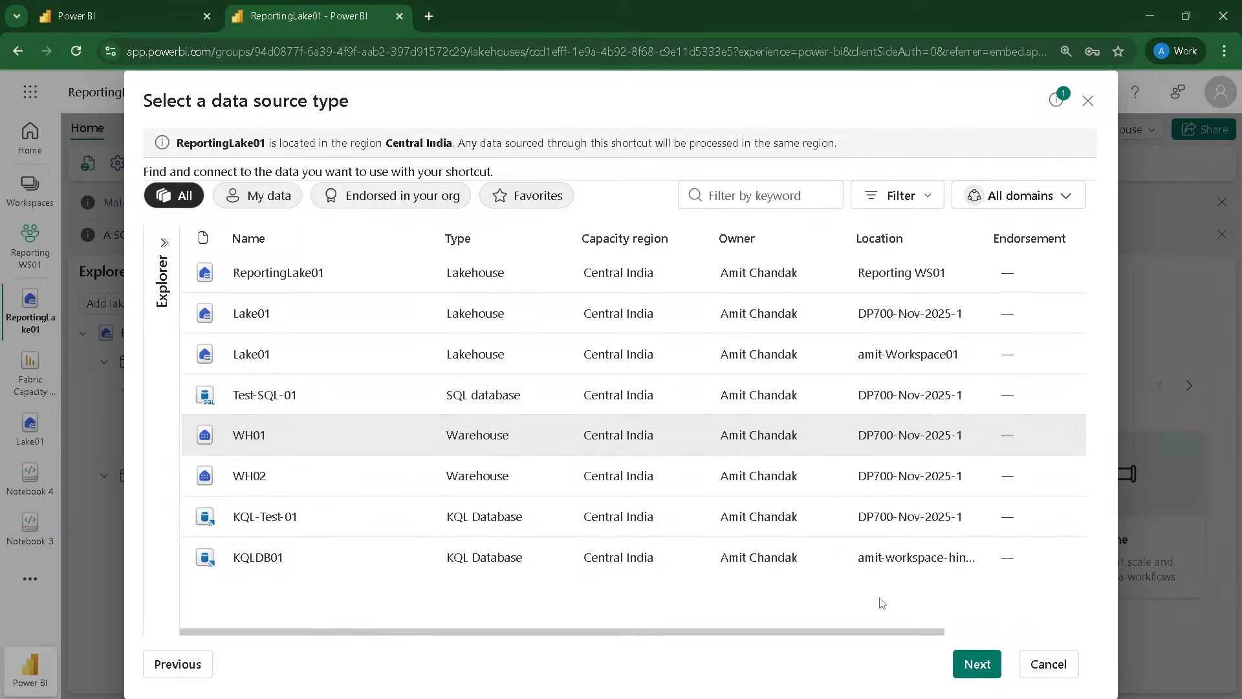
click(977, 664)
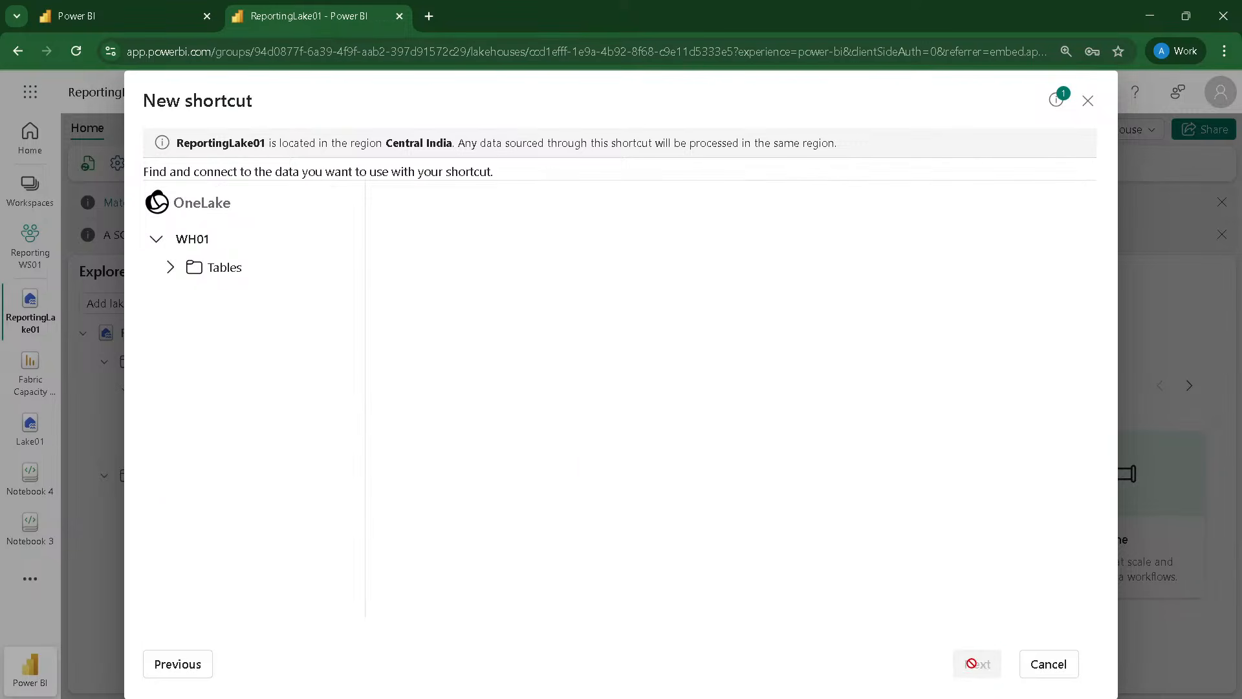
Step: Create shortcuts to the Customer and Item tables from the dbo schema of WH01
click(170, 269)
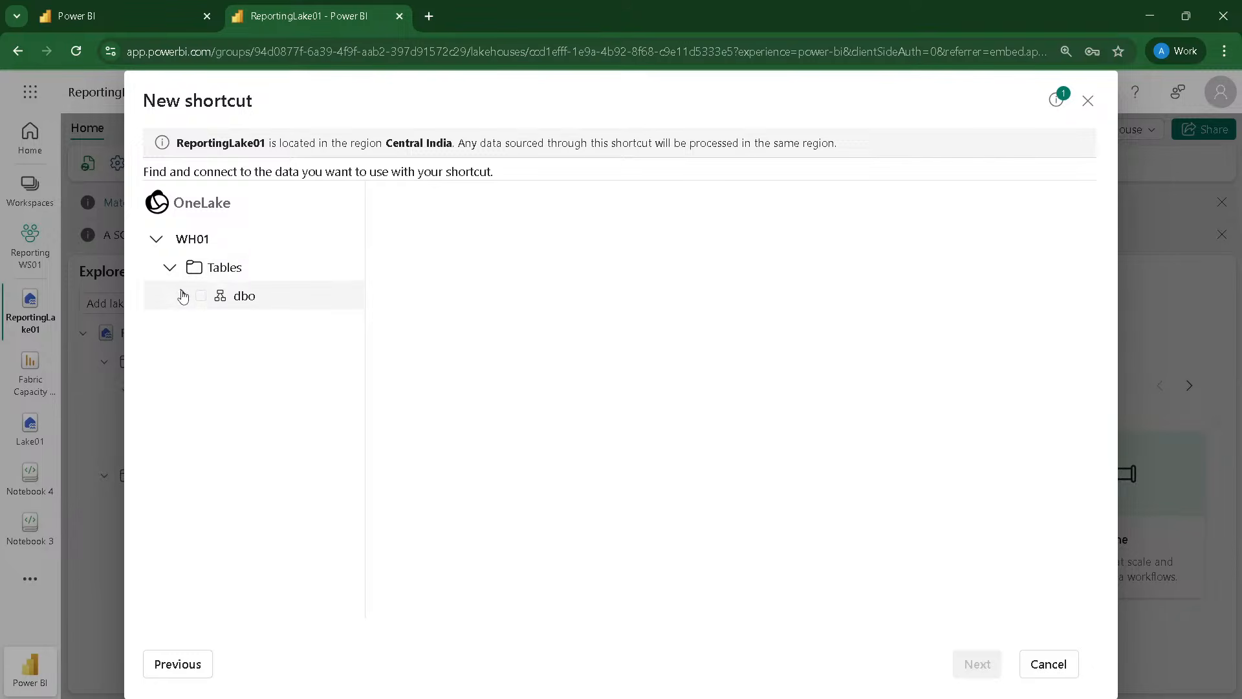
click(183, 295)
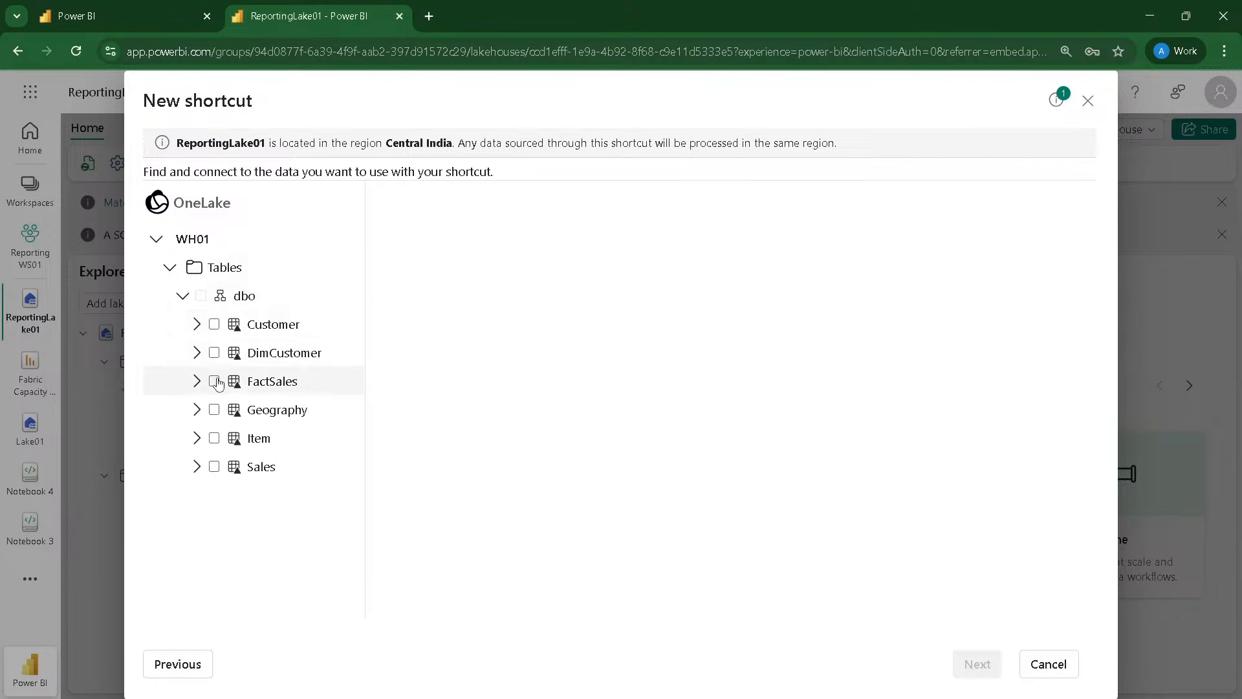
click(214, 324)
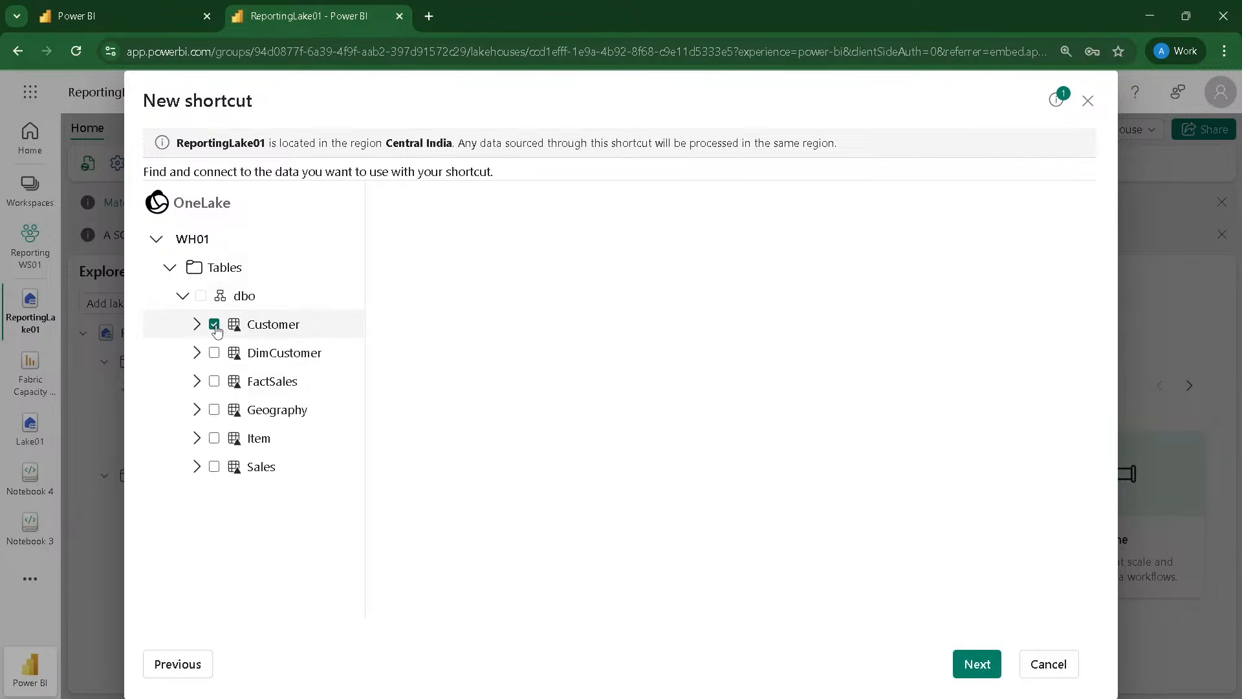
click(214, 438)
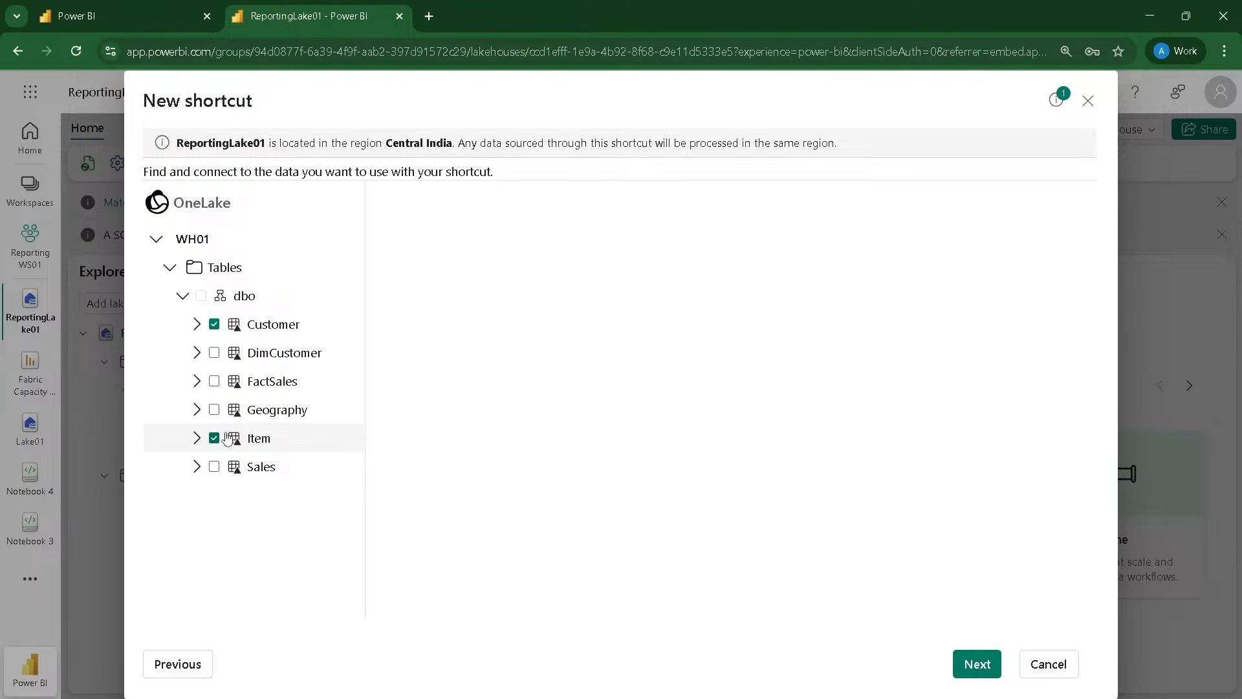
click(976, 661)
click(972, 663)
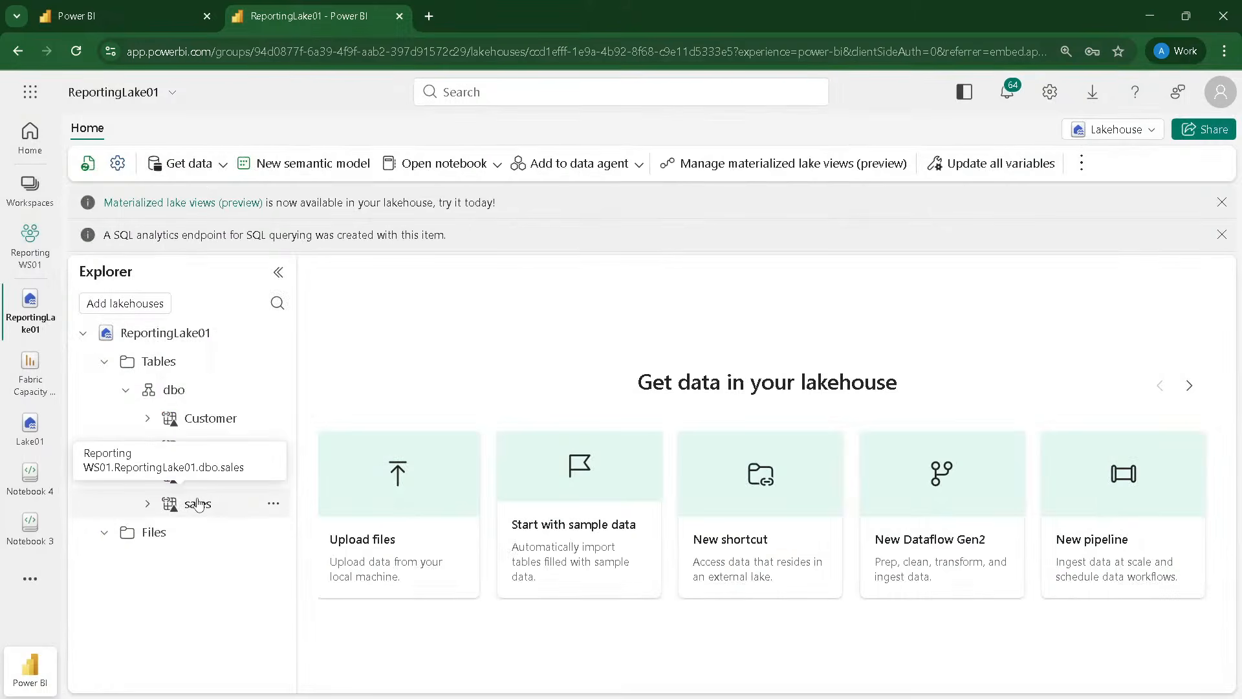
Step: Preview the data of the sales, geography and Item shortcut tables in ReportingLake01
click(198, 504)
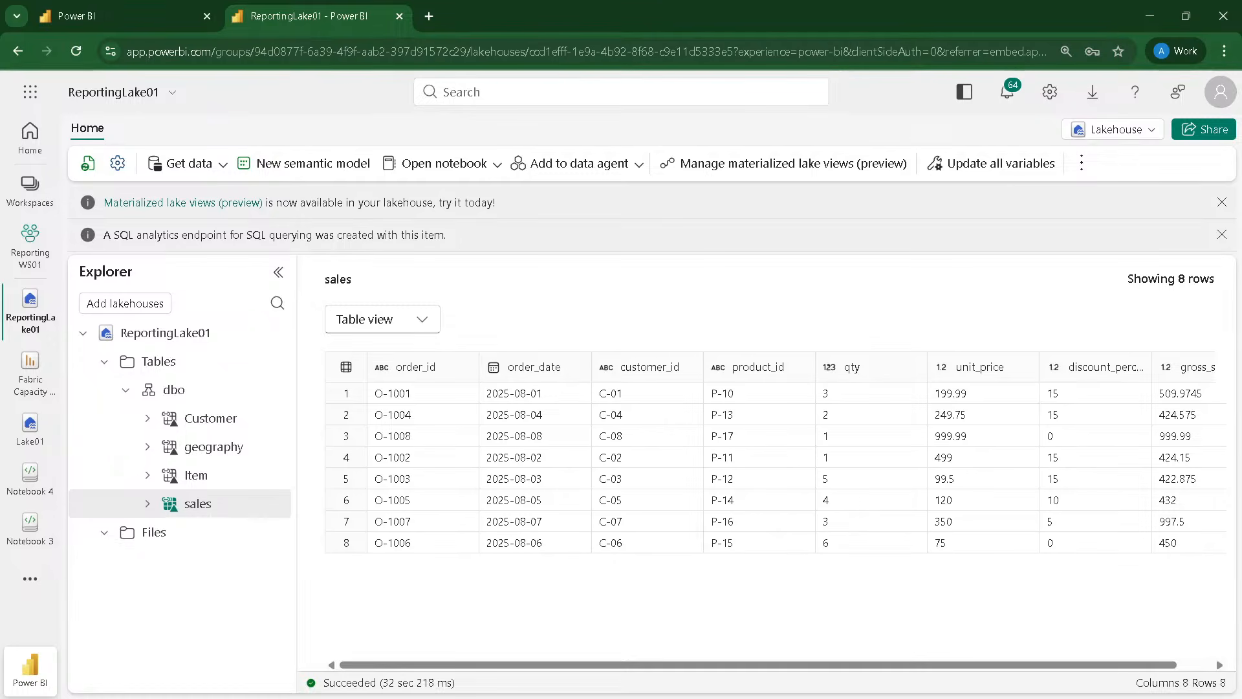
click(198, 448)
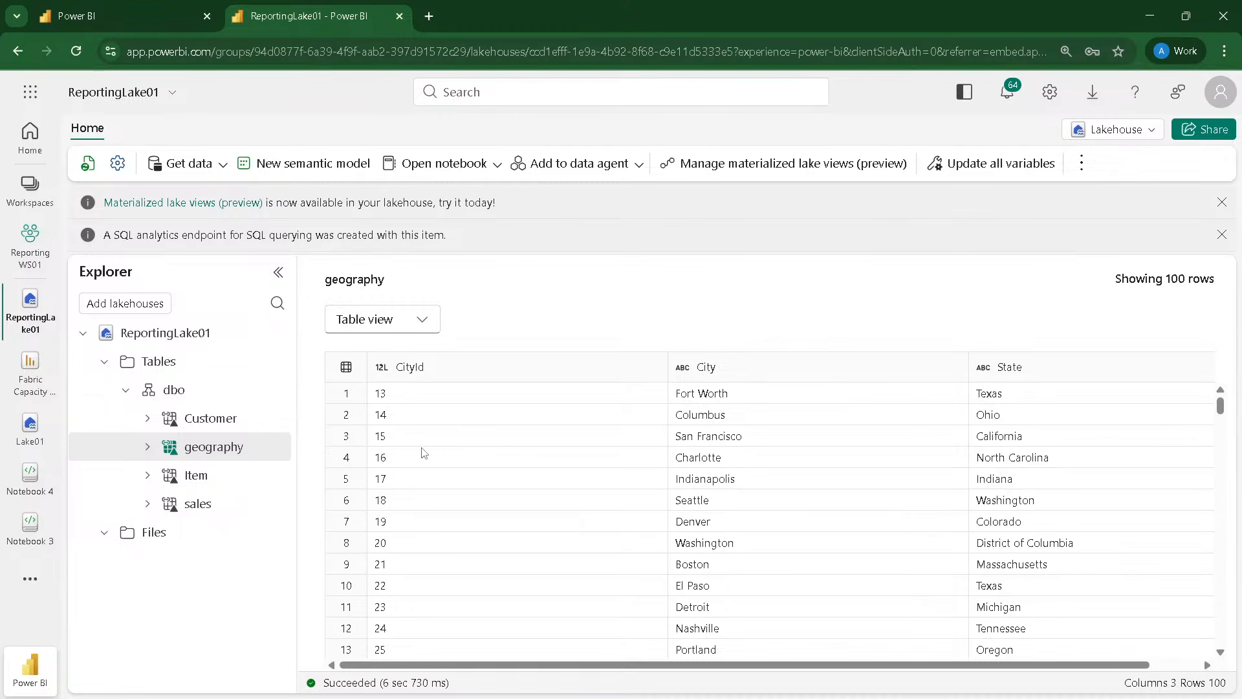
scroll(424, 453, down, 20)
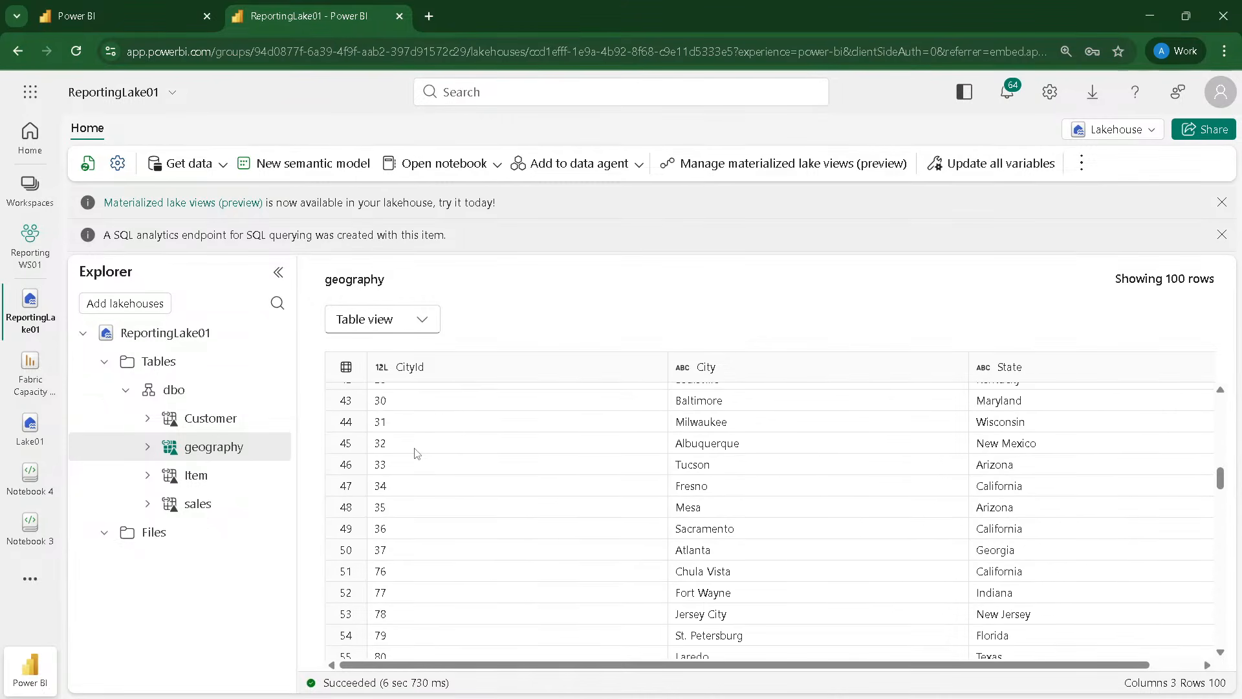
click(196, 475)
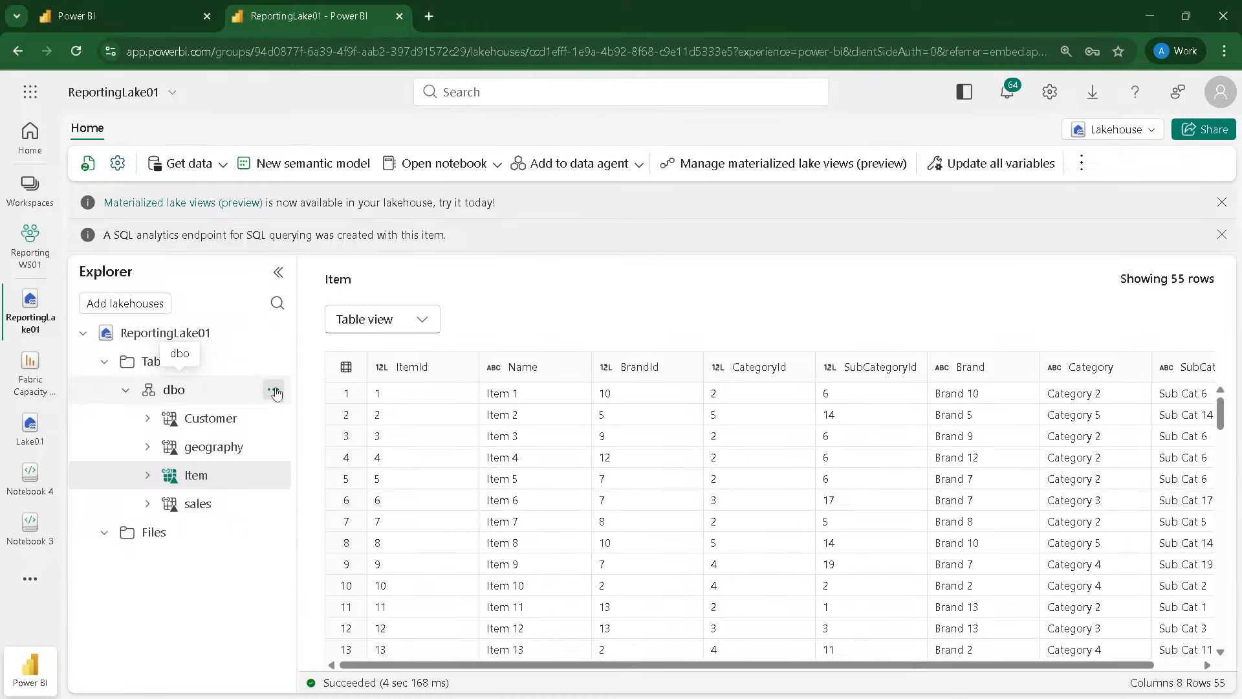
click(274, 391)
Step: Review the management options and removal prompt for the sales table shortcut, then cancel the removal
click(200, 504)
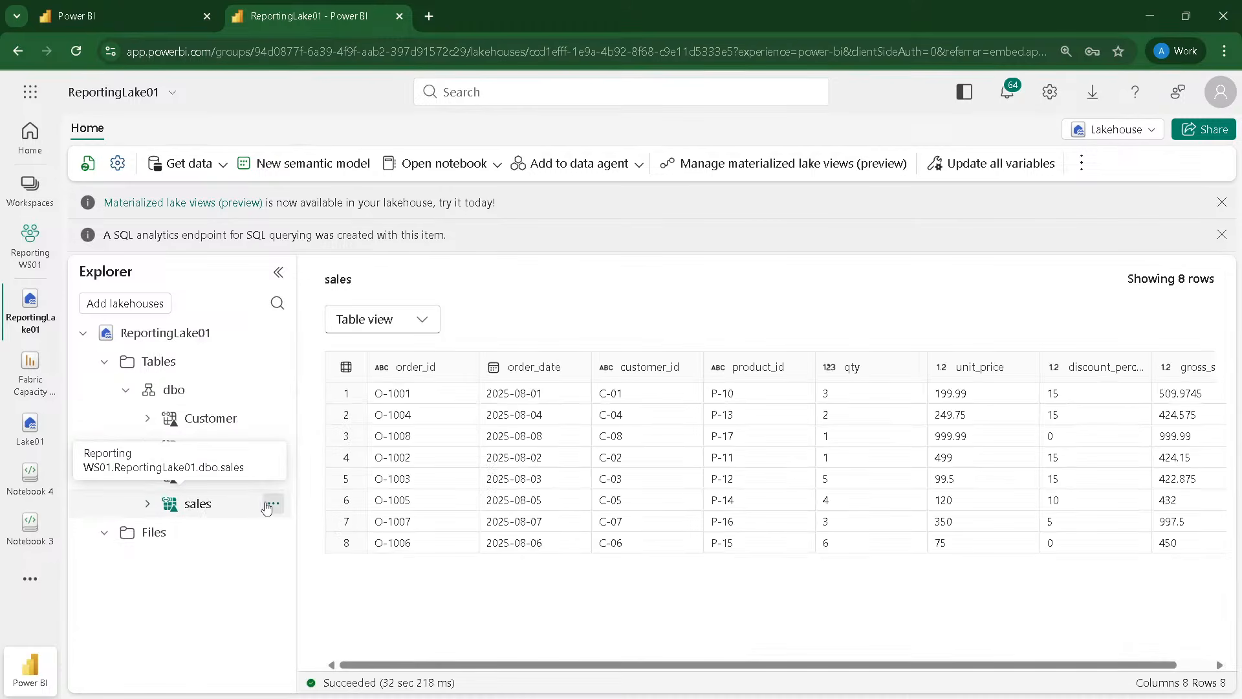
click(271, 505)
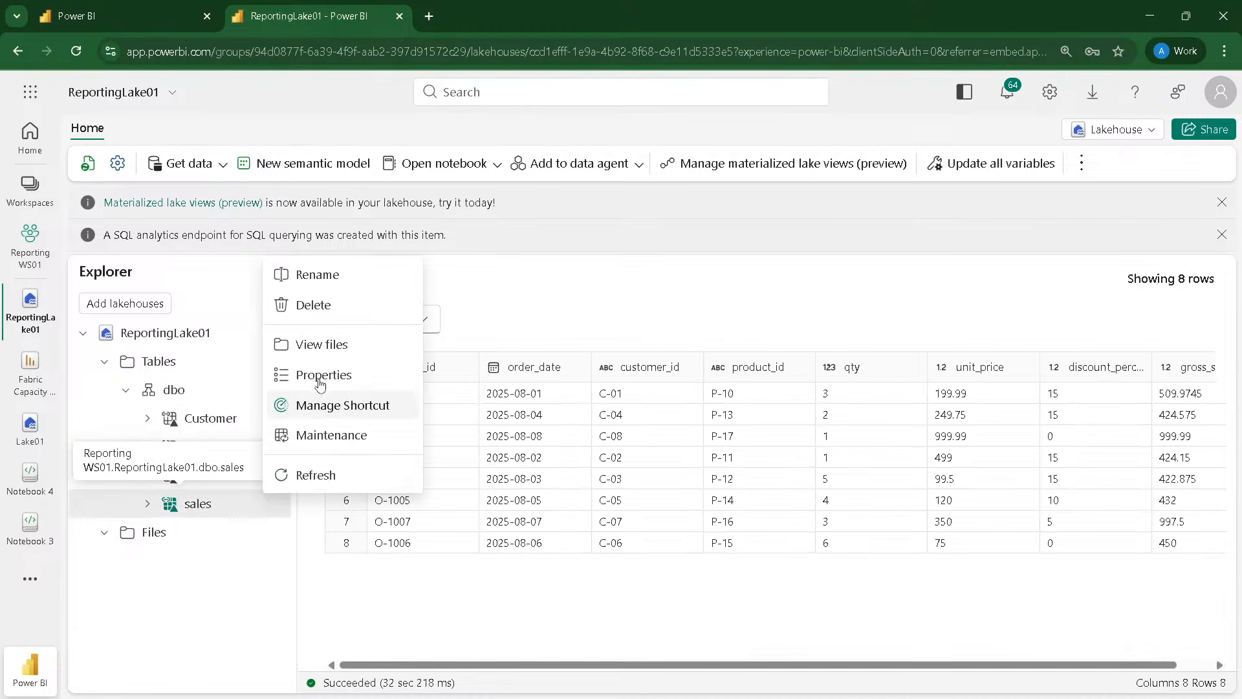
click(327, 316)
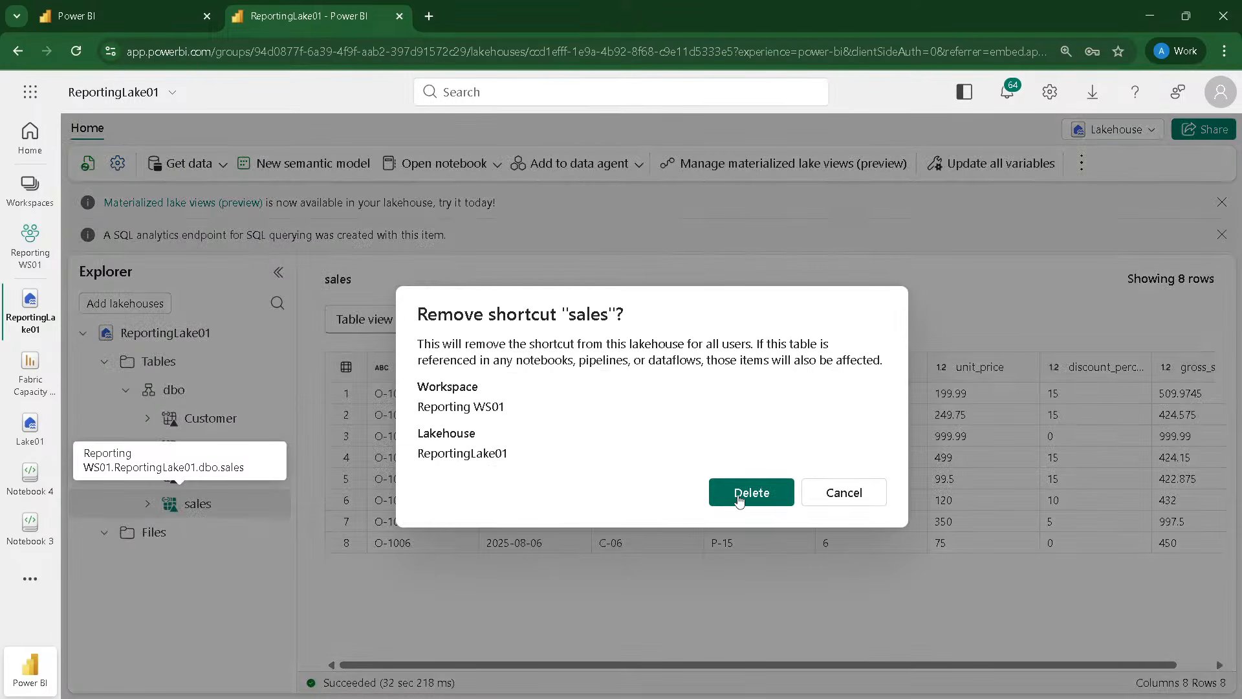
click(847, 495)
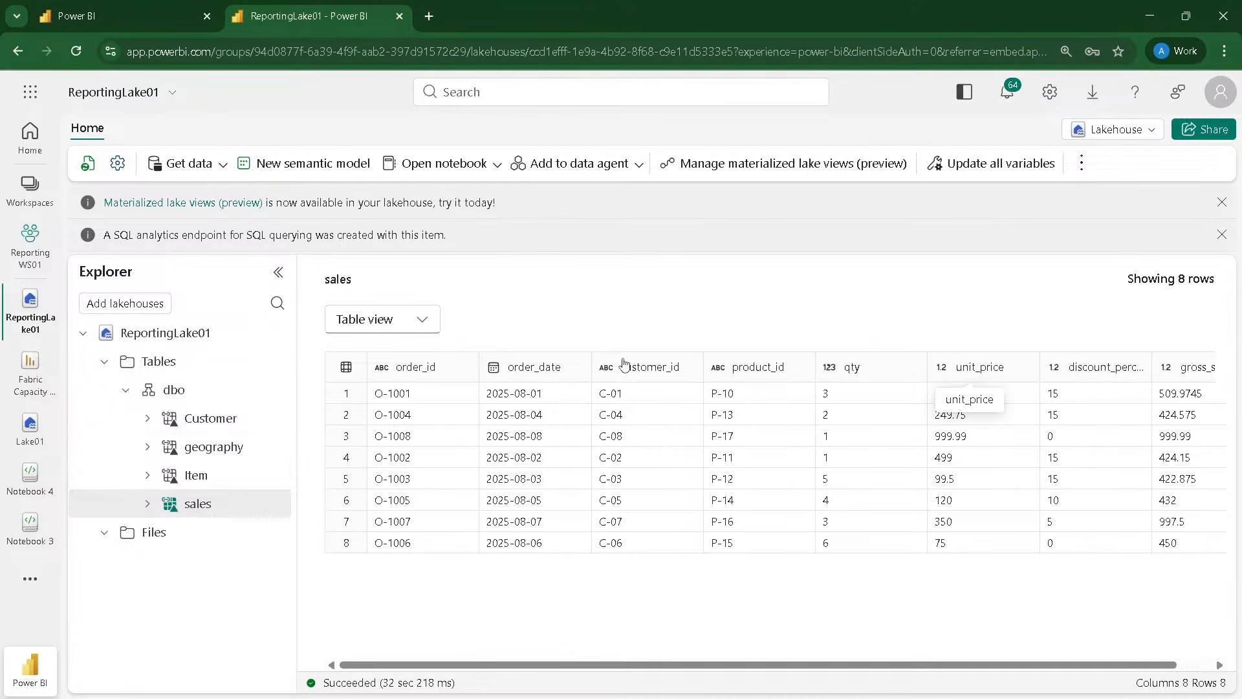
Step: Delete the sales table shortcut from the dbo schema of ReportingLake01
click(1113, 130)
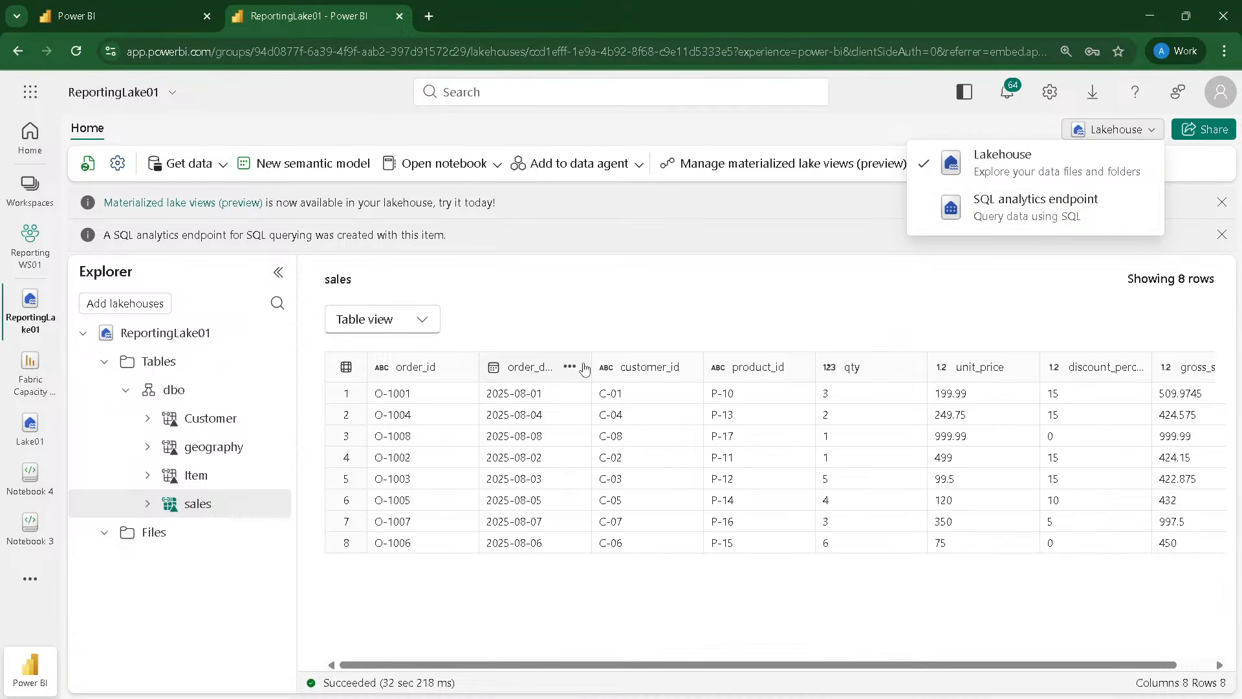
click(184, 550)
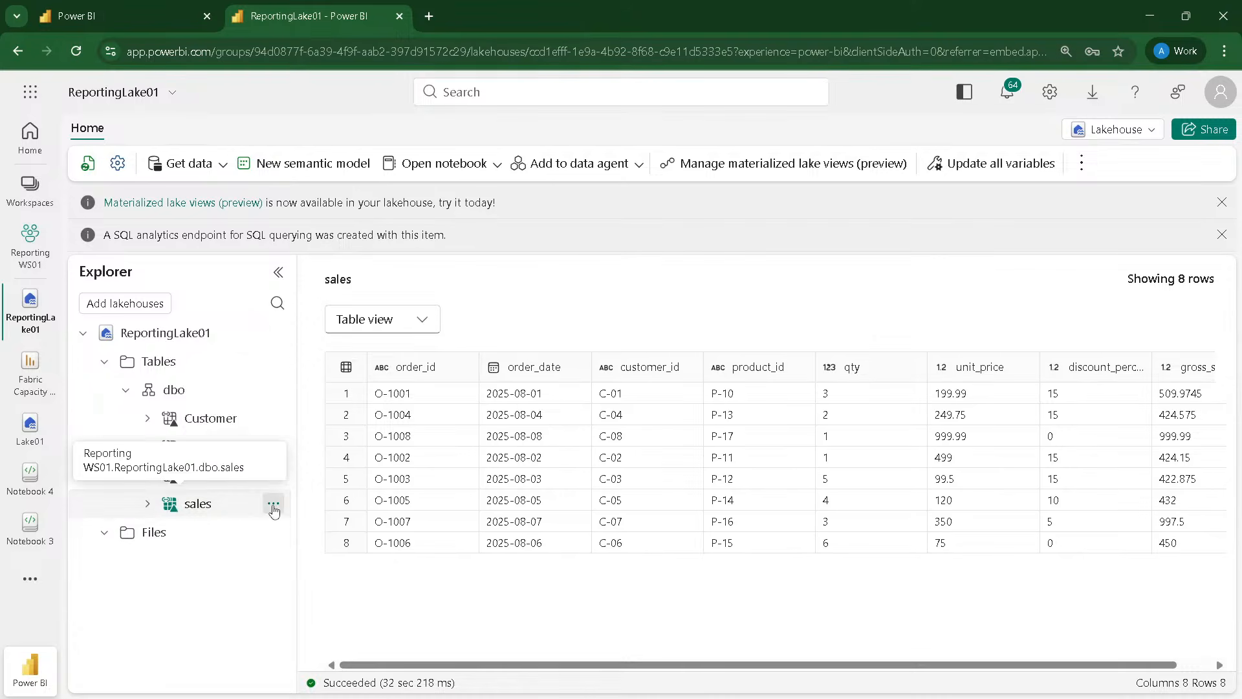
click(272, 503)
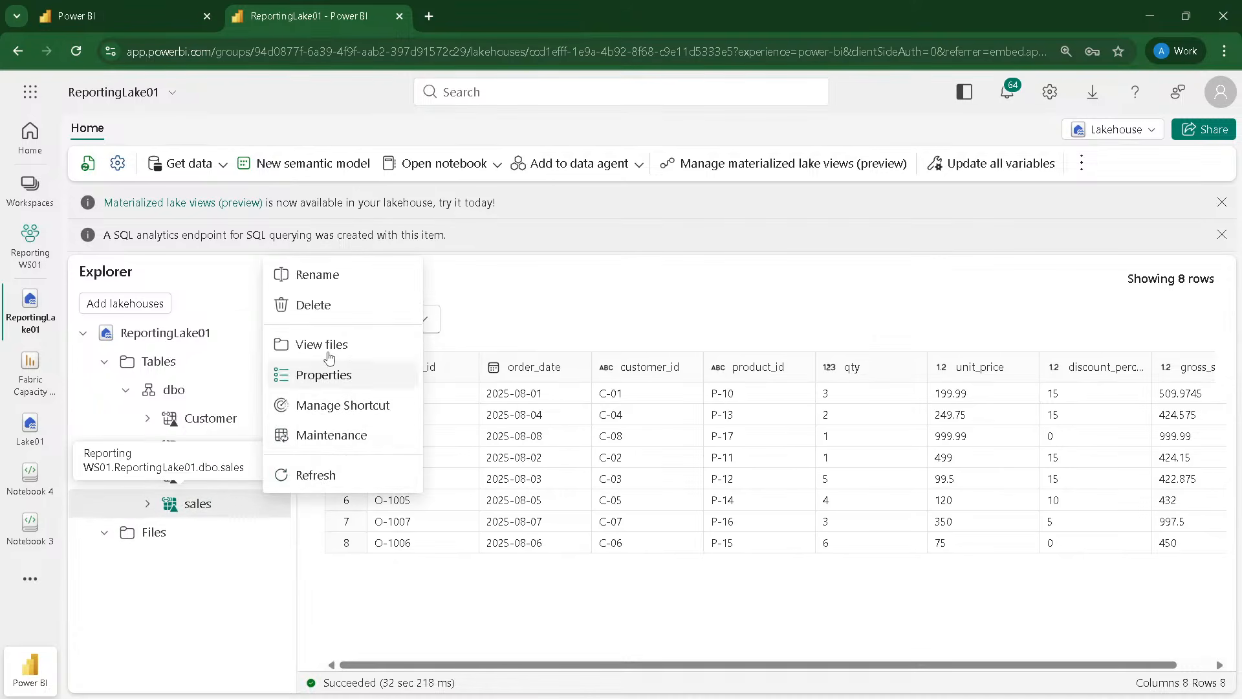
click(317, 305)
click(748, 492)
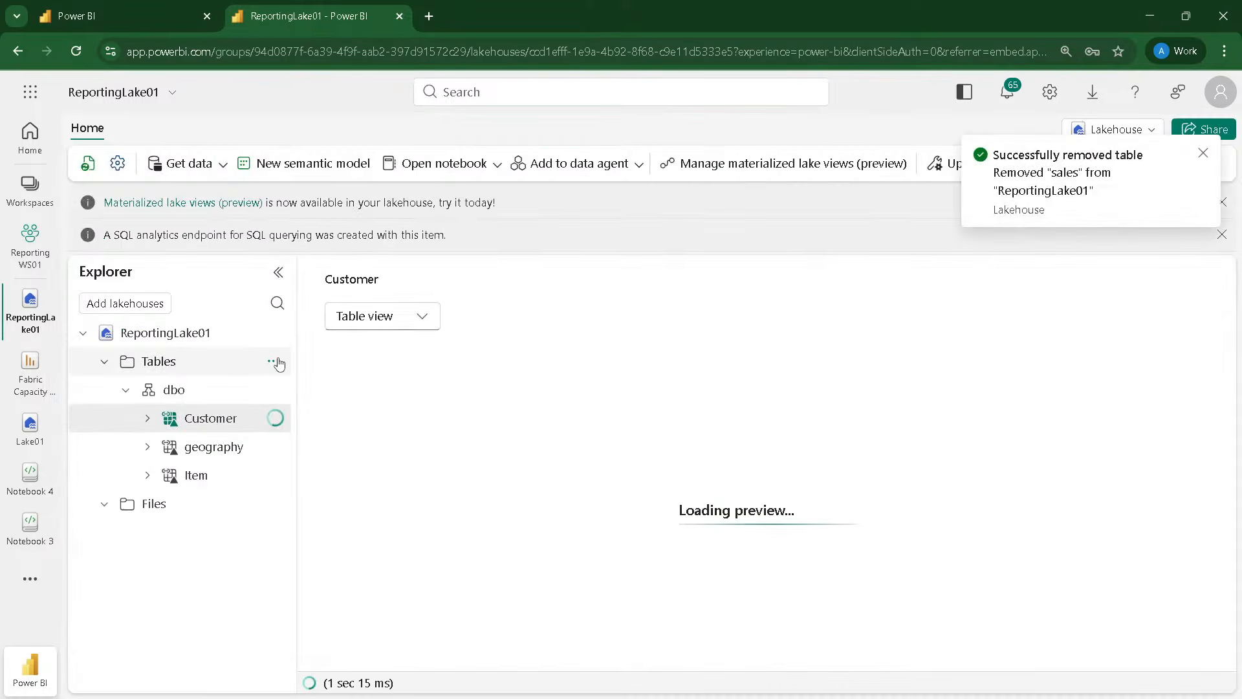
Step: Start a new table shortcut in the dbo schema with the Microsoft OneLake warehouse WH01 from DP700-Nov-2025-1 as the source
click(276, 361)
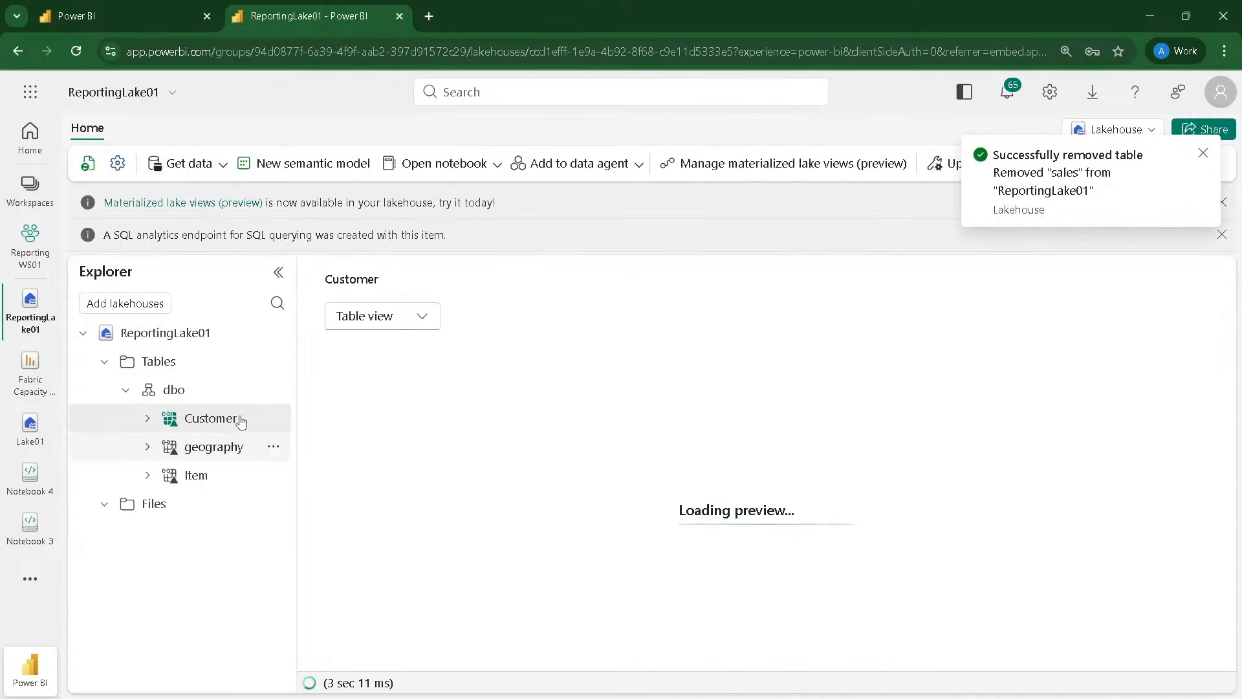
click(276, 389)
click(313, 418)
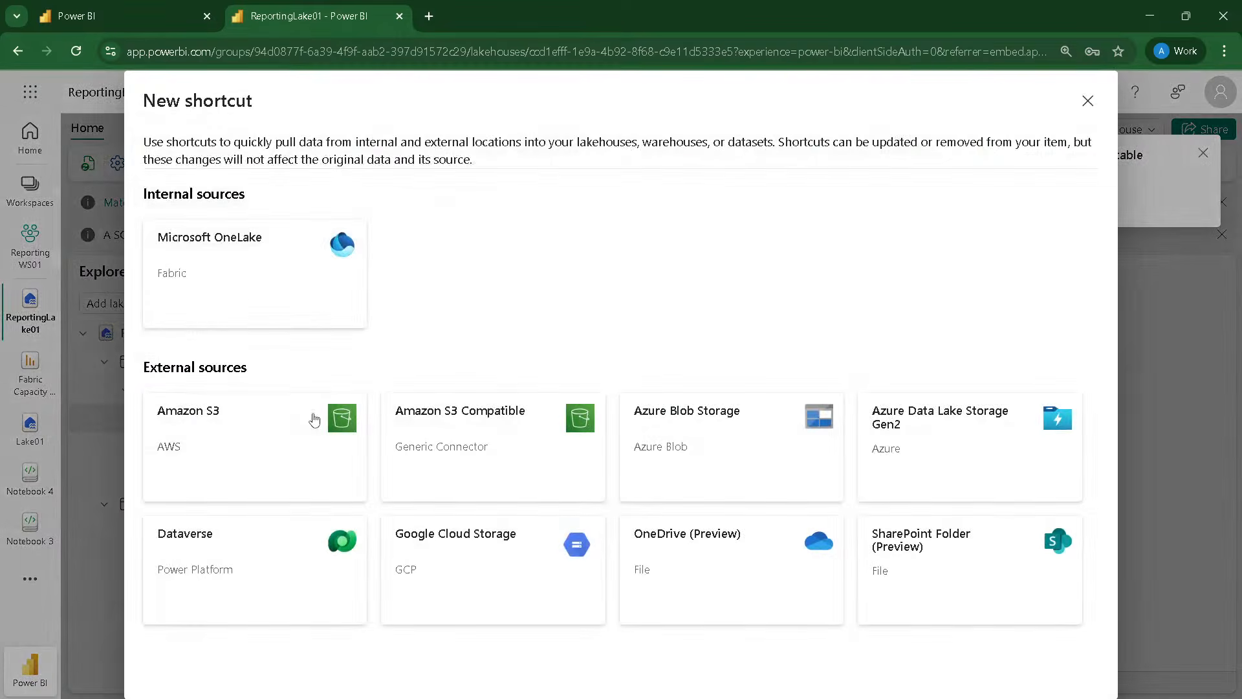
click(233, 289)
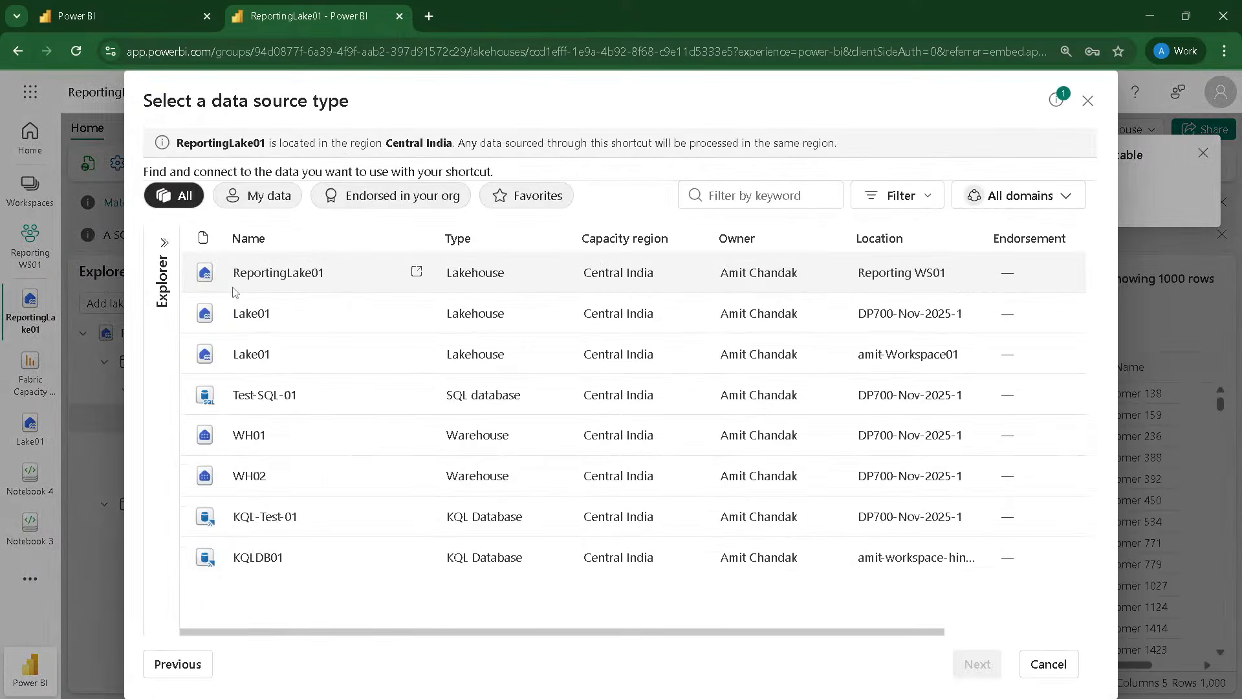
click(428, 446)
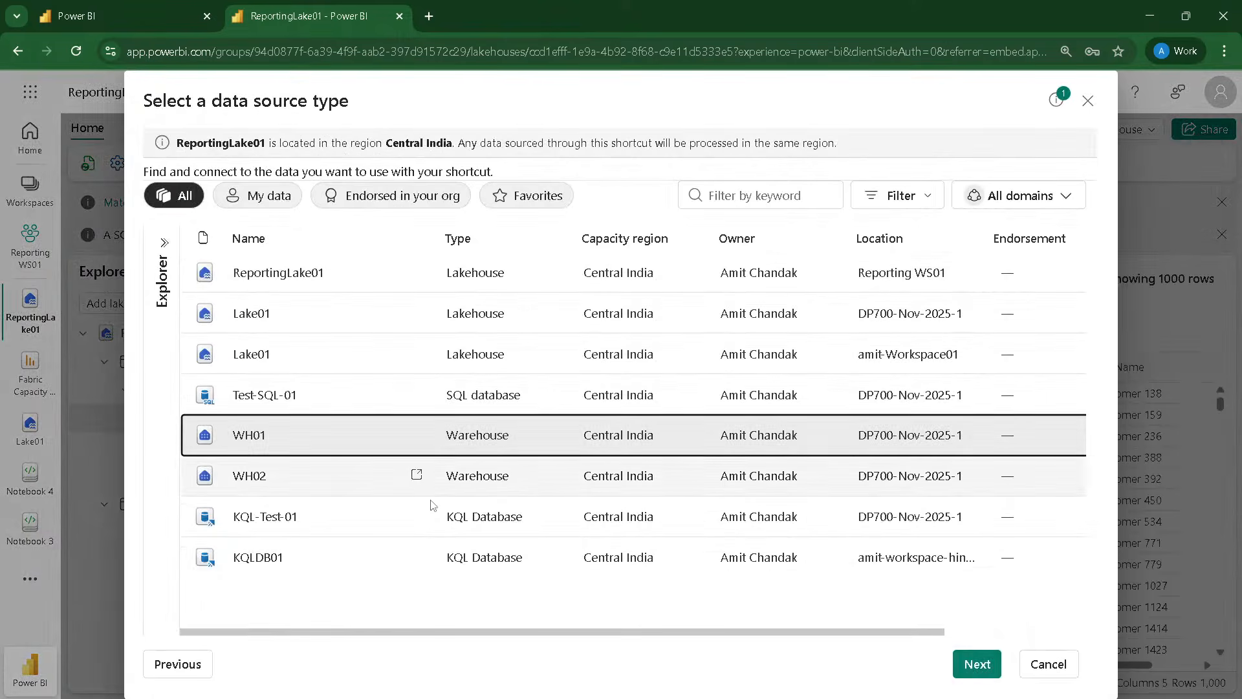
click(974, 666)
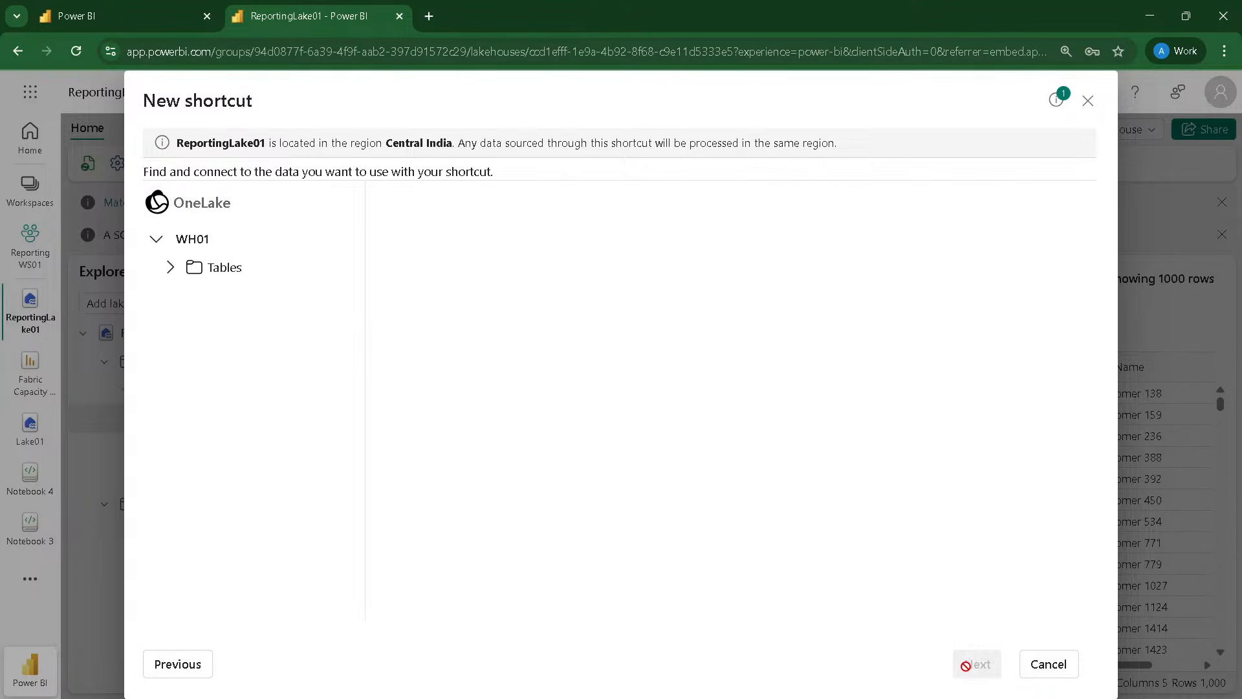
Step: Create a shortcut to the Sales table from the dbo schema of WH01 and preview its data
click(171, 268)
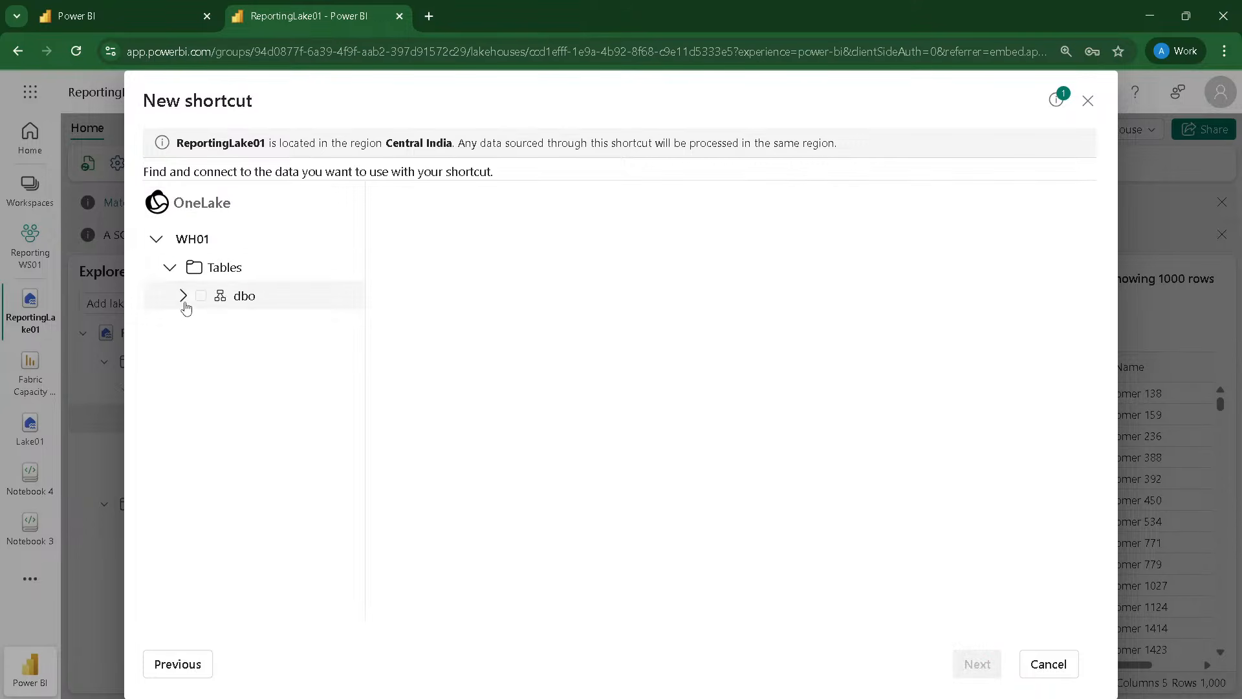
click(184, 299)
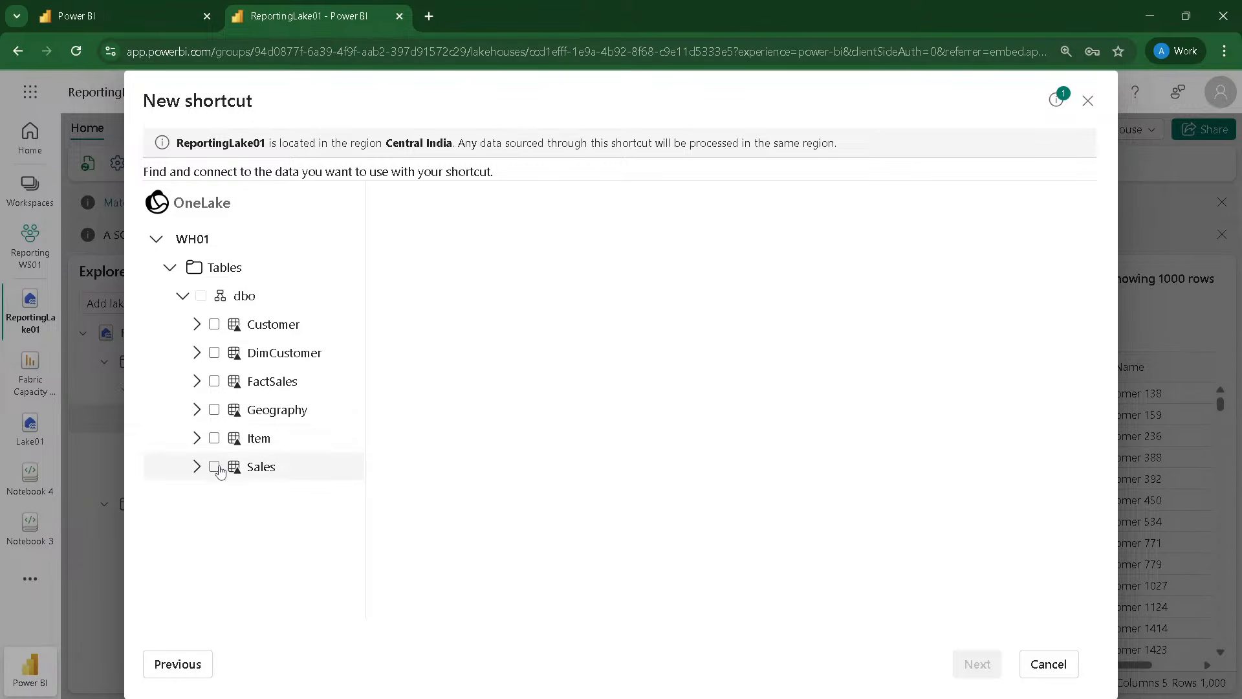
click(216, 466)
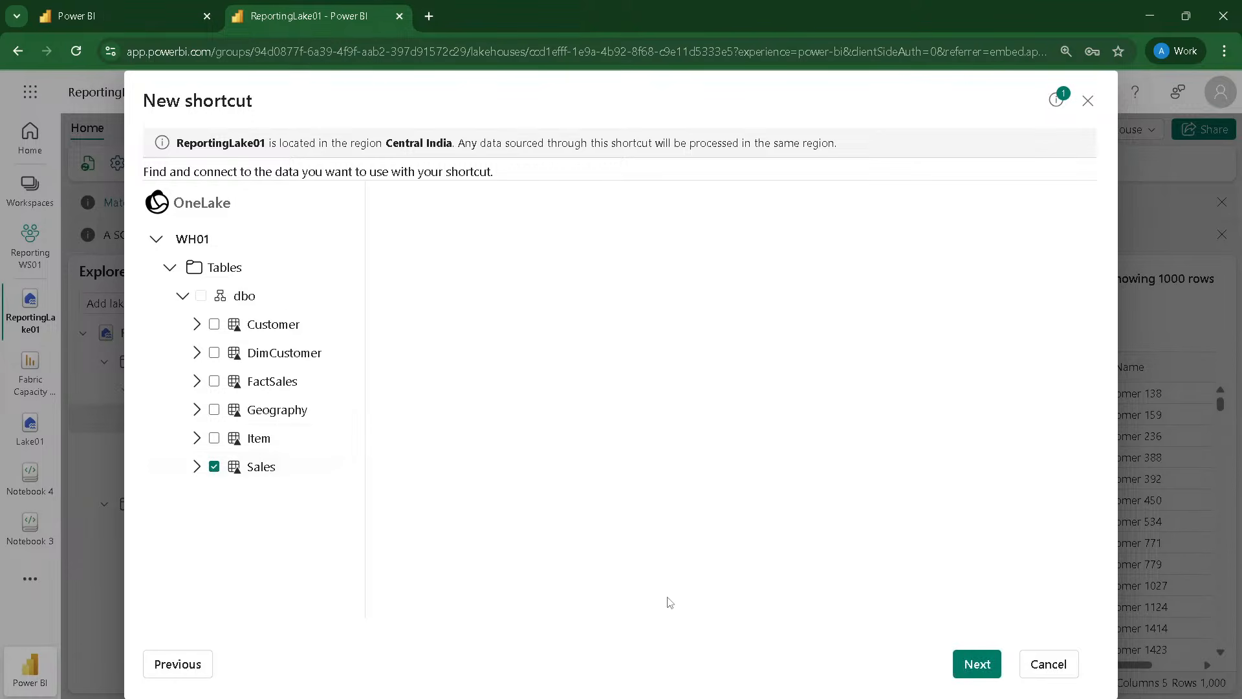
click(978, 664)
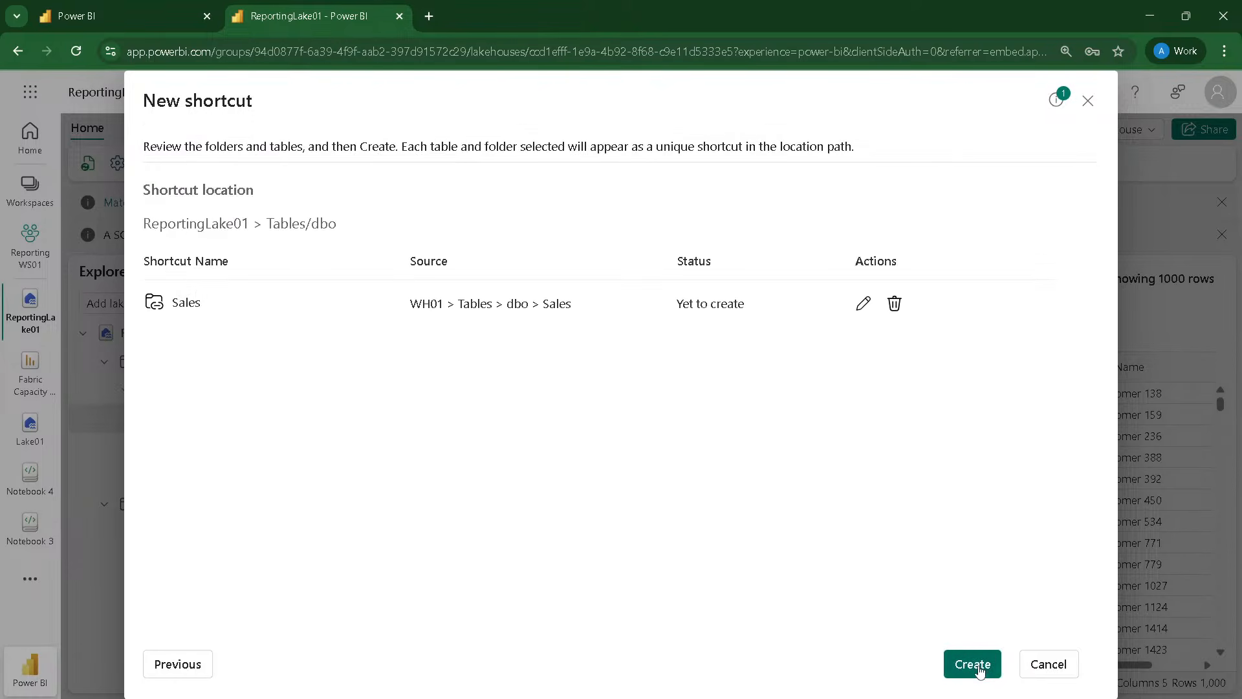
click(972, 665)
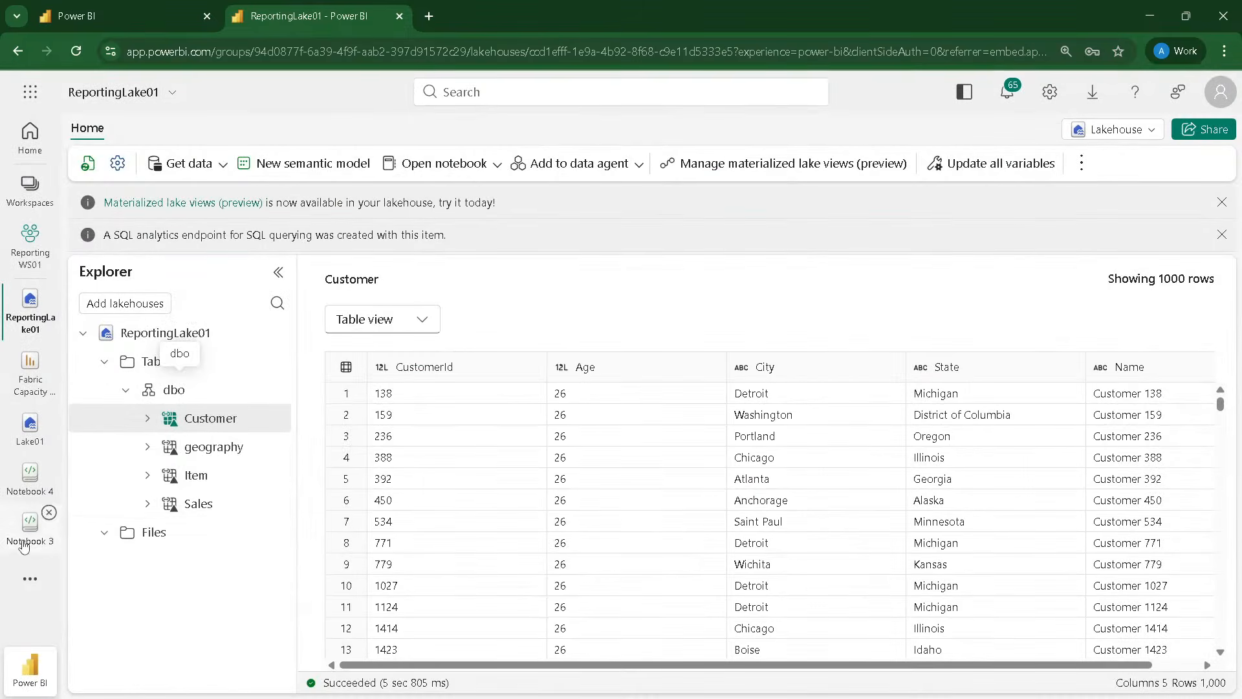
click(204, 506)
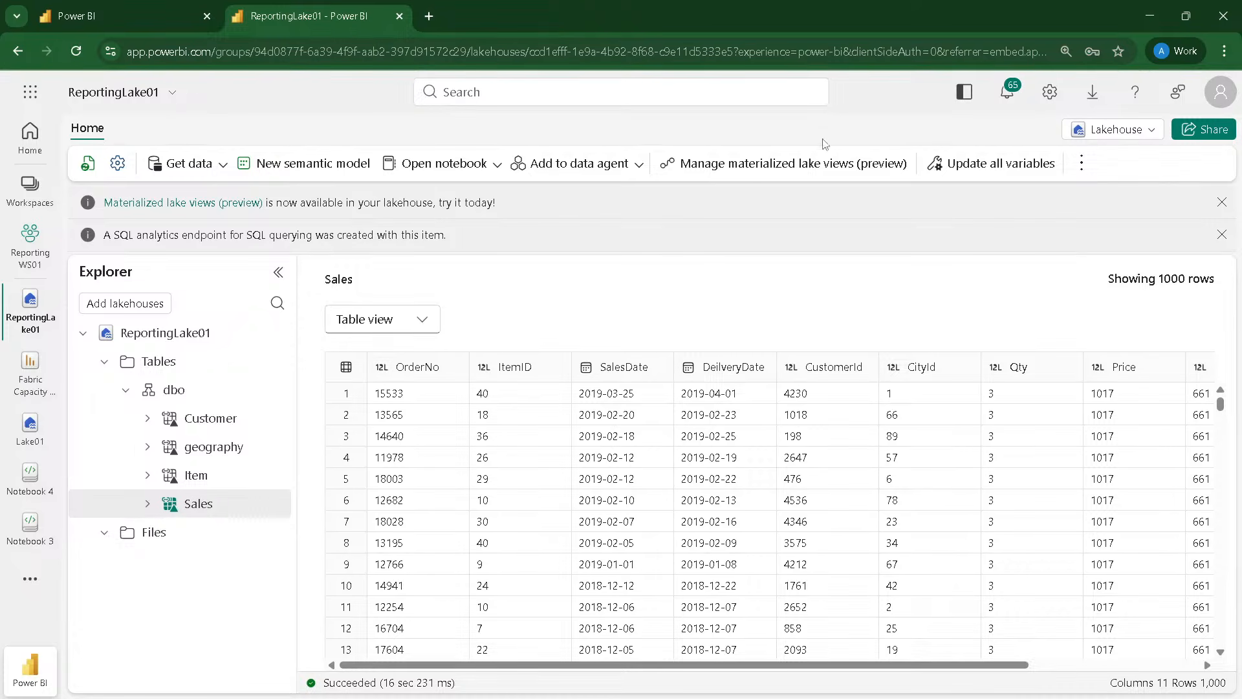
Step: Open the Data Engineering/Science Spark settings of the DP700-Nov-2025-1 workspace
click(112, 13)
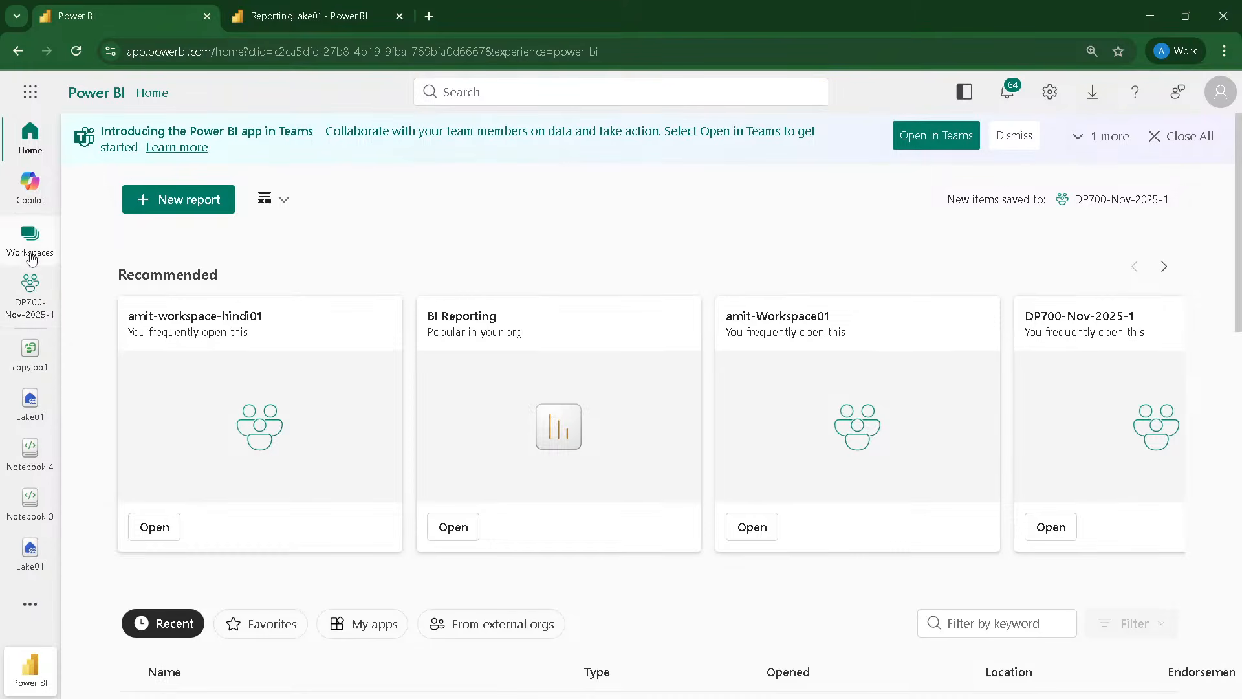
click(29, 304)
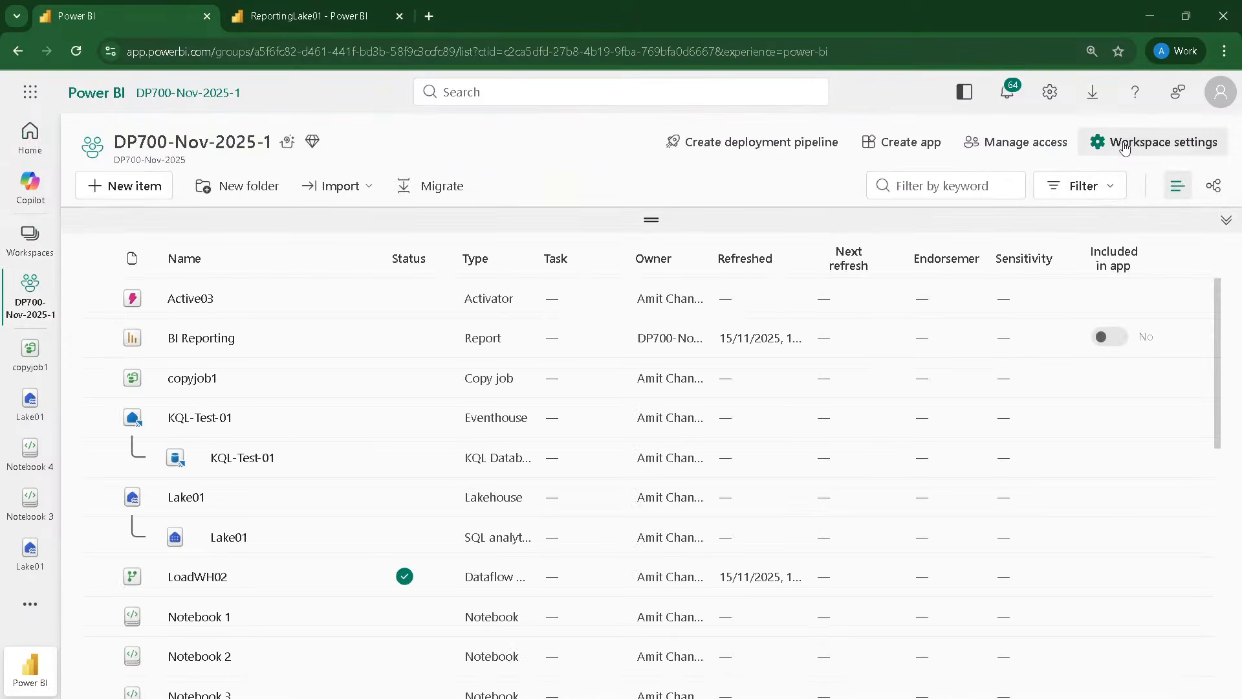
click(1125, 143)
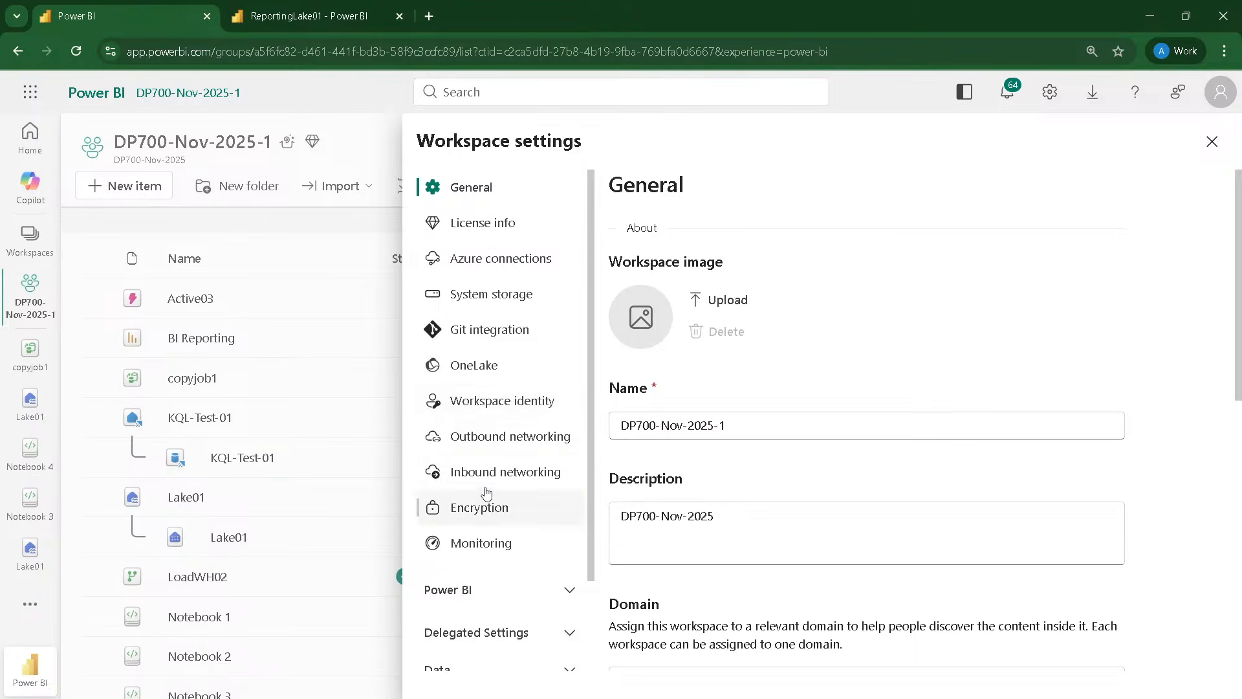
scroll(484, 487, down, 2)
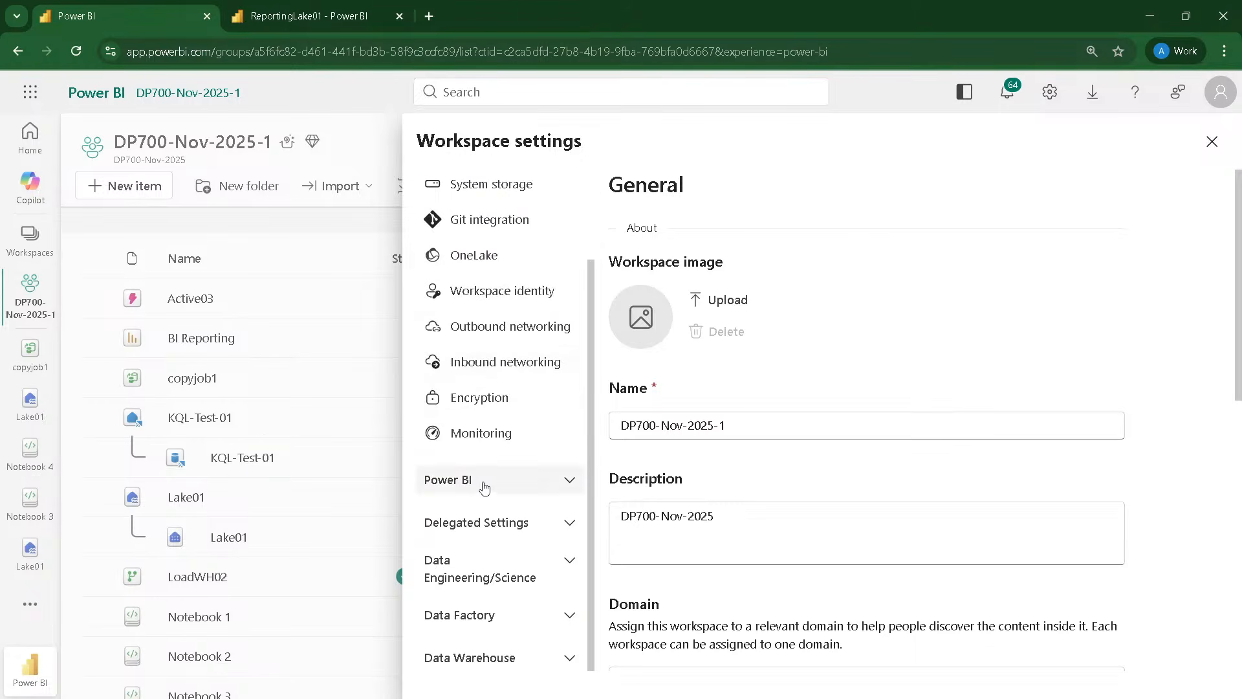
click(486, 572)
scroll(480, 530, down, 1)
click(482, 568)
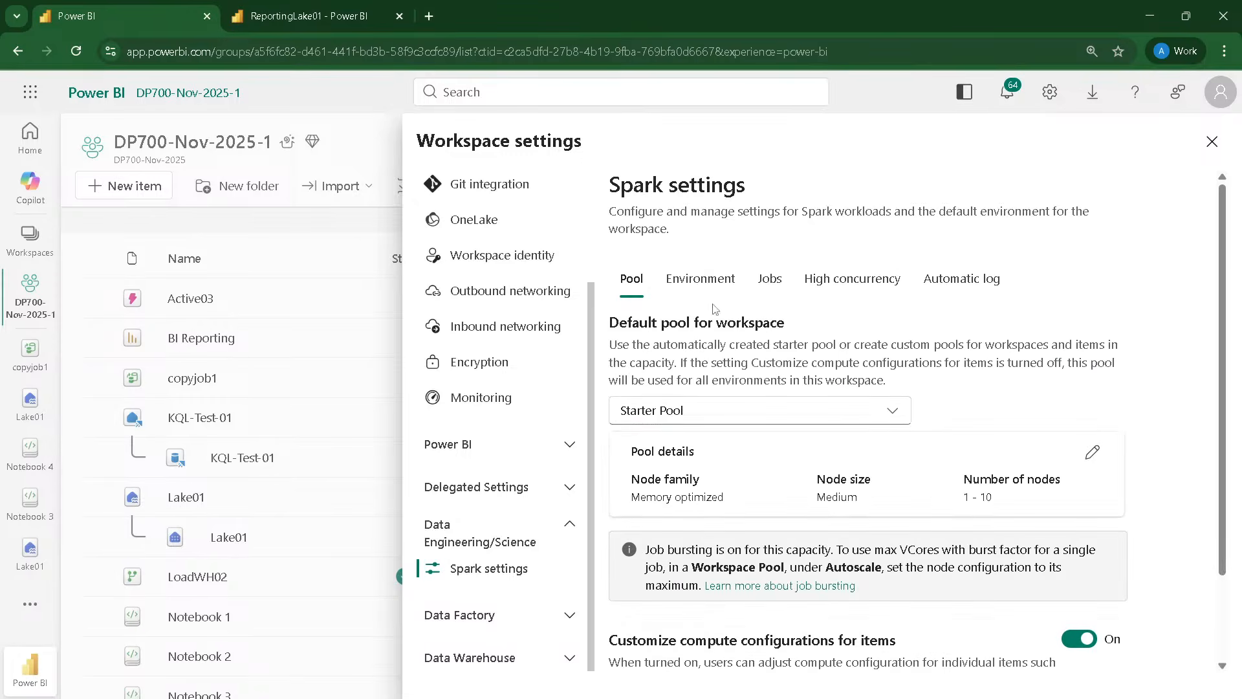
Step: Review the workspace's default pool options and its environment settings for Spark
scroll(709, 294, down, 1)
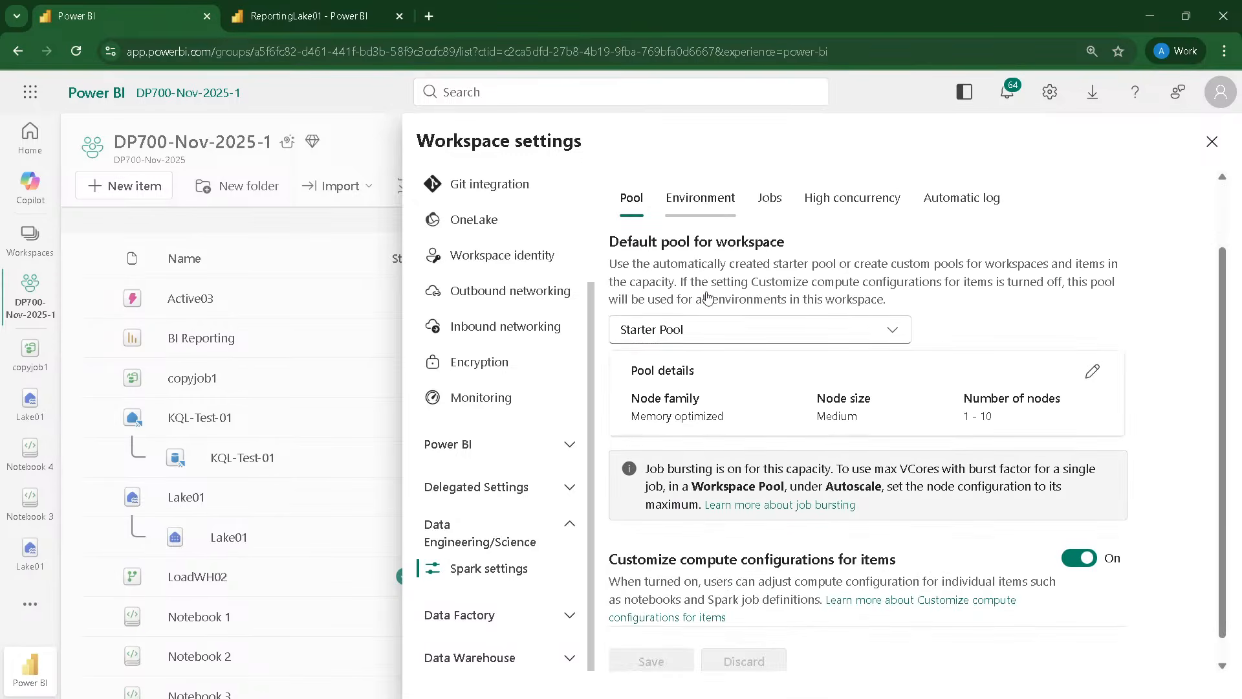
scroll(707, 298, up, 1)
click(705, 291)
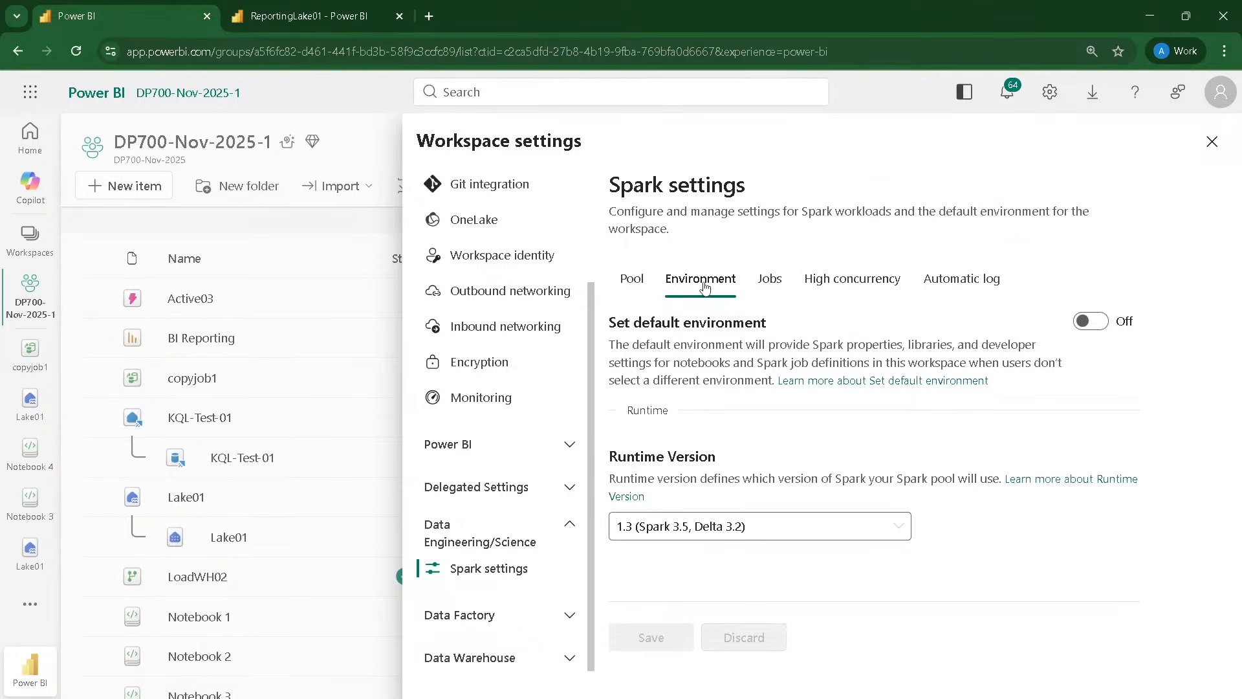
Step: Start a new Spark pool for the workspace and name it NewPool
click(632, 278)
scroll(741, 310, down, 1)
click(741, 306)
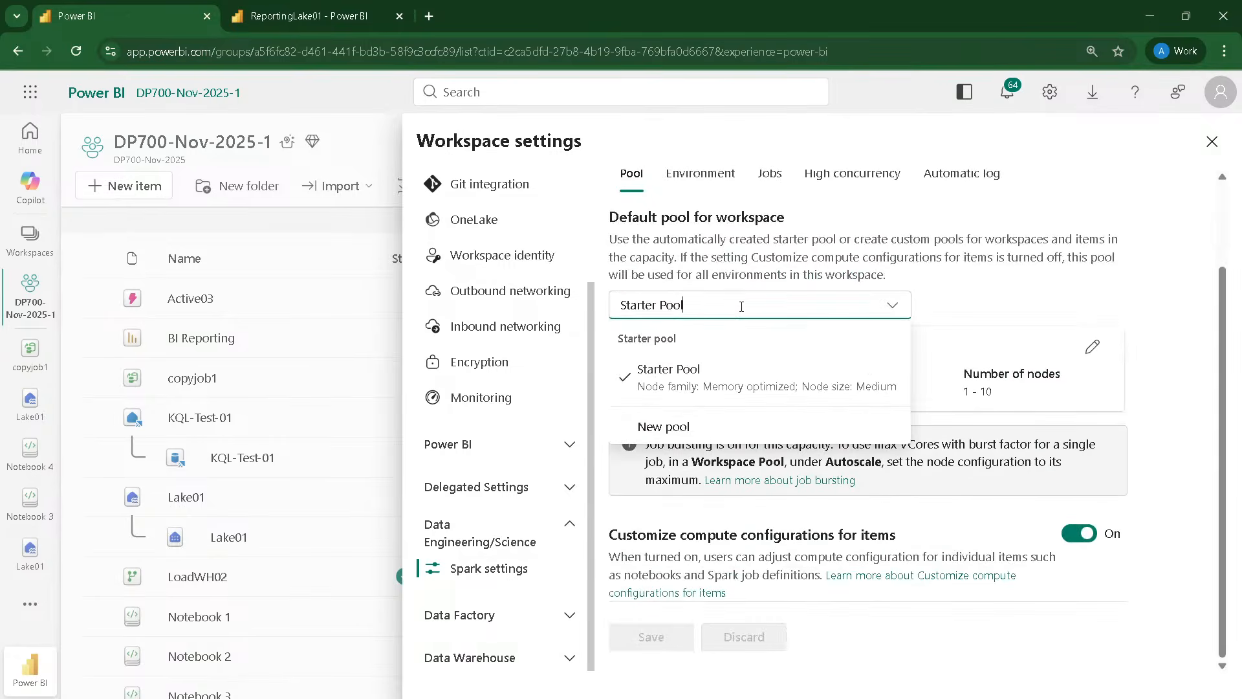
click(667, 427)
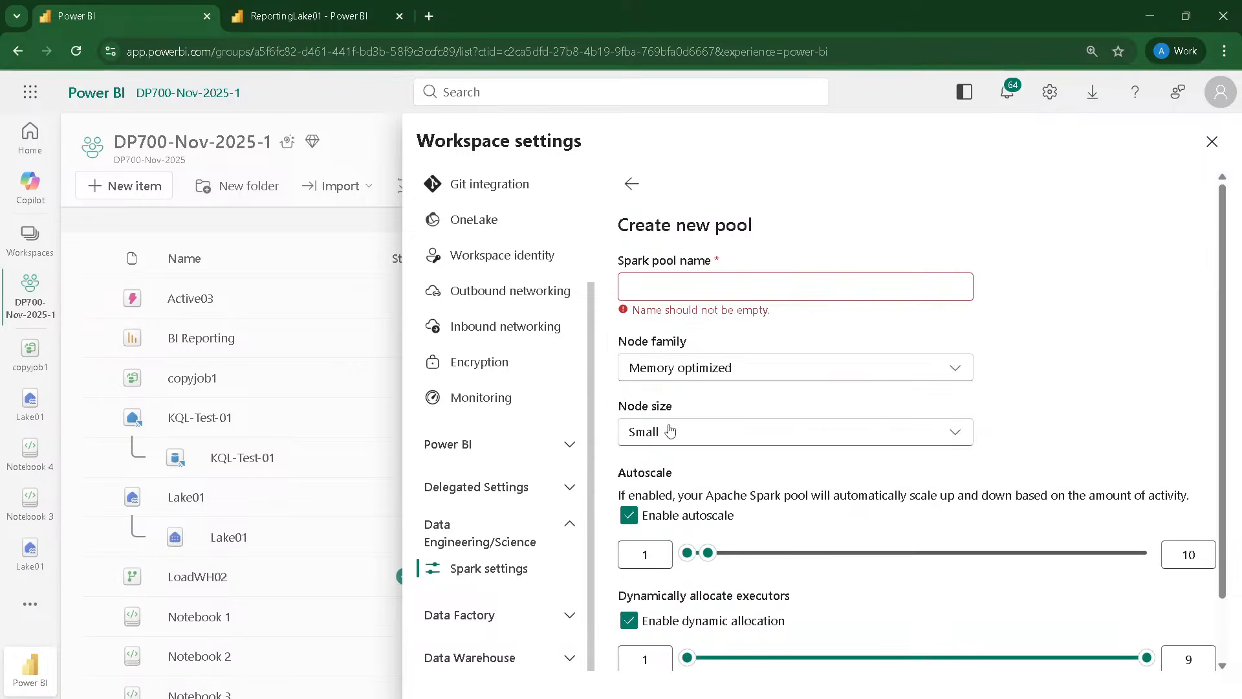
click(656, 298)
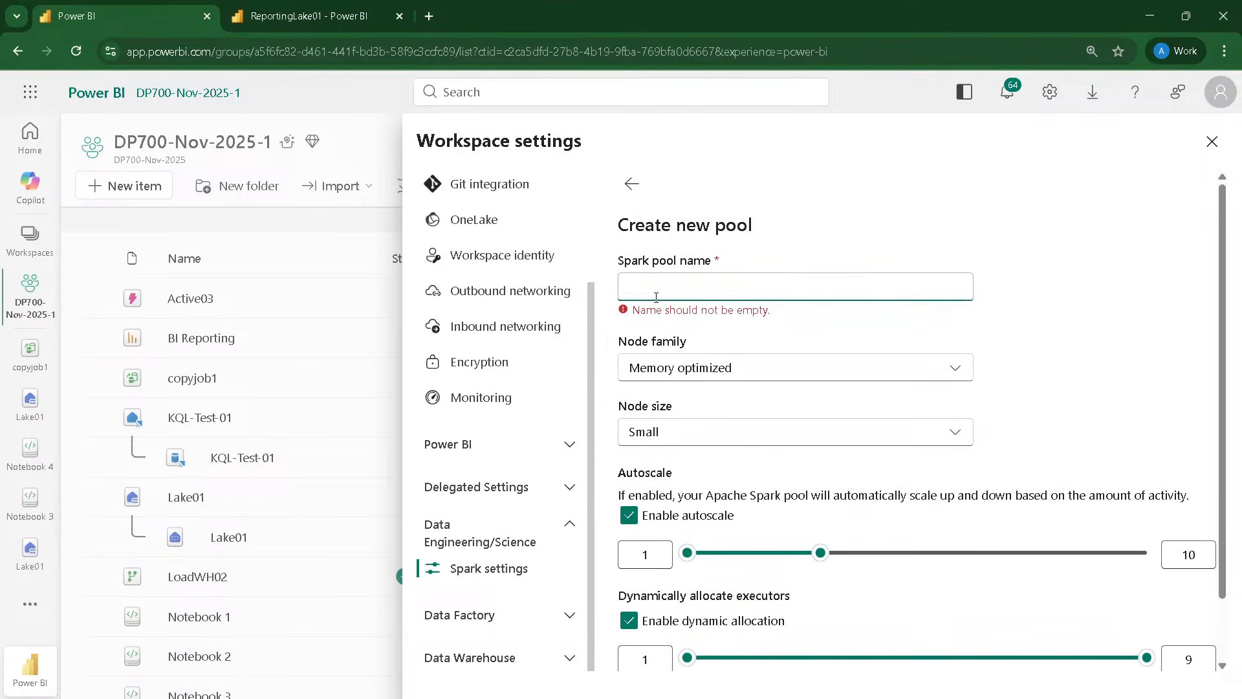
text(NewPool)
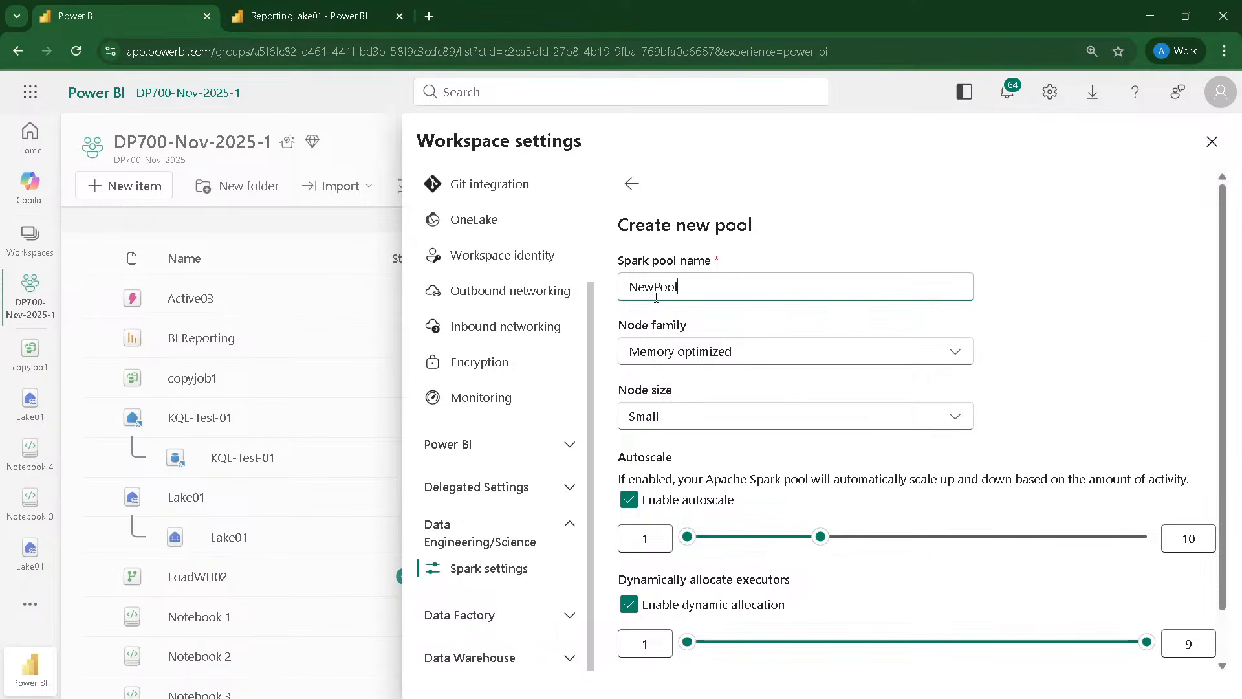
Step: Check the node family choices for NewPool and set its node size to Medium
click(782, 361)
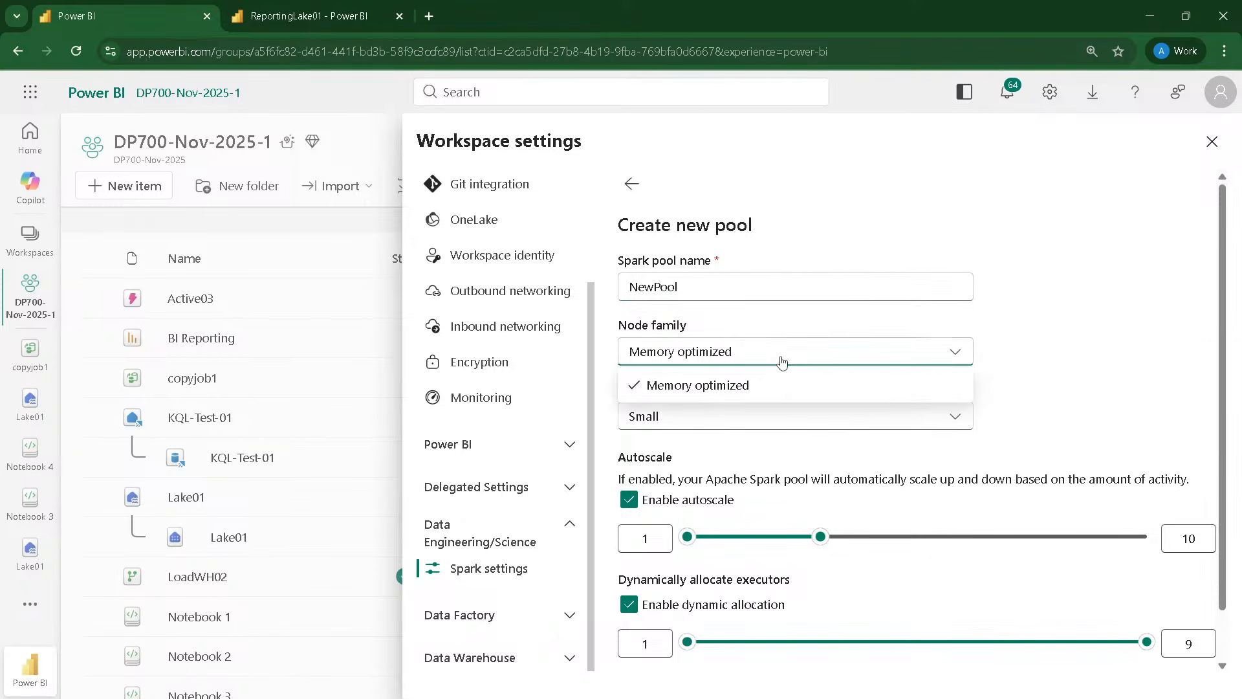
click(782, 360)
click(747, 419)
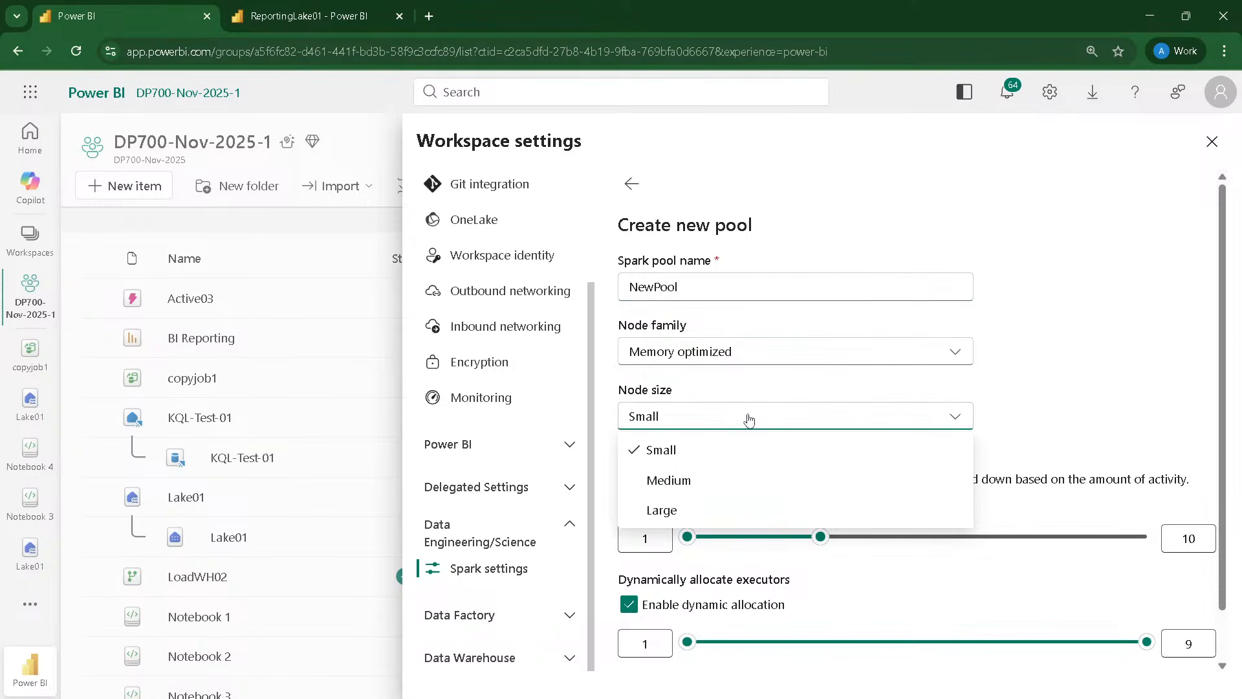
click(670, 480)
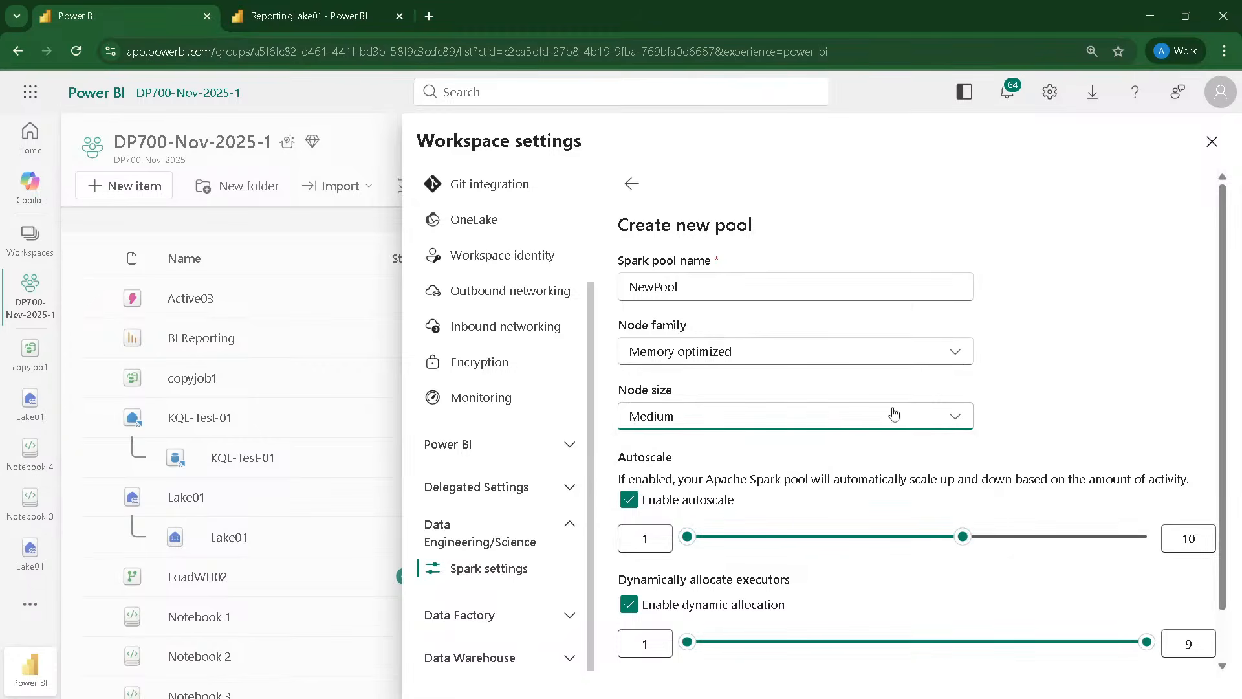
Step: Try 20 as the autoscale maximum of NewPool, then set the maximum to 15 nodes
scroll(894, 397, down, 1)
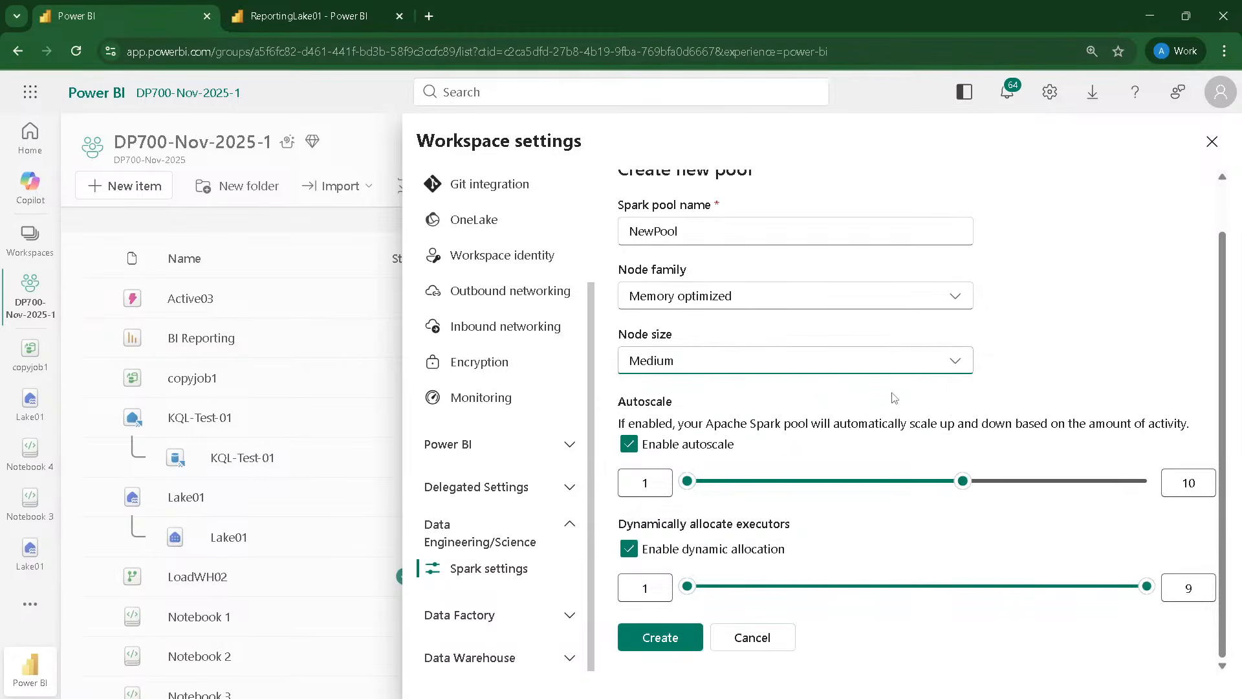
click(647, 483)
drag(1198, 483, 1155, 486)
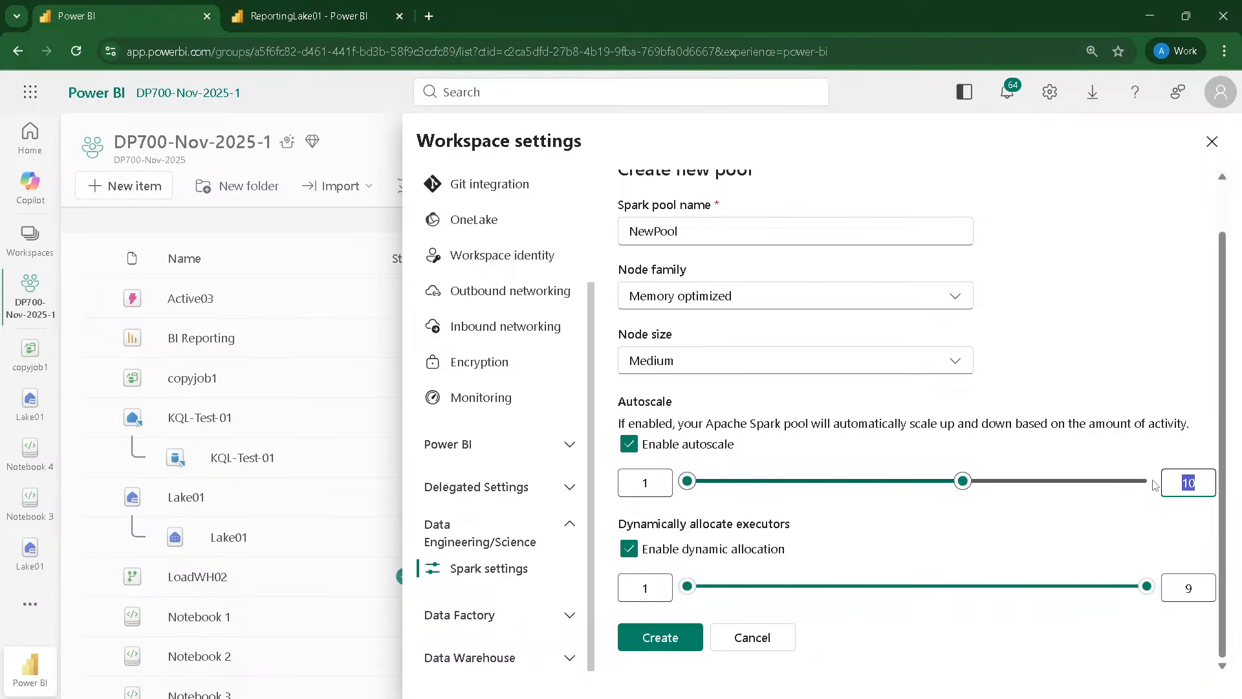
text(2)
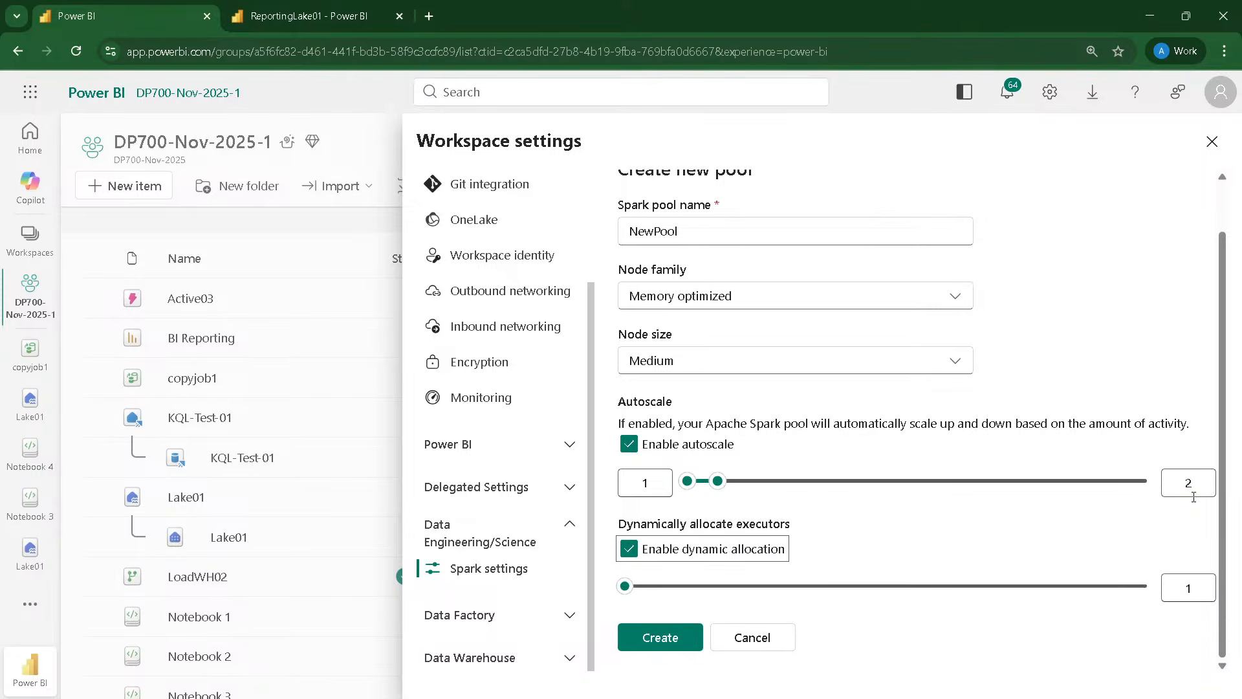
text(0)
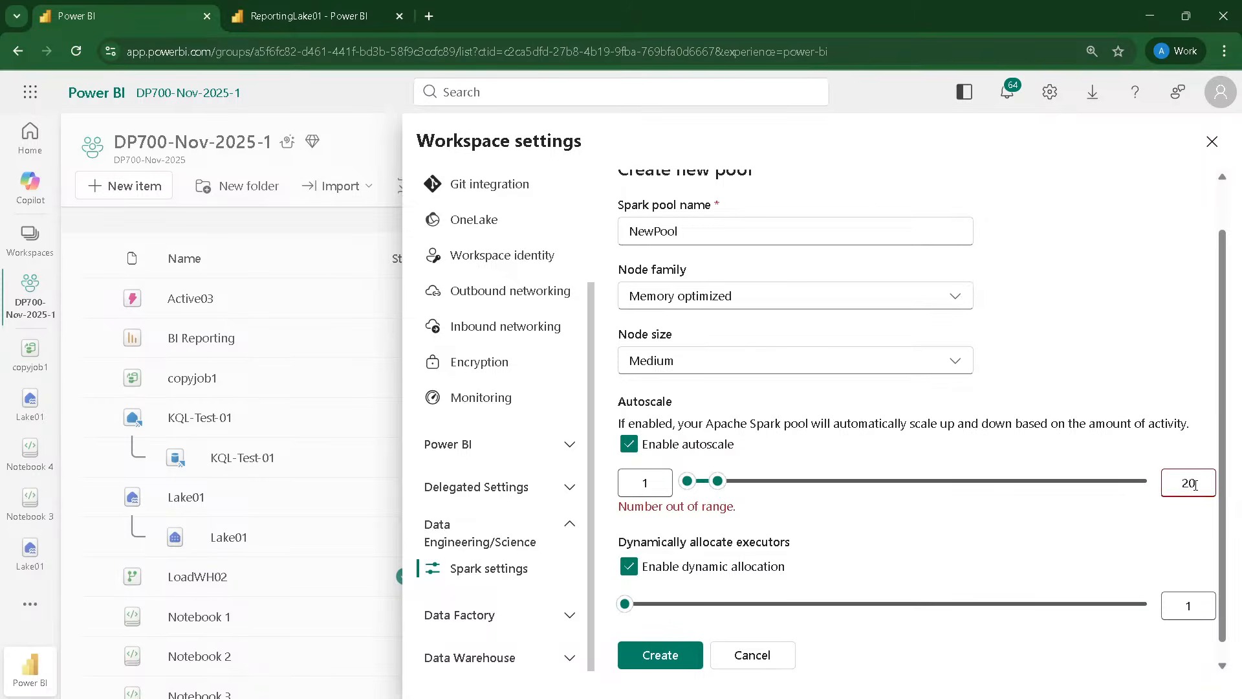
key(BackSpace)
key(BackSpace)
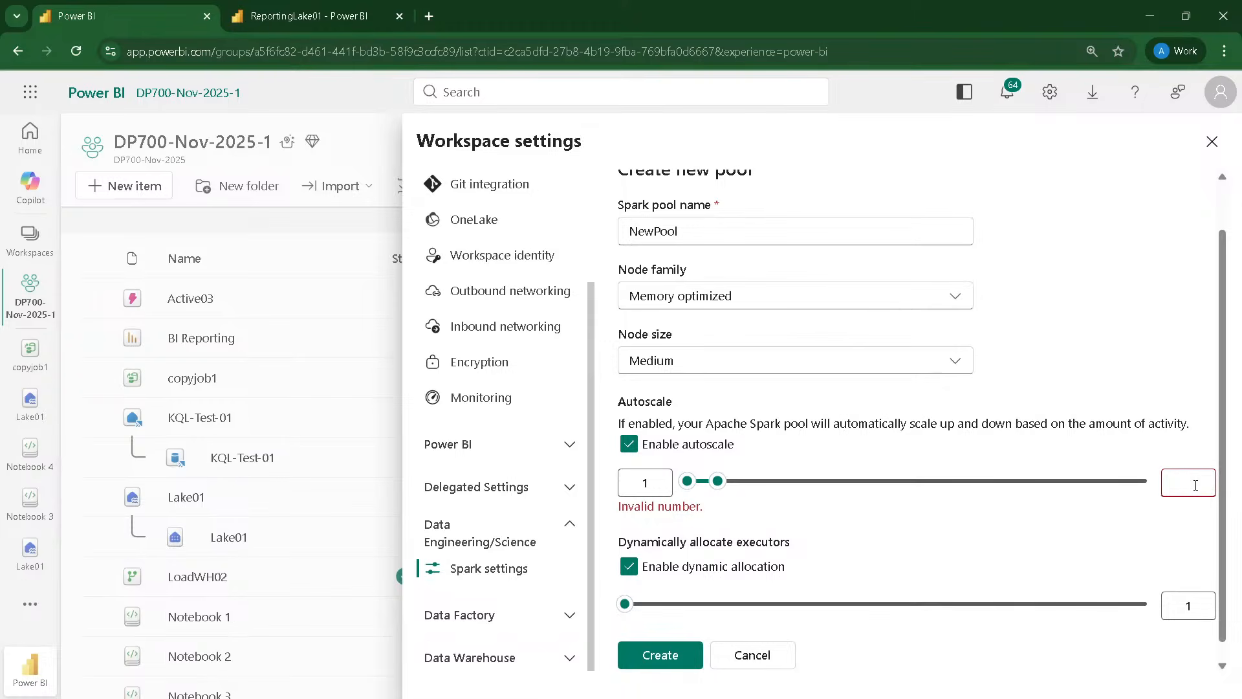
text(15)
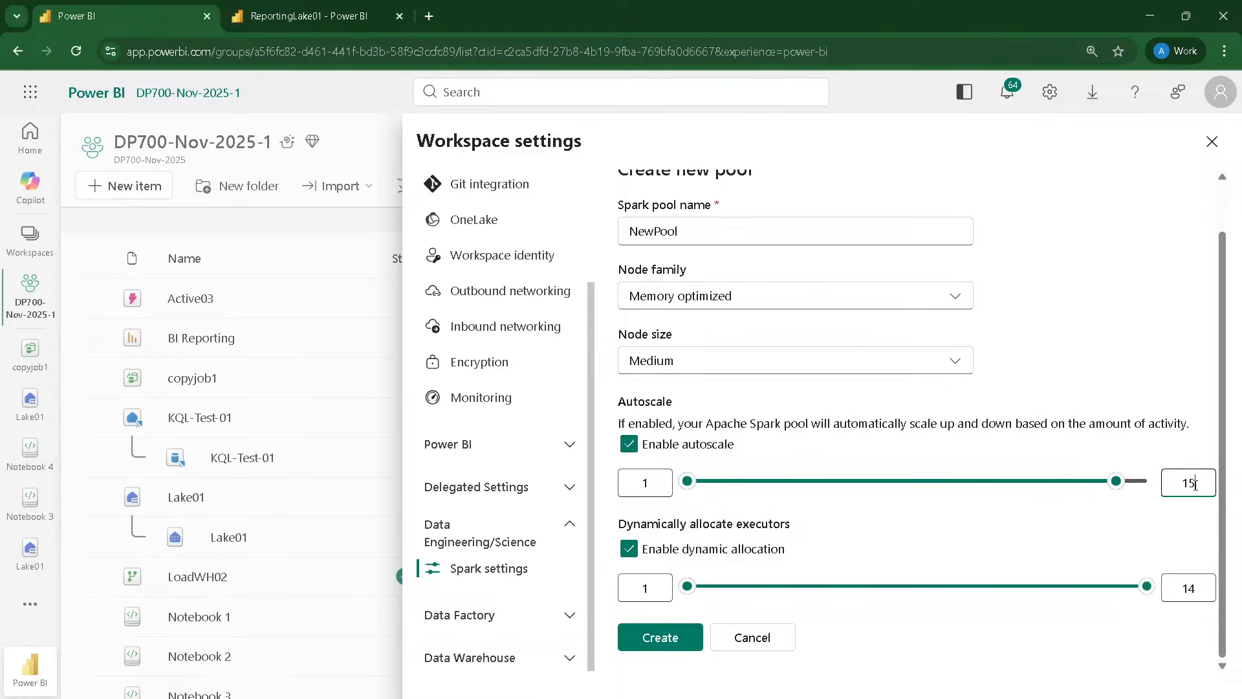
Step: Cancel the creation of NewPool and return to the workspace's Spark settings
click(1003, 542)
click(681, 637)
scroll(734, 337, up, 1)
scroll(735, 333, down, 1)
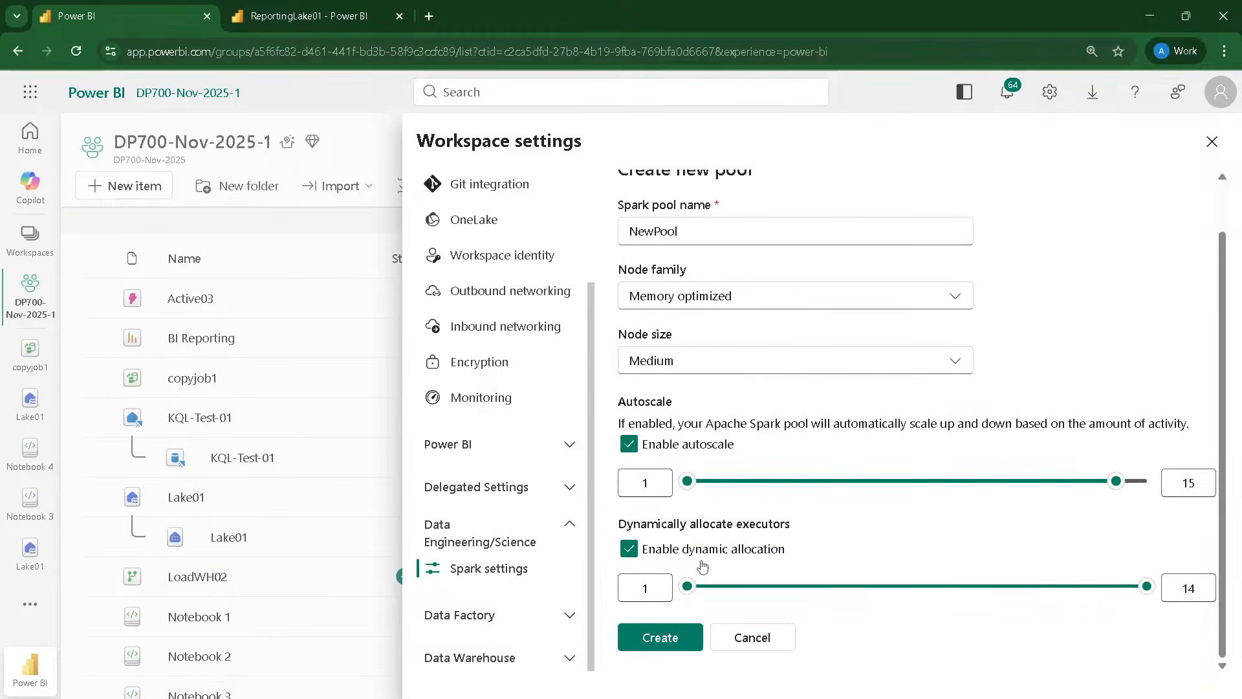
click(751, 644)
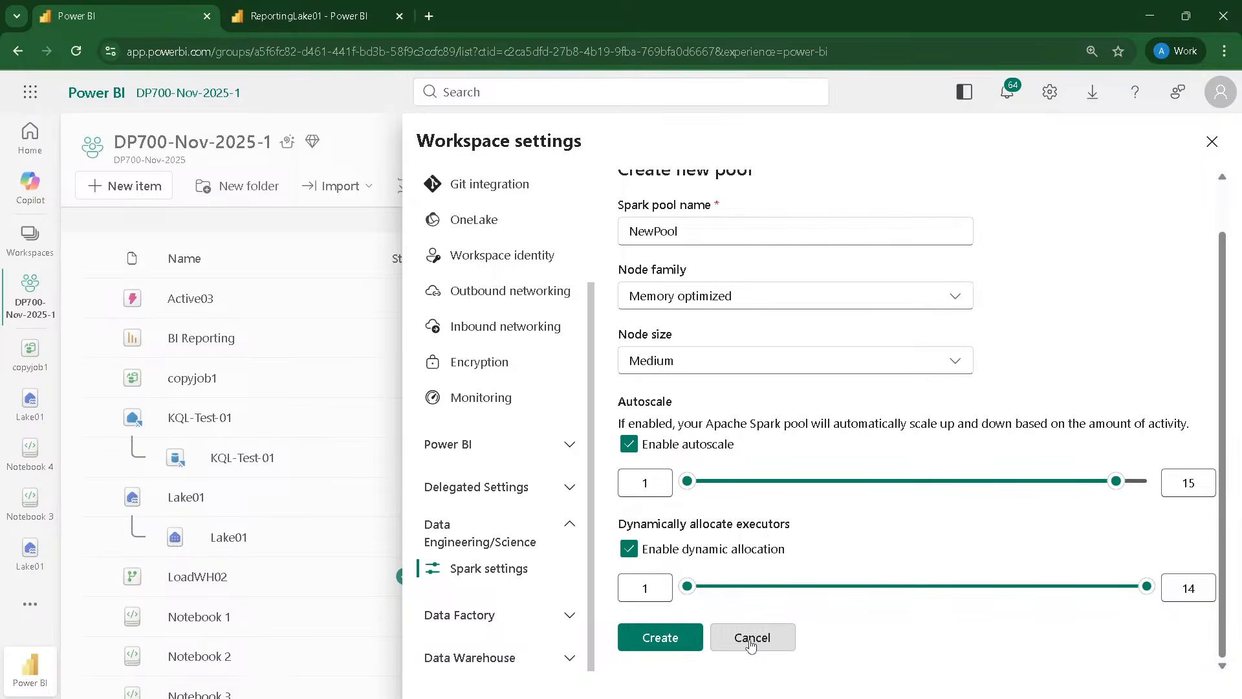
Step: Switch to the ReportingLake01 lakehouse and start a new Direct Lake semantic model named Sales Reporting SM01
click(320, 11)
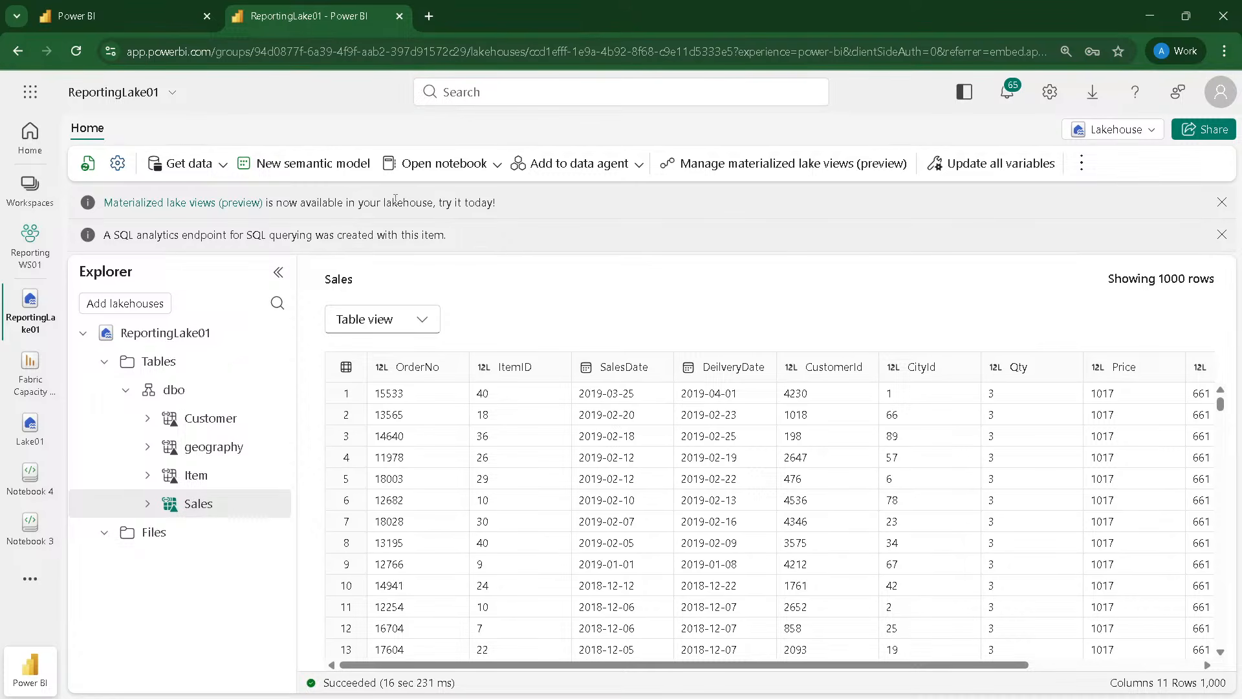
click(318, 167)
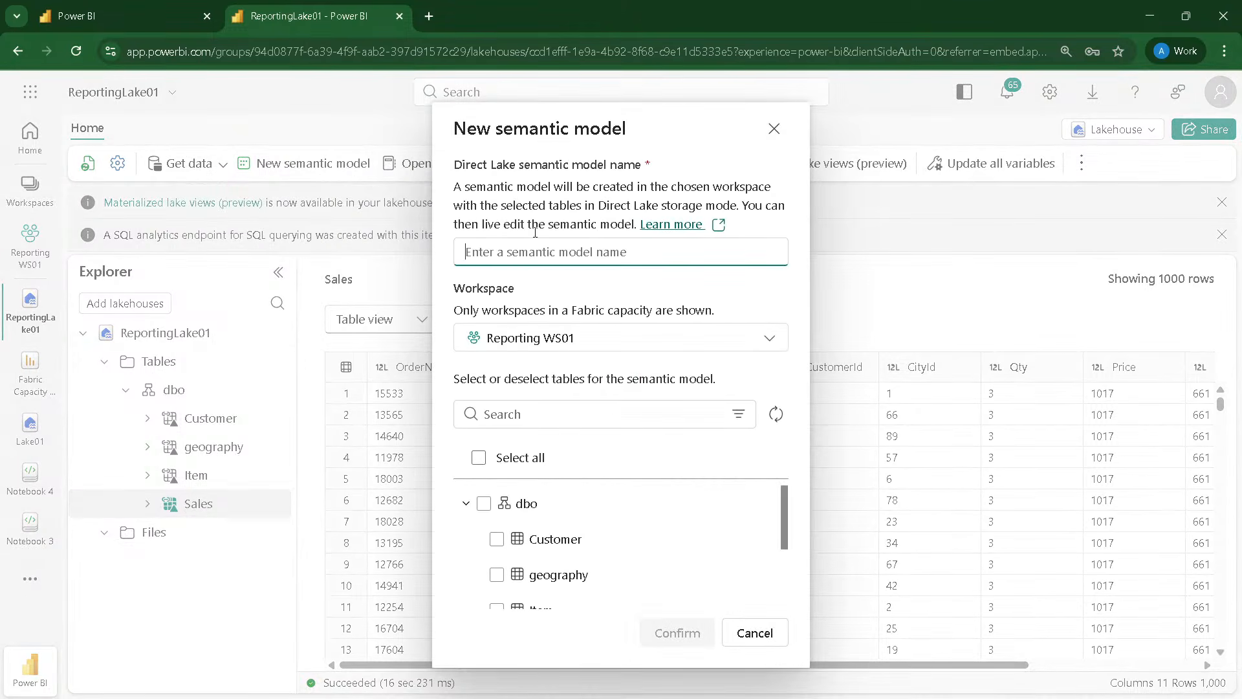
click(528, 254)
text(Reporting)
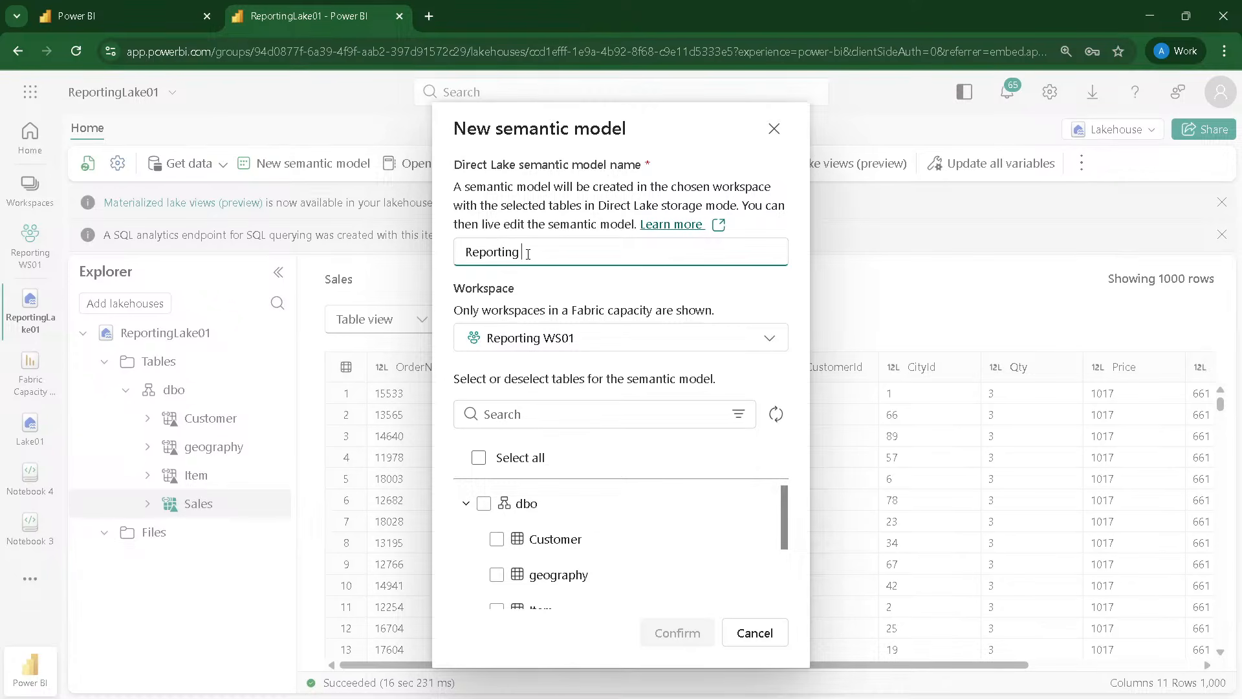
key(BackSpace)
text(Sales Reporting SM01)
Step: Include all dbo tables (Customer, geography, Item and Sales) and create the semantic model in Reporting WS01
click(484, 503)
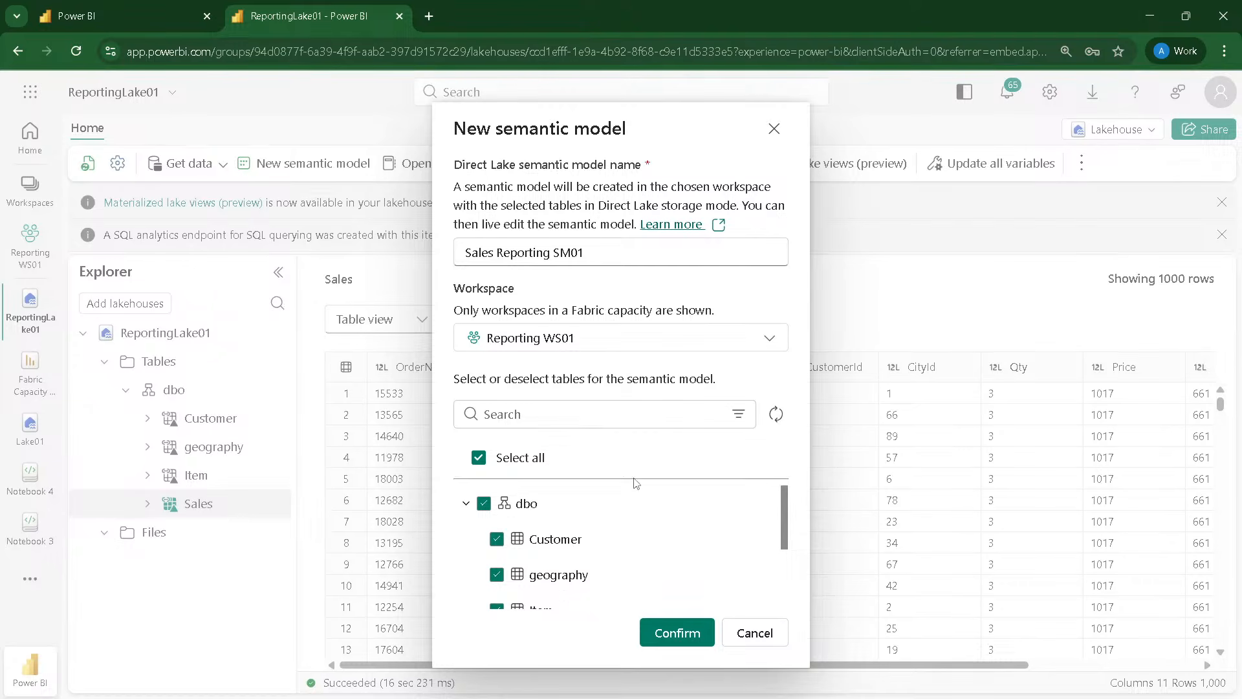
scroll(710, 511, down, 2)
scroll(672, 505, up, 2)
scroll(666, 523, down, 2)
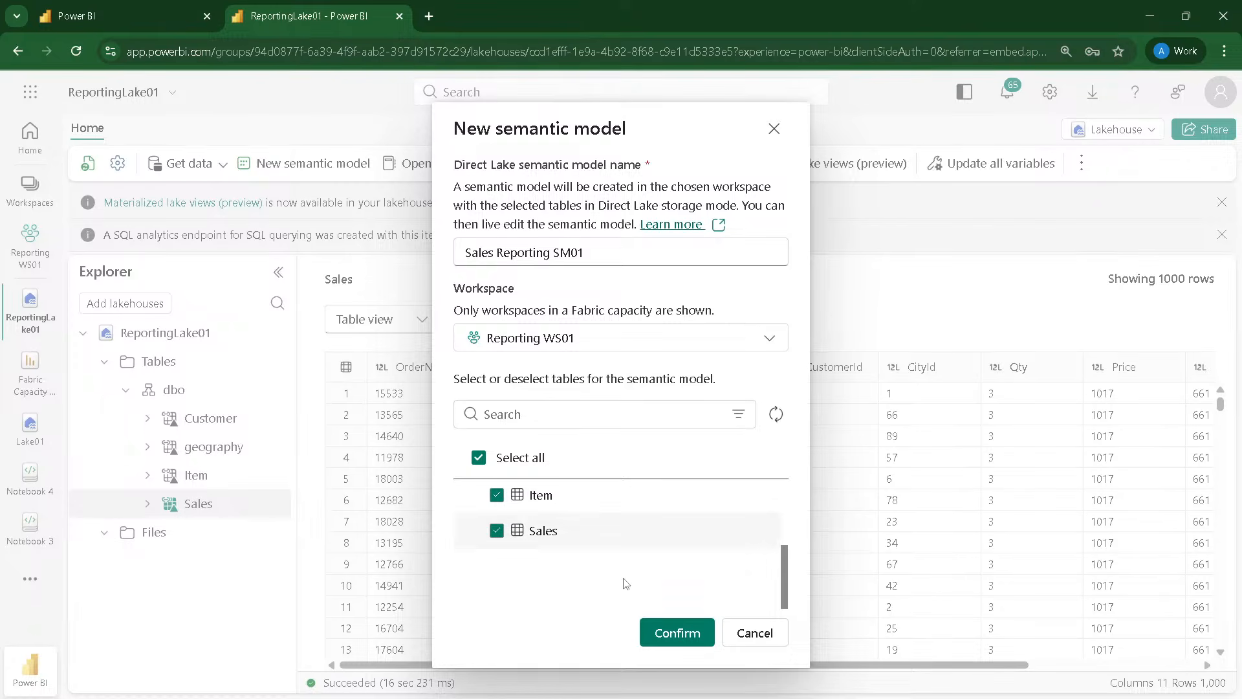
click(664, 634)
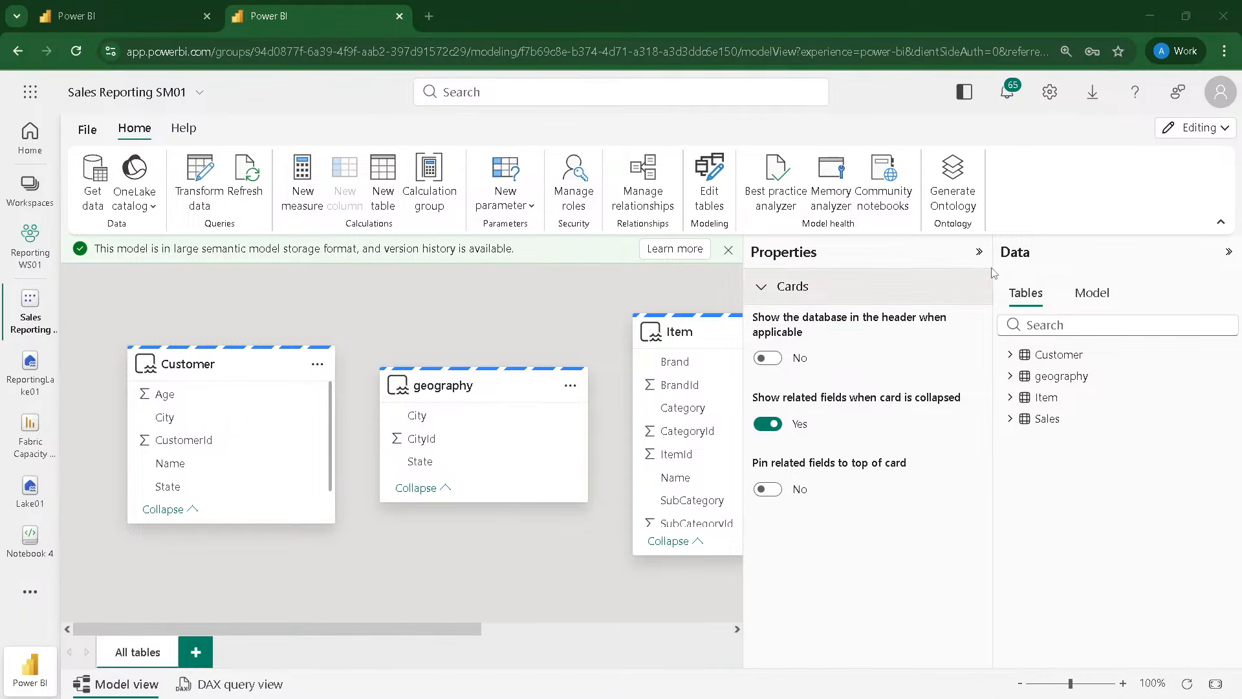
Step: Check which tables the semantic model includes and what editing modes it offers
click(978, 252)
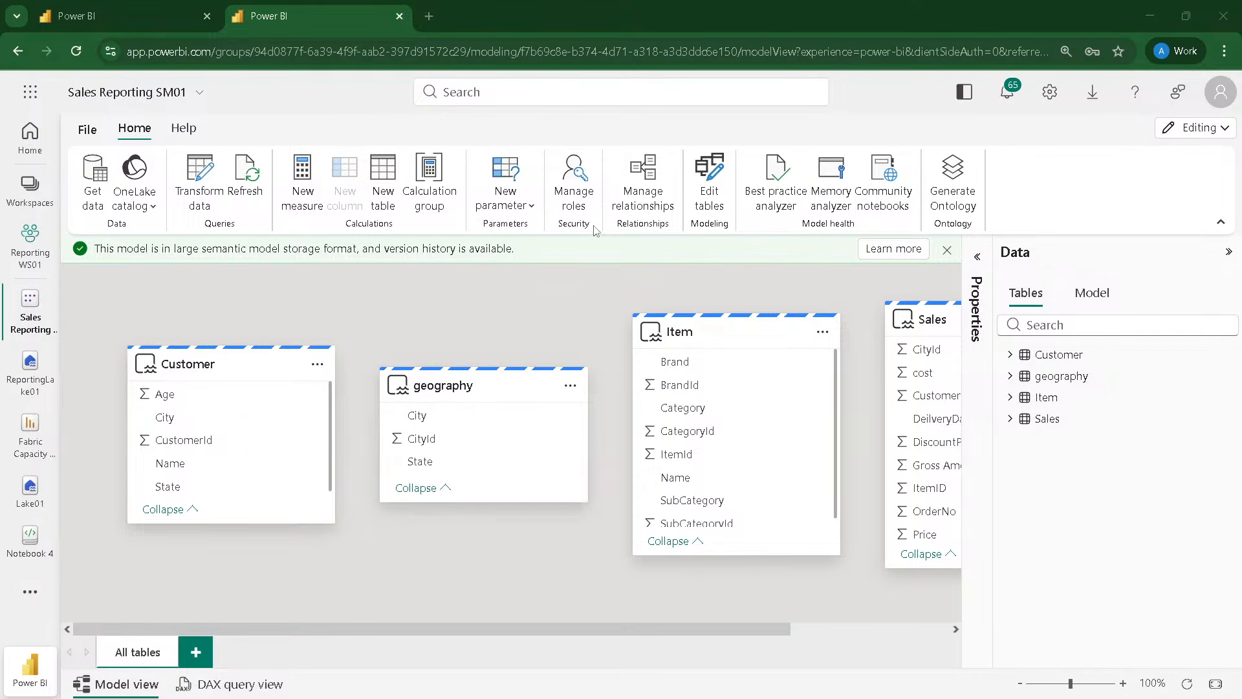
click(712, 193)
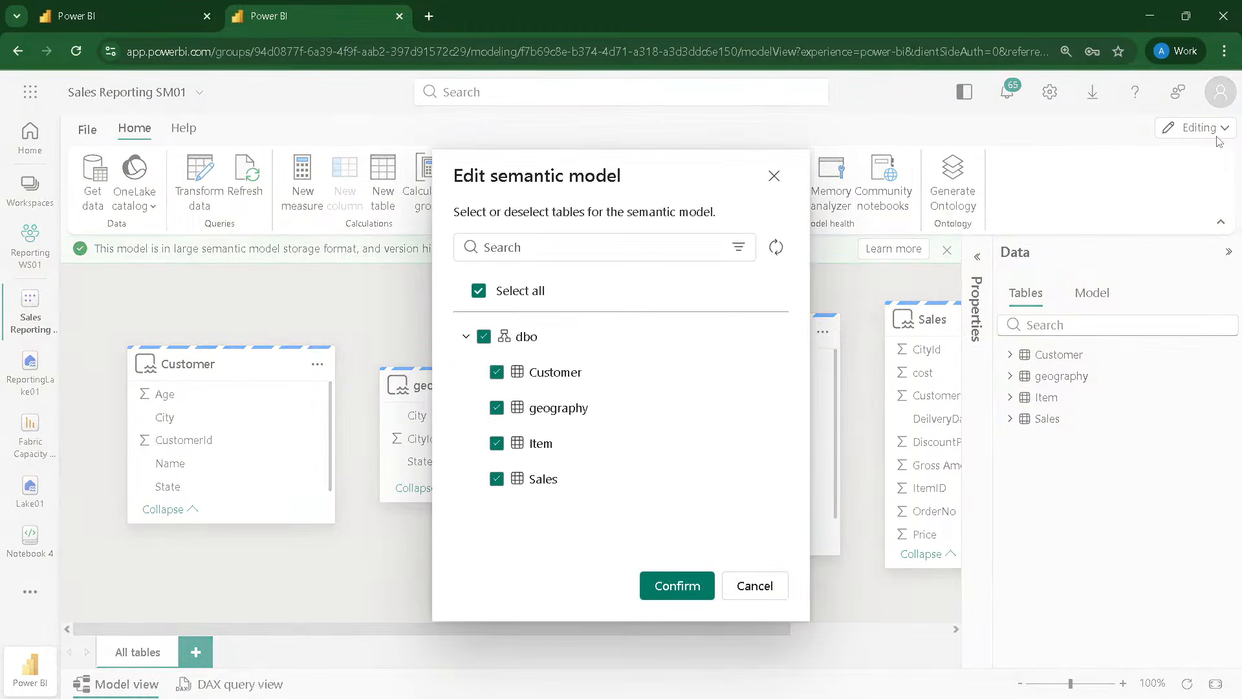
click(775, 177)
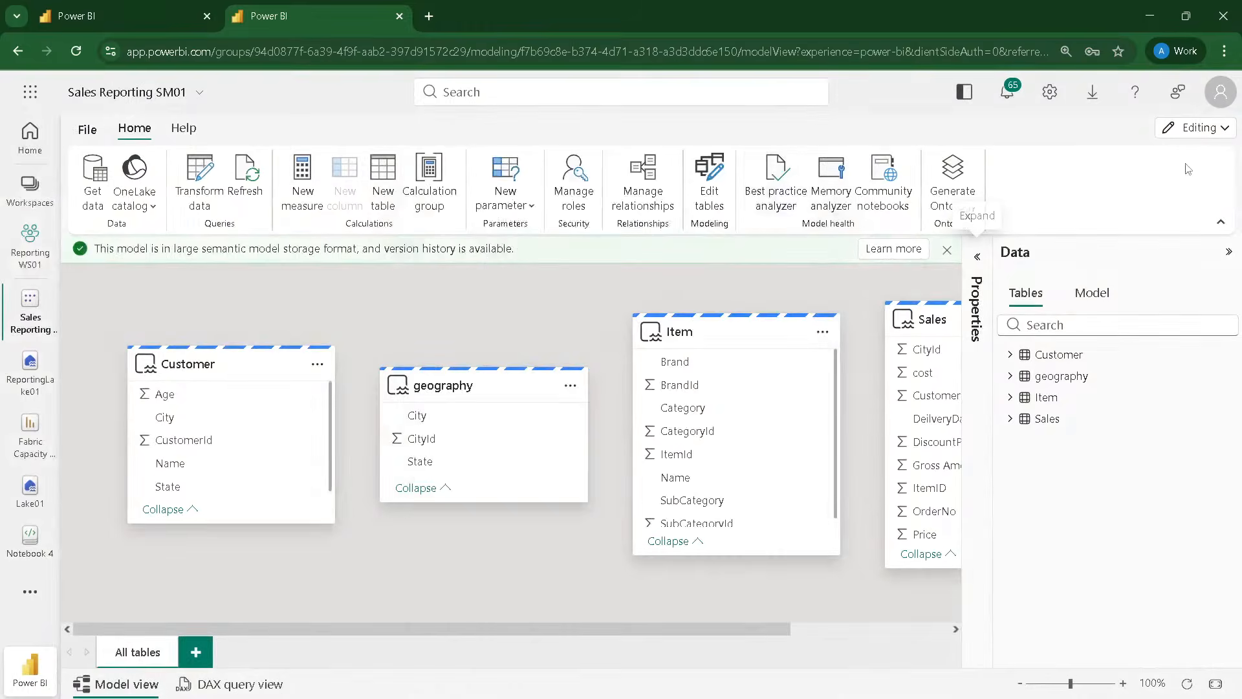
click(1198, 129)
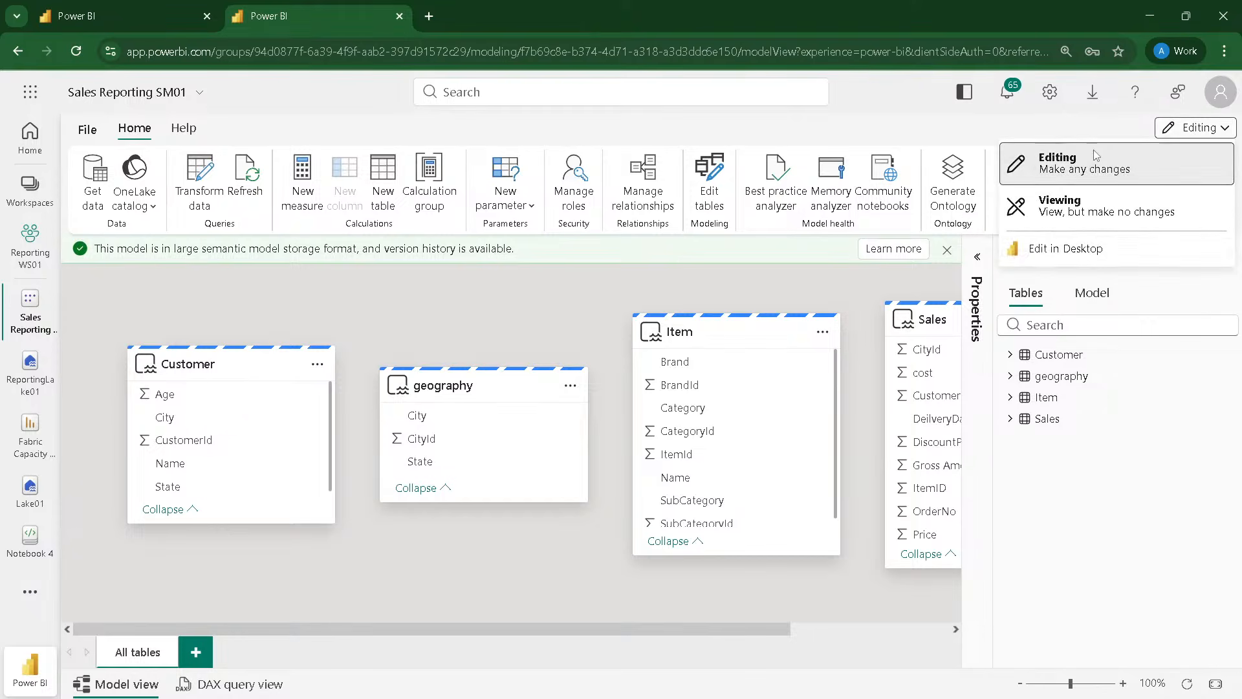
click(803, 137)
Step: Refresh the source table list of the semantic model and confirm it with all dbo tables selected
click(726, 184)
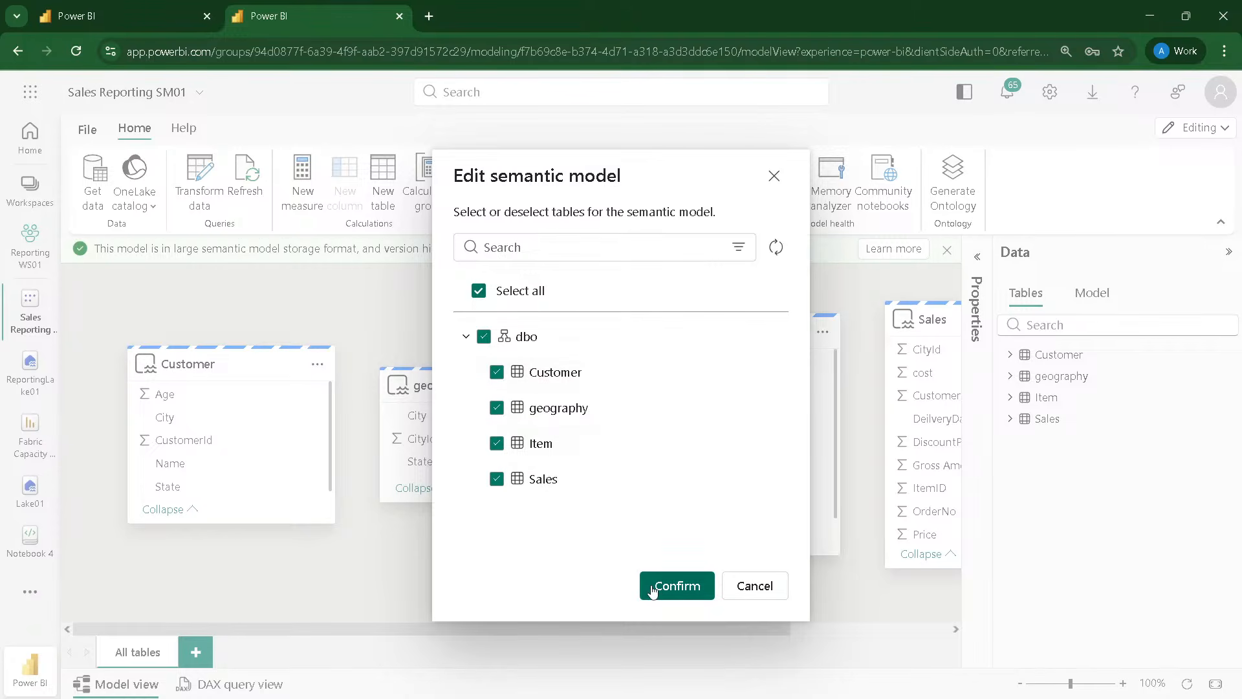
click(777, 246)
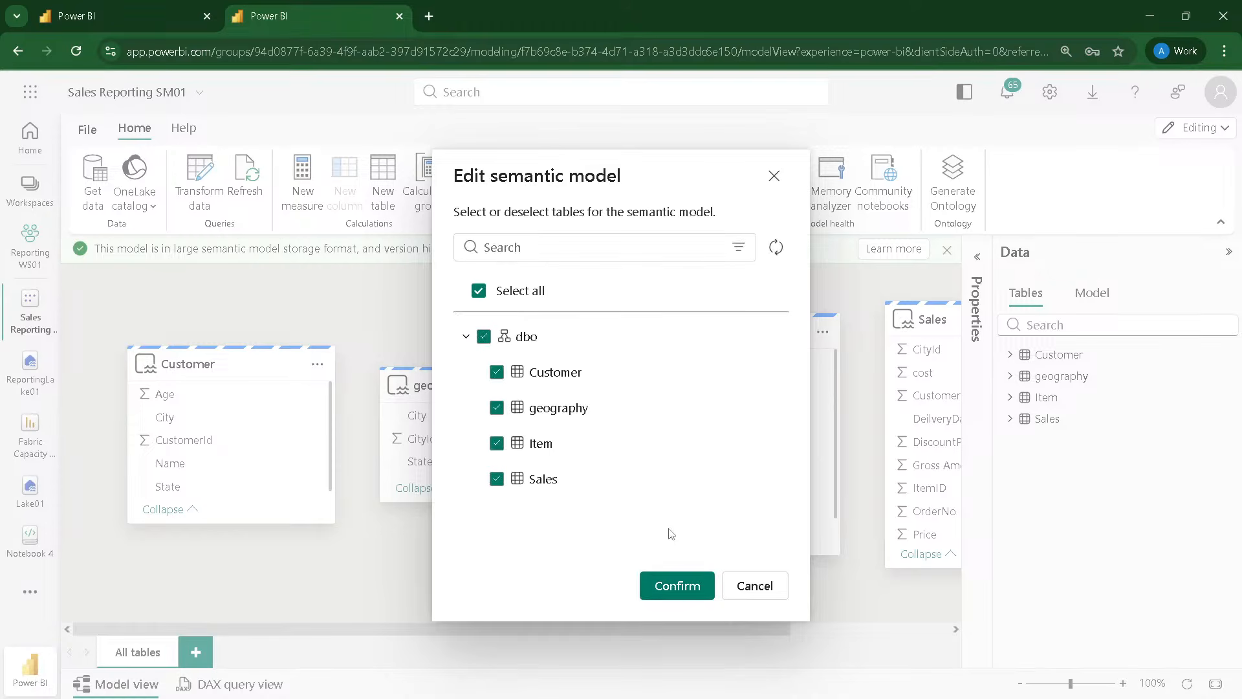
click(672, 590)
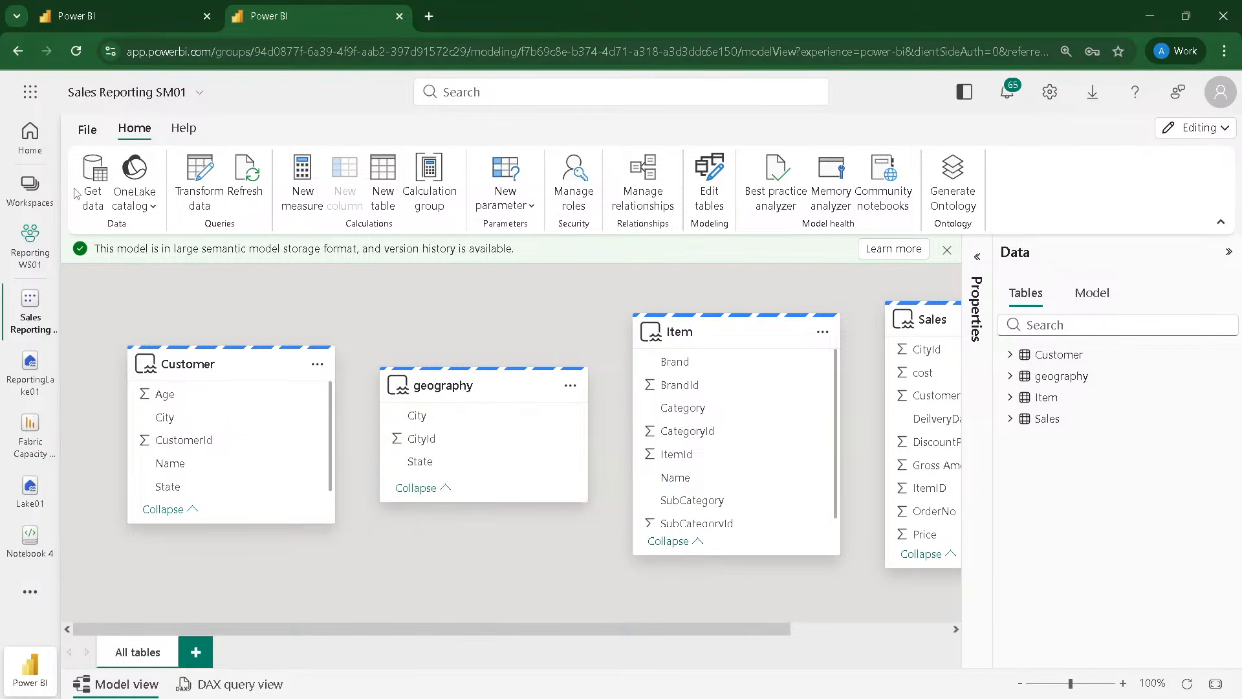
Step: Review the model's editing modes, the new parameter types and the OneLake catalog source types
click(1167, 132)
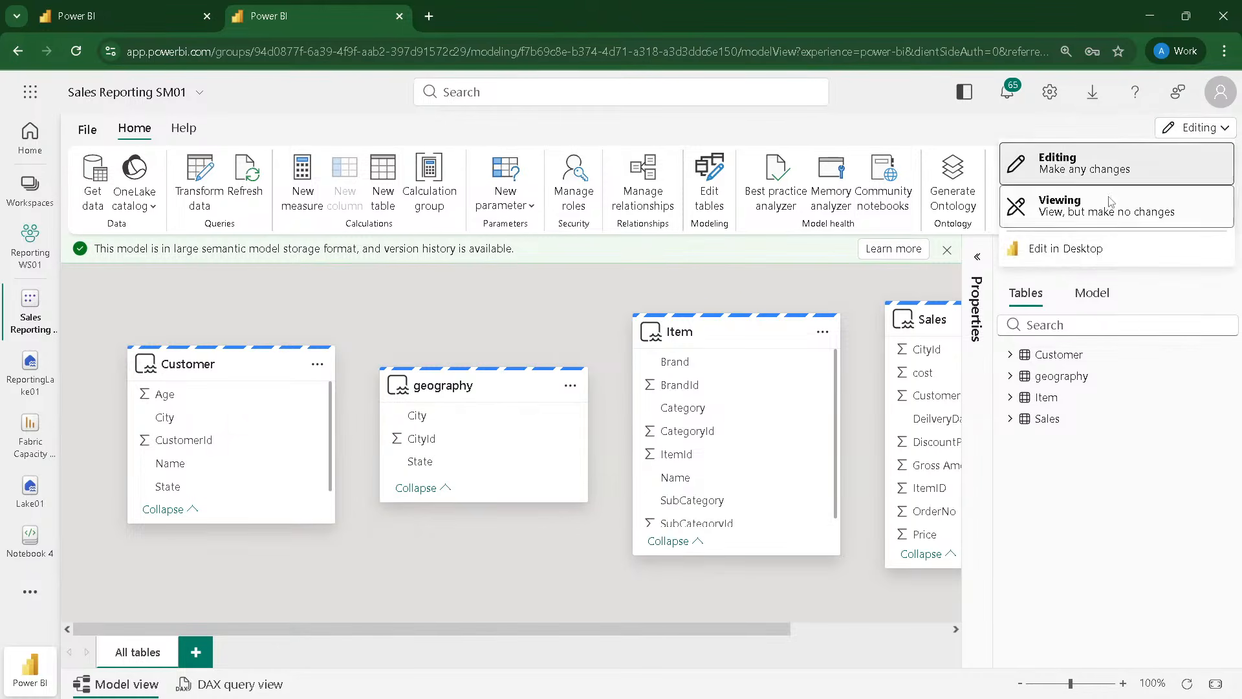
click(600, 126)
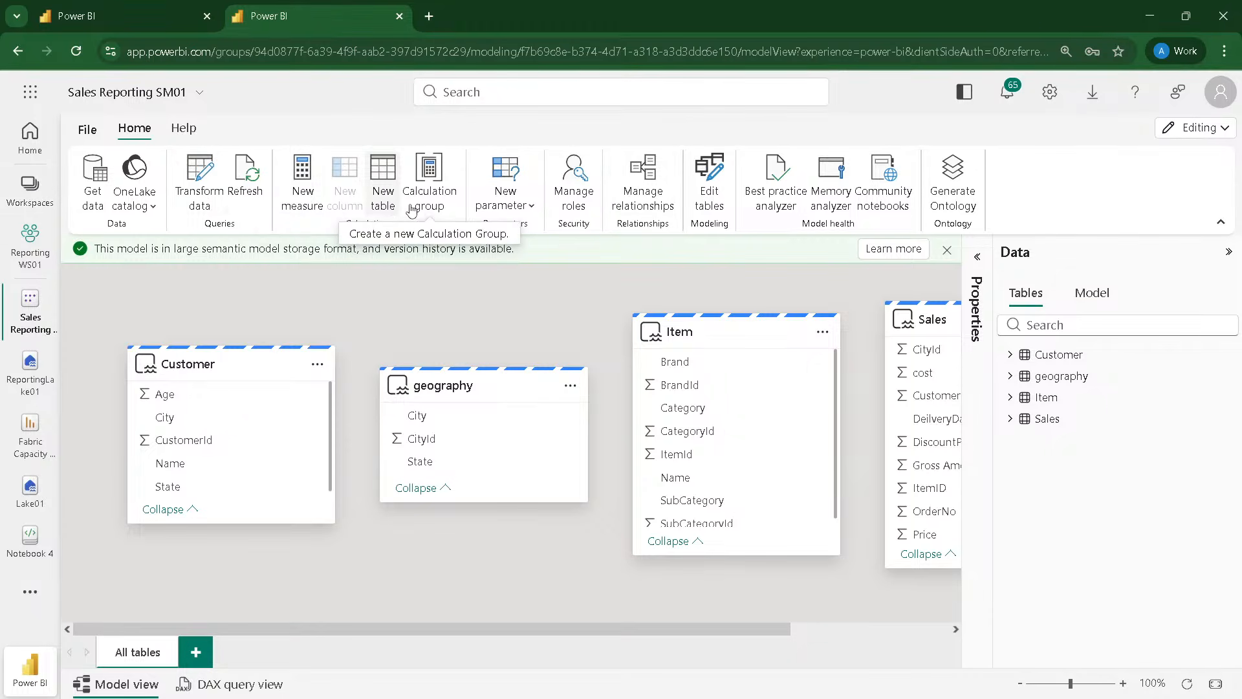
click(517, 207)
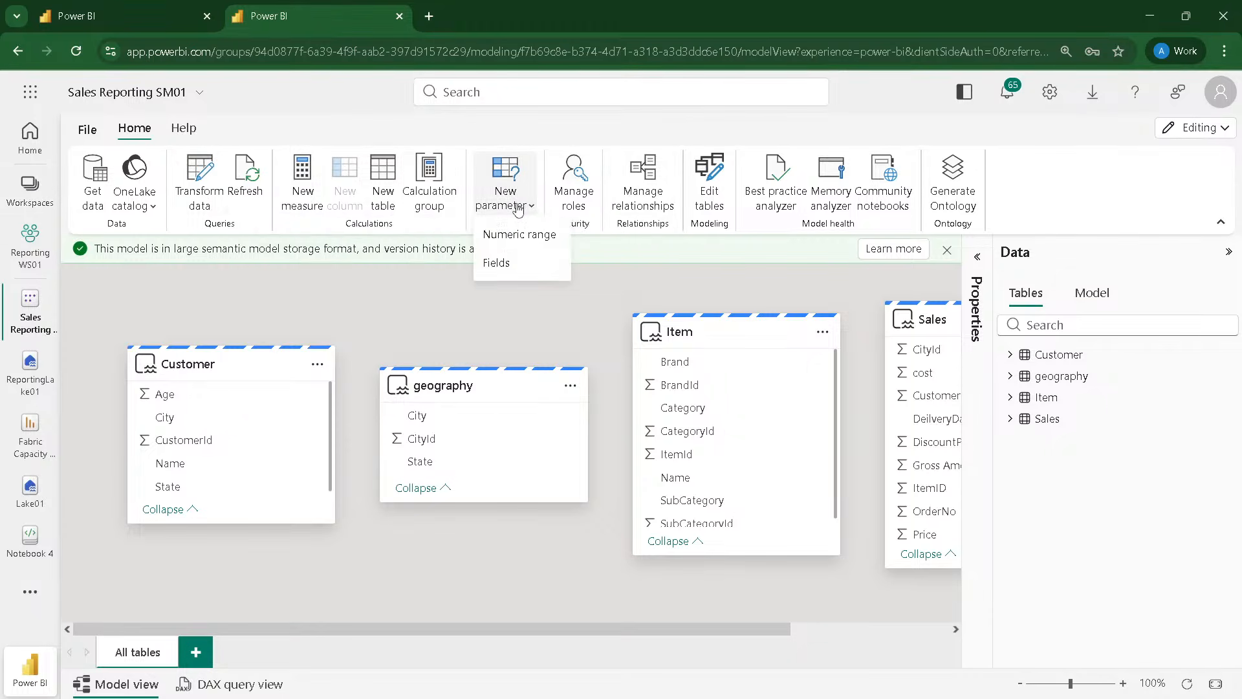
click(624, 270)
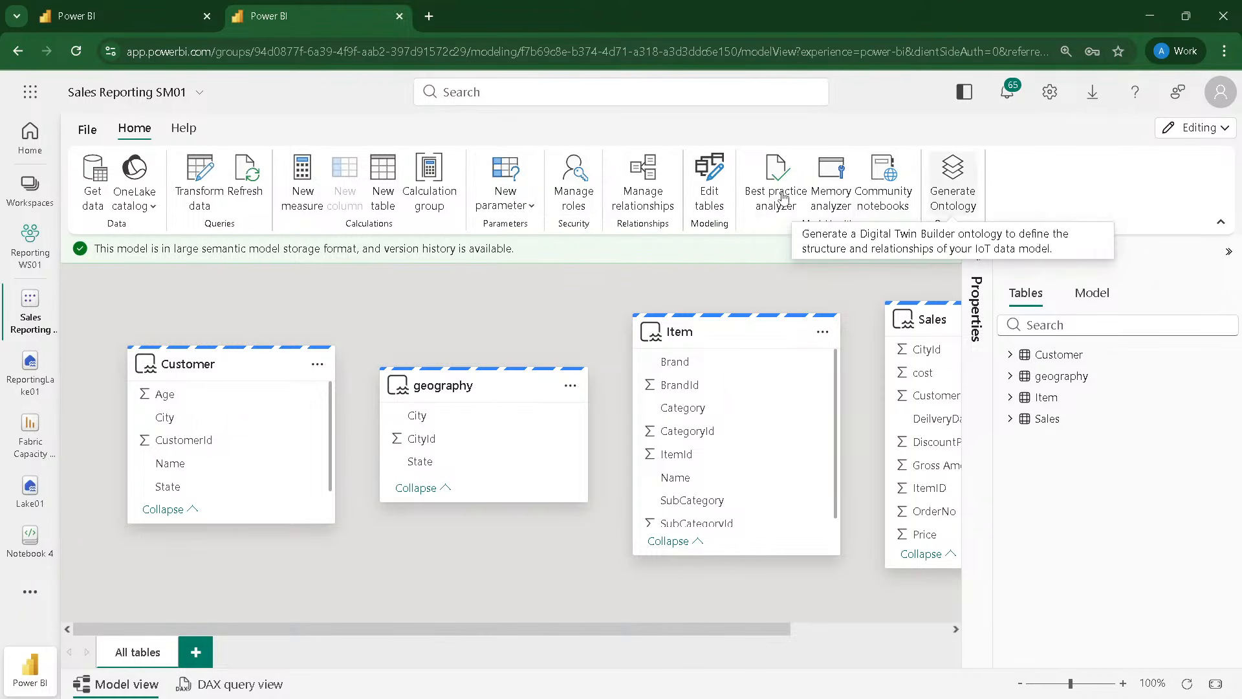
click(133, 197)
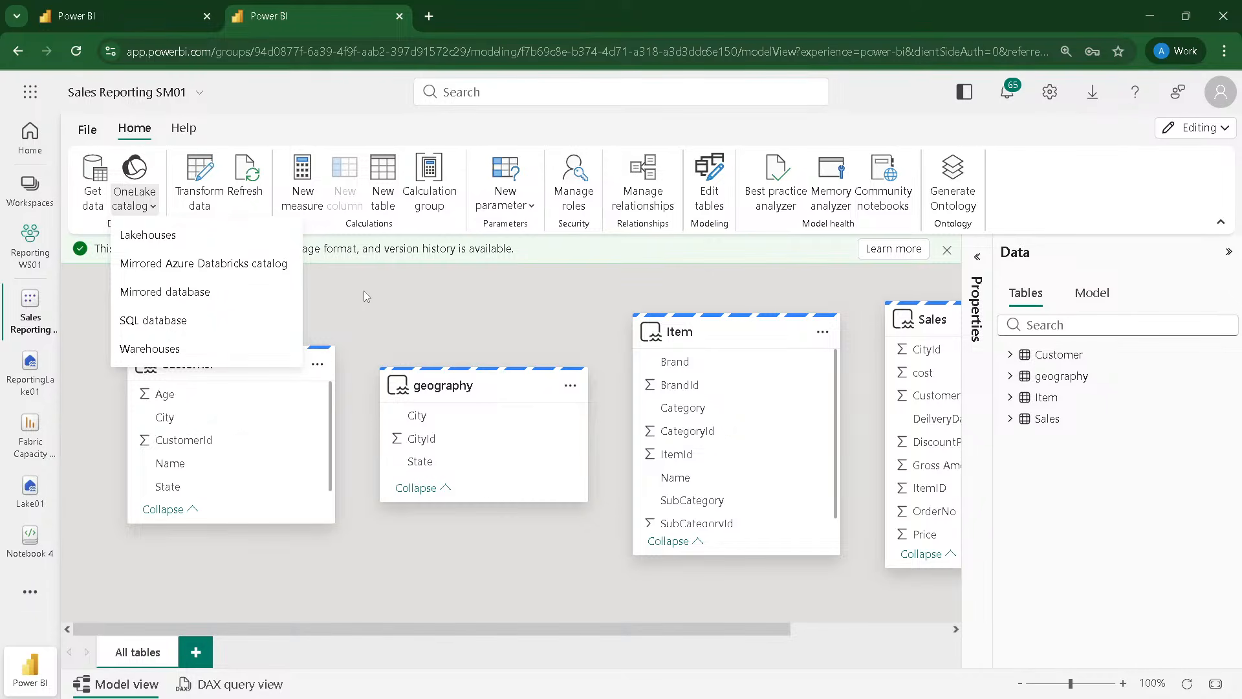
click(409, 296)
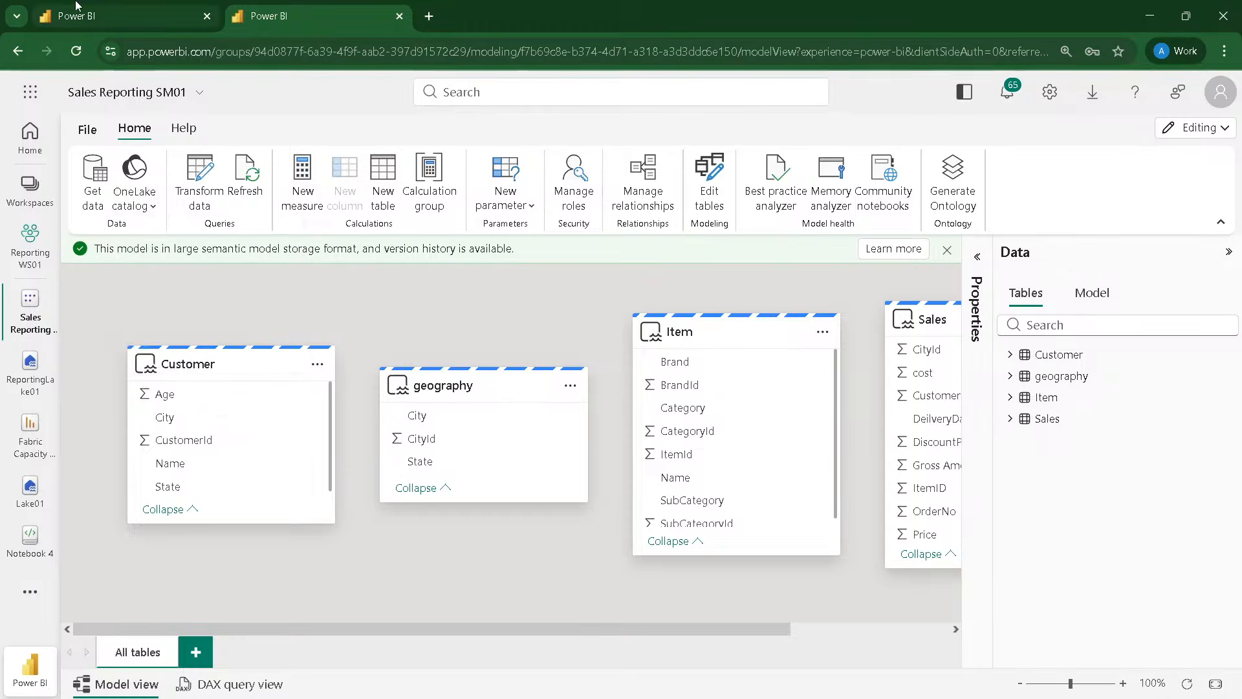
Step: Close the other tab's workspace settings and examine the Get Data sources available for creating a report
click(75, 6)
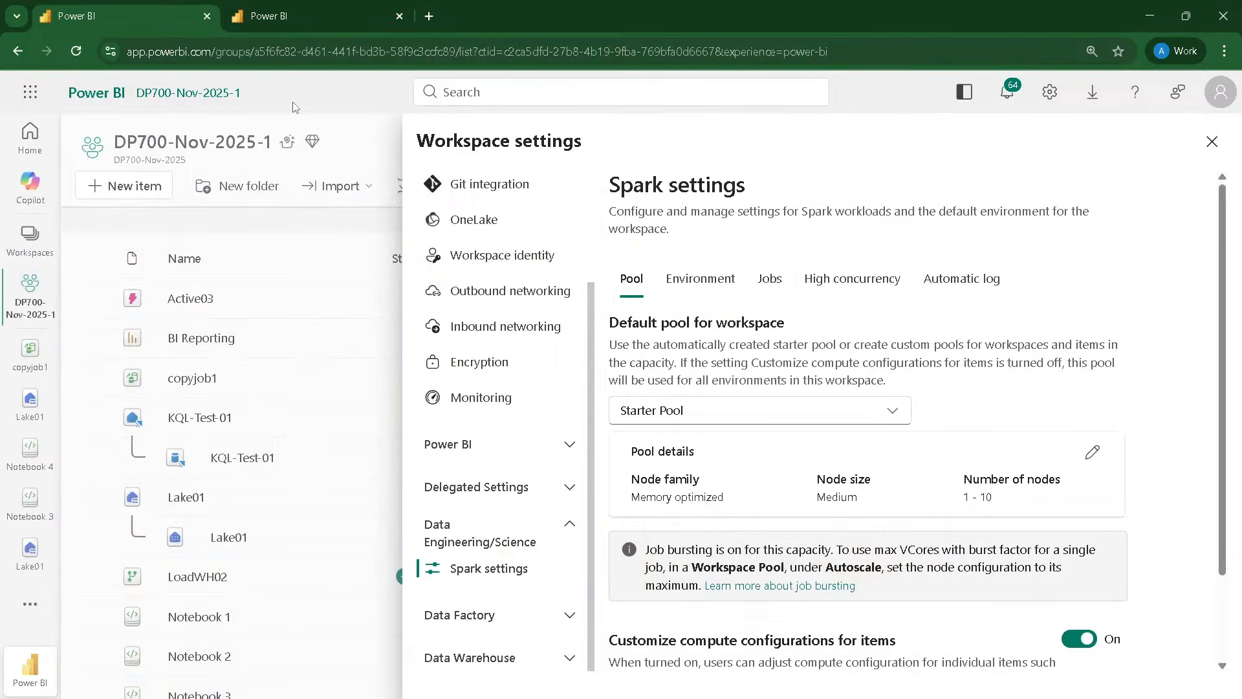
click(1211, 142)
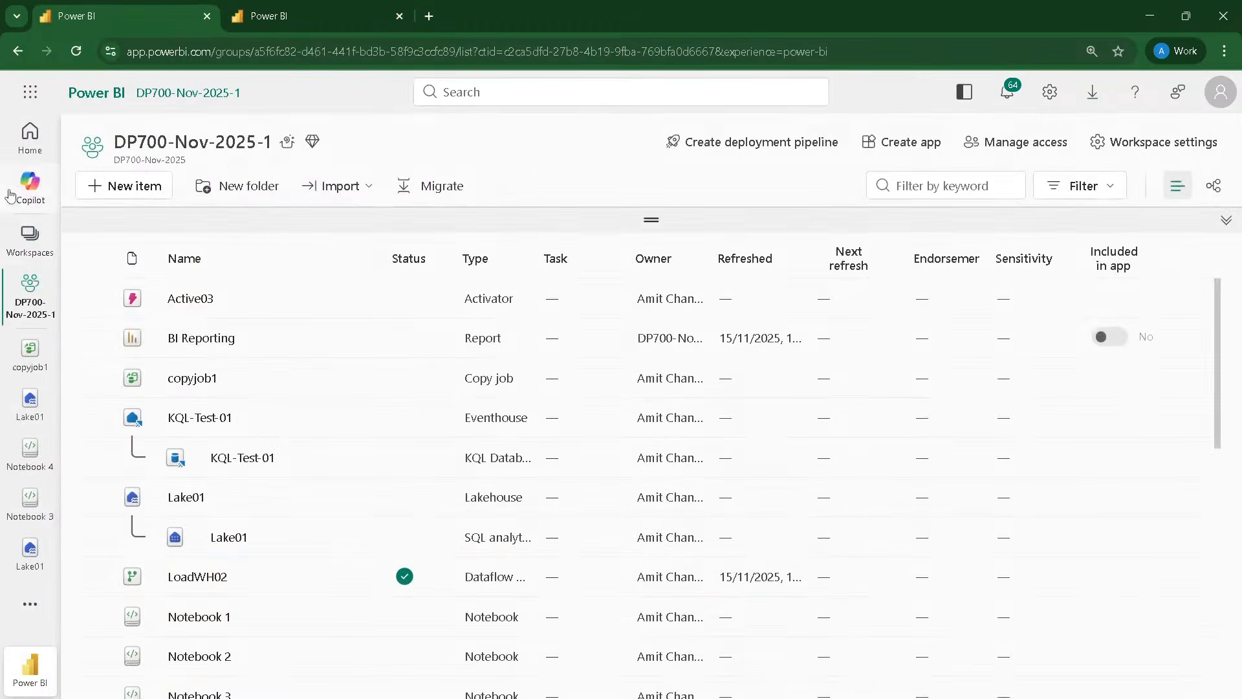
click(30, 139)
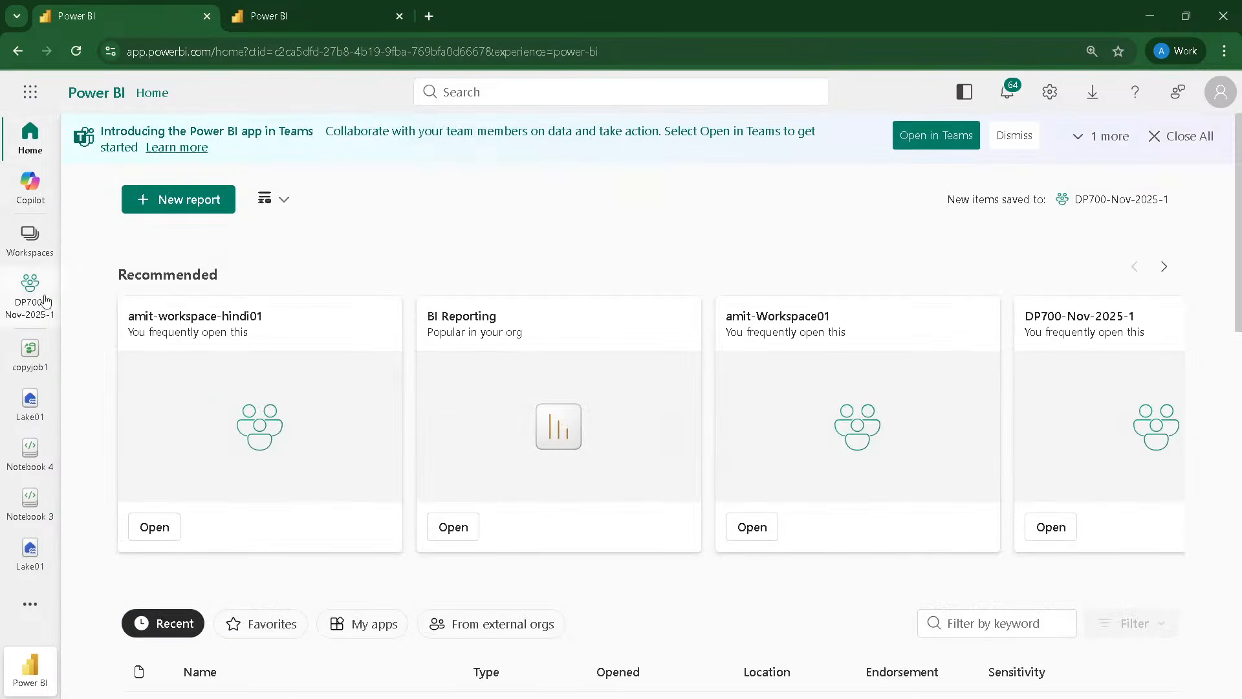
click(30, 604)
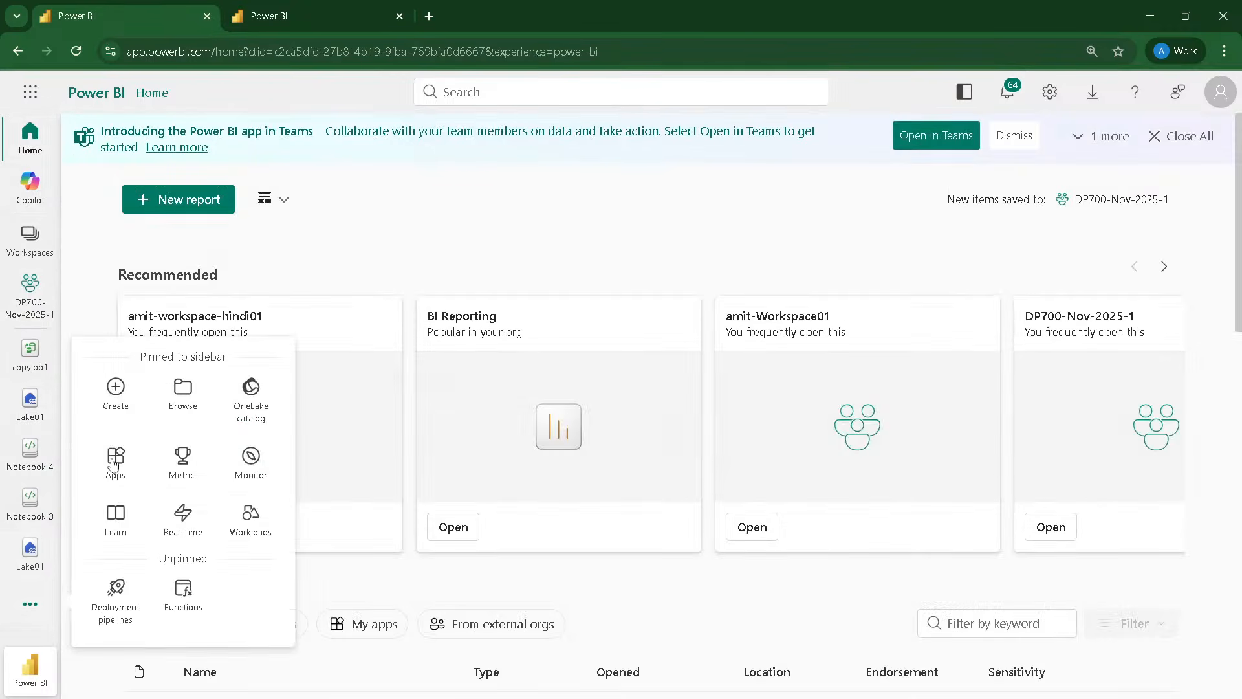
click(114, 401)
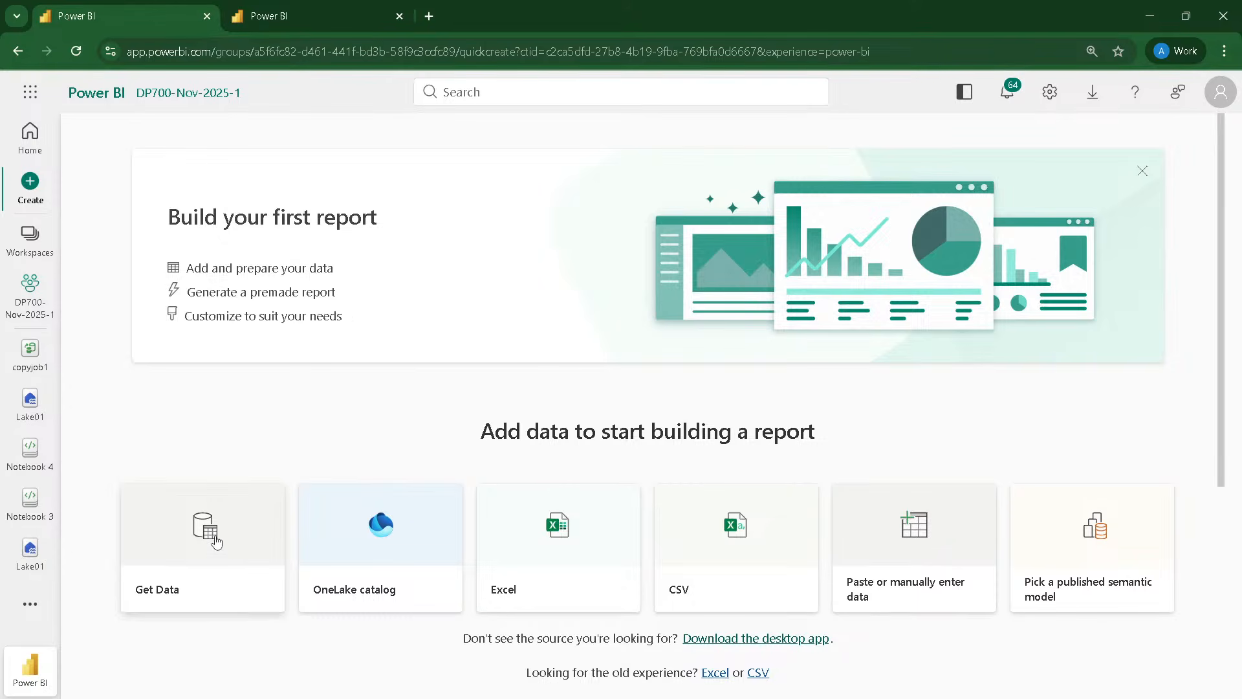
click(215, 542)
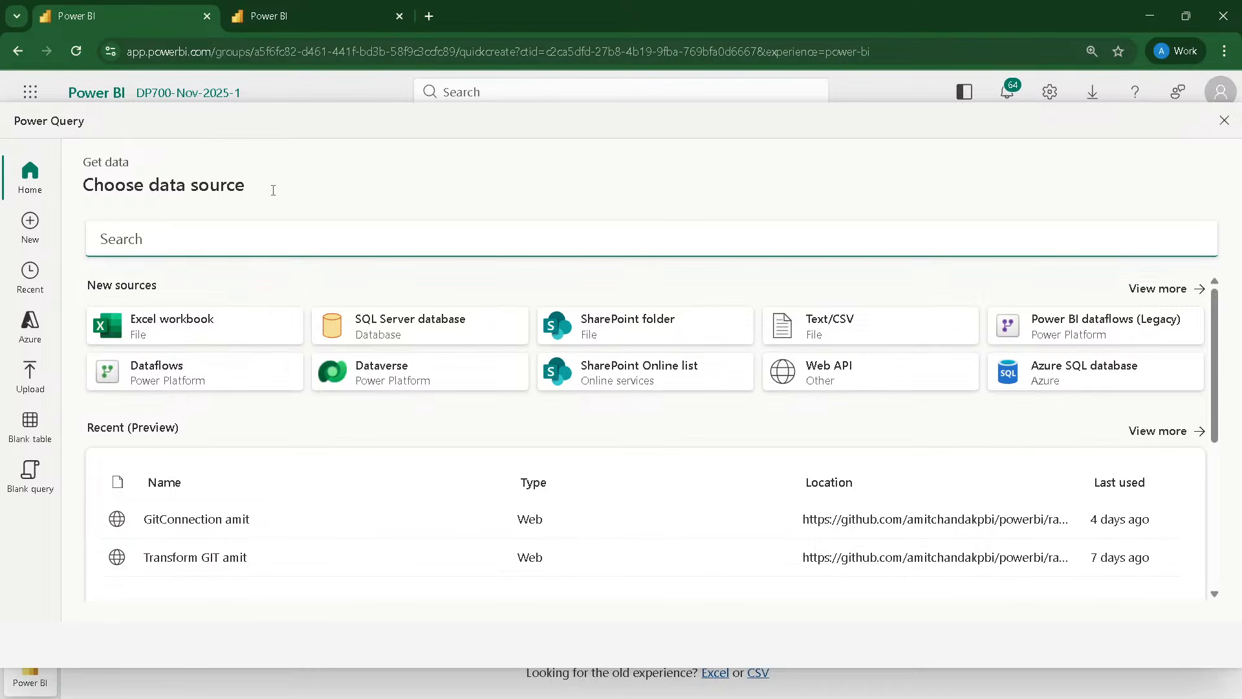
Step: Return to the Sales Reporting SM01 model and relate Sales CityId to geography CityId as an active many-to-one, single-direction relationship
mouse_move(285, 16)
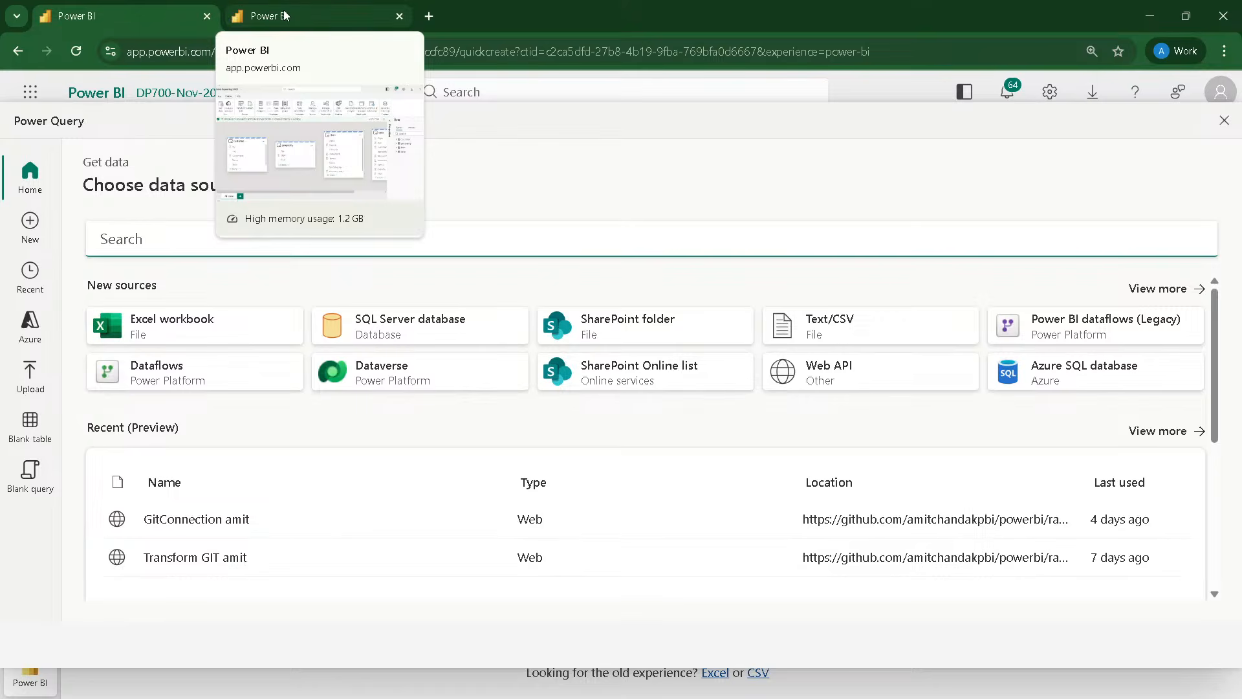
click(285, 16)
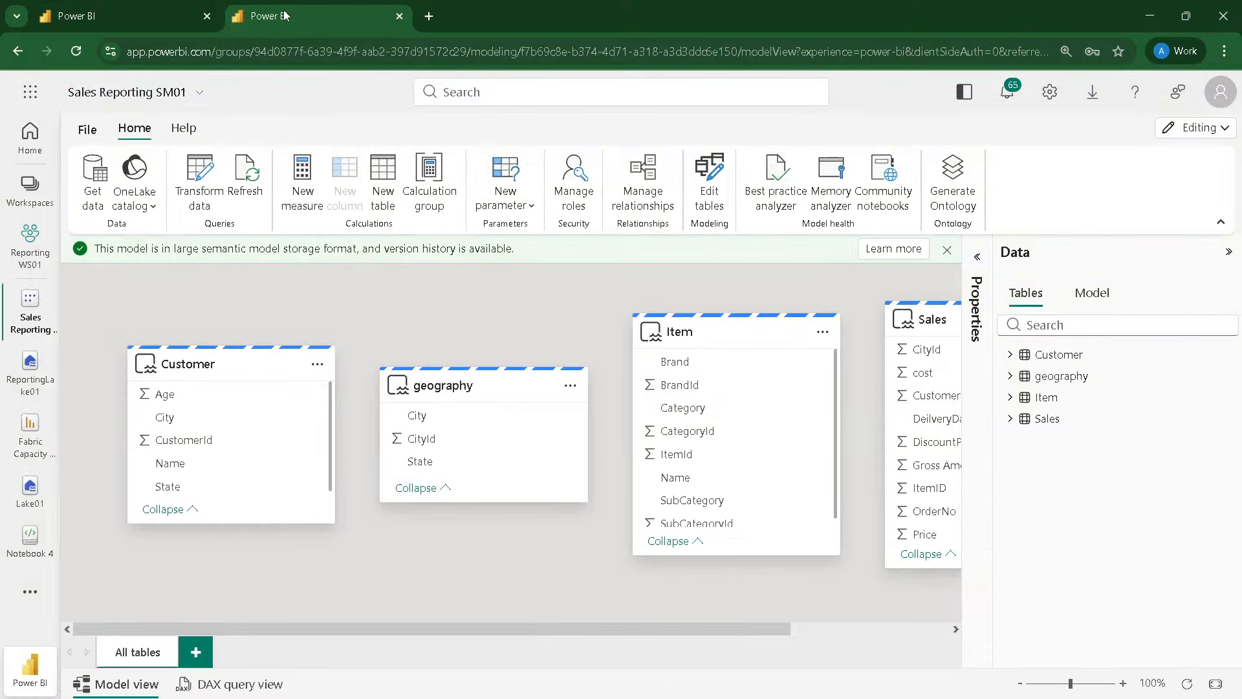
click(1229, 253)
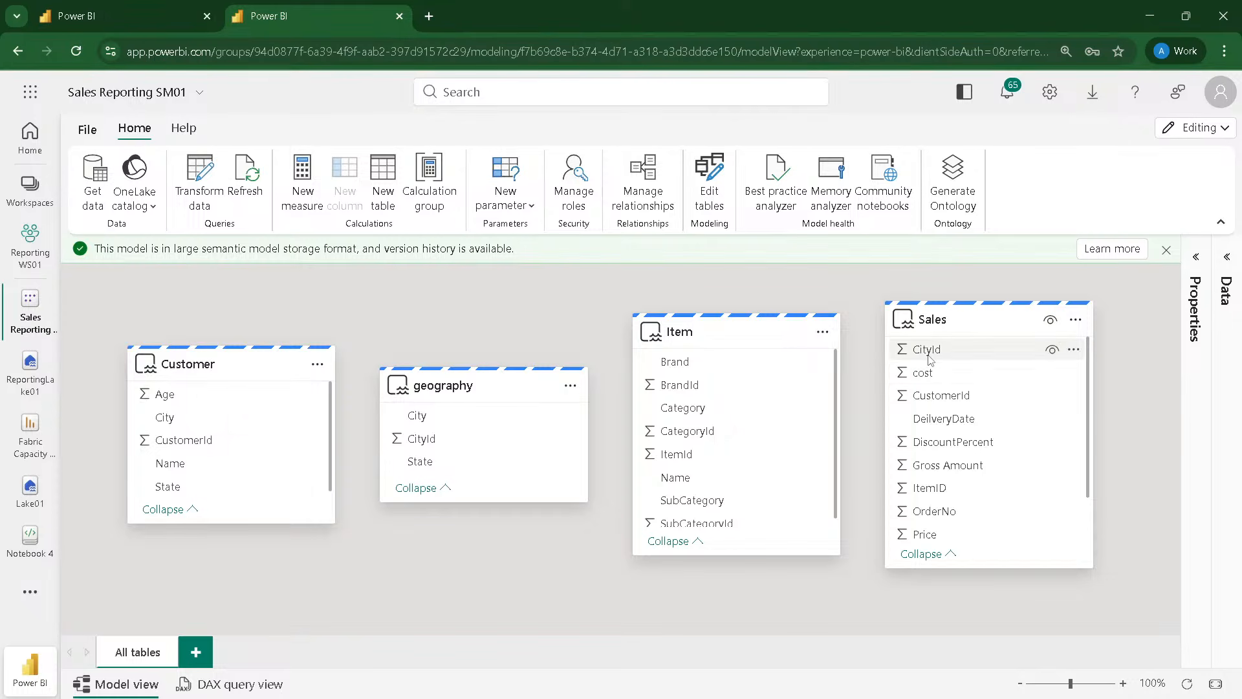
drag(930, 359, 437, 448)
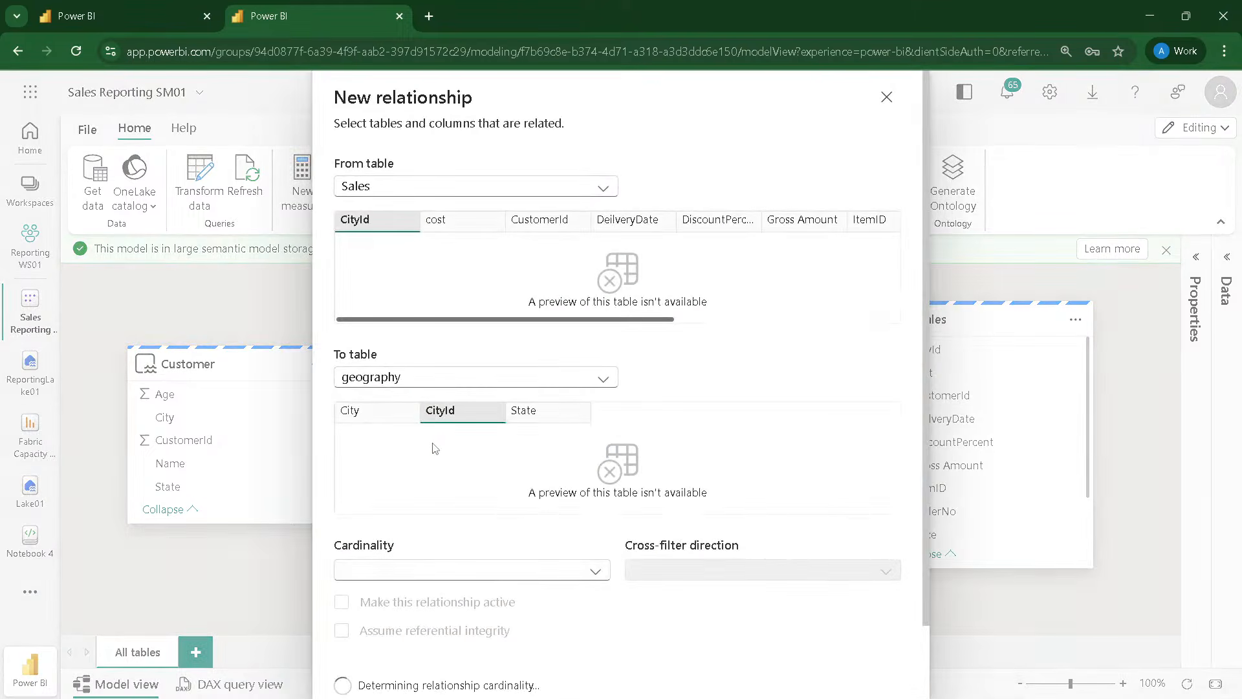
scroll(506, 504, down, 1)
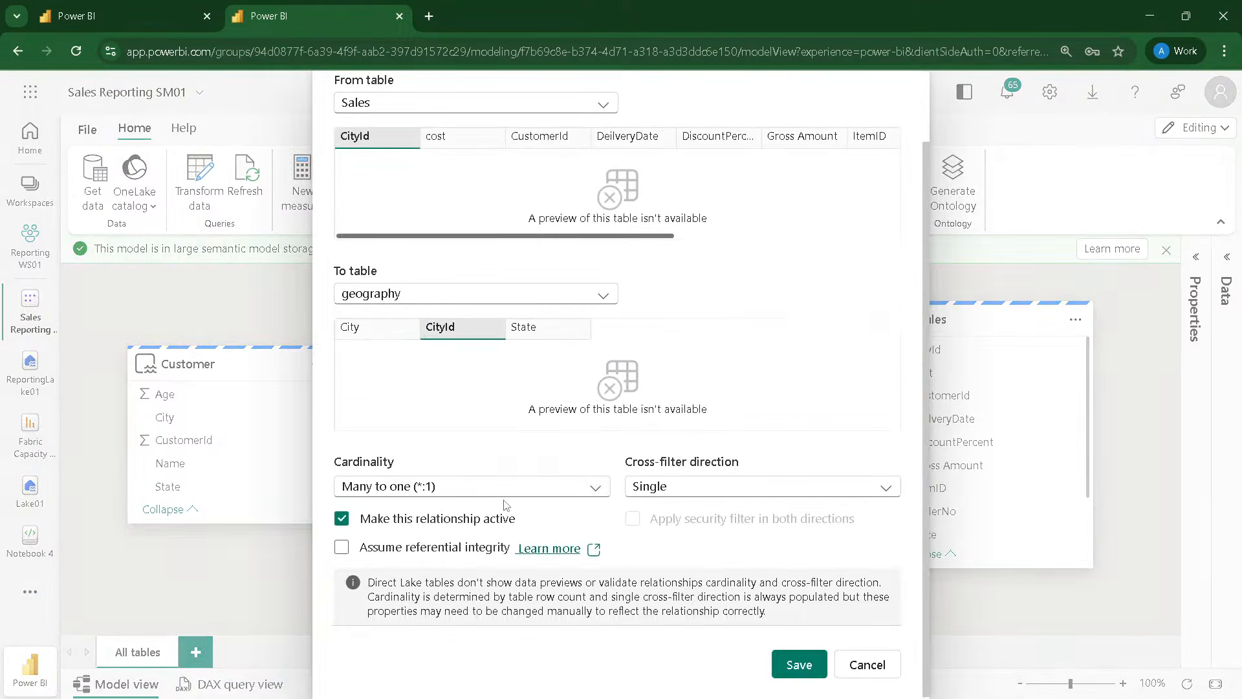
click(792, 673)
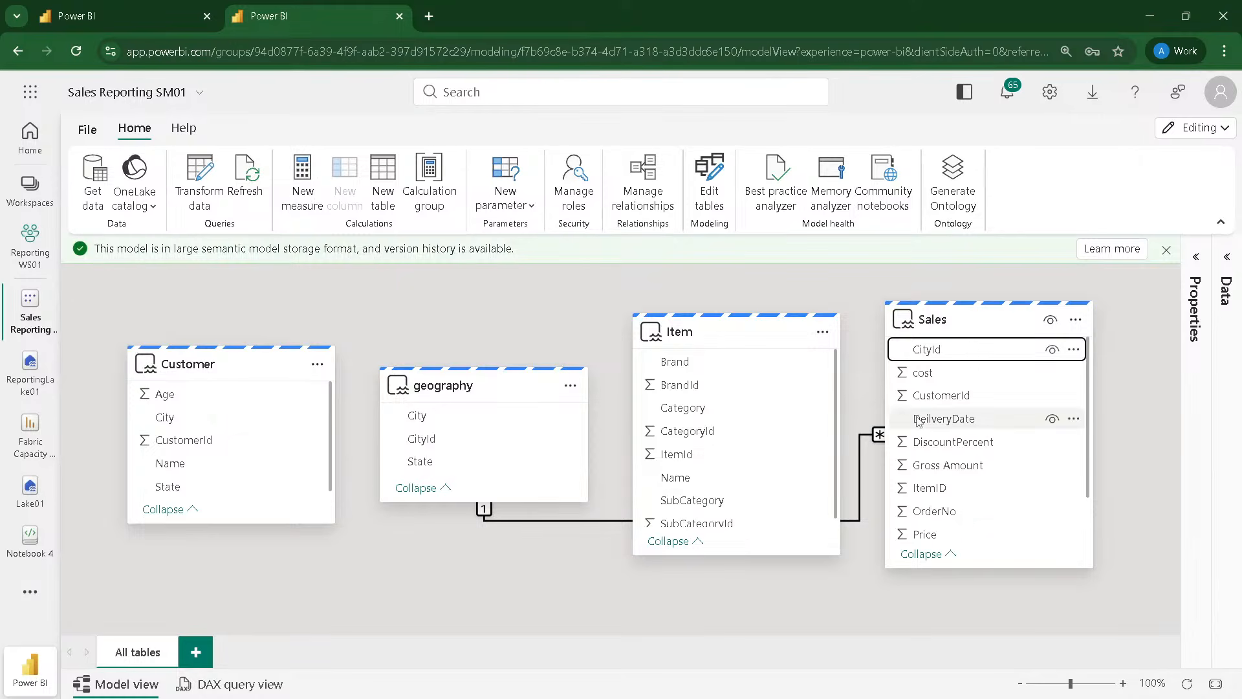
Step: Relate Sales ItemID to Item ItemId as an active many-to-one relationship with single cross-filter direction
drag(930, 488, 679, 460)
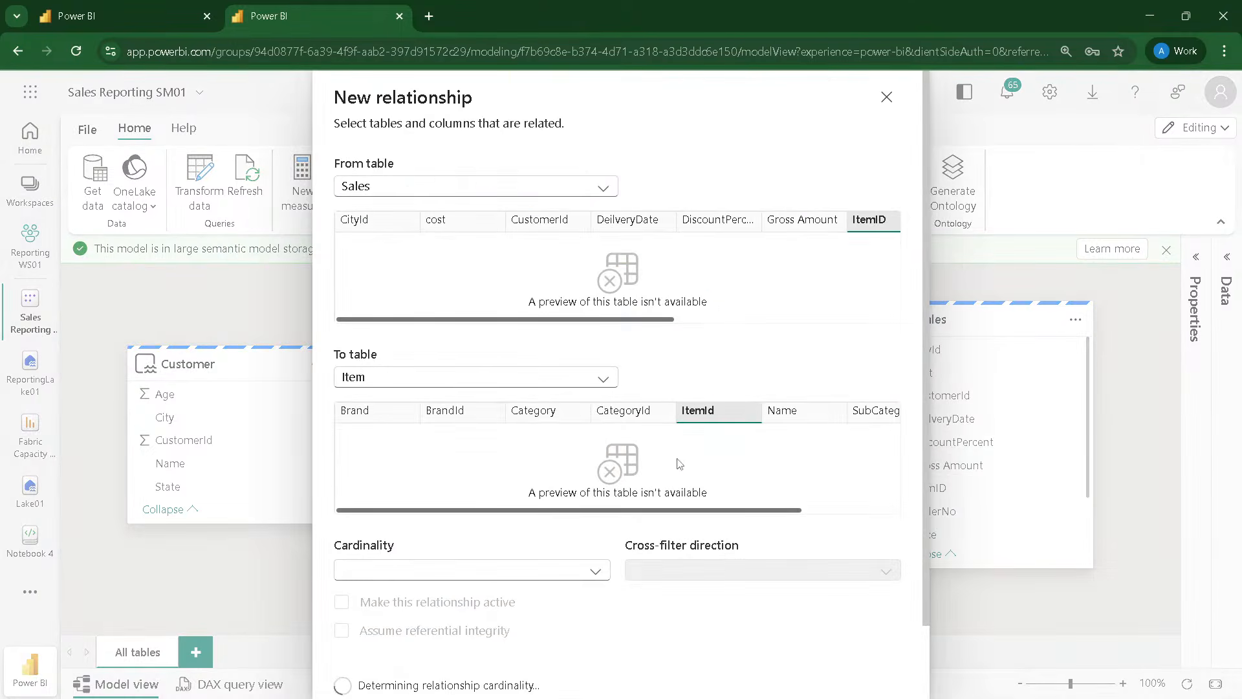
scroll(471, 582, down, 2)
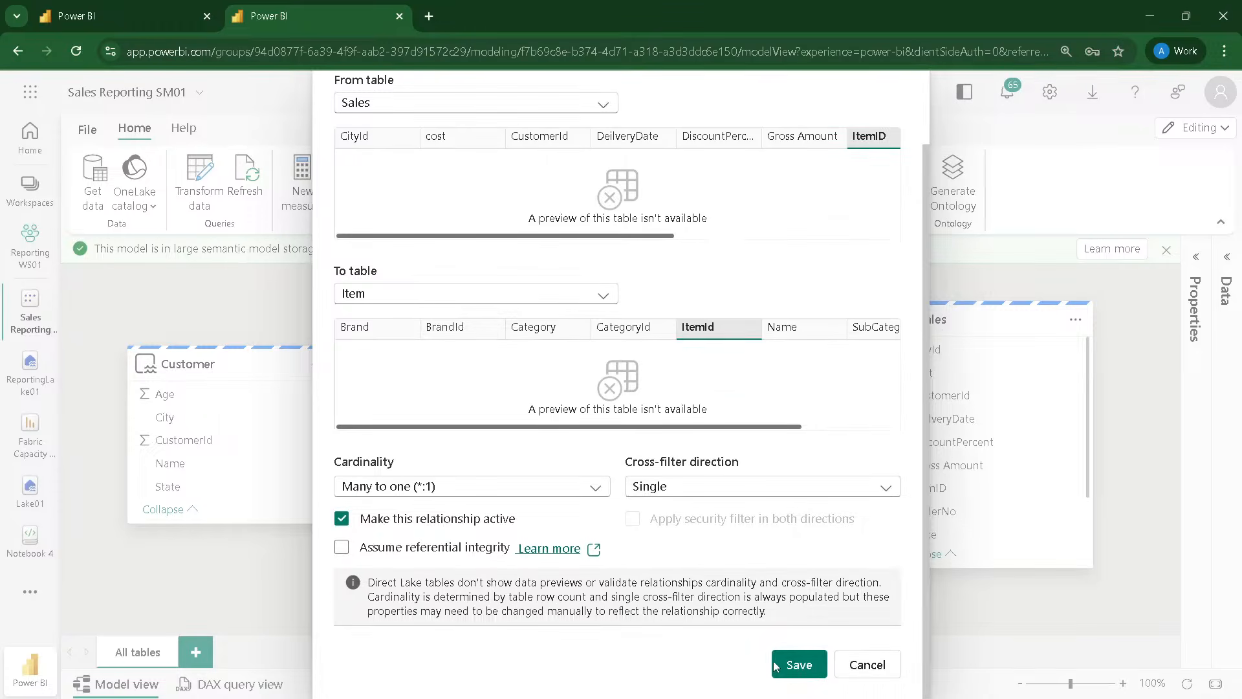
click(795, 666)
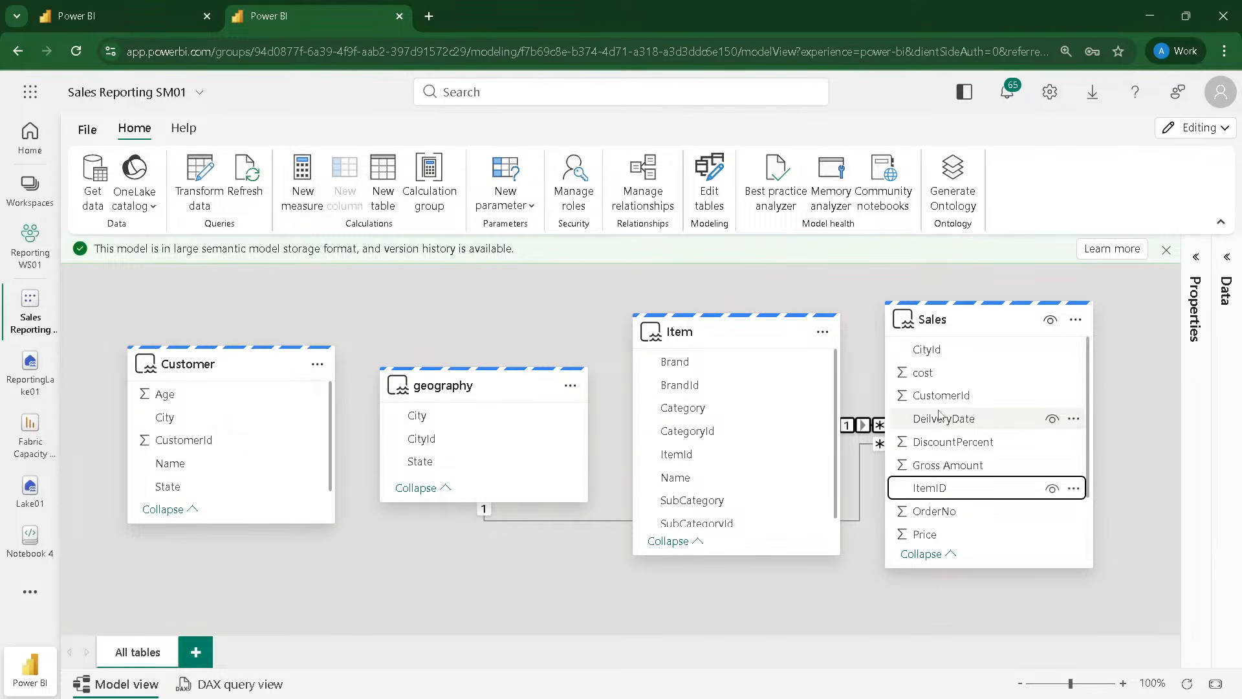
Step: Relate Sales CustomerId to Customer CustomerId as an active many-to-one relationship with single cross-filter direction
drag(939, 396, 188, 445)
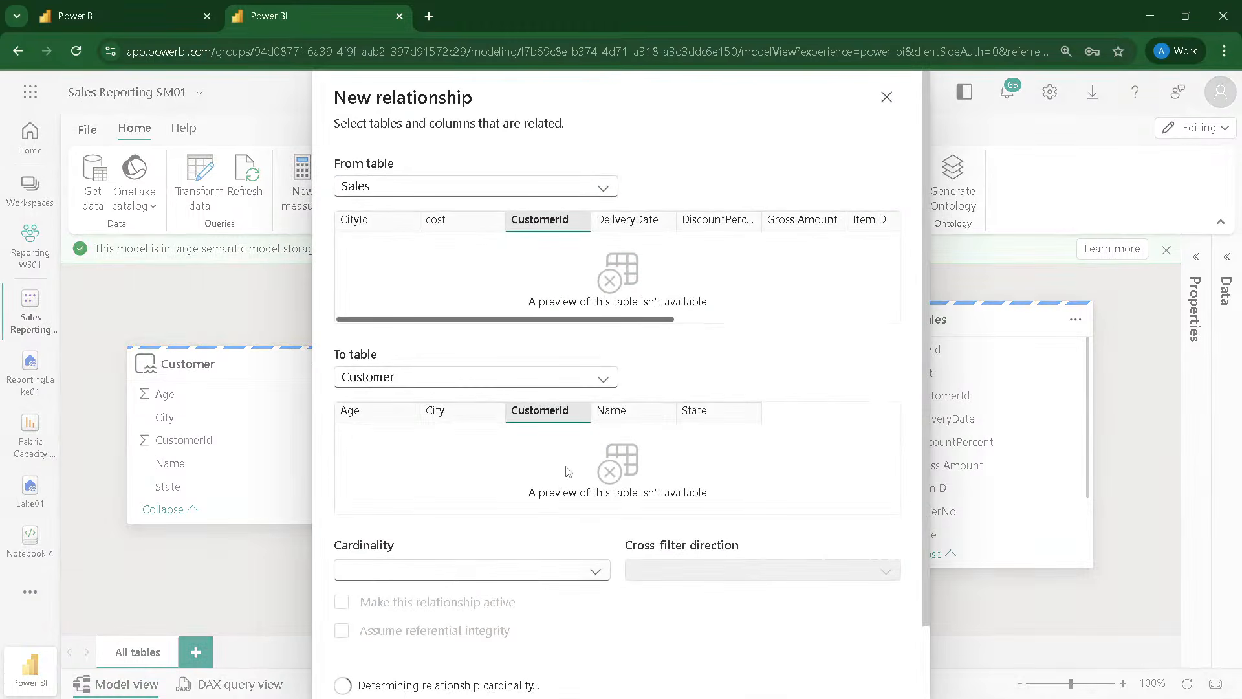
scroll(568, 471, down, 2)
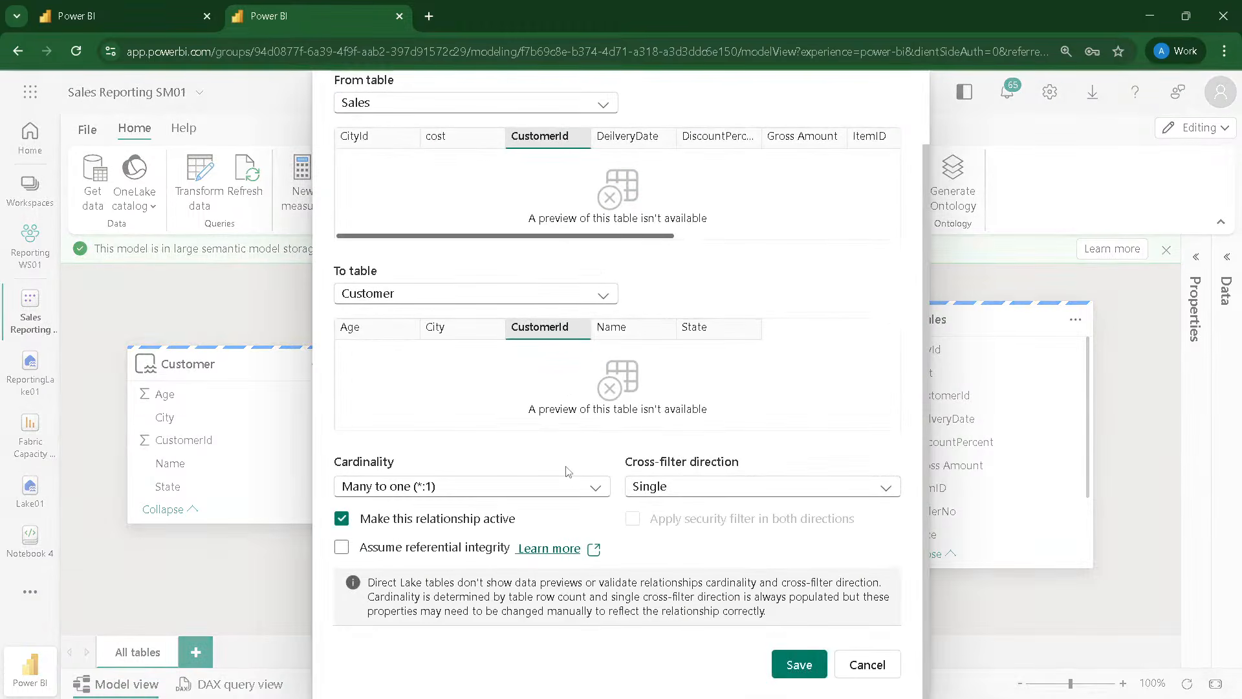
click(806, 675)
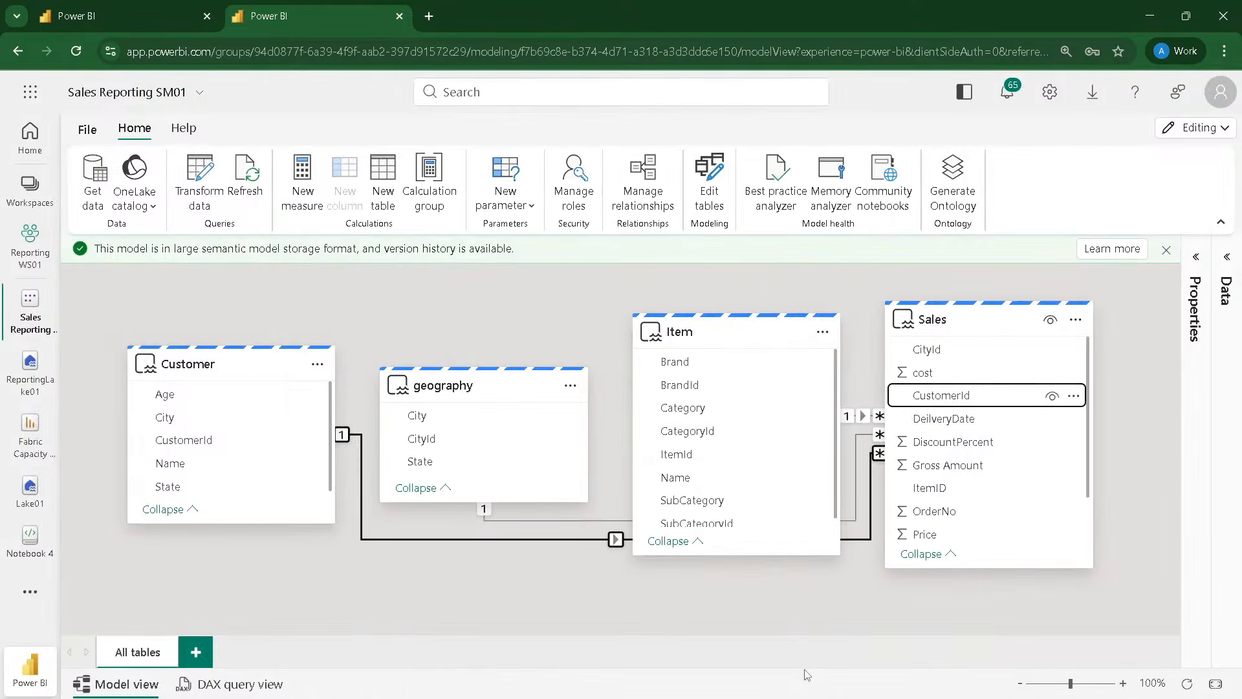
Step: Rearrange the model diagram so Sales sits between Customer and Item, with geography placed below Item
drag(909, 320, 397, 402)
drag(460, 377, 973, 551)
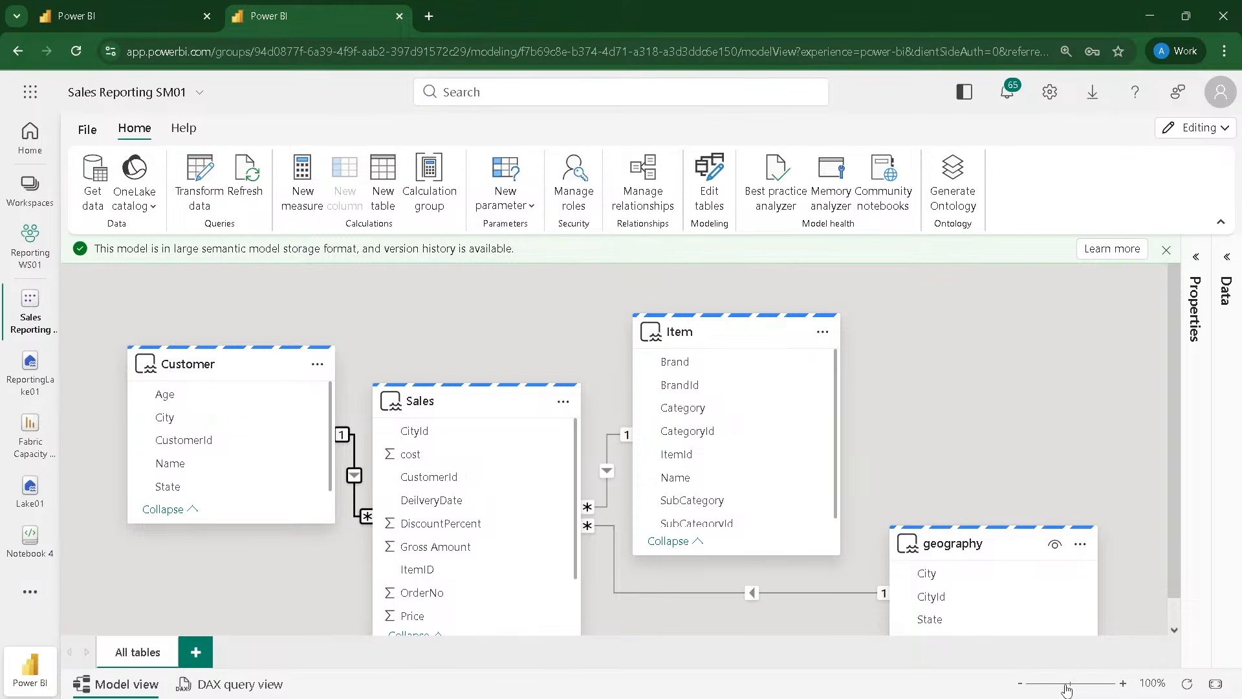
drag(1068, 686, 1059, 685)
drag(767, 490, 562, 532)
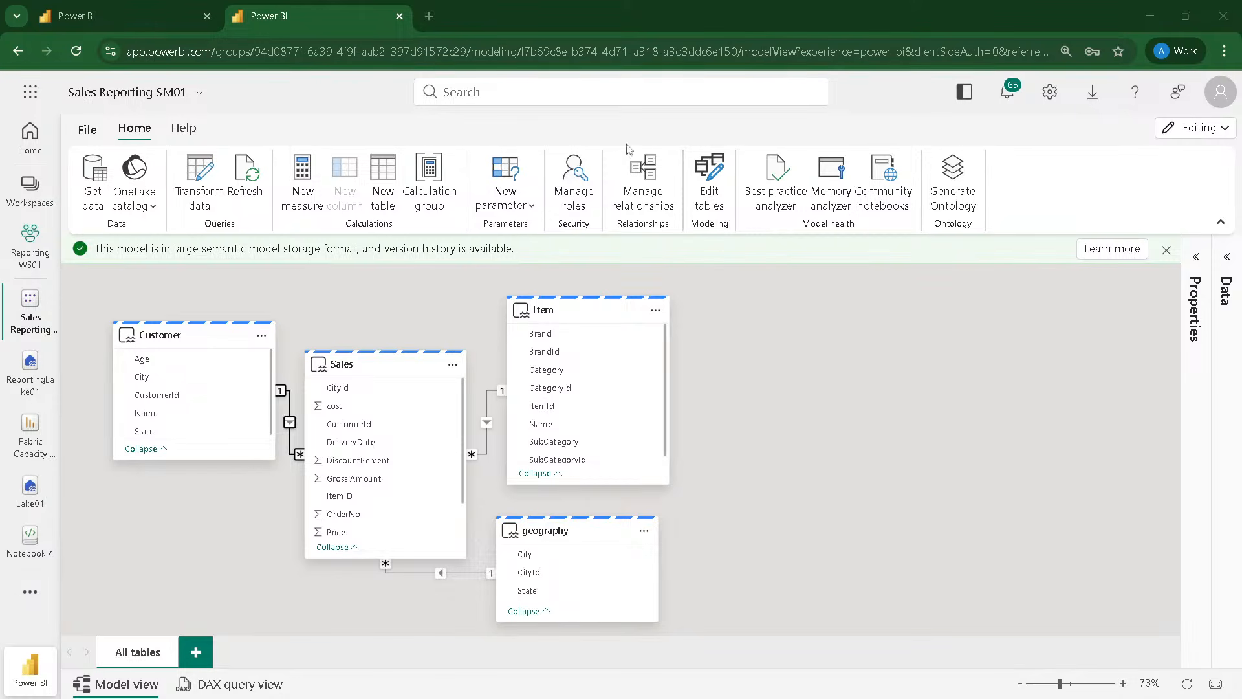
Step: Examine the model's editing modes, including Edit in Desktop, and its file options for reports and version history
click(1191, 132)
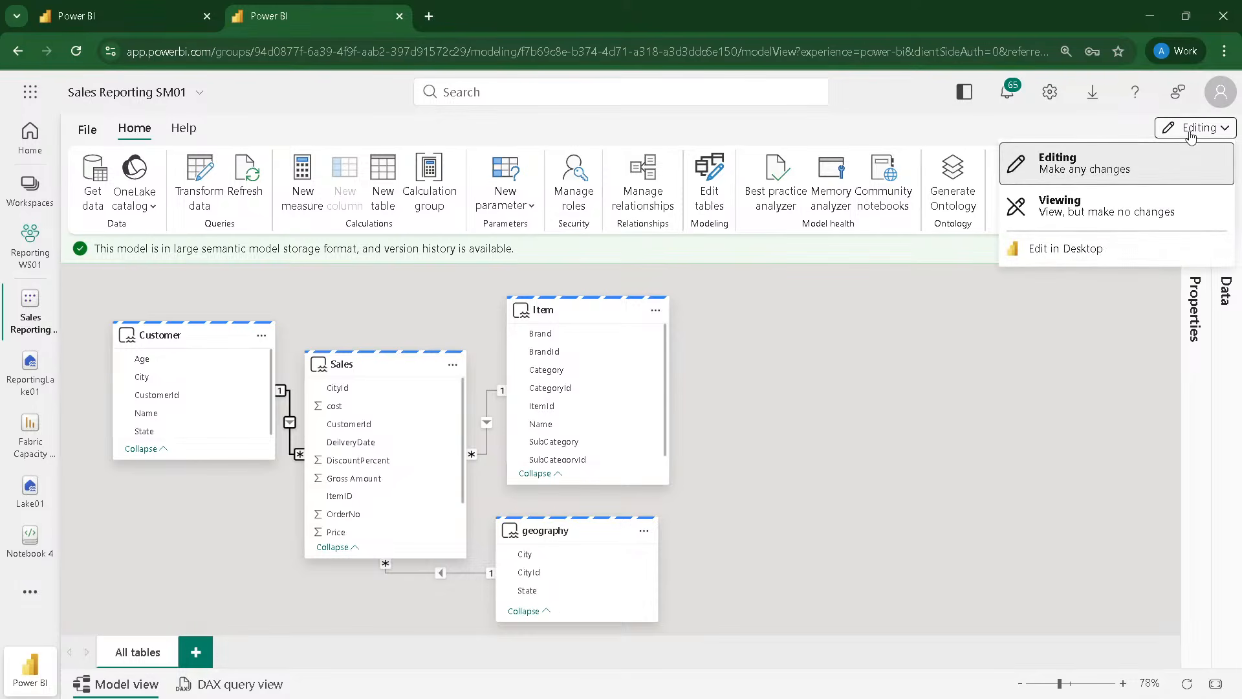
click(1066, 124)
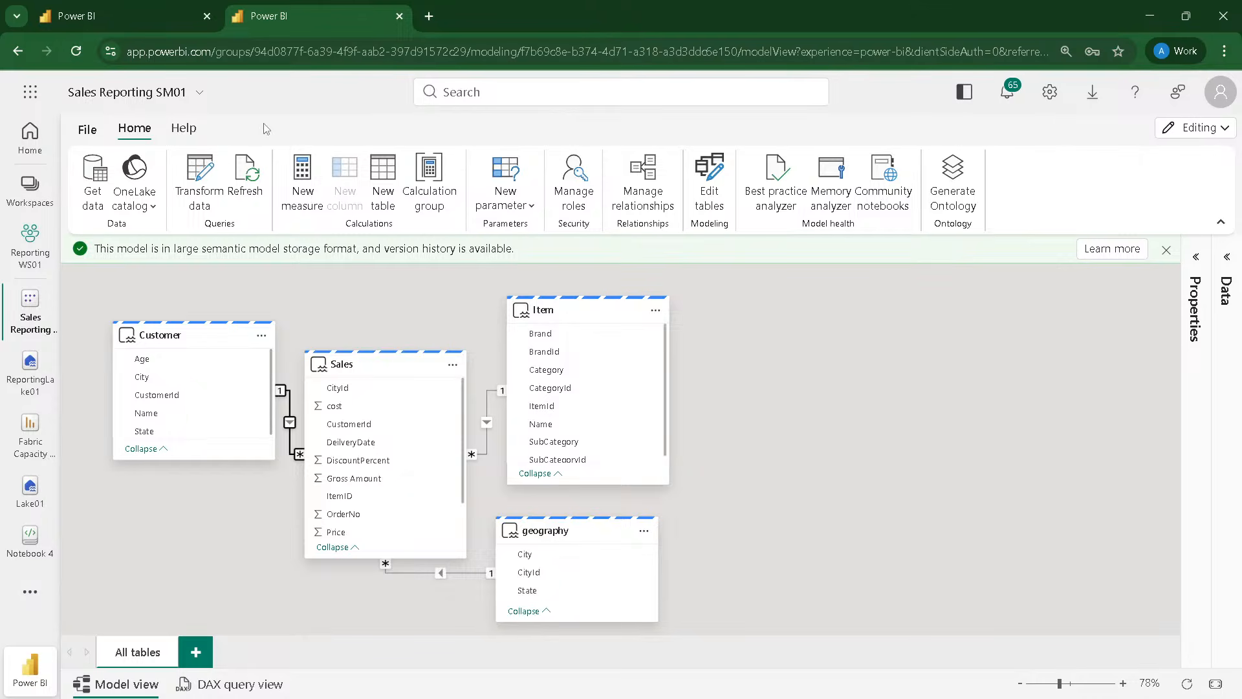
click(88, 130)
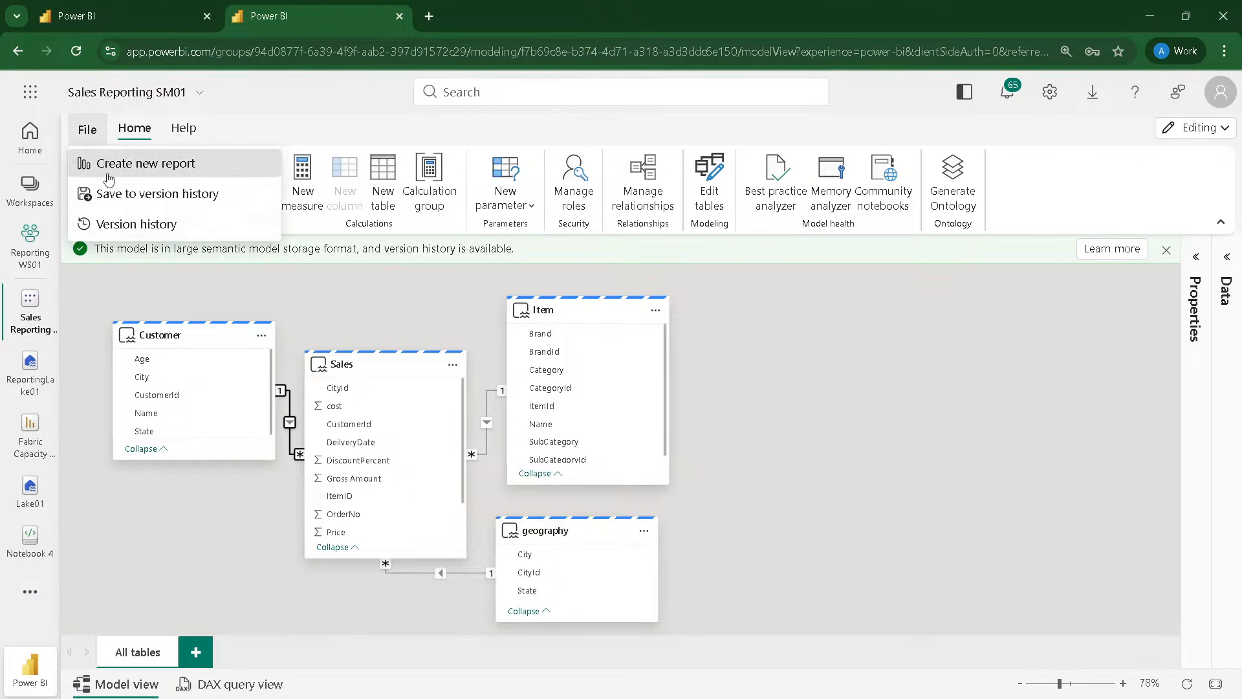
click(261, 128)
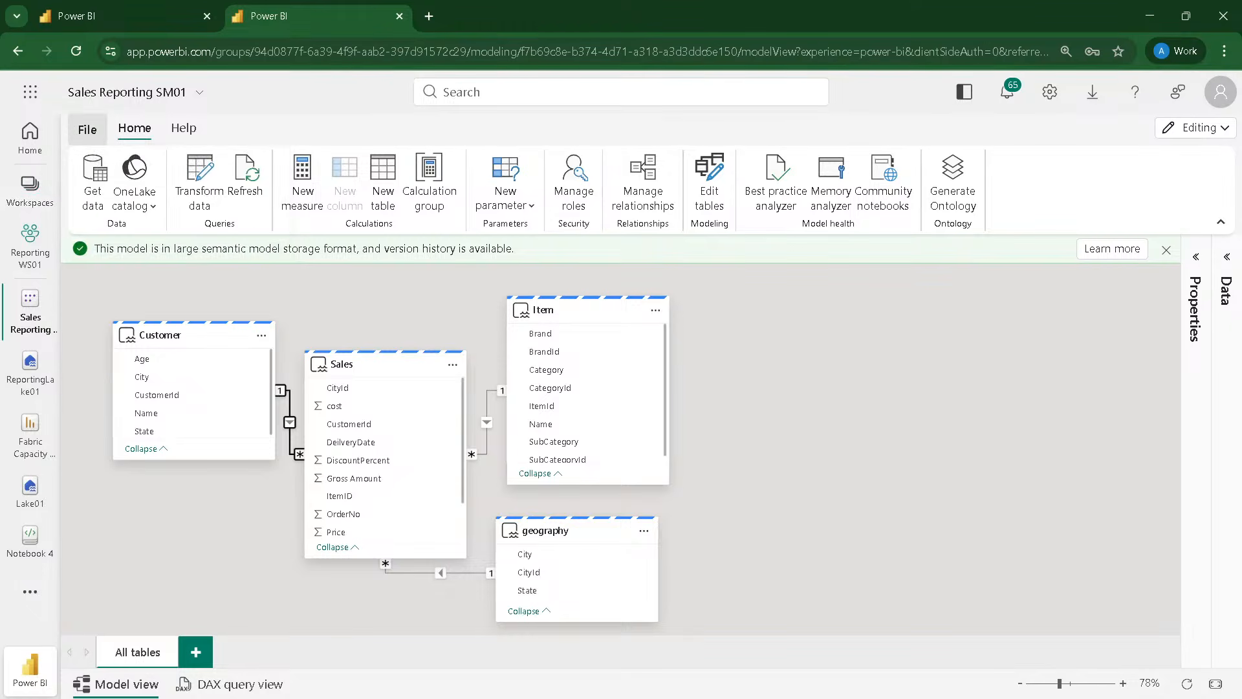
click(1198, 129)
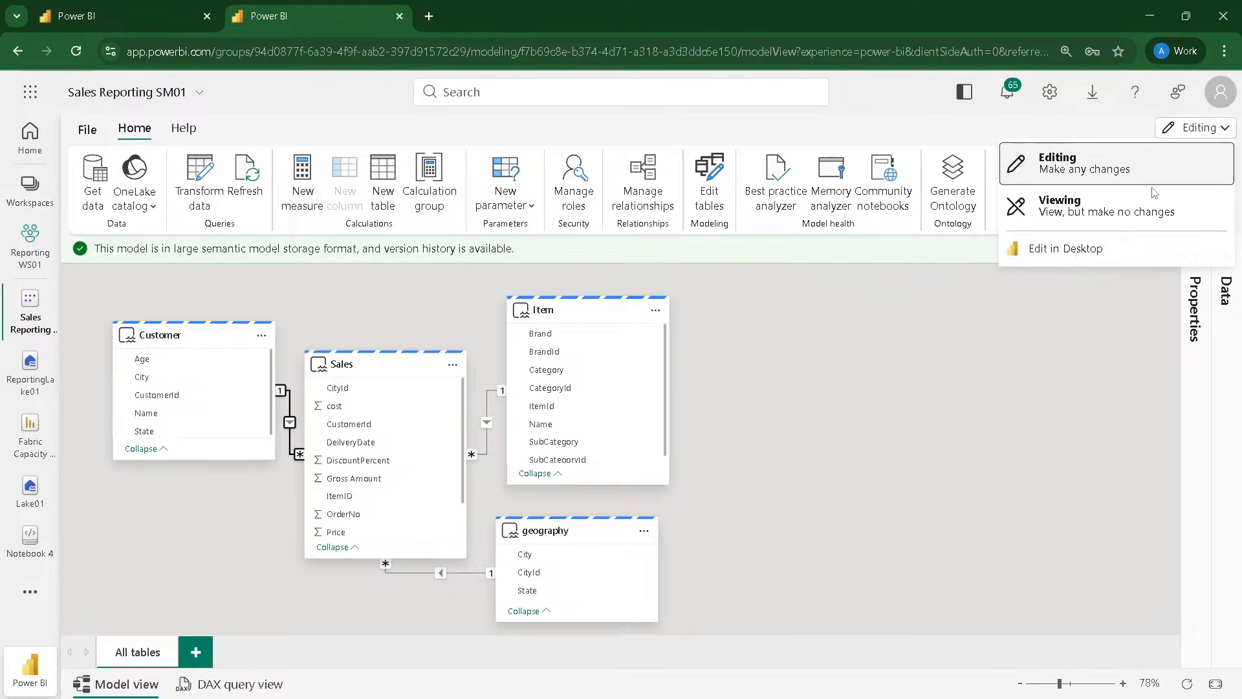
click(872, 115)
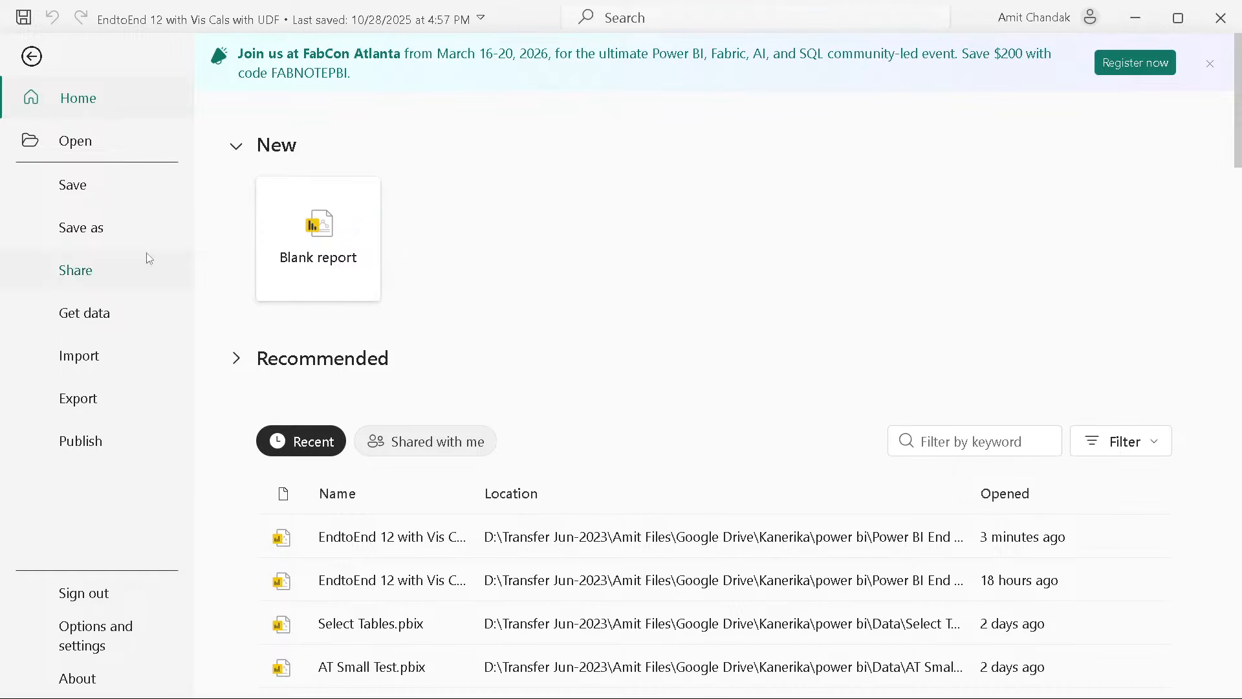
Step: Switch to Power BI Desktop, start a blank report and connect to the WH01 warehouse through OneLake from the OneLake catalog
click(332, 240)
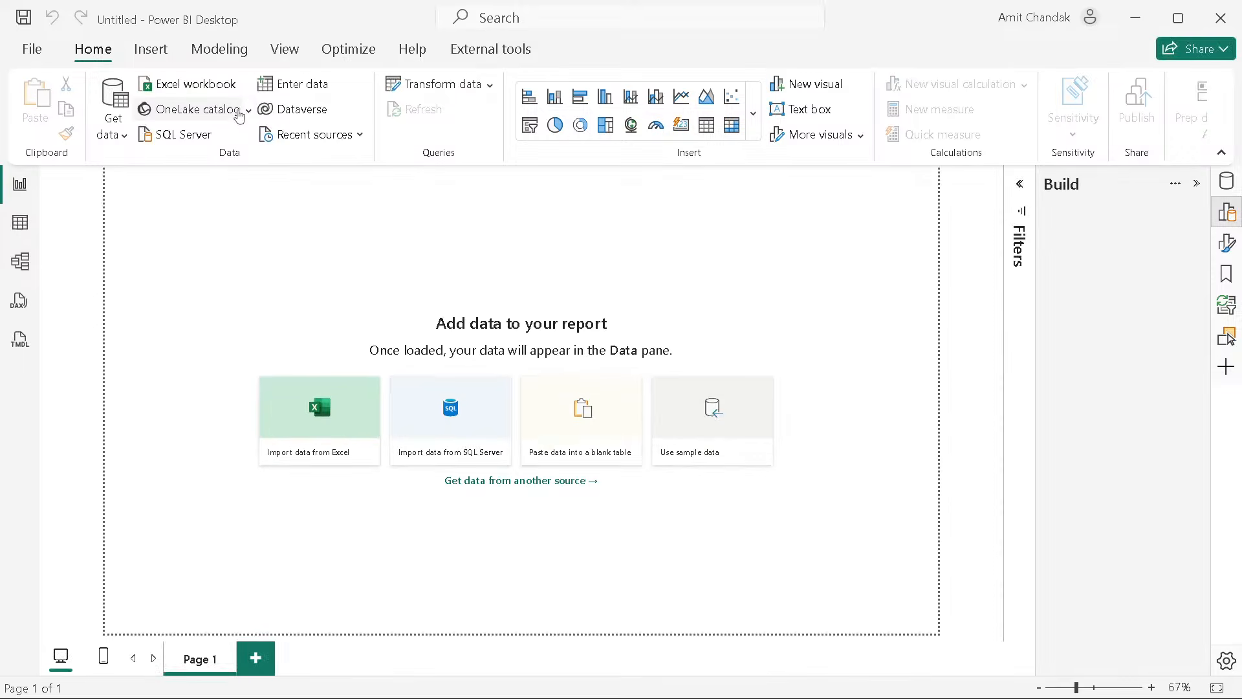
click(240, 116)
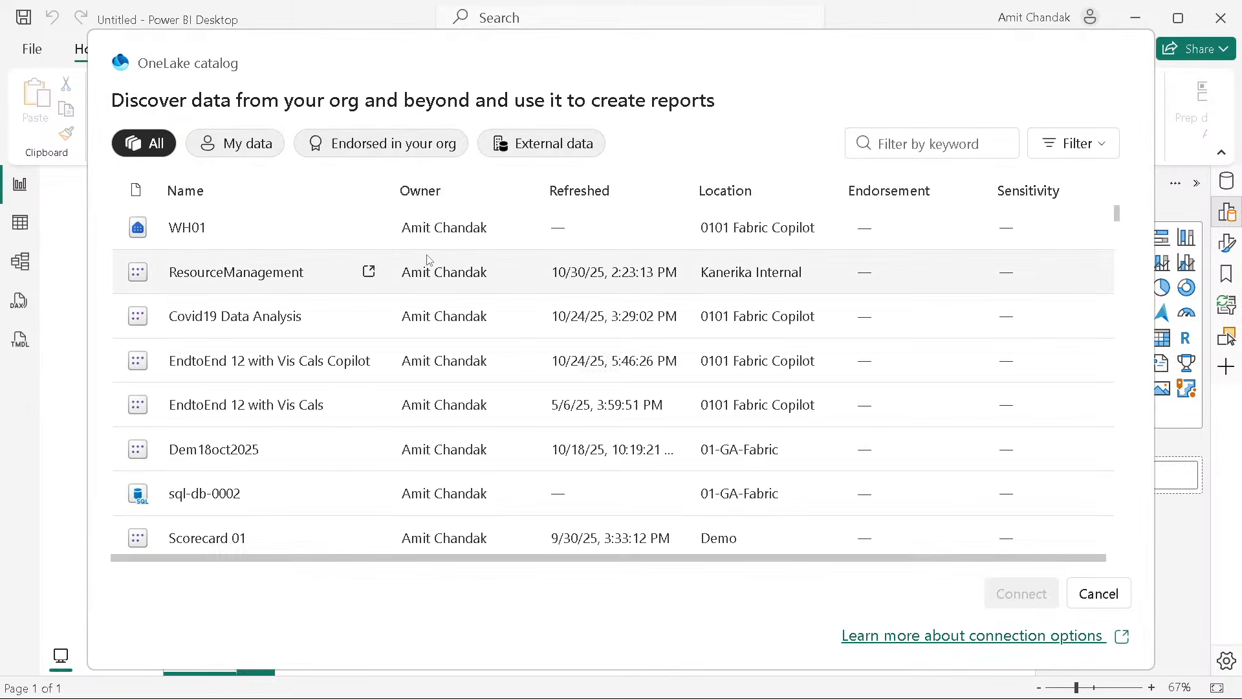
click(191, 226)
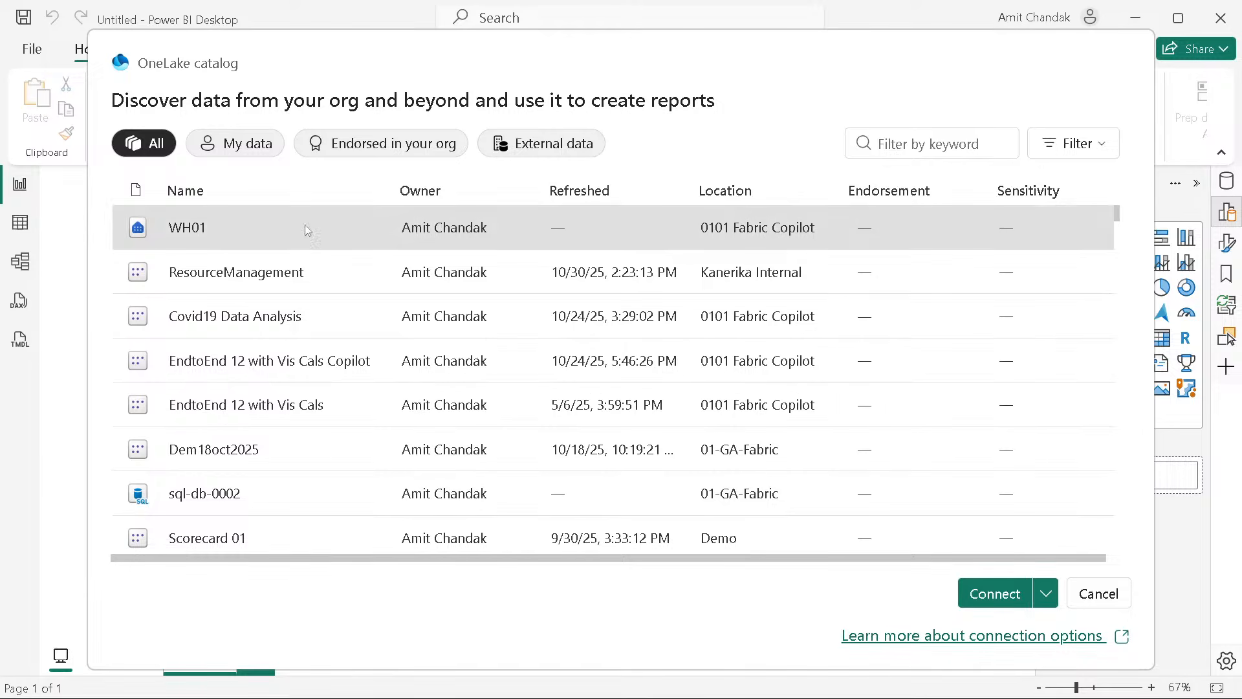
click(1045, 593)
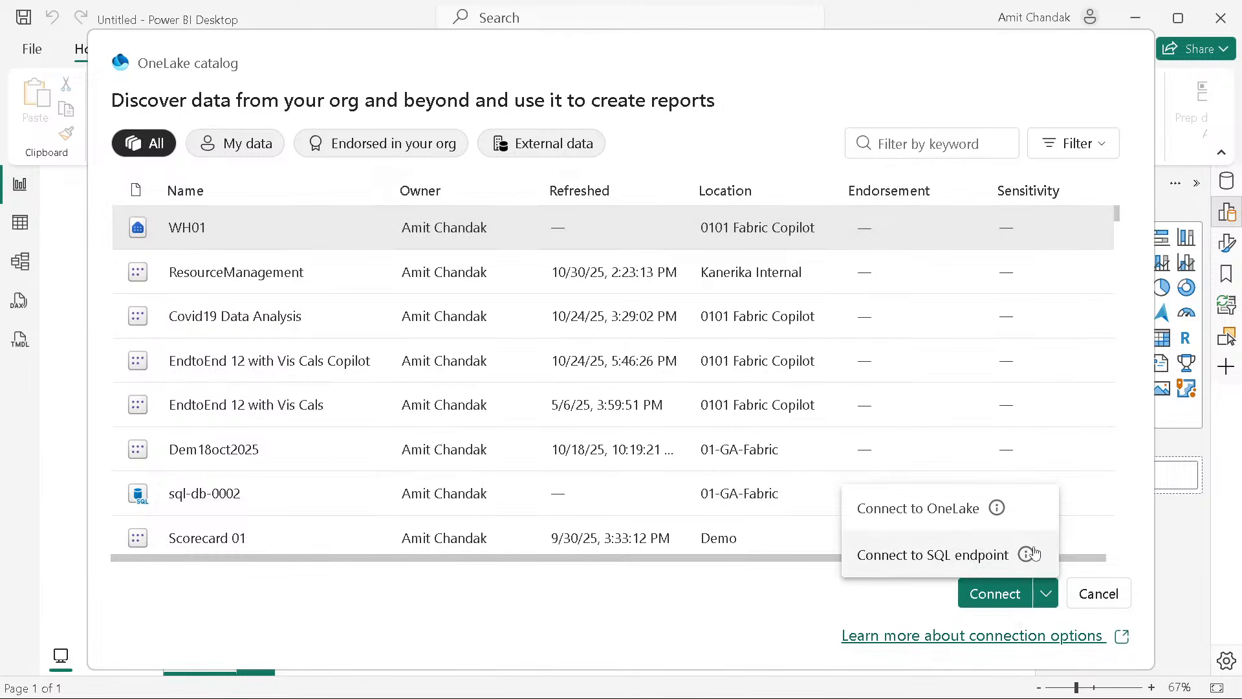
click(915, 509)
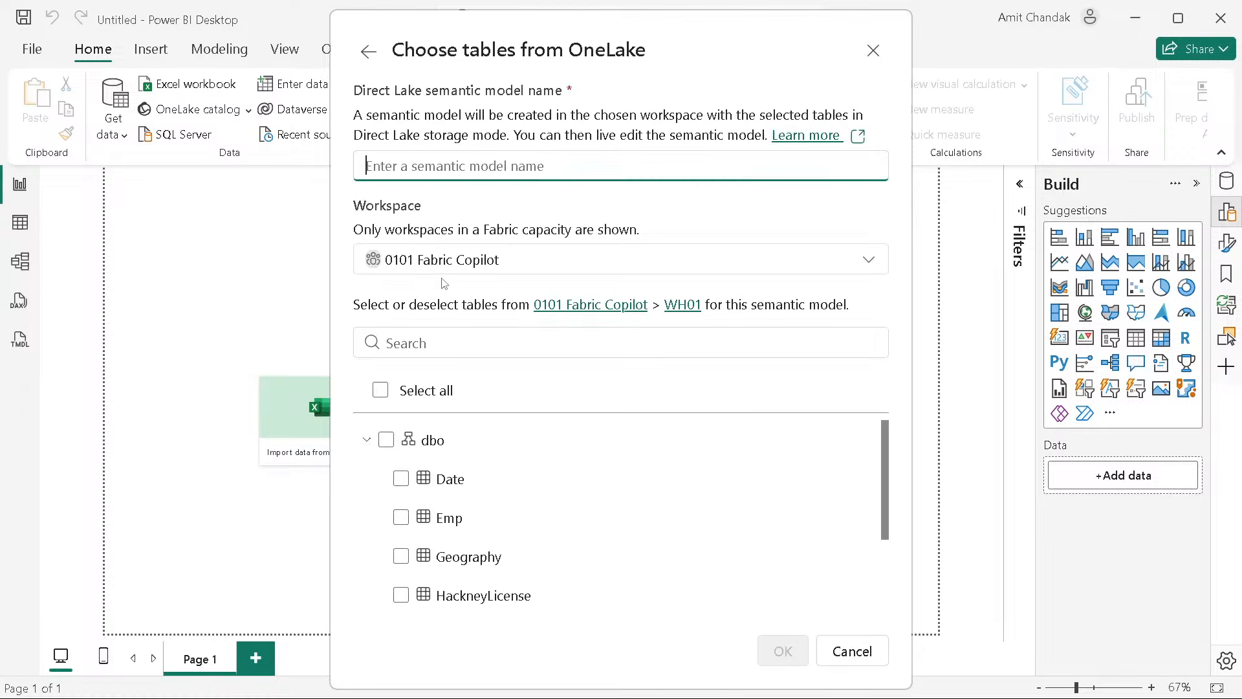
Step: Select the Date, Emp, Geography and Trip tables of the dbo schema for the Direct Lake semantic model
click(401, 479)
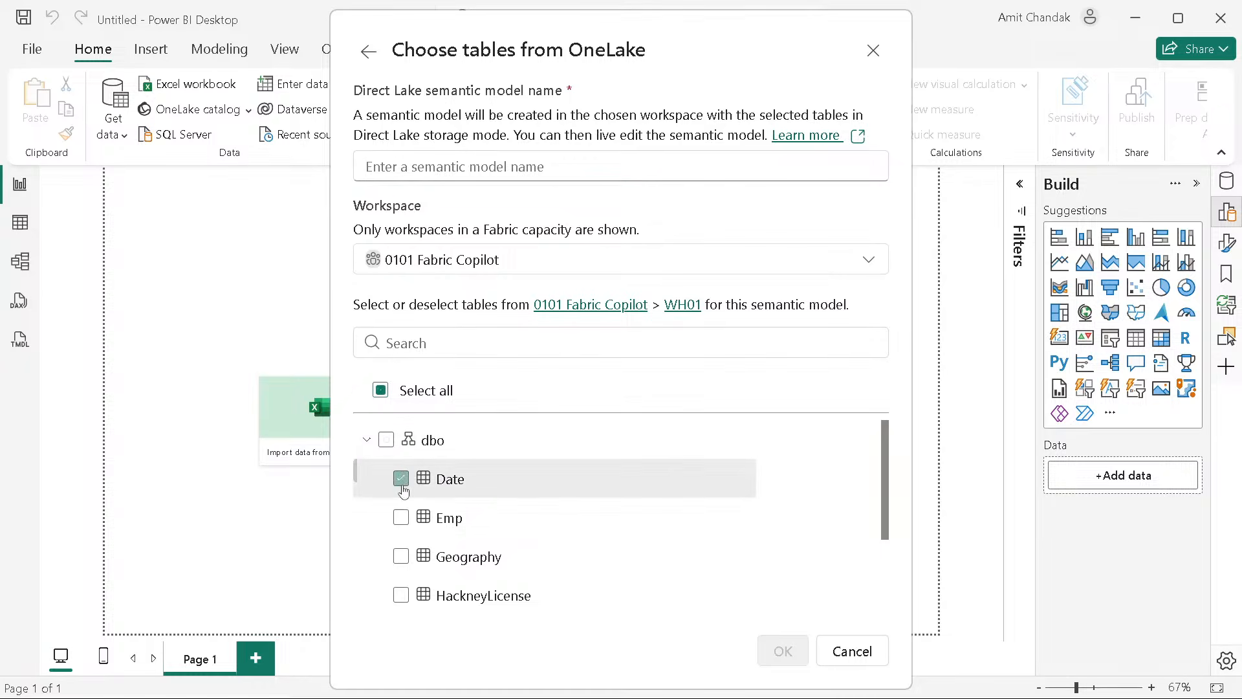
click(401, 557)
scroll(465, 546, down, 2)
scroll(453, 545, down, 3)
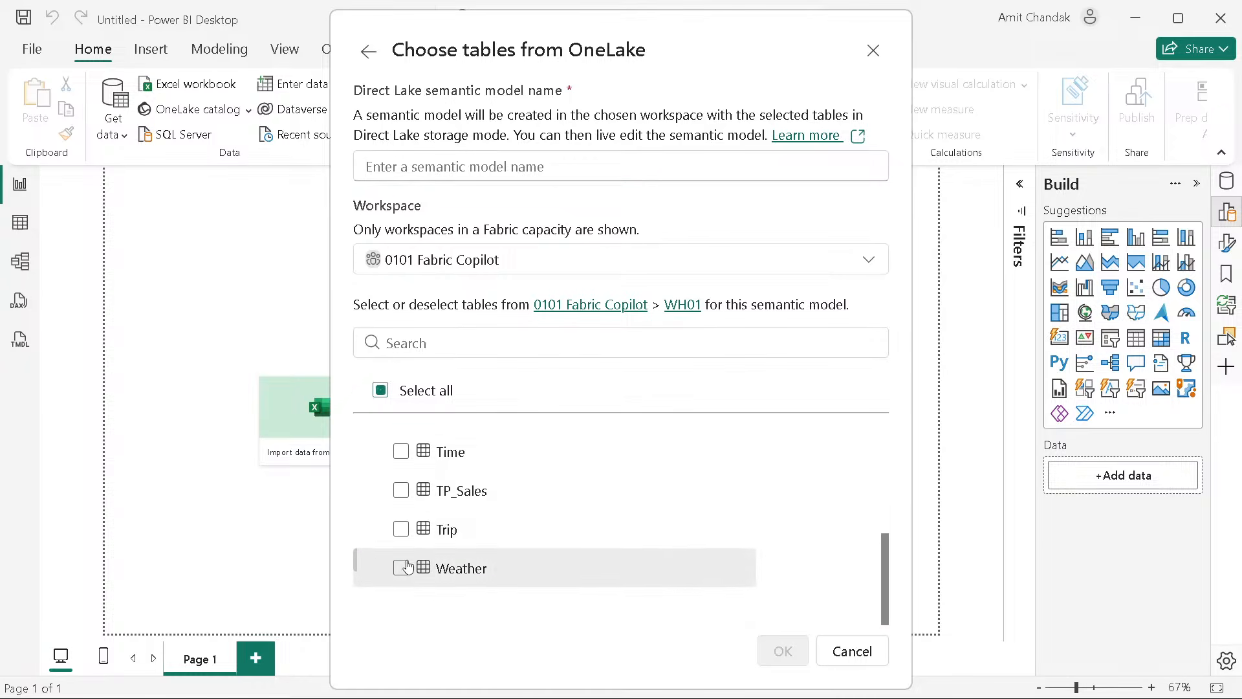
scroll(414, 540, up, 3)
scroll(412, 566, up, 3)
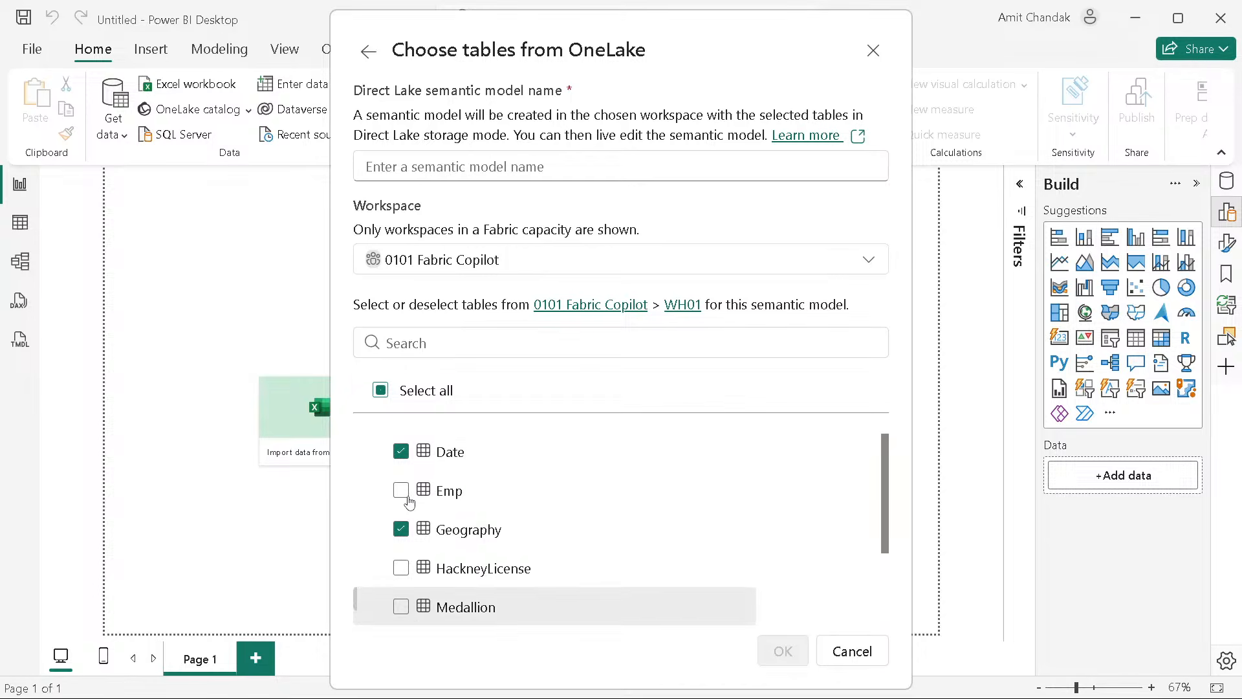
click(399, 517)
scroll(451, 515, down, 5)
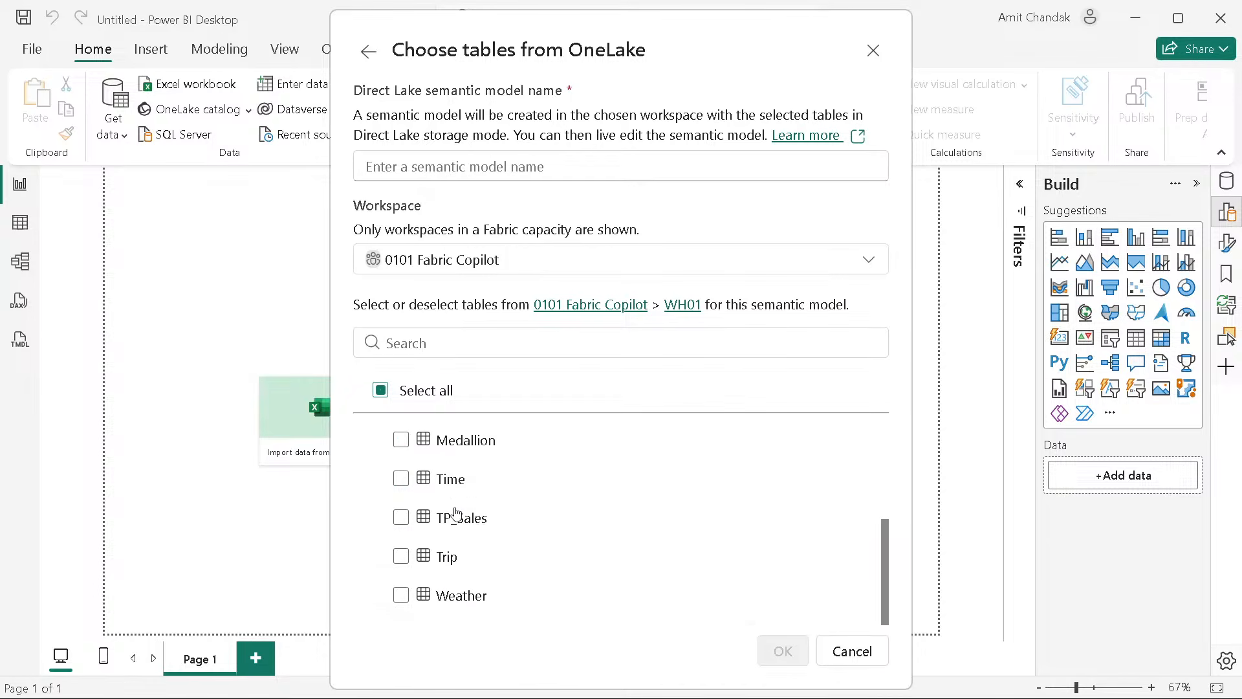
click(401, 529)
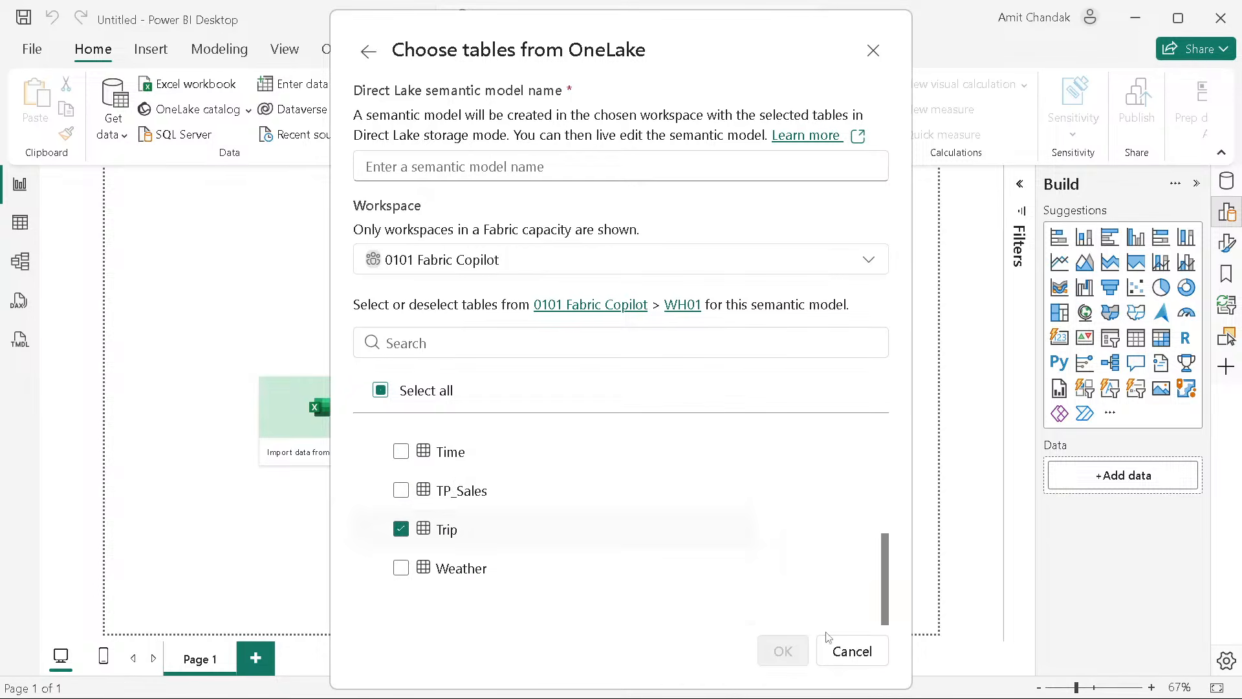
scroll(493, 500, up, 5)
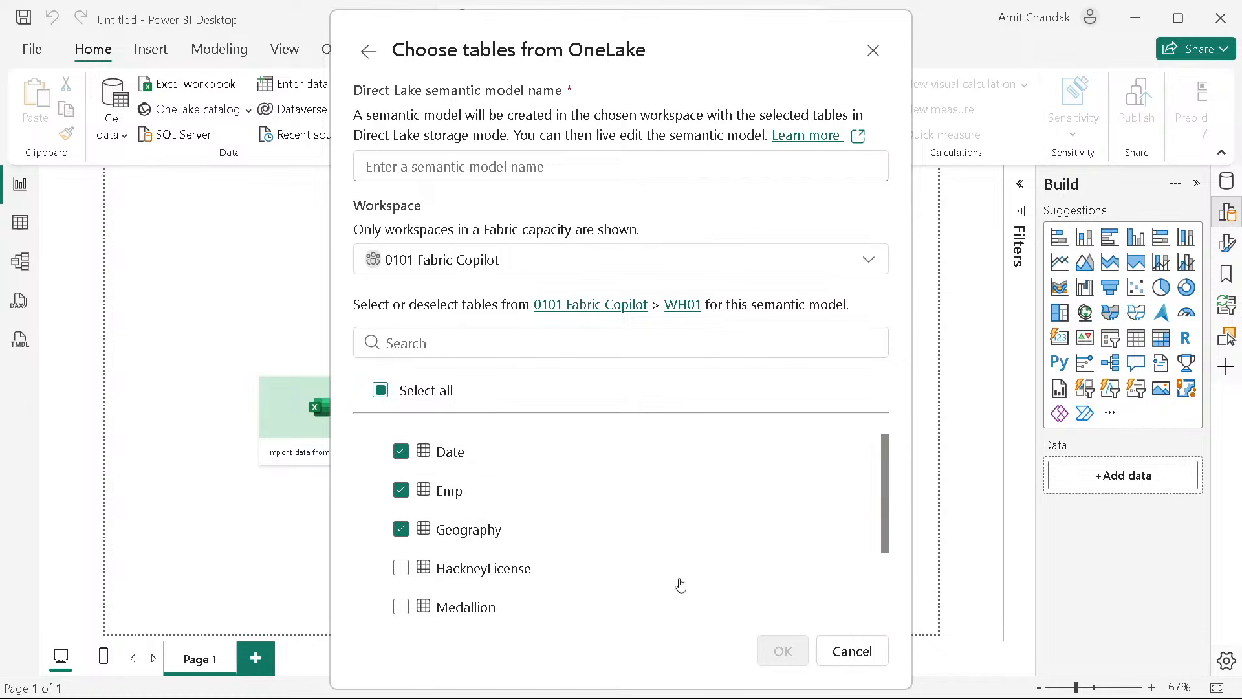
Step: Name the Direct Lake semantic model SM00001 and confirm its creation in the 0101 Fabric Copilot workspace
click(401, 164)
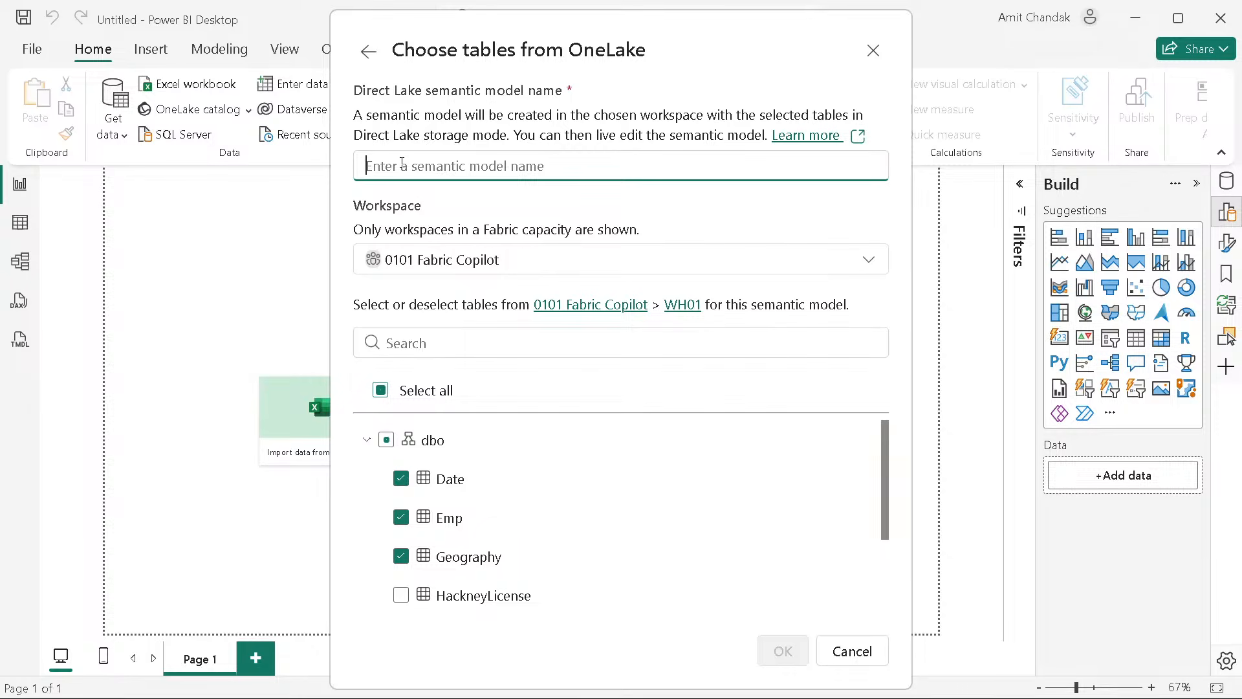
text(SM00001)
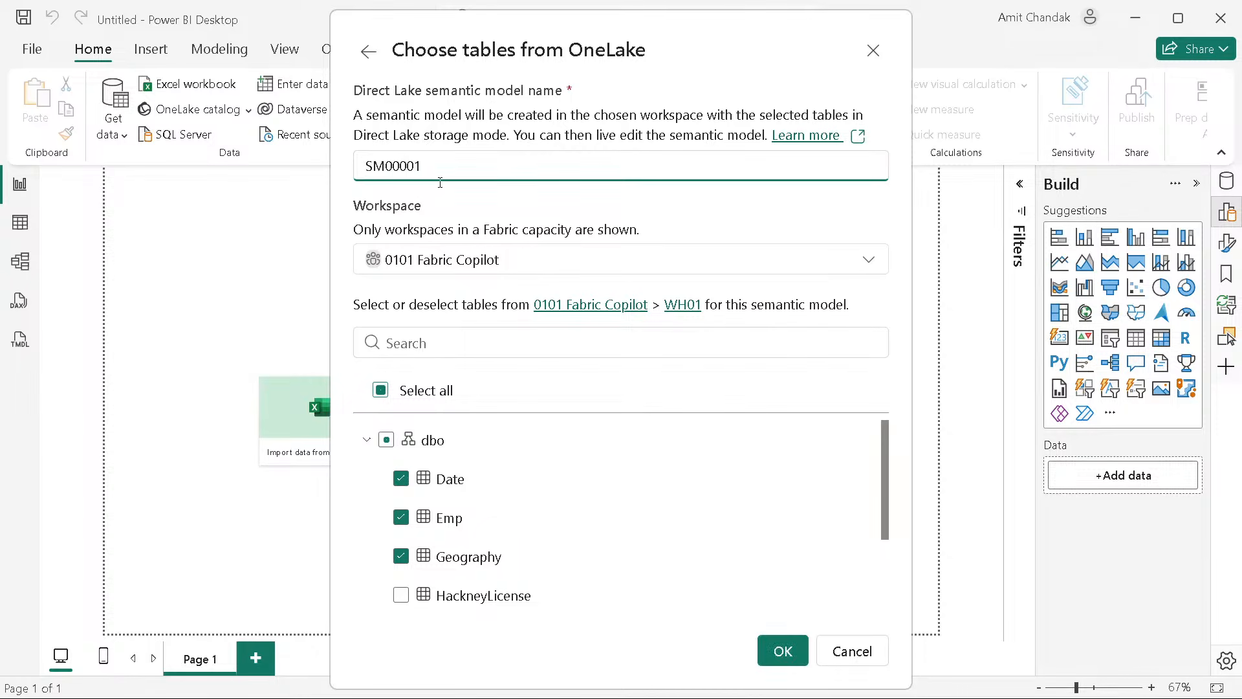
click(773, 651)
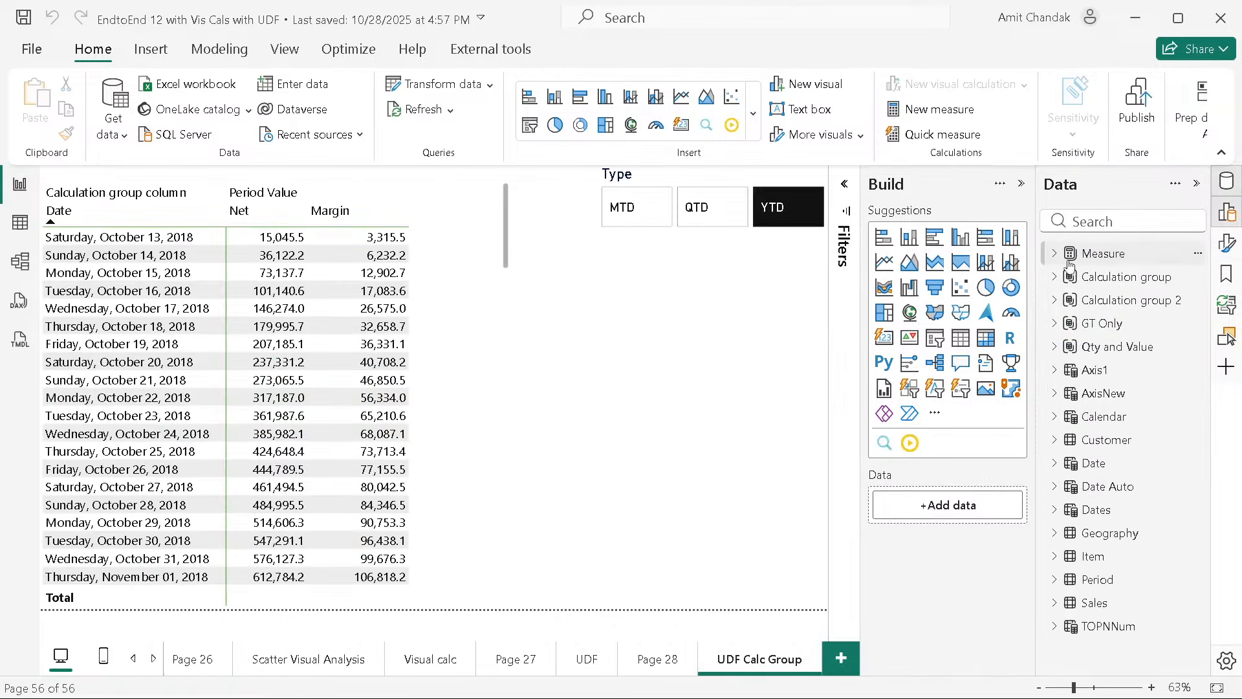
Step: In the EndtoEnd 12 with Vis Cals with UDF report, select the entire DAX formula of the Date table
click(1092, 463)
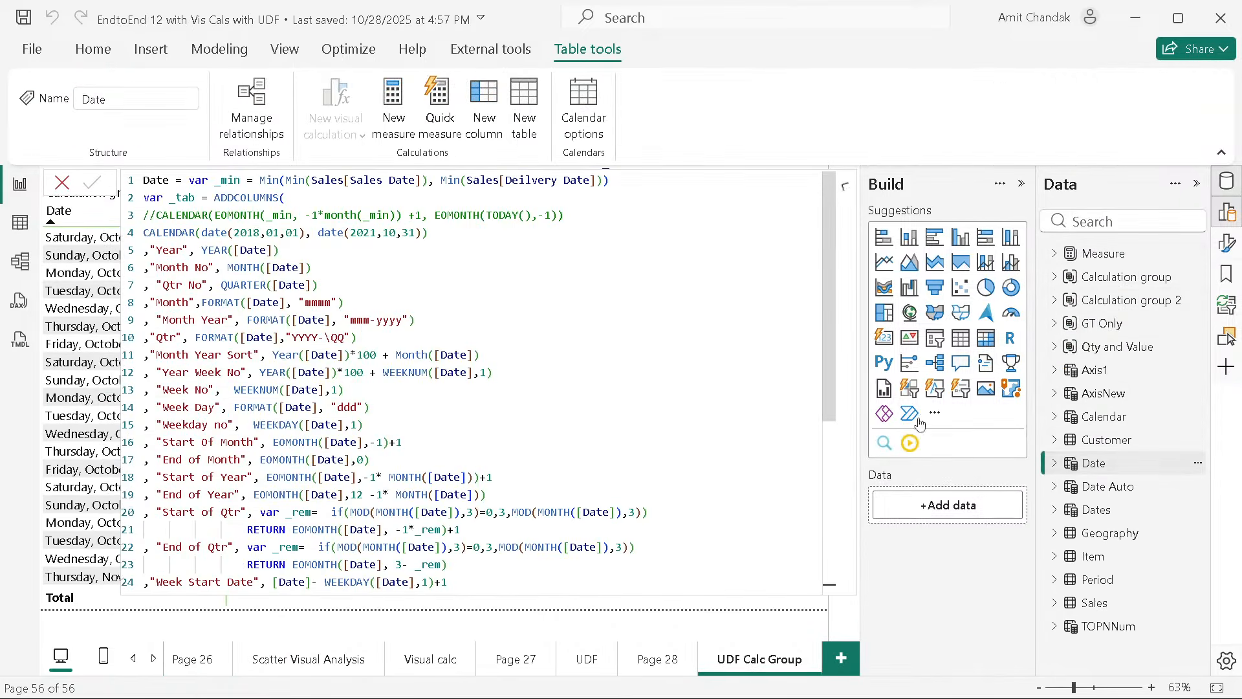
click(417, 276)
key(ctrl+a)
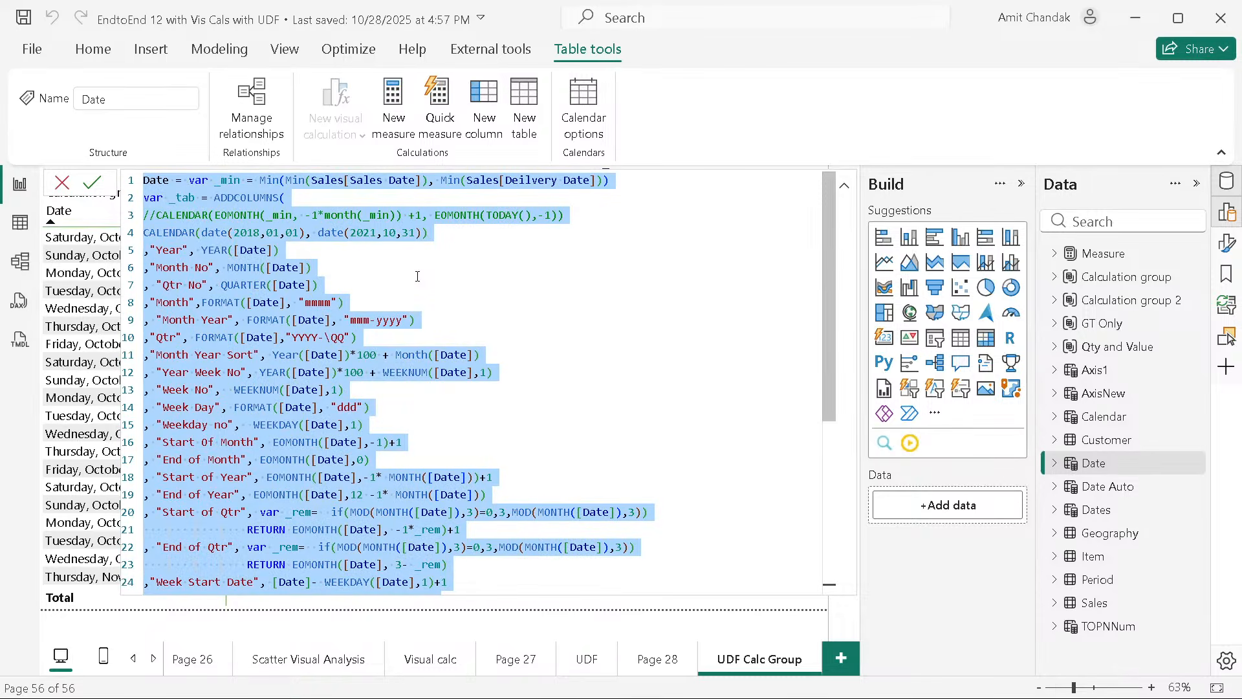
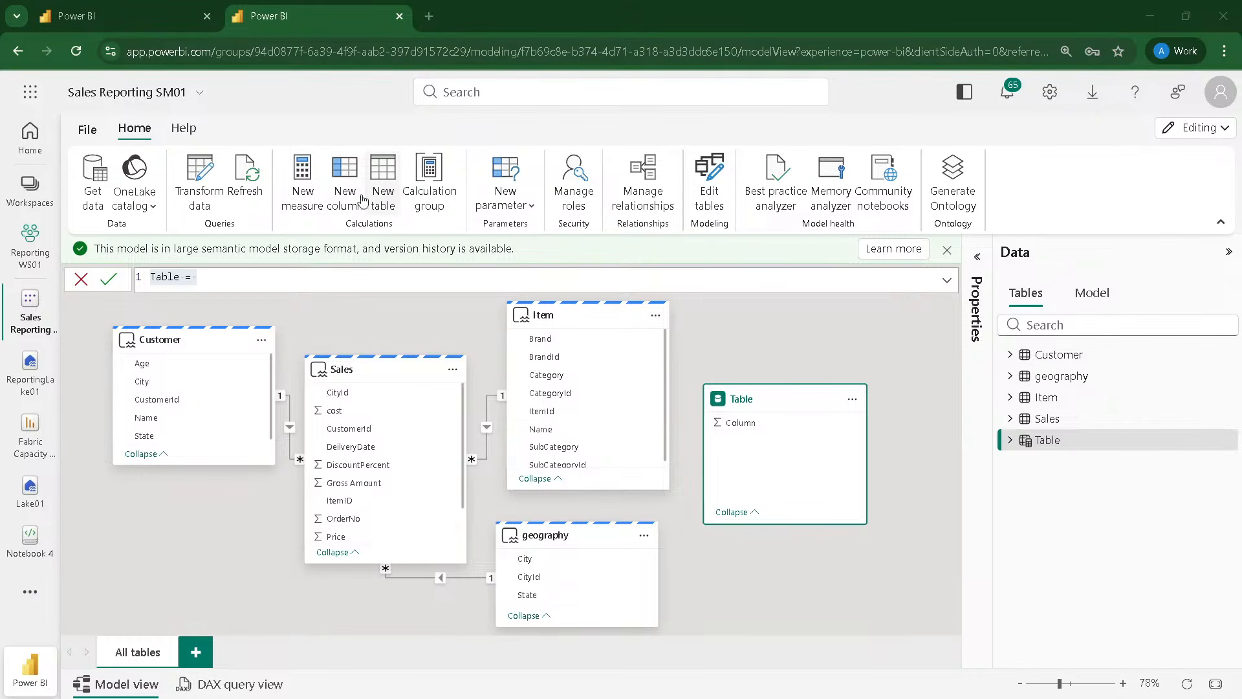
Step: Add a new calculated table to the Sales Reporting SM01 model and paste the copied Date table formula as its definition
click(383, 187)
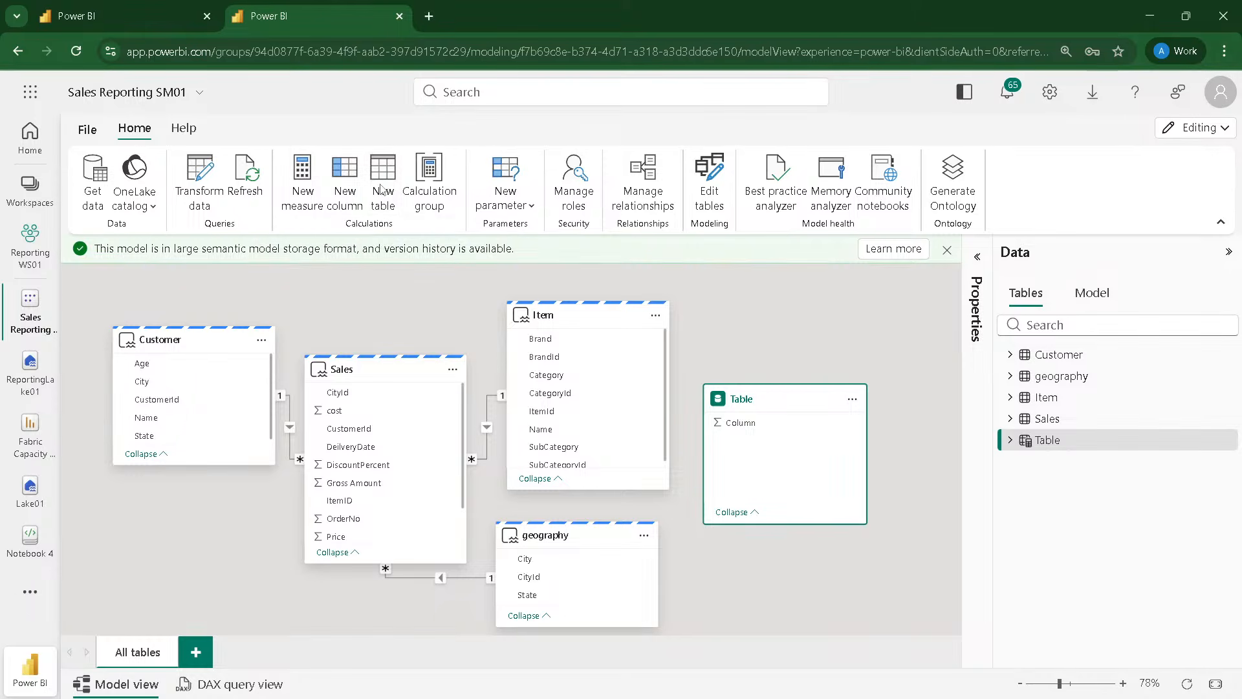
click(379, 198)
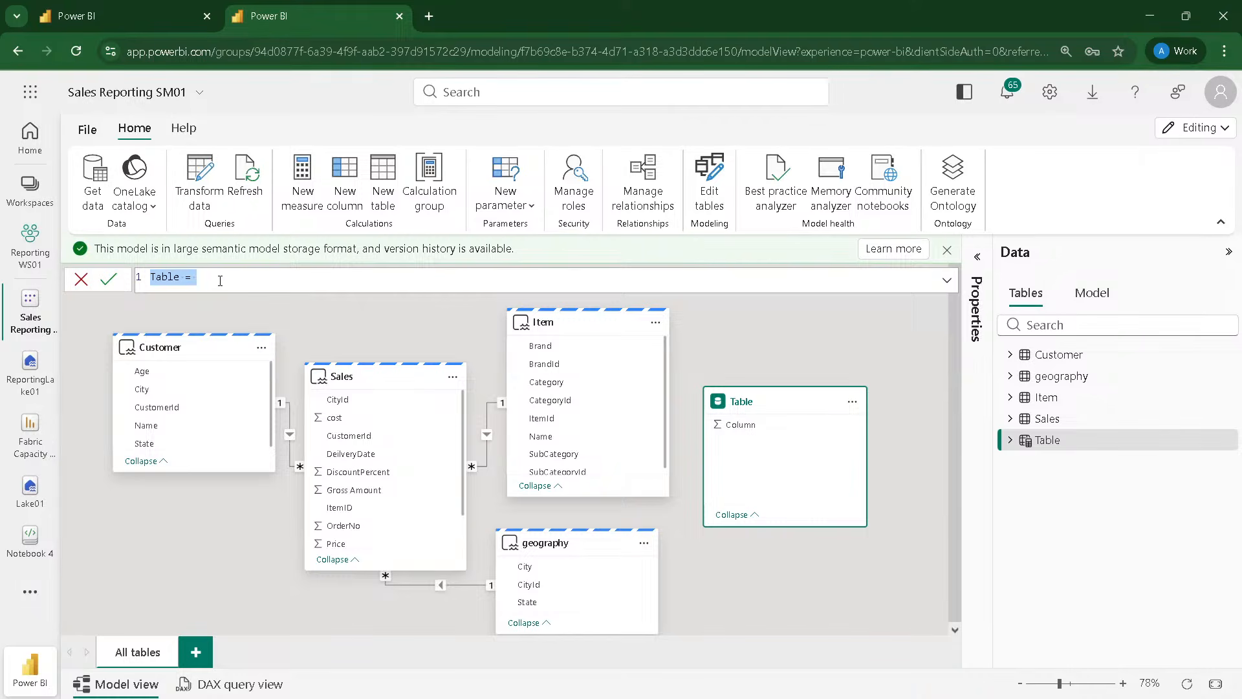
scroll(226, 280, up, 4)
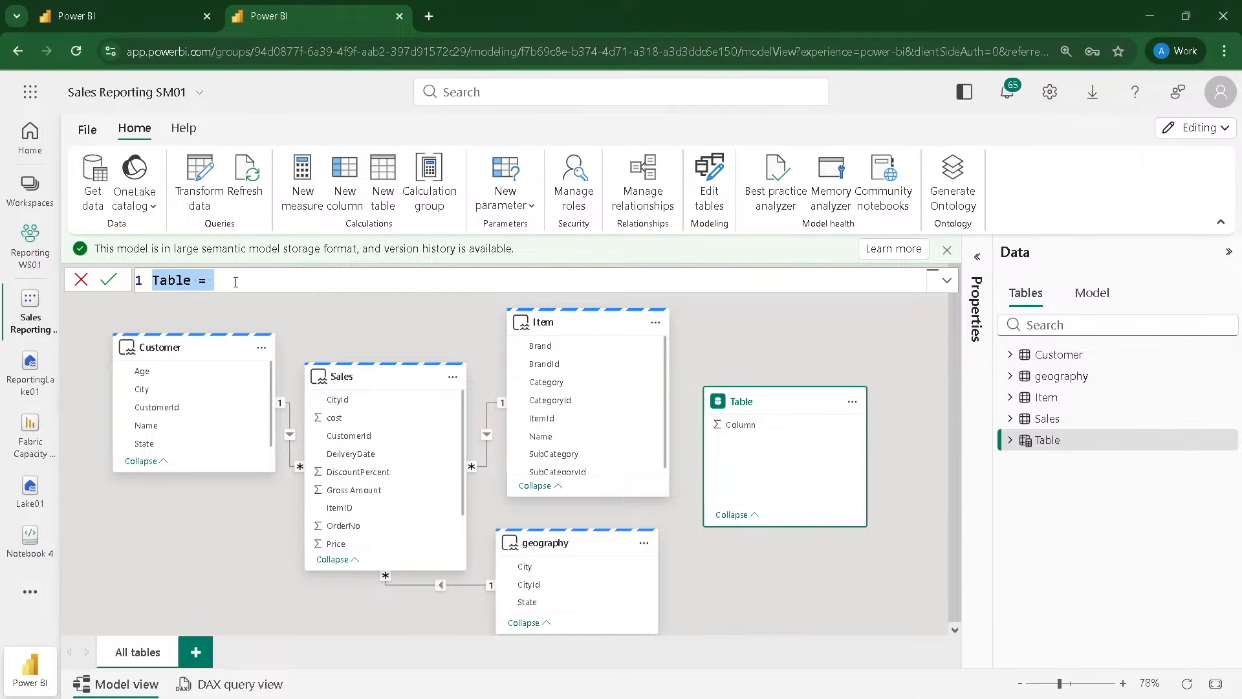
key(ctrl+v)
scroll(392, 328, up, 8)
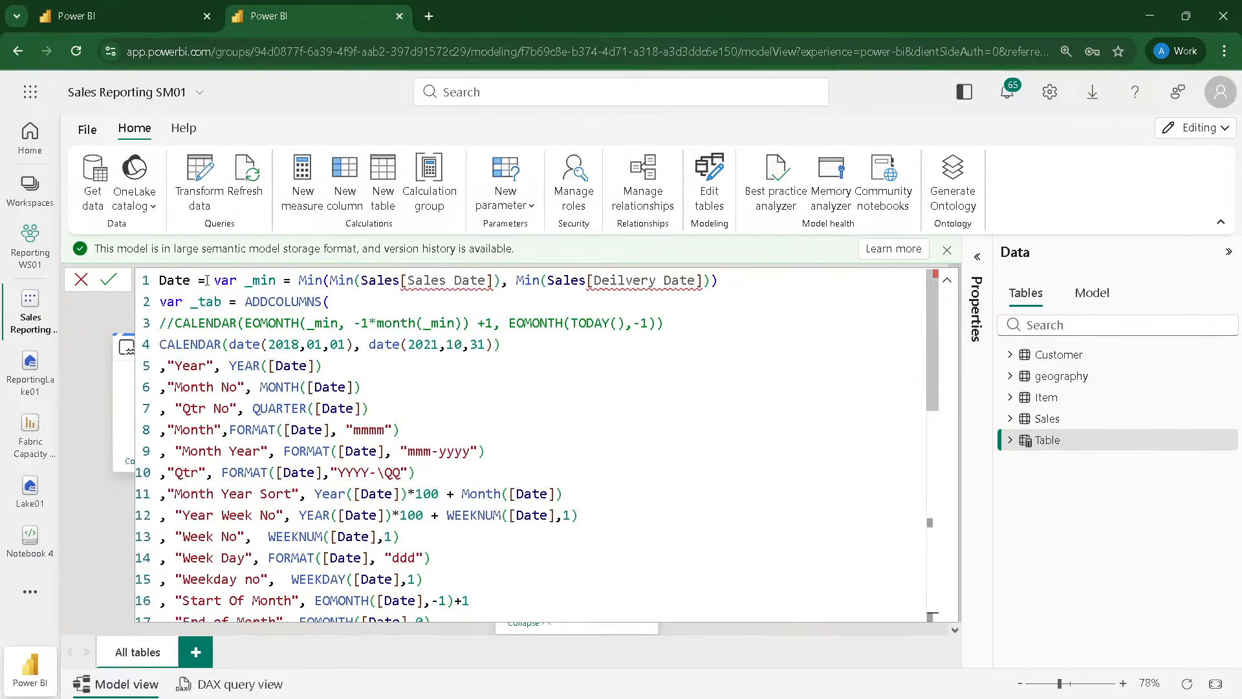
Step: Delete the _min variable declaration from the first line of the Date formula, leaving "Date =" there
drag(207, 280, 728, 284)
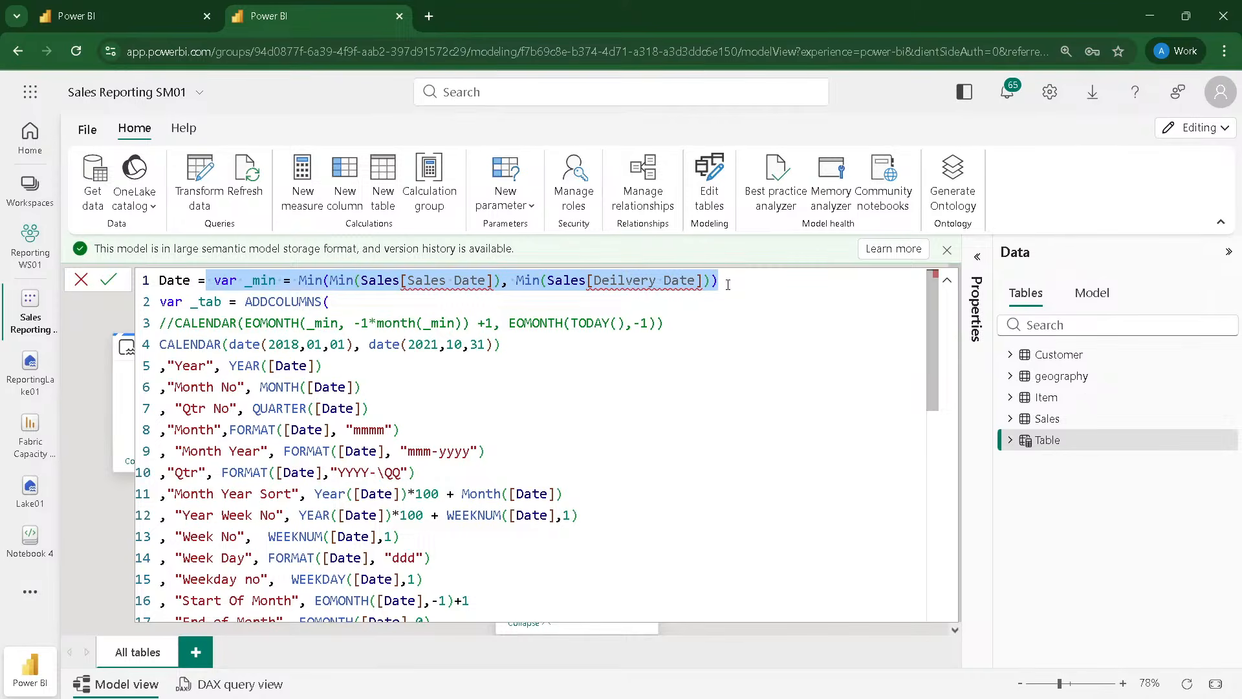
key(BackSpace)
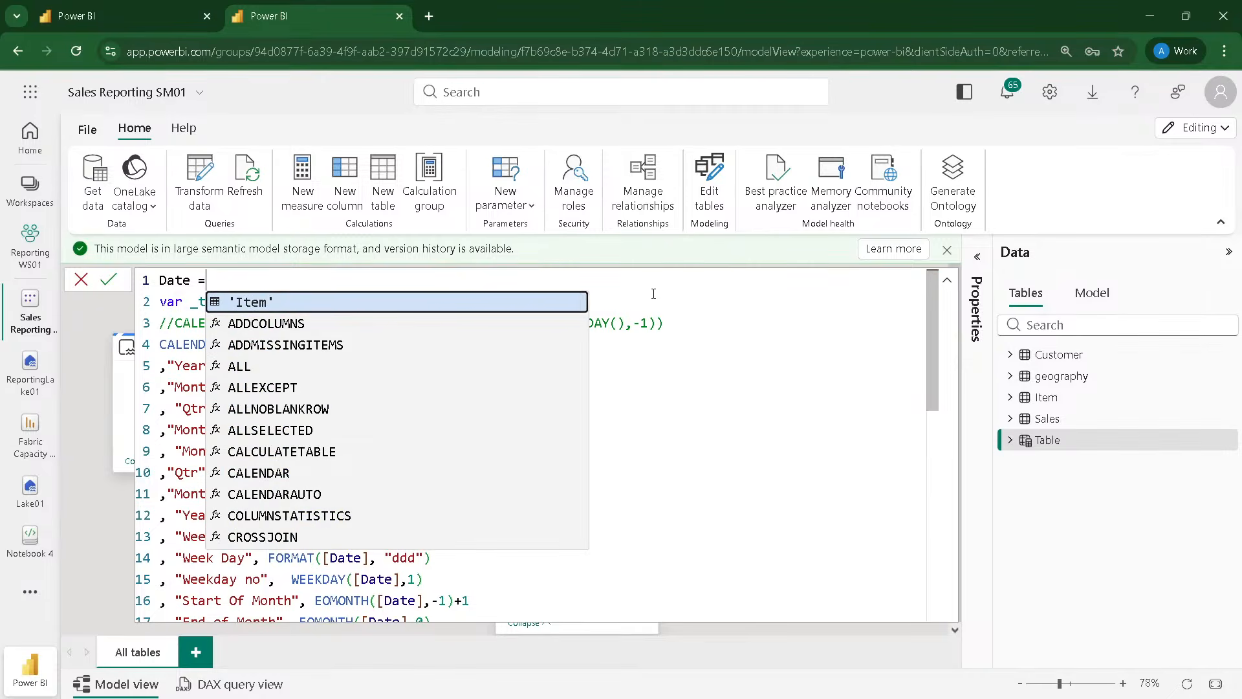
click(683, 295)
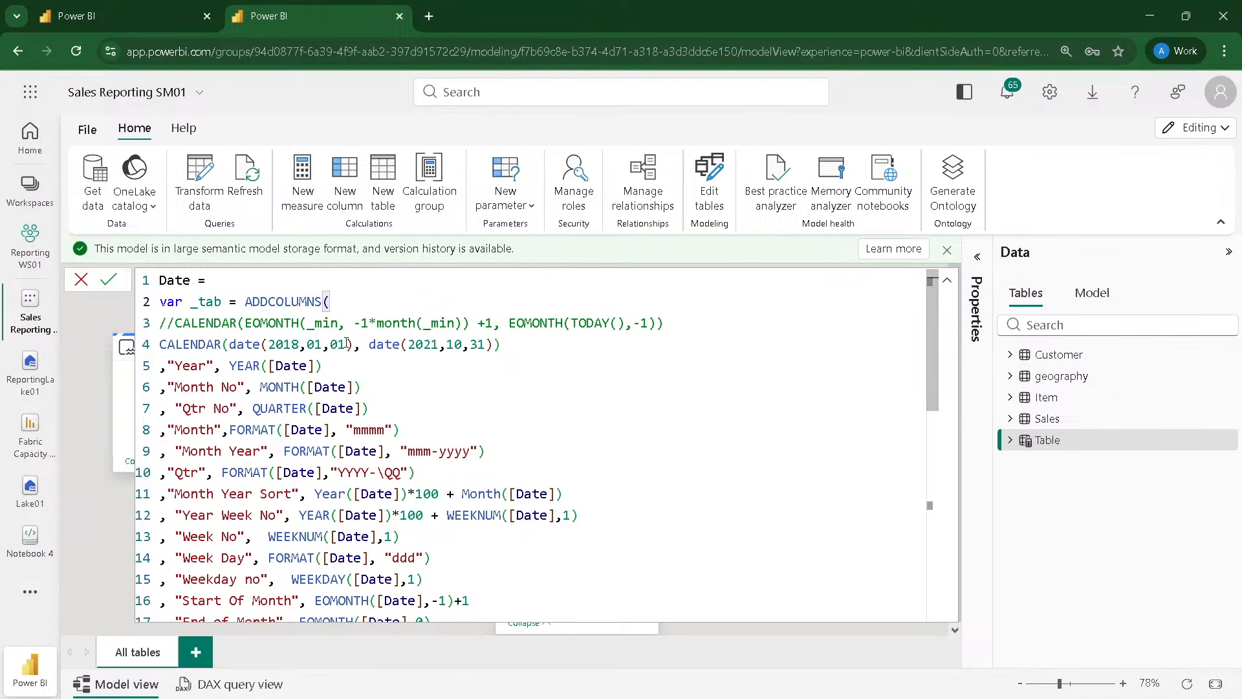
Step: Examine the CALENDAR date range and the ADDCOLUMNS function that wraps it in the Date formula
double_click(198, 345)
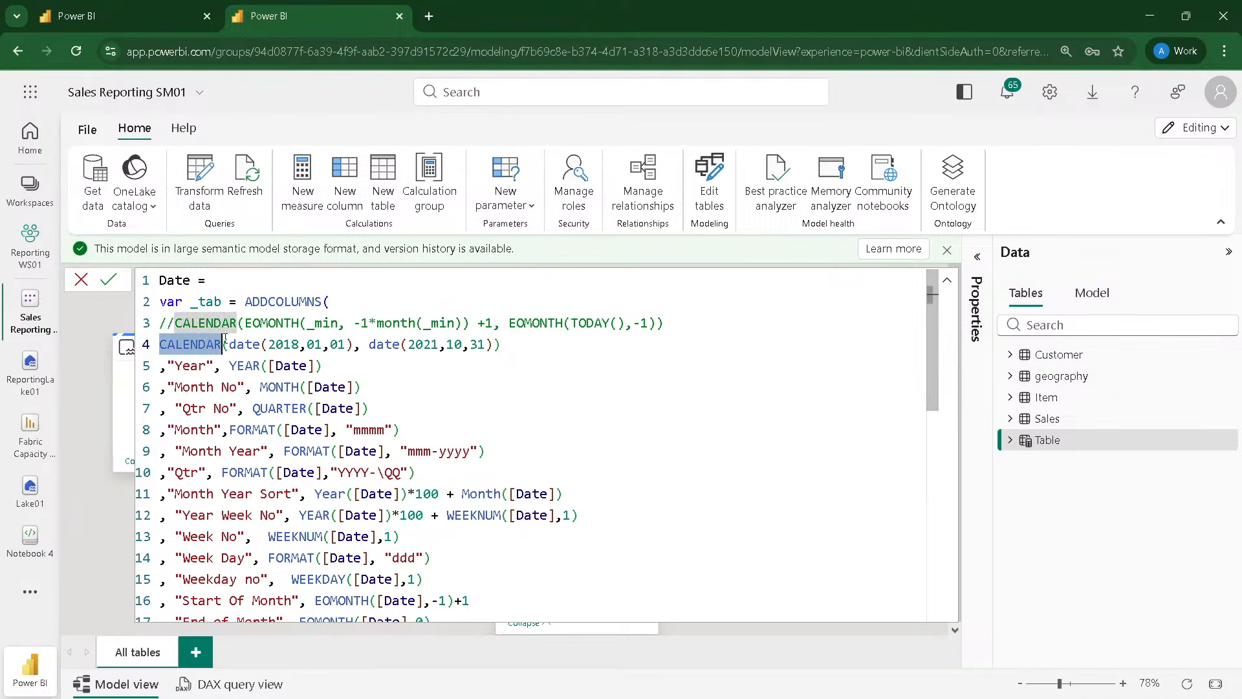
click(354, 344)
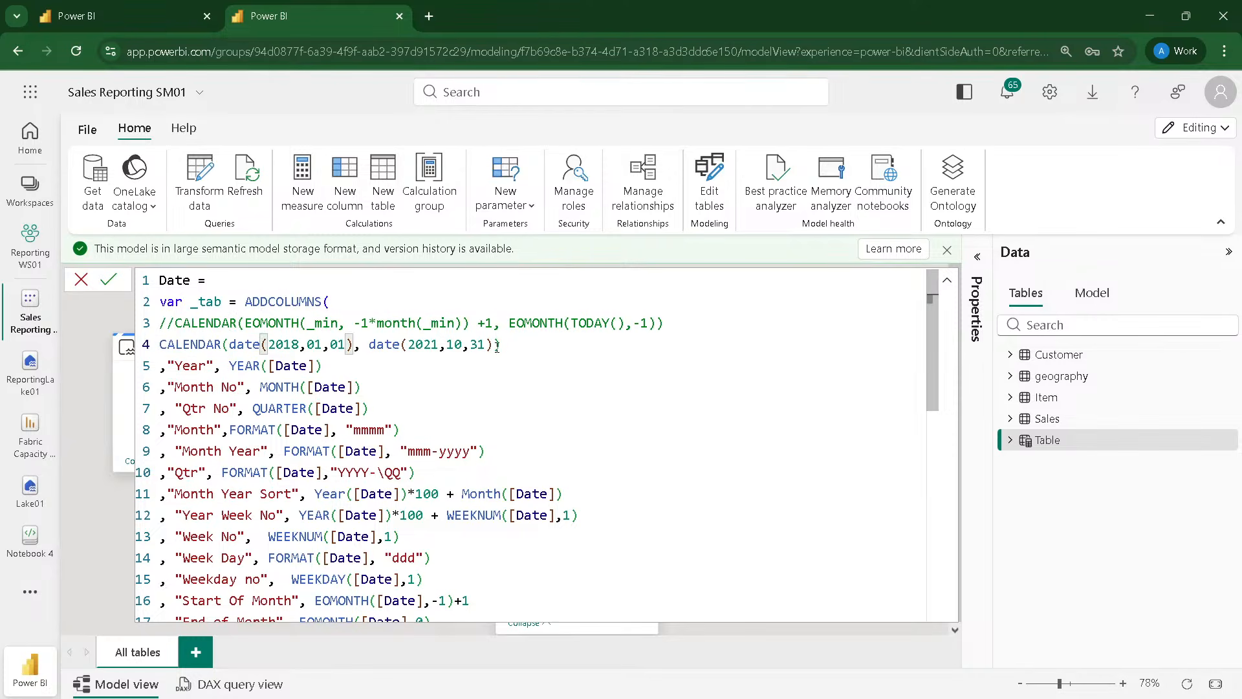
drag(495, 344, 361, 344)
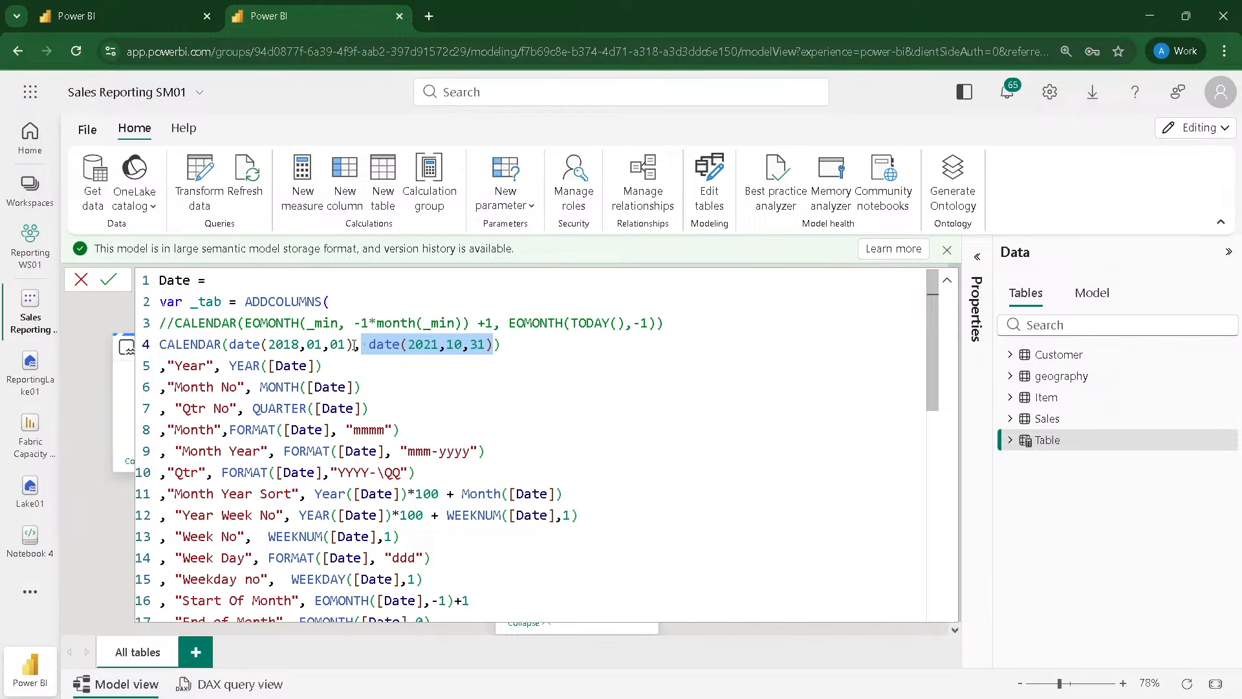
double_click(299, 301)
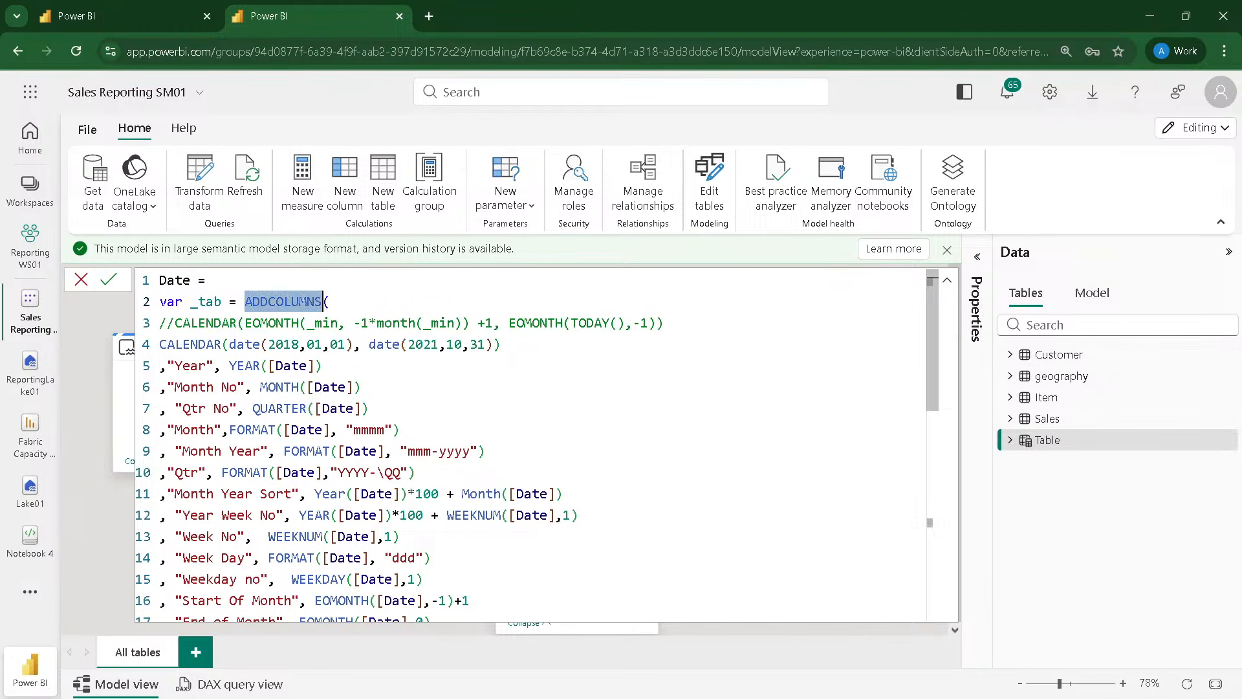
click(330, 301)
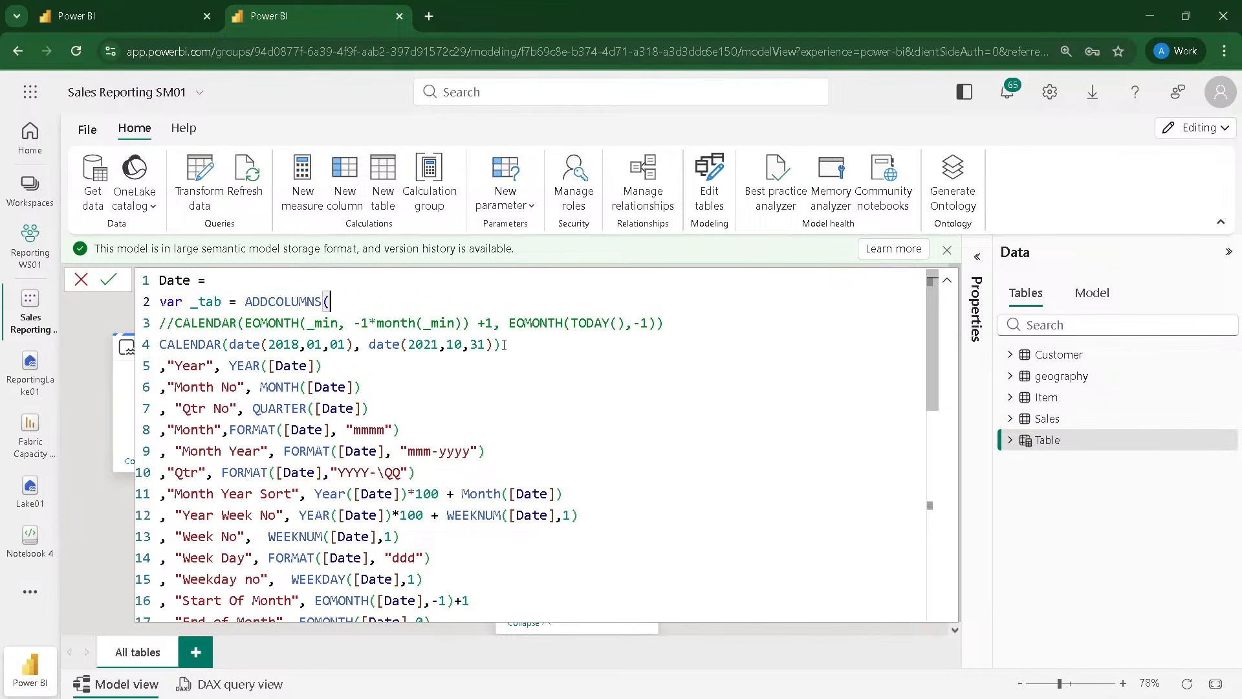
drag(501, 344, 159, 346)
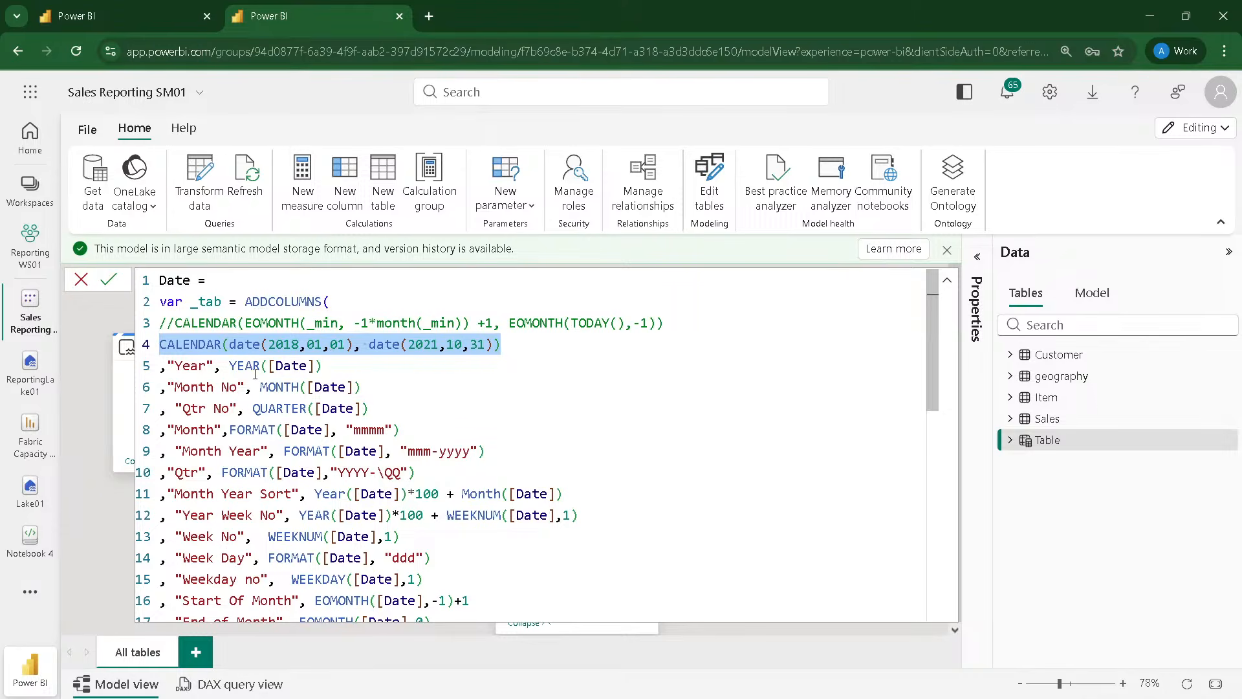
Step: Review the columns defined in the Date formula and trace the _tab variable to the ADDCOLUMNS call after Return
scroll(255, 374, down, 7)
scroll(255, 374, down, 1)
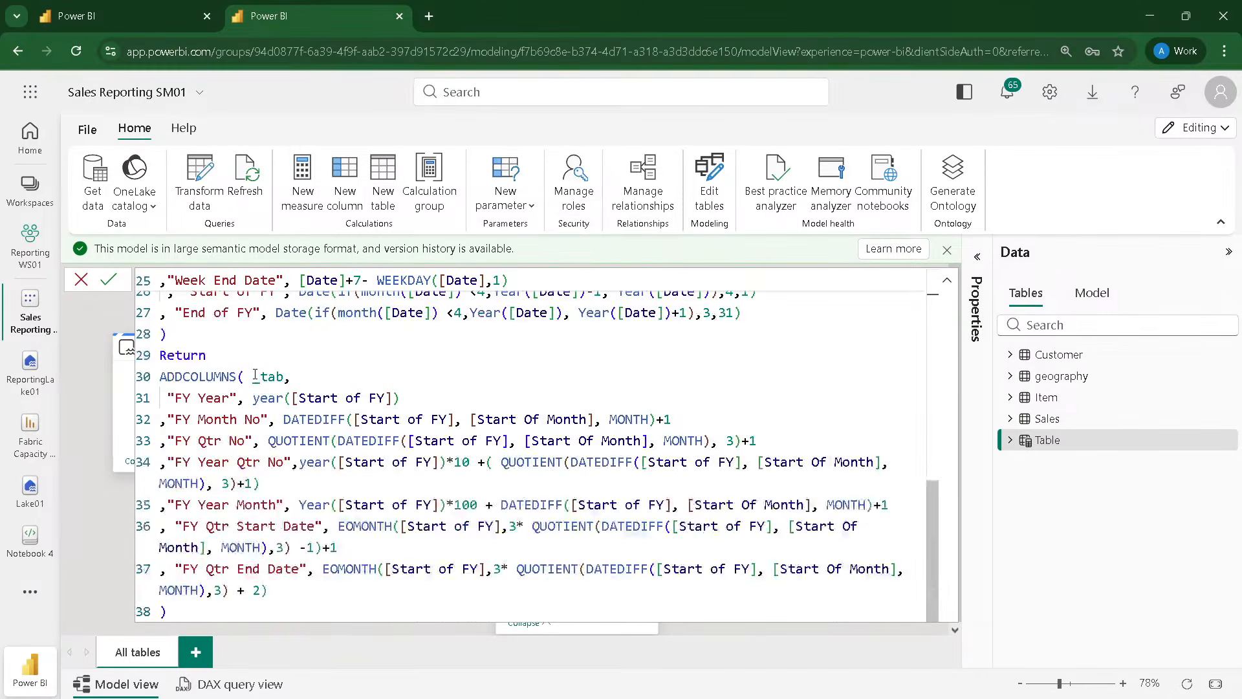
scroll(255, 374, up, 8)
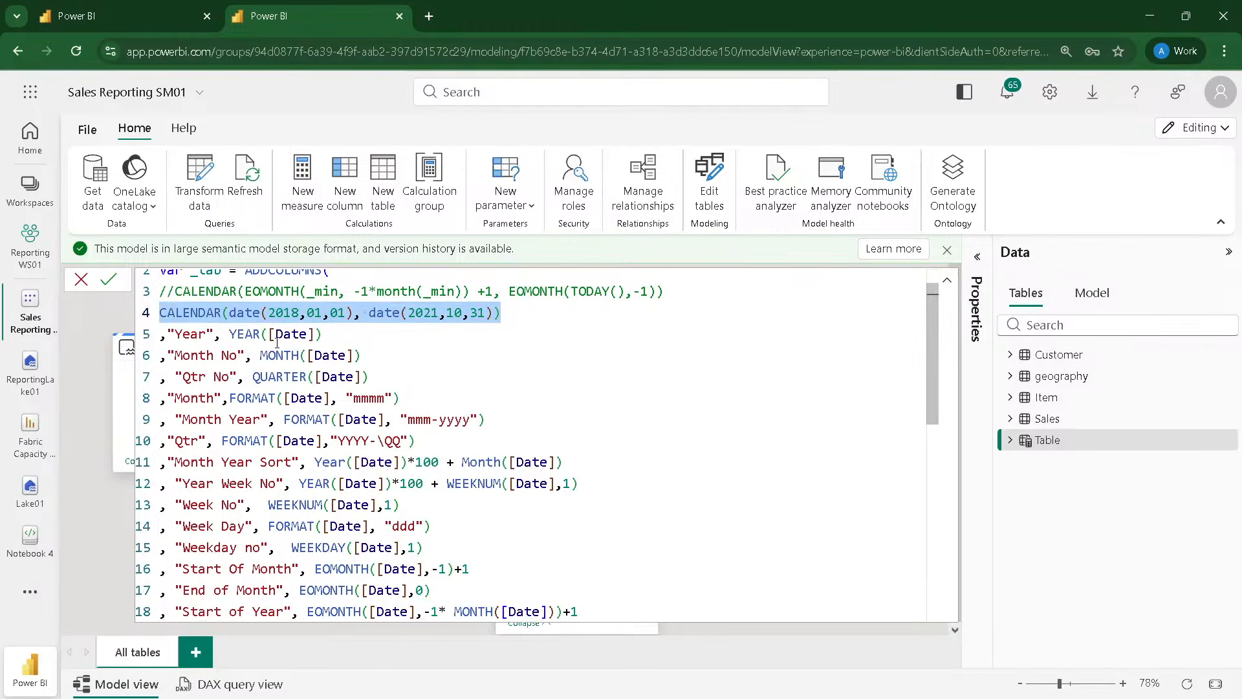
scroll(215, 433, down, 3)
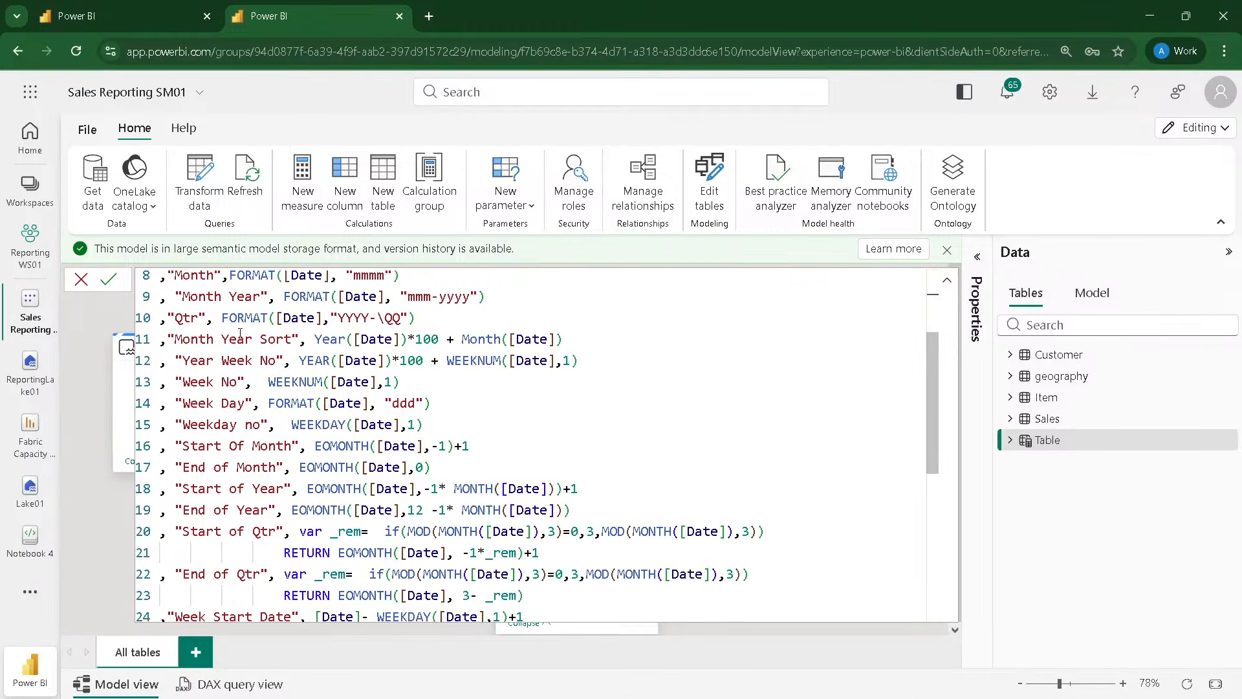
scroll(216, 433, up, 3)
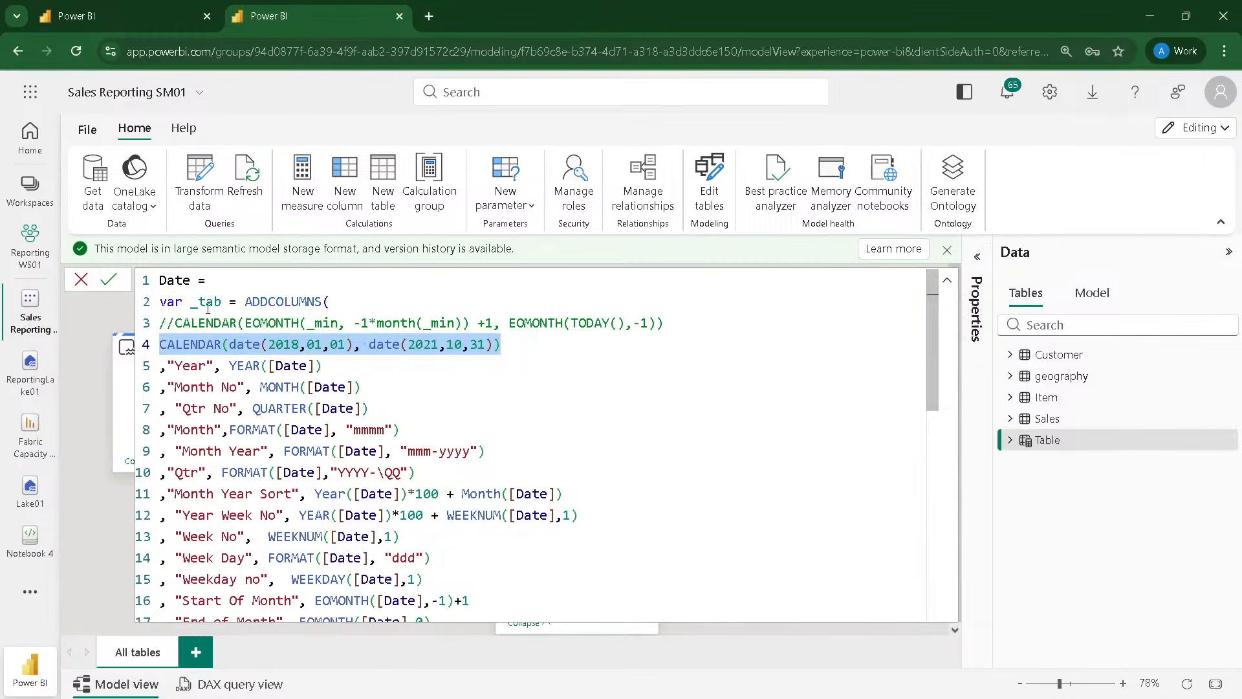
double_click(210, 301)
double_click(276, 301)
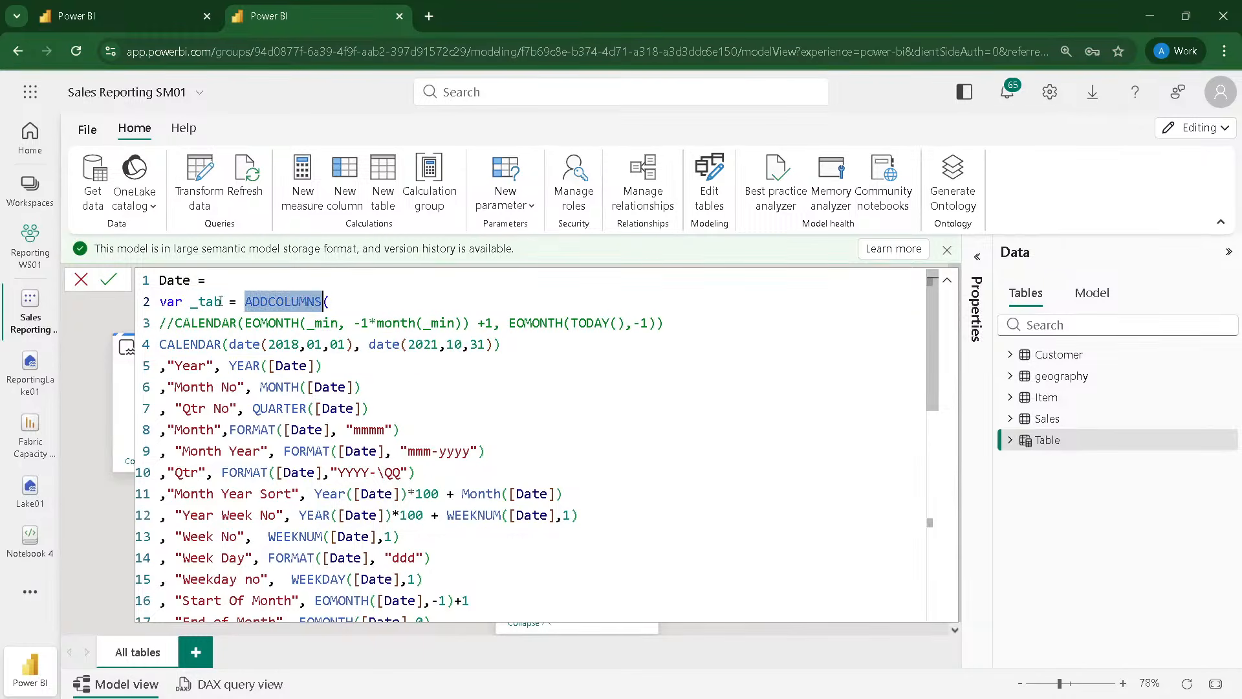
double_click(217, 302)
scroll(192, 412, down, 9)
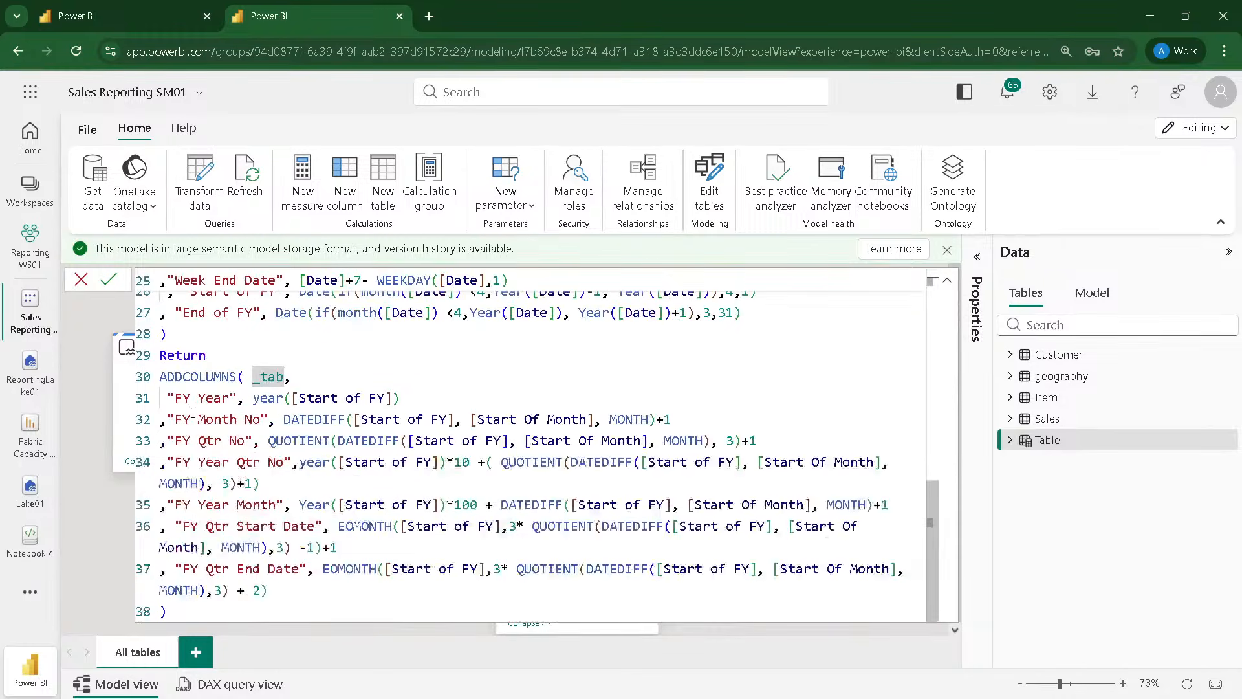
double_click(261, 376)
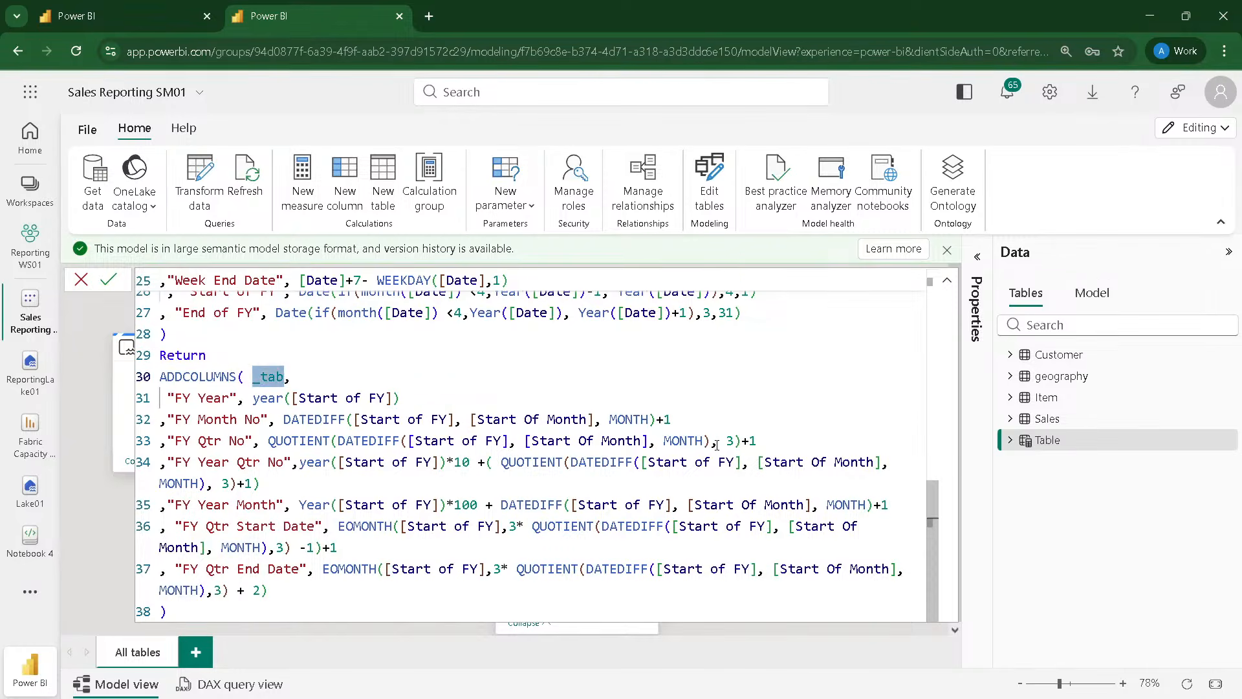
Step: Commit the Date table formula and collapse the expanded formula editor
click(107, 282)
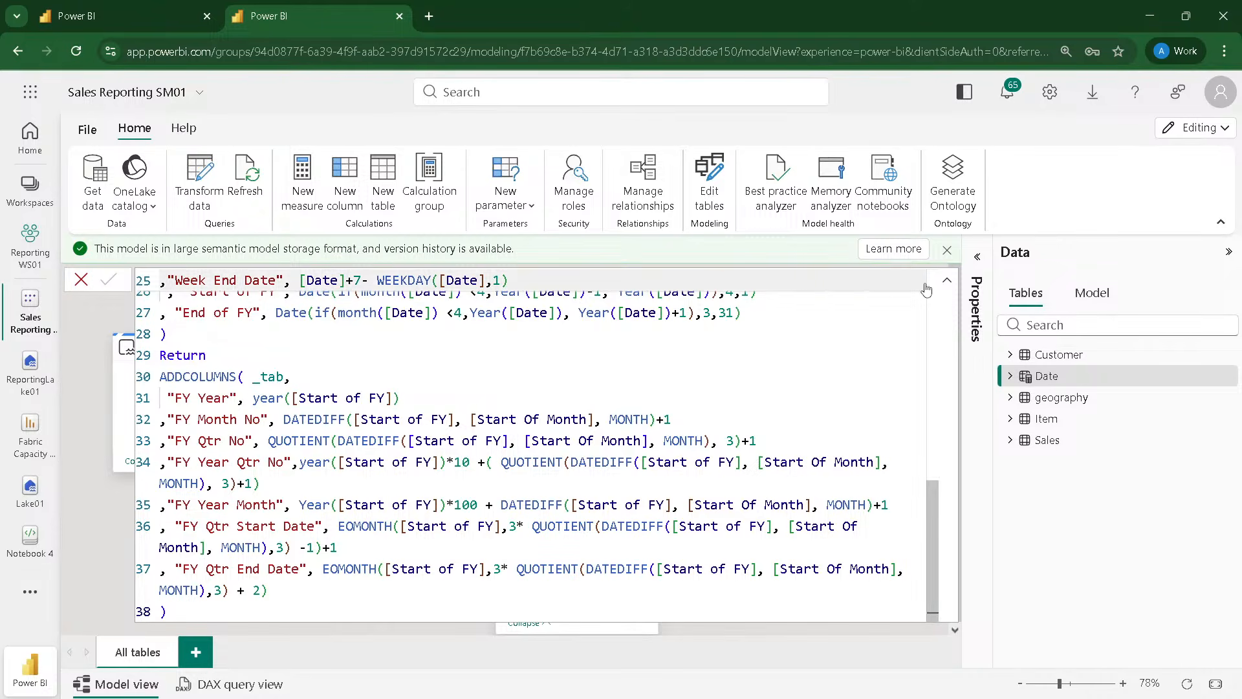
click(948, 282)
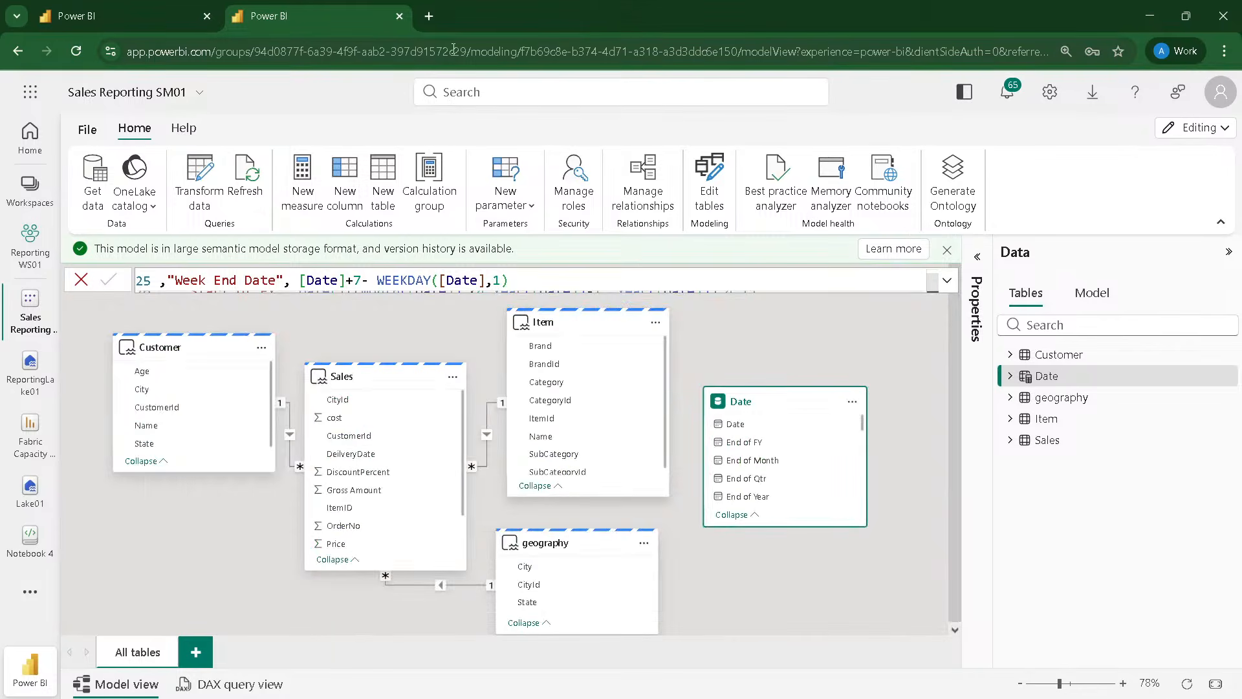
Step: Open the Learn Power BI Files folder of the powerbi GitHub repository in a new browser tab
click(426, 22)
text(git)
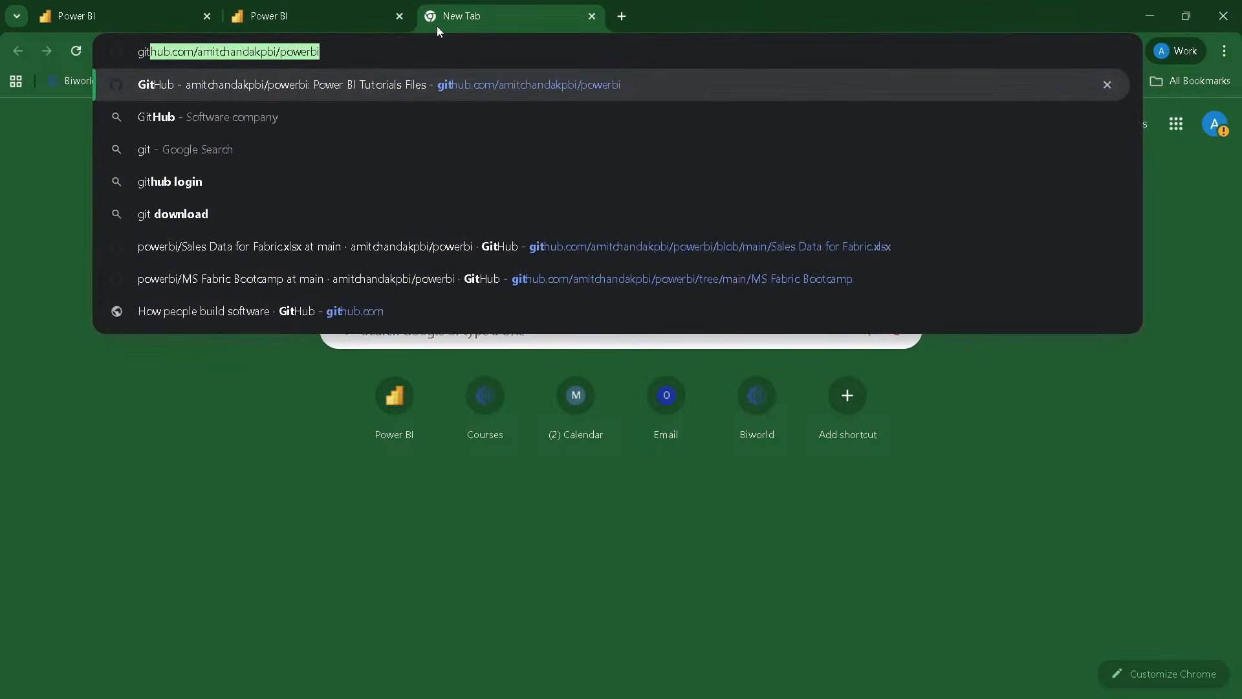
key(End)
key(Return)
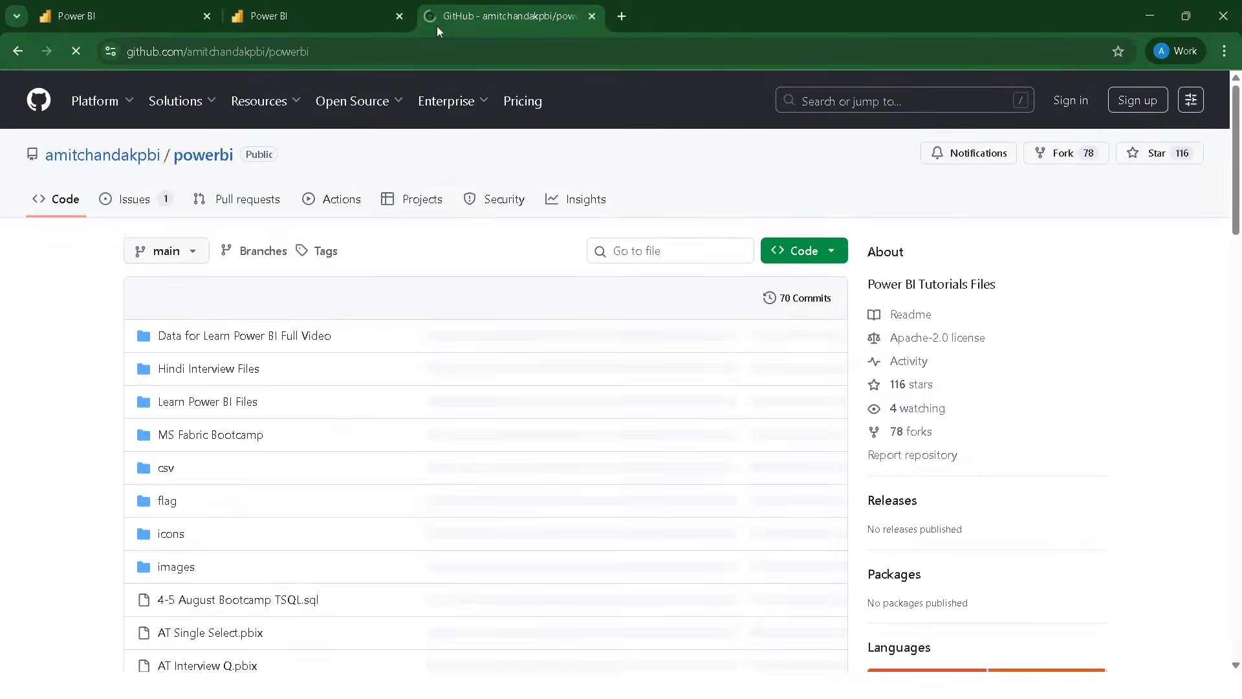
click(213, 412)
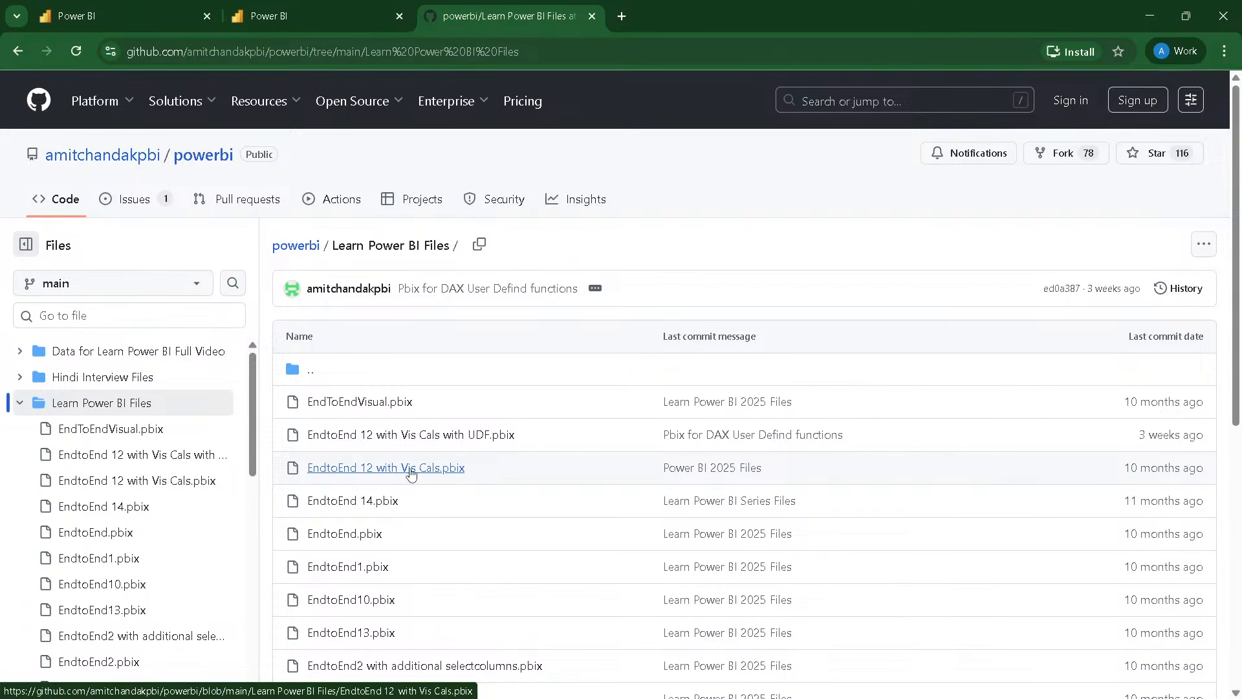
Step: Return to the Sales Reporting SM01 model and shift the Date table slightly up and away from the Item table
click(297, 16)
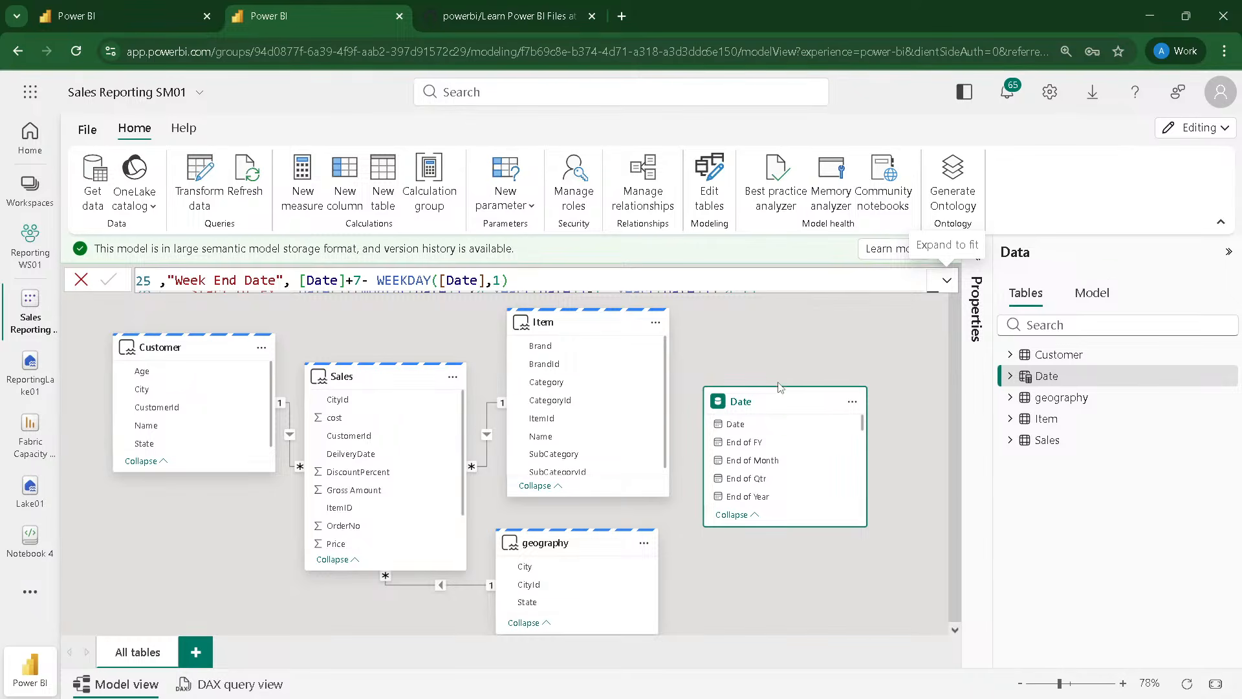
drag(754, 405, 773, 390)
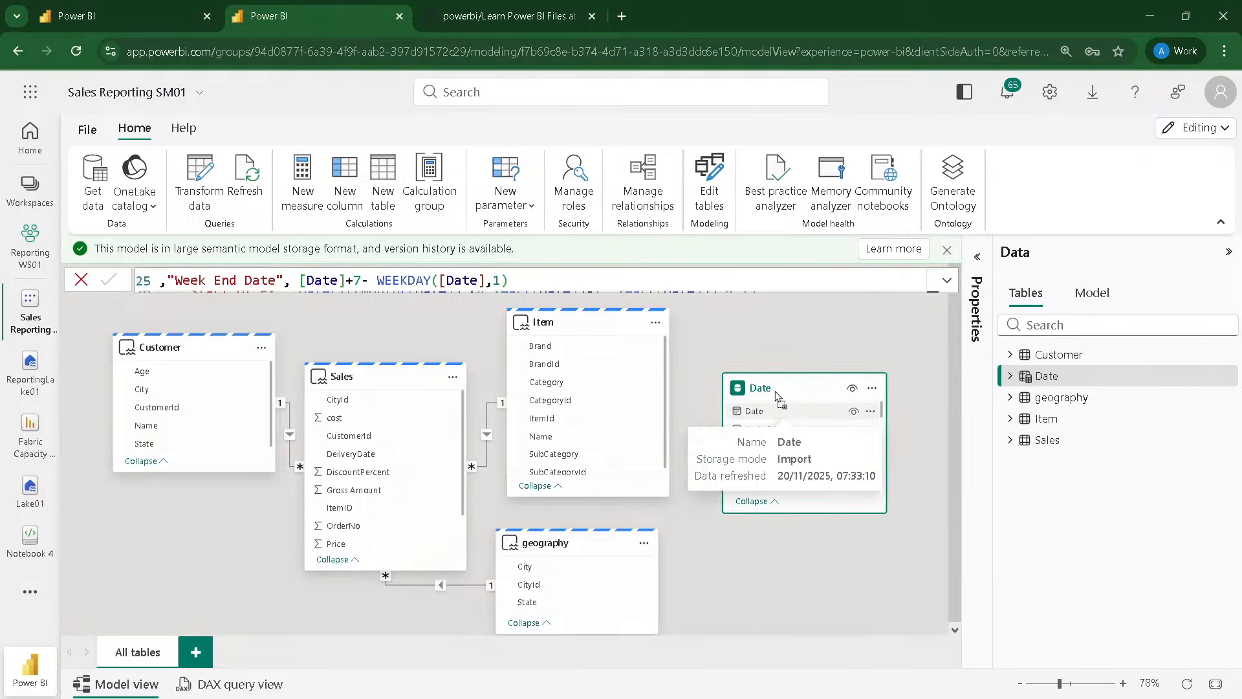
Step: Look through the EndtoEnd report files in the GitHub repository's Learn Power BI Files folder
click(493, 13)
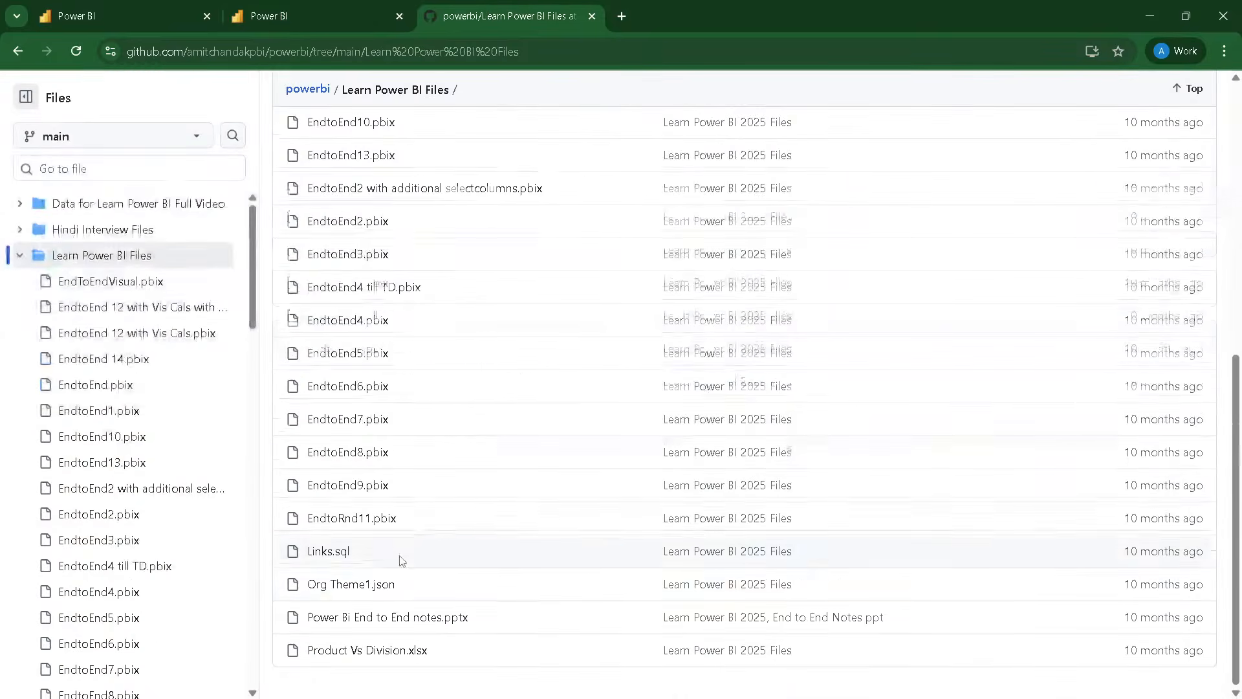
scroll(356, 465, up, 2)
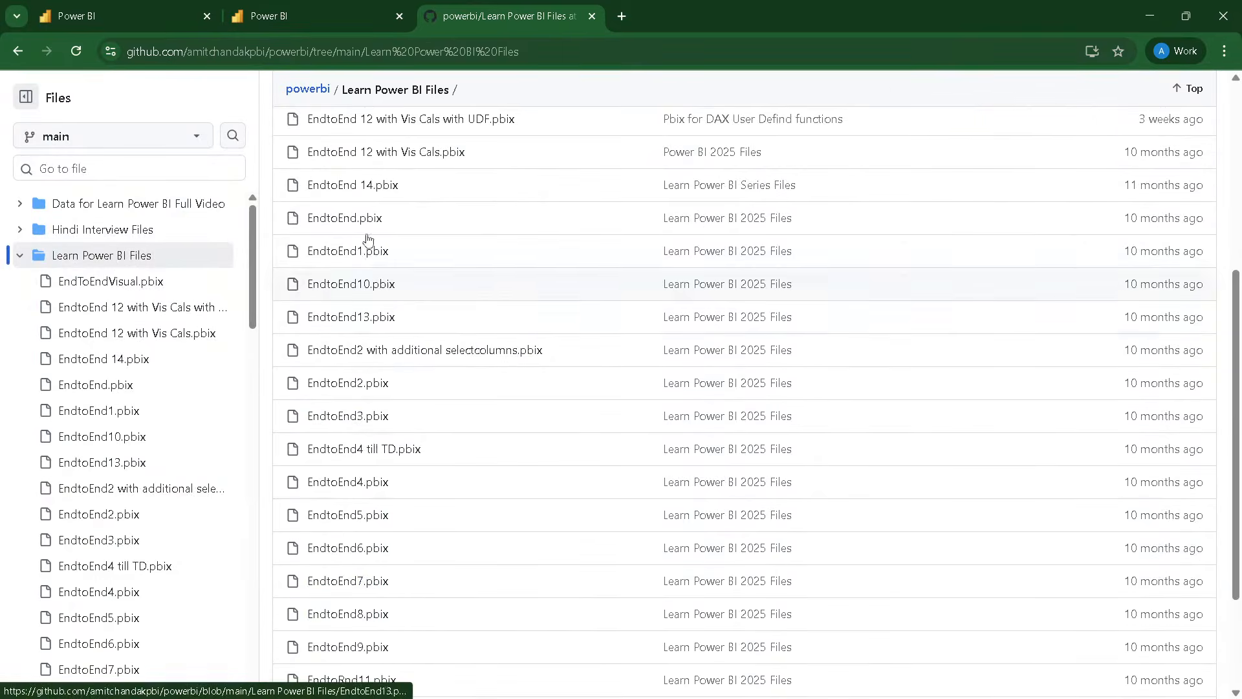
scroll(412, 405, up, 2)
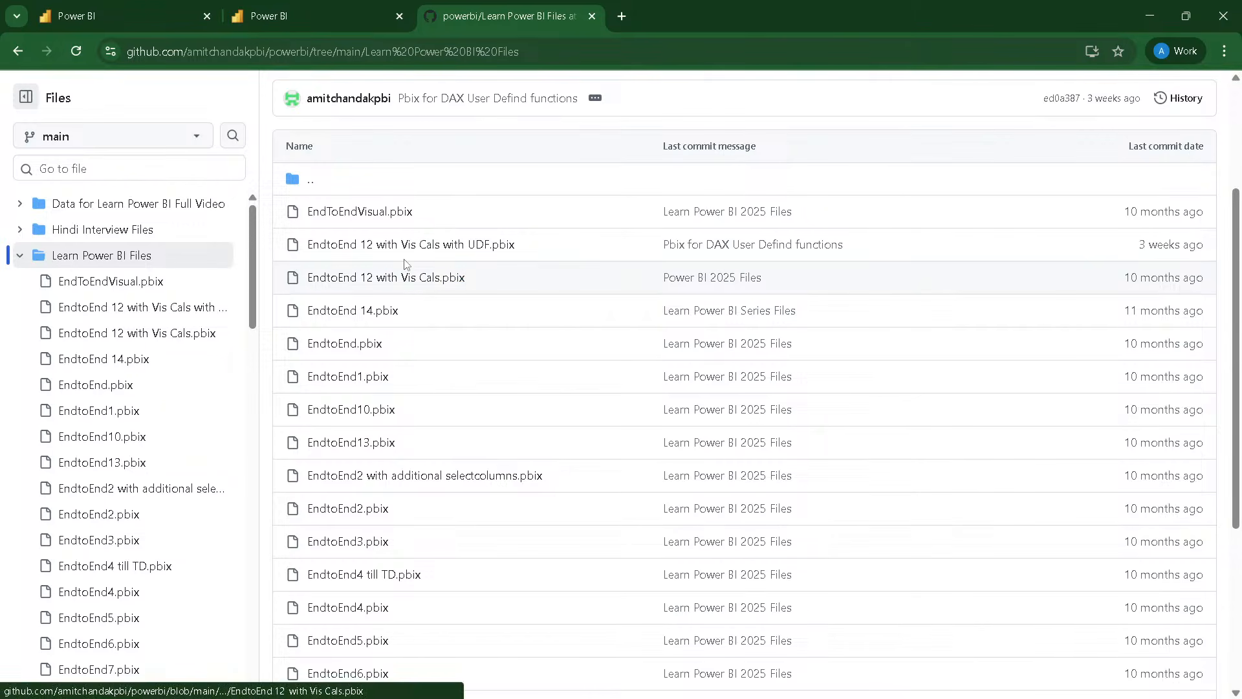
Step: Return to the Sales Reporting SM01 model and mark the Date table as a date table using its Date column
click(325, 12)
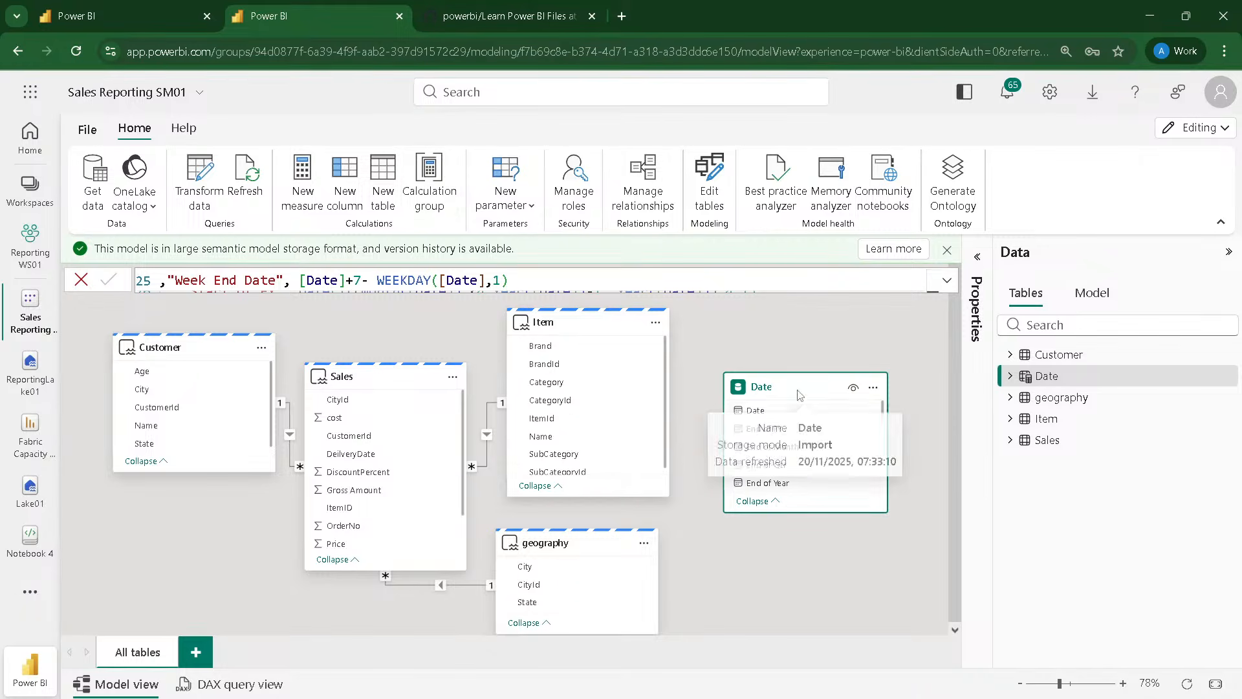
right_click(1075, 379)
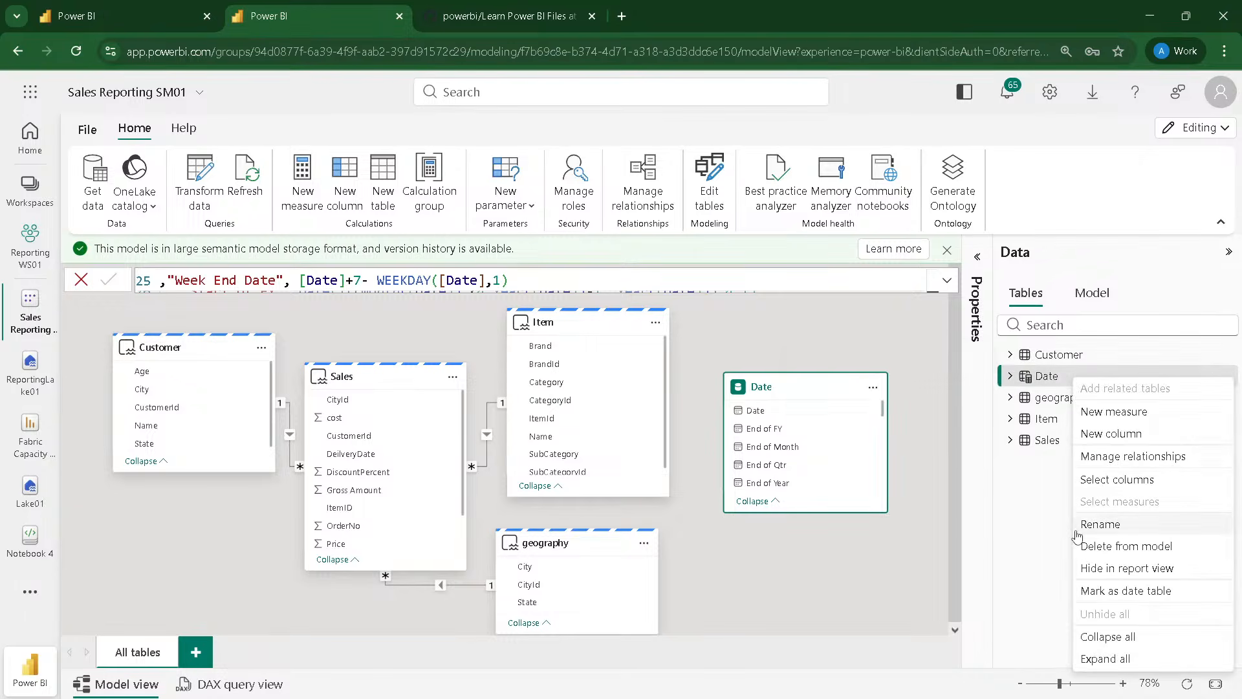
click(1095, 592)
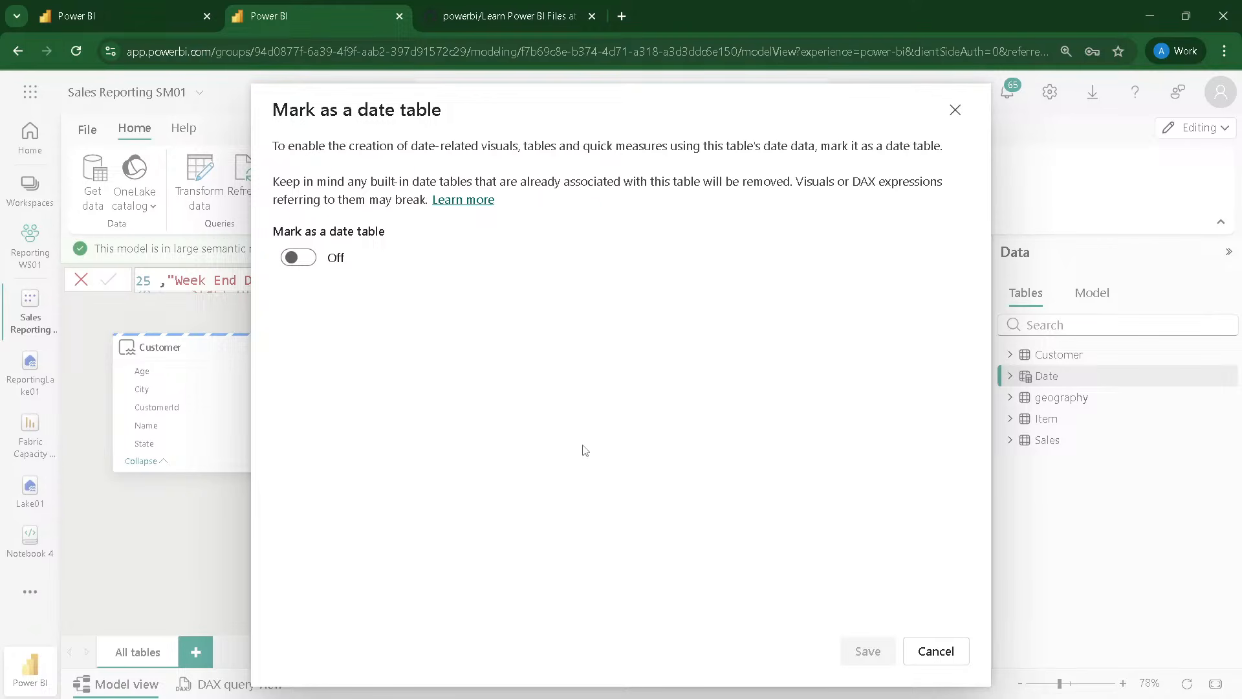
click(307, 258)
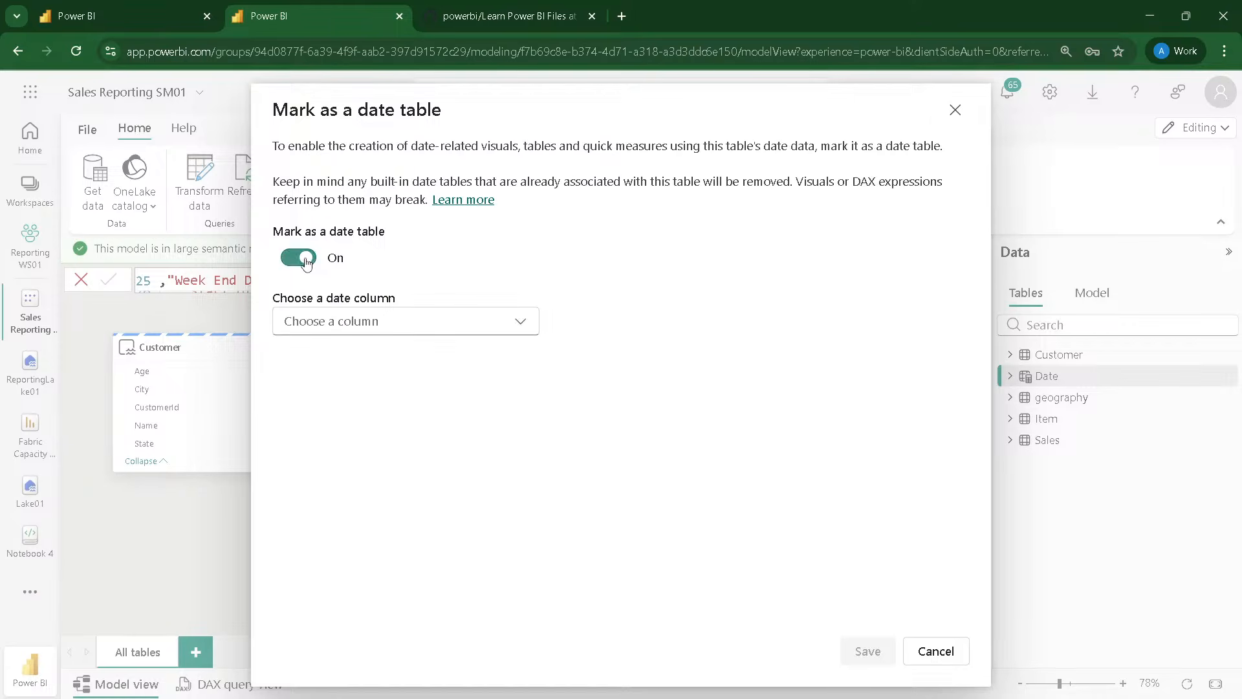
click(332, 322)
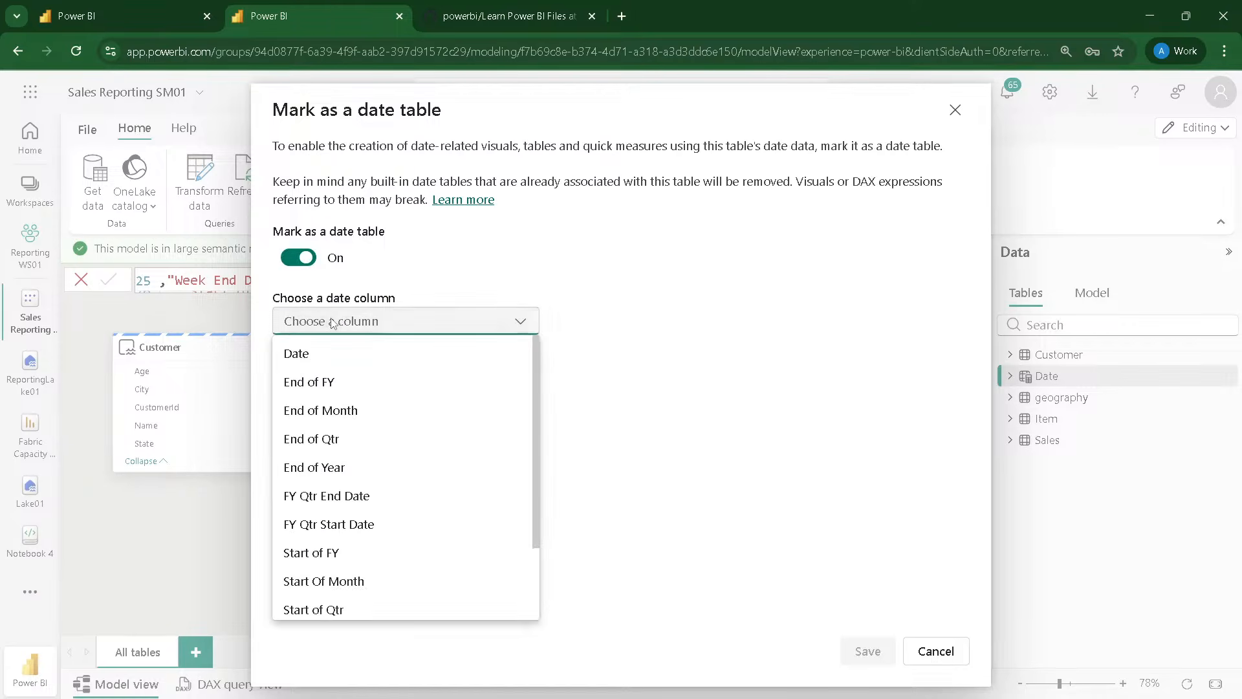
click(302, 354)
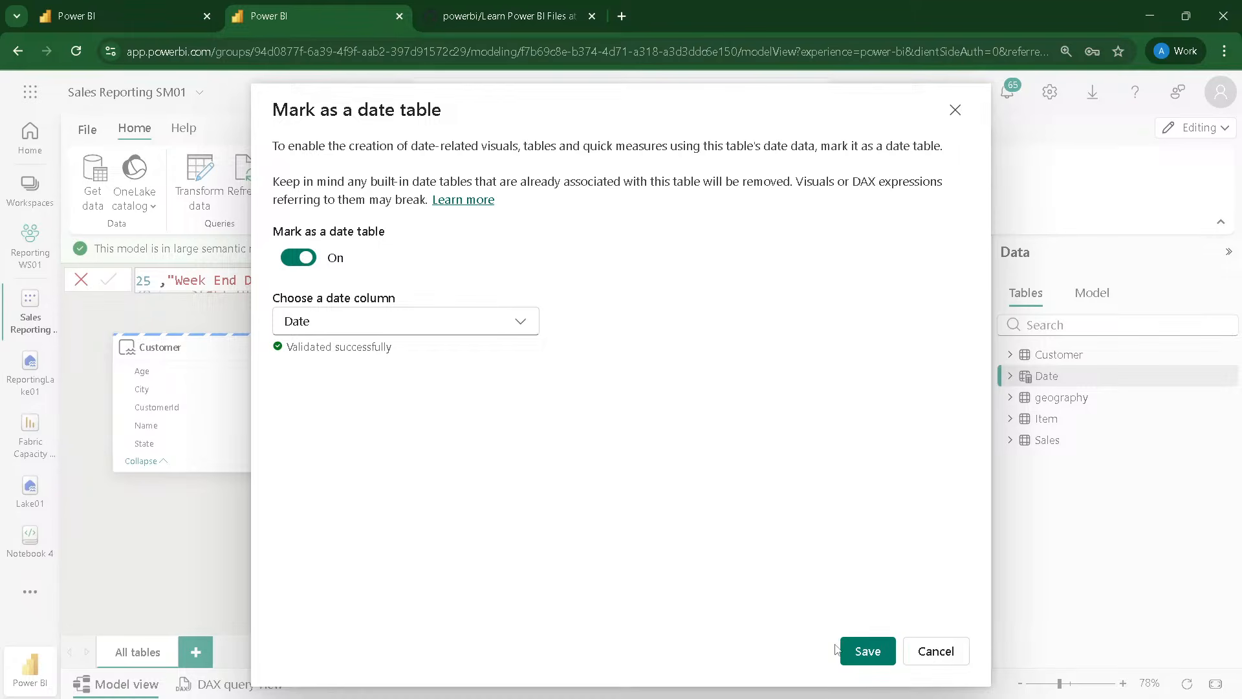
click(867, 659)
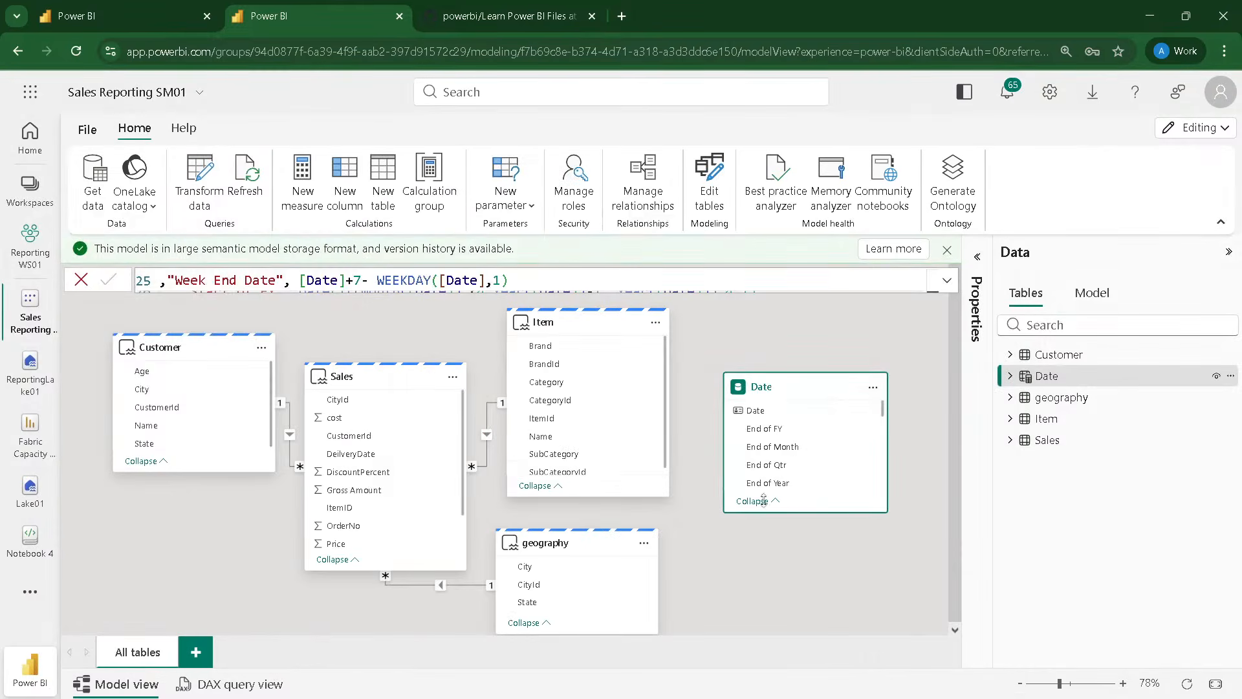
Step: Create an active one-to-many, single-direction relationship from the Date table's Date column to SalesDate in the Sales table
drag(744, 410, 352, 541)
scroll(389, 472, down, 2)
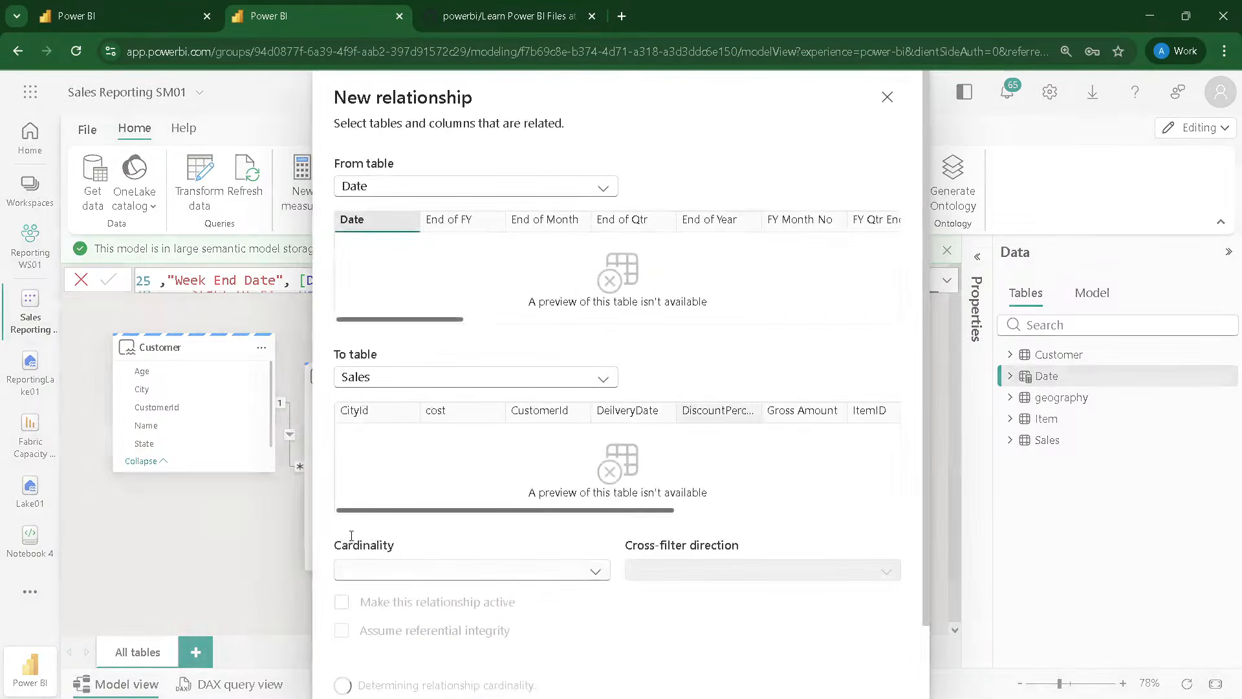
scroll(662, 560, down, 1)
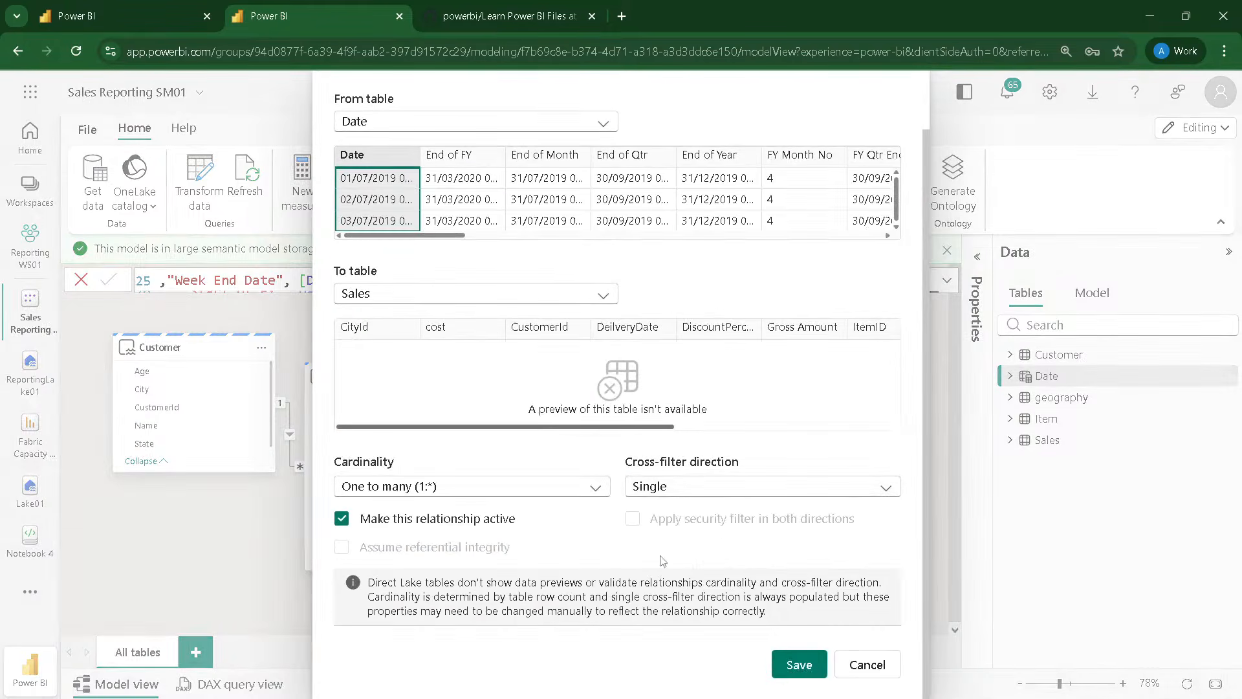
click(786, 665)
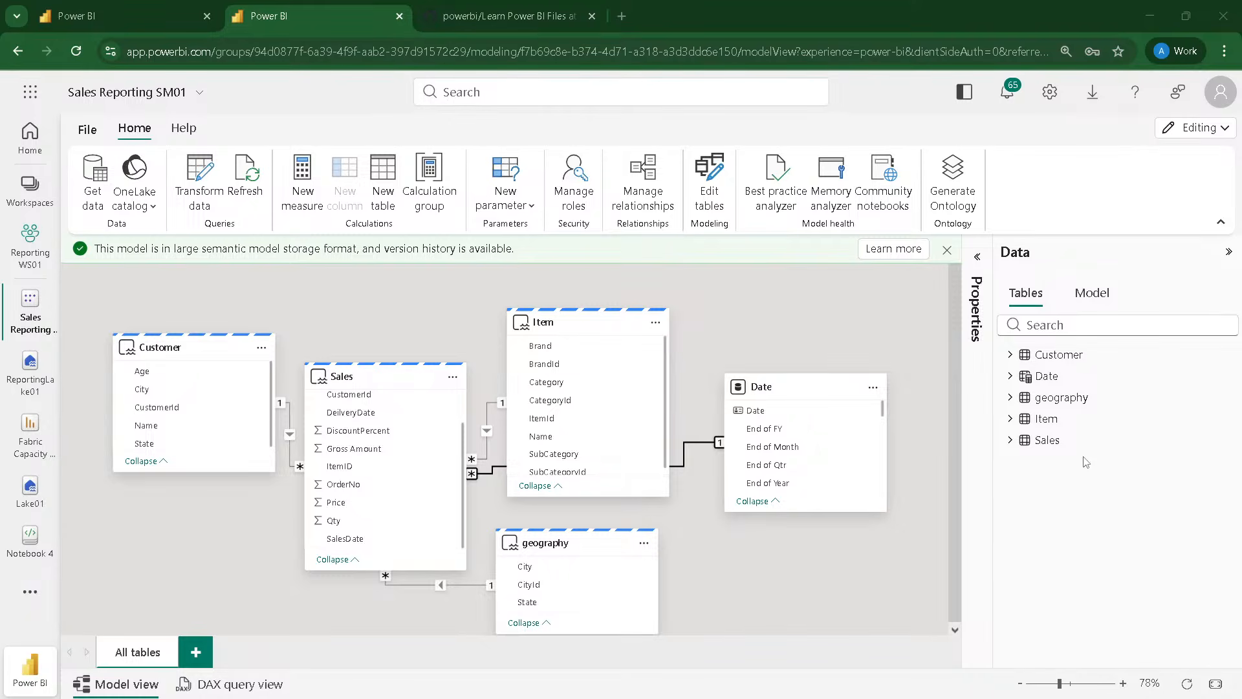
Step: Expand the Sales table's field list and create a new report from the semantic model
click(1011, 439)
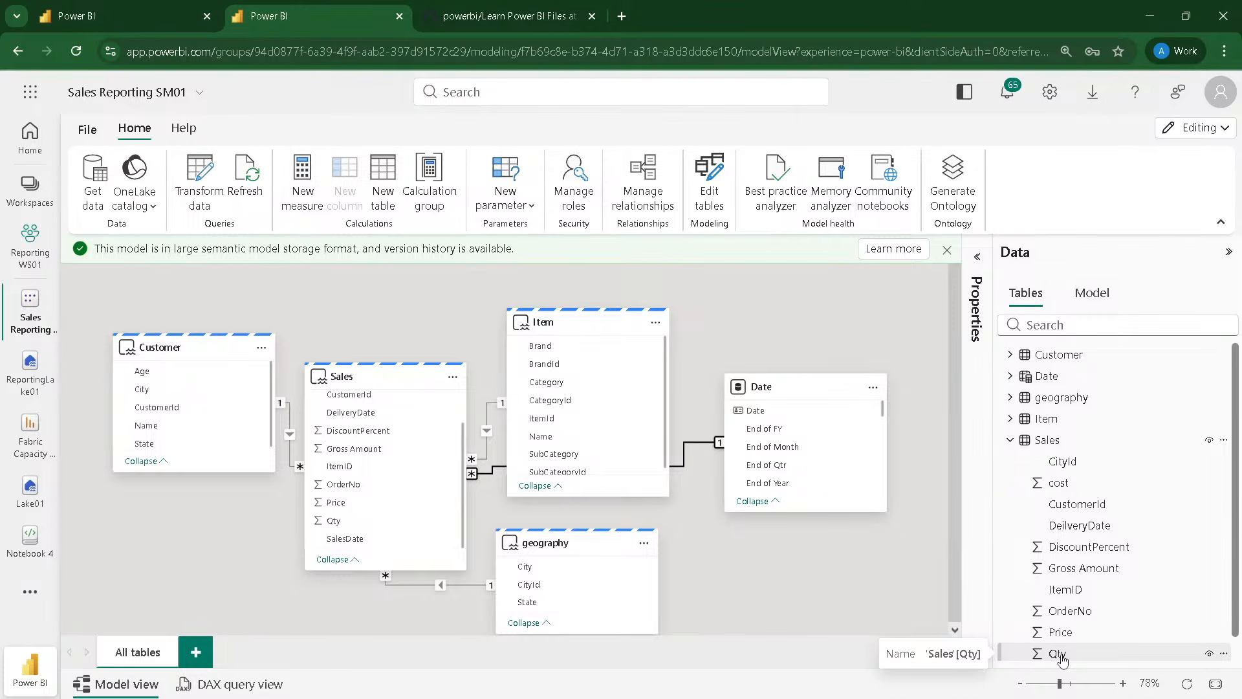
click(79, 133)
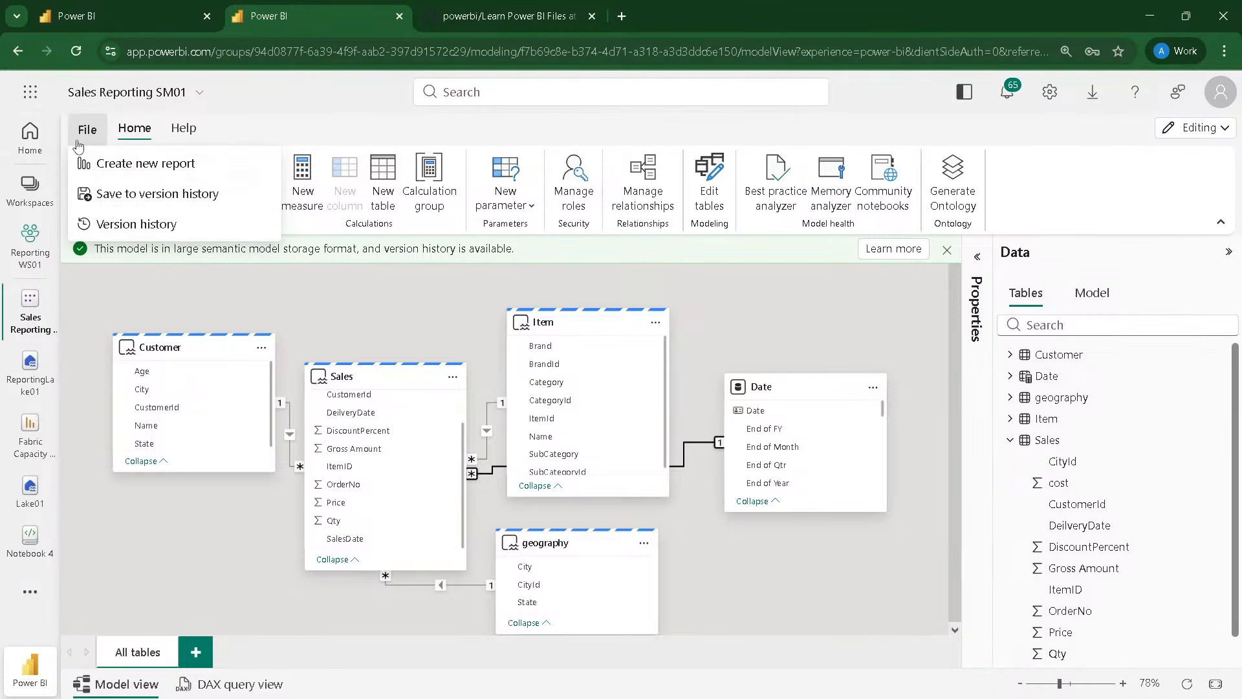
click(122, 174)
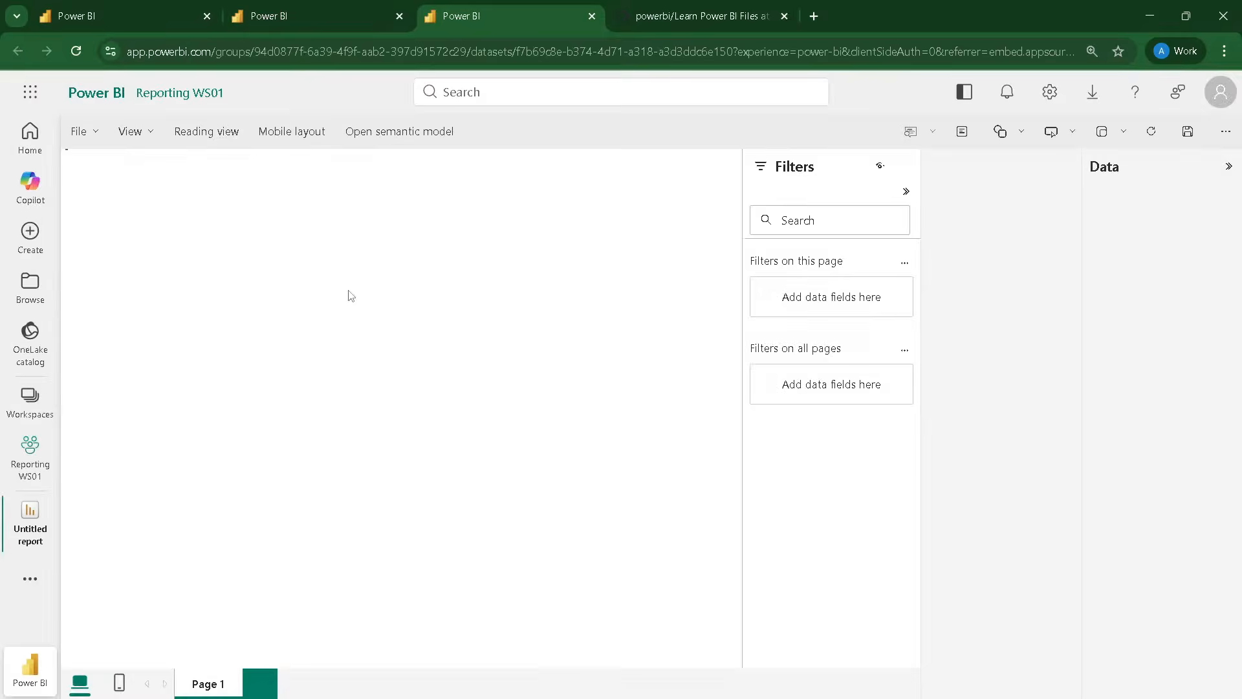
Step: Build a table visual with Brand from Item and summed Qty from Sales, and resize it taller and slightly wider
click(1098, 293)
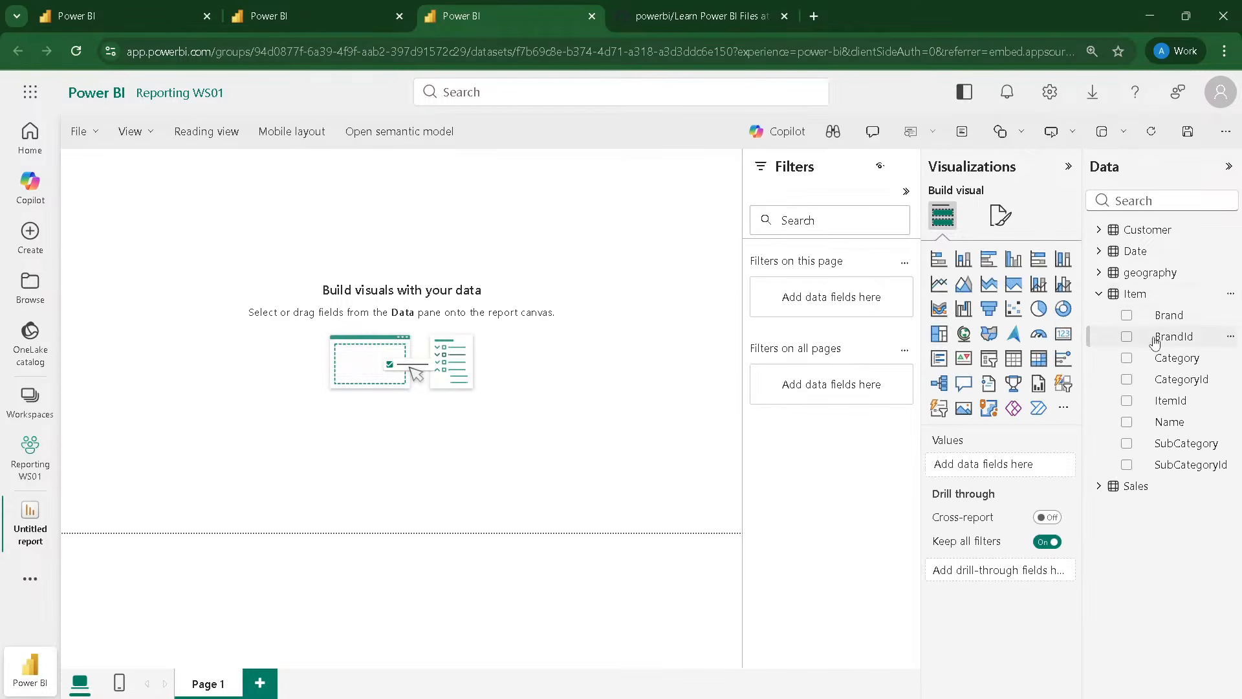
drag(1158, 315, 167, 214)
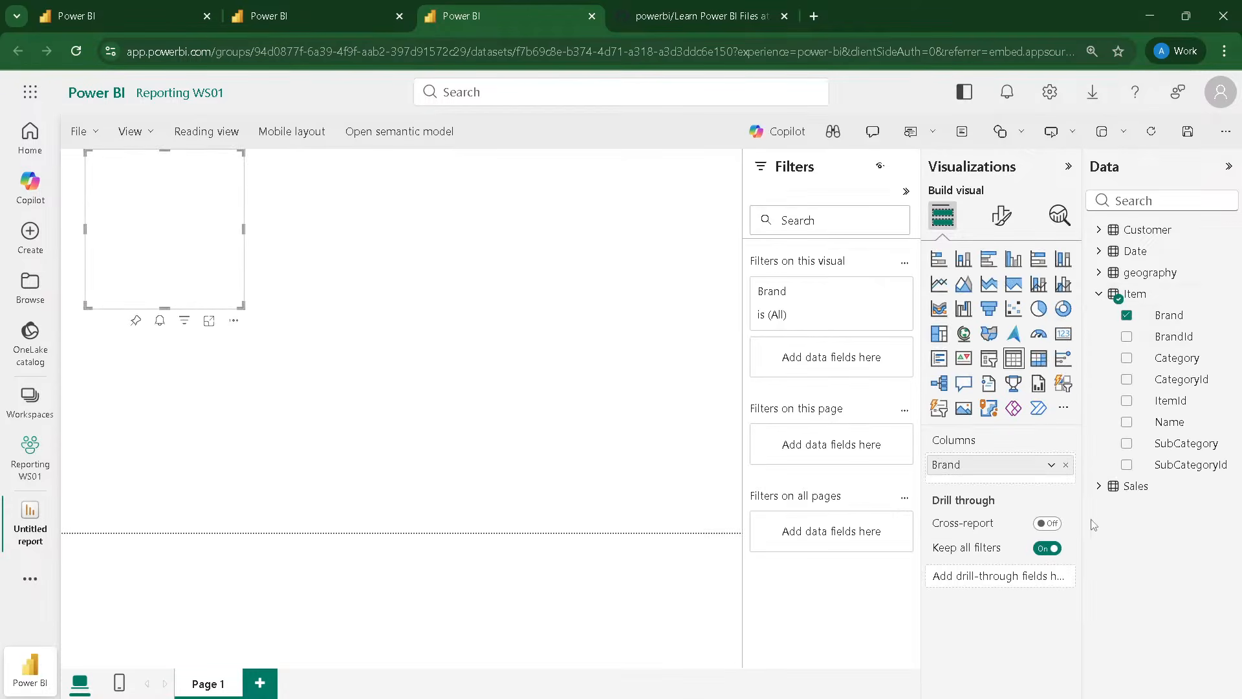
click(1098, 485)
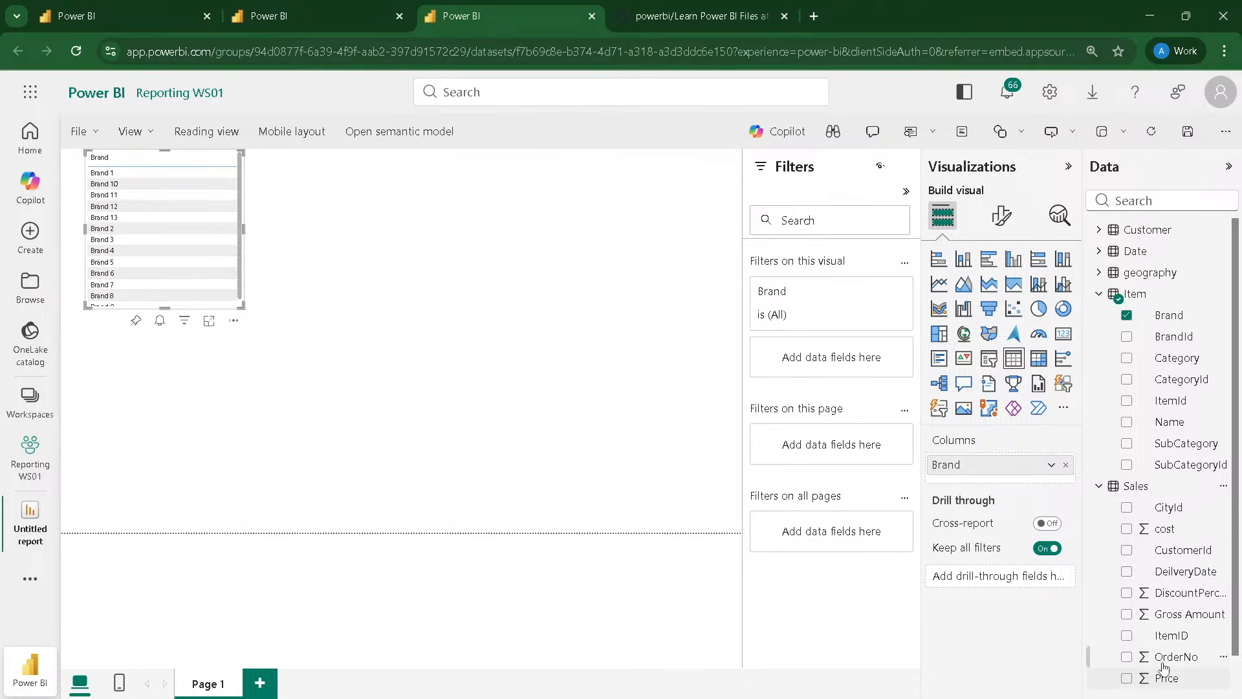
scroll(1164, 656, down, 1)
drag(1164, 659, 178, 226)
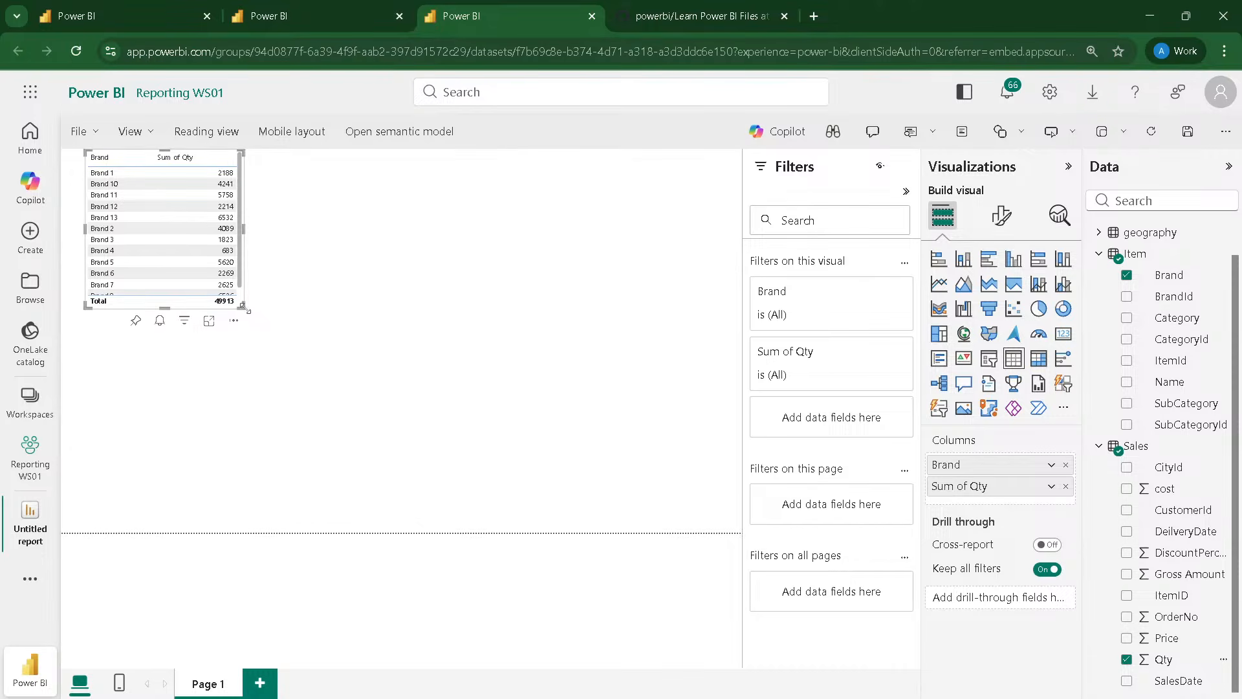
drag(243, 305, 434, 495)
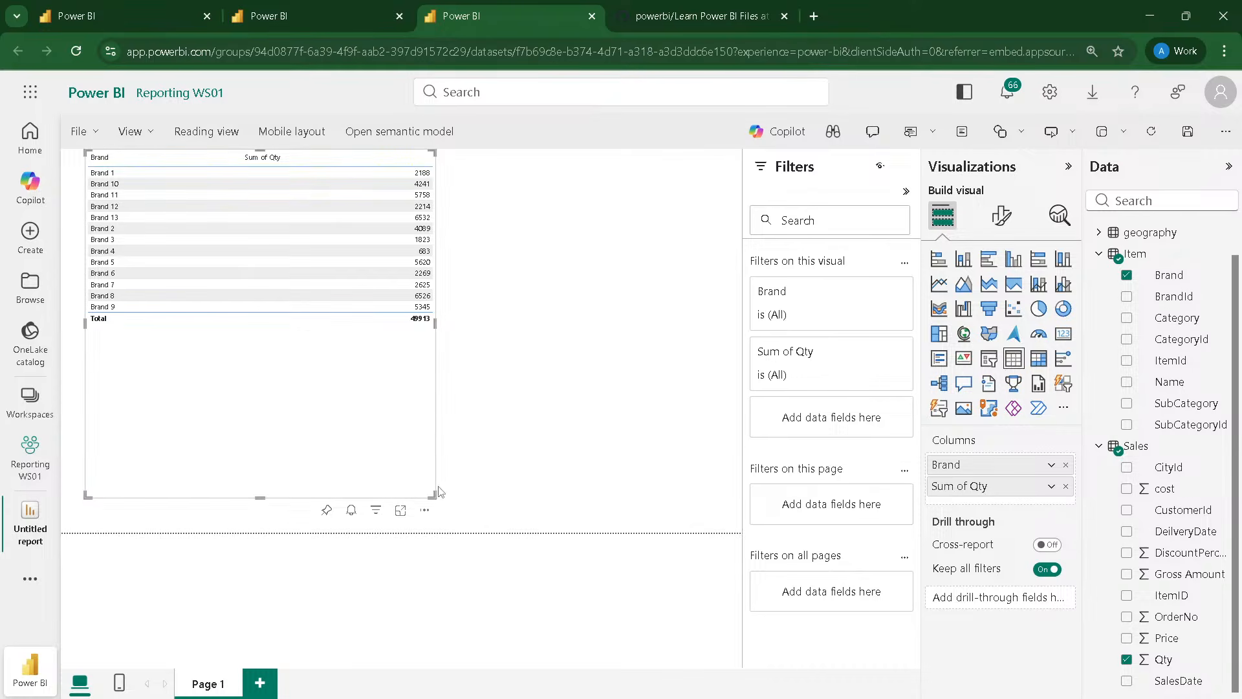
drag(433, 494, 291, 495)
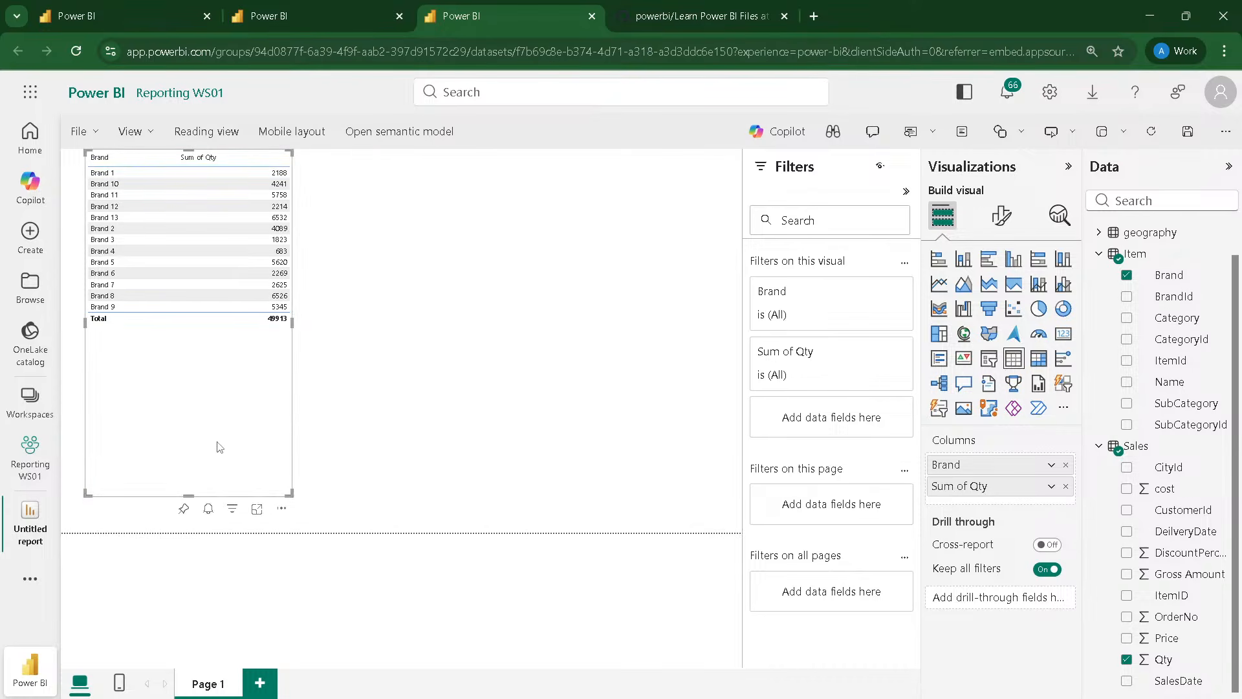
Step: Duplicate the Brand and Qty table visual and turn off auto-size width for the copy's column headers
key(ctrl+c)
key(ctrl+v)
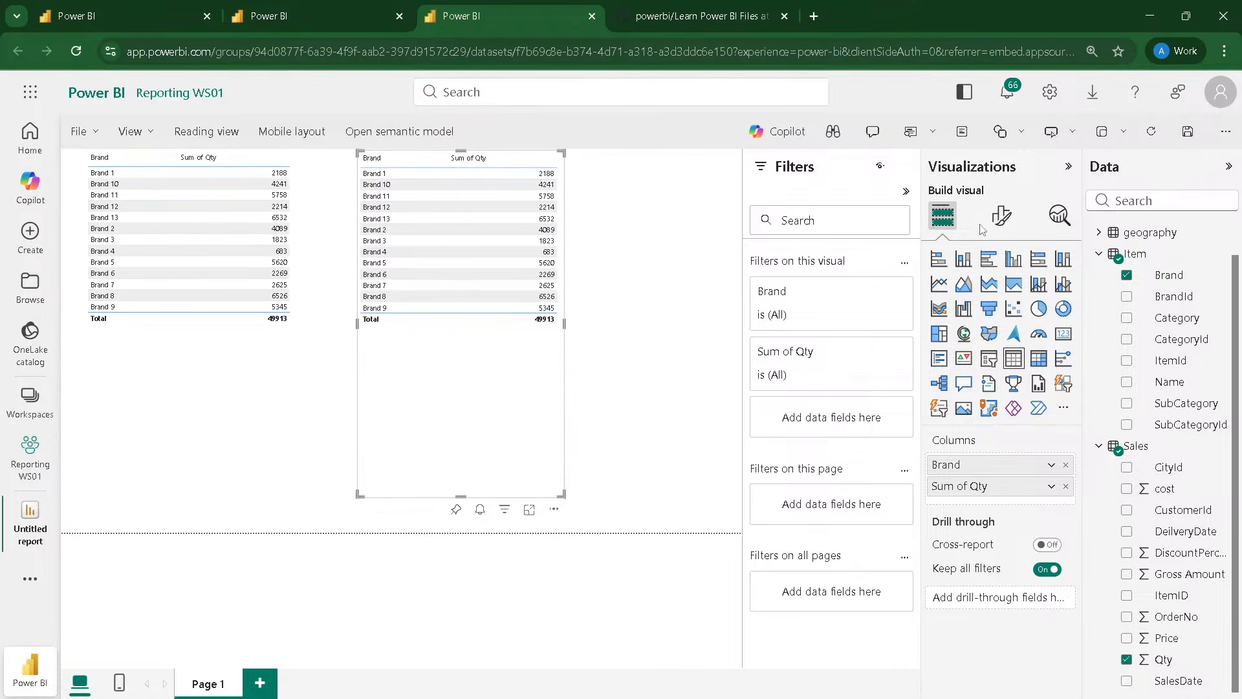
click(1001, 215)
click(956, 262)
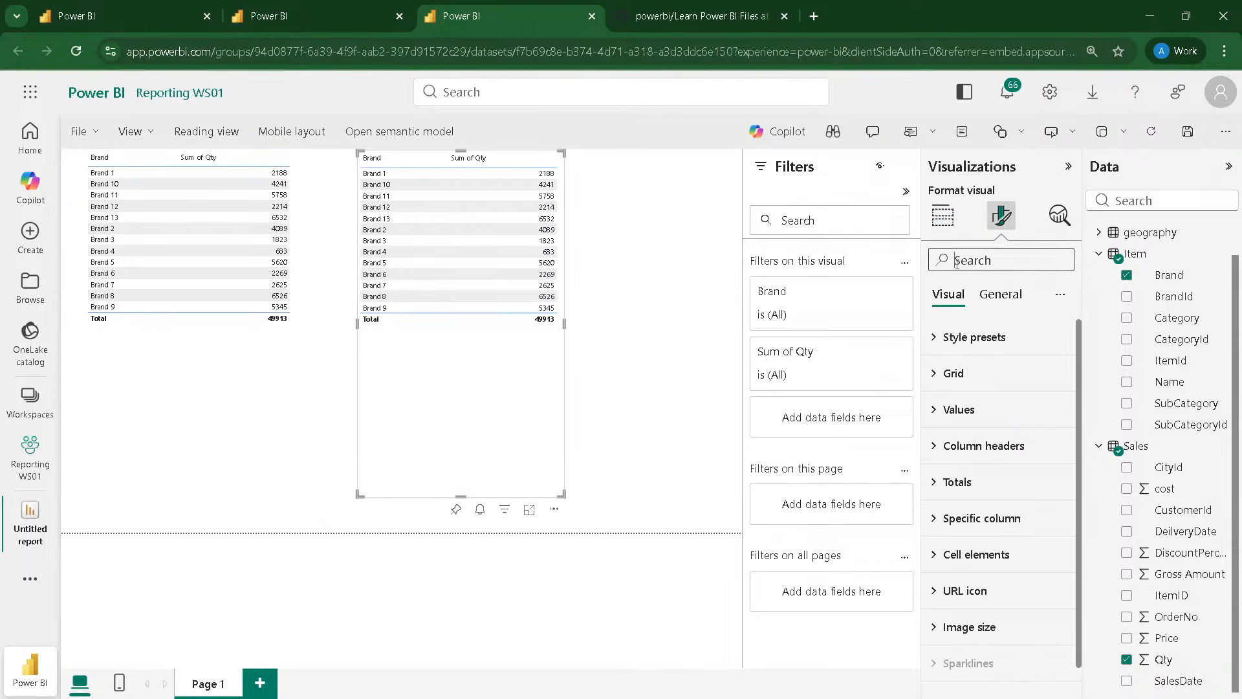
text(auto)
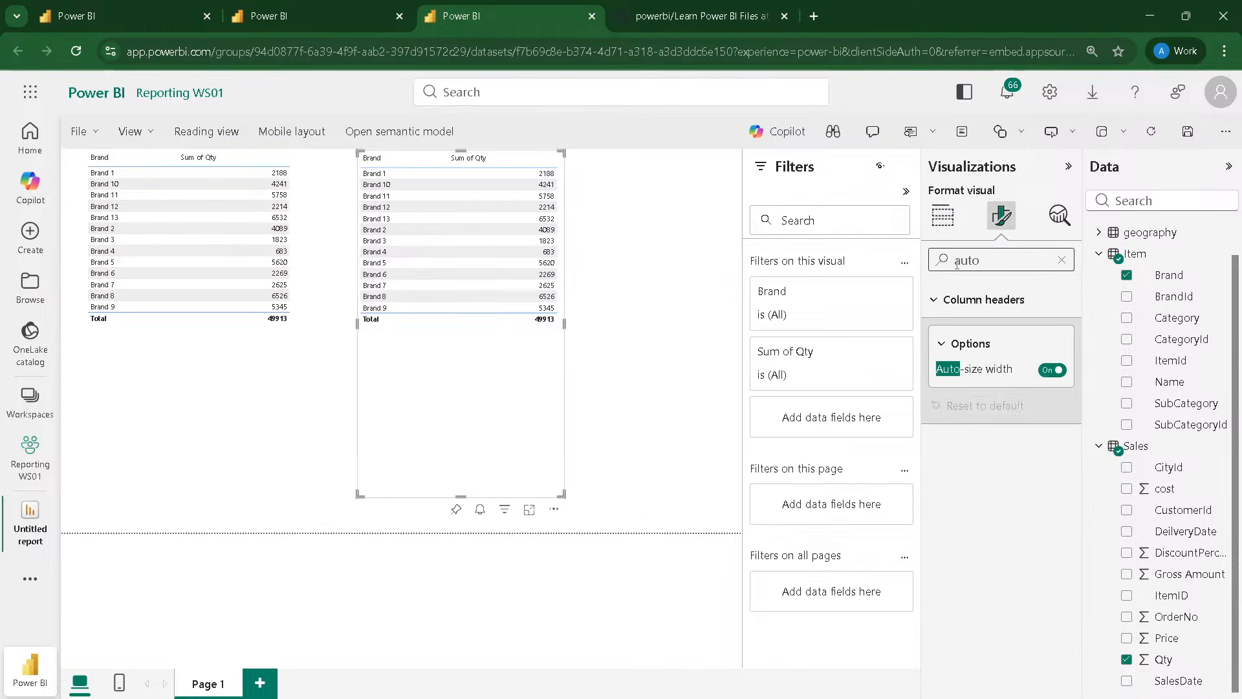
click(1051, 369)
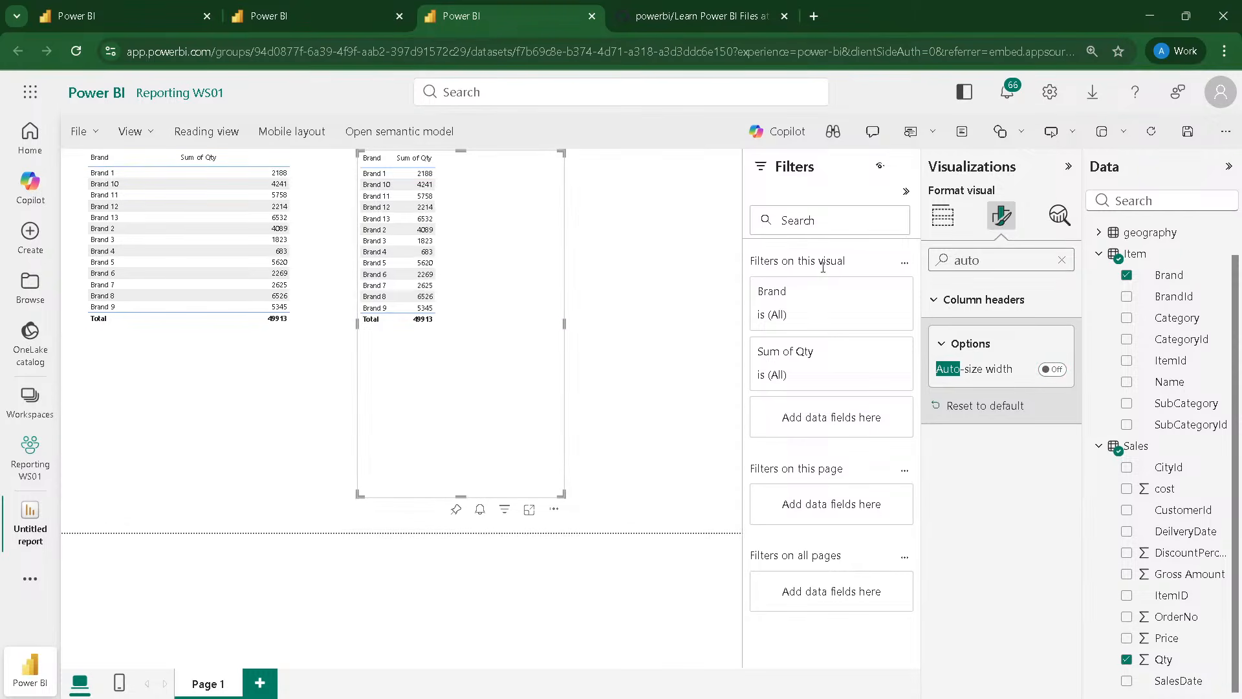
click(1062, 260)
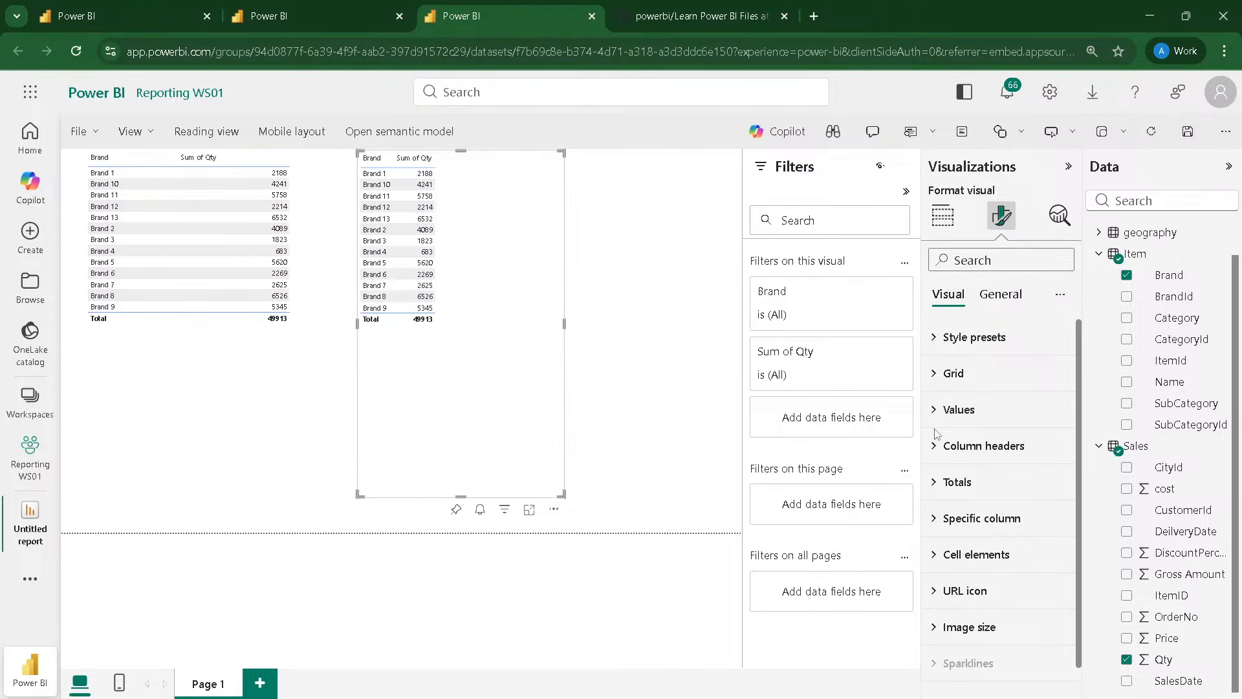
Step: Set Qty in the copied table visual to show unsummarized values and shift the visual slightly toward the original
click(942, 215)
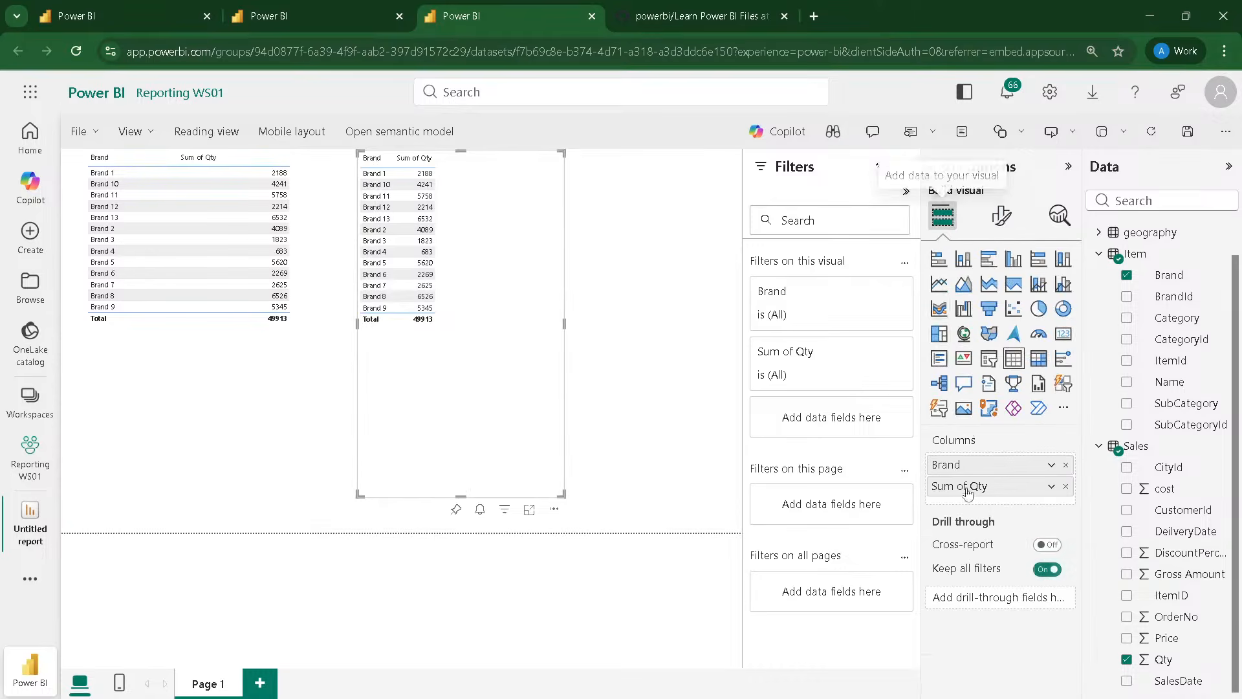
click(1051, 487)
click(927, 262)
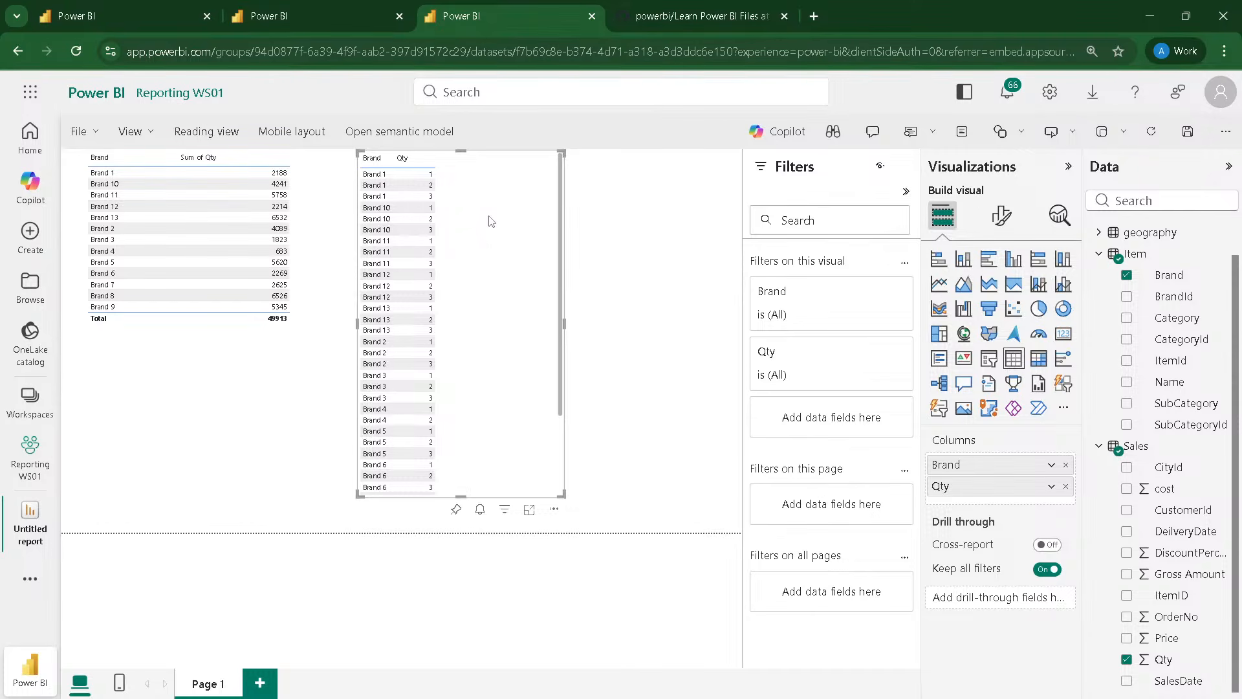
drag(490, 221, 472, 221)
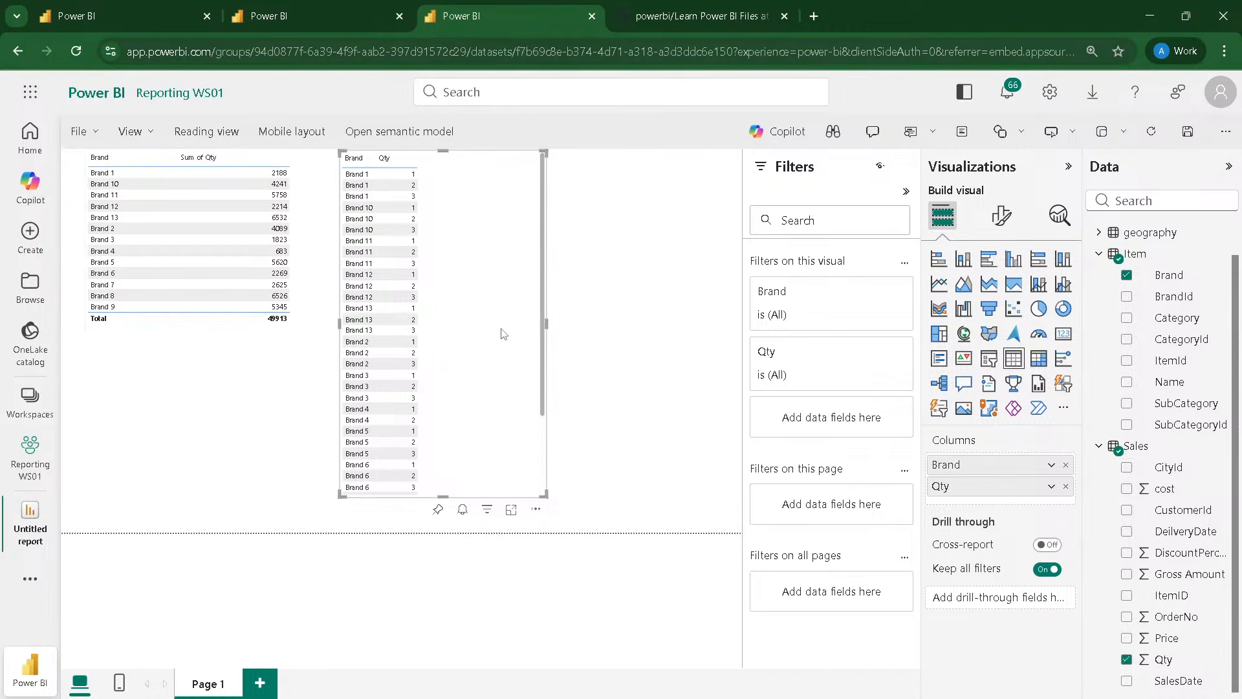
Step: Return to the model, move the Item table below Customer and the Date table closer to Sales, and collapse the Sales field list
click(321, 7)
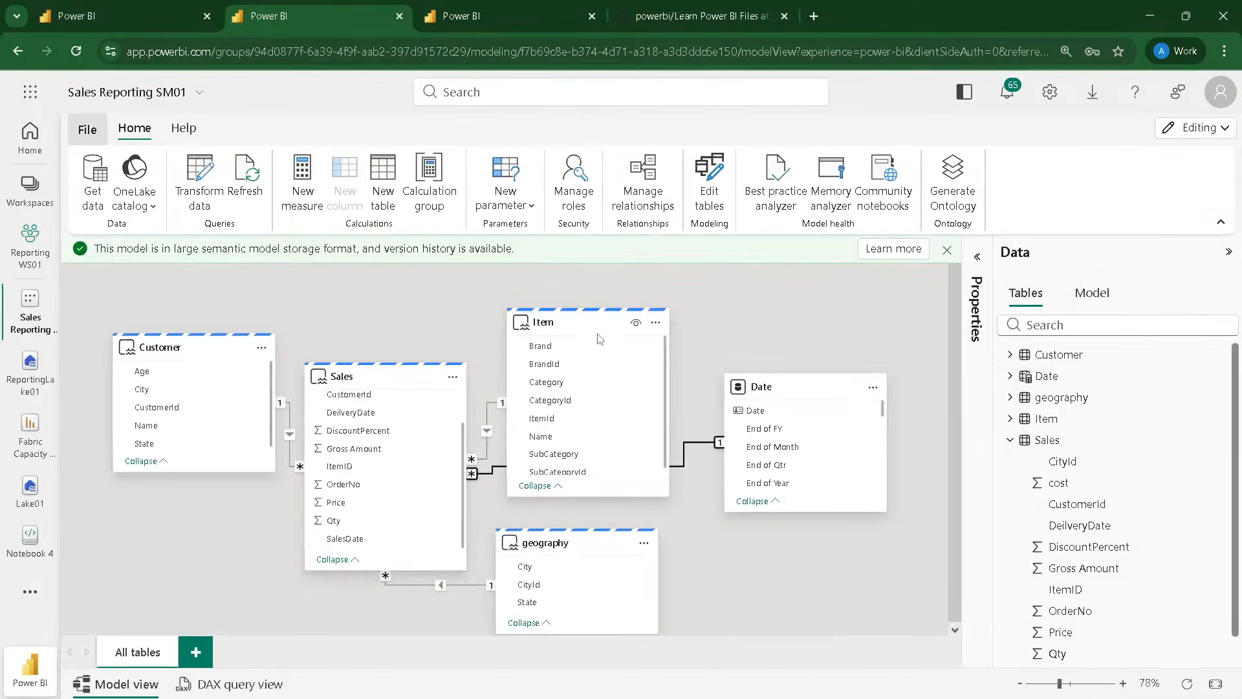
drag(589, 326, 184, 521)
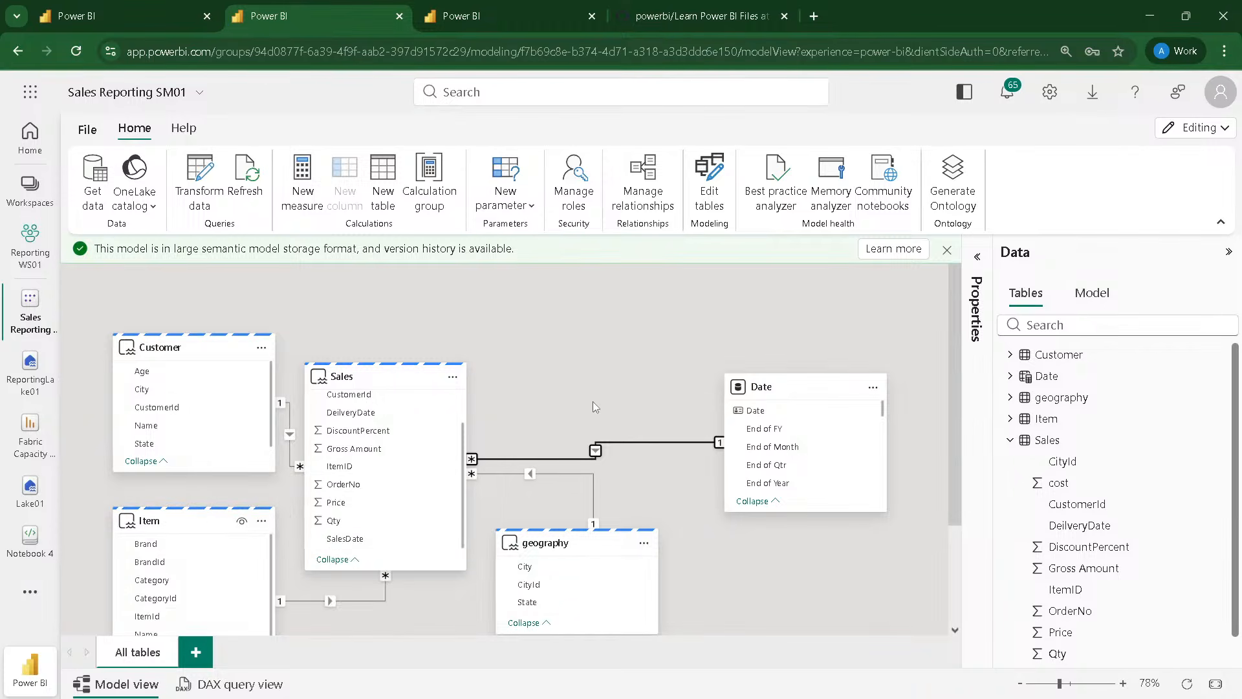
drag(788, 389, 606, 361)
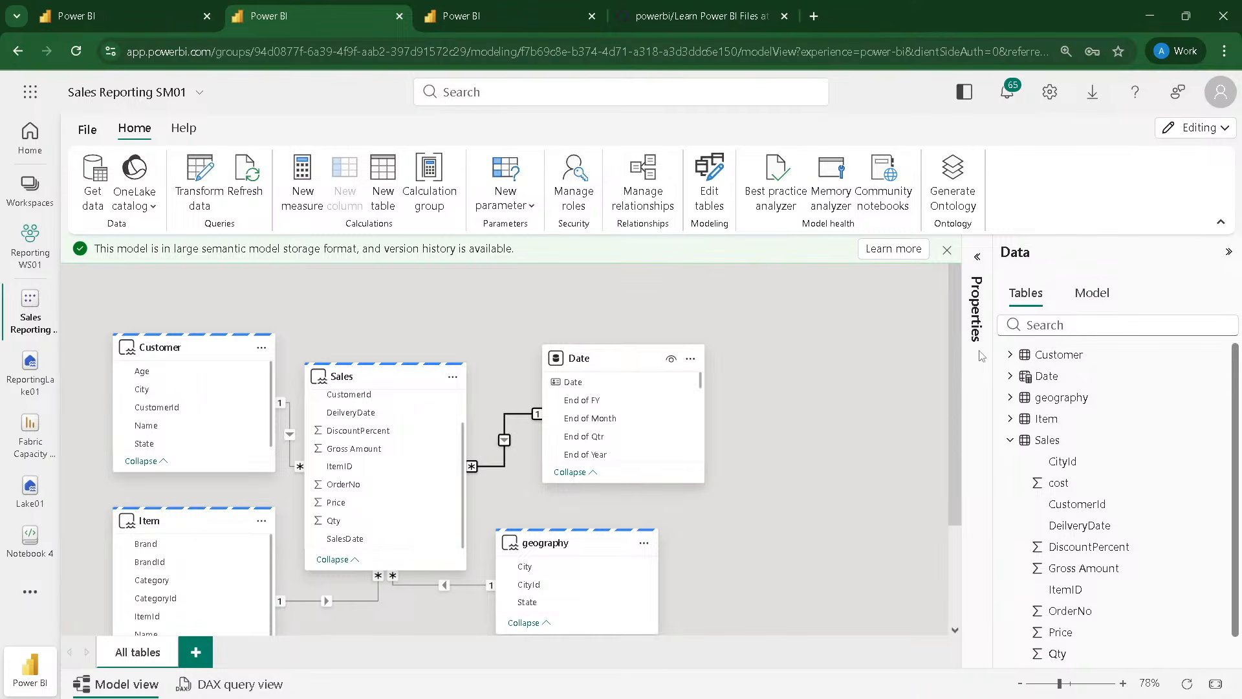
click(1010, 441)
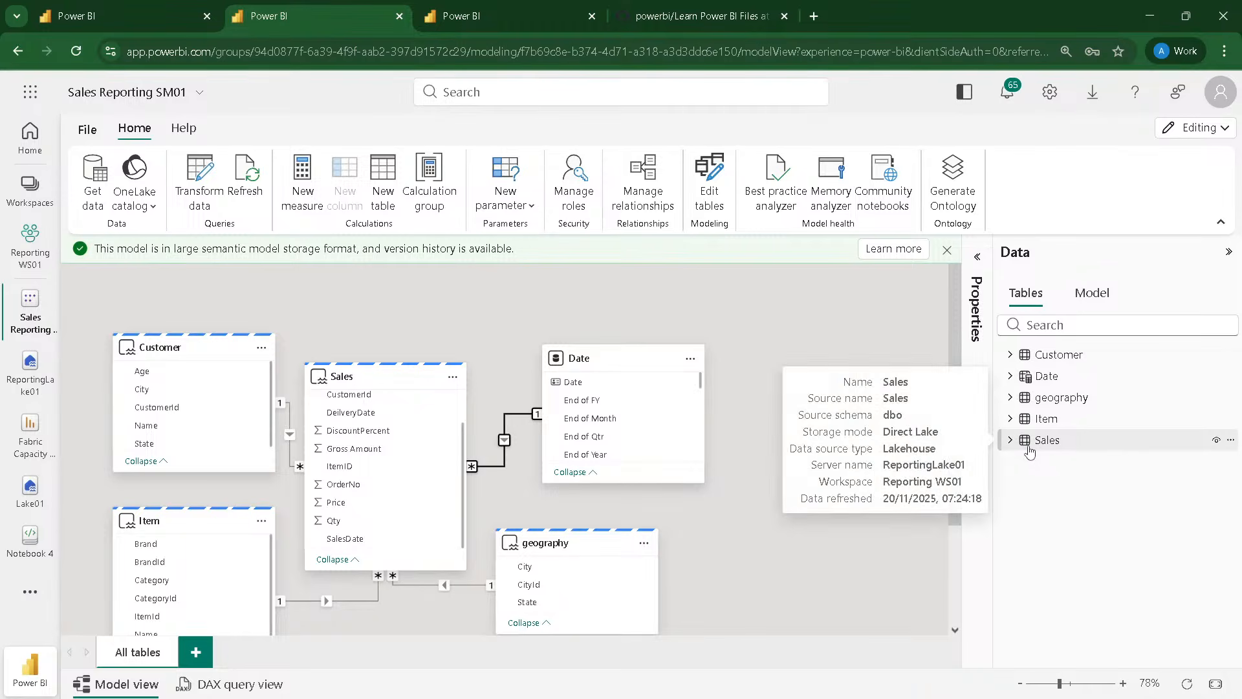
Step: Create a new calculated table named Measure, leaving its DAX expression empty
click(385, 199)
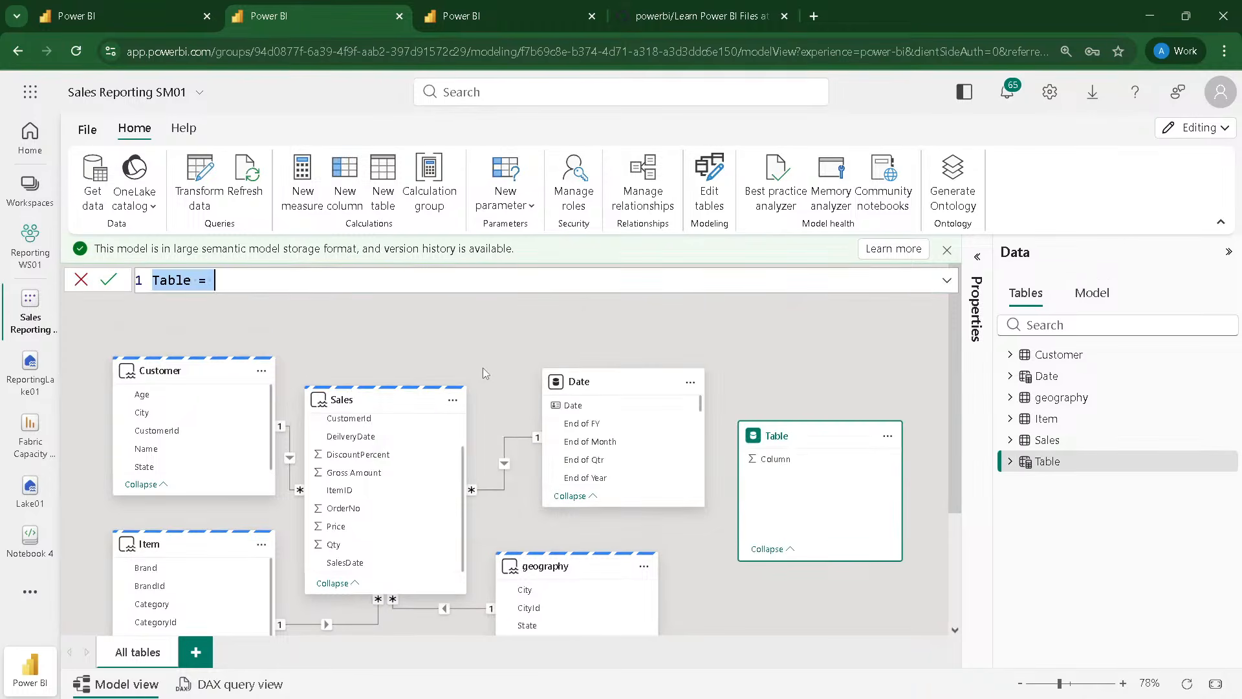
double_click(170, 280)
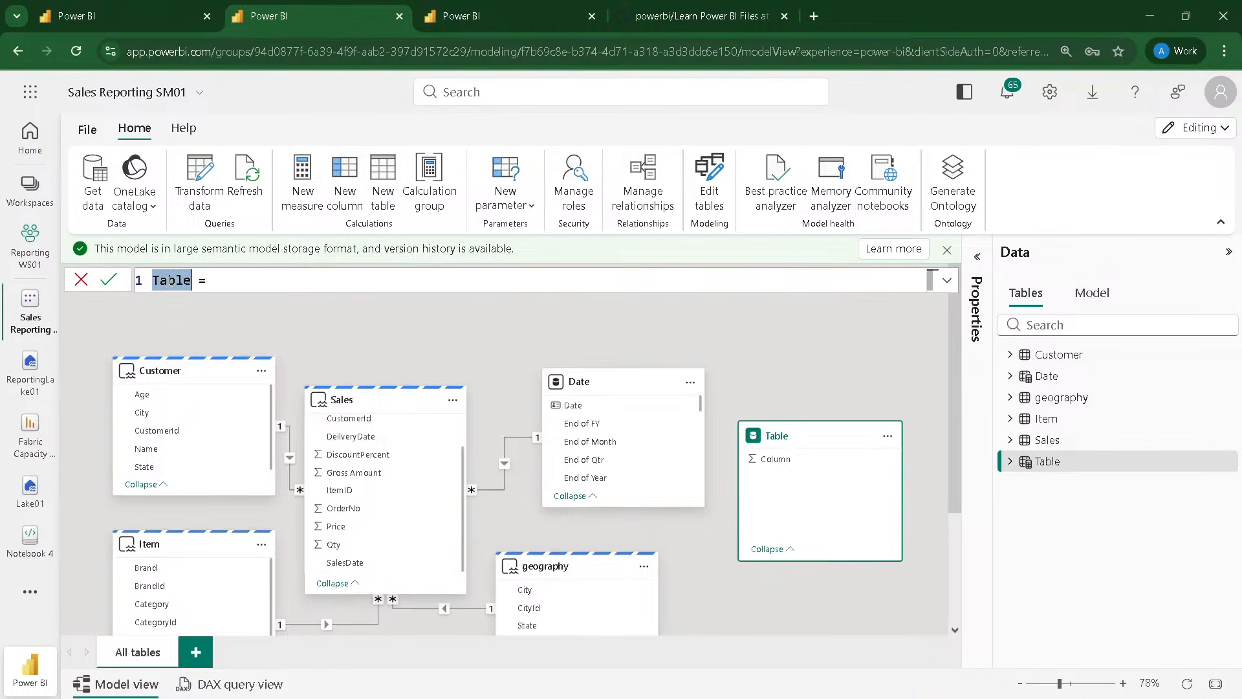
text(Measure)
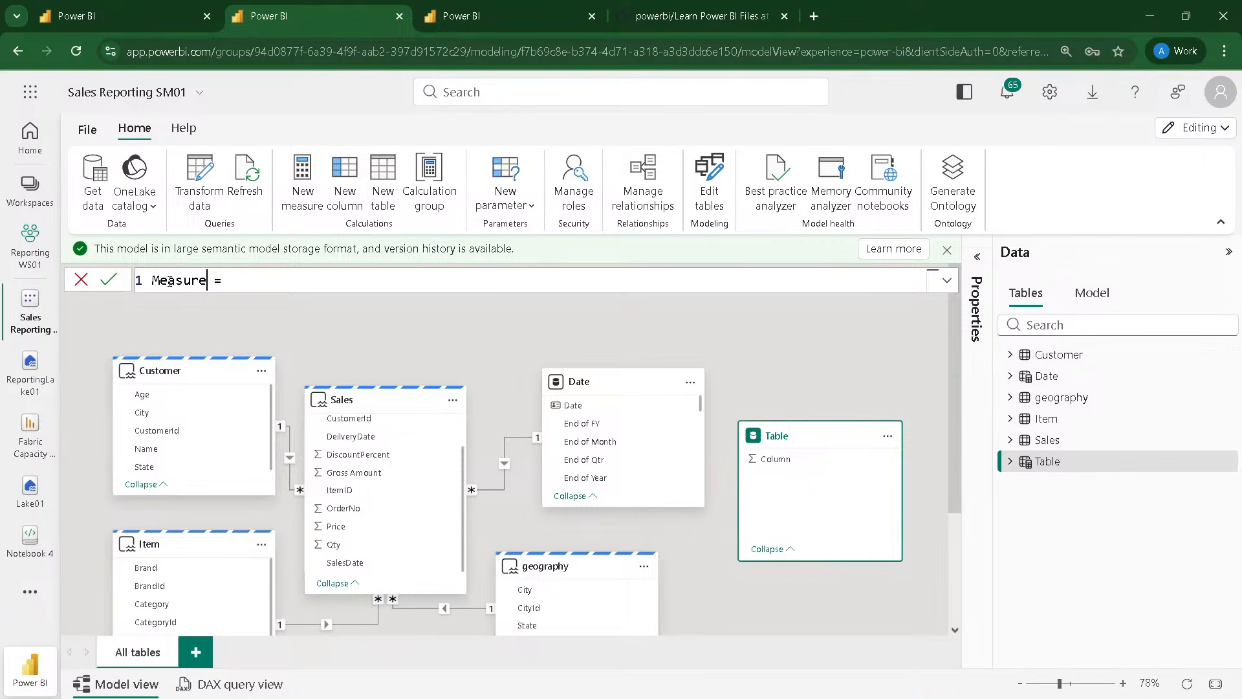
click(402, 327)
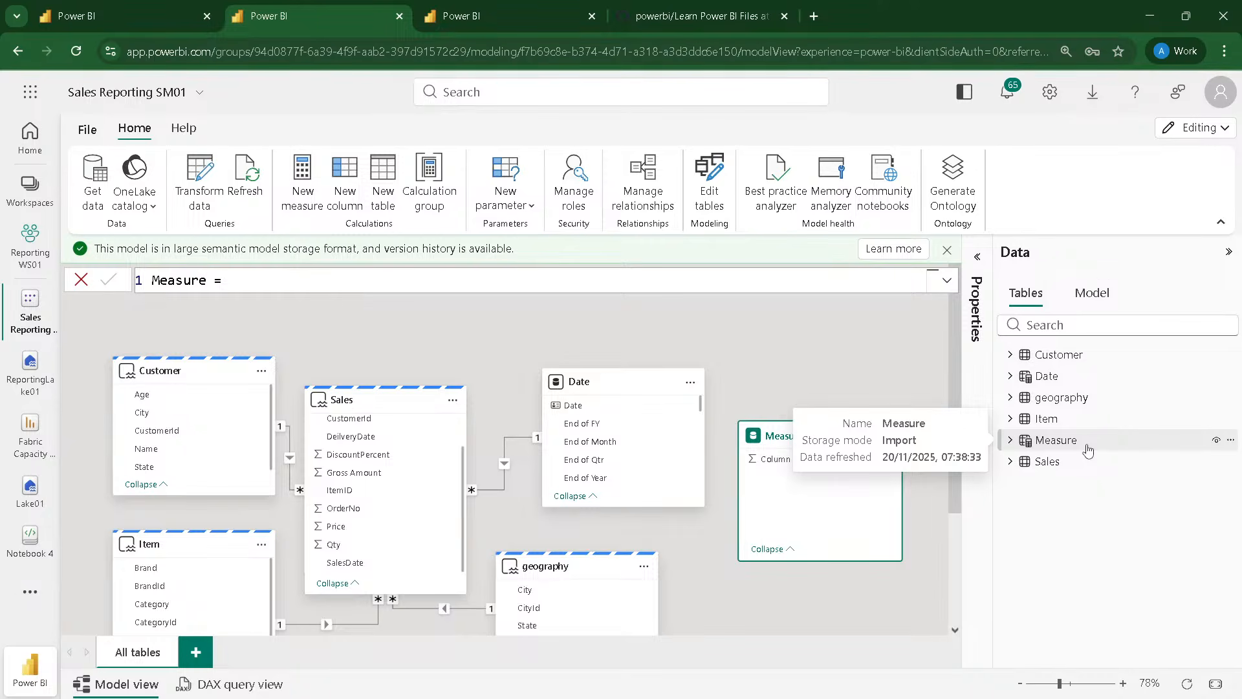
Step: Expand the Measure and Sales tables in the data list and review their fields
click(1010, 440)
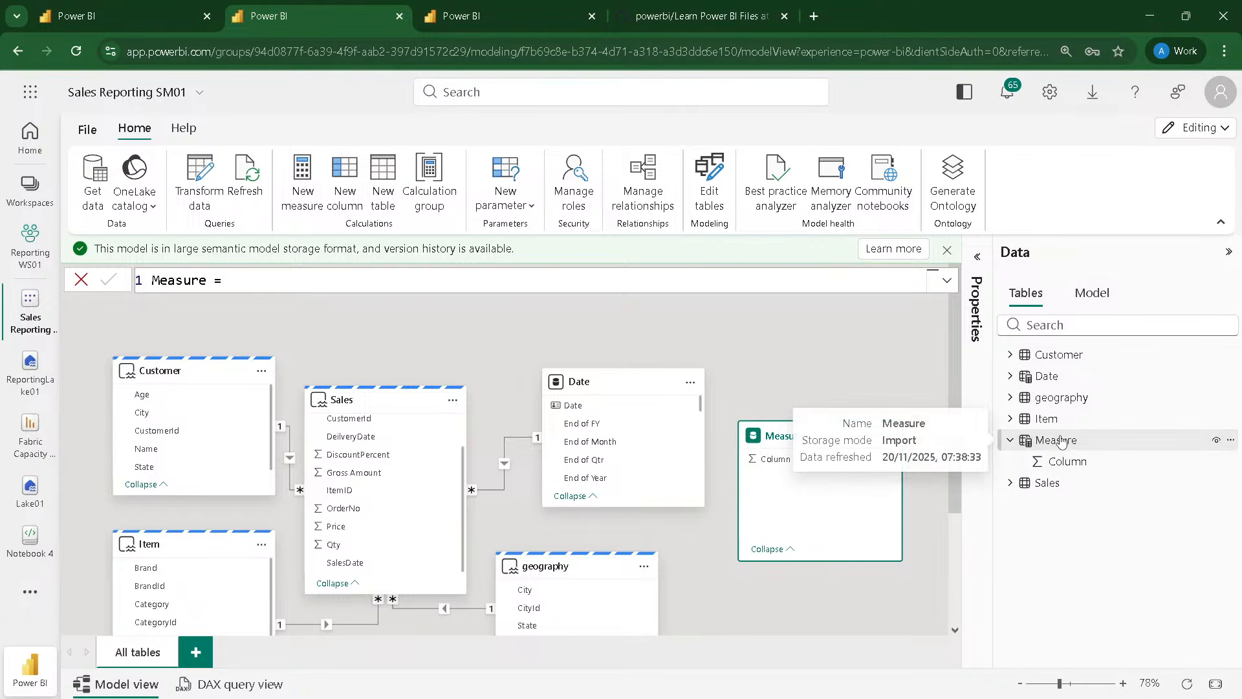
click(345, 314)
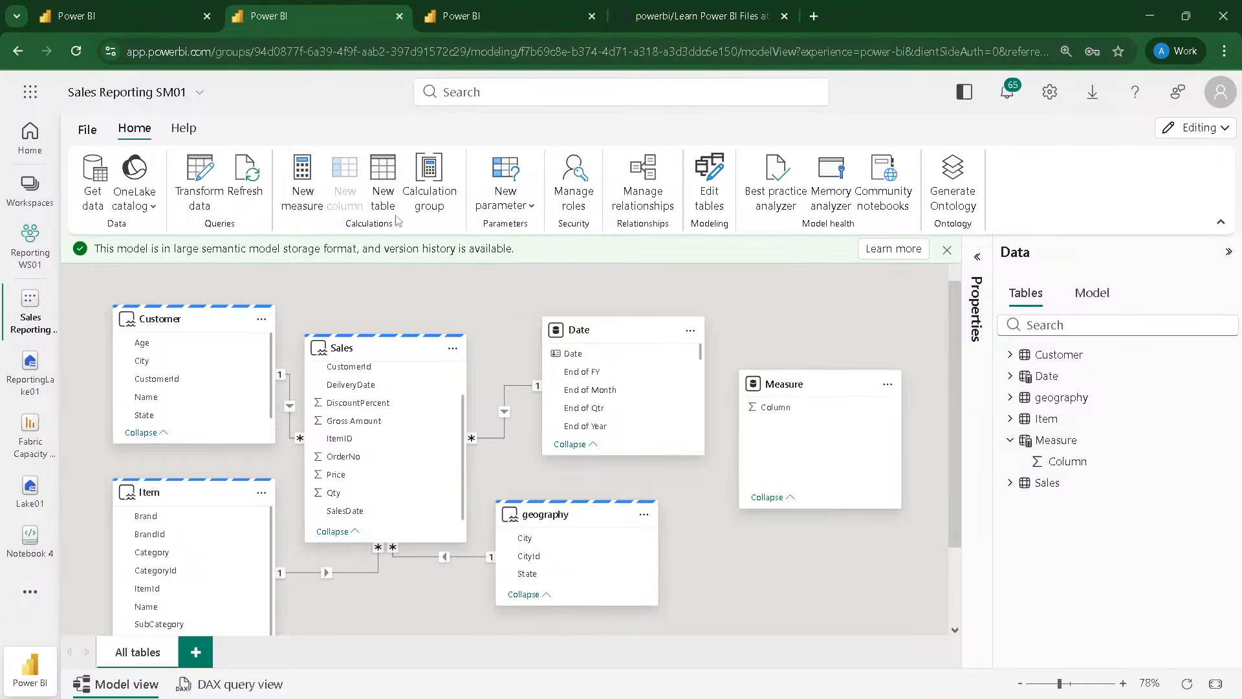
click(1011, 483)
scroll(1078, 538, down, 1)
scroll(1074, 542, up, 1)
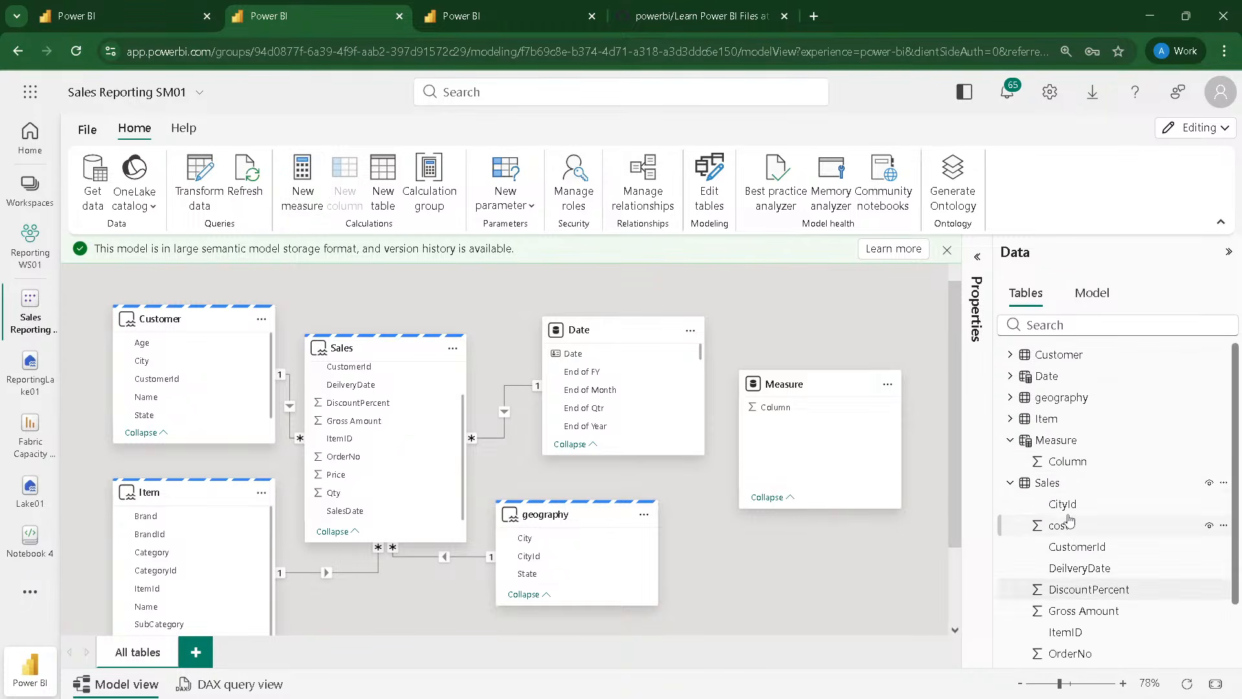
scroll(1067, 547, down, 1)
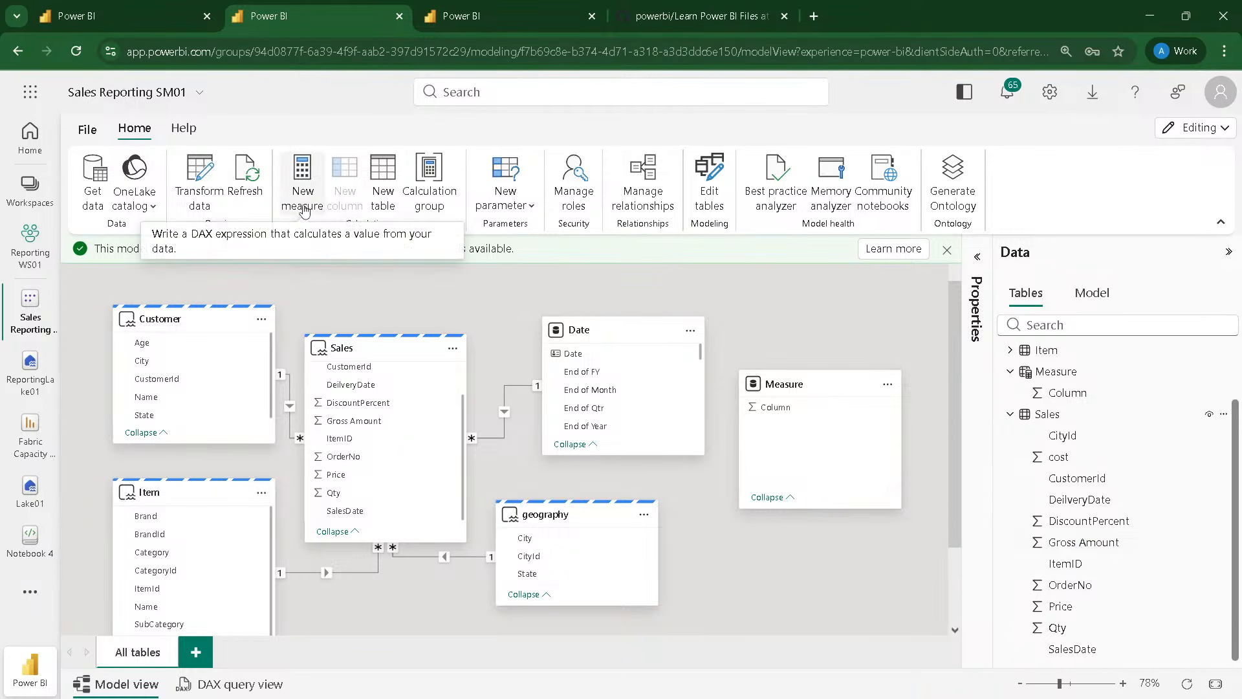
Step: Try to enter Gross = Sum(Sales[Gross Amount]) as the expression of the calculated table Measure
click(1057, 374)
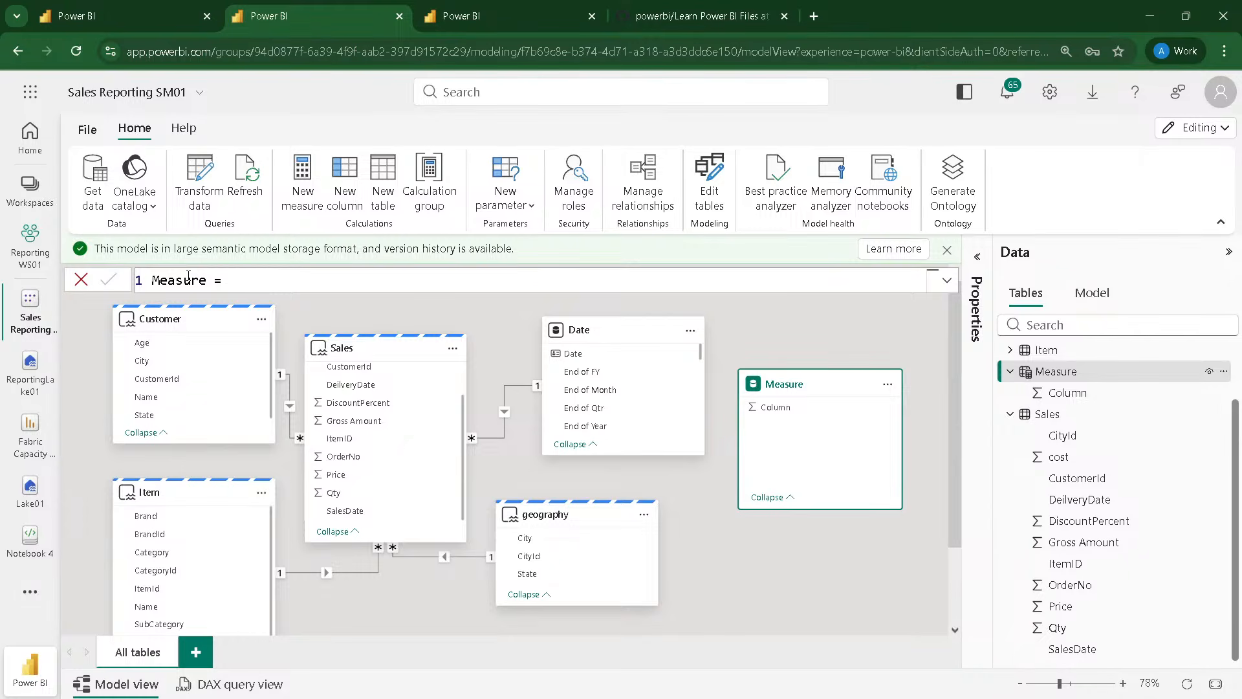
click(169, 280)
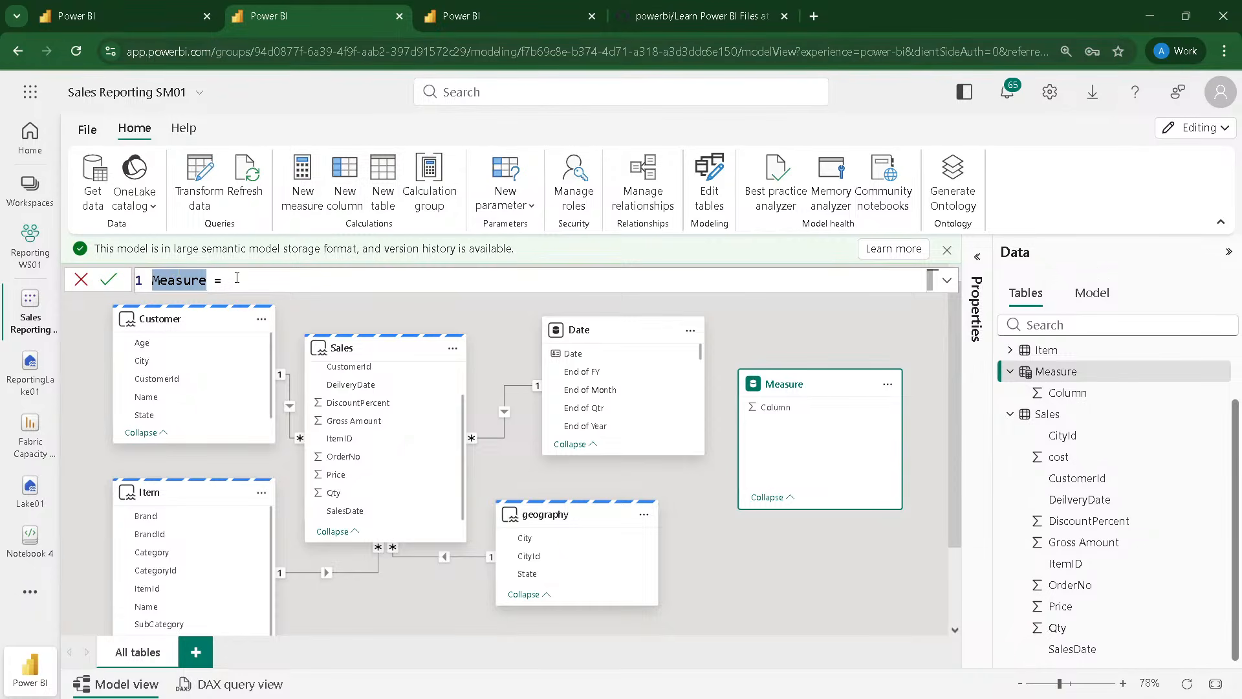
text(Gross =)
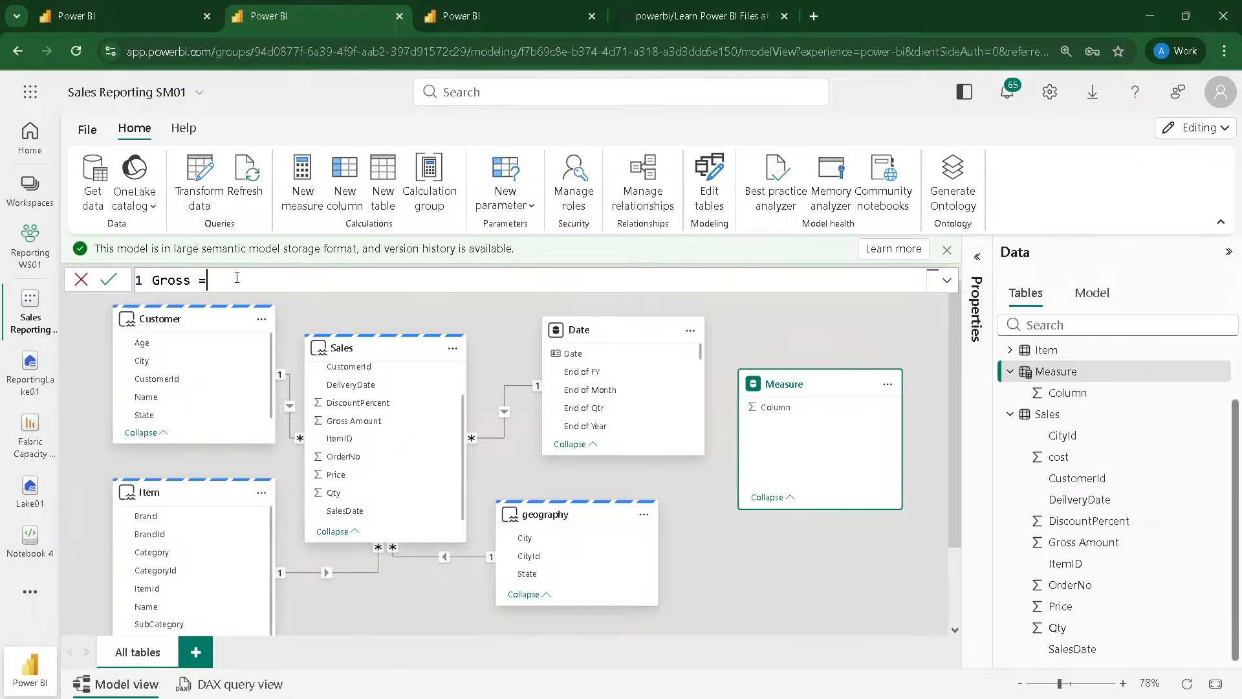
text( Sum)
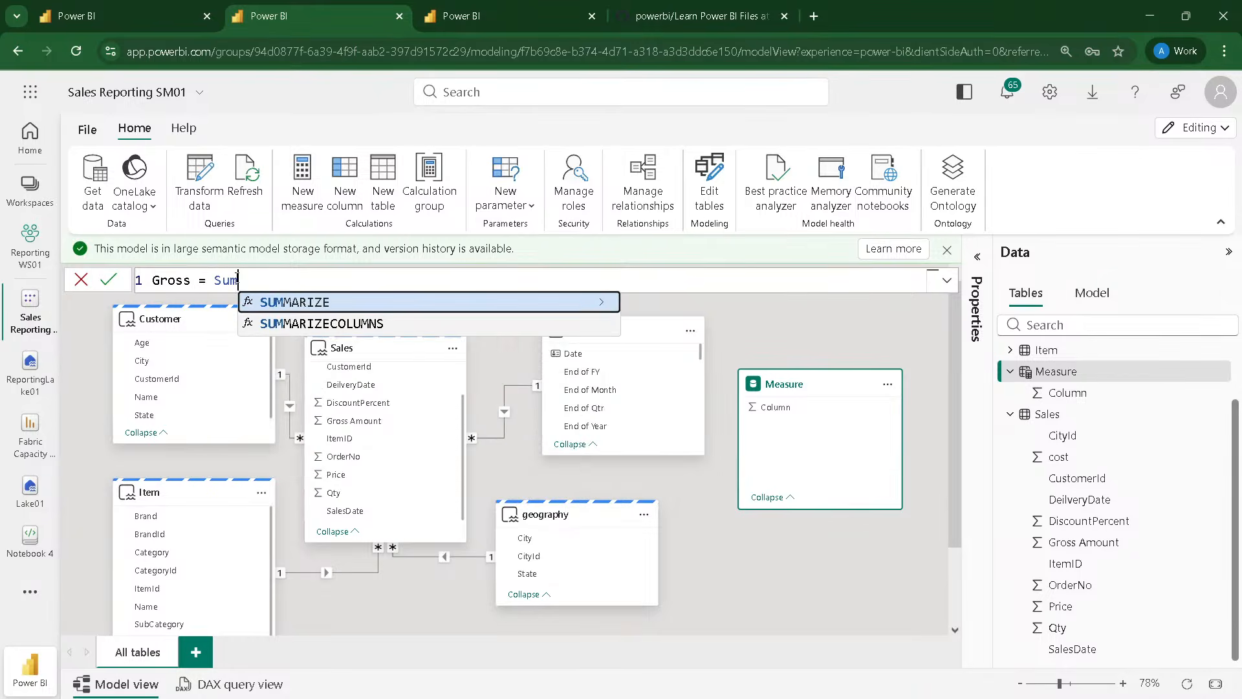
text((Gr)
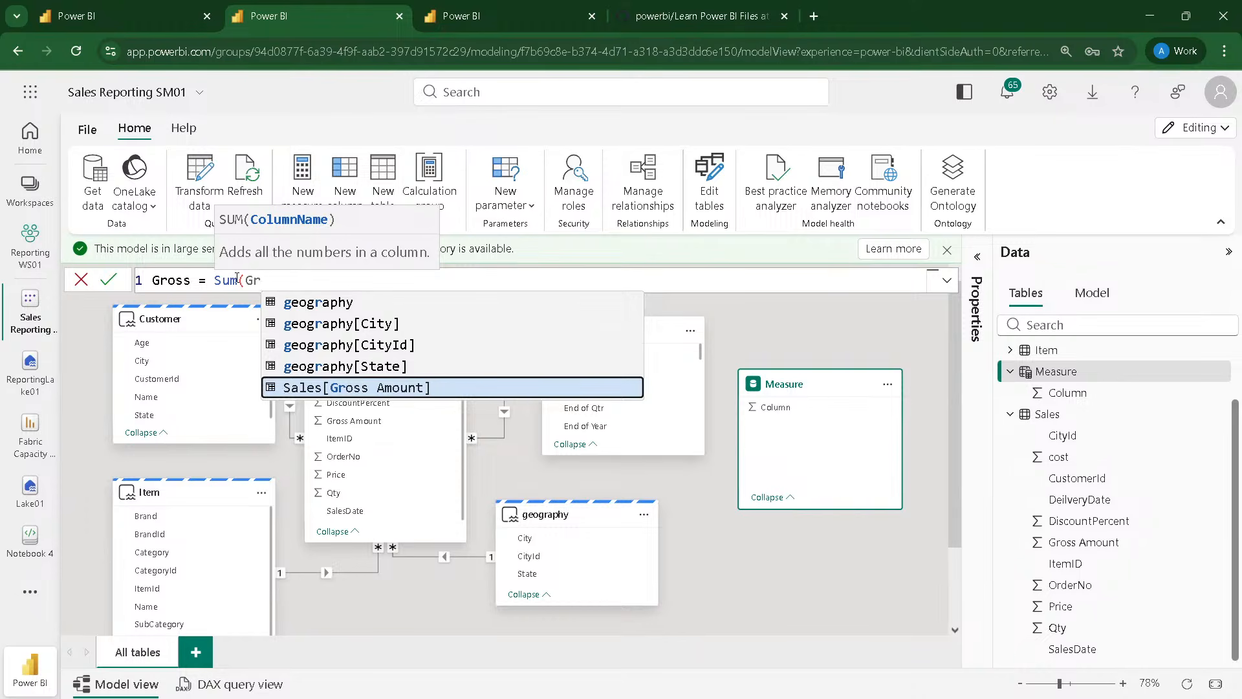
key(Tab)
text())
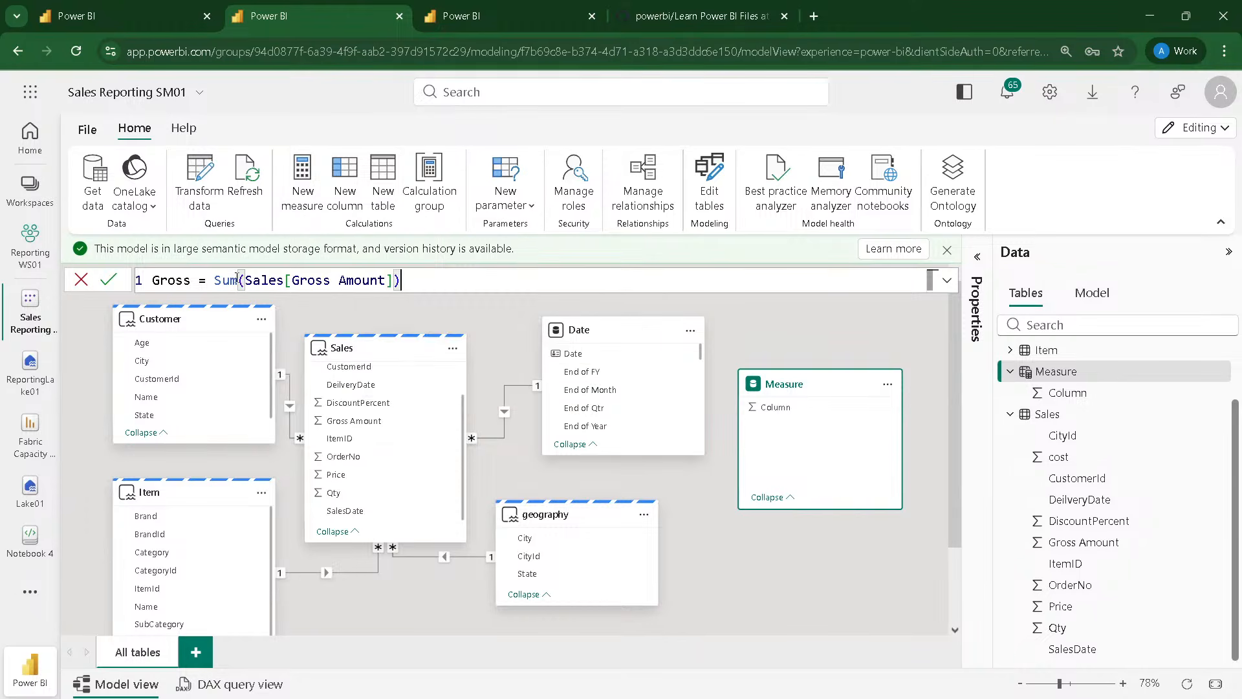
key(Return)
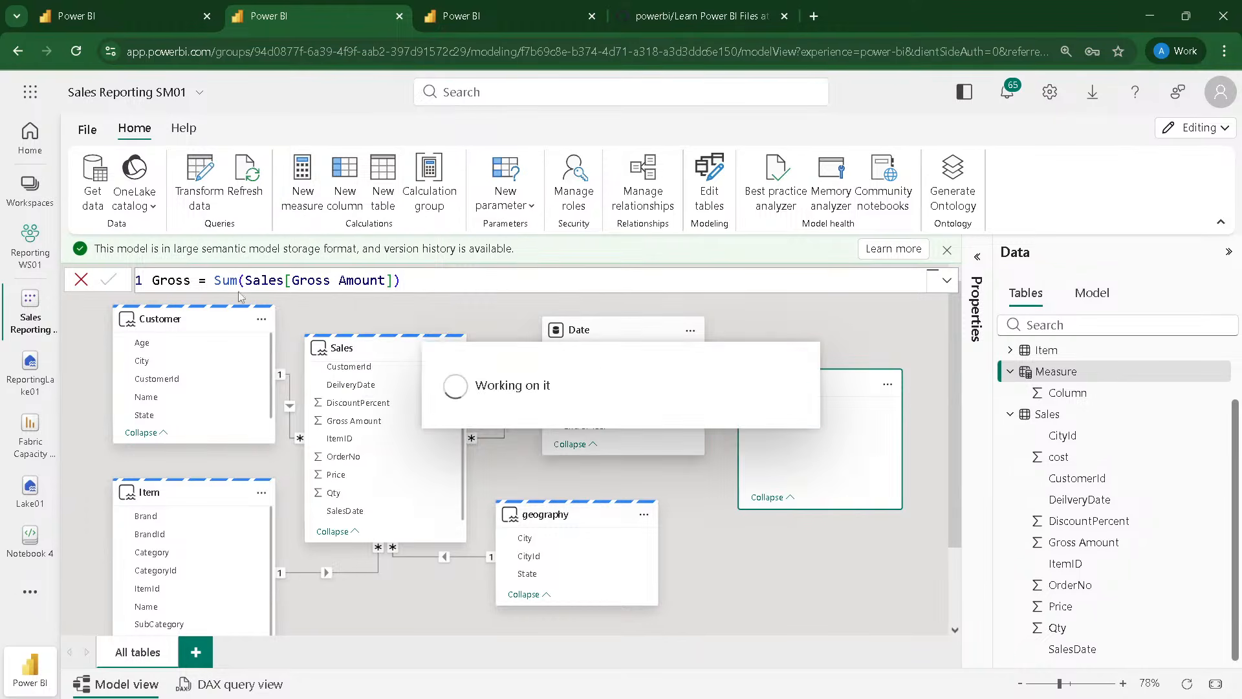
Step: Undo the Gross formula on the calculated table, restoring its name Measure and empty expression
scroll(1103, 445, up, 1)
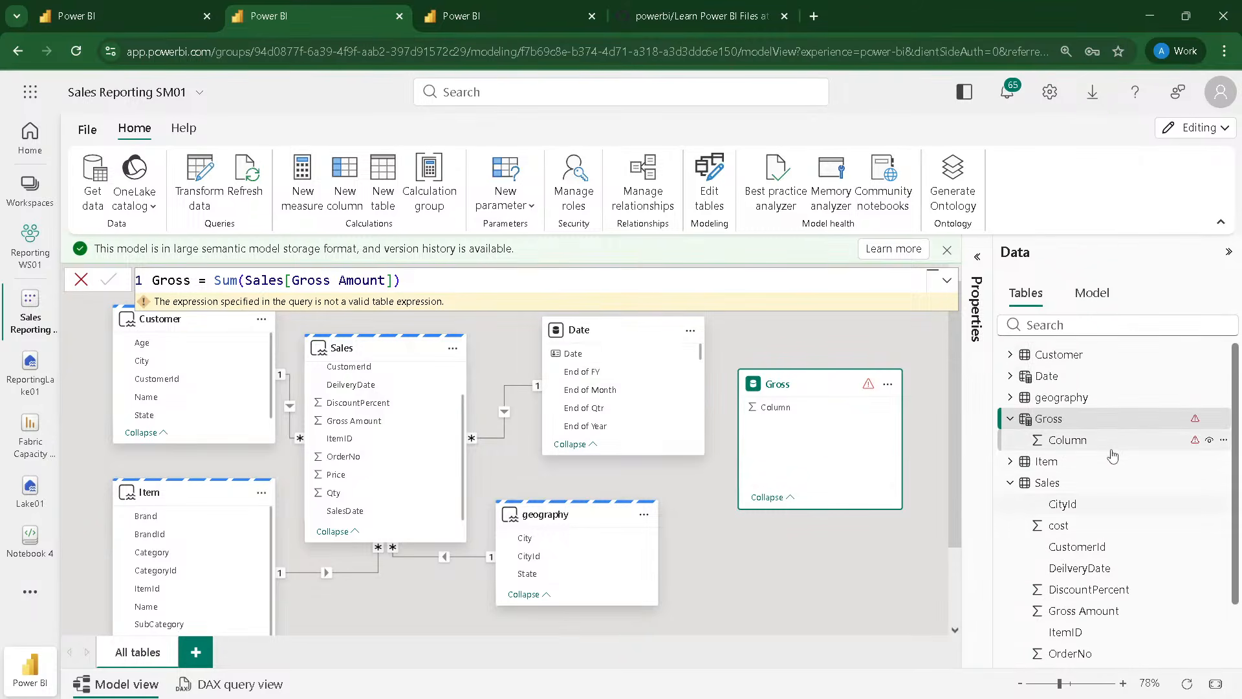
click(1045, 423)
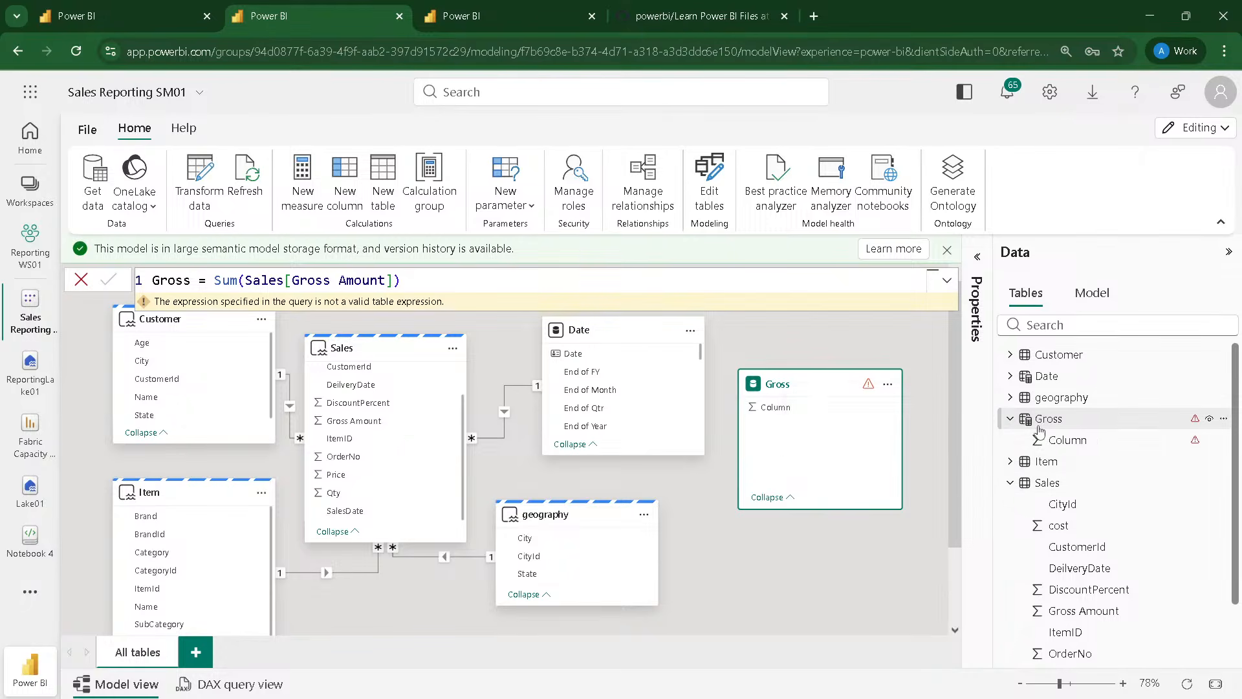
scroll(1053, 437, down, 1)
scroll(1053, 437, up, 1)
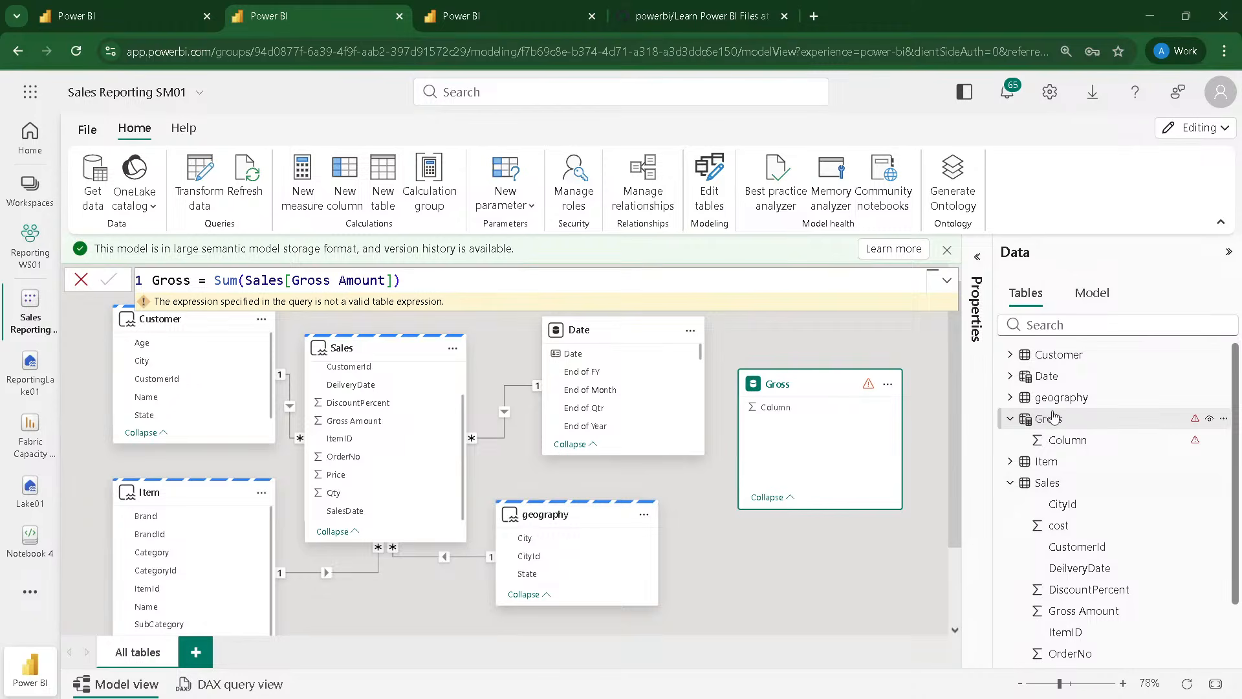
click(500, 282)
key(ctrl+z)
key(ctrl+z)
key(ctrl+z)
key(ctrl+z)
key(ctrl+z)
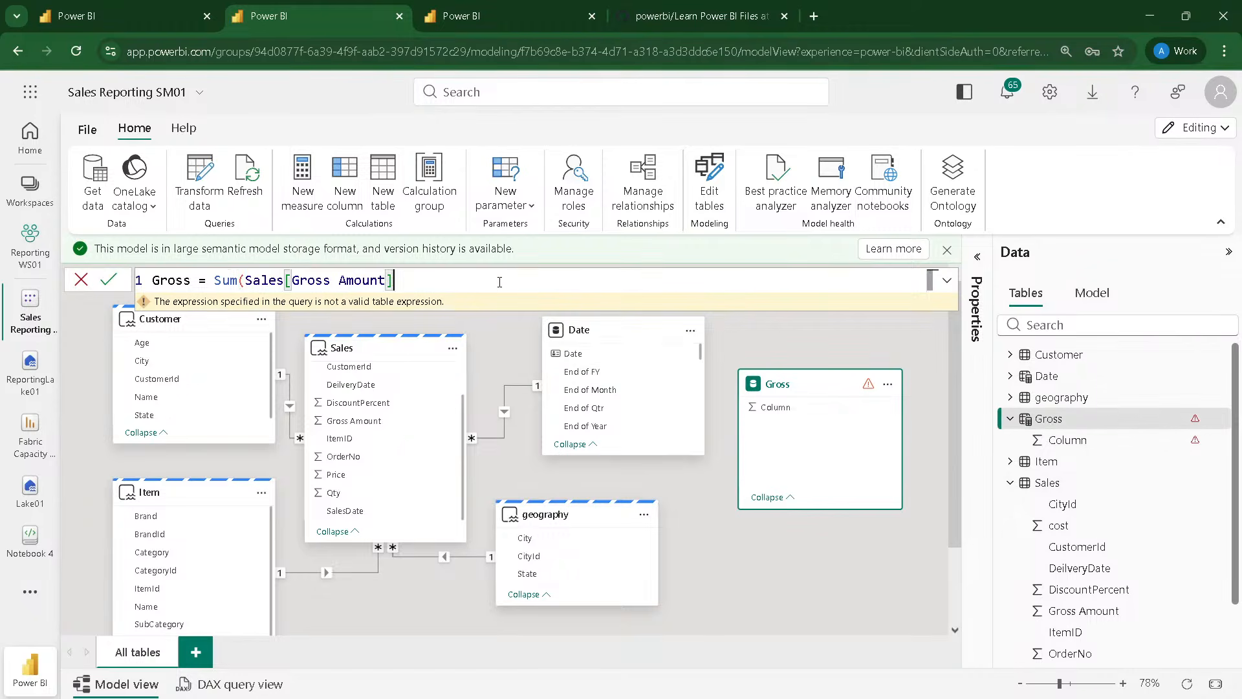
click(926, 389)
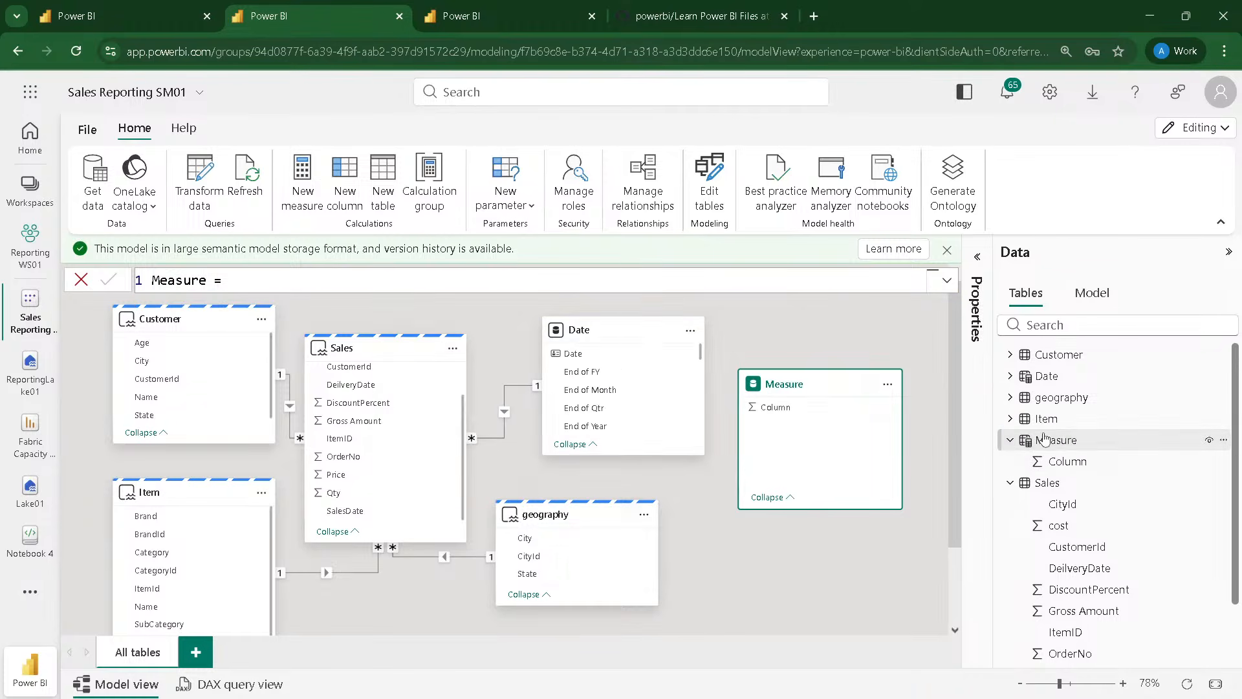
Step: Add a new measure to the Measure table, defined as Gross = Sum(Sales[Gross Amount])
click(1019, 440)
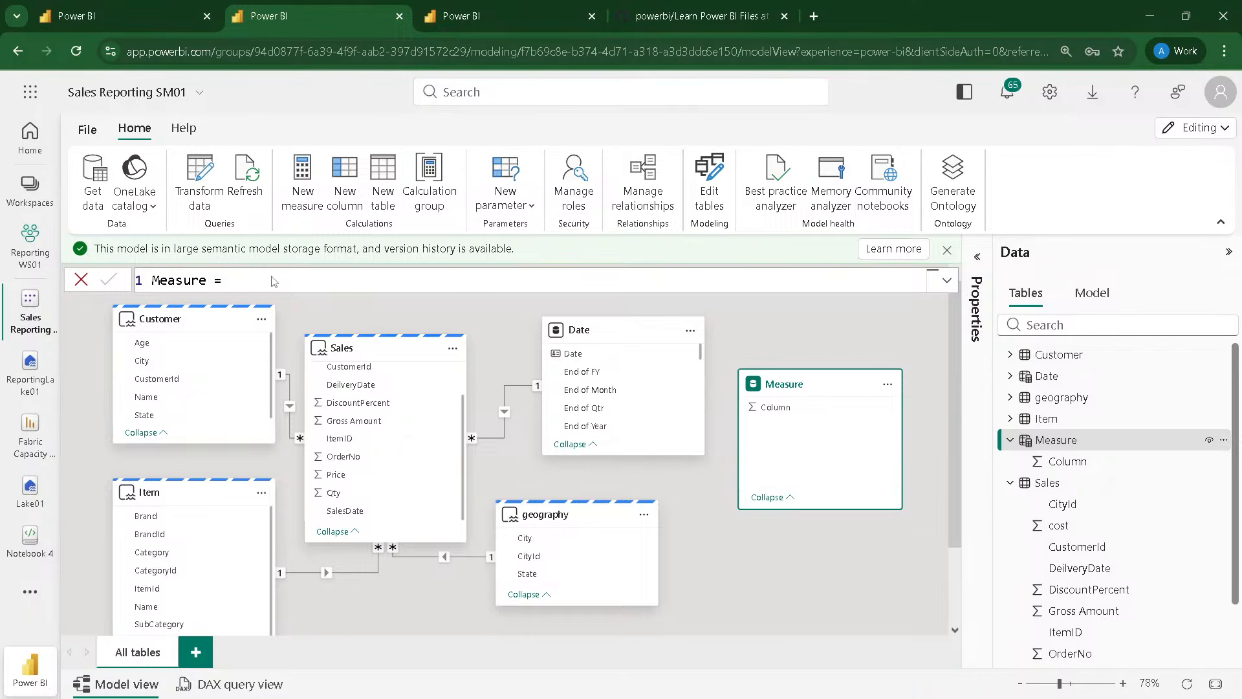
double_click(192, 280)
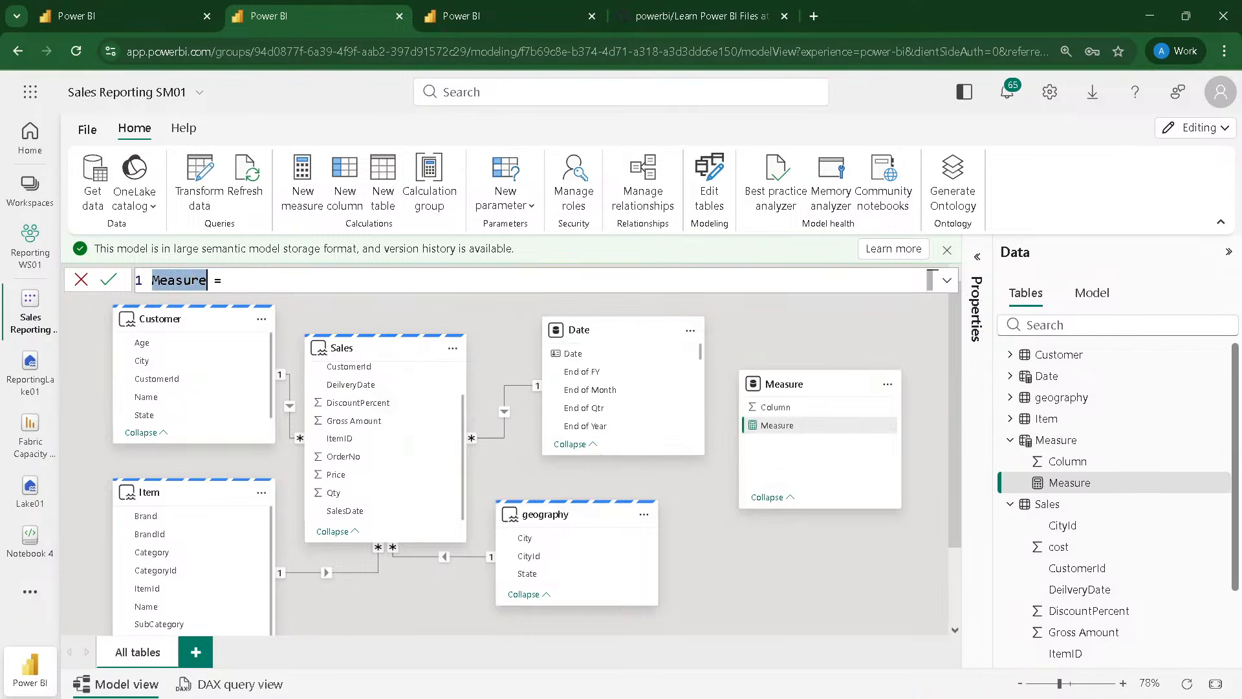
text(Gross)
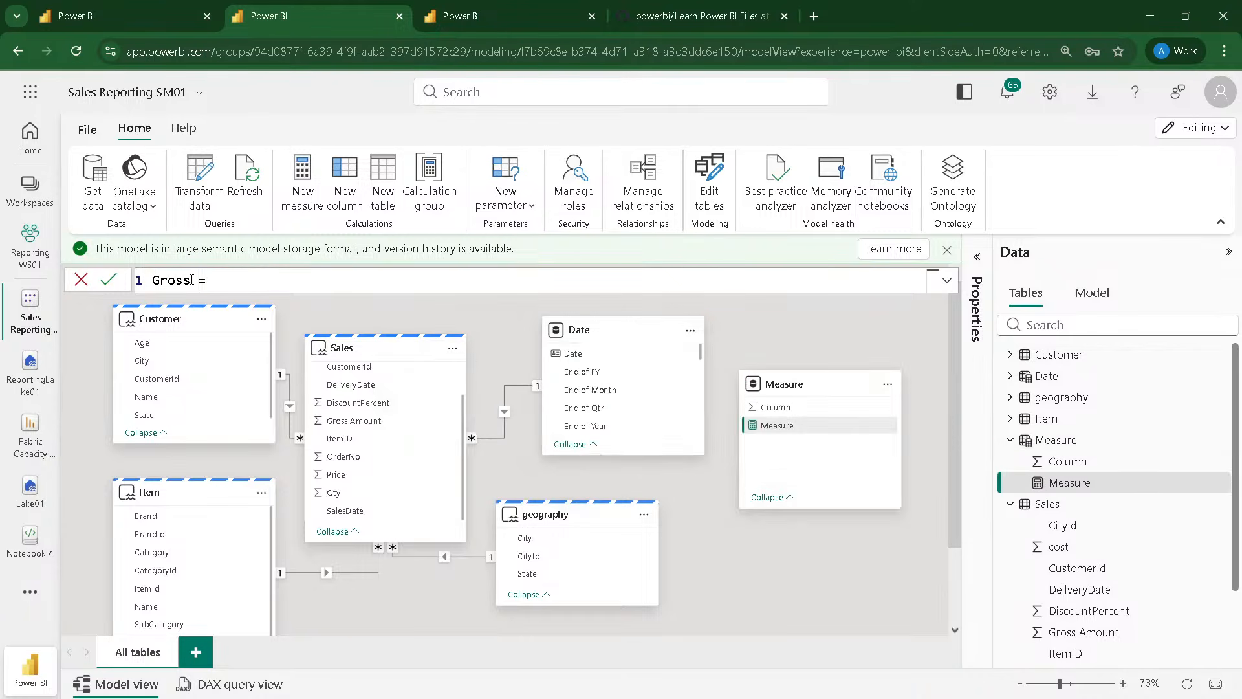
key(End)
text(Sum()
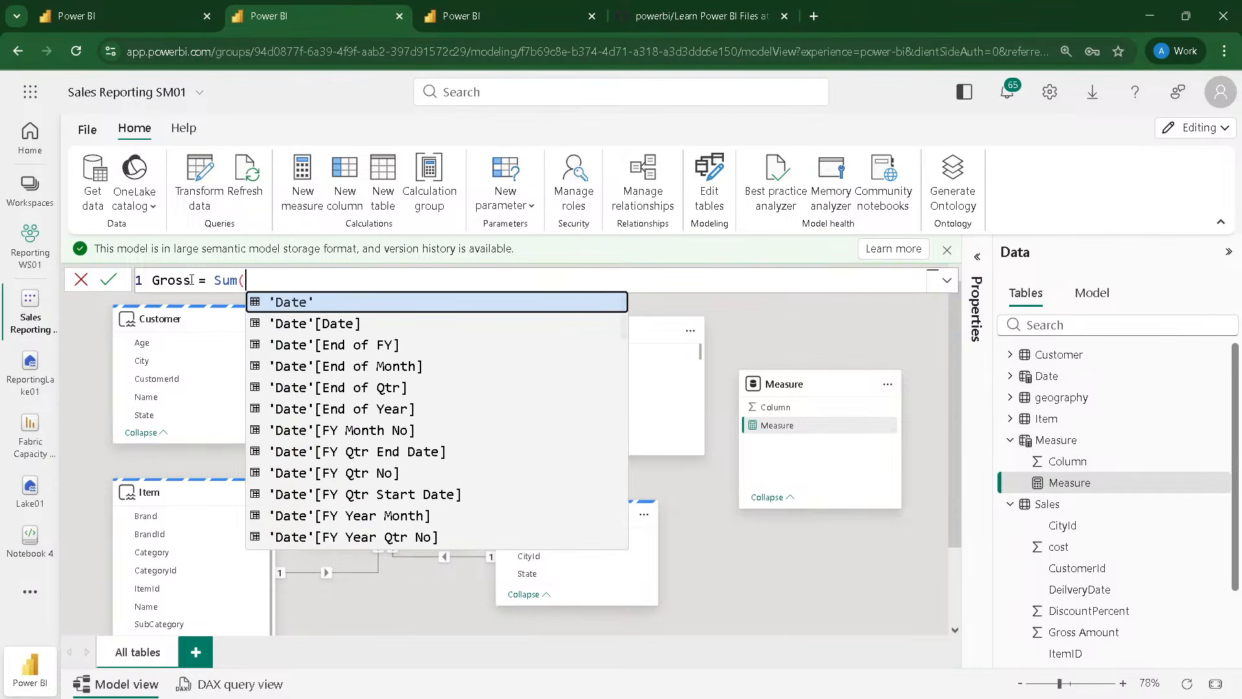
text(Sales)
key(Down)
key(Down)
key(Down)
key(Down)
key(Down)
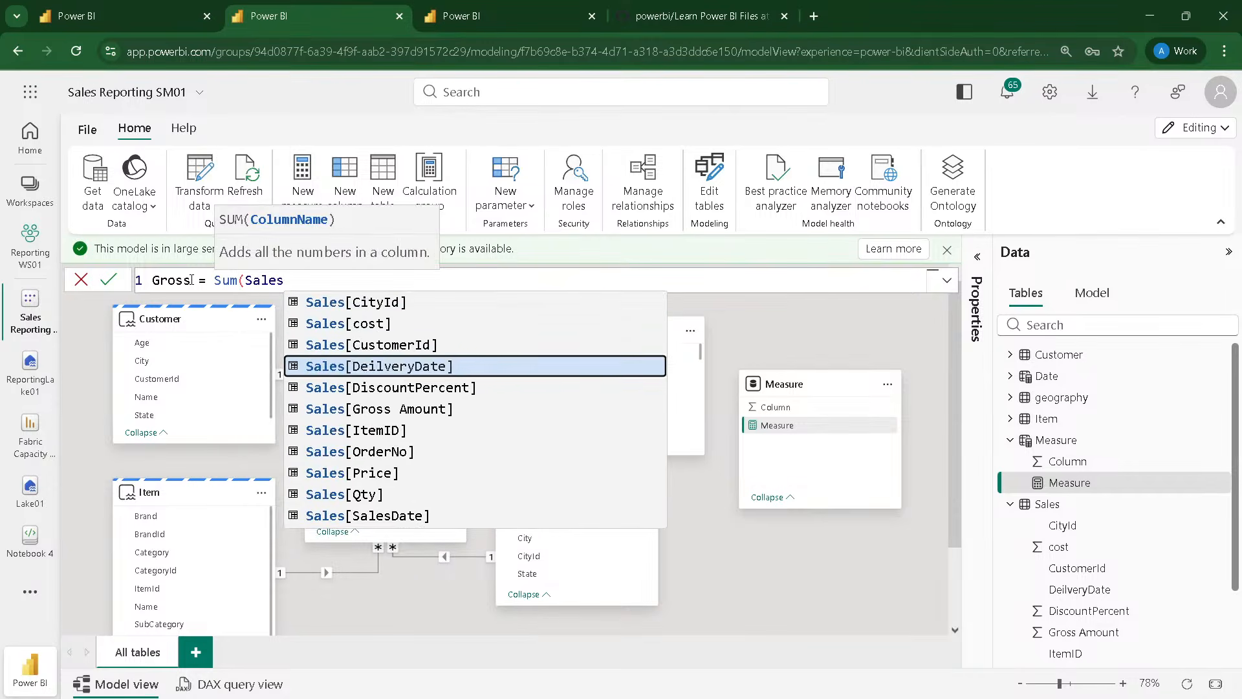
key(Down)
key(Tab)
text())
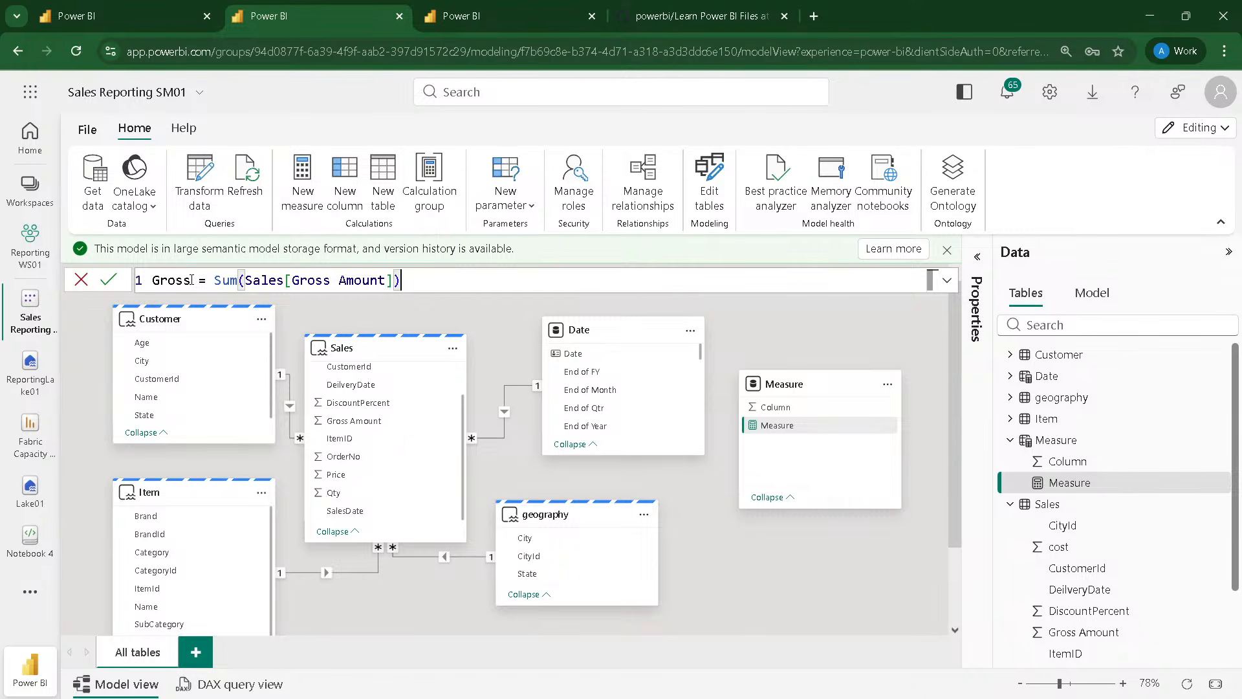
key(Return)
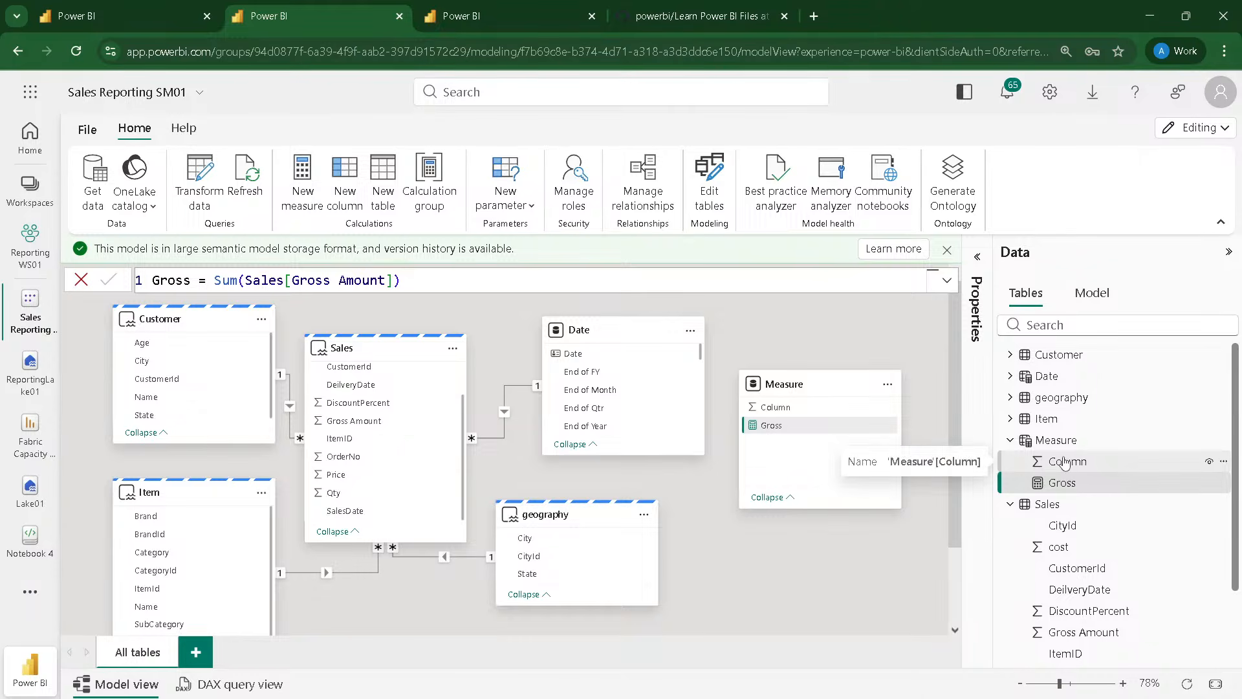
Step: Hide the placeholder field Column in the Measure table and view the OneLake catalog source types
click(1209, 463)
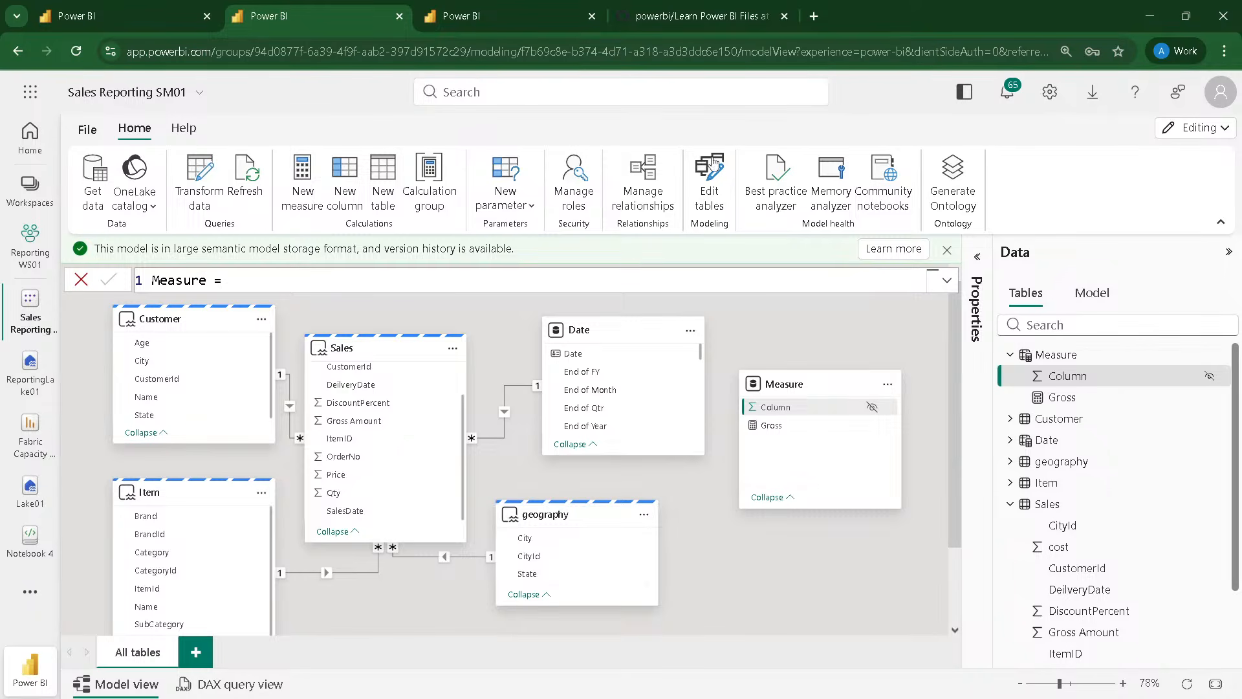
click(148, 209)
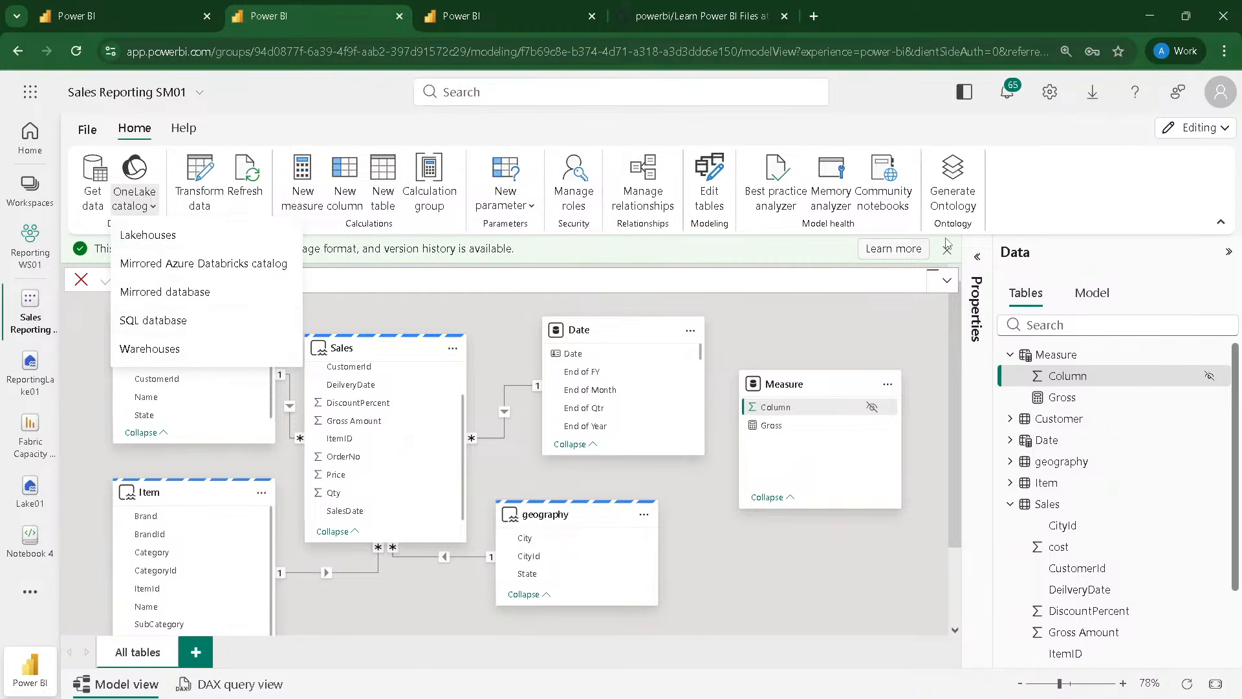
click(1071, 219)
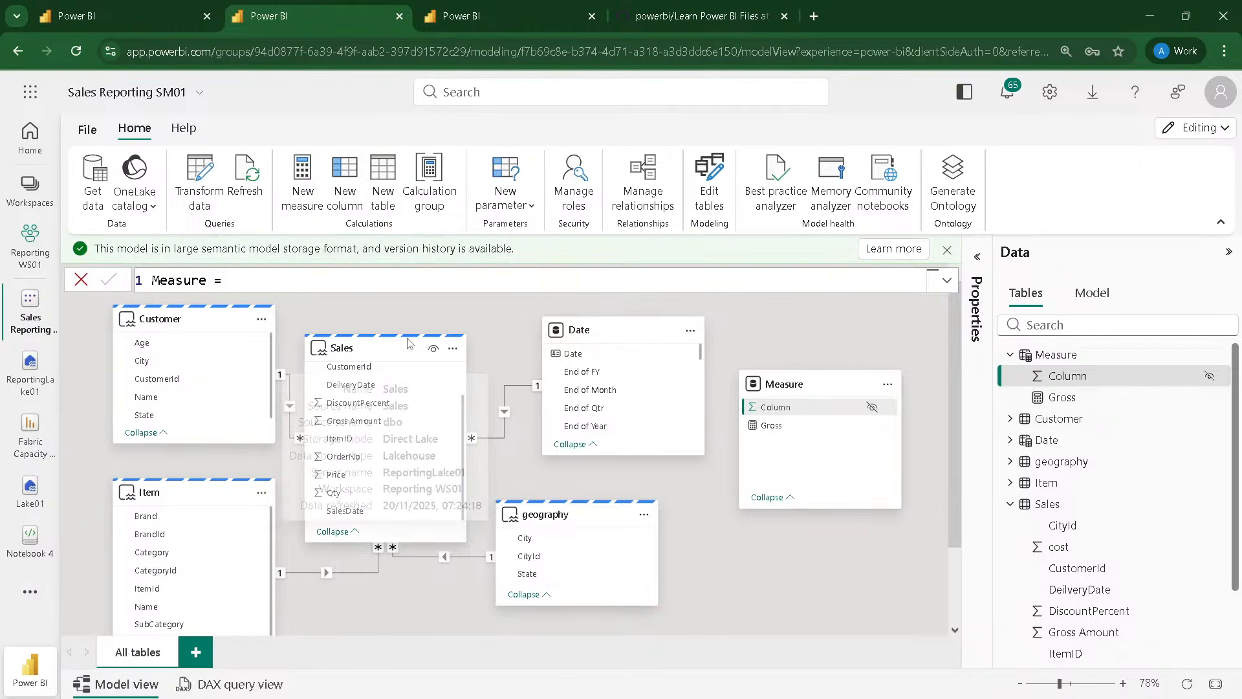
click(1046, 440)
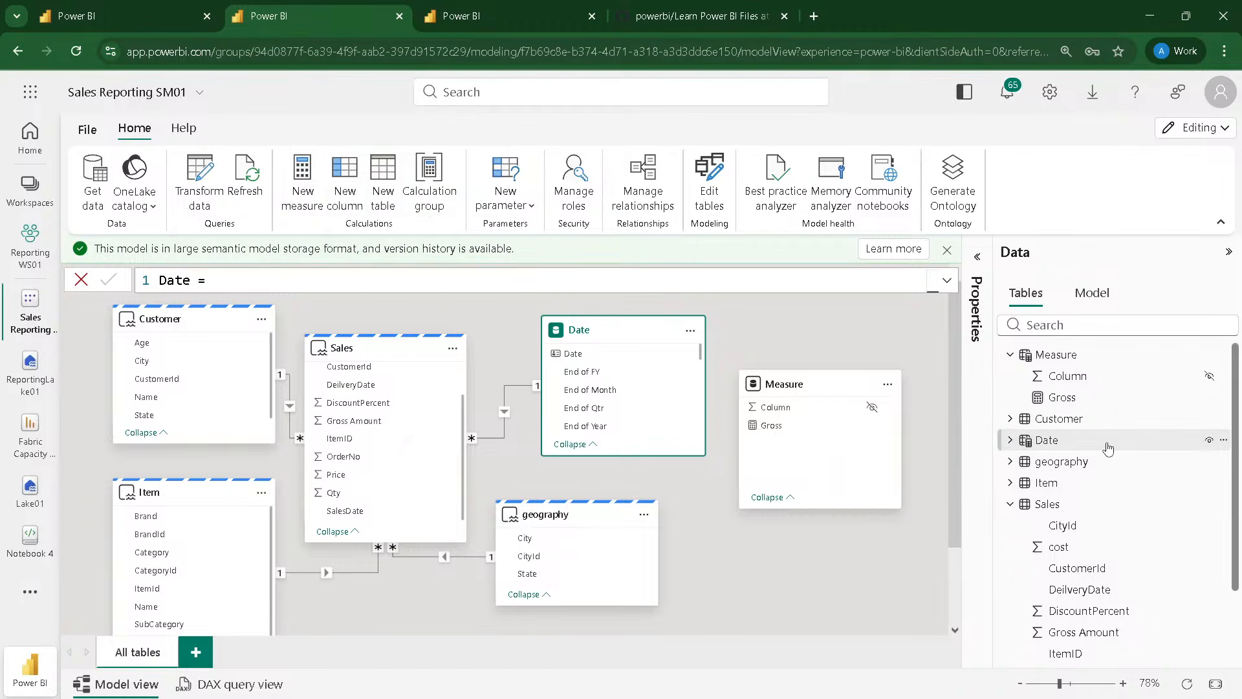
Step: Add a new measure to the Measure table, defined as COGS = sumx(Sales, Sales[cost]*Sales[Qty])
click(1062, 403)
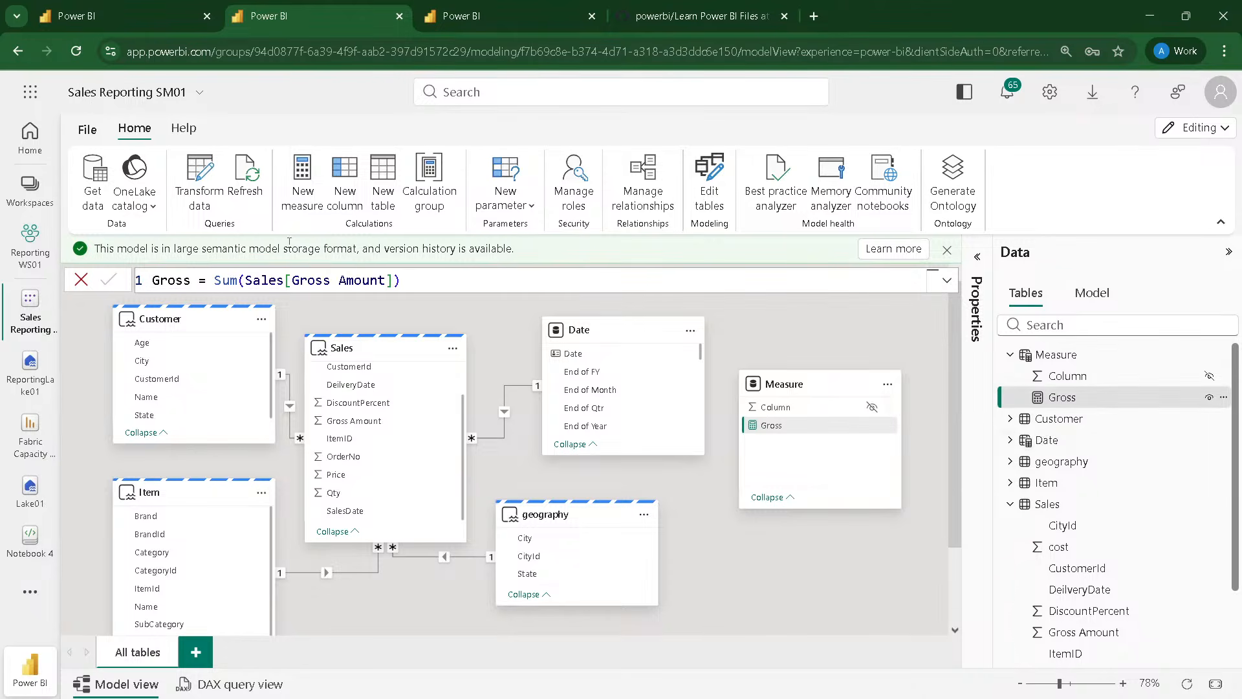
click(296, 197)
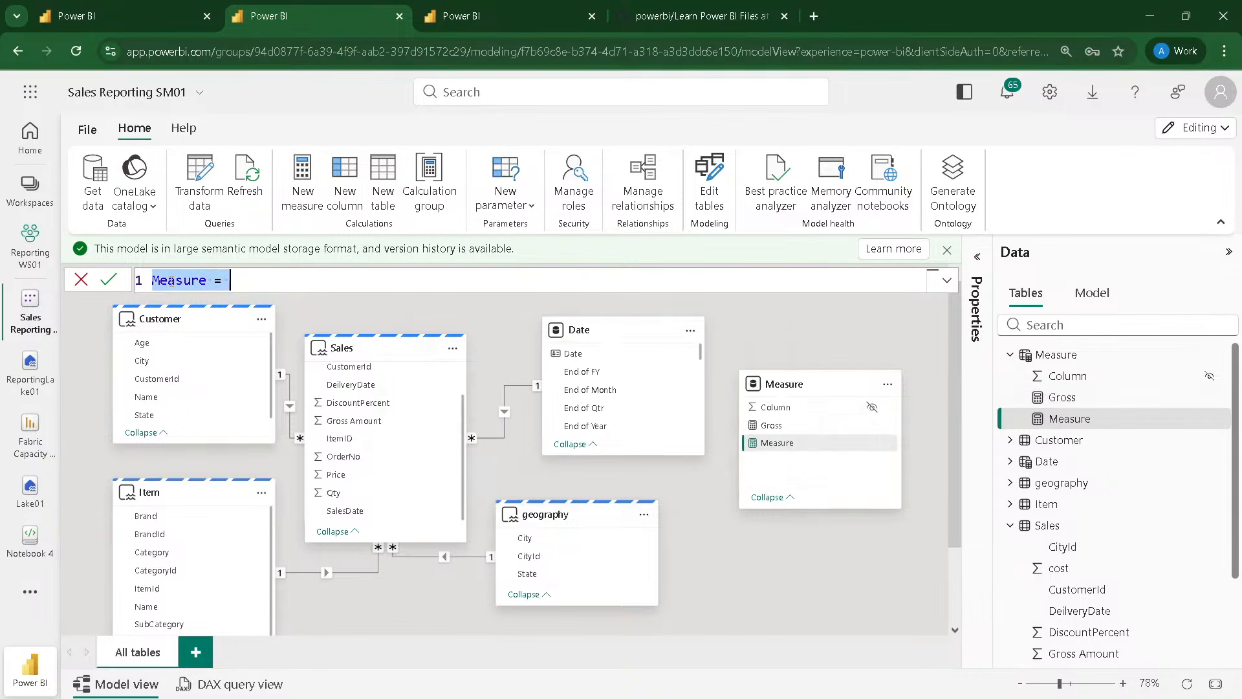
text(C)
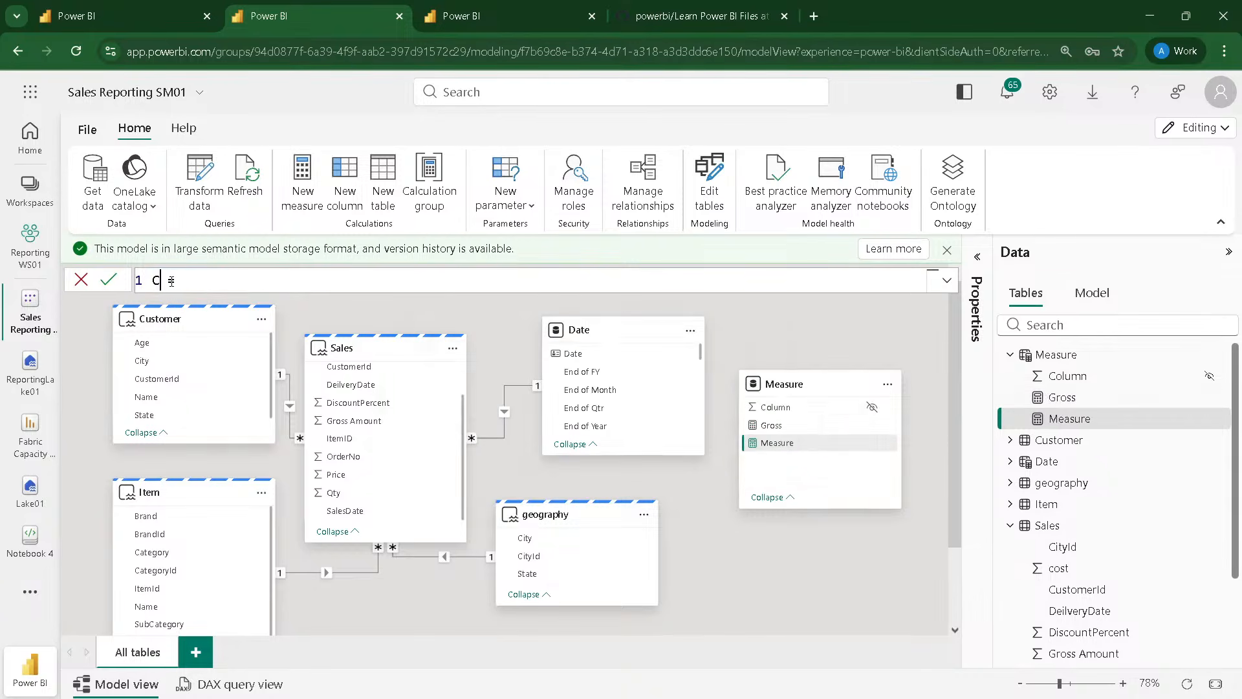
text(OGS =sumx)
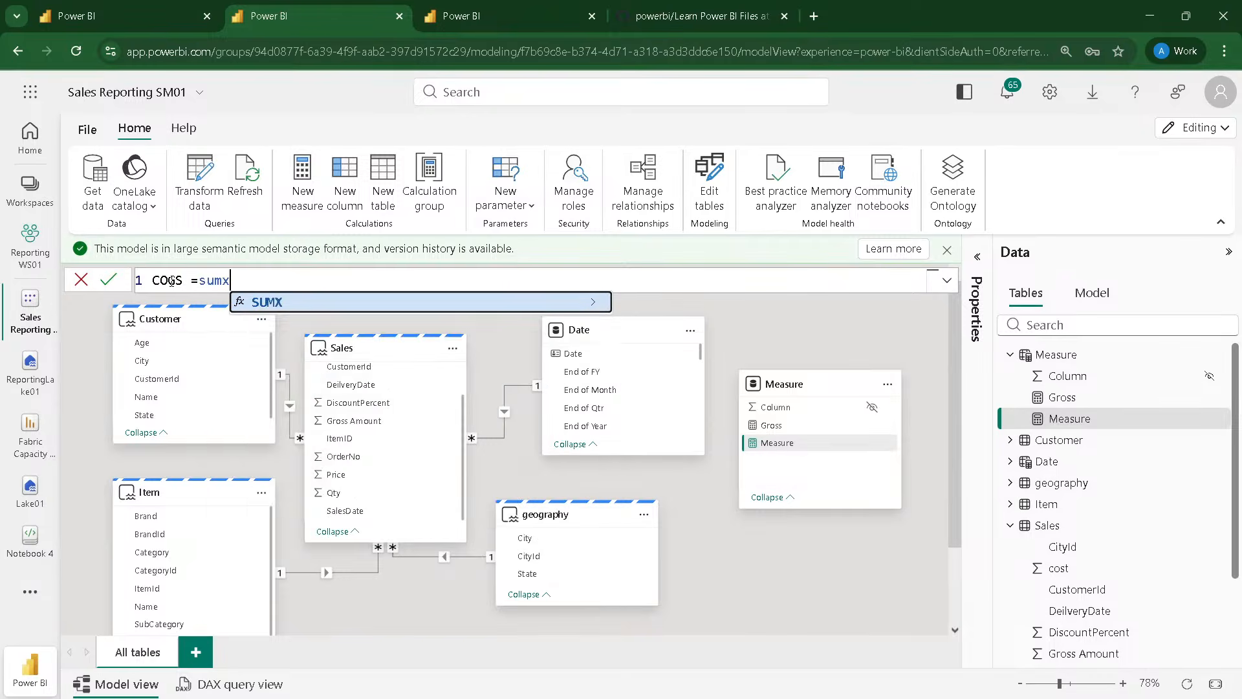
text((Sa)
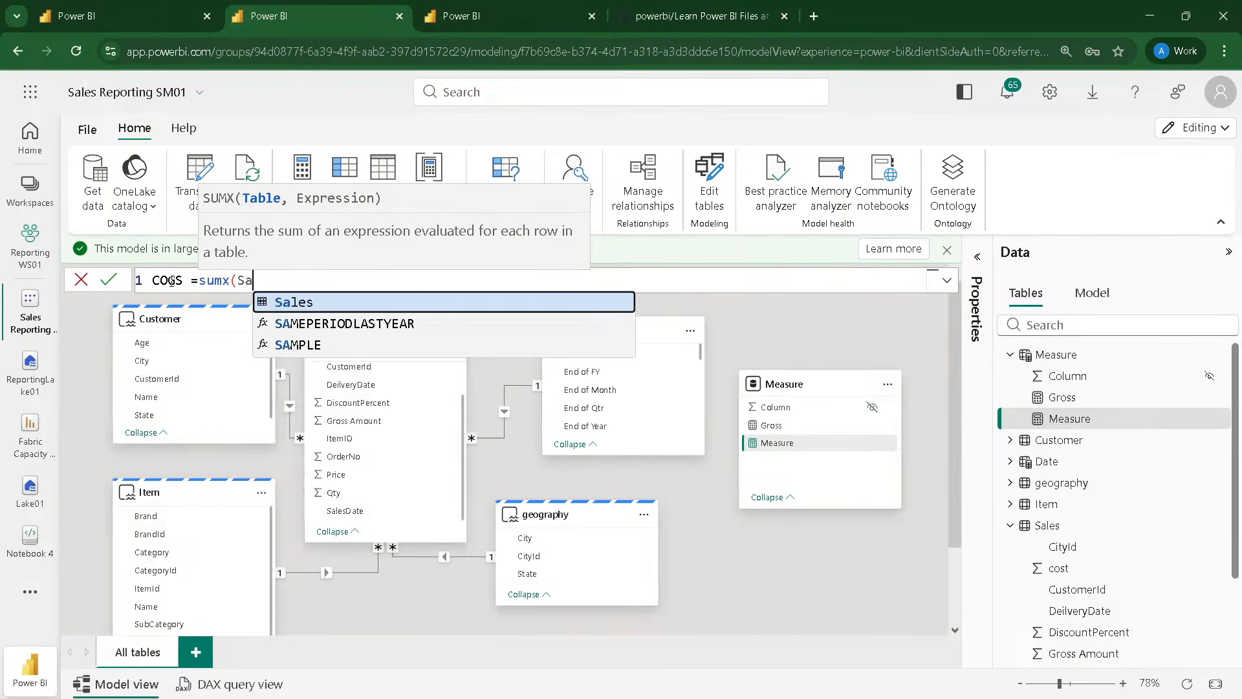
text(les,)
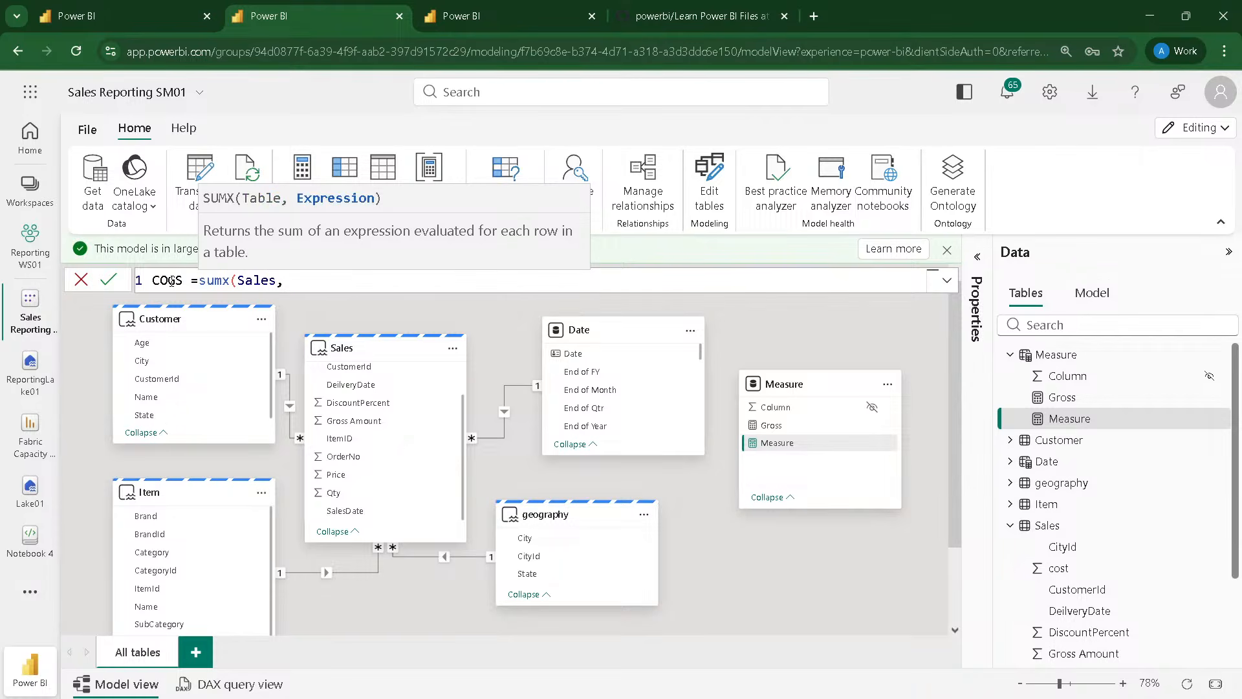
text( Sales[co)
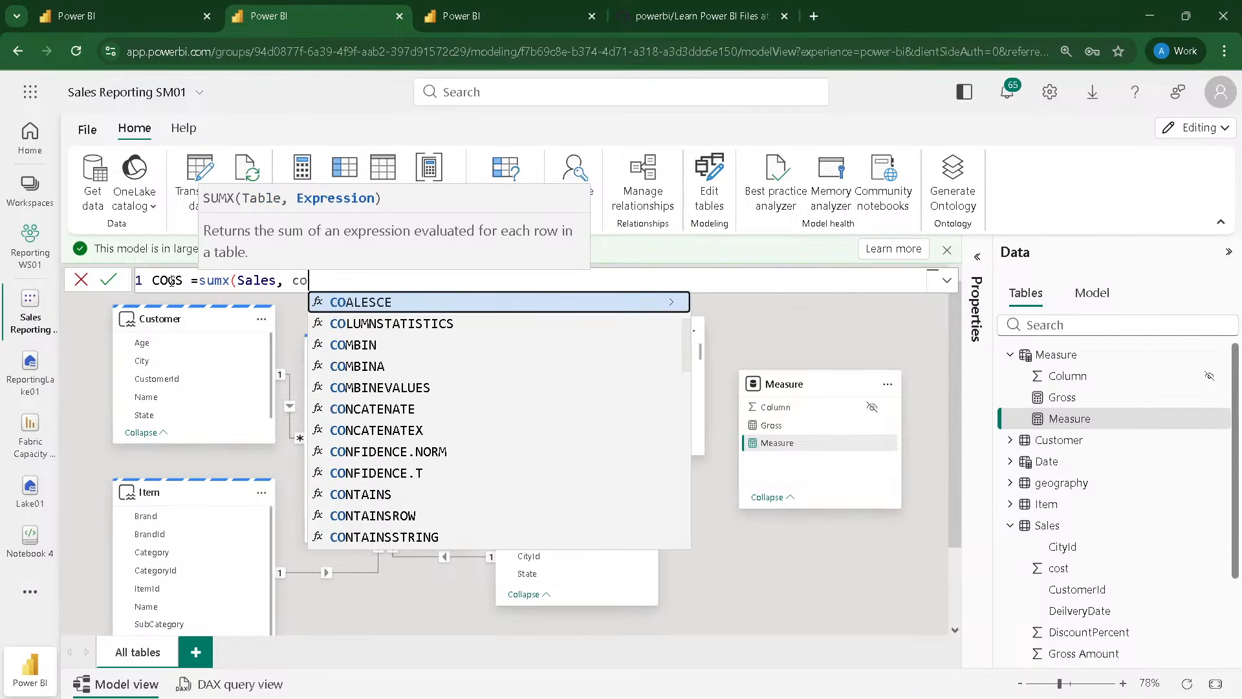
text(st)
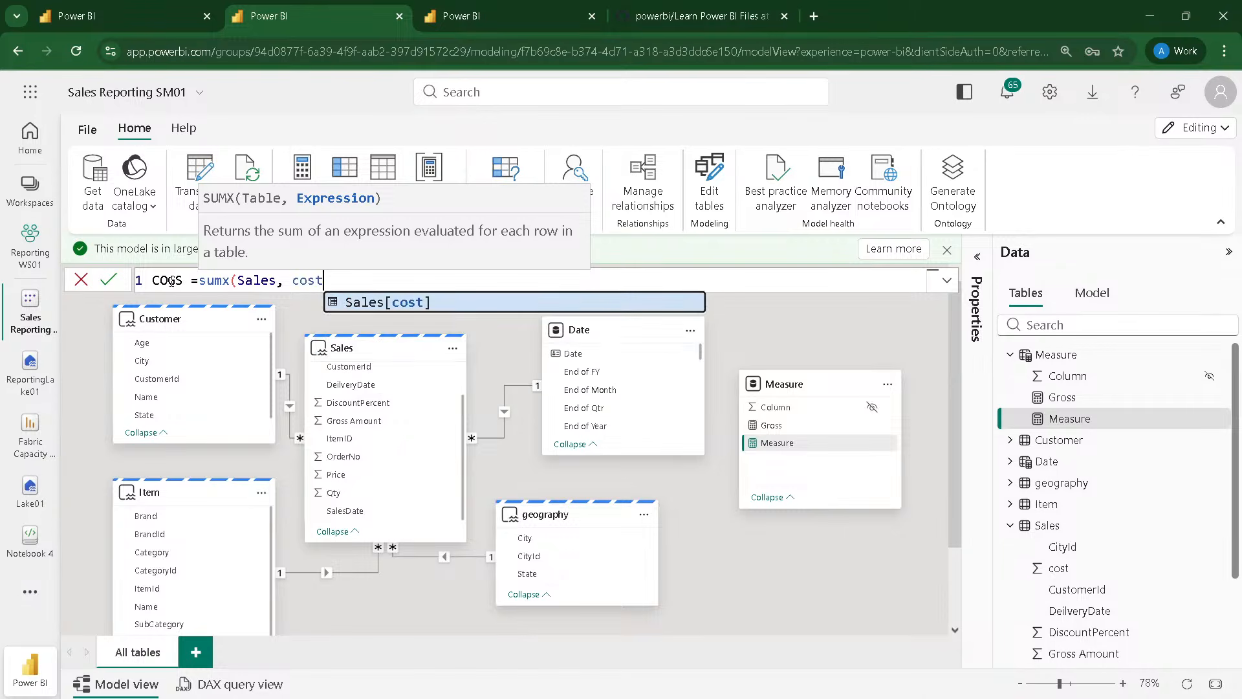
key(Tab)
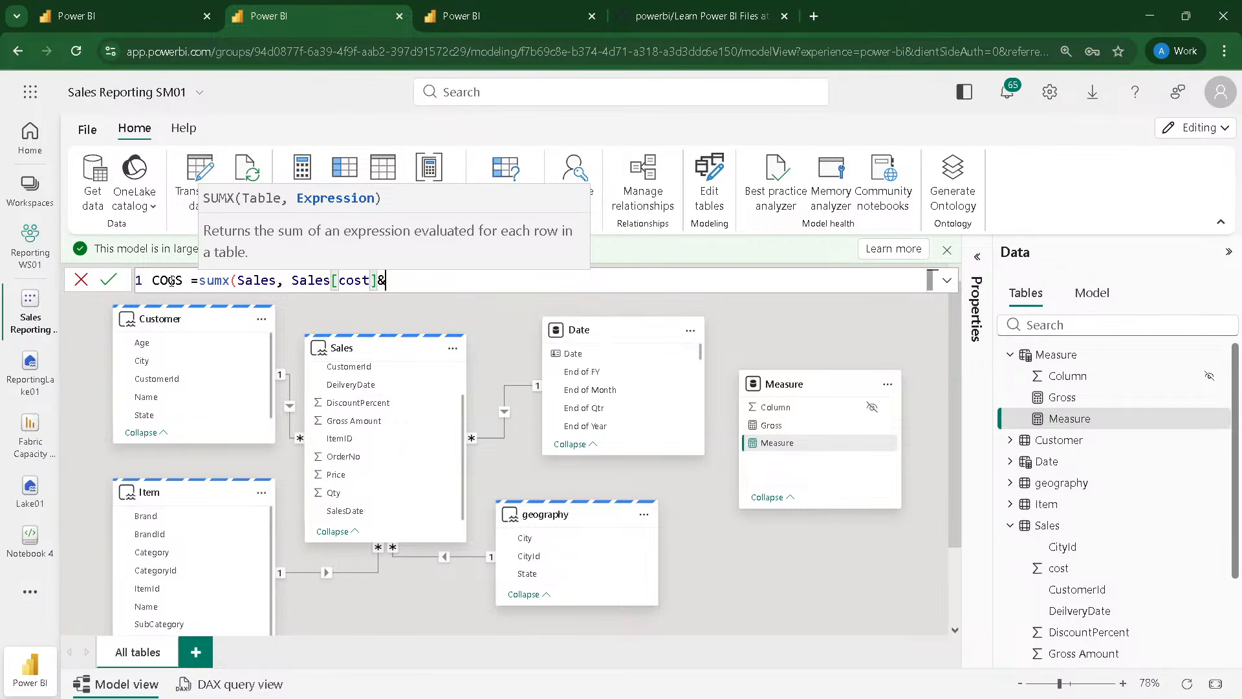
text(*Qty)
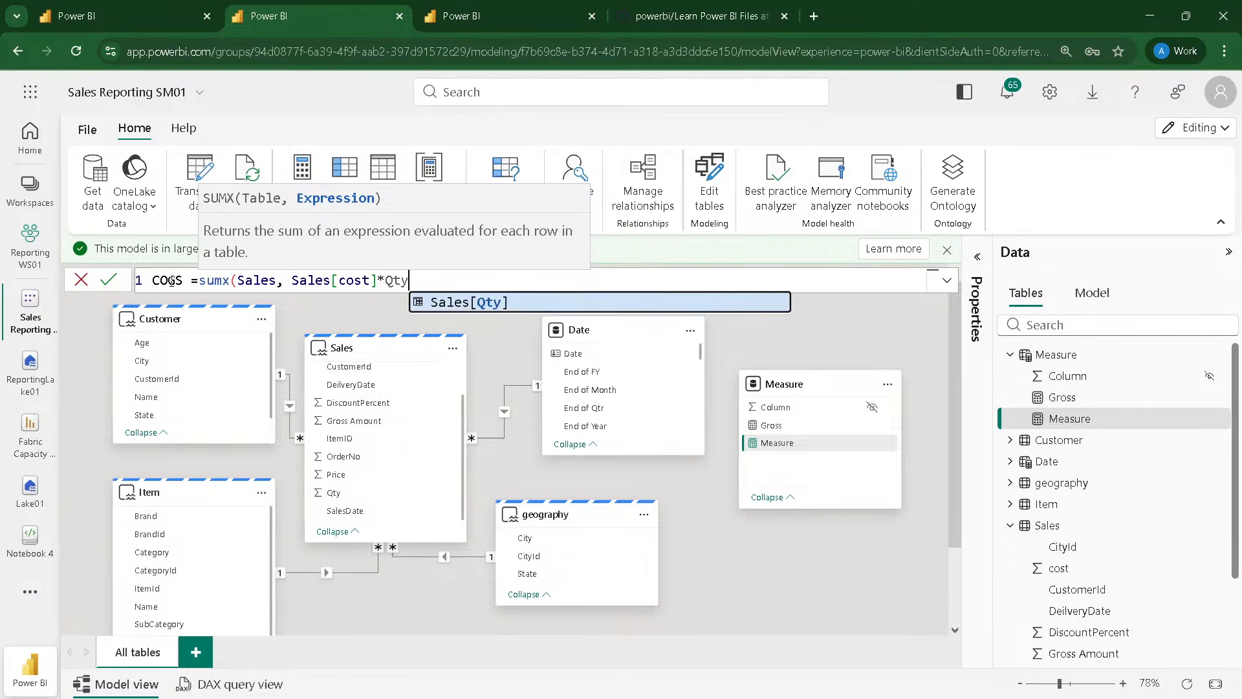
key(Tab)
text())
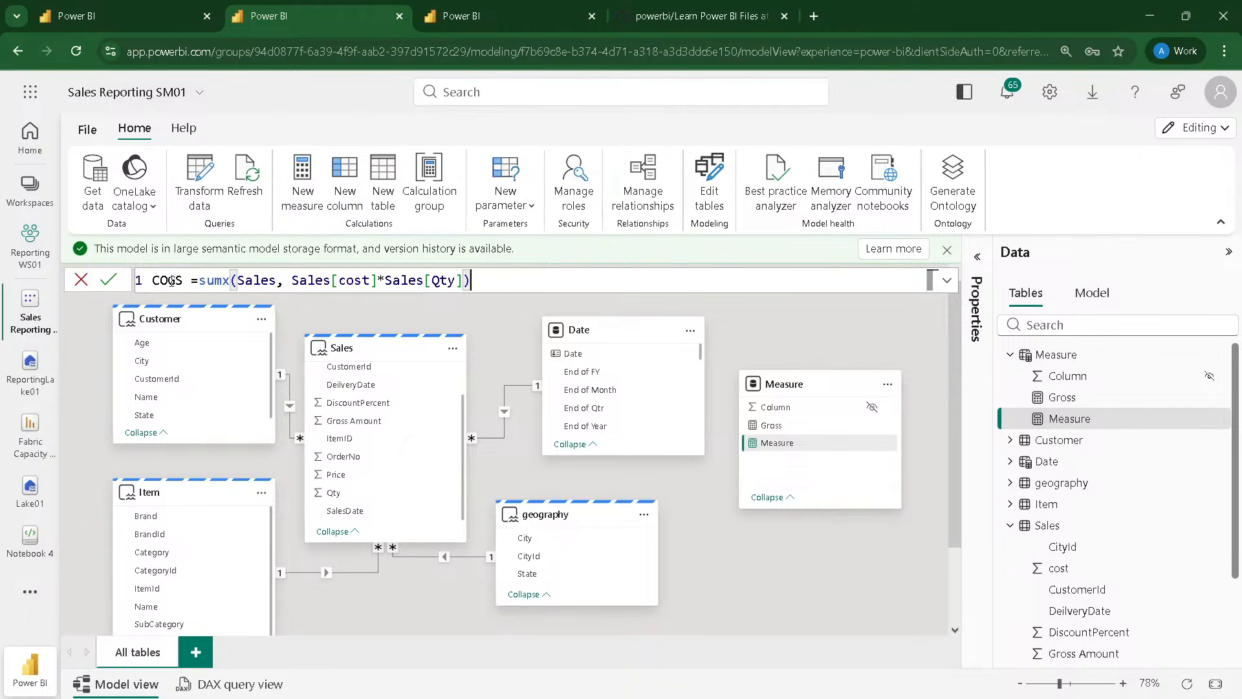
key(Return)
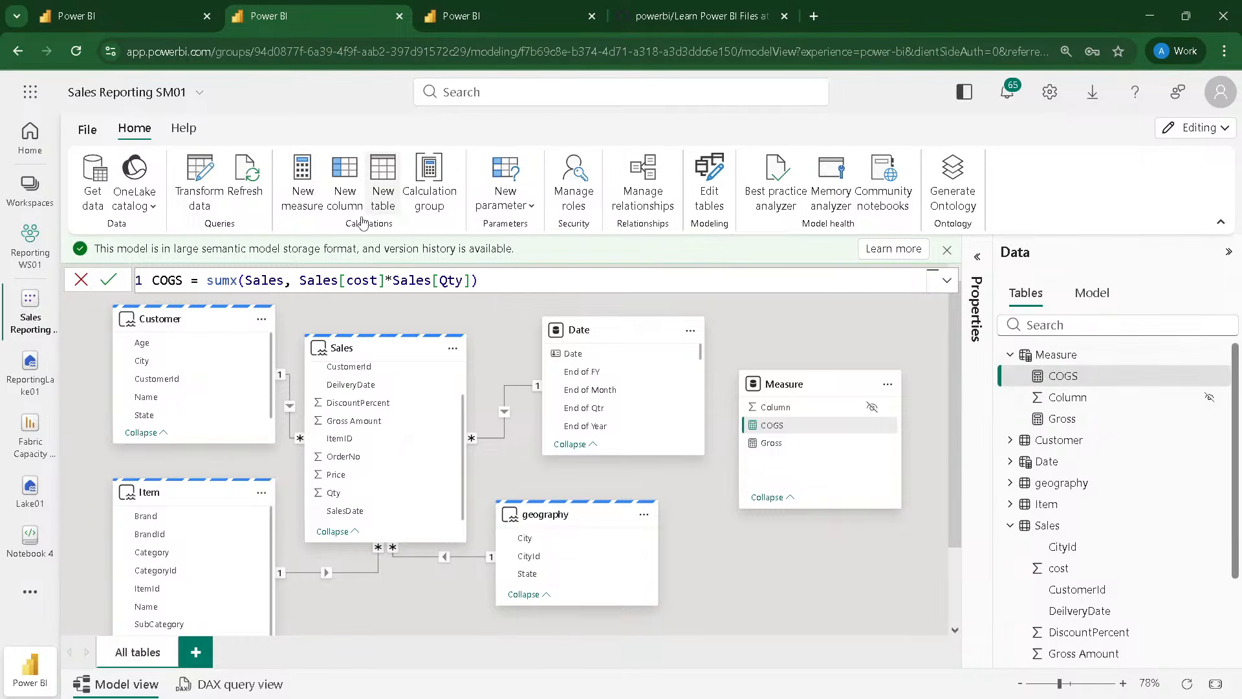
Step: Add a new measure to the Measure table, defined as Discount = SUMX(Sales,Sales[Gross Amount]*Sales[DiscountPercent]/100)
click(304, 212)
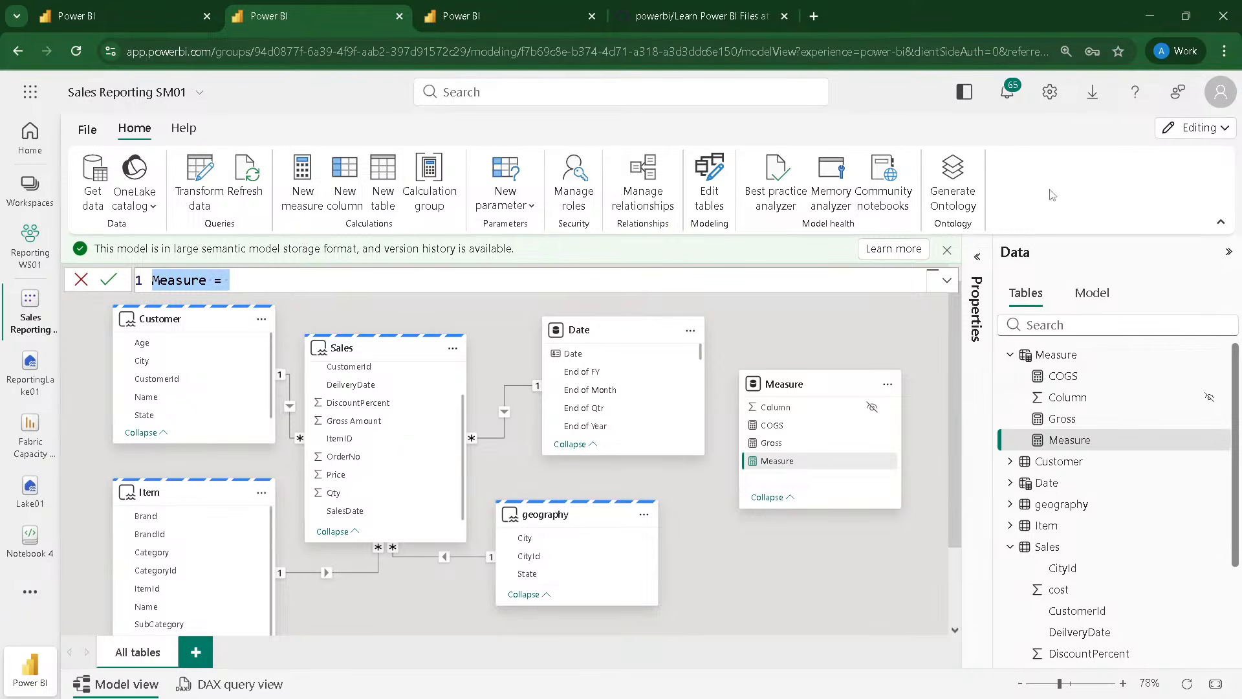
double_click(191, 283)
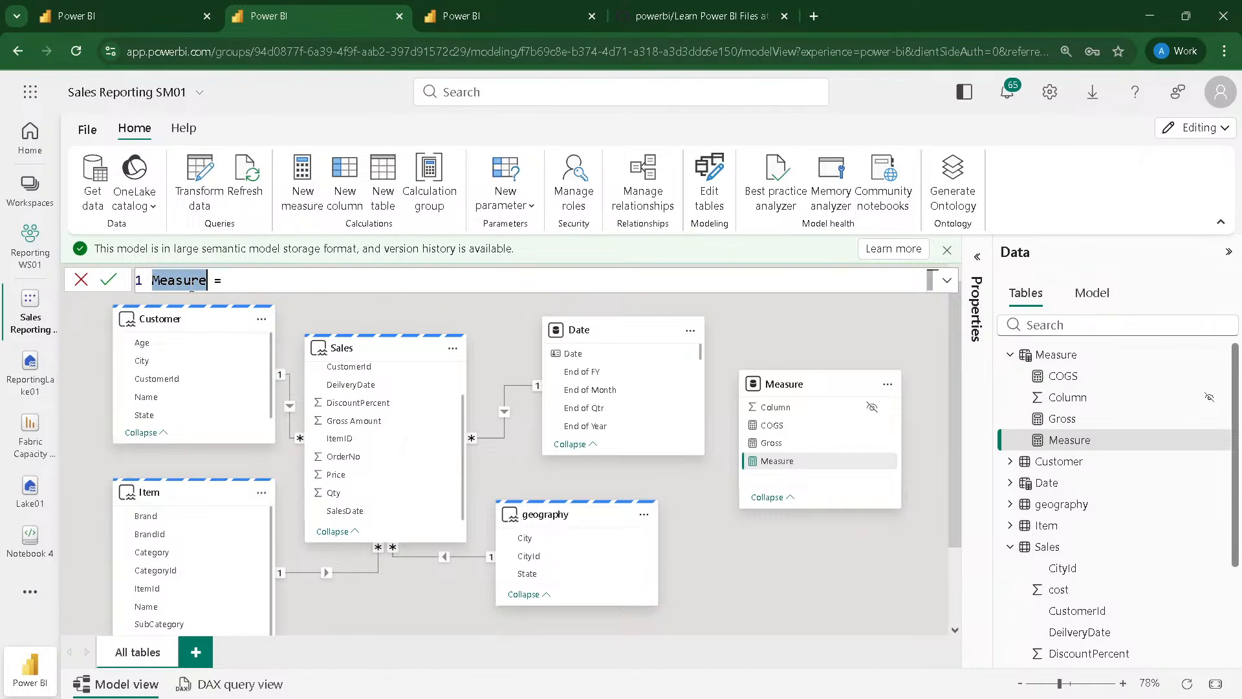
text(Dis)
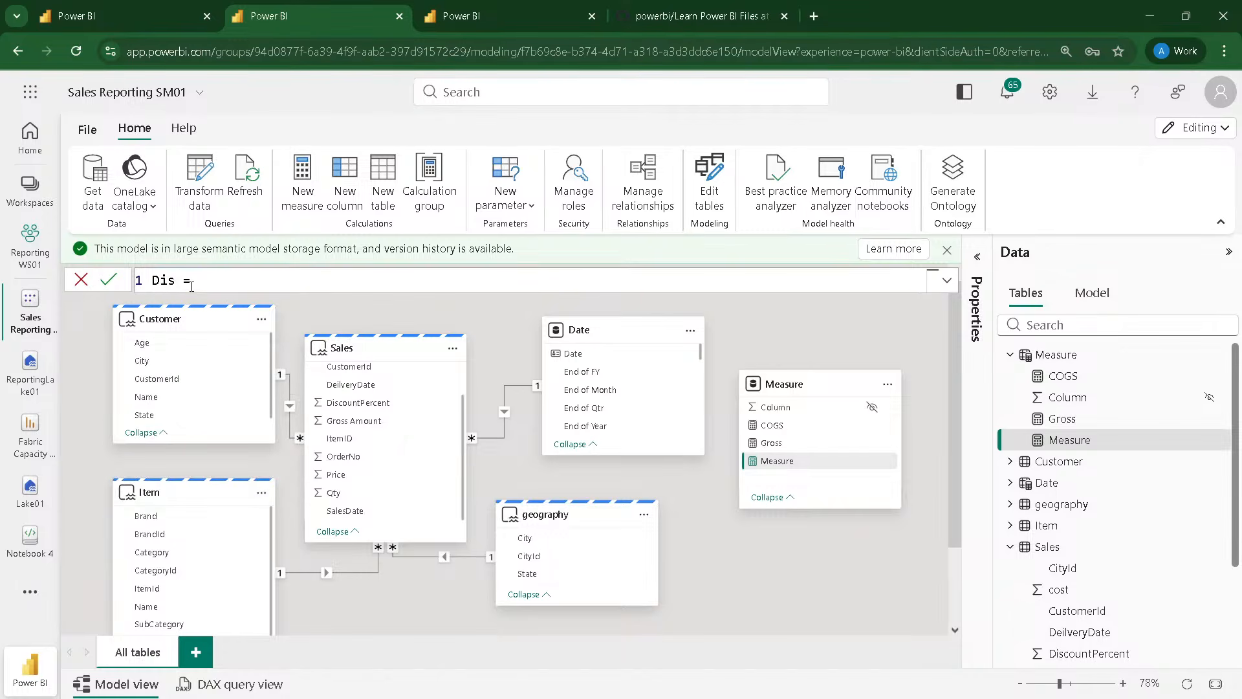
text(count)
key(Right)
key(Right)
key(Right)
text(sum)
key(Down)
key(Down)
key(Down)
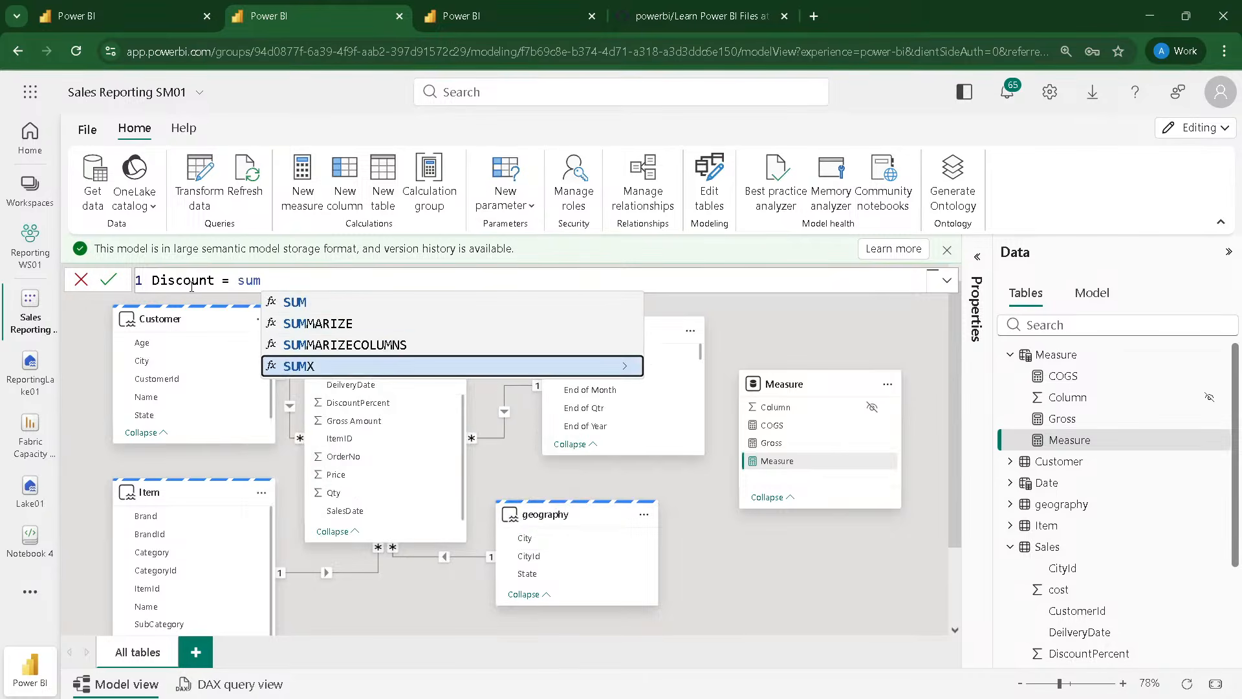
key(Tab)
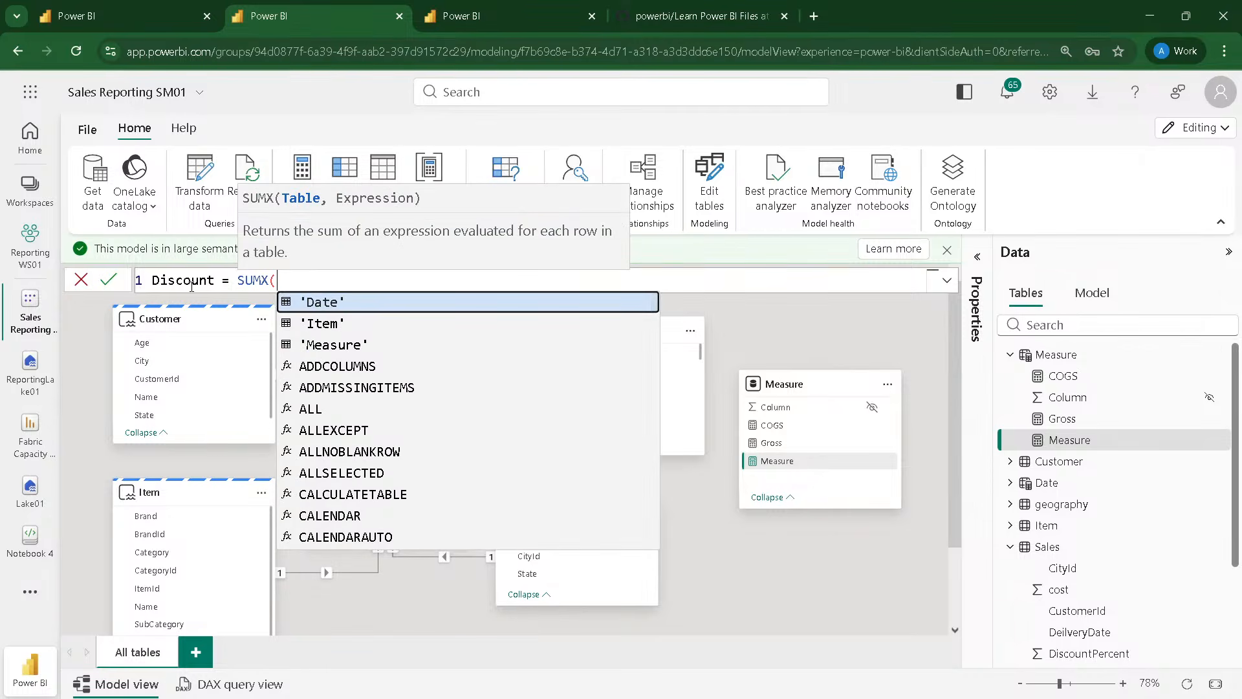
text(Sales)
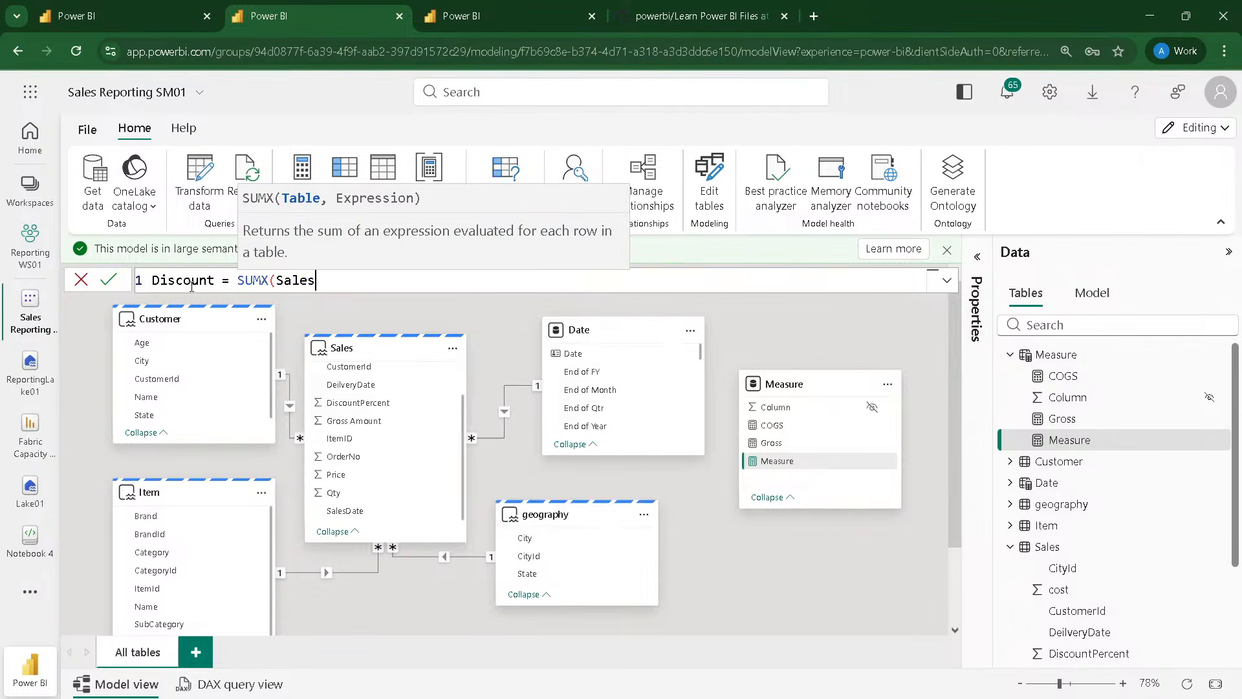
text(,gr)
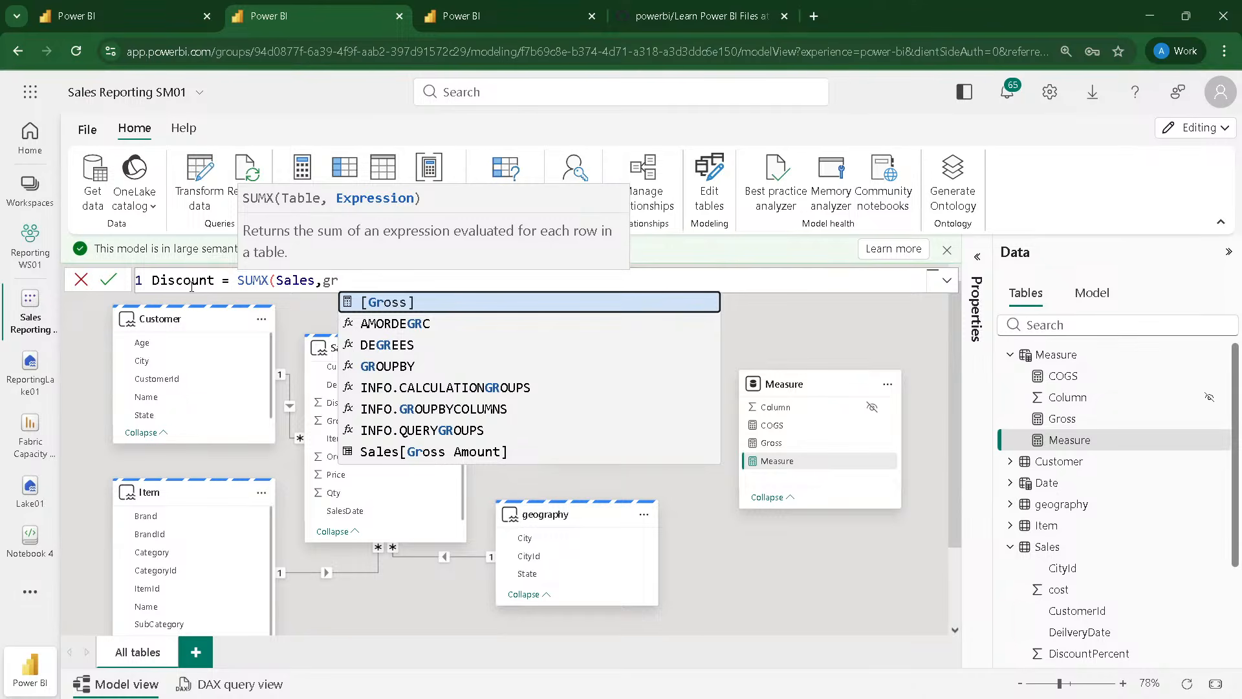
key(Down)
key(Down)
key(Down)
key(Down)
key(Down)
key(Down)
key(Down)
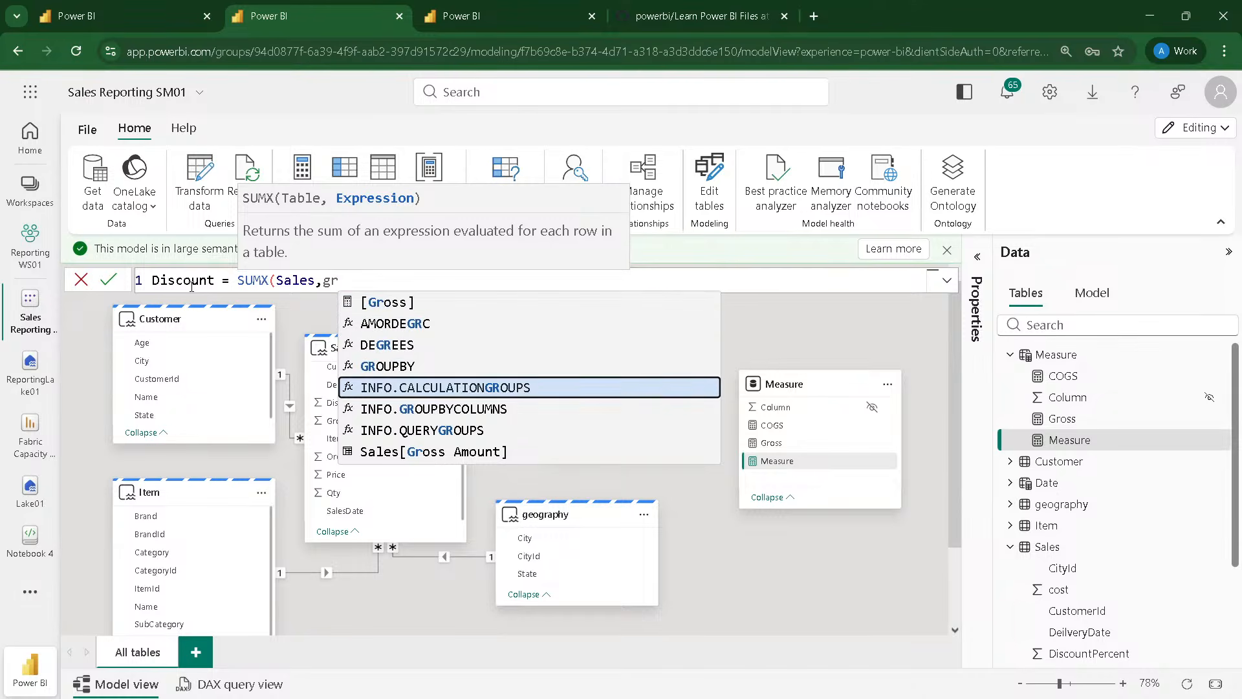
key(Tab)
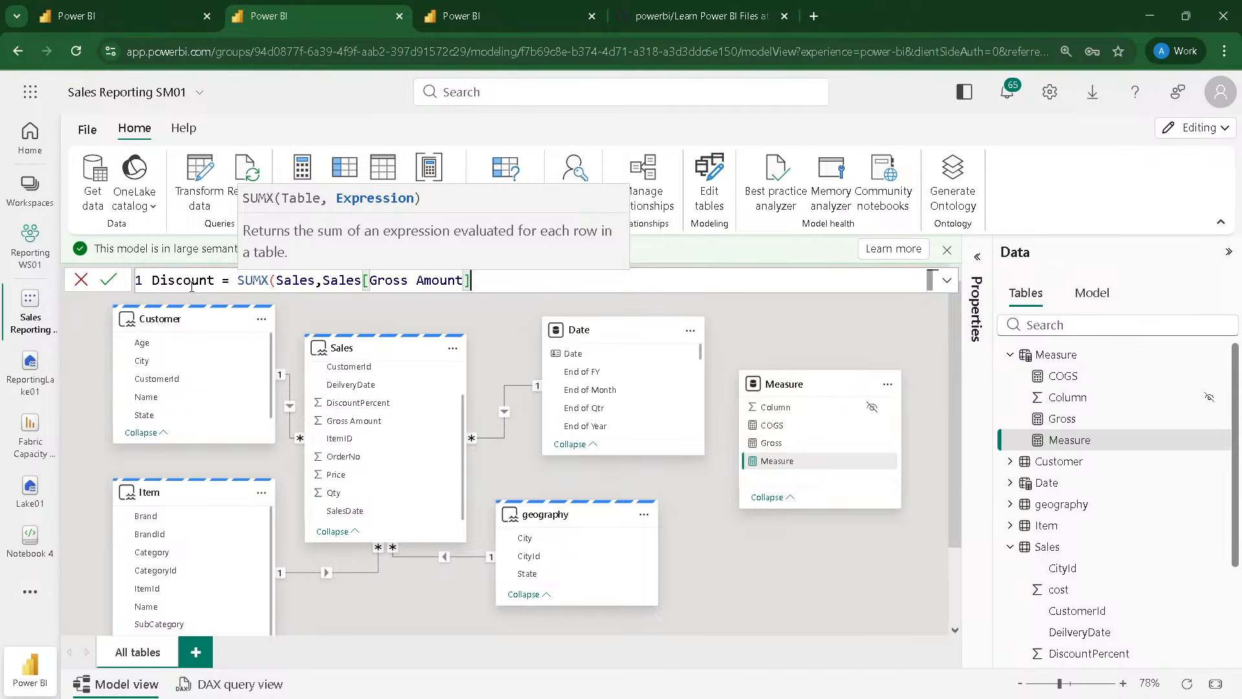
text(*dis)
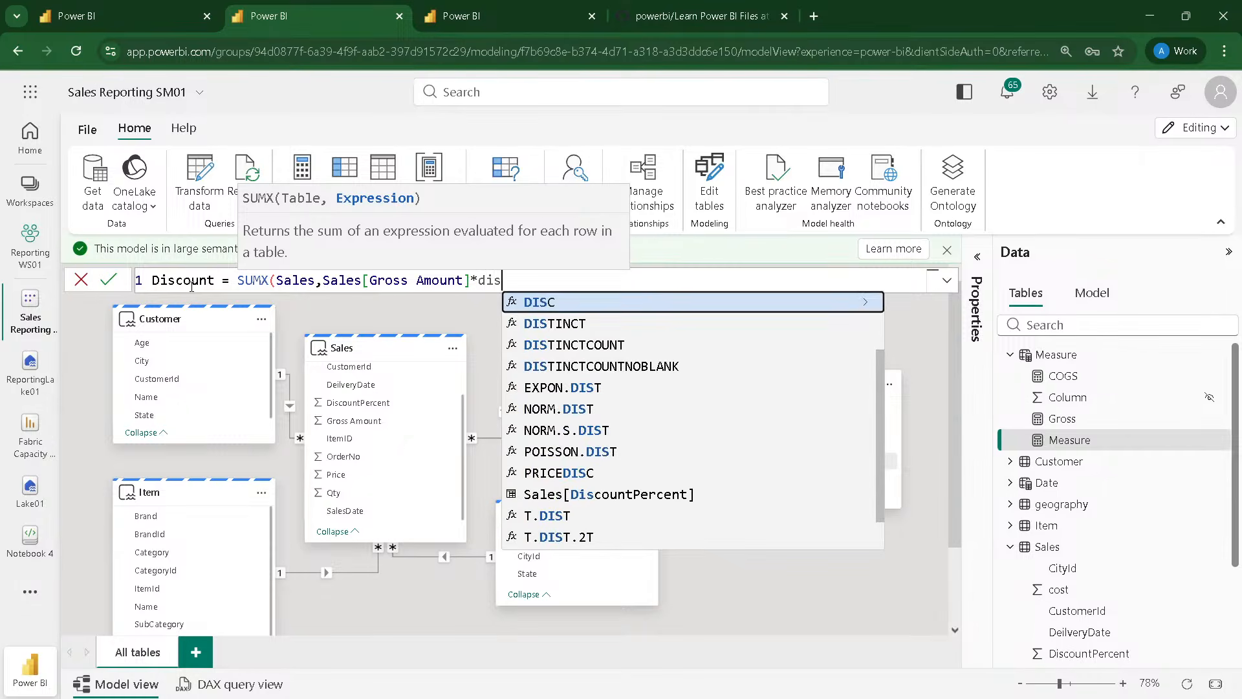
key(Down)
key(Down)
key(Down)
key(Down)
key(Down)
key(Down)
key(Down)
key(Down)
key(Down)
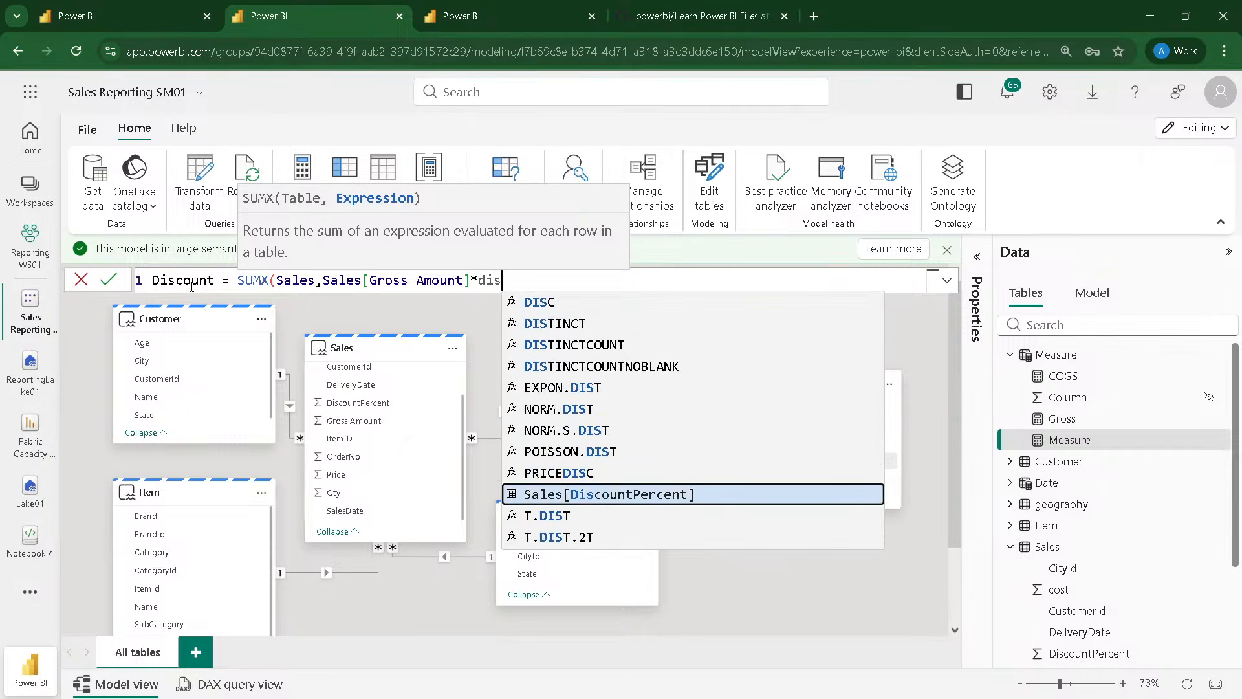
key(Tab)
text(/1)
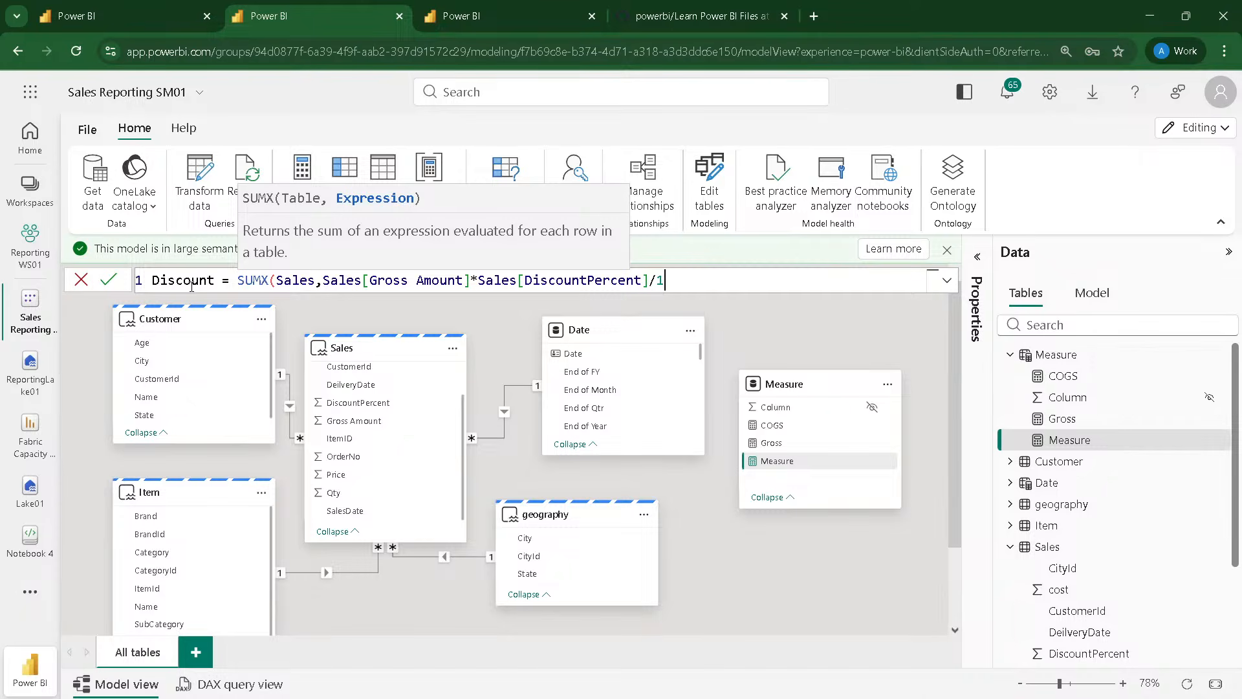
text(00))
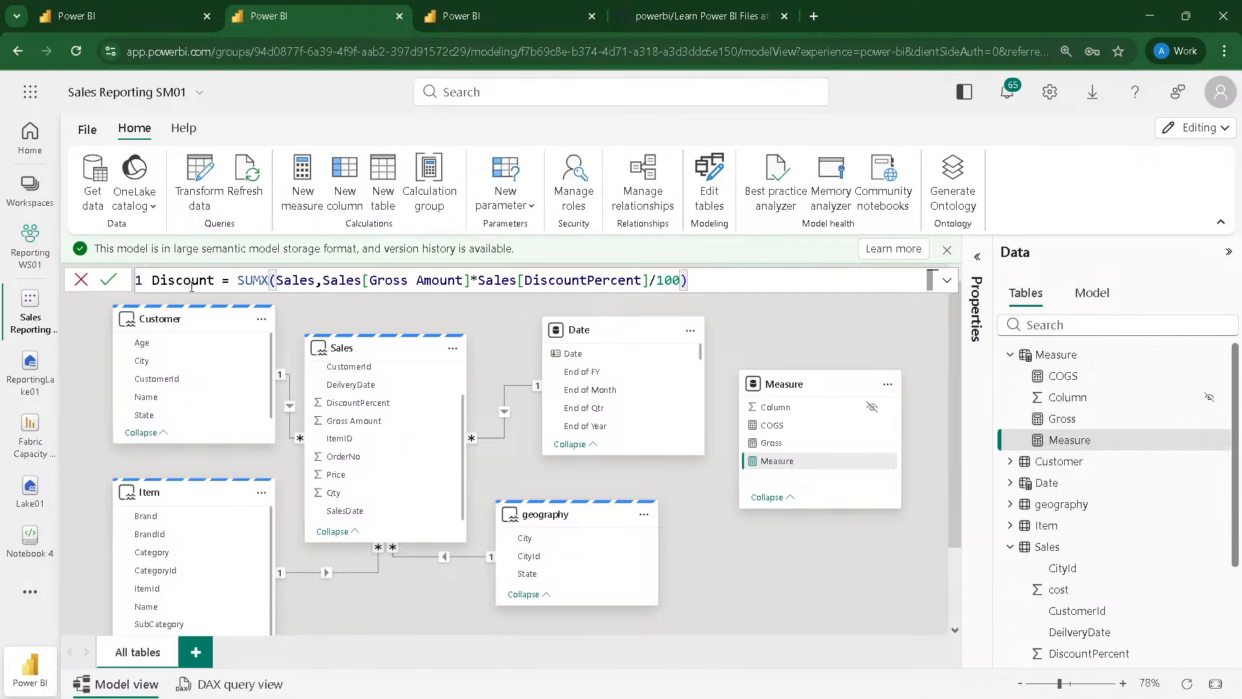
key(Return)
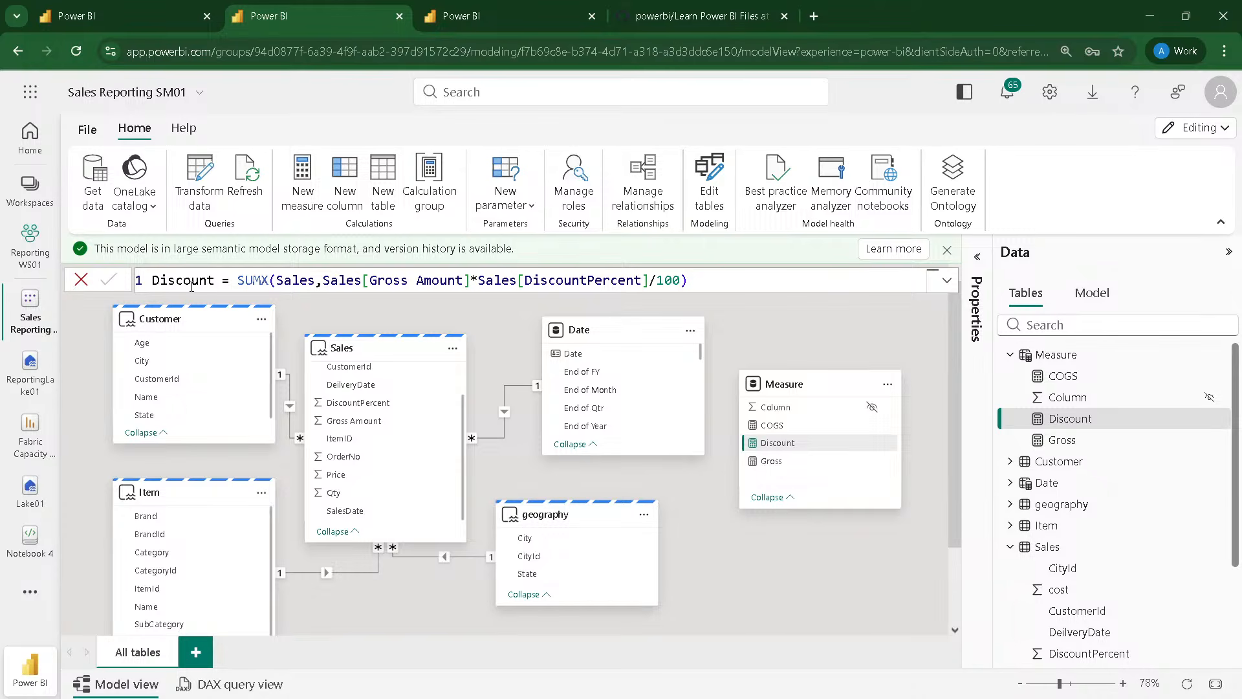
Step: Add a new measure to the Measure table, defined as Net = [Gross] -[Discount]
click(304, 187)
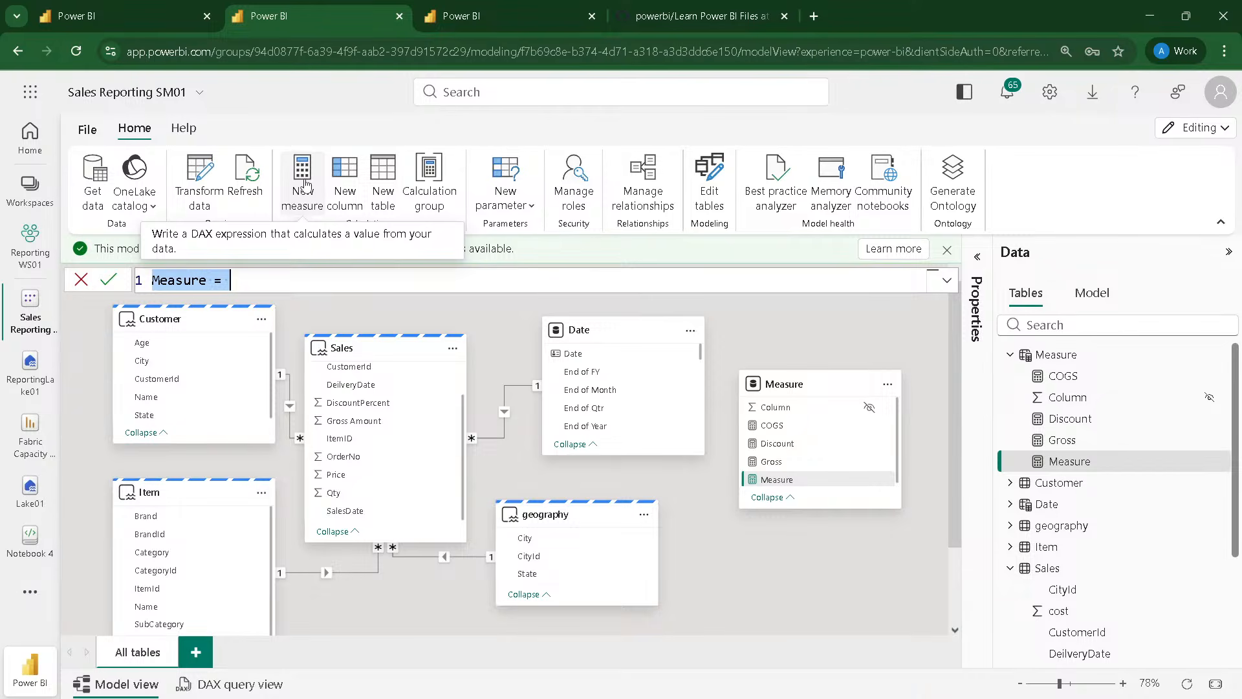
double_click(164, 279)
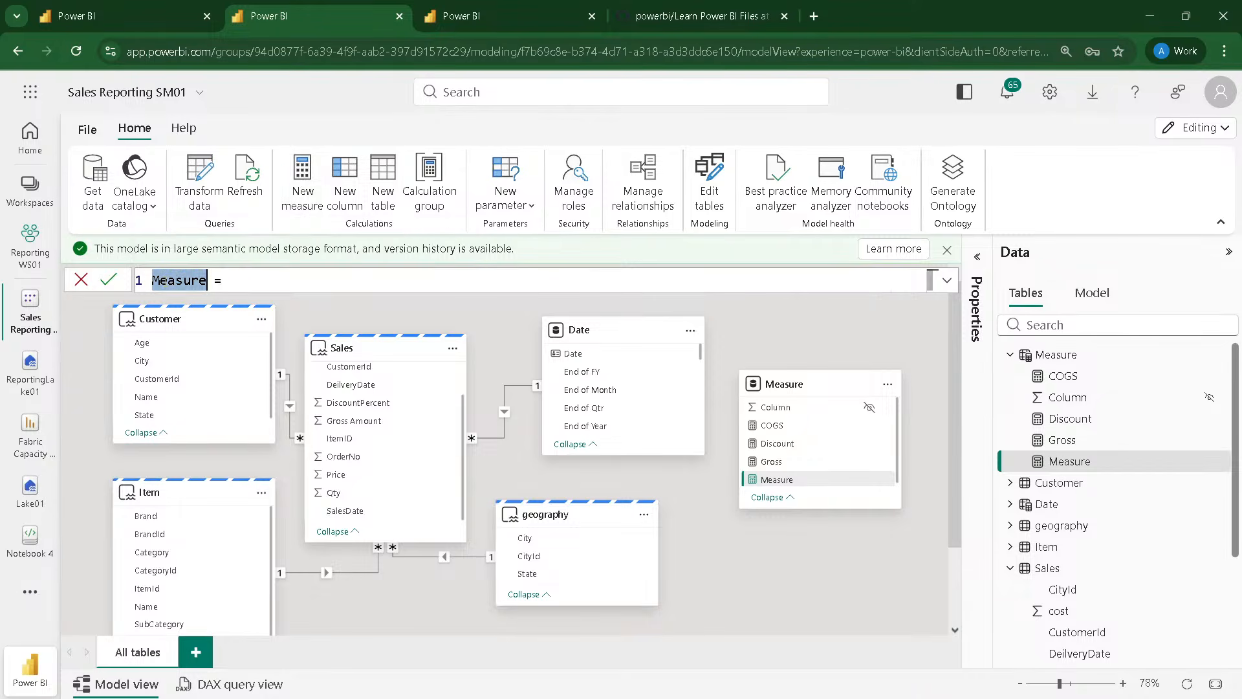
key(BackSpace)
text(N)
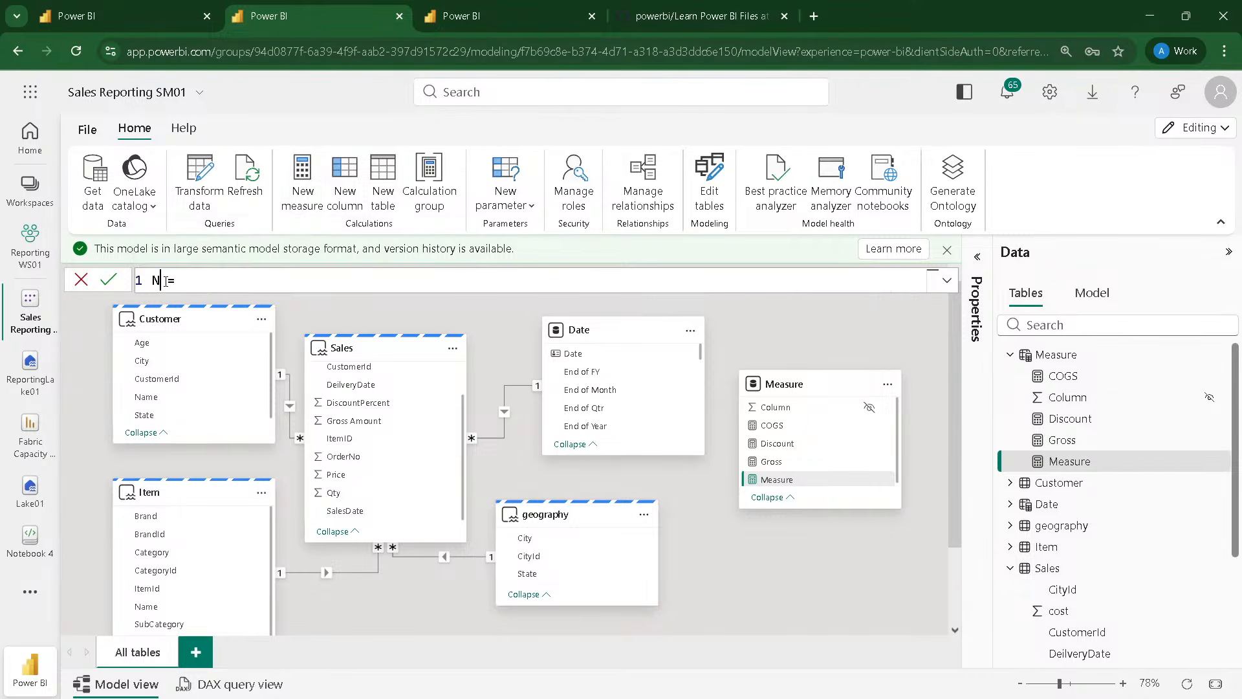
text(et)
key(Right)
key(Right)
key(Right)
text([)
key(Down)
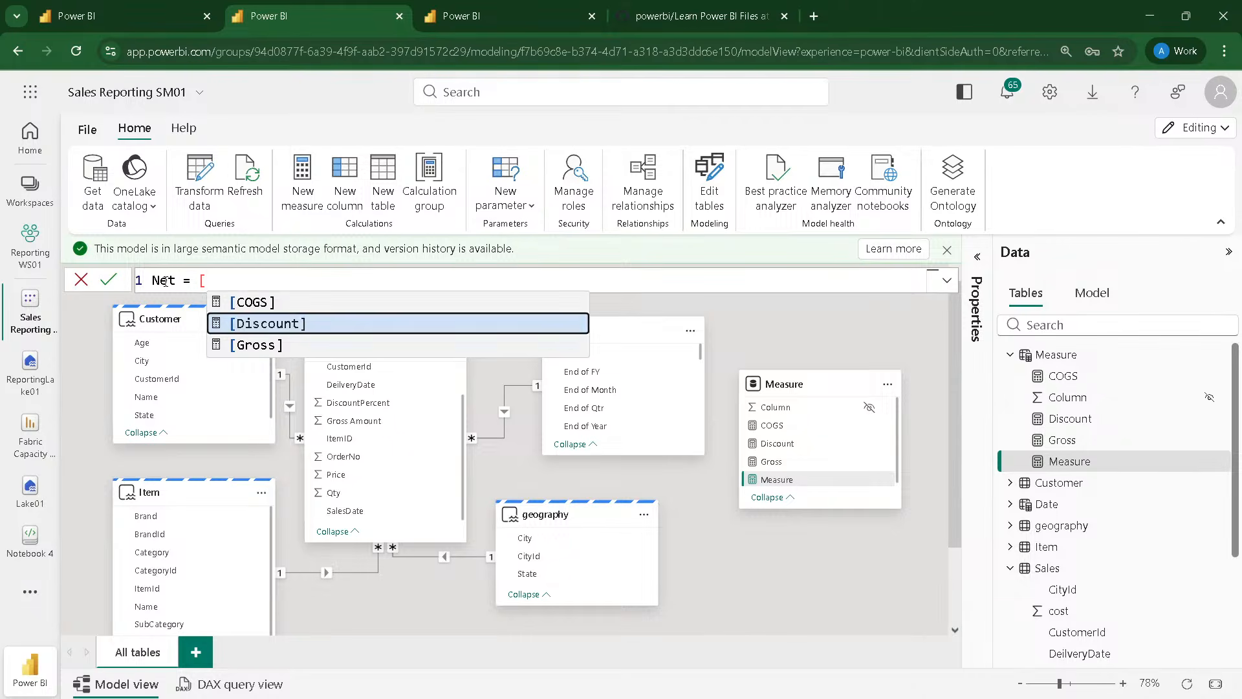
key(Down)
key(Tab)
text(-)
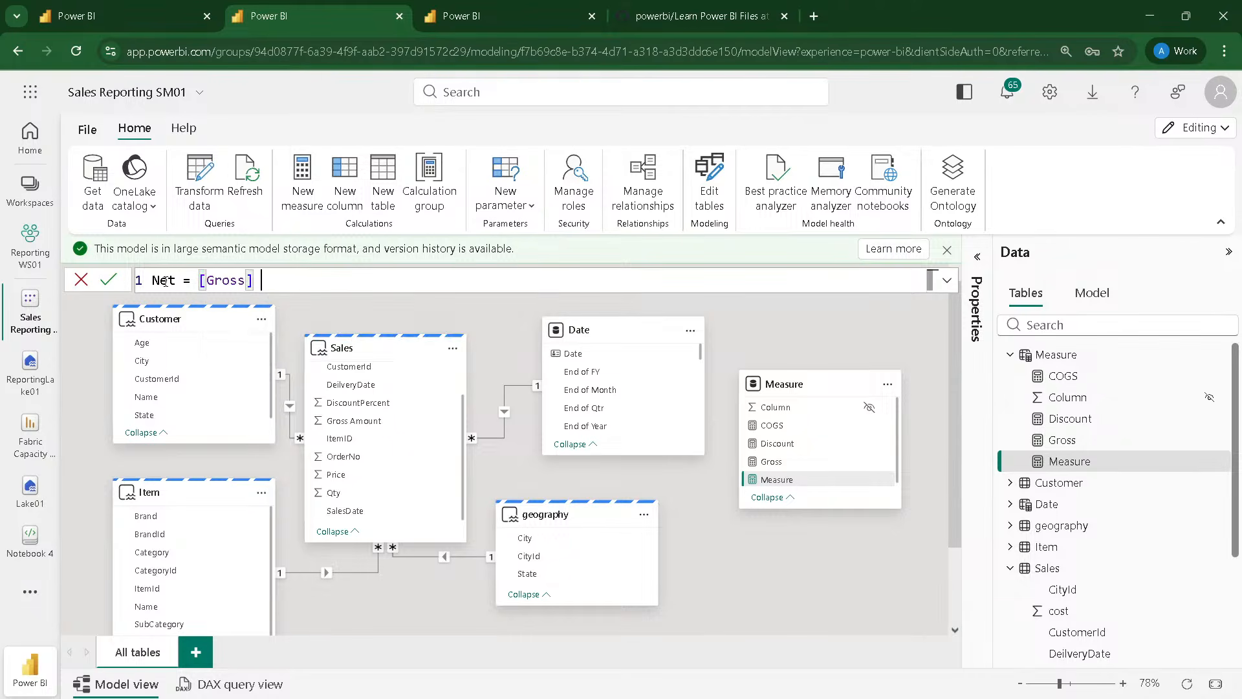
text([)
key(Down)
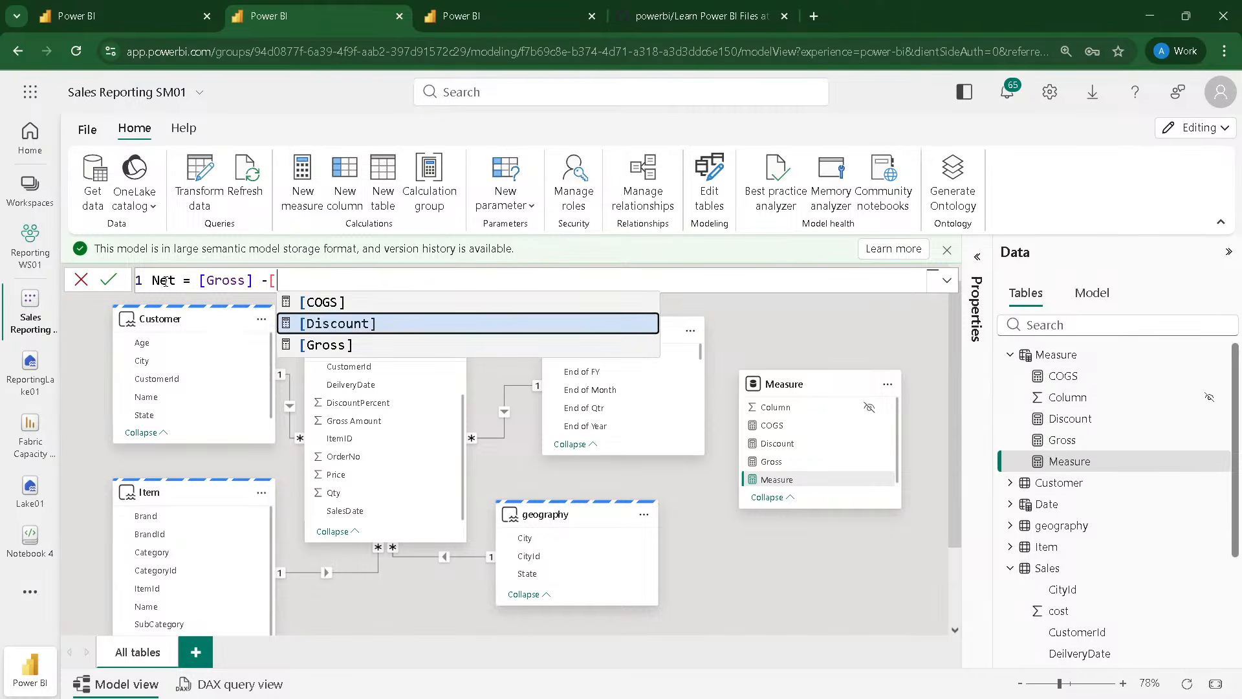
key(Tab)
key(Return)
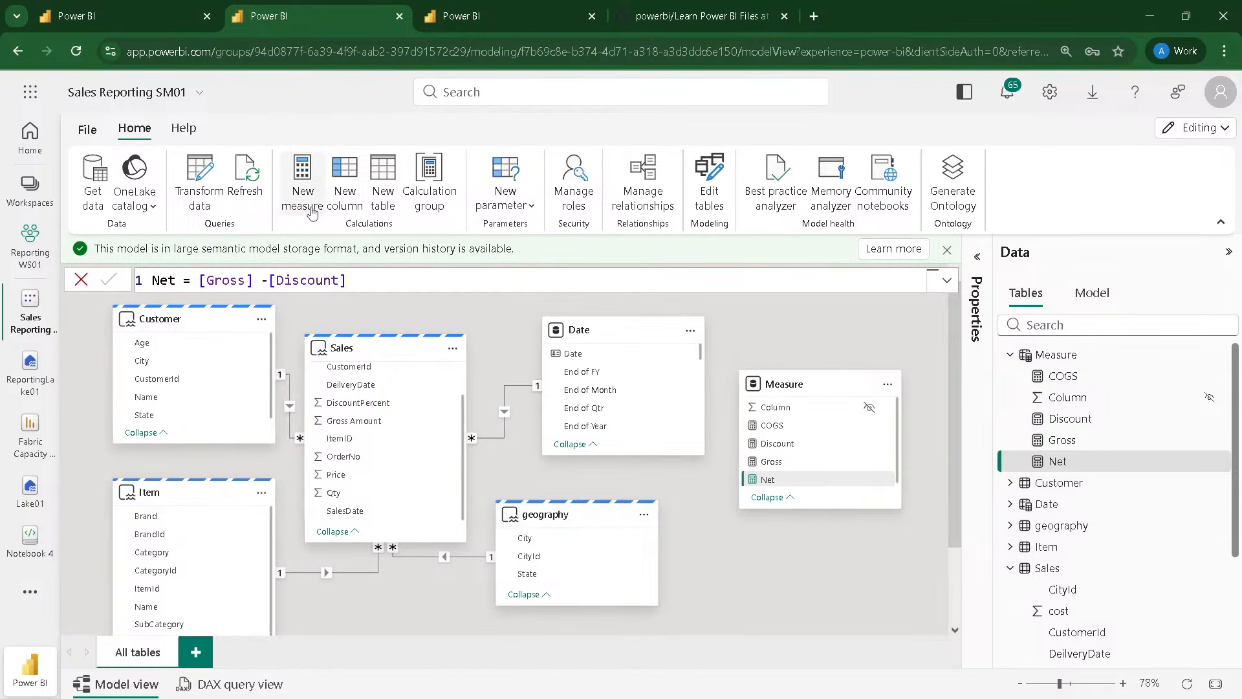
Step: Add a new measure to the Measure table, defined as Discount % = DIVIDE([Discount], [Gross])
double_click(168, 282)
text(Discount )
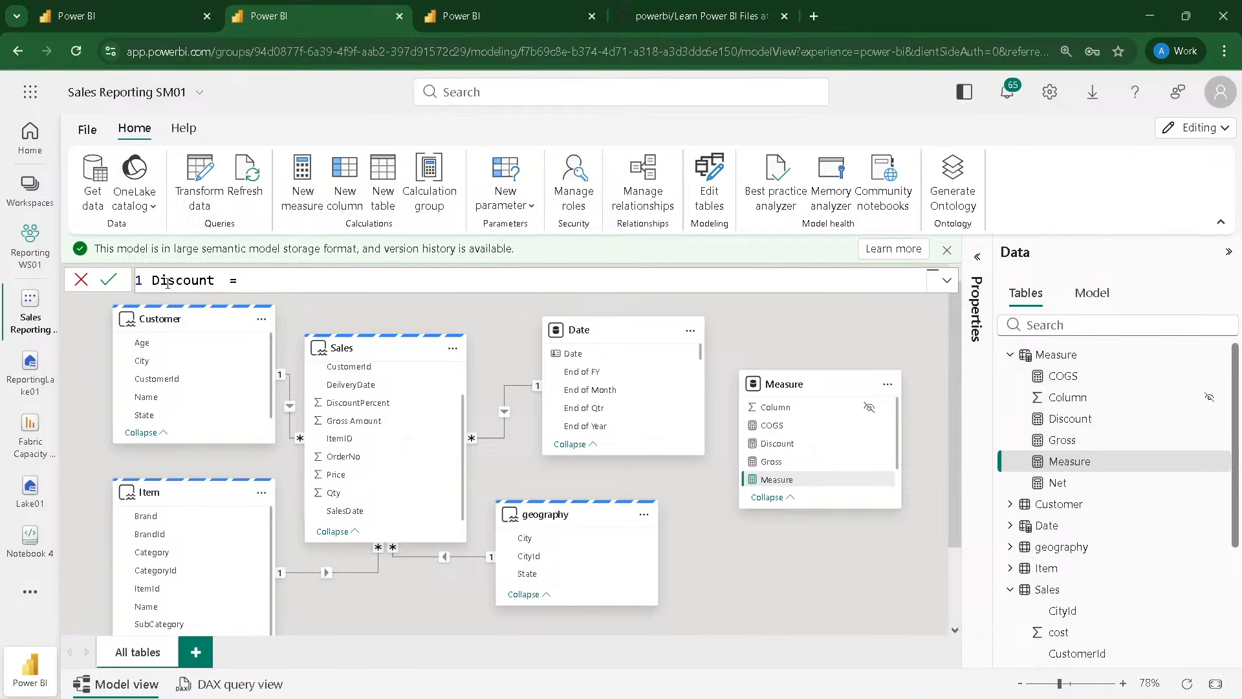
text(%)
key(End)
text(div)
key(Tab)
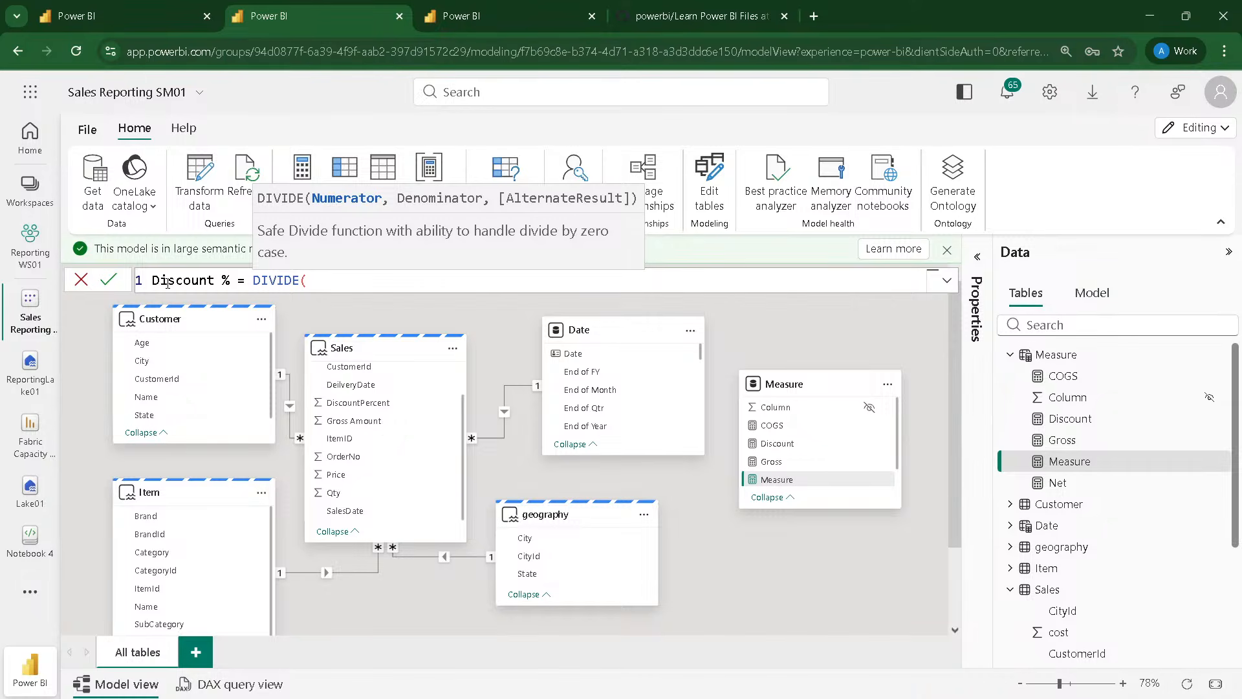
text(di)
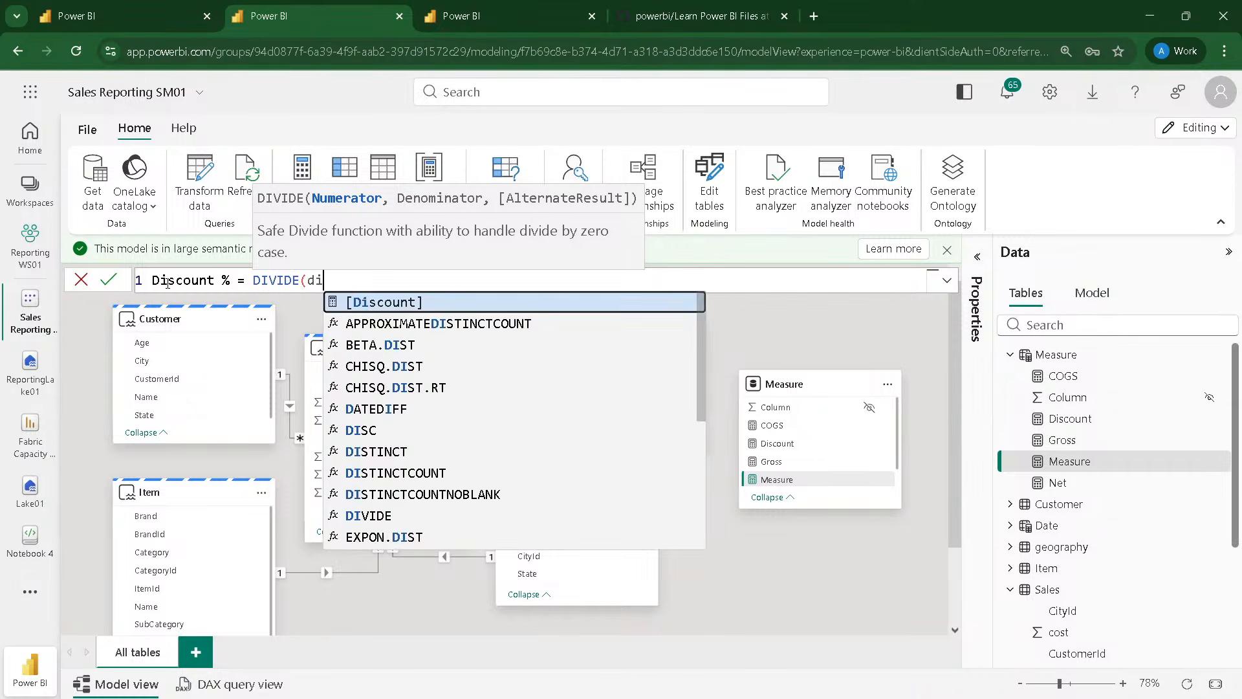
key(Tab)
text(, g)
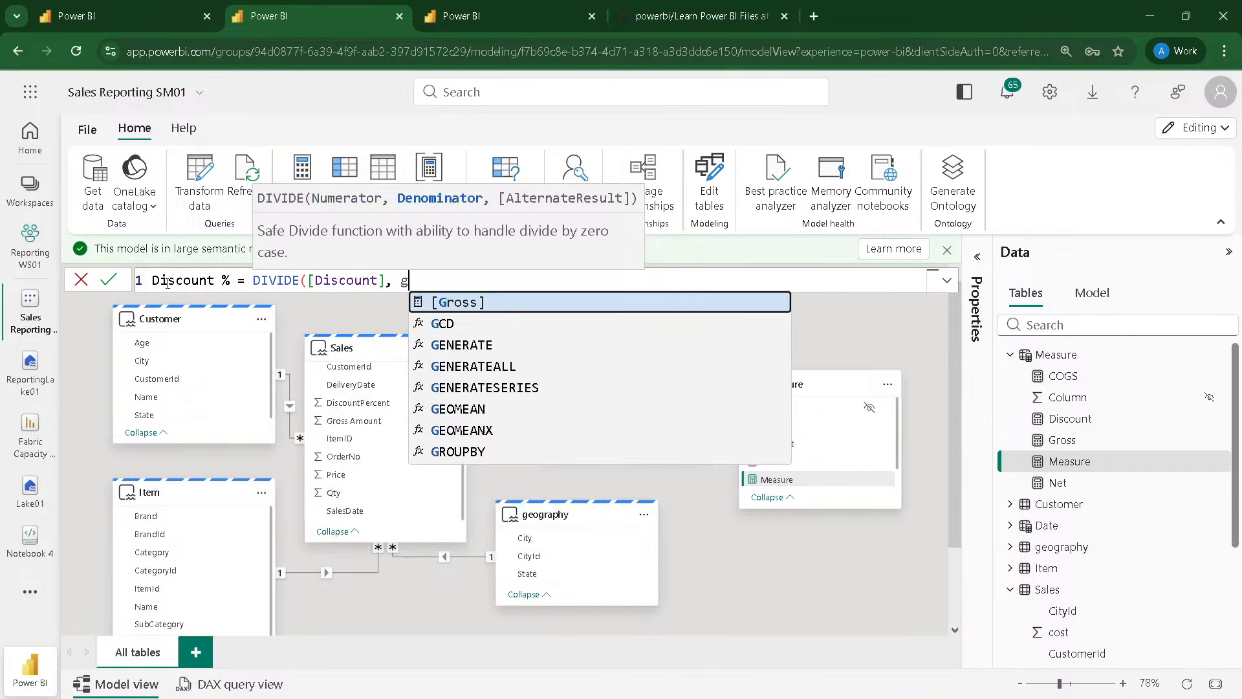
text(r)
key(Tab)
text())
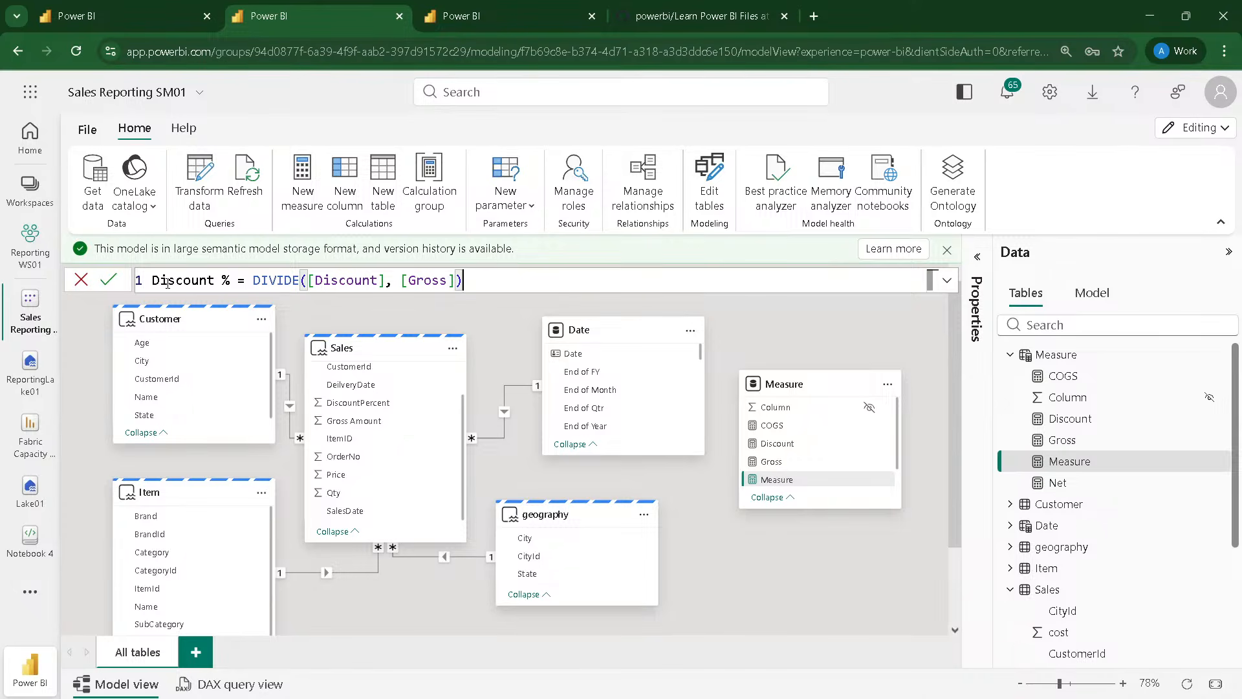
key(Return)
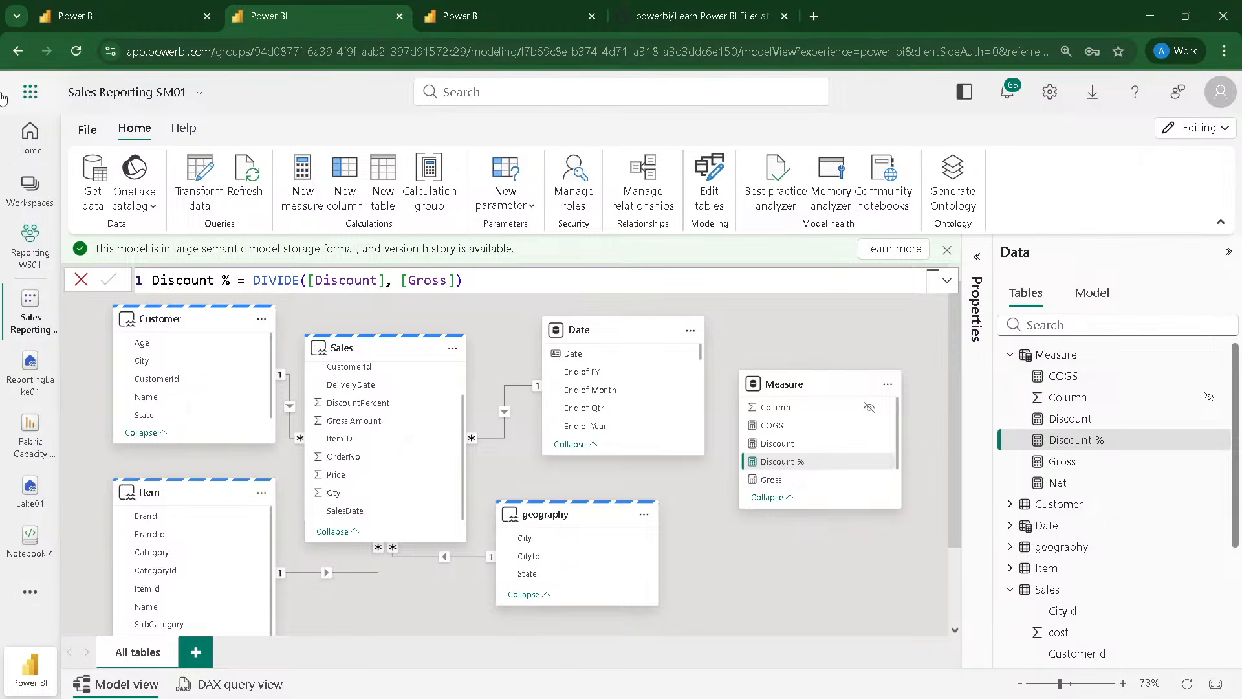
click(86, 129)
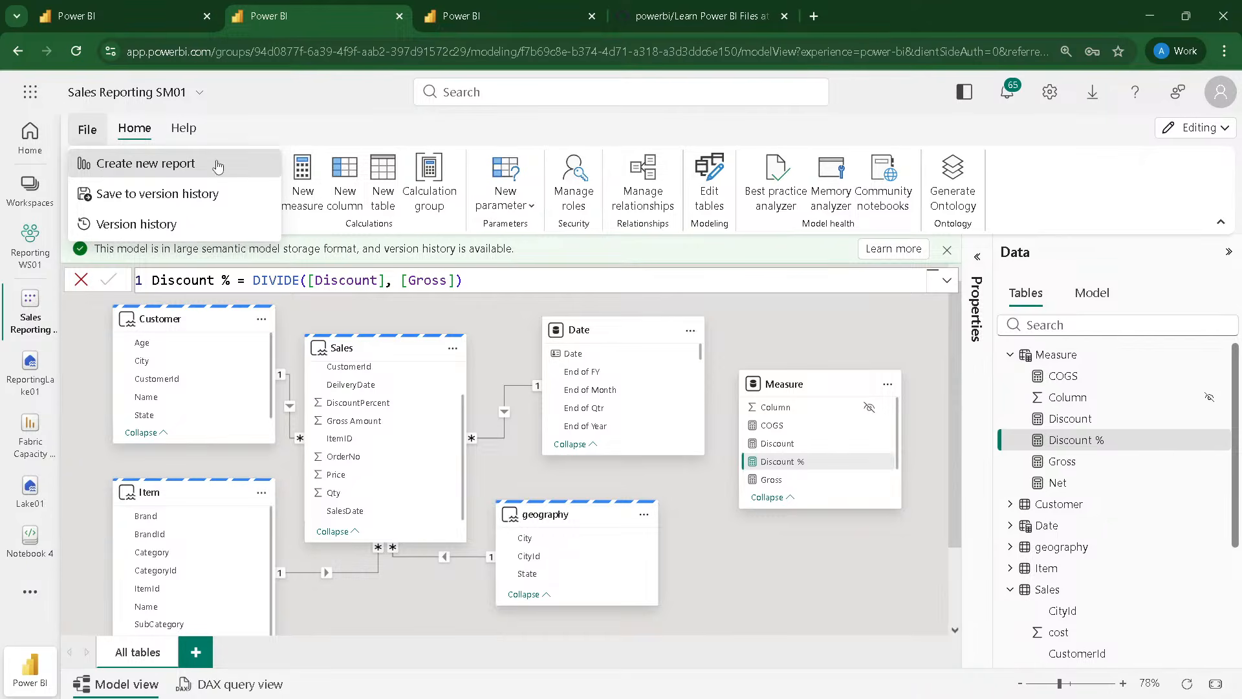
click(643, 148)
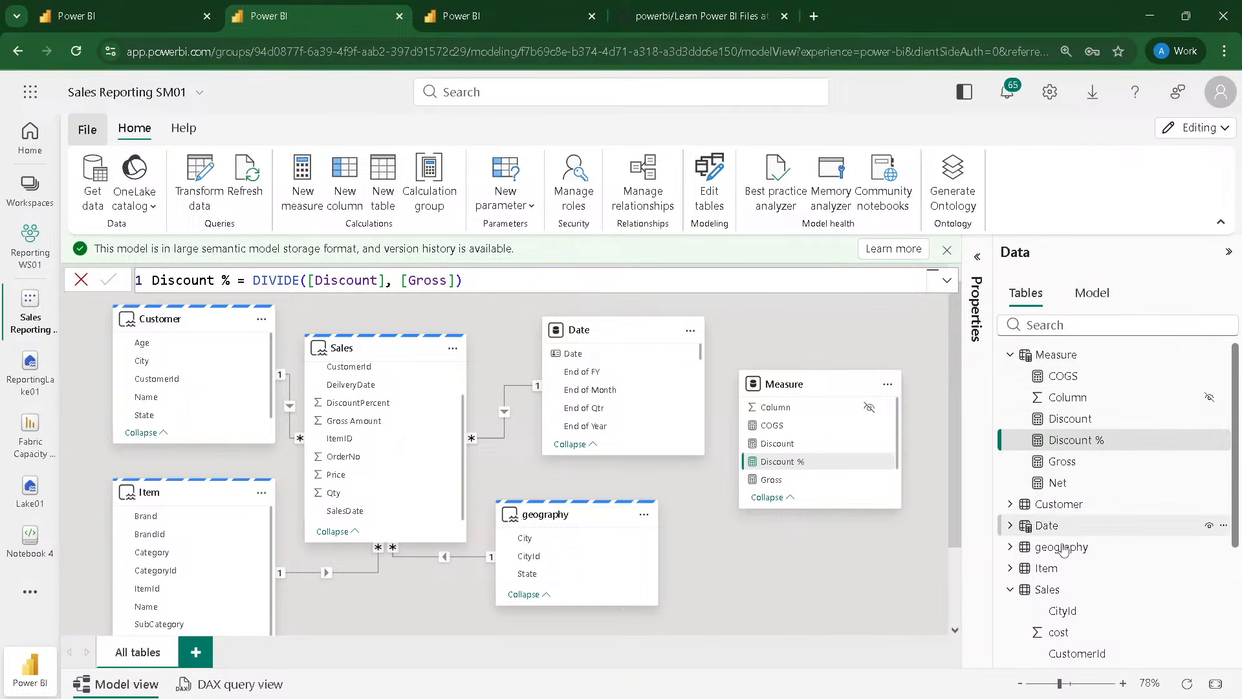
click(1010, 592)
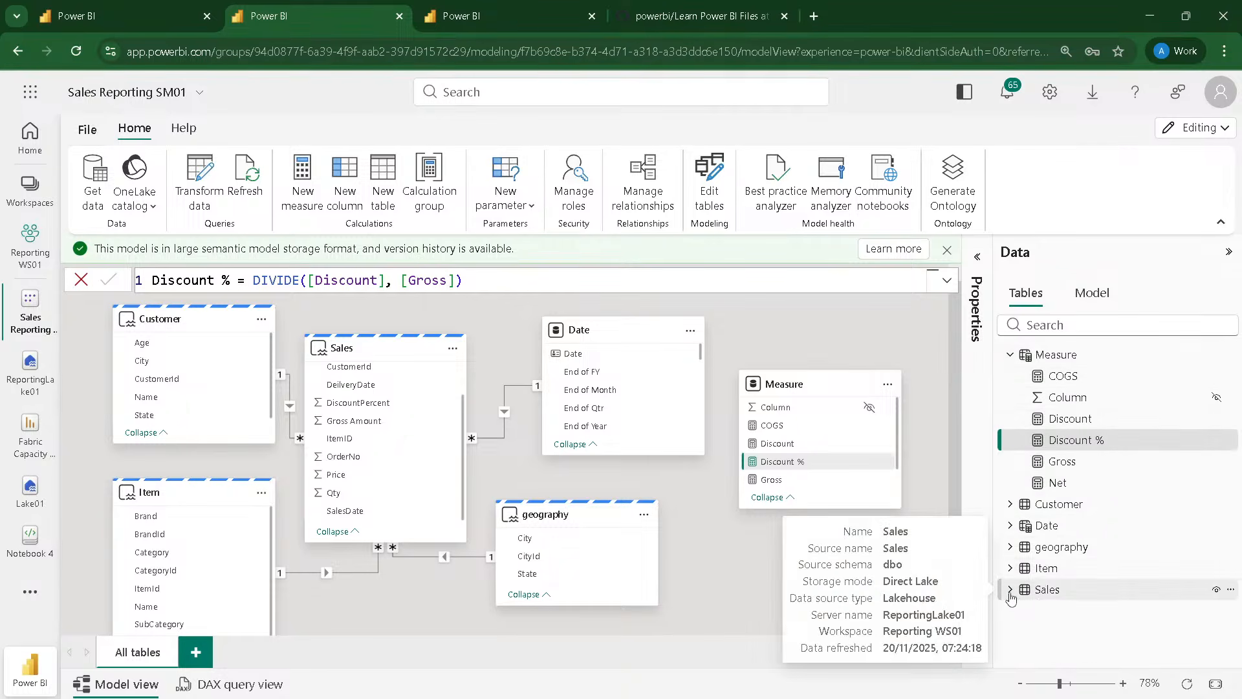
click(1010, 591)
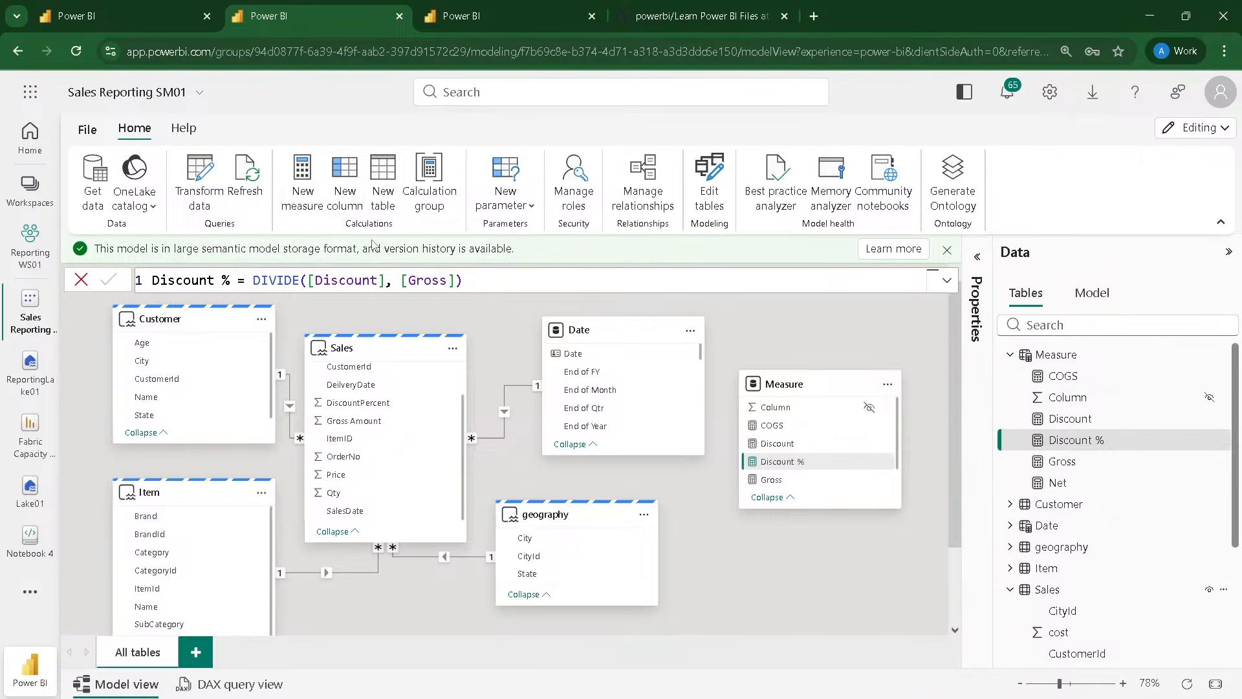
click(87, 131)
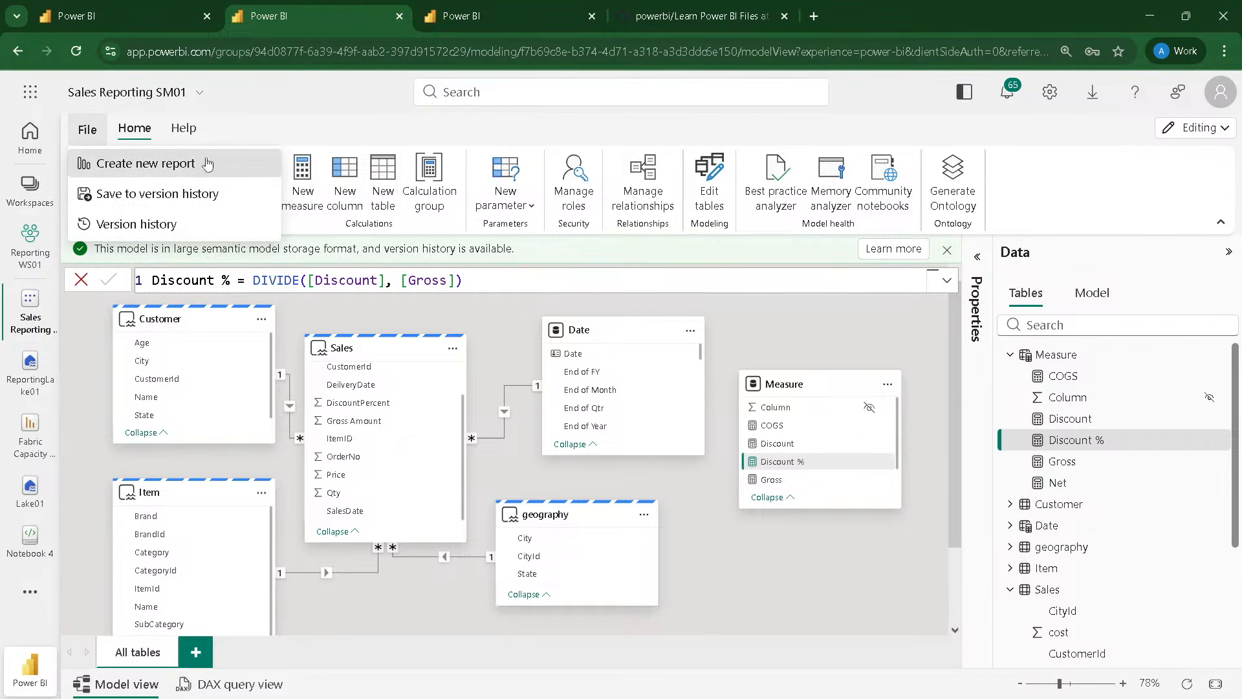
click(484, 137)
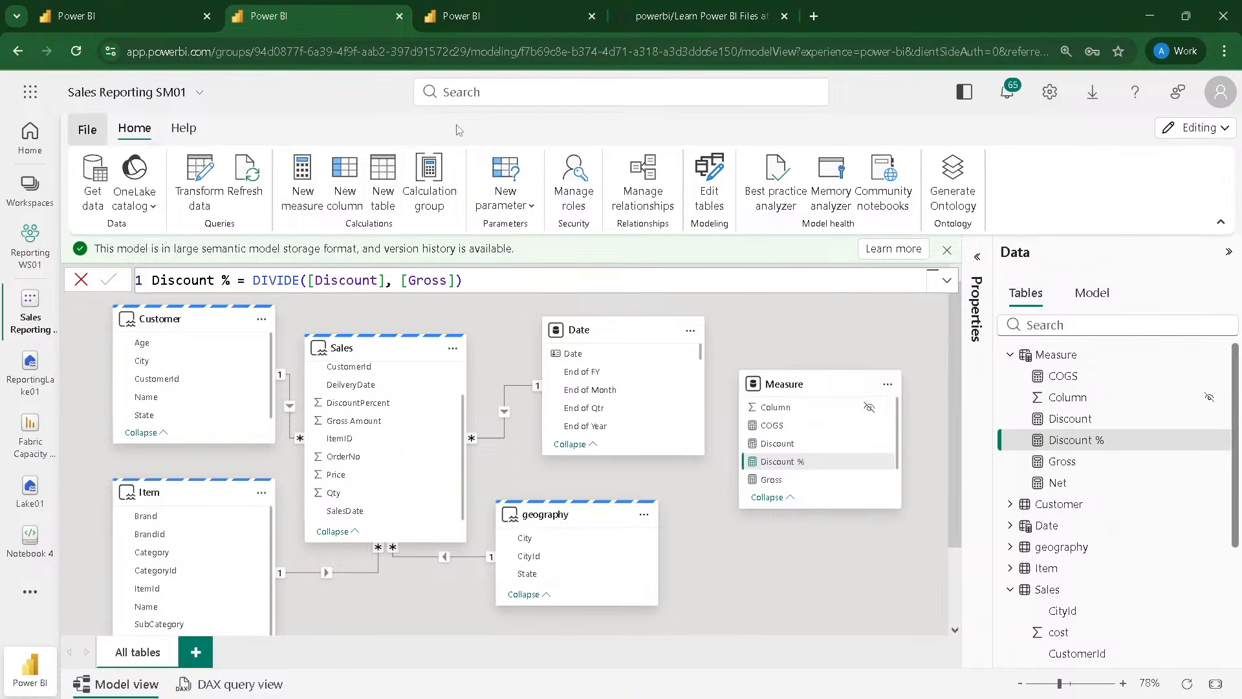
click(1198, 127)
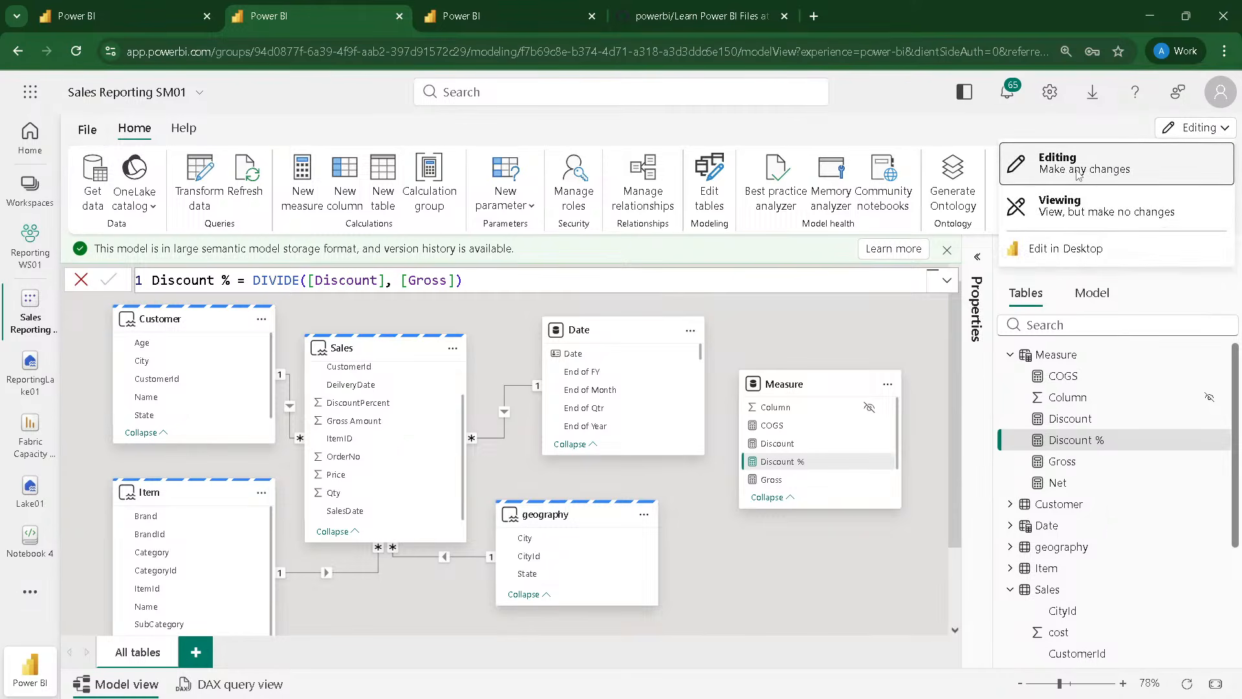
click(1077, 125)
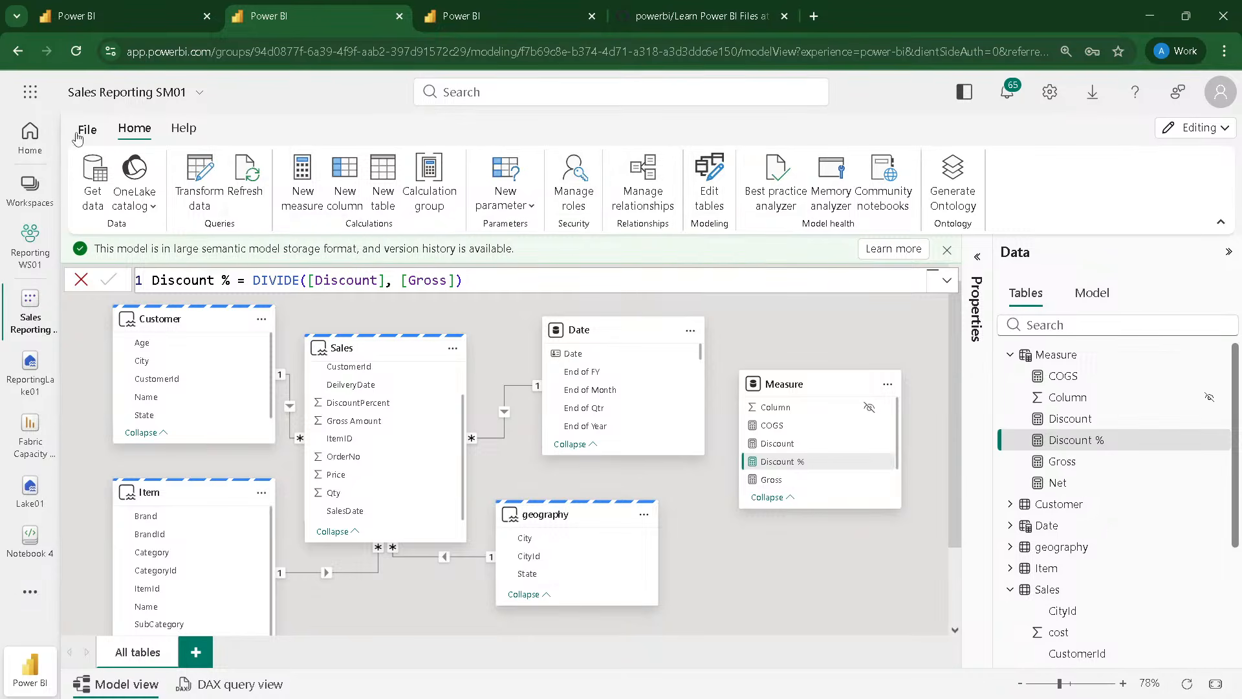
Step: Dismiss the Power Query data source dialog and open the semantic model SQLDB-SM-01 from the DP700-Nov-2025-1 workspace
click(149, 17)
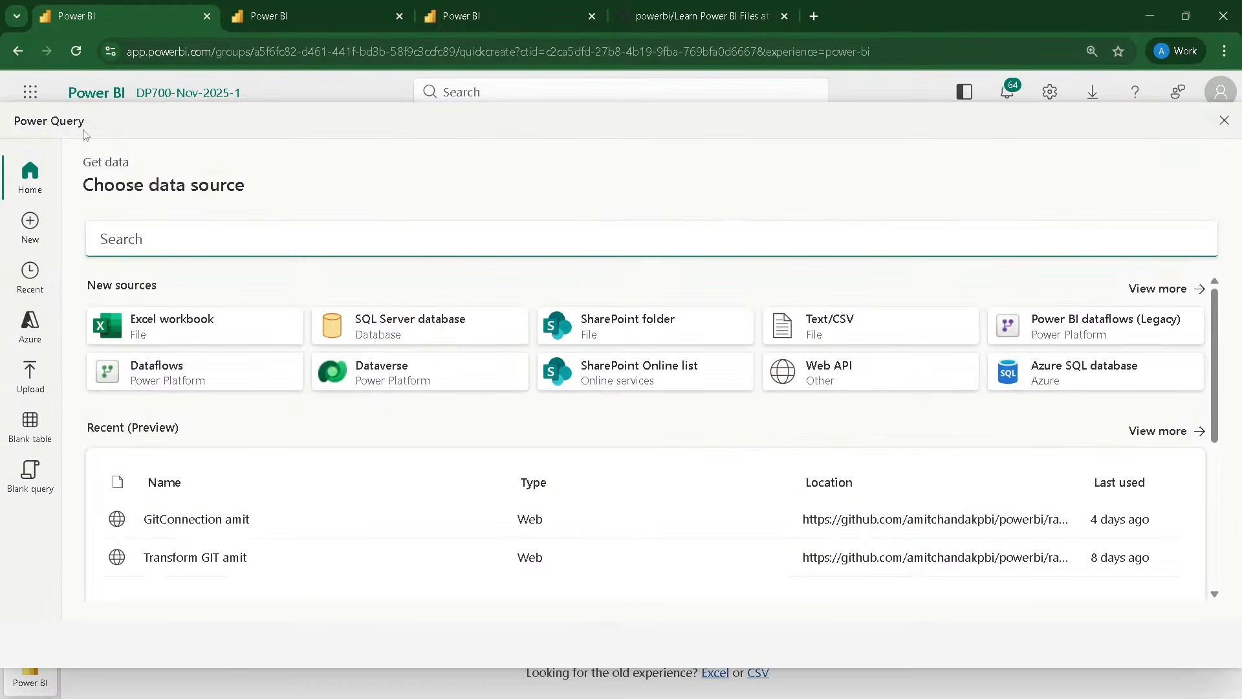
click(1223, 122)
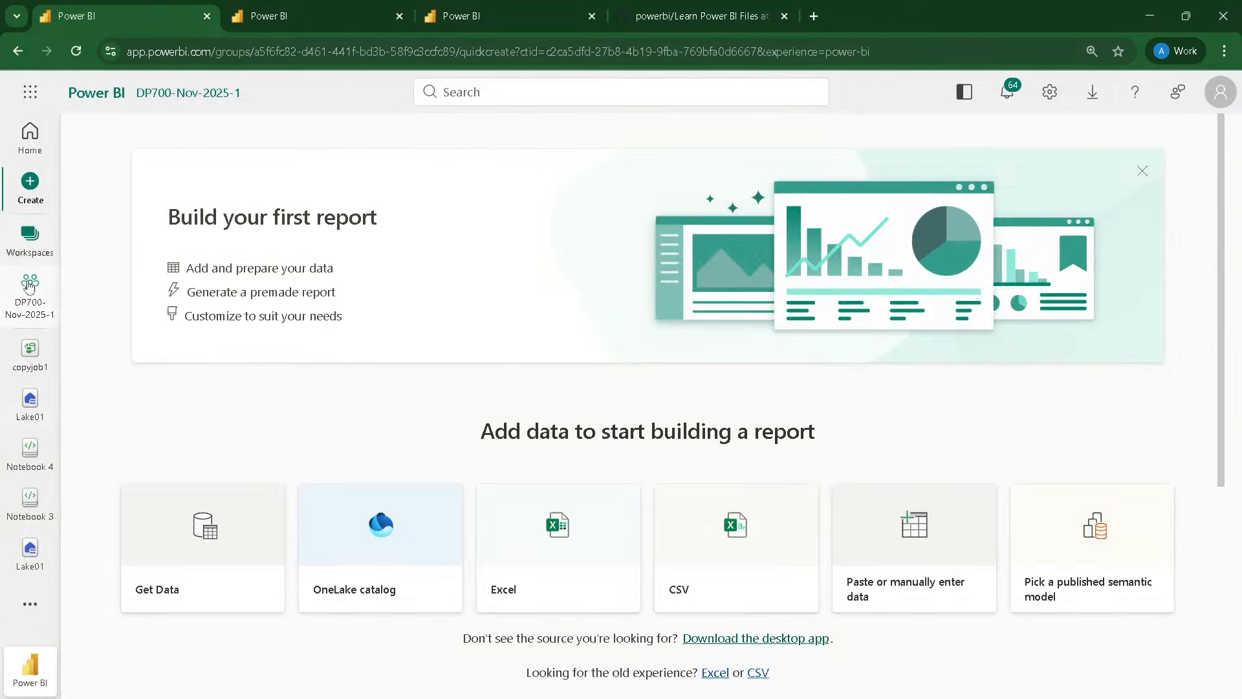
click(34, 302)
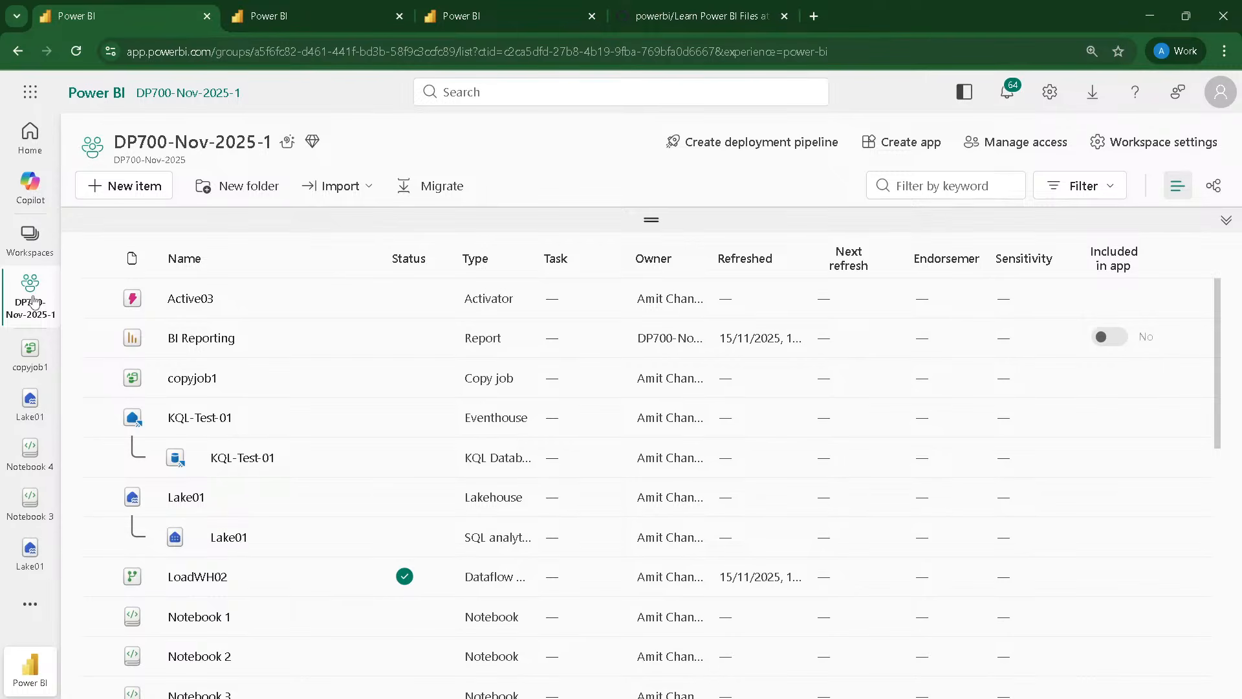
scroll(196, 365, down, 2)
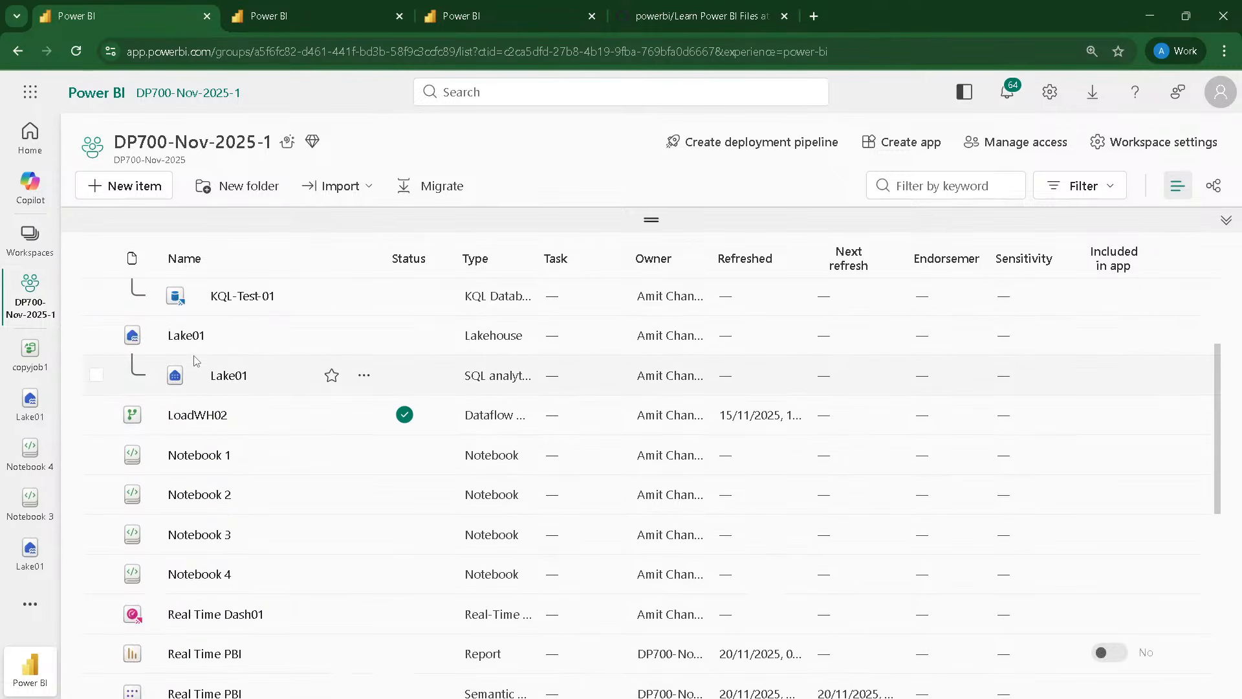
scroll(197, 377, down, 2)
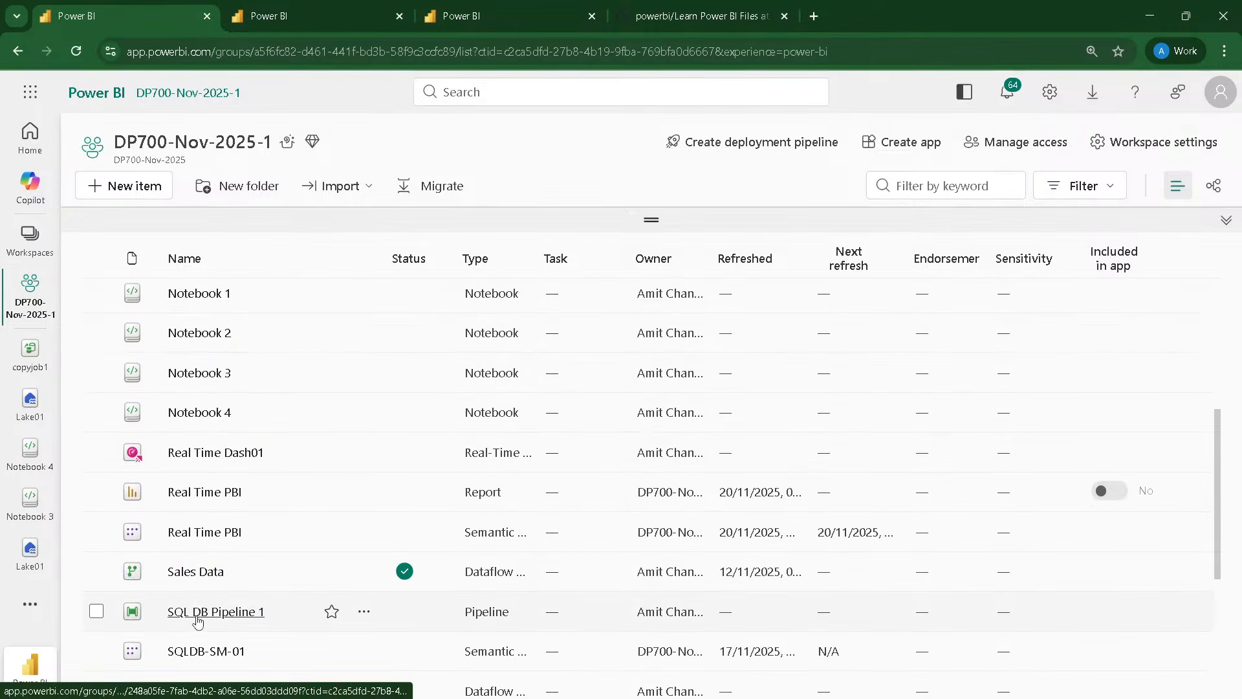
scroll(204, 548, down, 2)
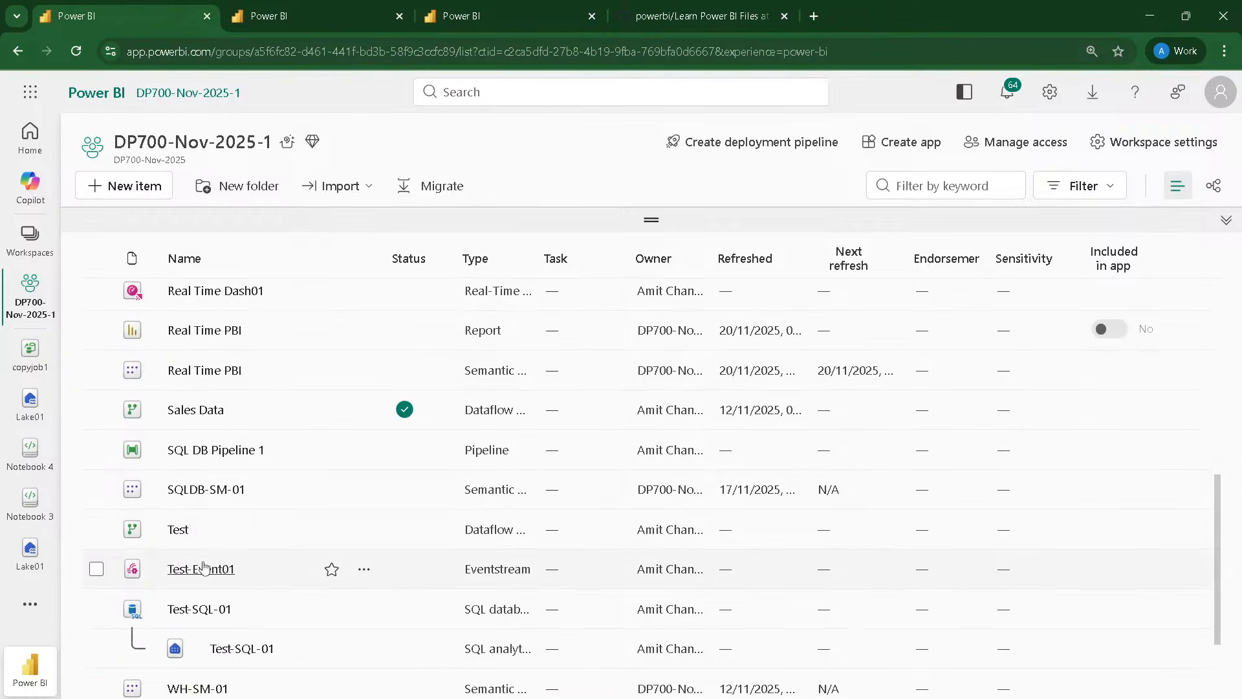
click(202, 493)
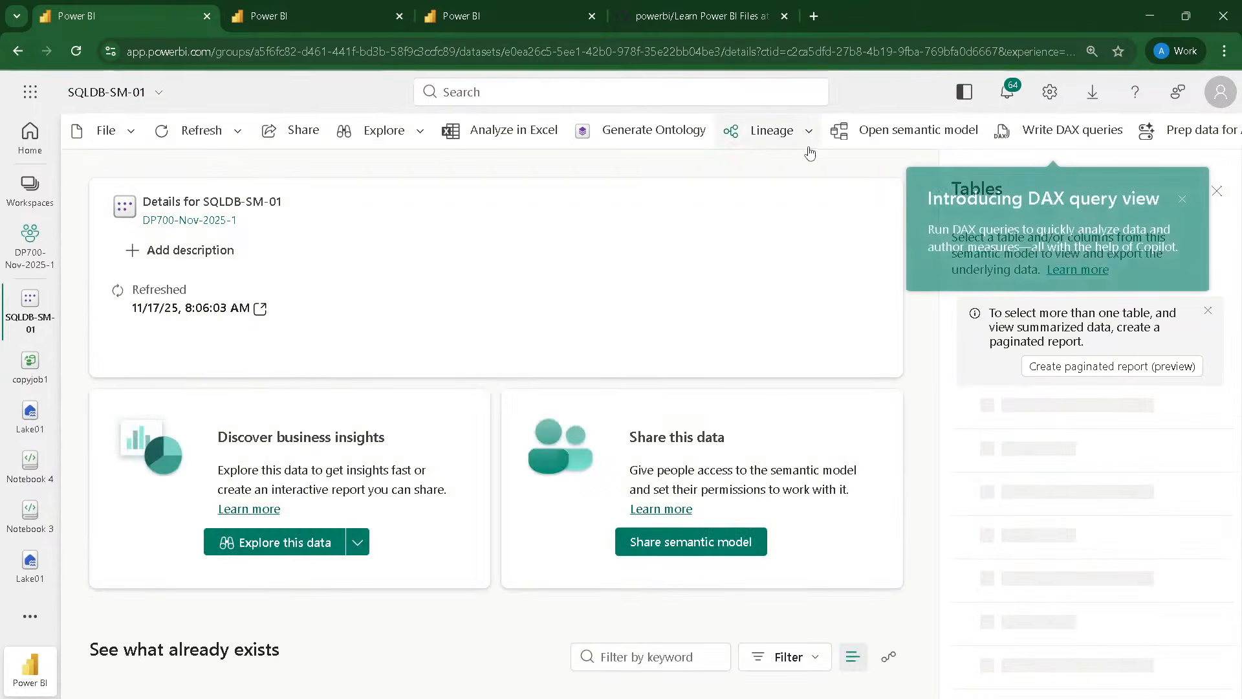
Step: Open DAX query view for SQLDB-SM-01, dismiss the introduction, and expand the sales and Item tables to view their fields
click(1068, 134)
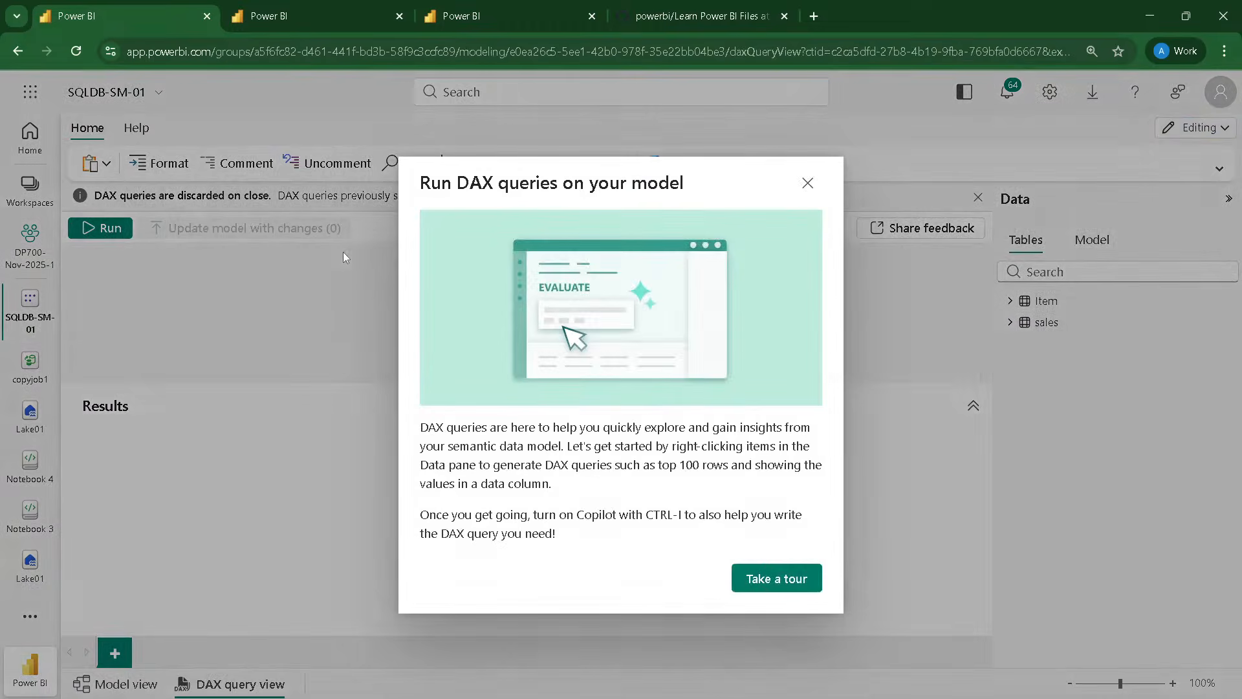
click(806, 183)
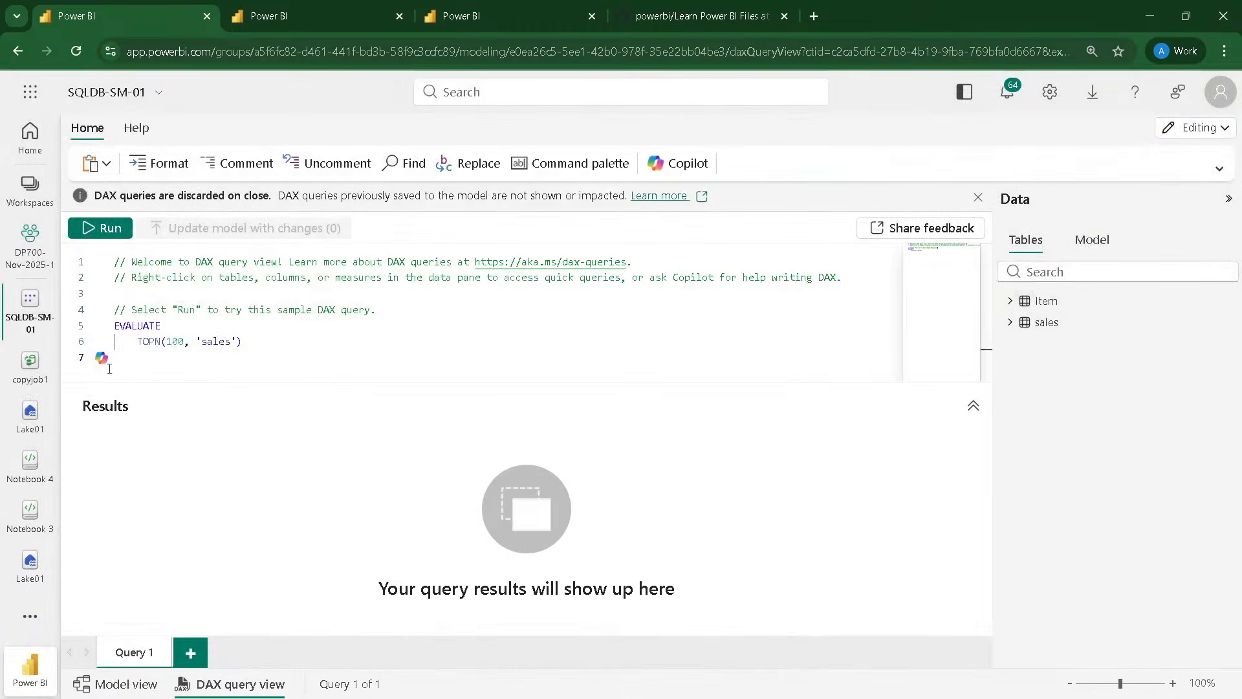
click(293, 333)
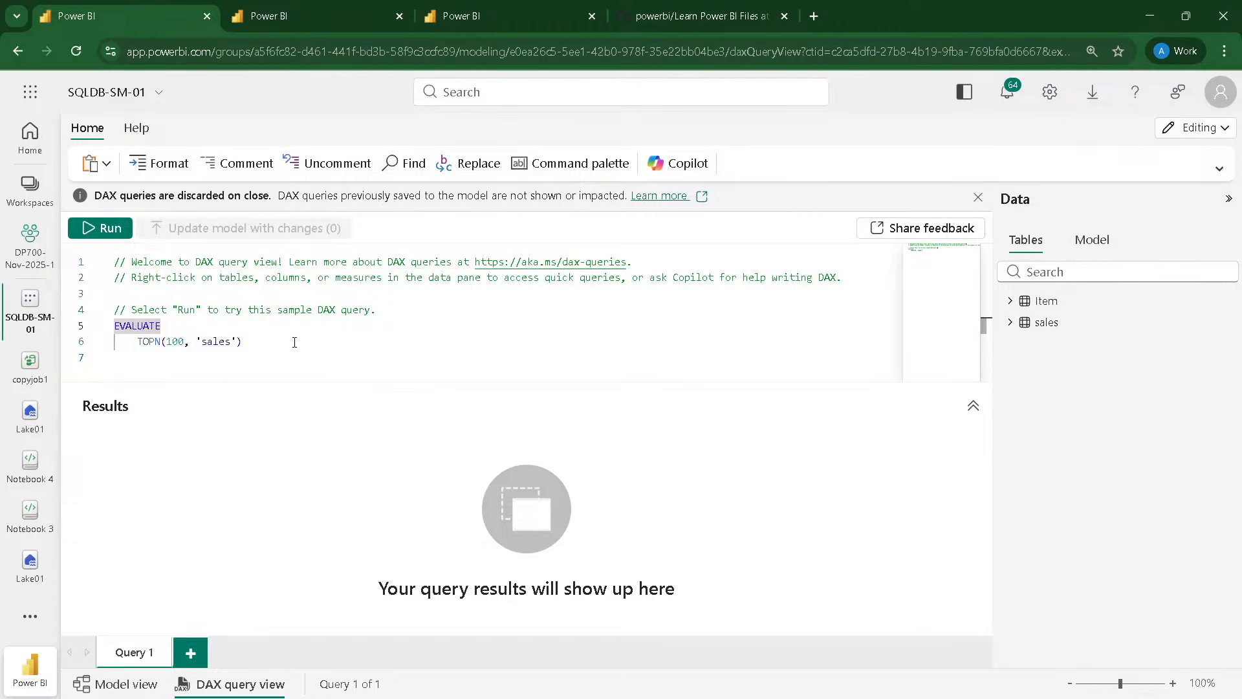
click(147, 369)
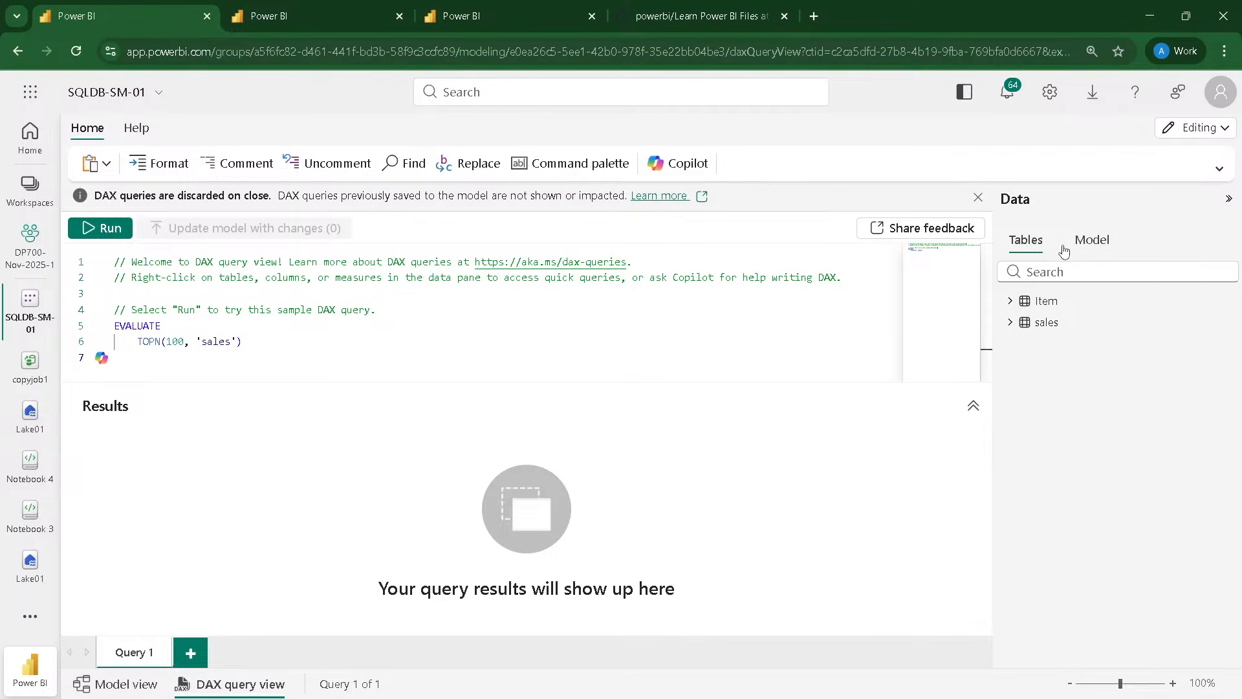
click(1010, 321)
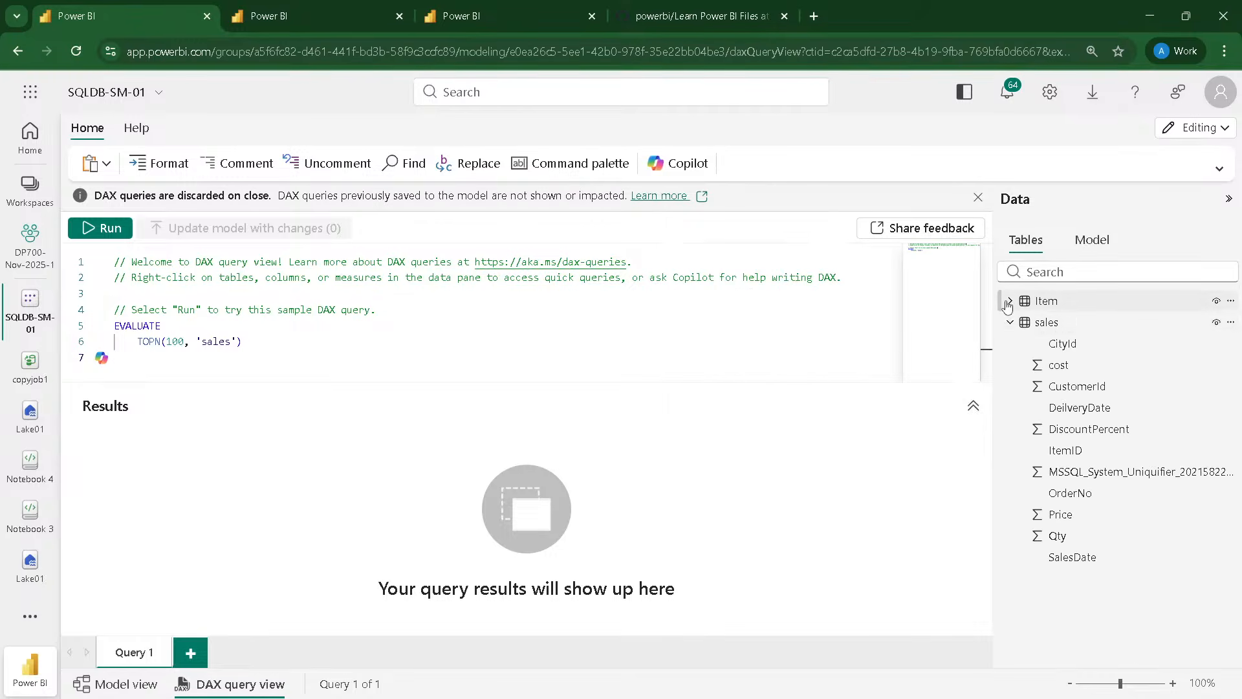
click(1010, 300)
click(352, 22)
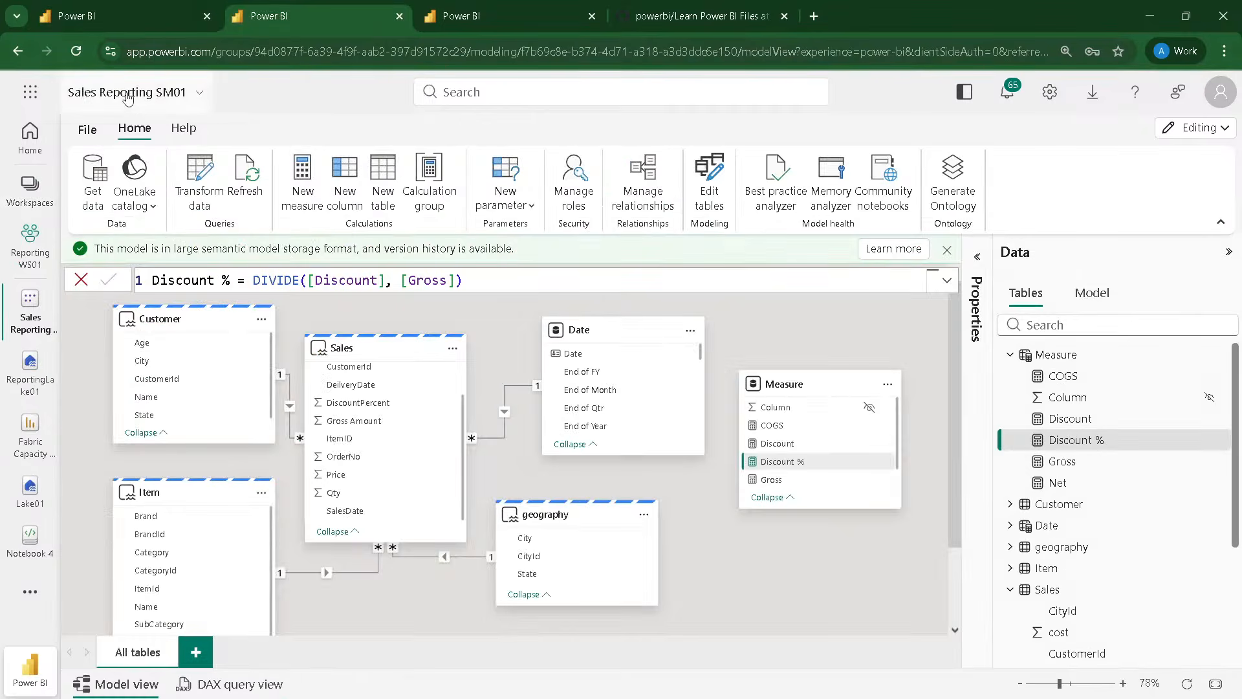
click(97, 18)
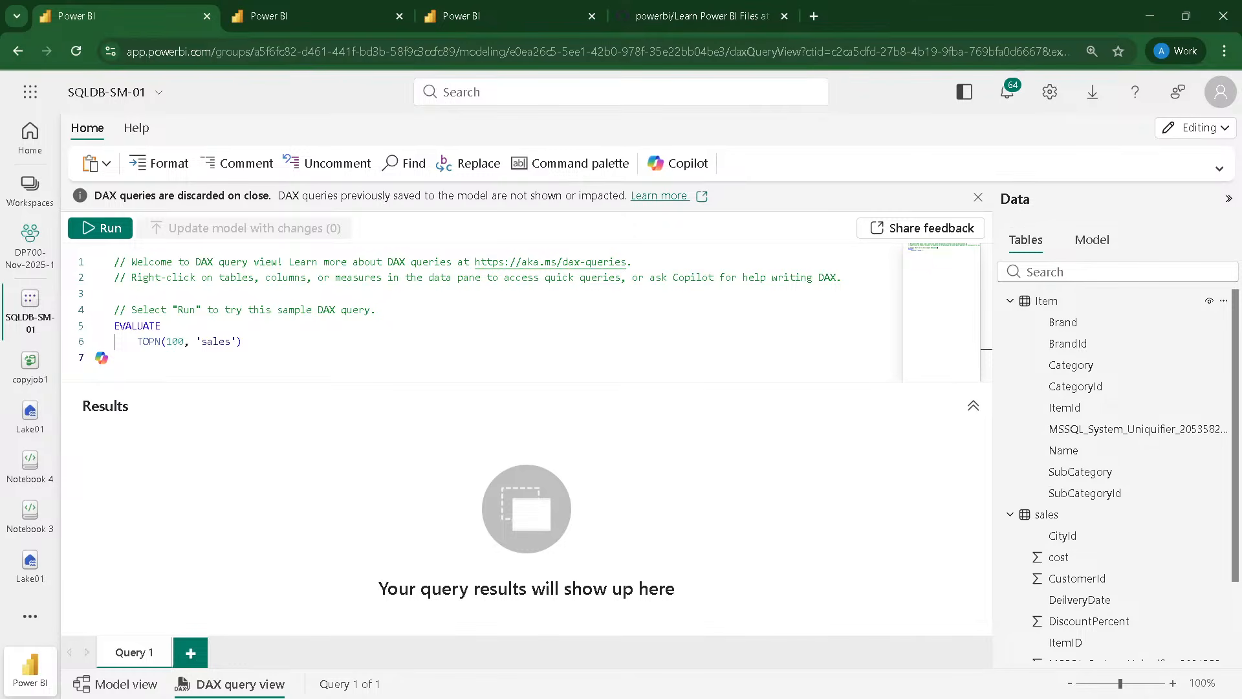
click(483, 8)
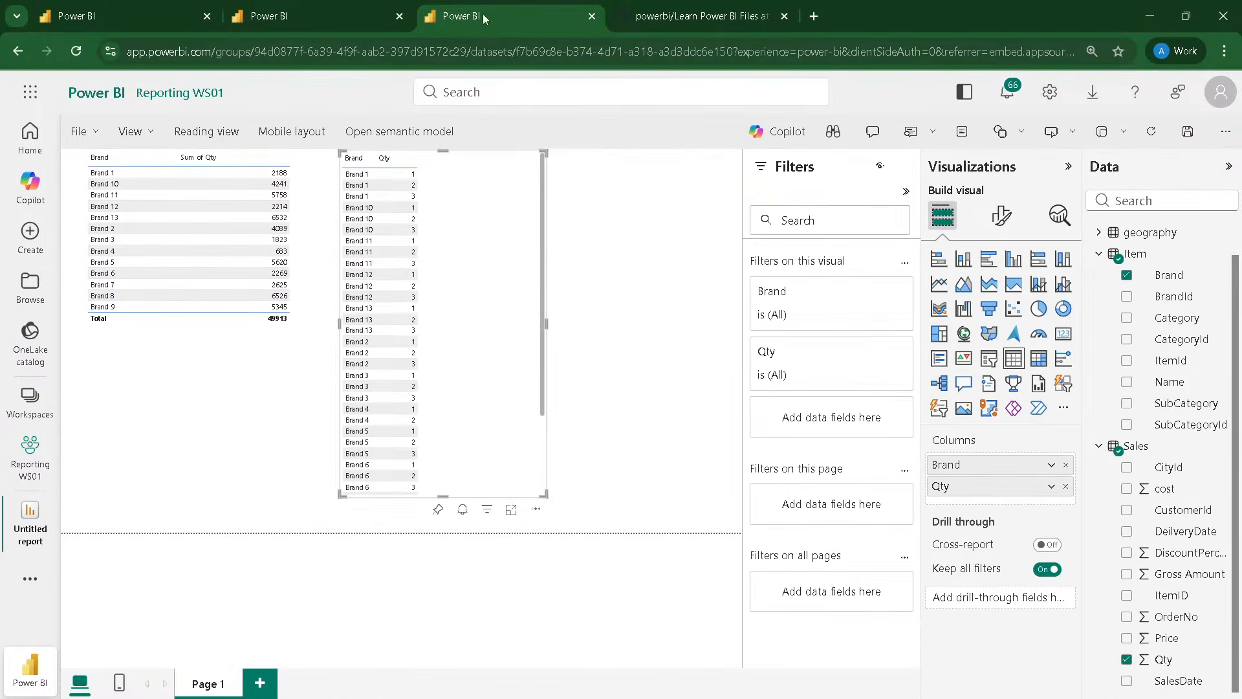
click(275, 15)
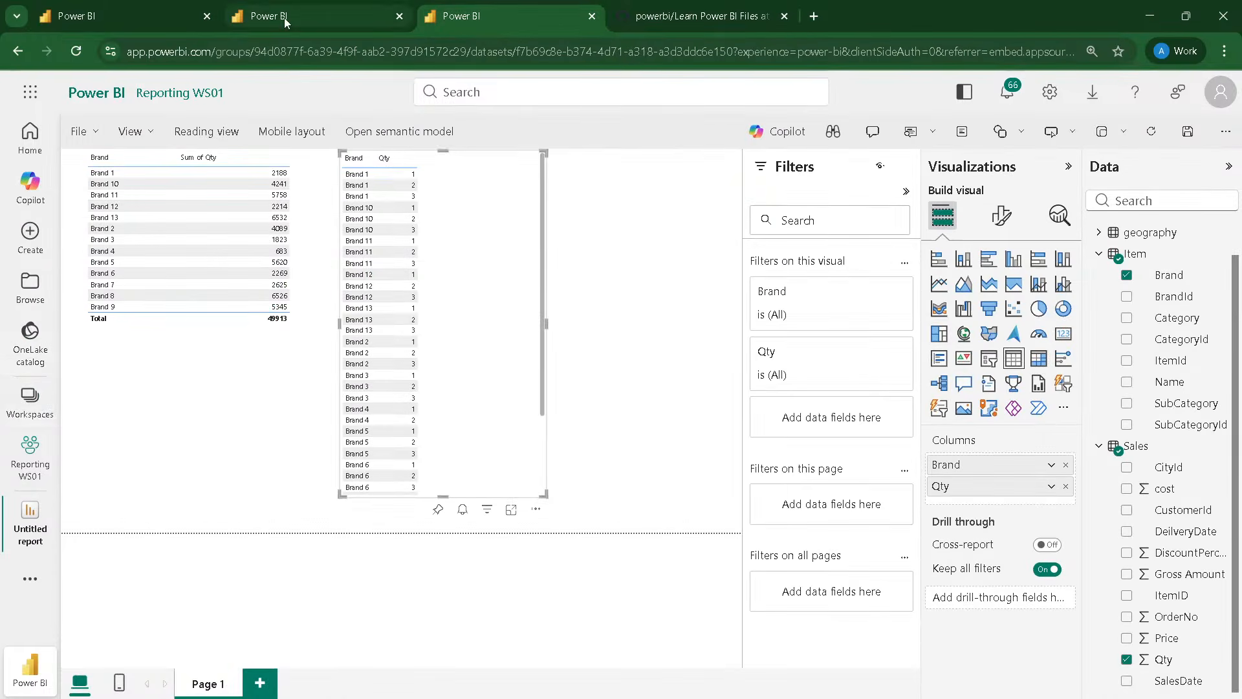
Step: Search the new item types in the DP700-Nov-2025-1 workspace for "fun", and return to the Sales Reporting SM01 model
click(99, 22)
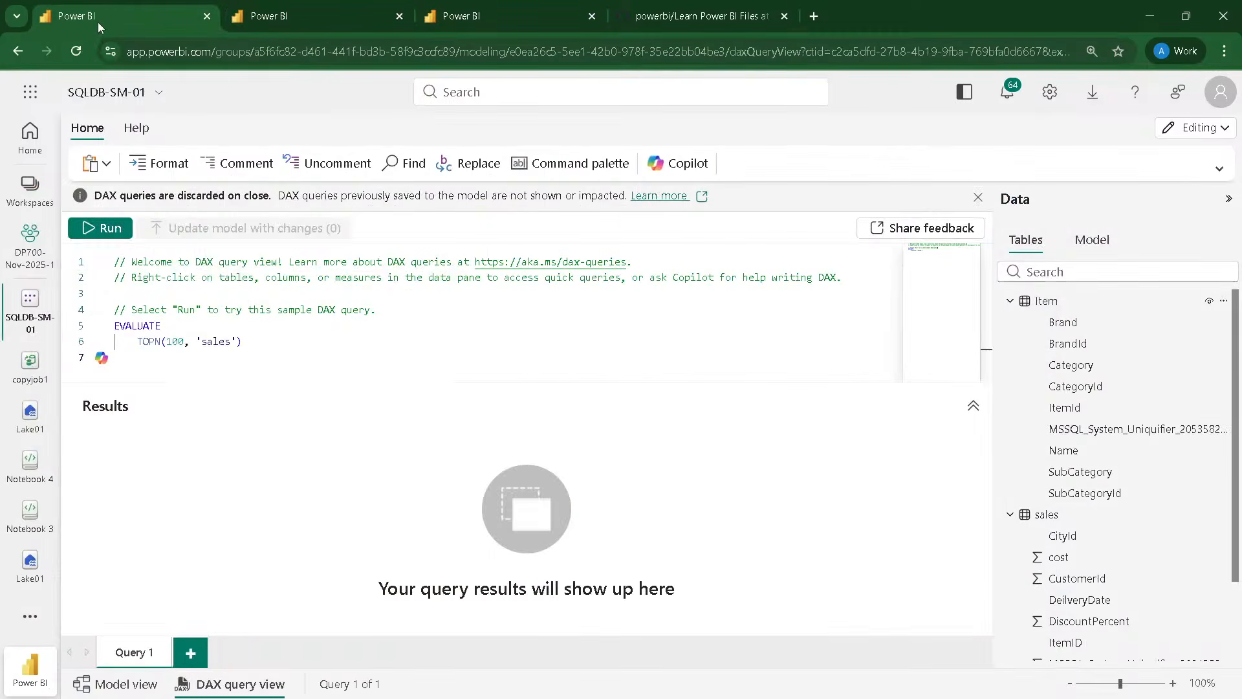
click(42, 252)
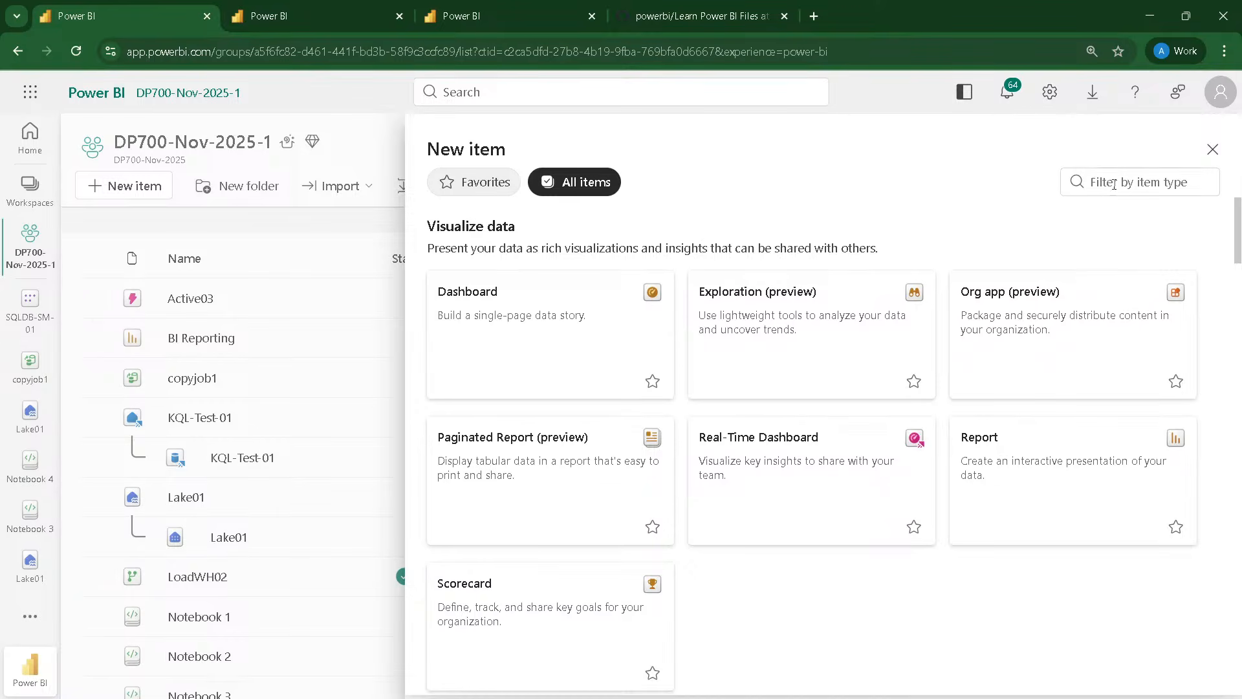
click(1112, 183)
text(fun)
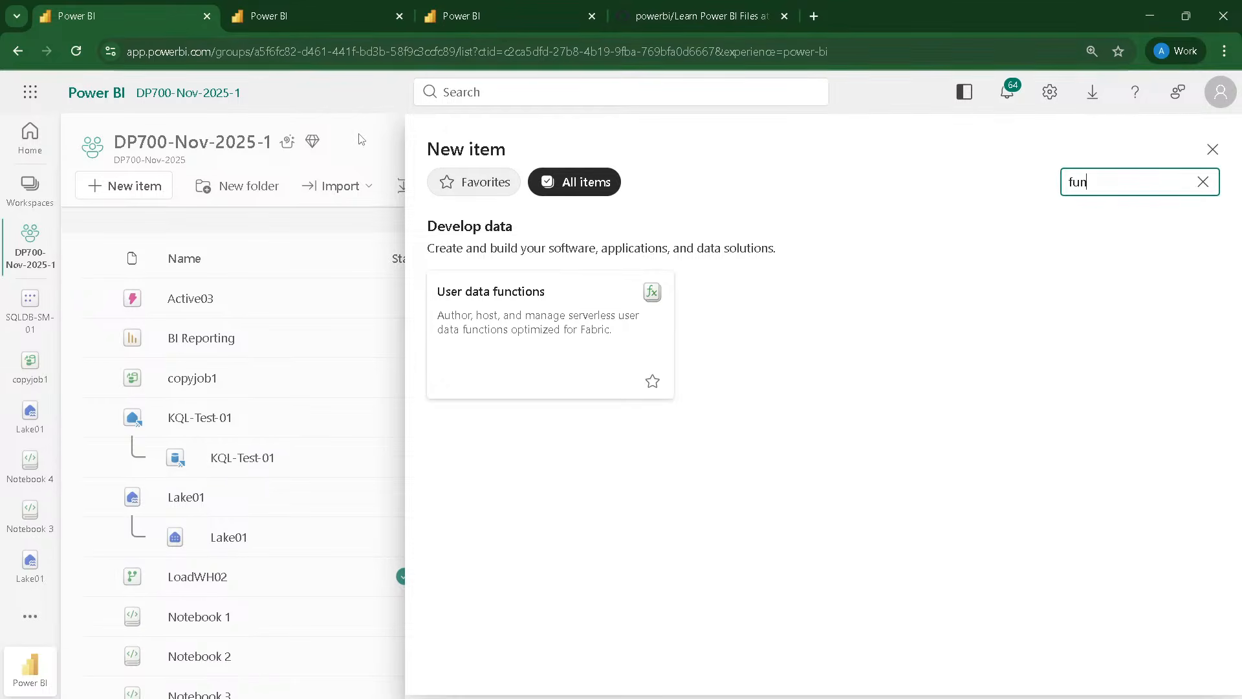
click(485, 18)
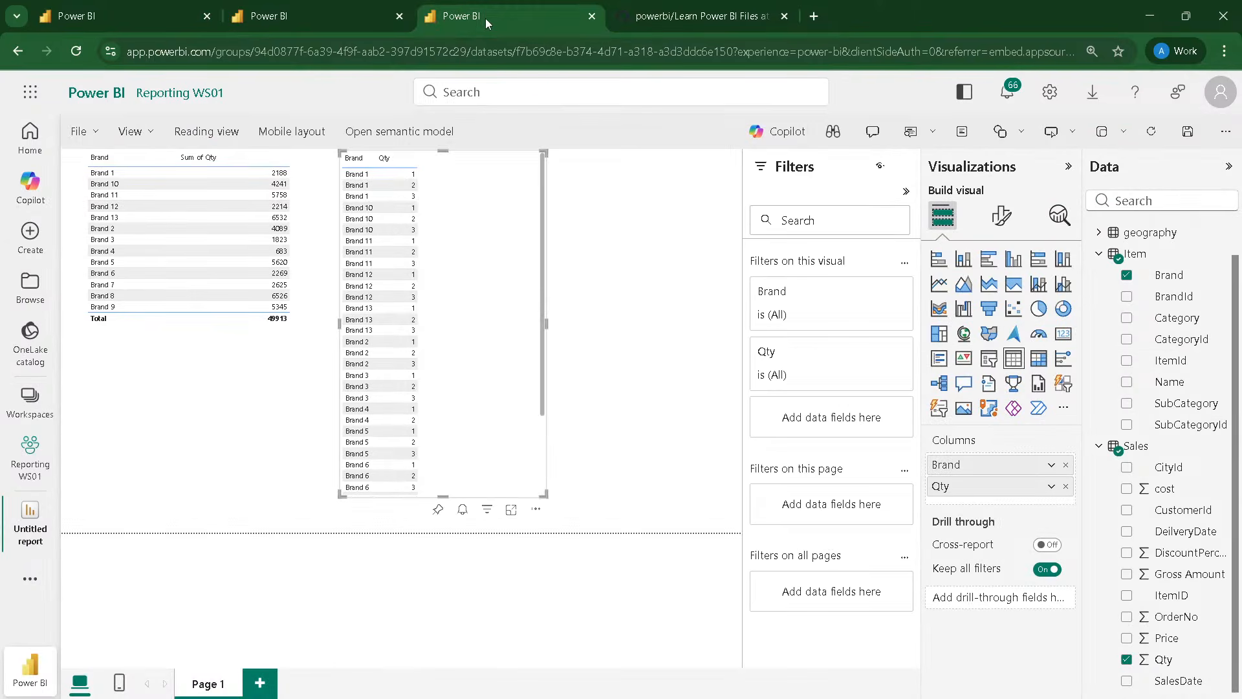
click(318, 6)
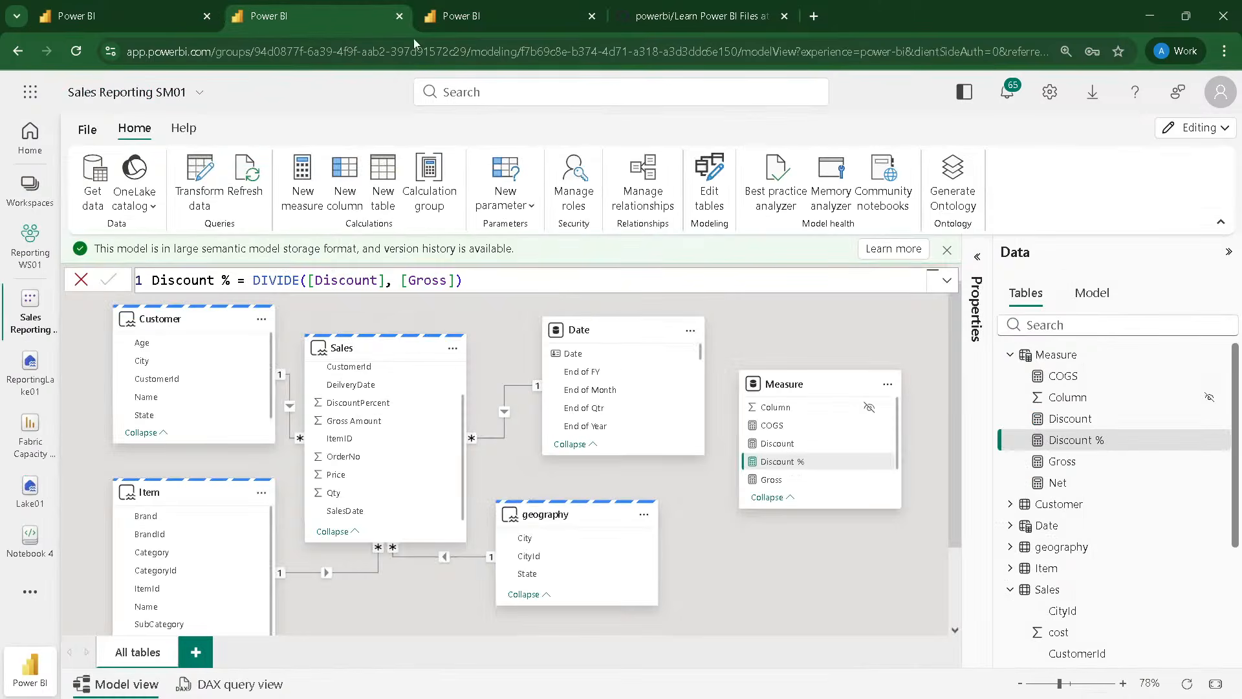
Step: Create a new report from the Sales Reporting SM01 model and place an enlarged table visual showing the Item table's Brand field
click(500, 11)
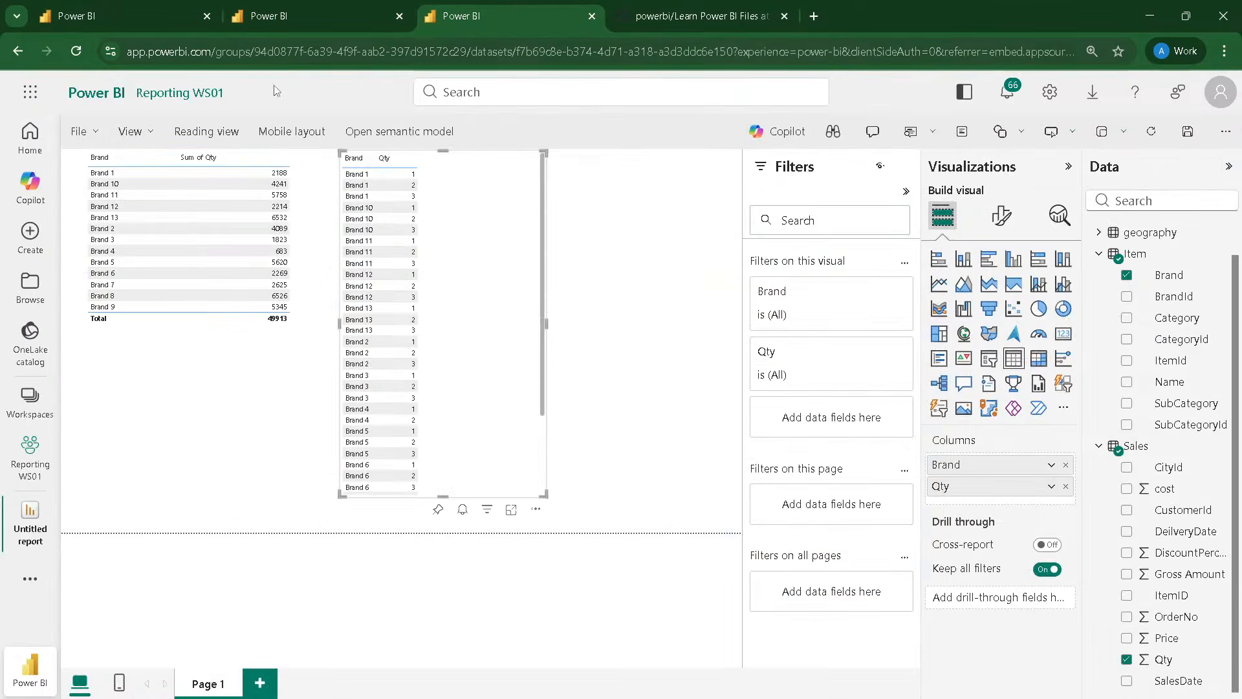
click(234, 22)
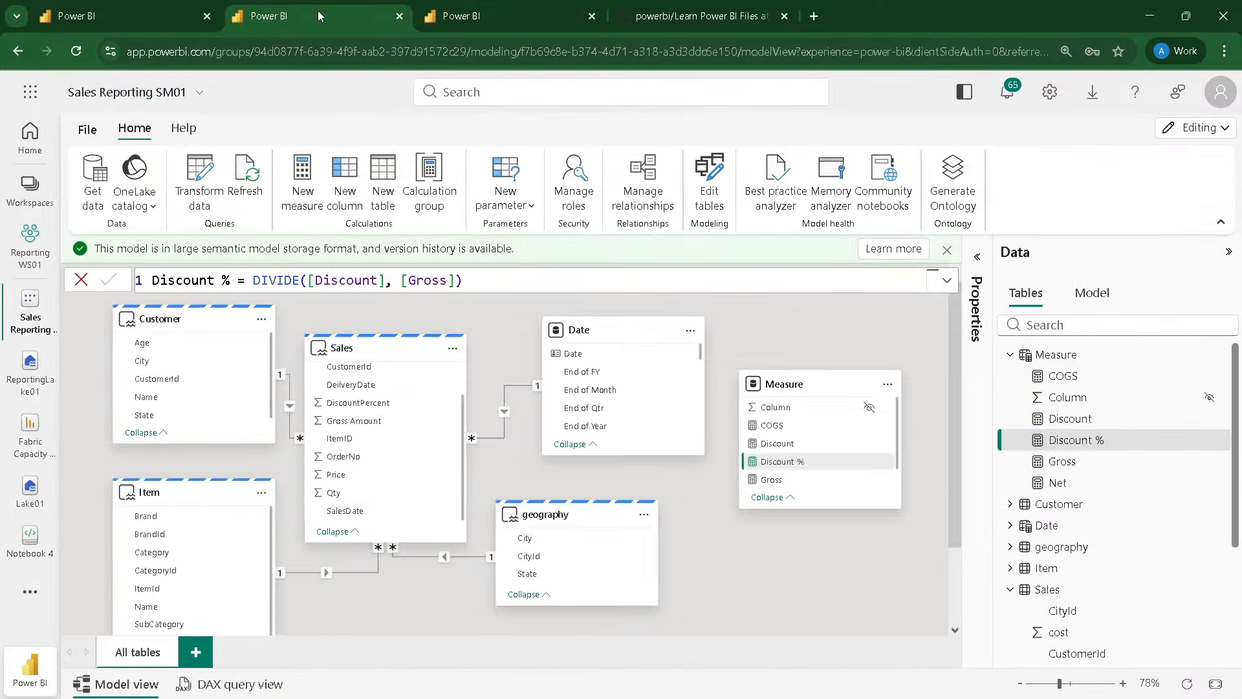
click(87, 129)
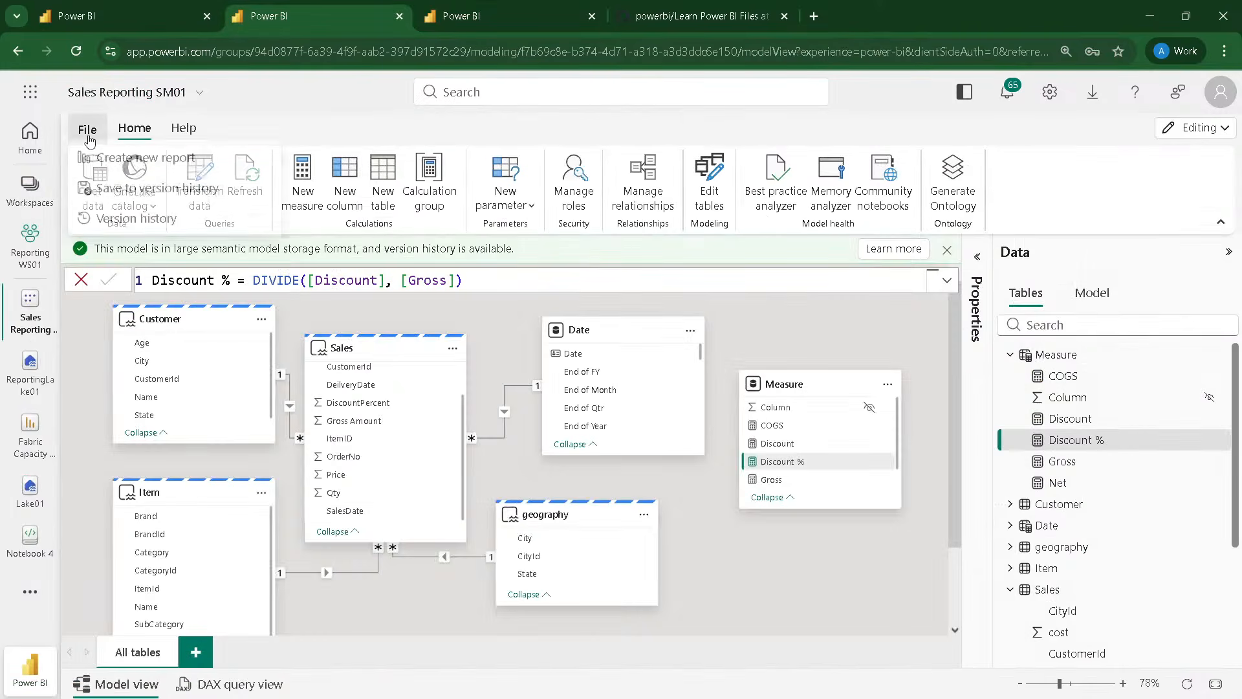
click(121, 165)
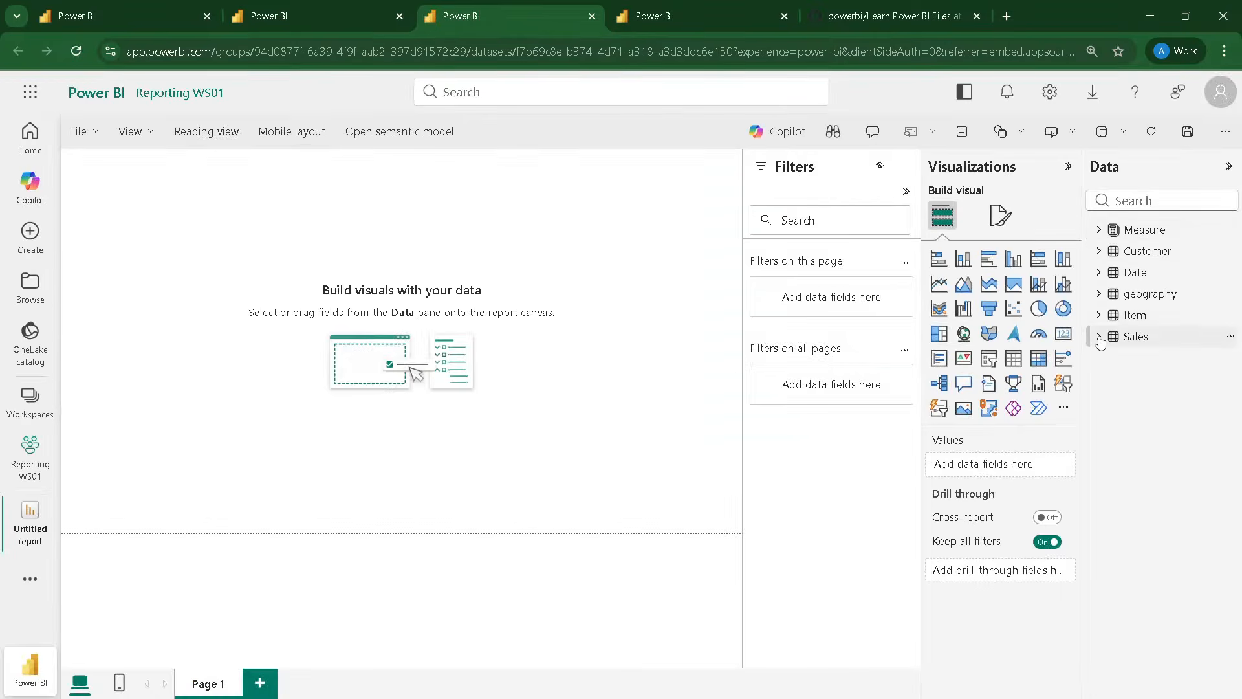
click(1099, 316)
drag(1168, 341, 229, 232)
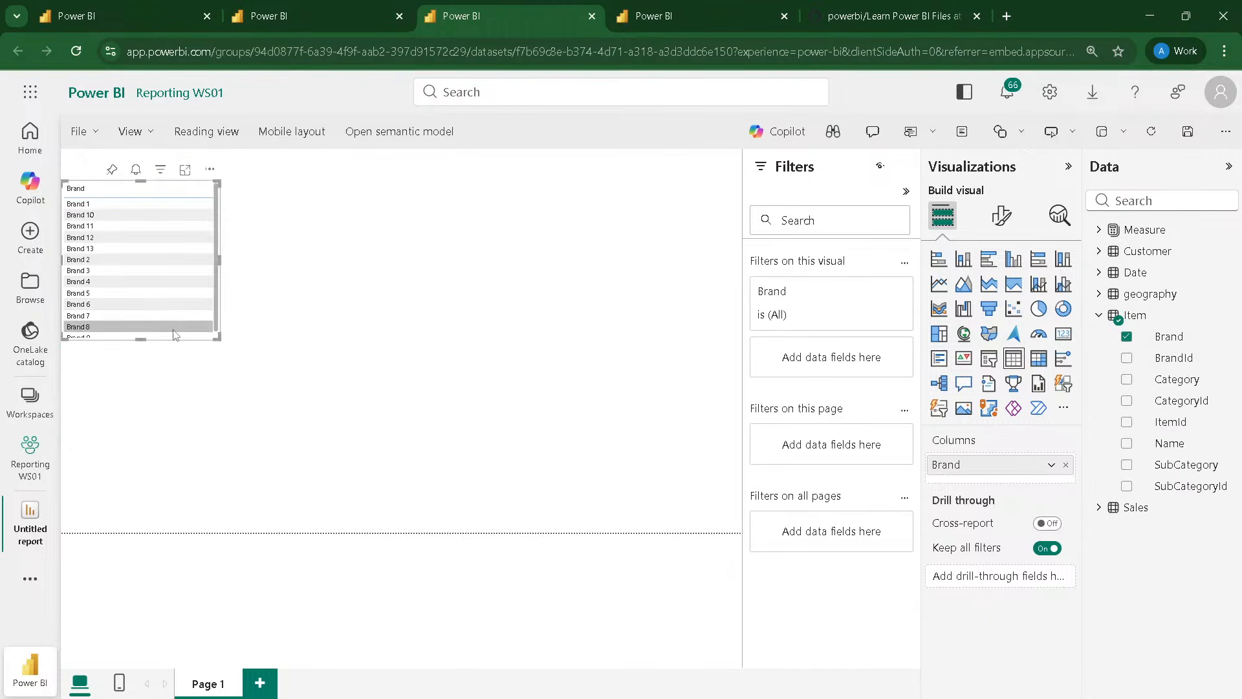
drag(301, 442, 430, 529)
Step: Add the Gross and Net measures and the Sales table's Qty field to the Brand table visual, and resize it to fit
click(1100, 229)
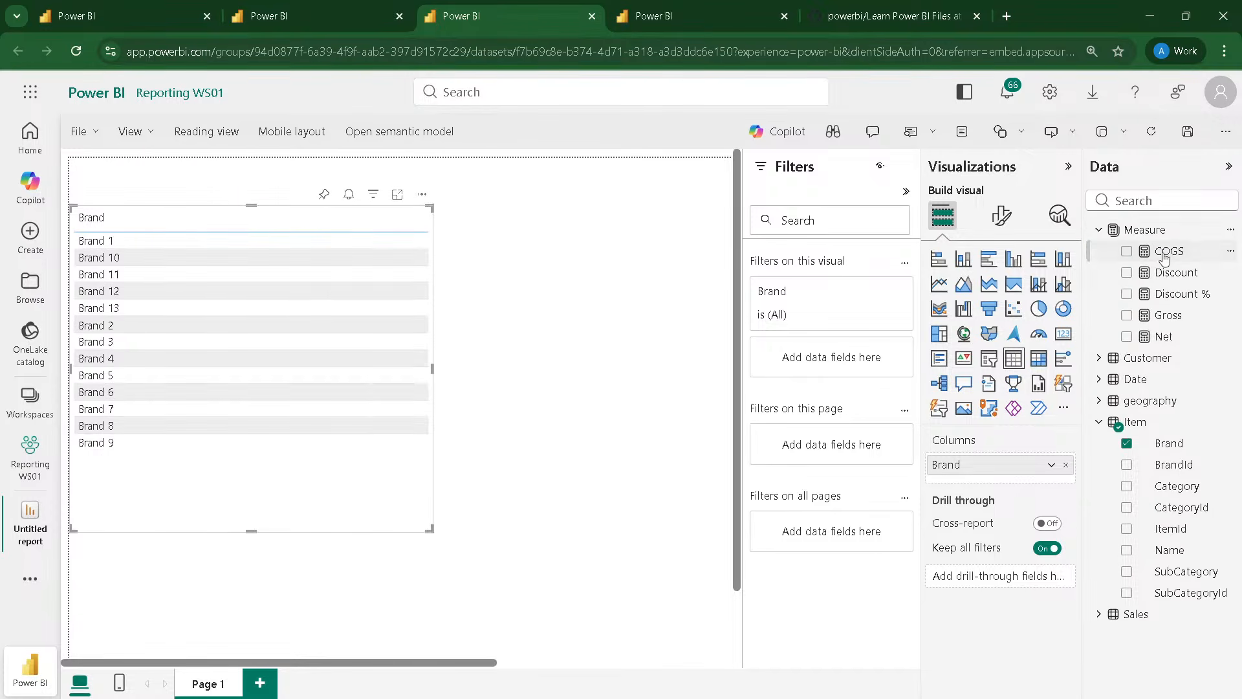
drag(1167, 315, 259, 342)
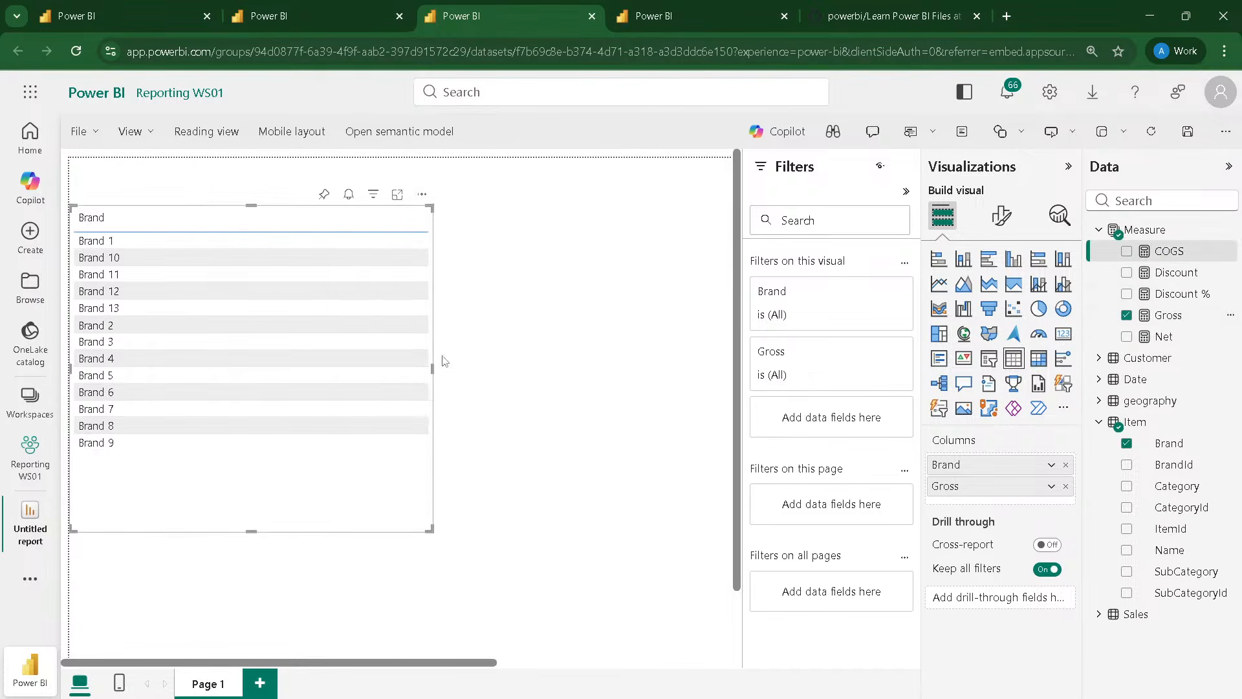
drag(433, 369, 560, 369)
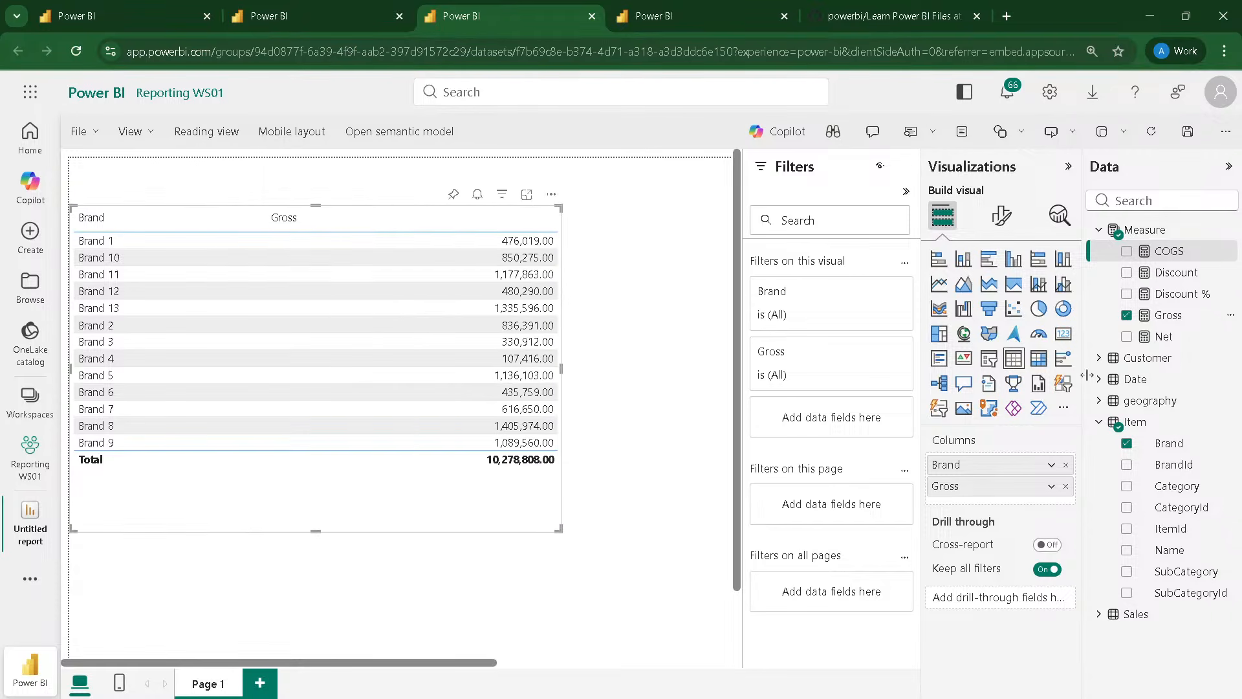
drag(1167, 337, 421, 394)
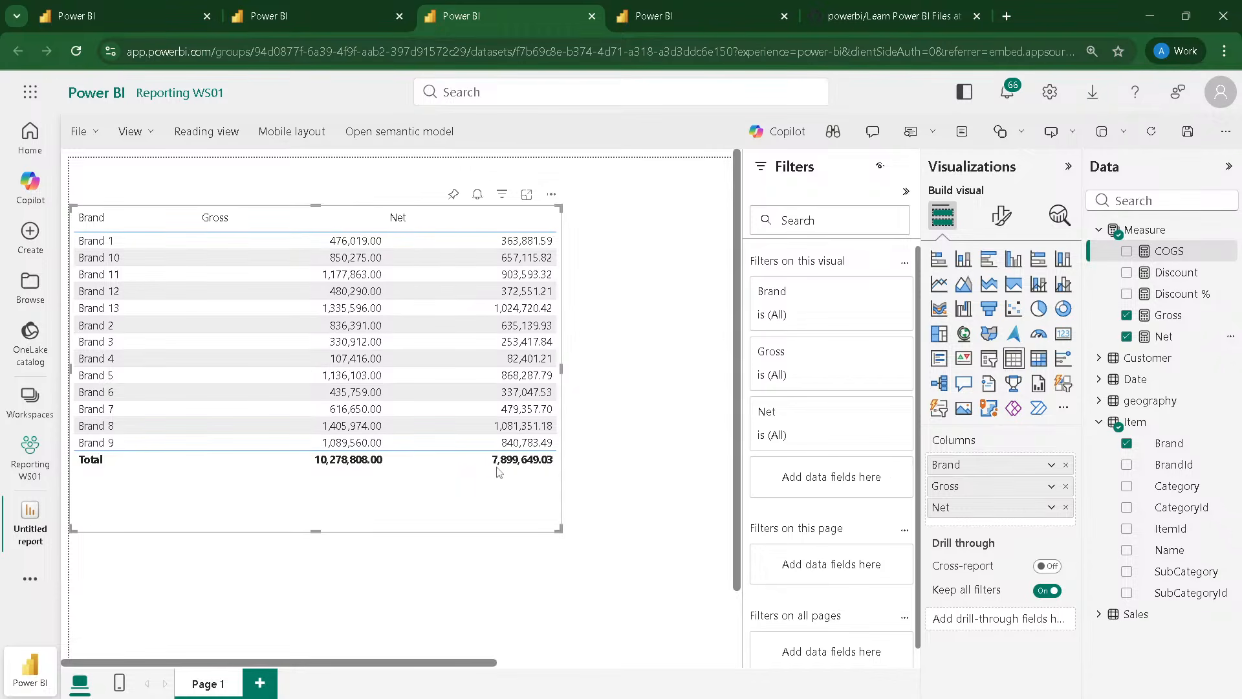
drag(560, 521, 394, 508)
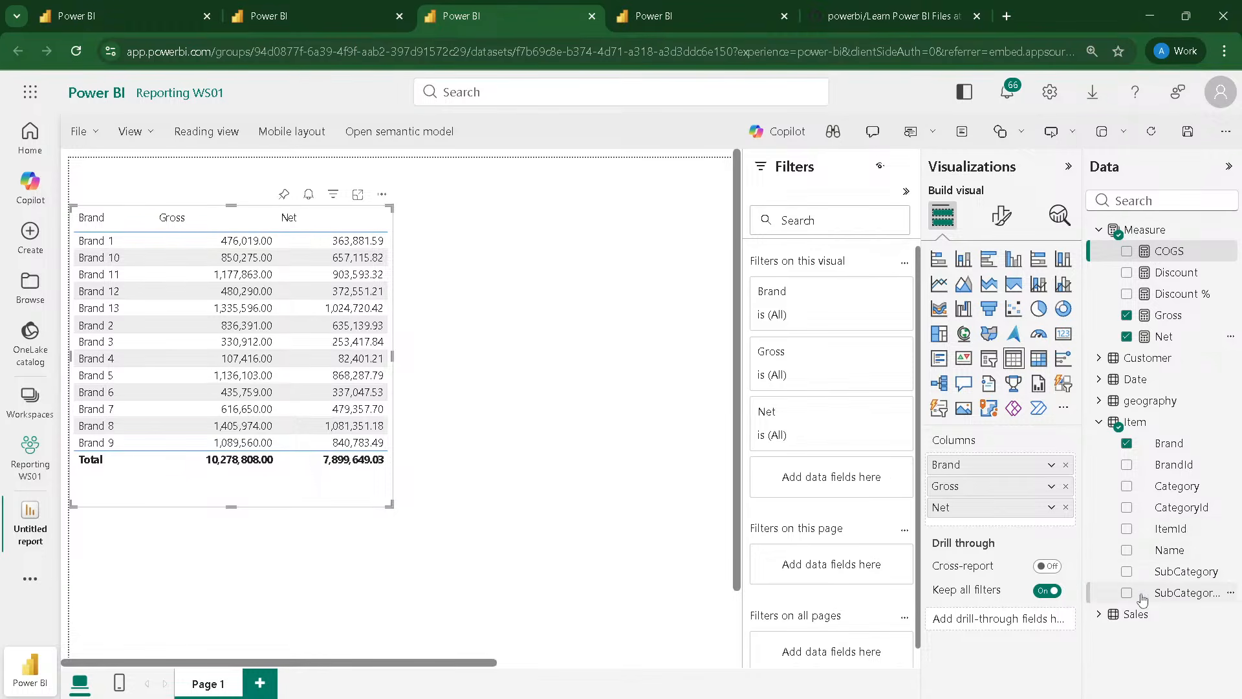
click(1098, 614)
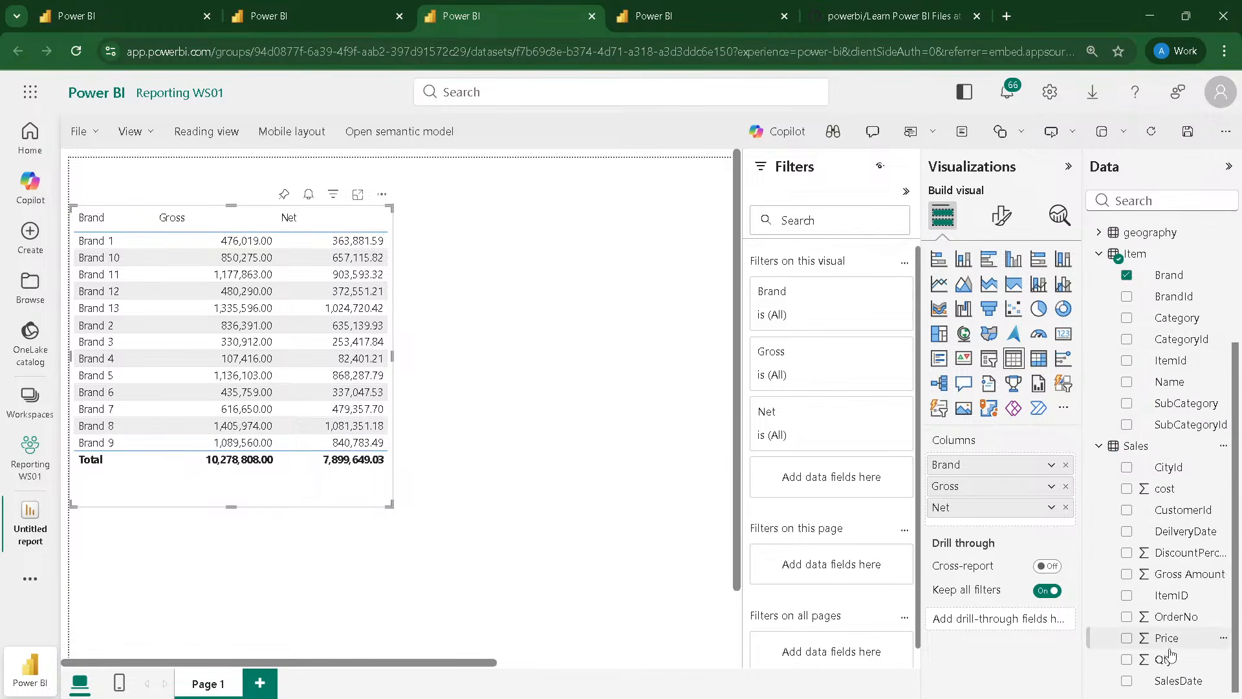
drag(1163, 659, 301, 508)
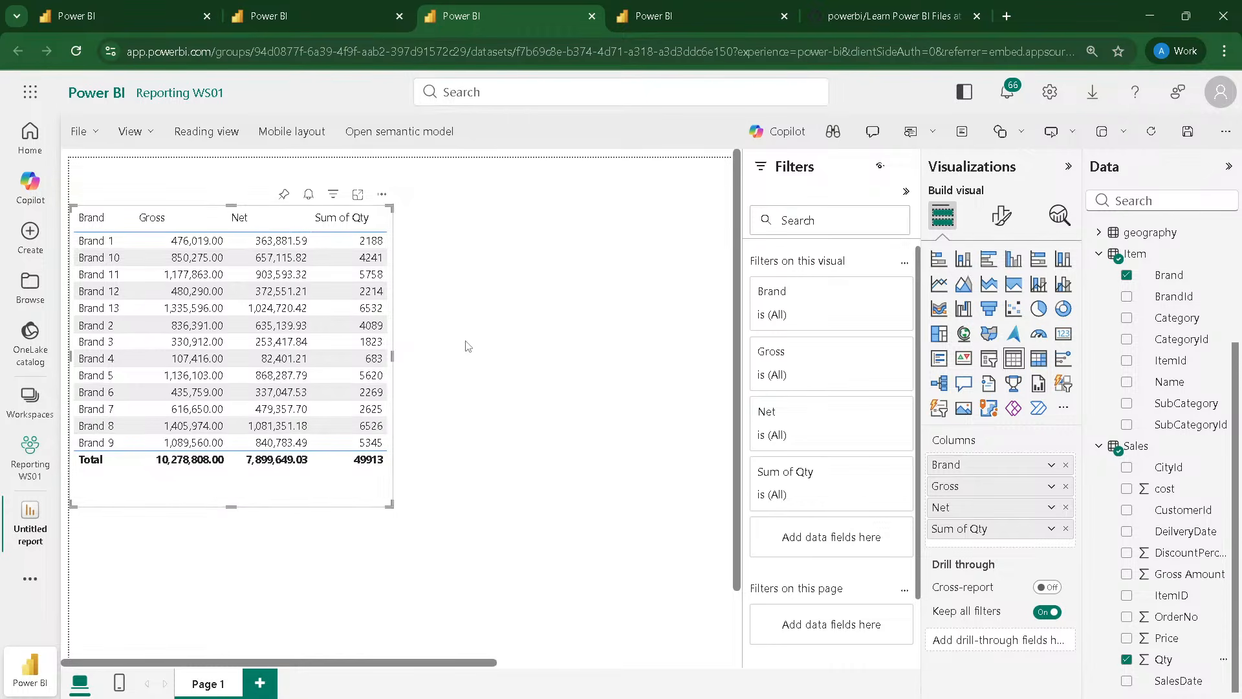
Step: Add a pie chart beside the table with the Item table's Category as legend and the COGS measure as values
click(549, 279)
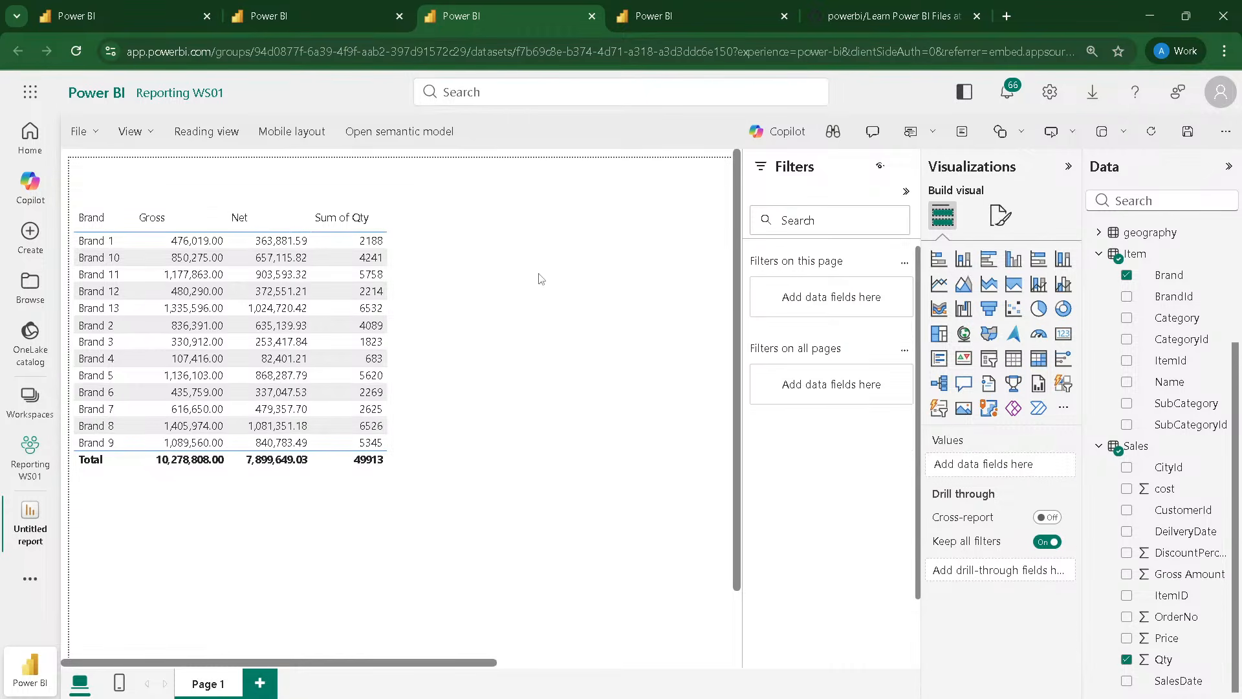
click(1038, 309)
drag(158, 526, 513, 297)
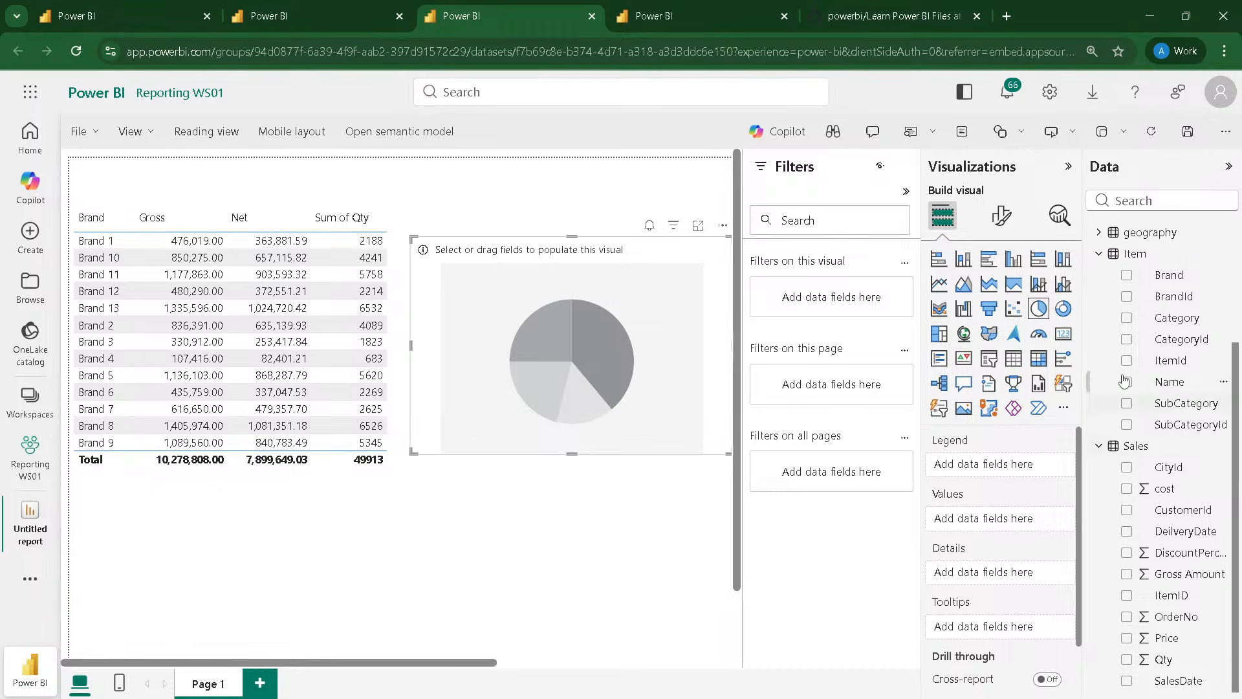
drag(1174, 318, 560, 322)
scroll(1161, 325, up, 3)
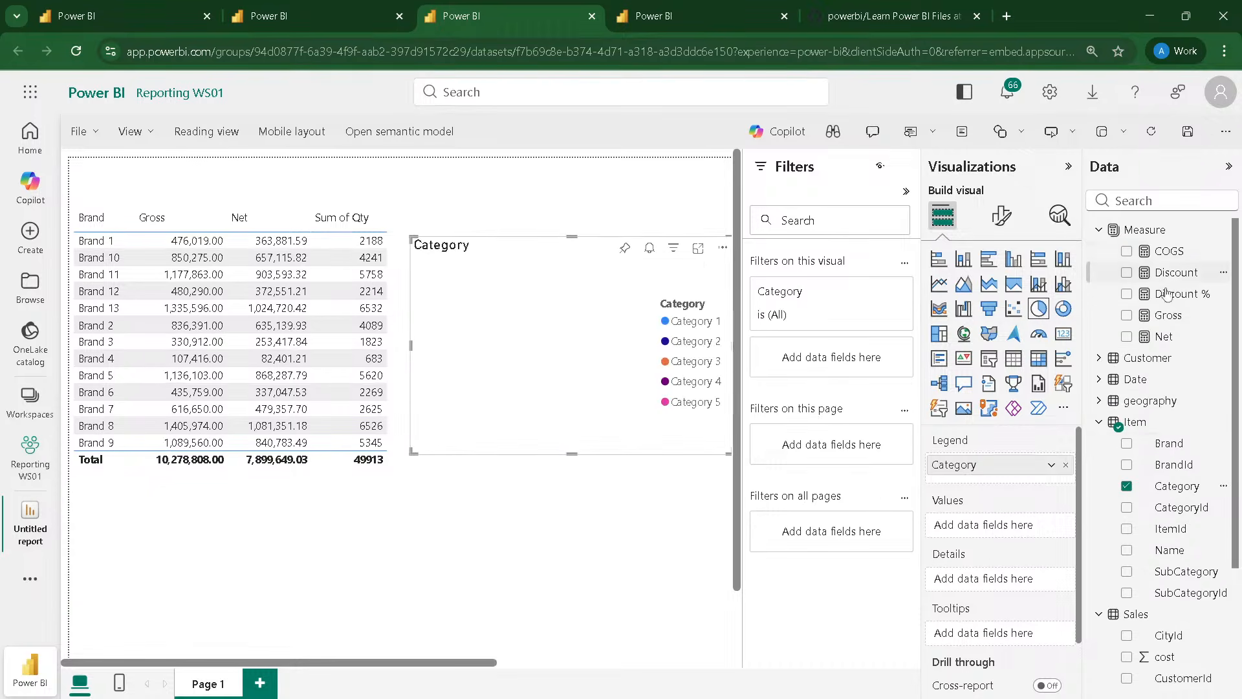
drag(1168, 251, 593, 374)
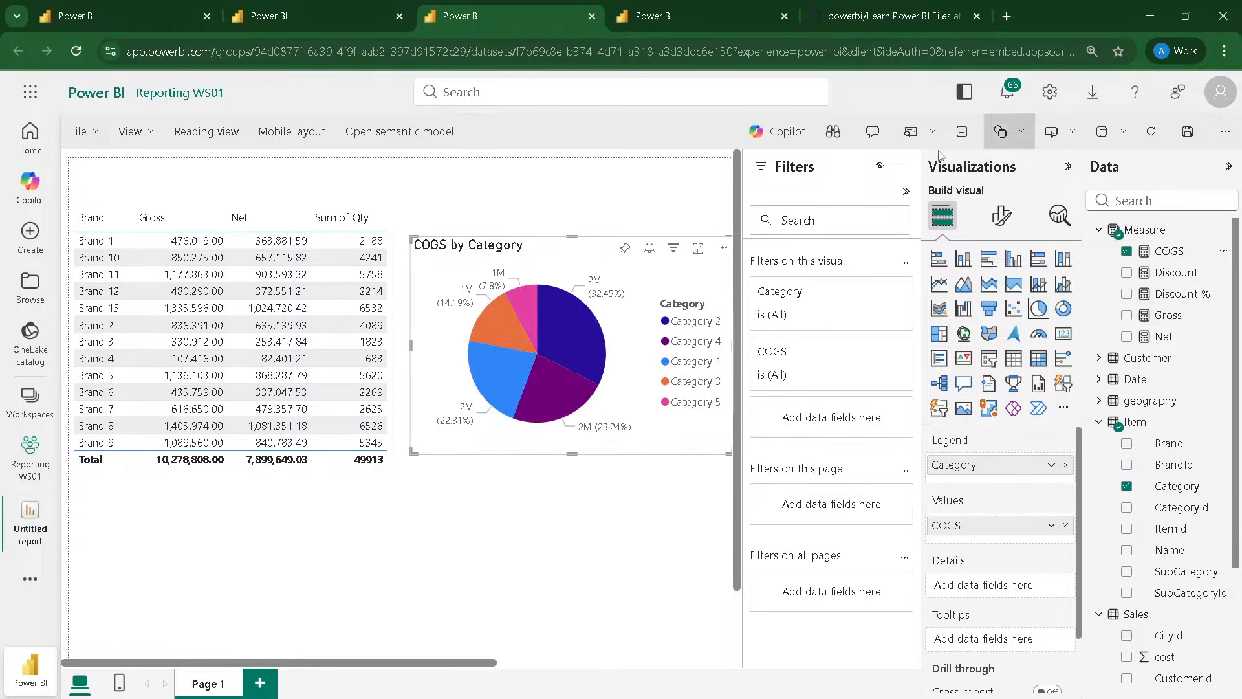
Step: Save the report as Report 001 in the Reporting WS01 workspace, dismiss the notices, and open it for editing
click(1183, 132)
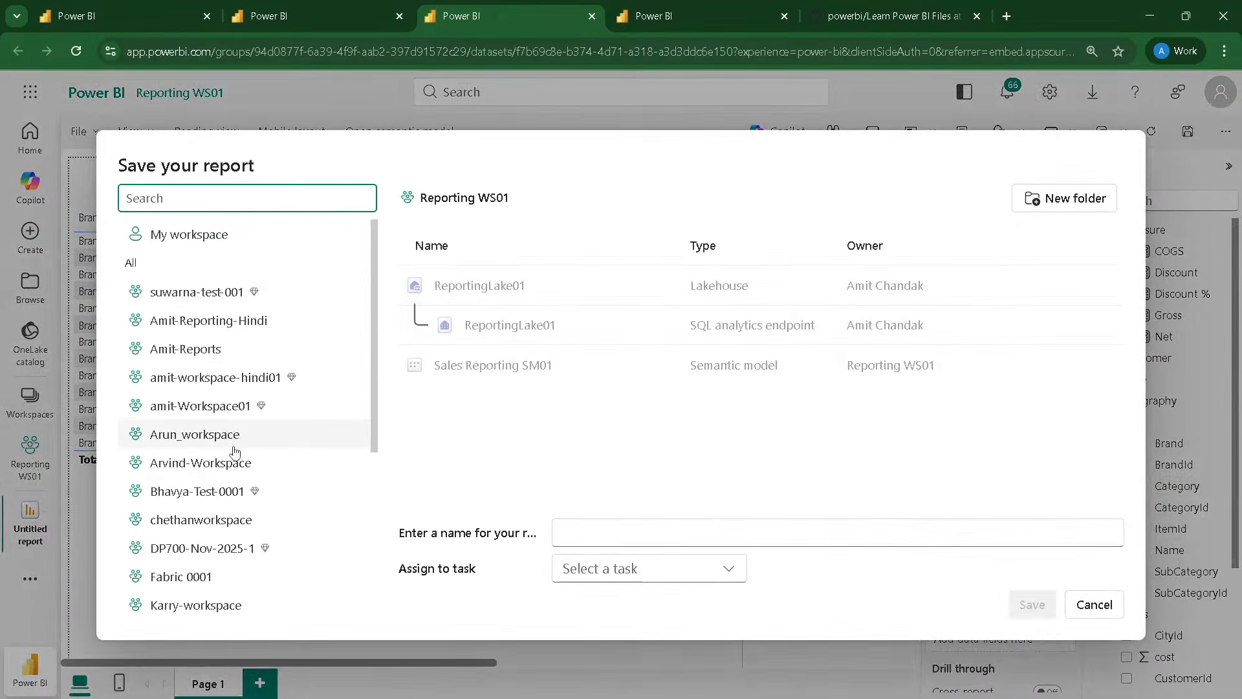
scroll(227, 428, down, 1)
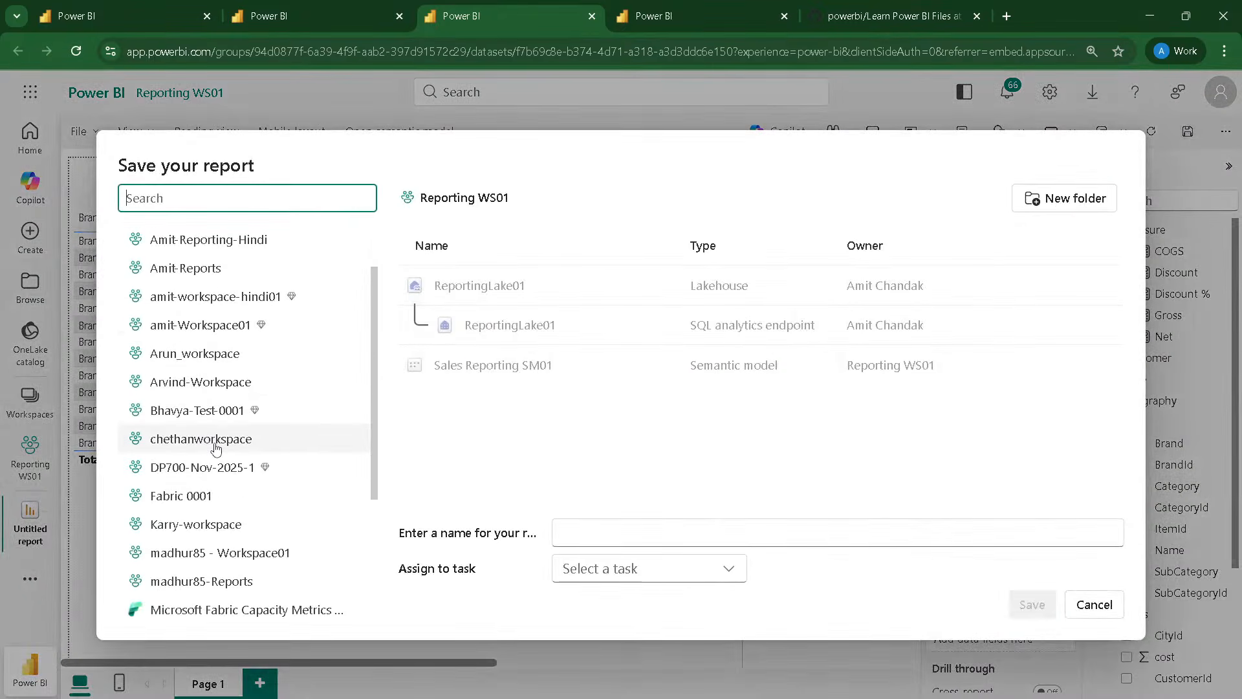
scroll(213, 446, up, 1)
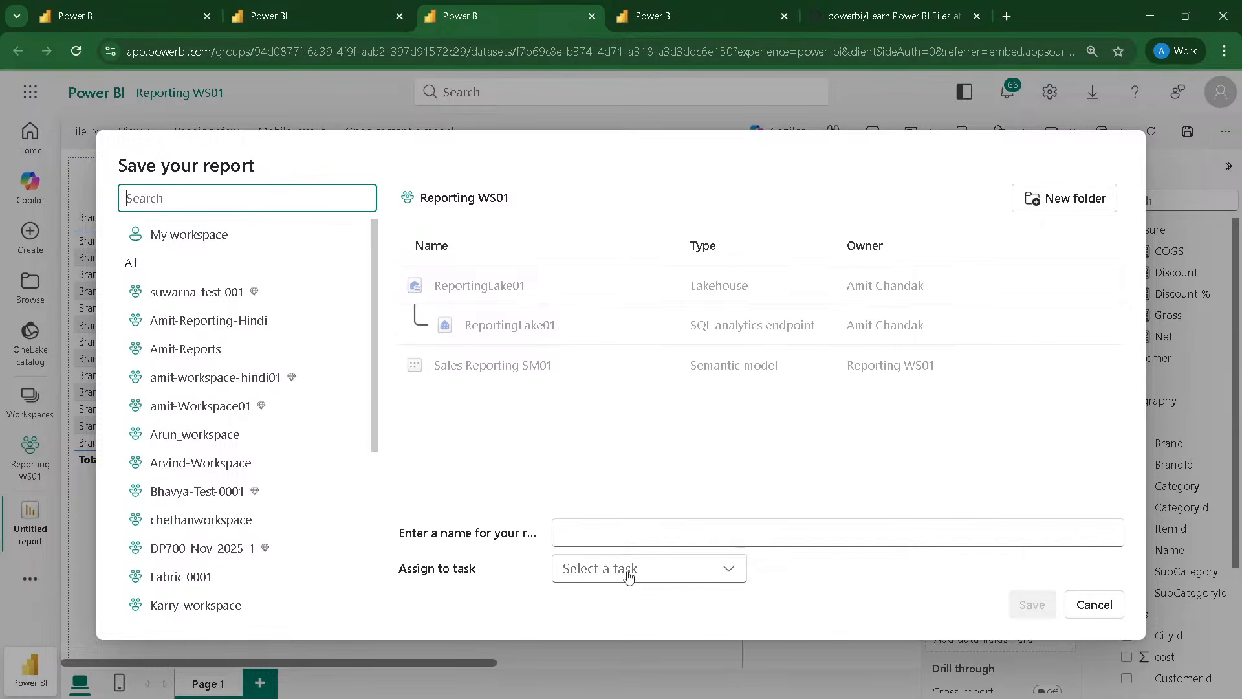
click(594, 534)
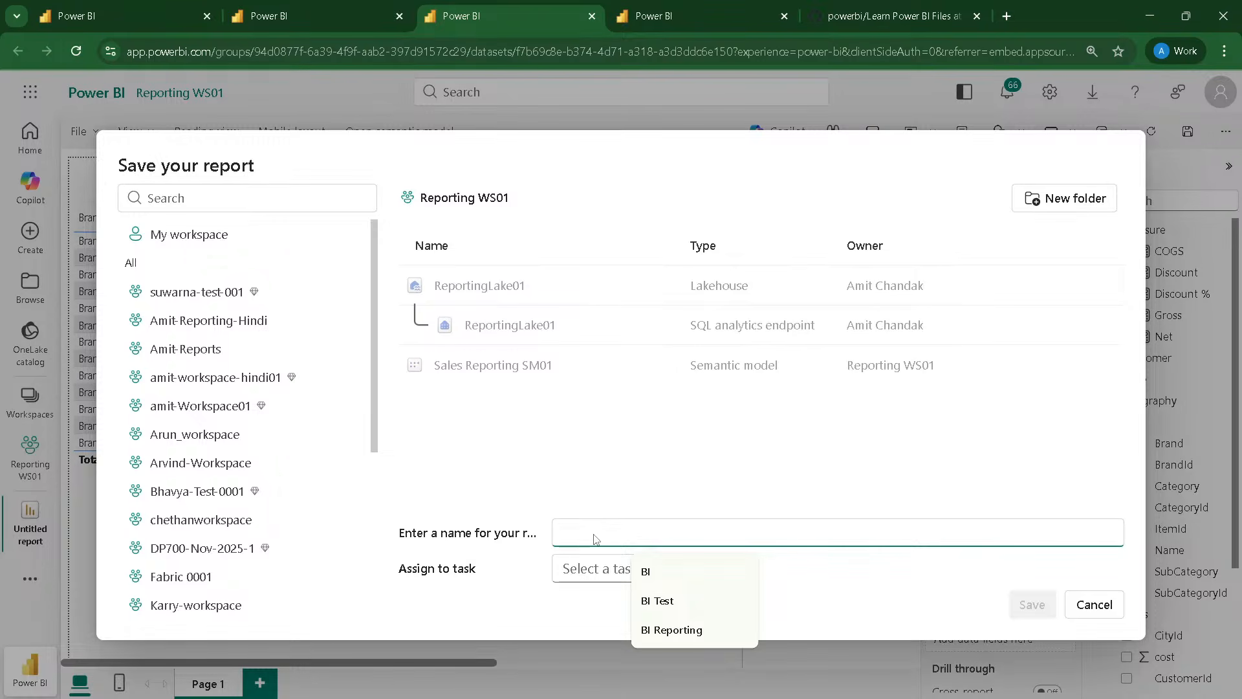
text(Report)
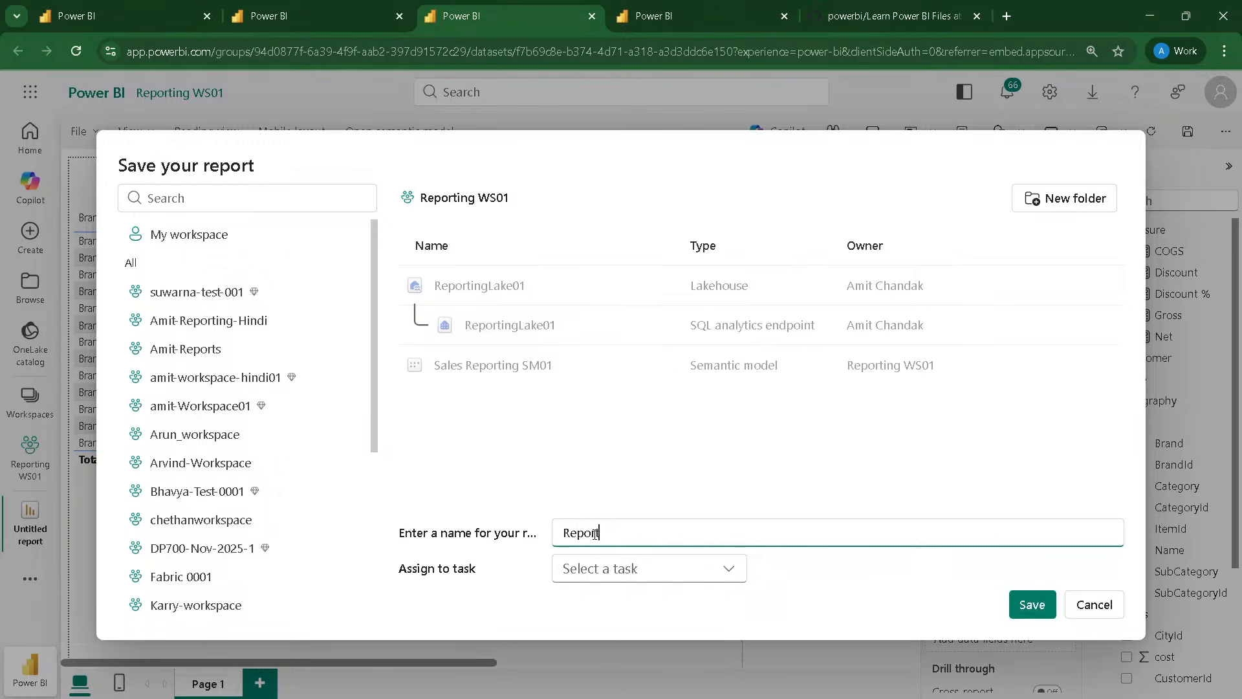
text( 001)
click(1033, 604)
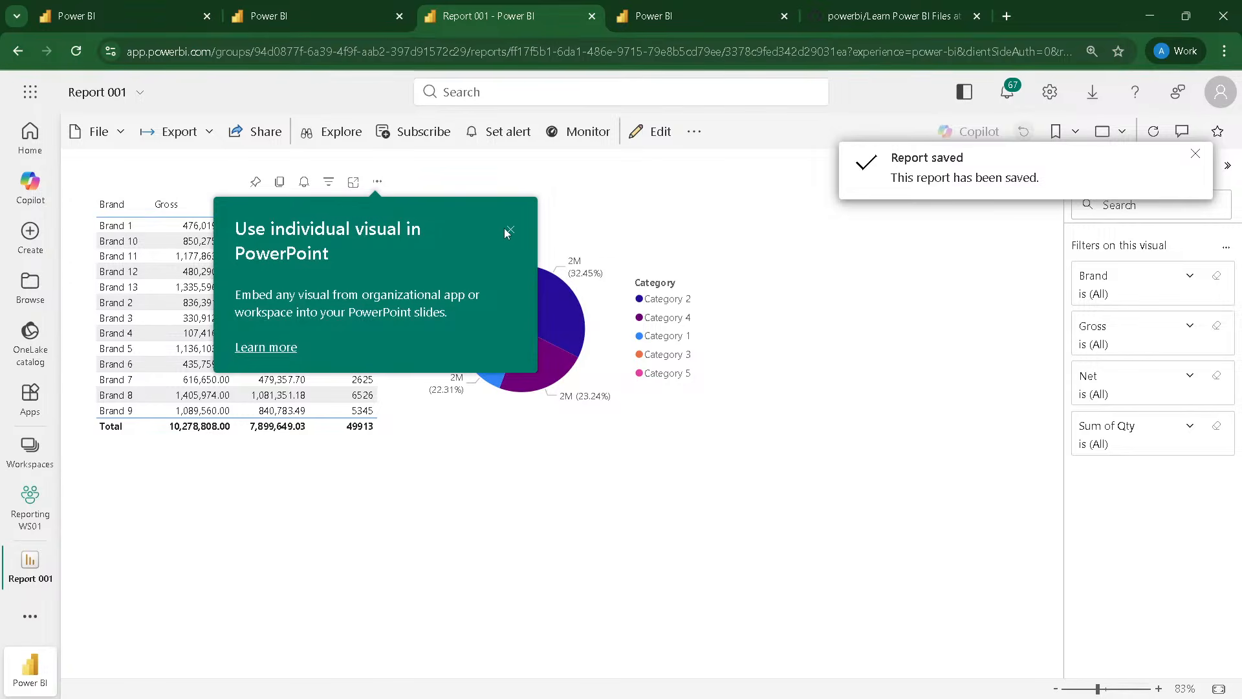
click(509, 231)
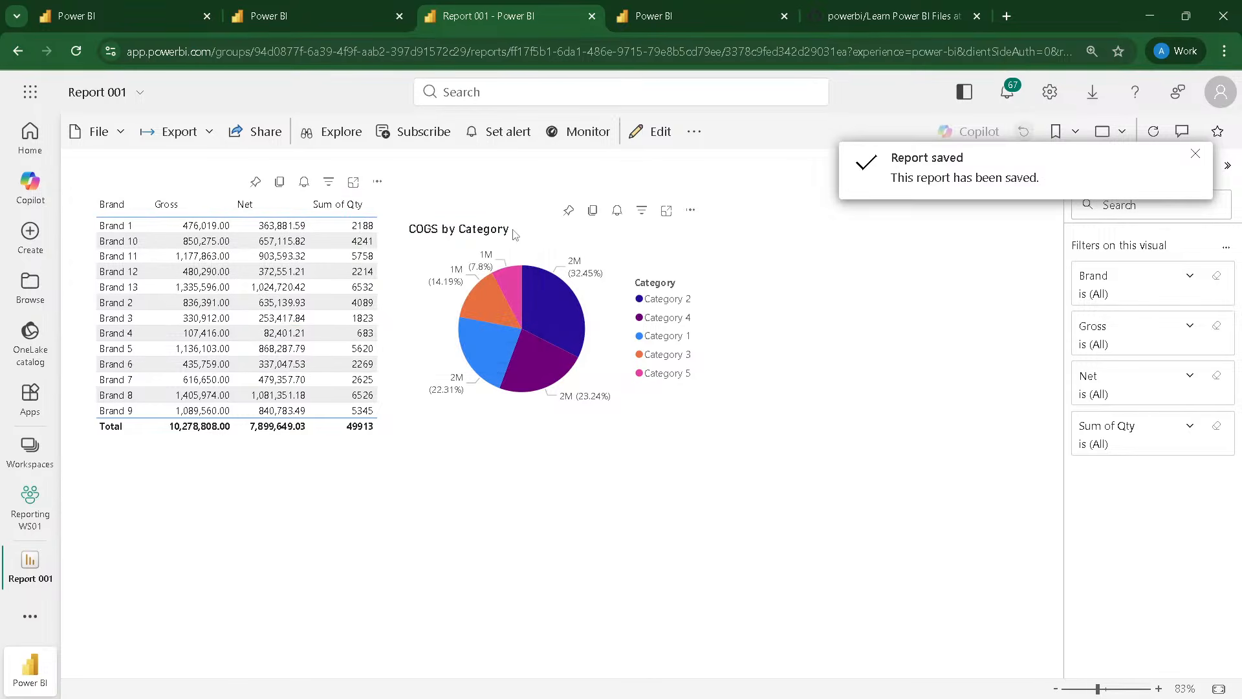
click(1193, 155)
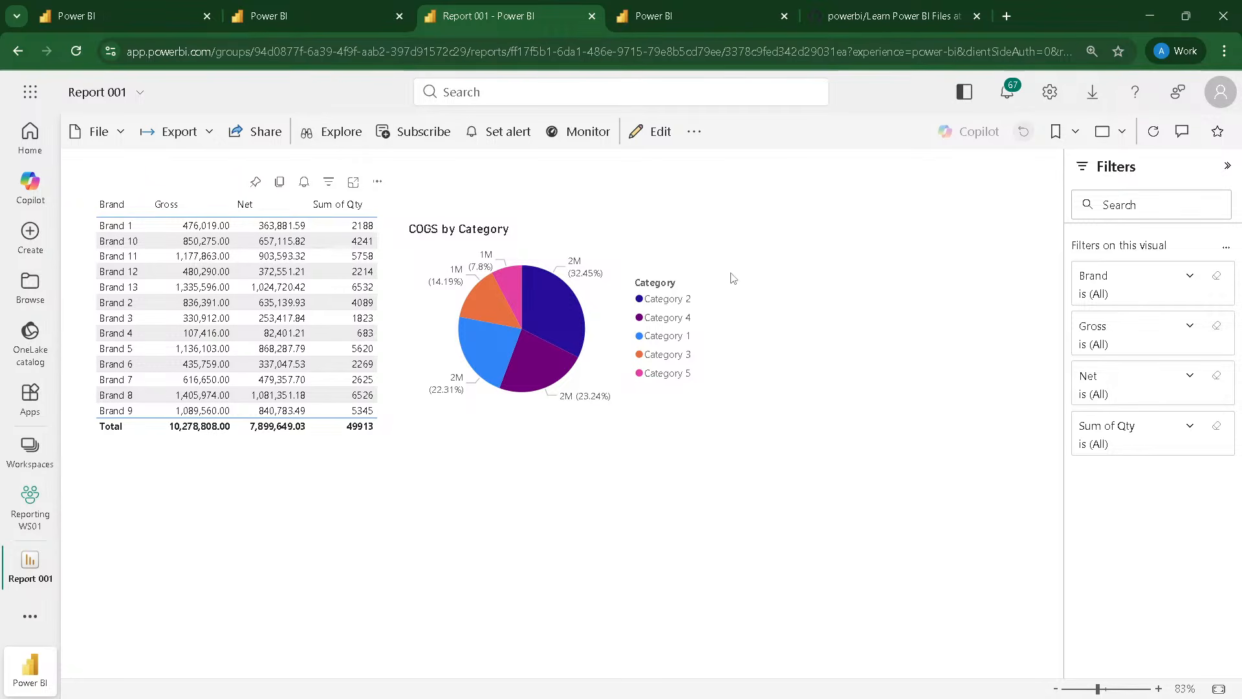
click(649, 135)
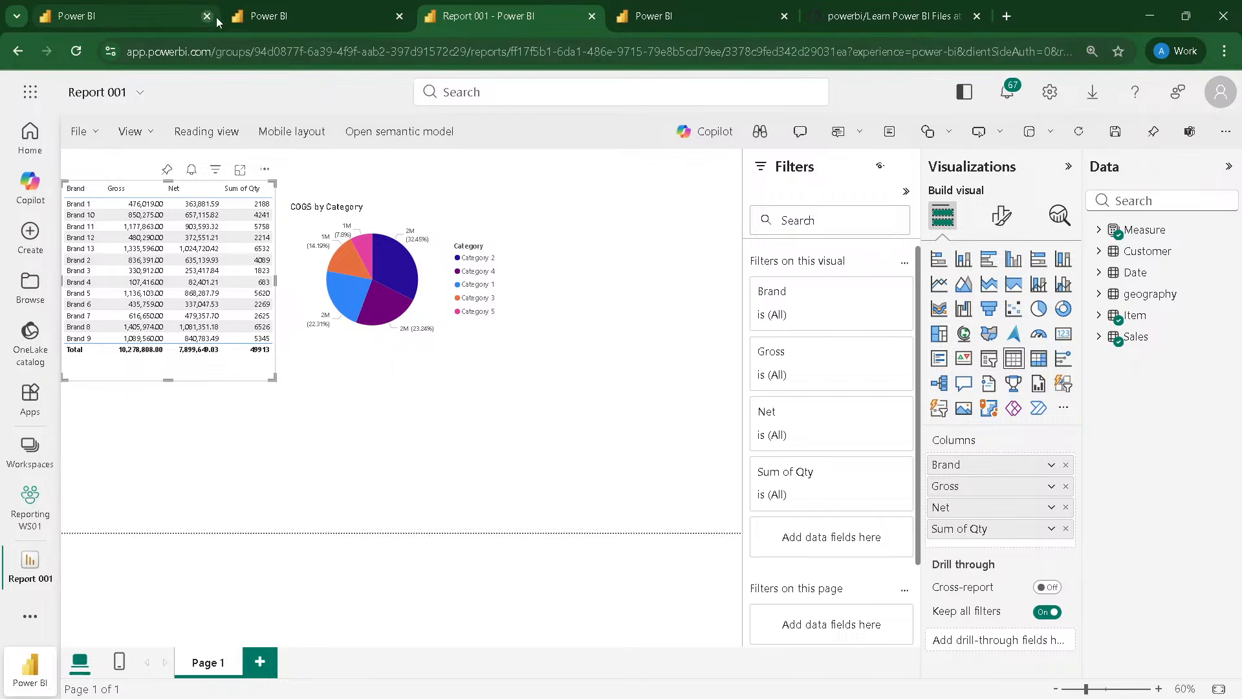
Step: Return to the Sales Reporting SM01 model and start a new Fields parameter named Axis
click(293, 9)
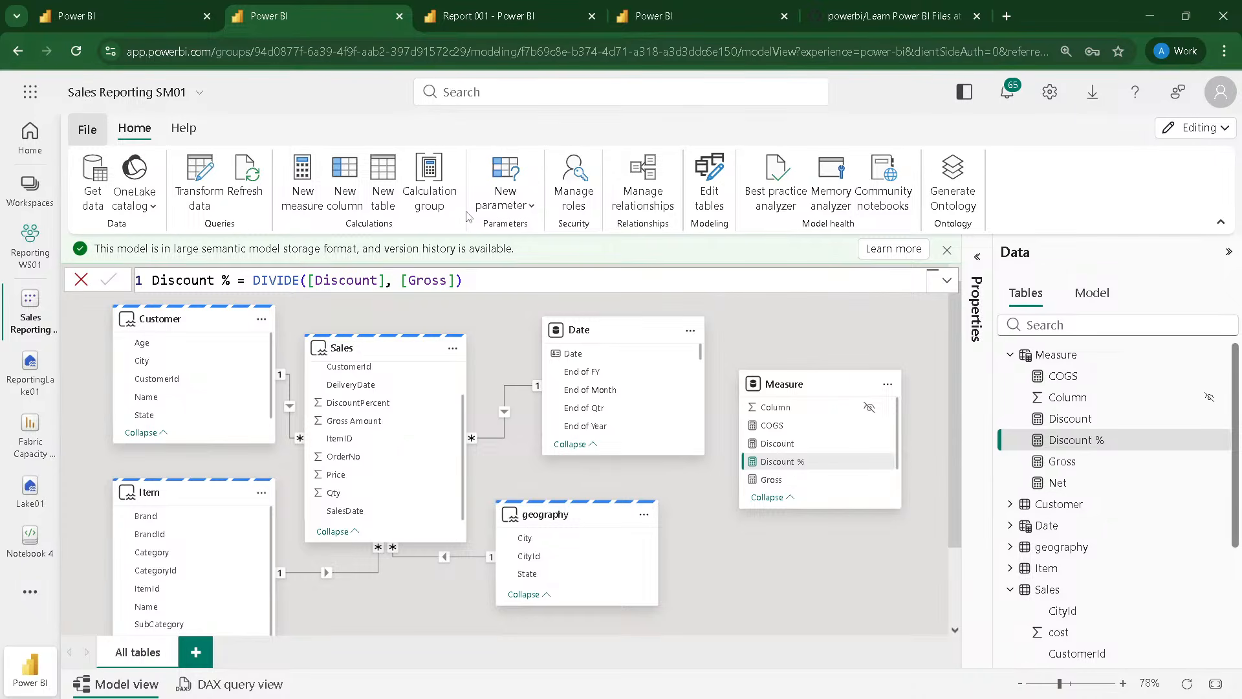
click(509, 208)
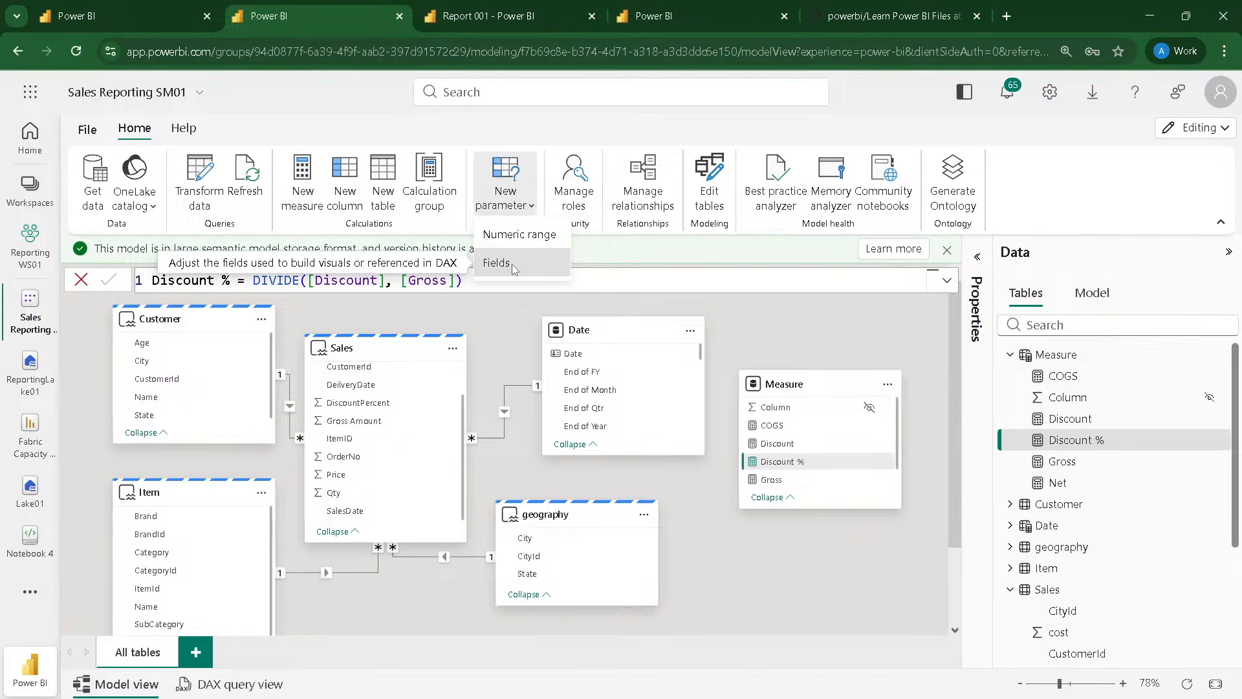
click(511, 264)
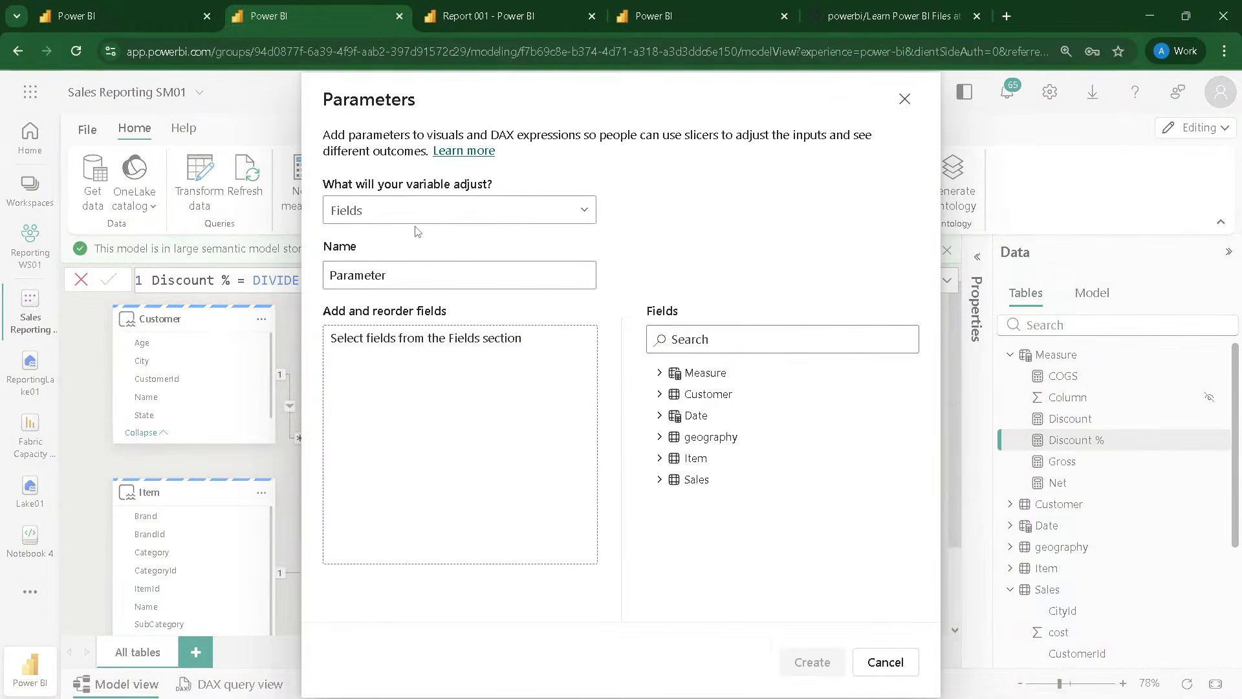
drag(397, 265, 272, 266)
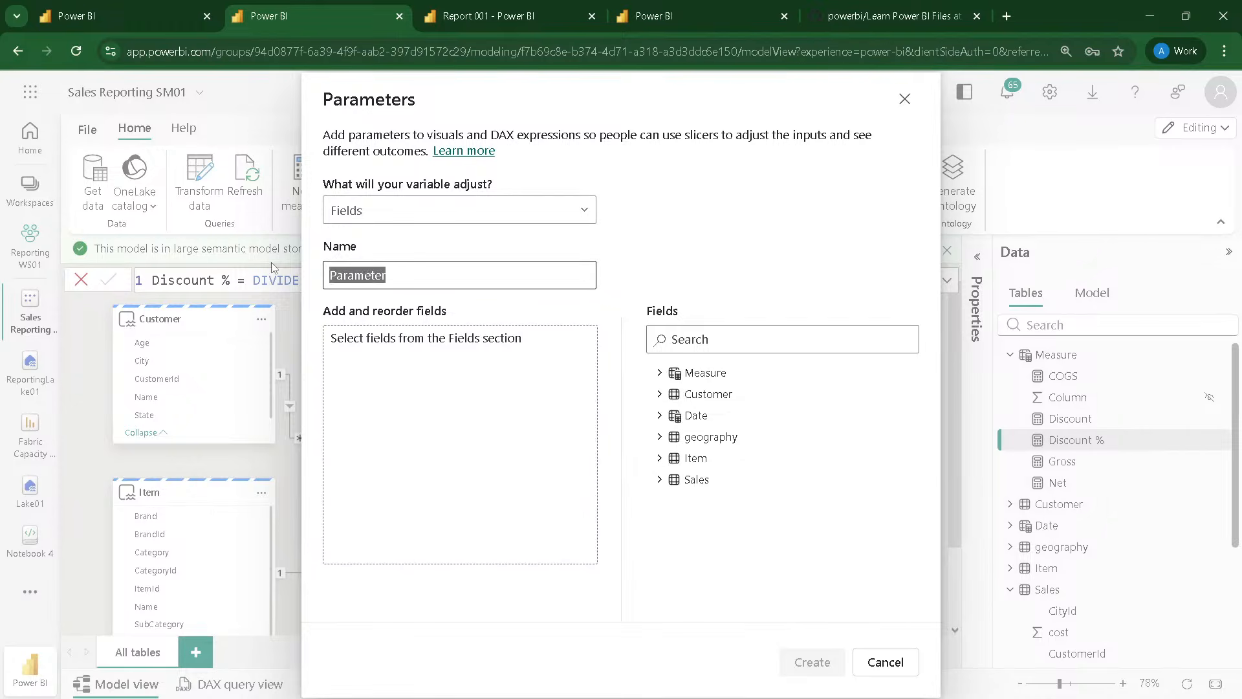
text(Axis)
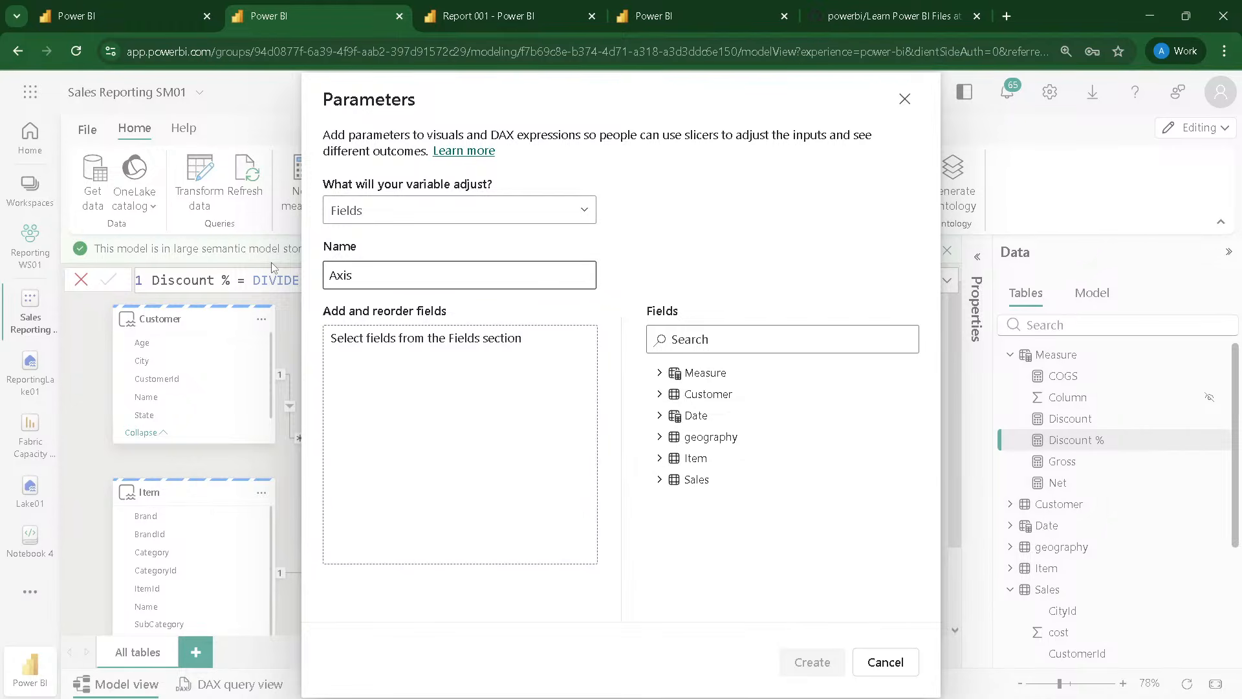
click(366, 223)
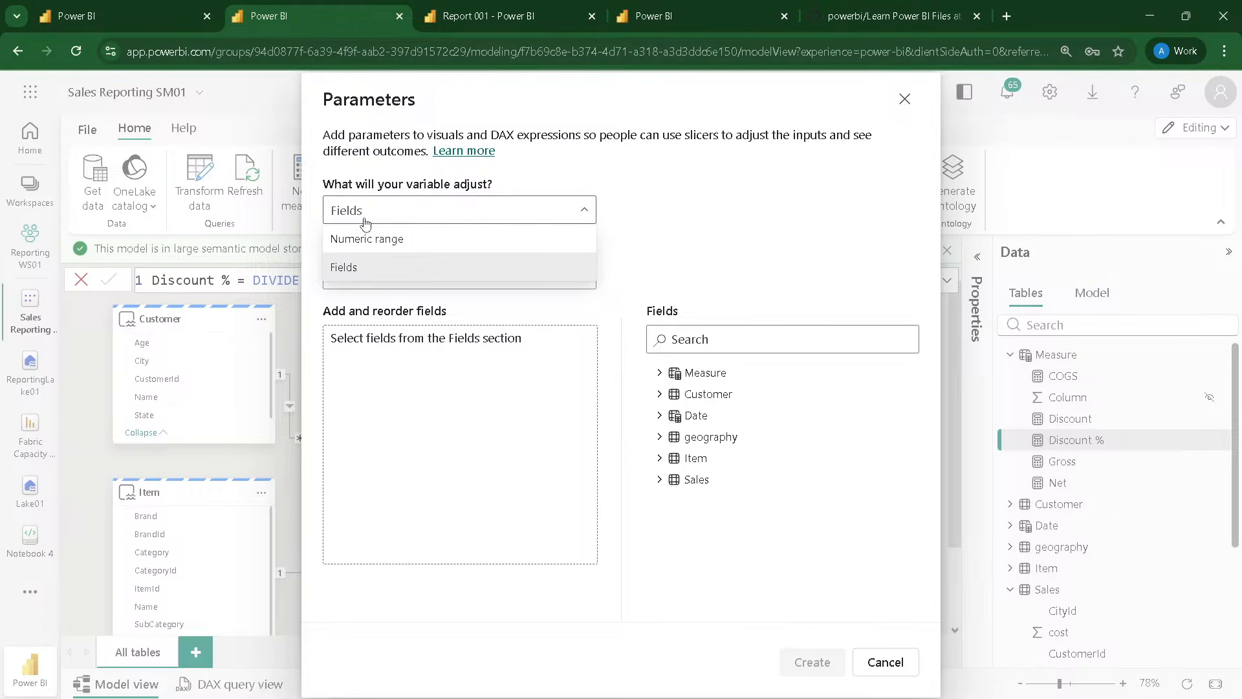
click(365, 223)
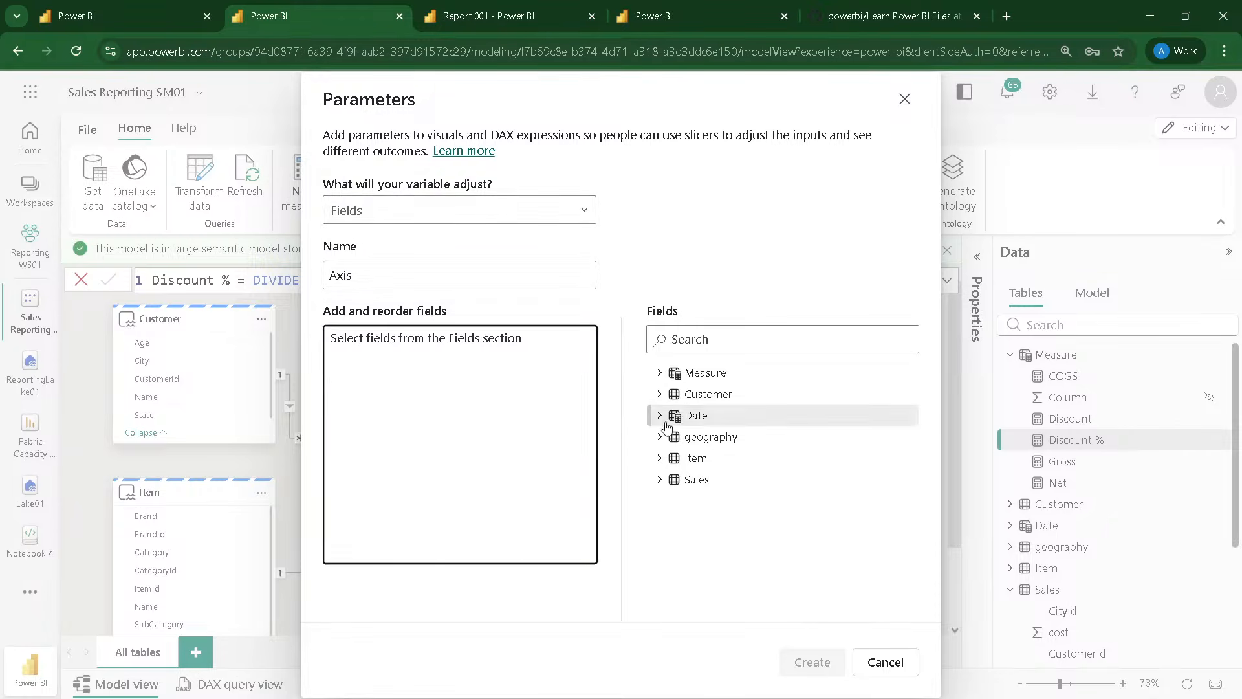
Step: Add the Item table's Brand, Category, SubCategory and Name fields to the Axis parameter
click(659, 458)
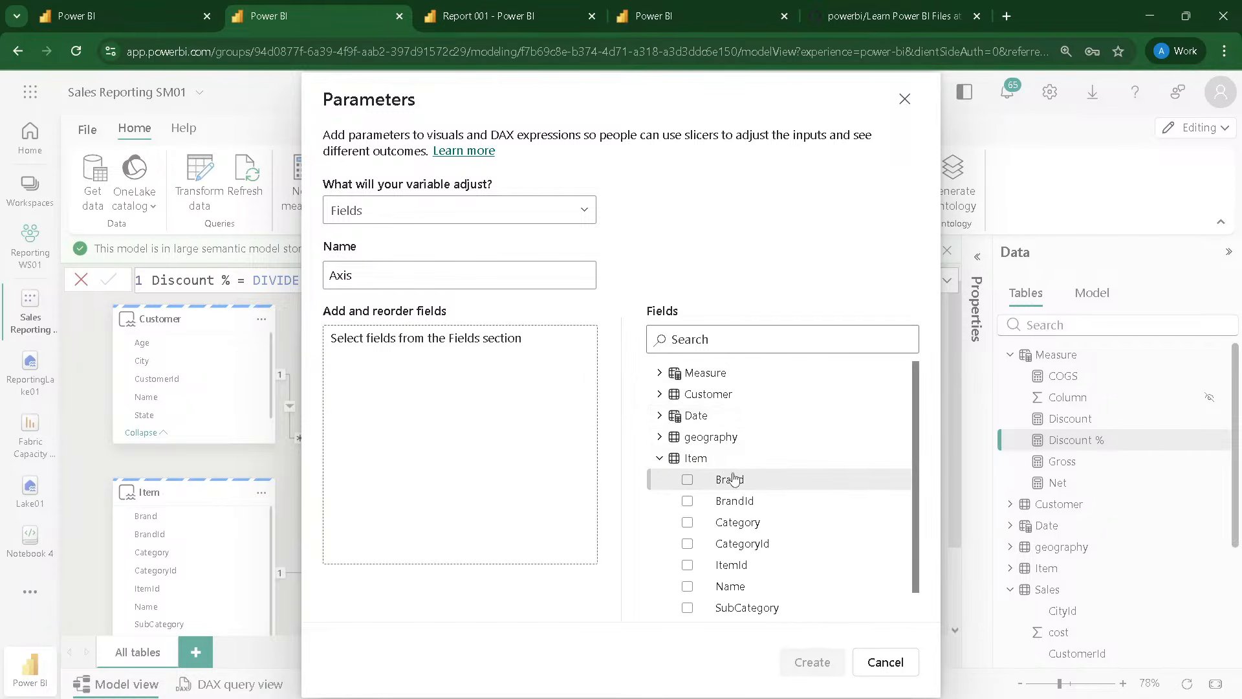
click(728, 477)
drag(737, 519, 513, 502)
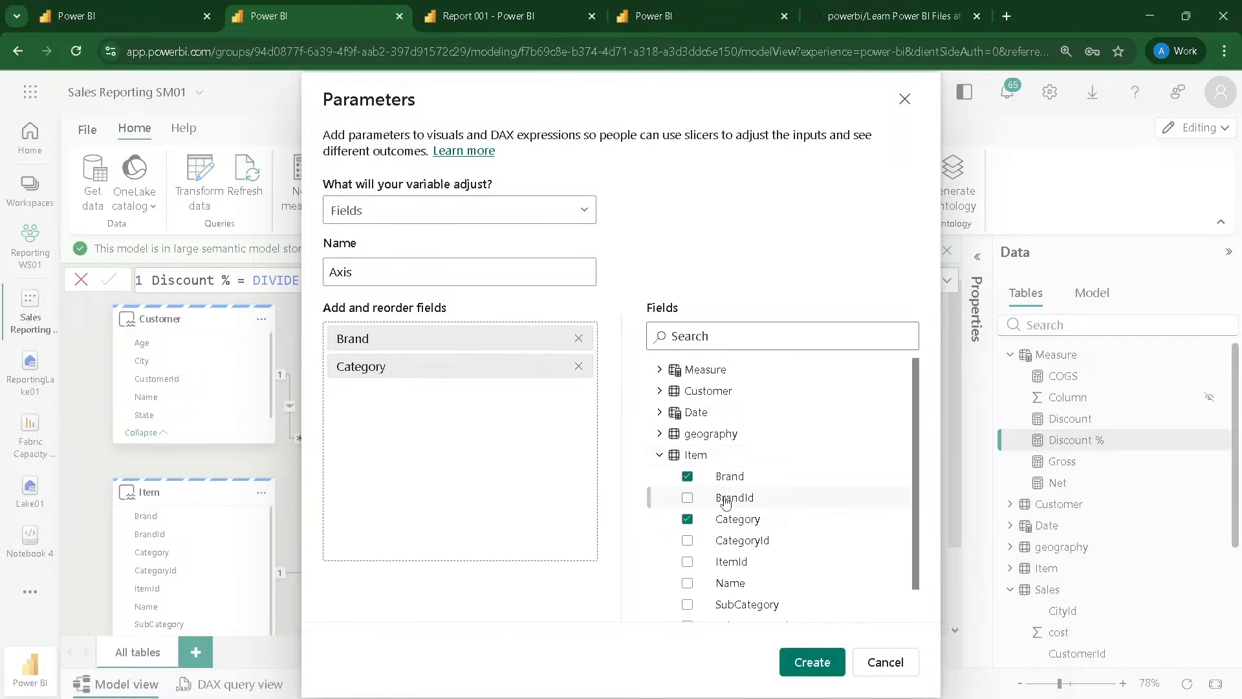
scroll(712, 502, down, 1)
drag(747, 570, 555, 471)
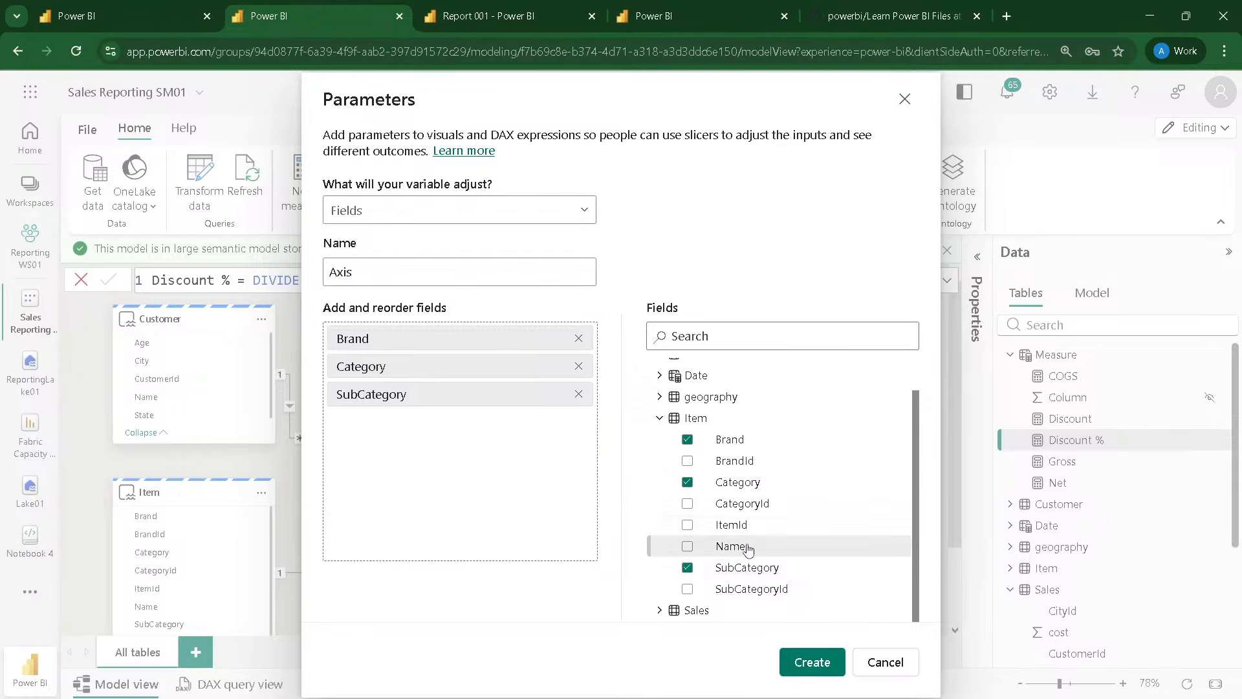
drag(744, 546, 435, 460)
scroll(731, 402, up, 1)
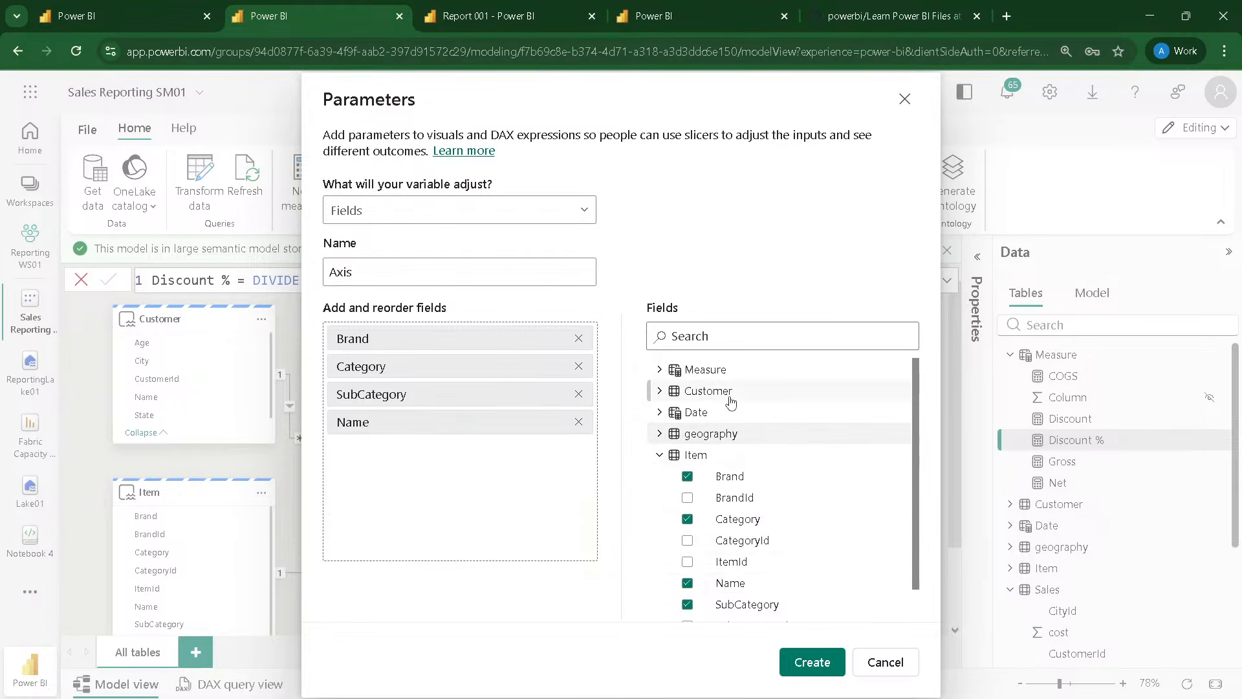
Step: Add City and State from geography and Name from Customer to the Axis parameter, and create it
click(659, 433)
scroll(693, 430, down, 1)
scroll(741, 439, up, 1)
scroll(741, 440, up, 1)
drag(729, 454, 502, 477)
drag(724, 500, 480, 491)
scroll(723, 505, down, 3)
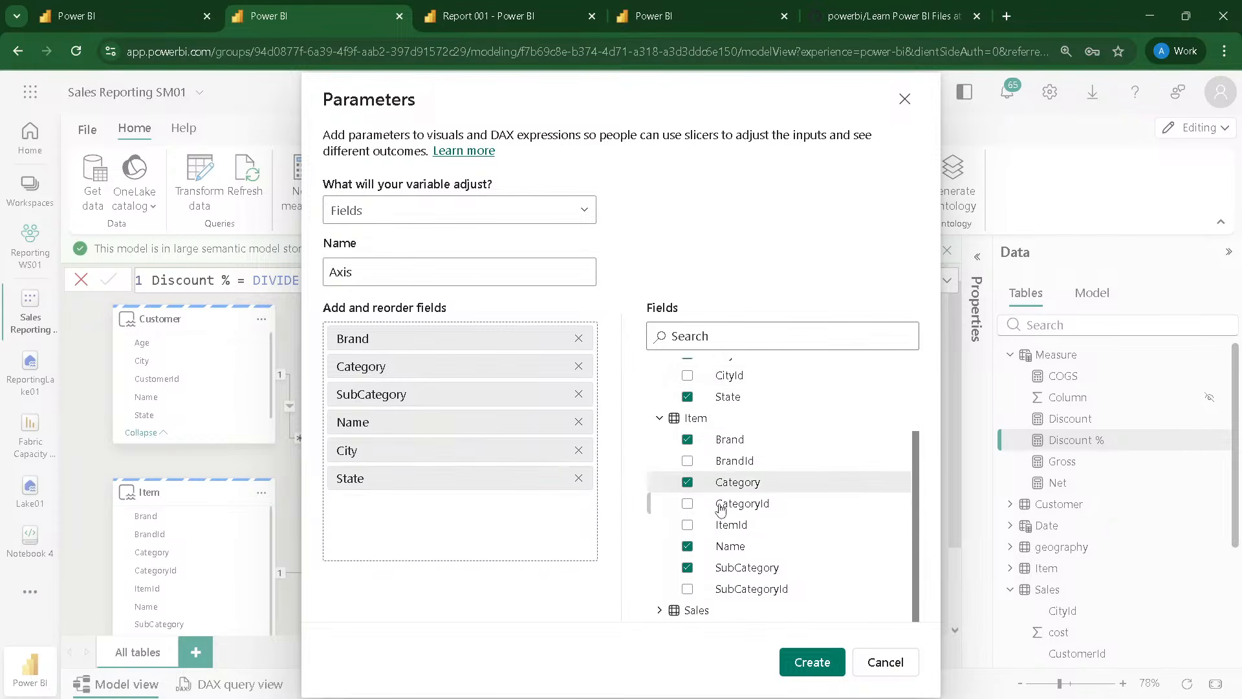
scroll(723, 448, up, 3)
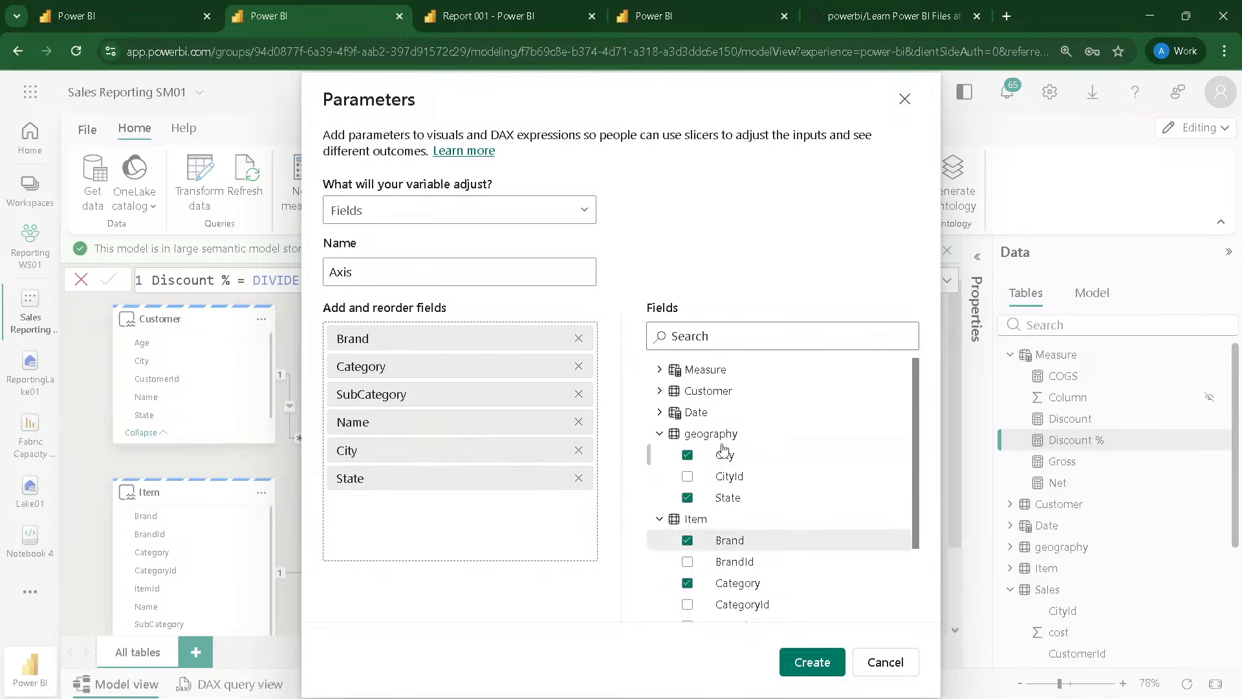
click(659, 390)
drag(731, 476, 417, 505)
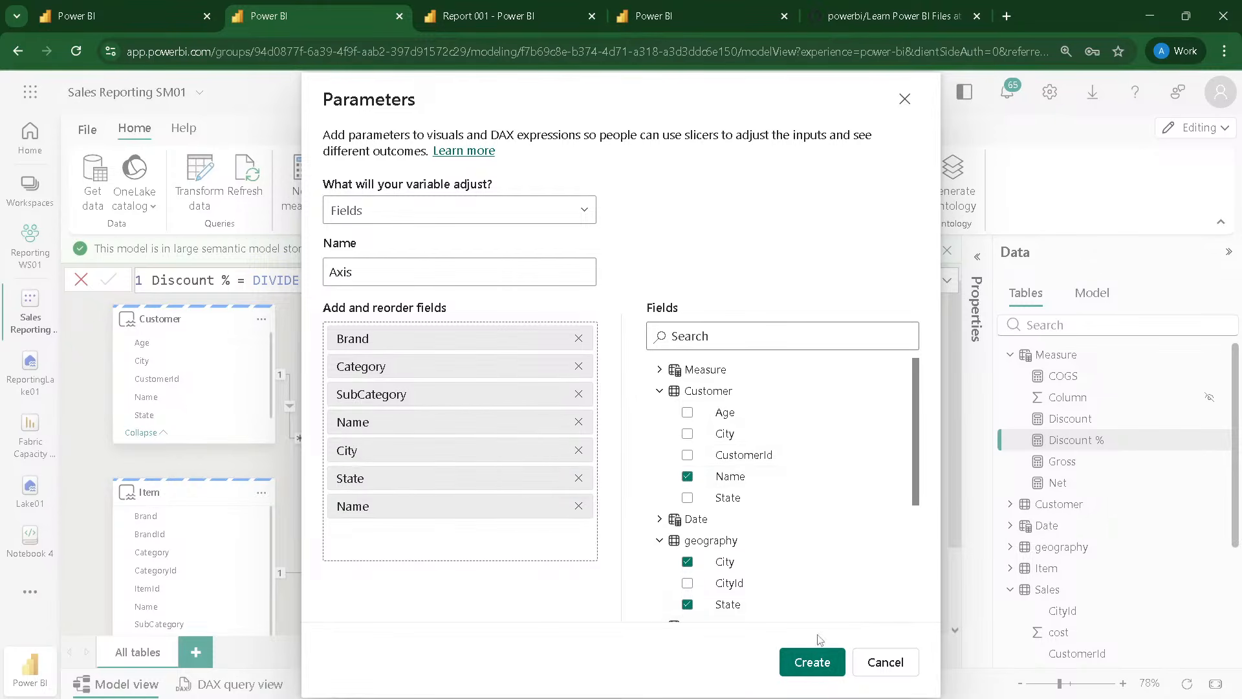
click(805, 665)
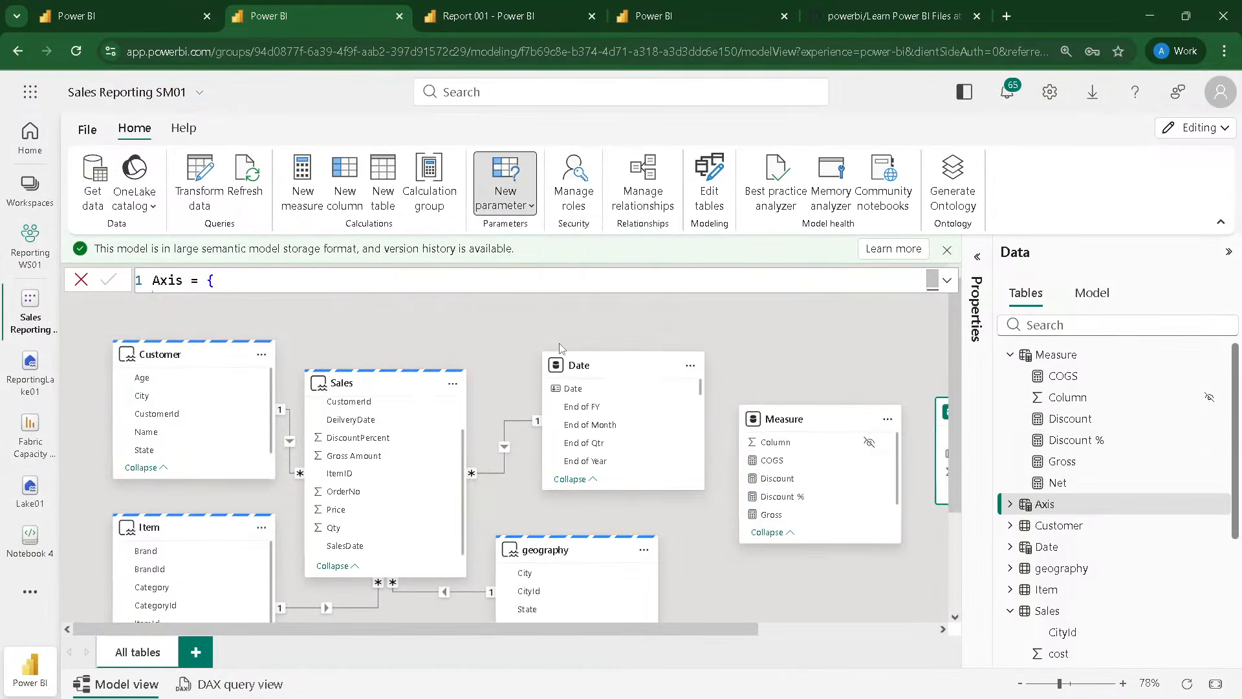
Step: Change the label of the Customer table's Name entry to Customer Name in the Axis formula and commit it
click(947, 280)
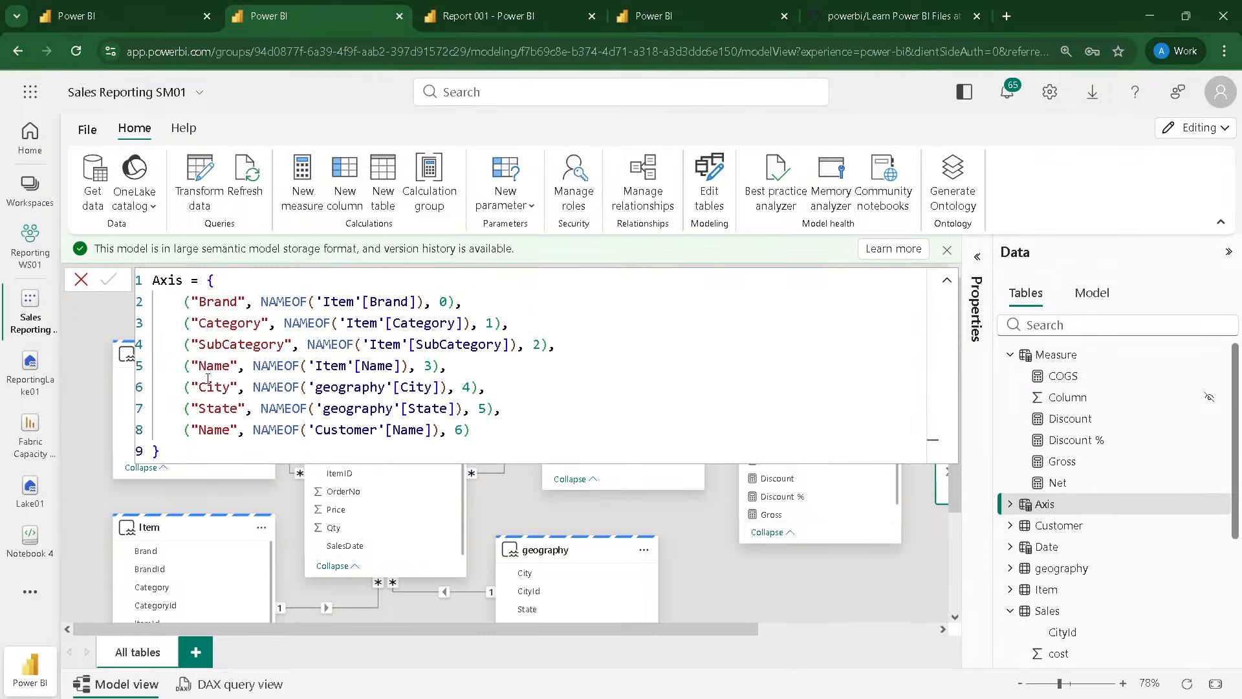
click(198, 430)
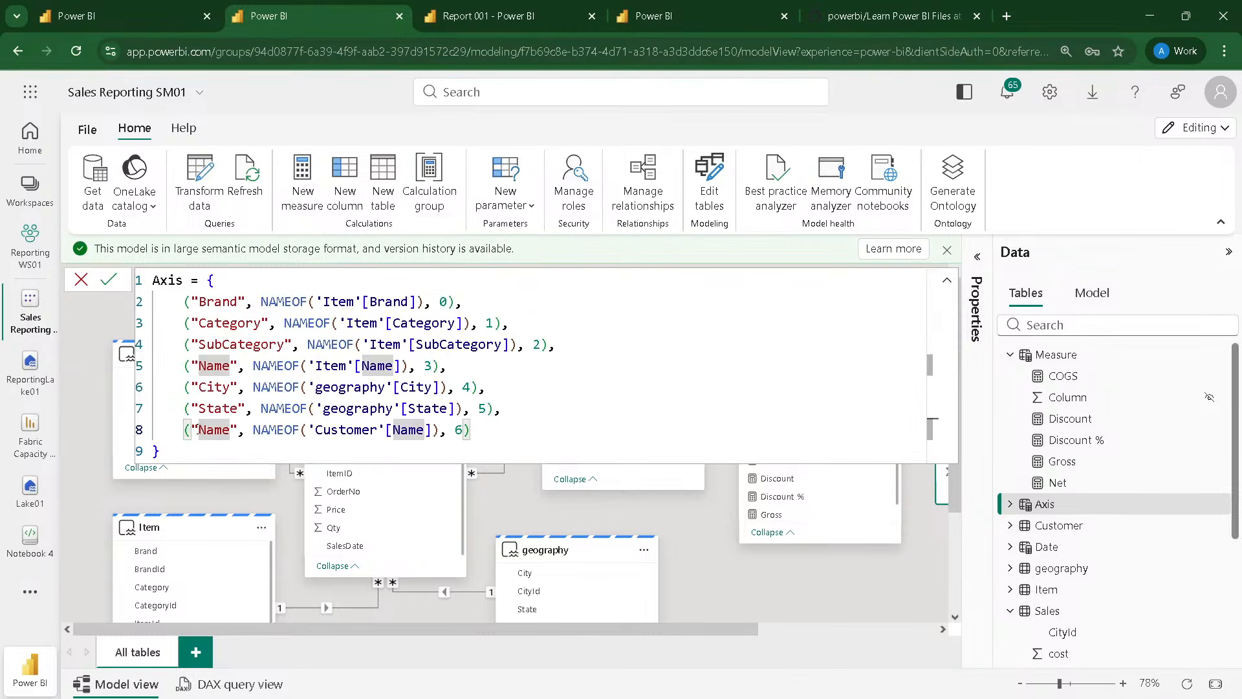
text(Customer)
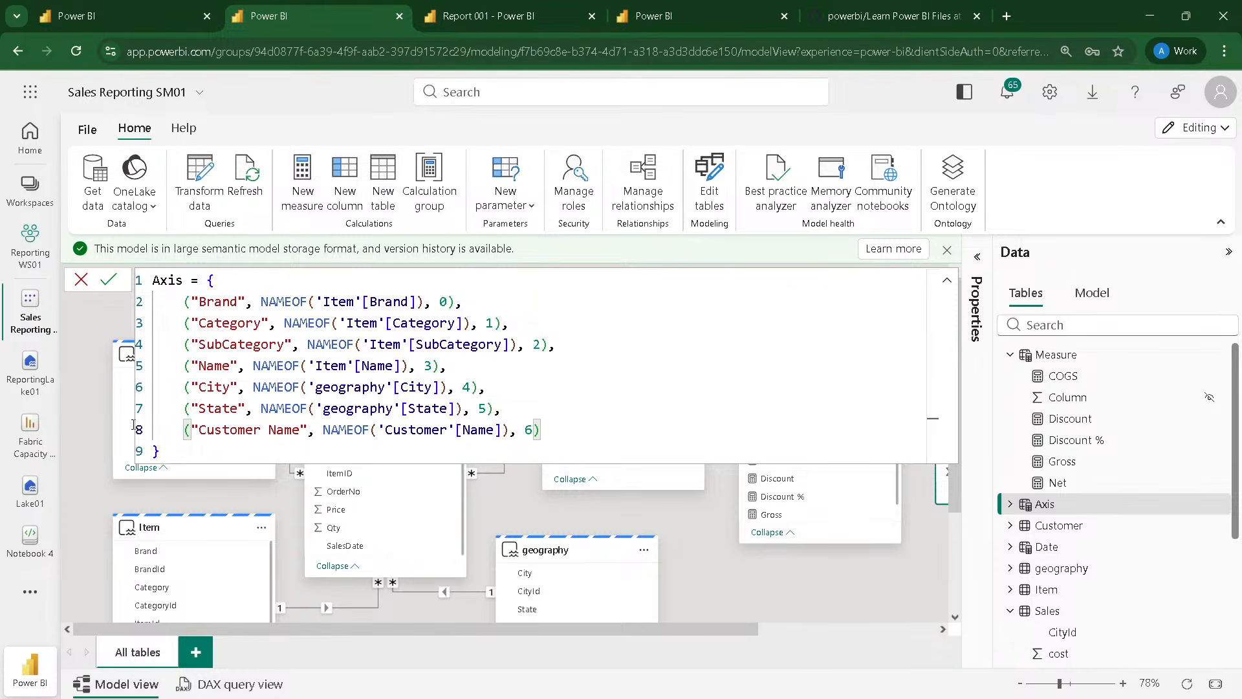
click(104, 282)
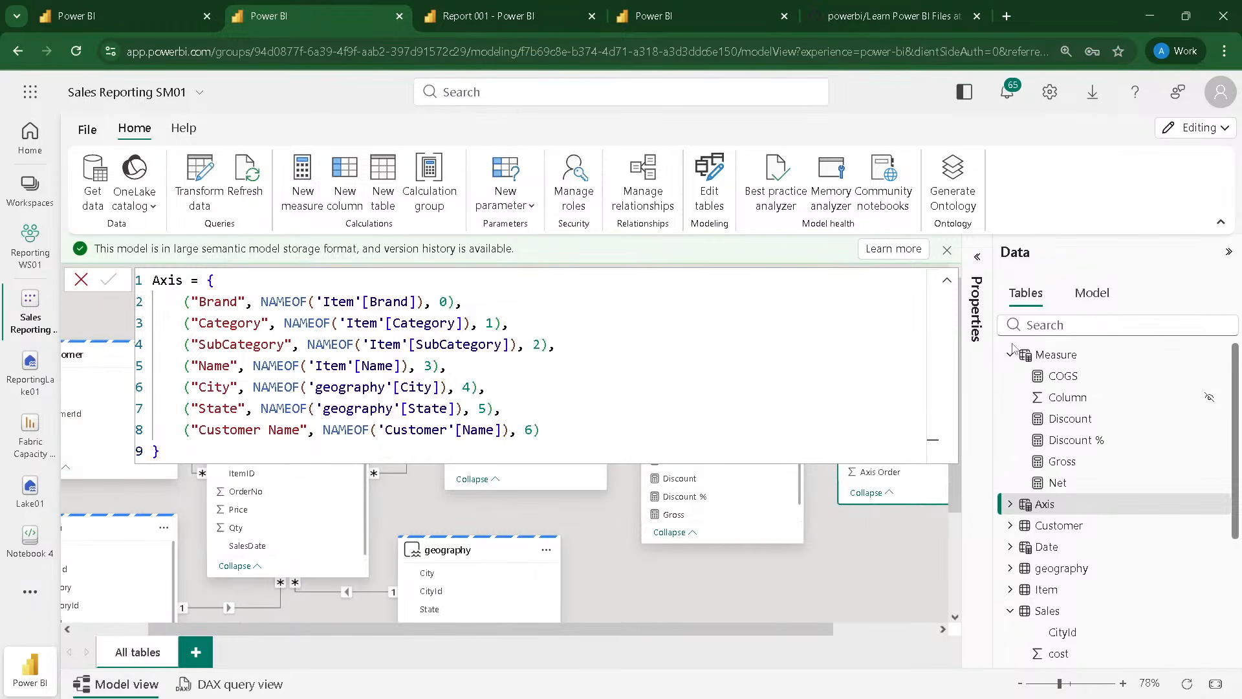
Step: Start another Fields parameter and name it Measure Slicer
click(1029, 356)
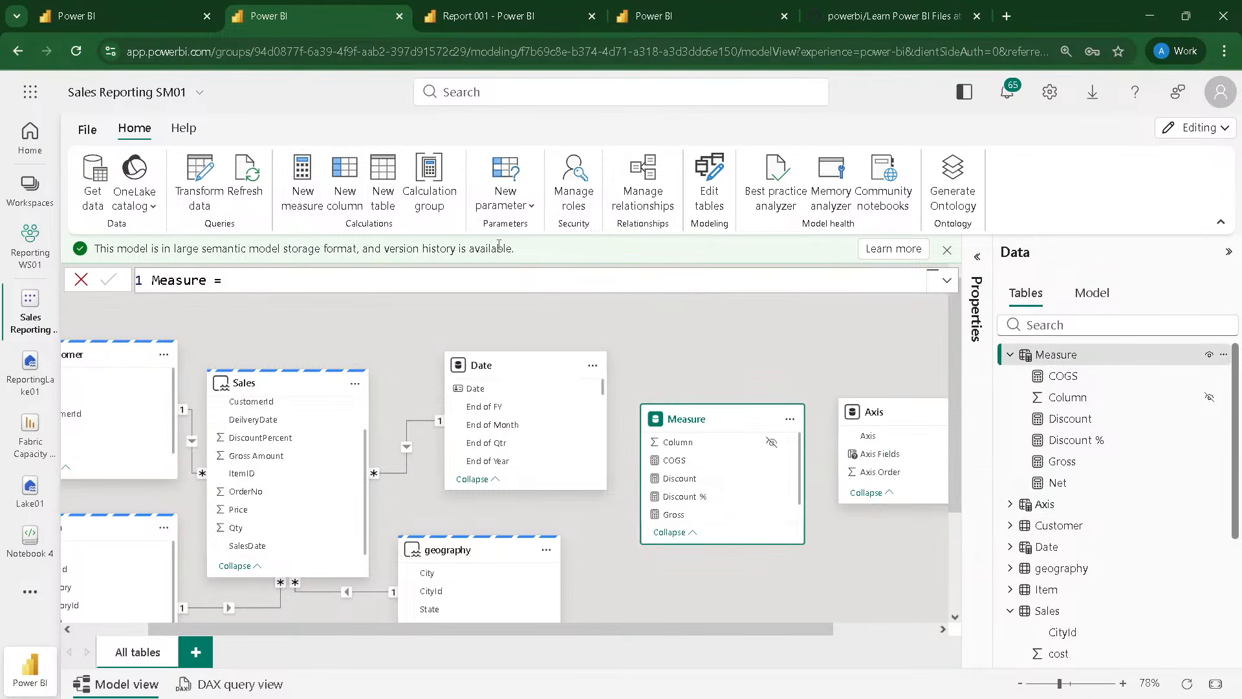
click(518, 207)
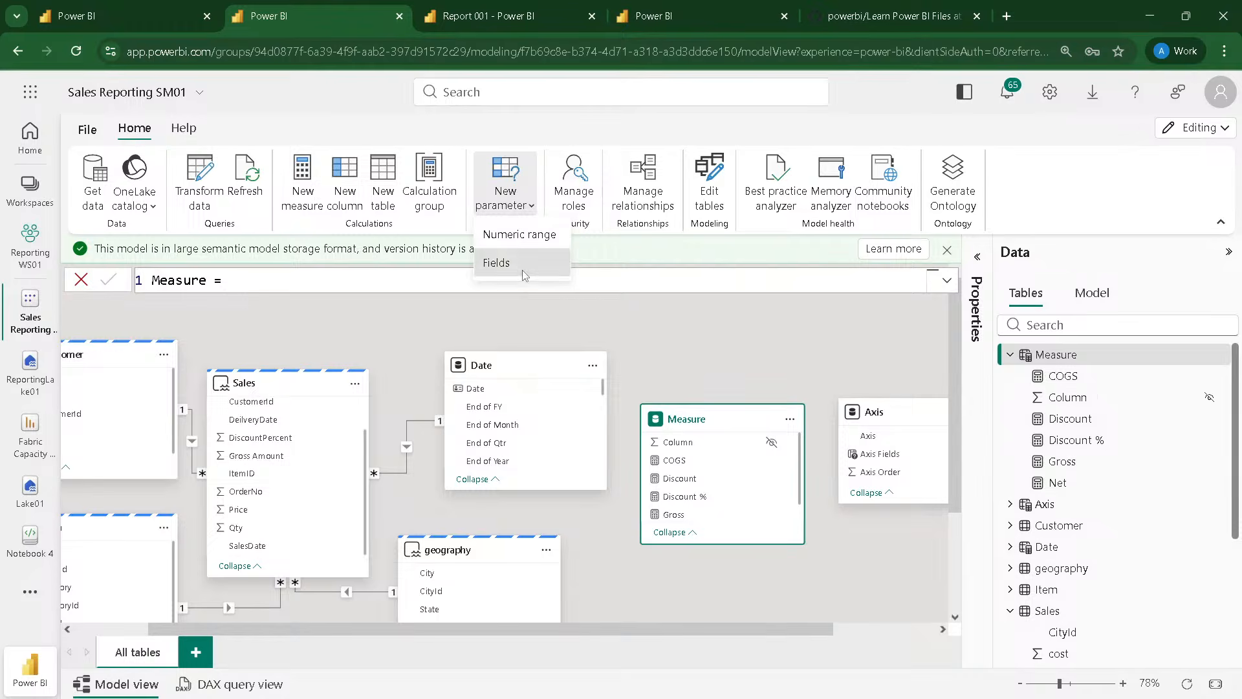
click(497, 263)
click(408, 281)
double_click(389, 277)
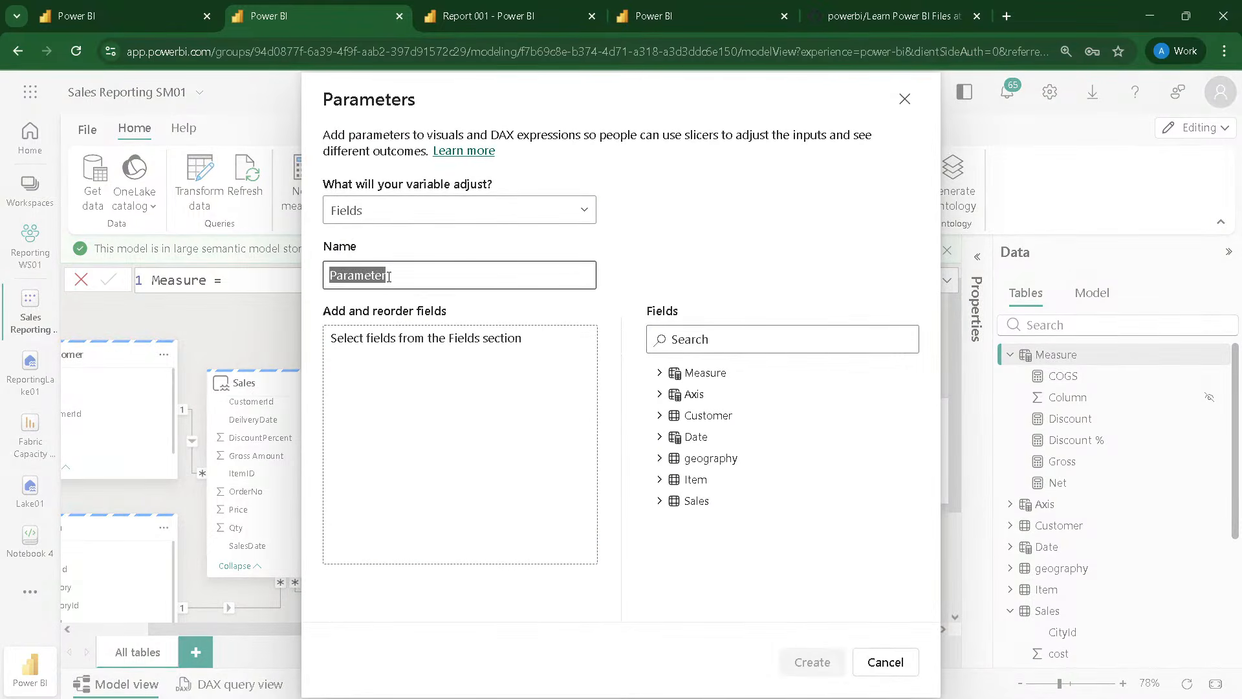
text(Measure Sl)
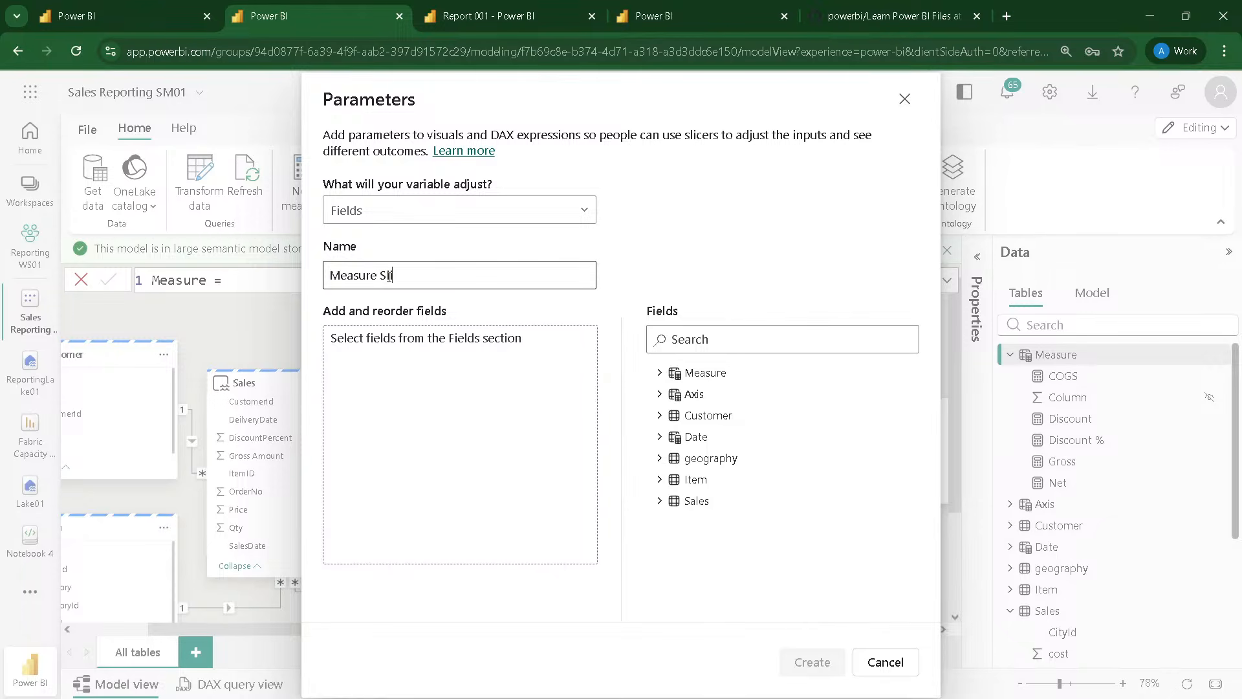
text(icer)
Step: Add the COGS, Discount, Gross, Net and Discount % measures to the Measure Slicer parameter in that order, and create it
click(659, 373)
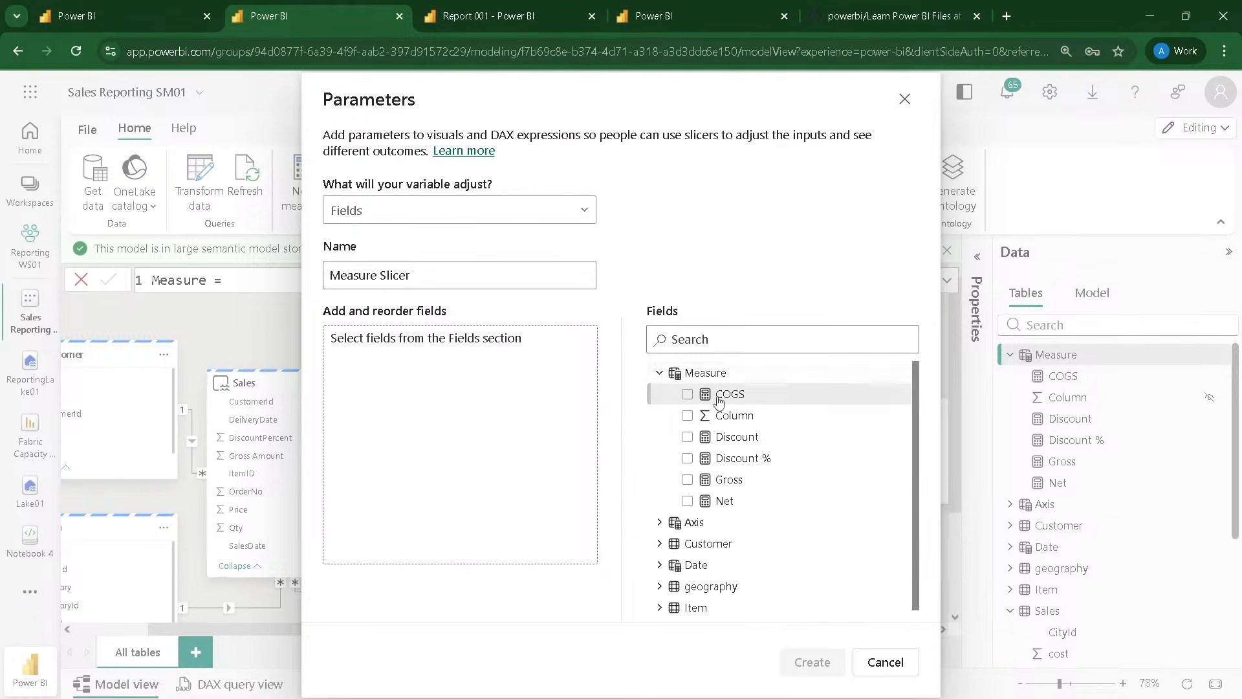
drag(718, 396, 491, 388)
drag(723, 443, 530, 408)
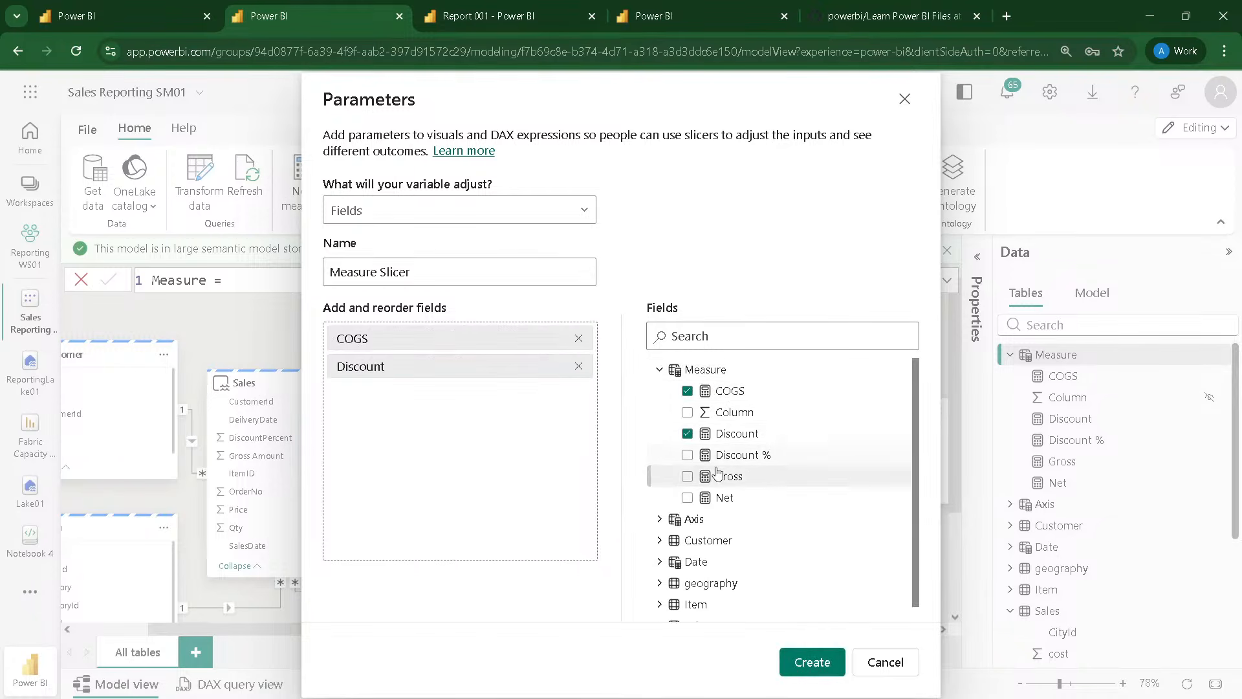
drag(715, 474, 444, 452)
drag(682, 497, 482, 453)
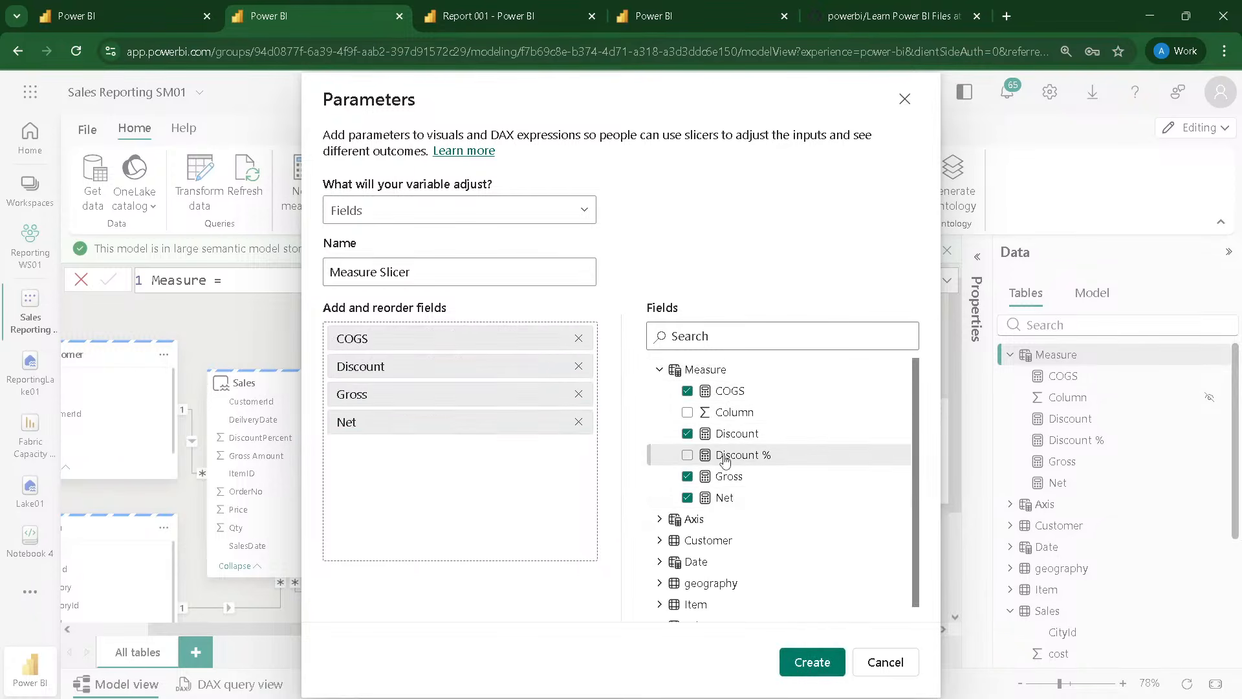
drag(735, 454, 477, 504)
click(813, 661)
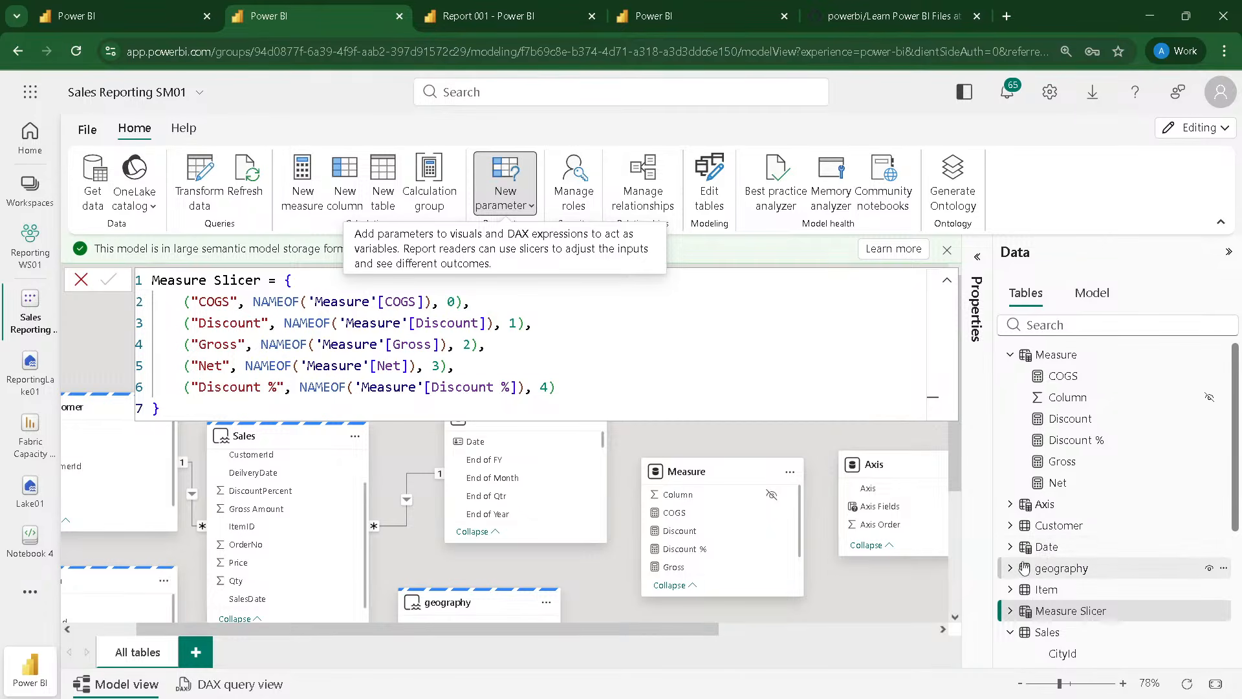
Step: Examine the Axis table's columns, storage mode and the source tables named in its formula
click(1010, 504)
scroll(1048, 505, down, 1)
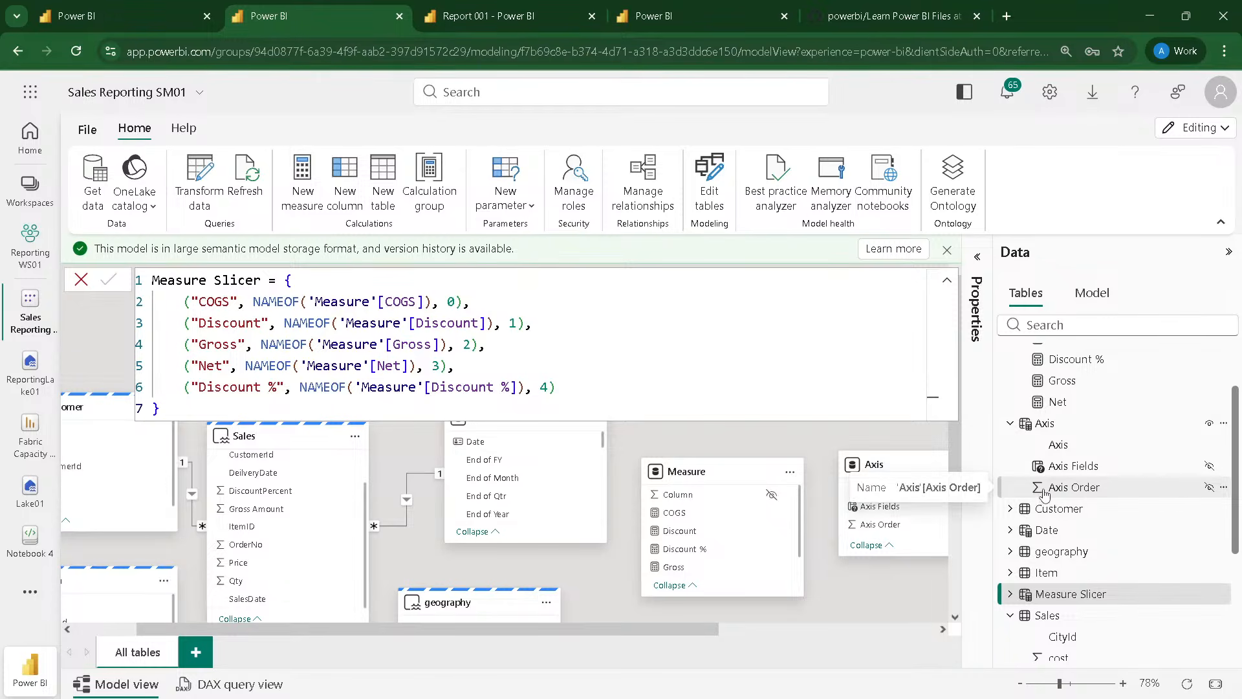
click(1044, 424)
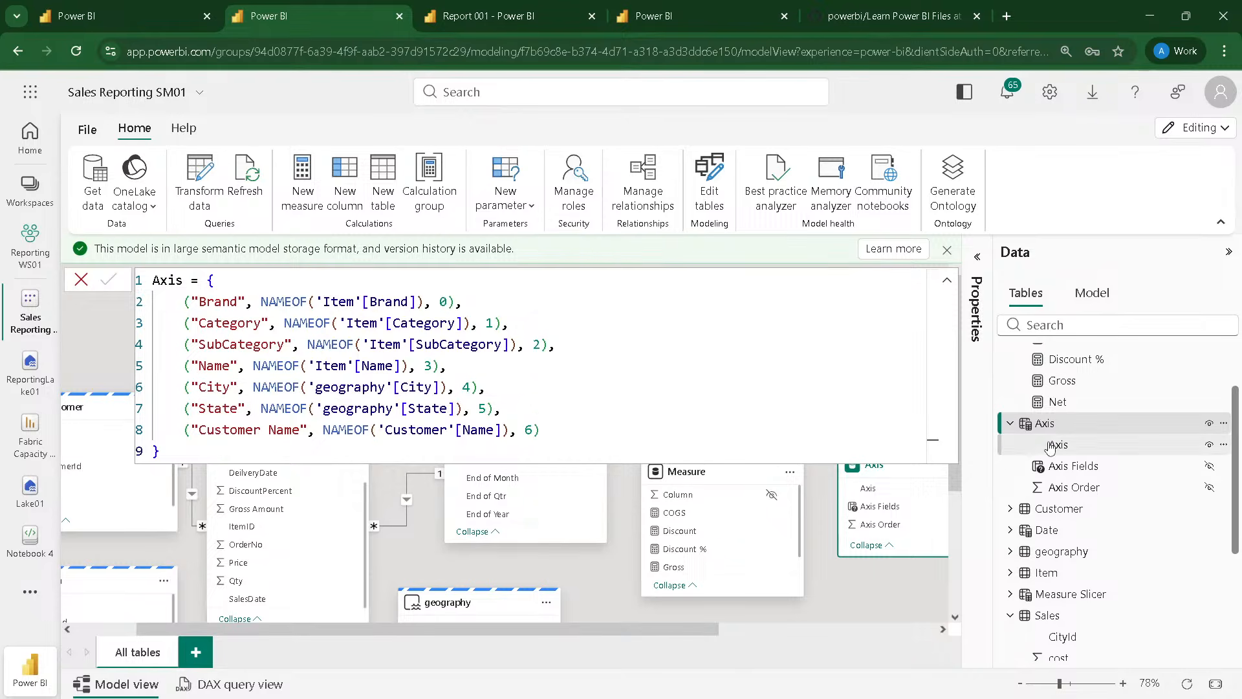
mouse_move(1052, 433)
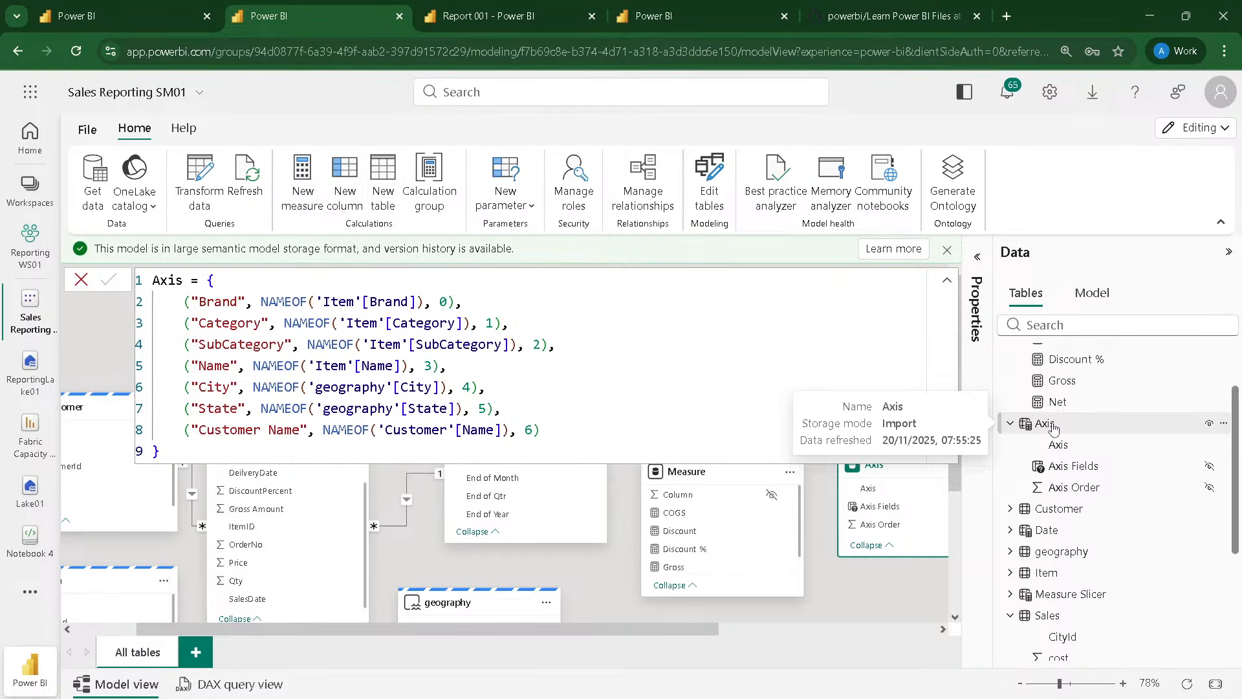
click(1052, 429)
double_click(328, 300)
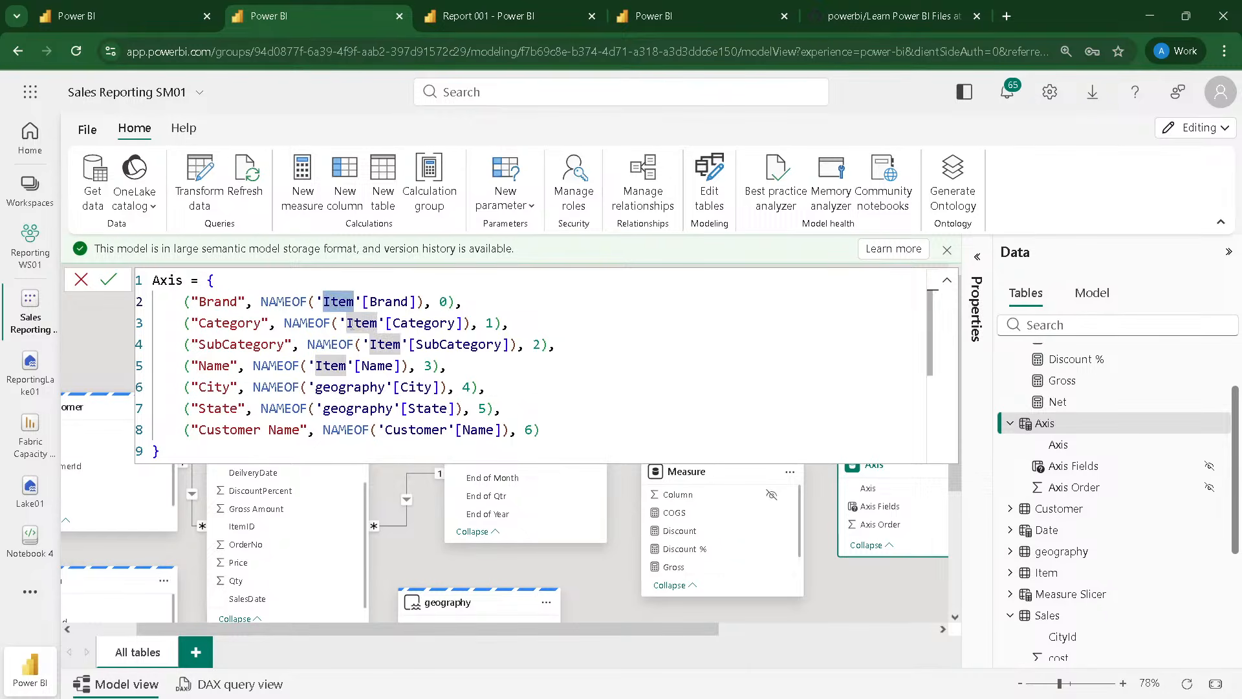
double_click(361, 323)
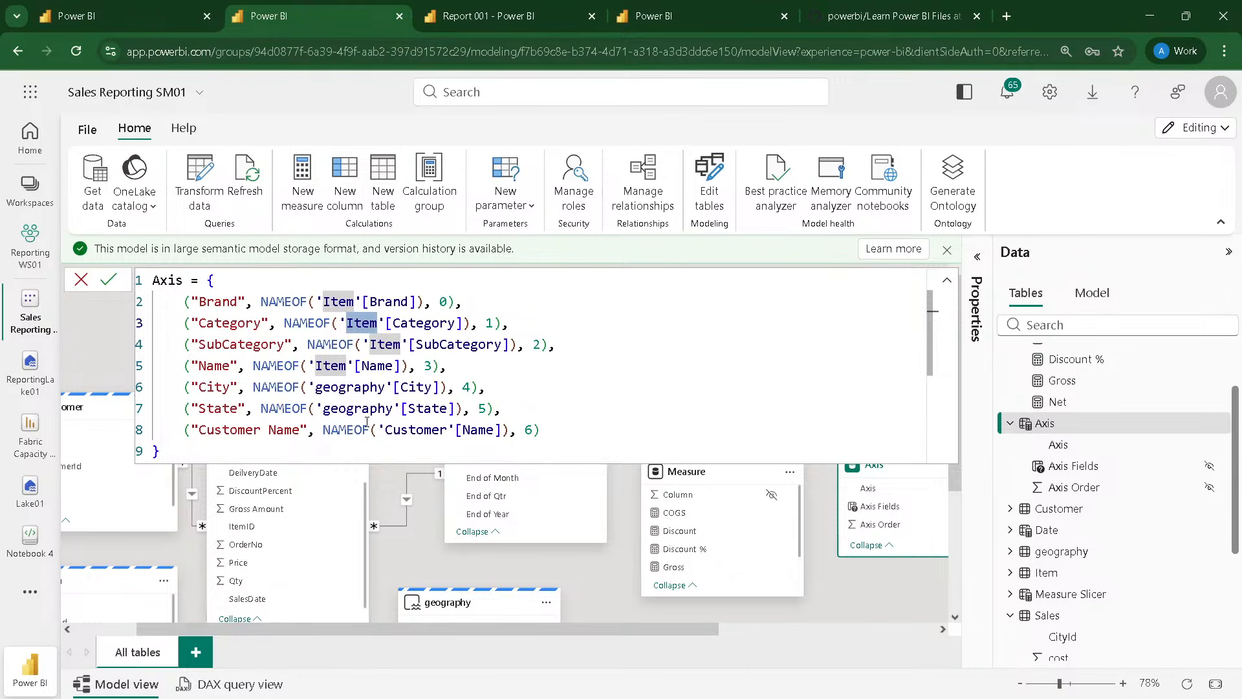
click(946, 281)
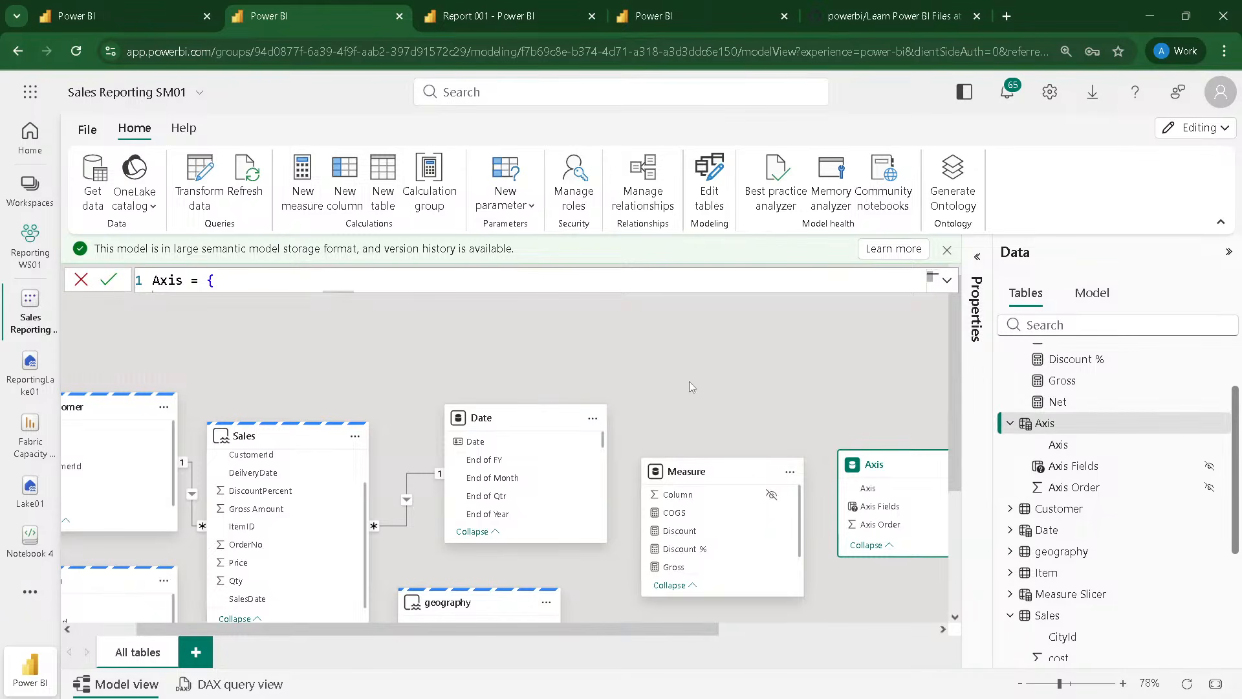
scroll(1090, 427, up, 2)
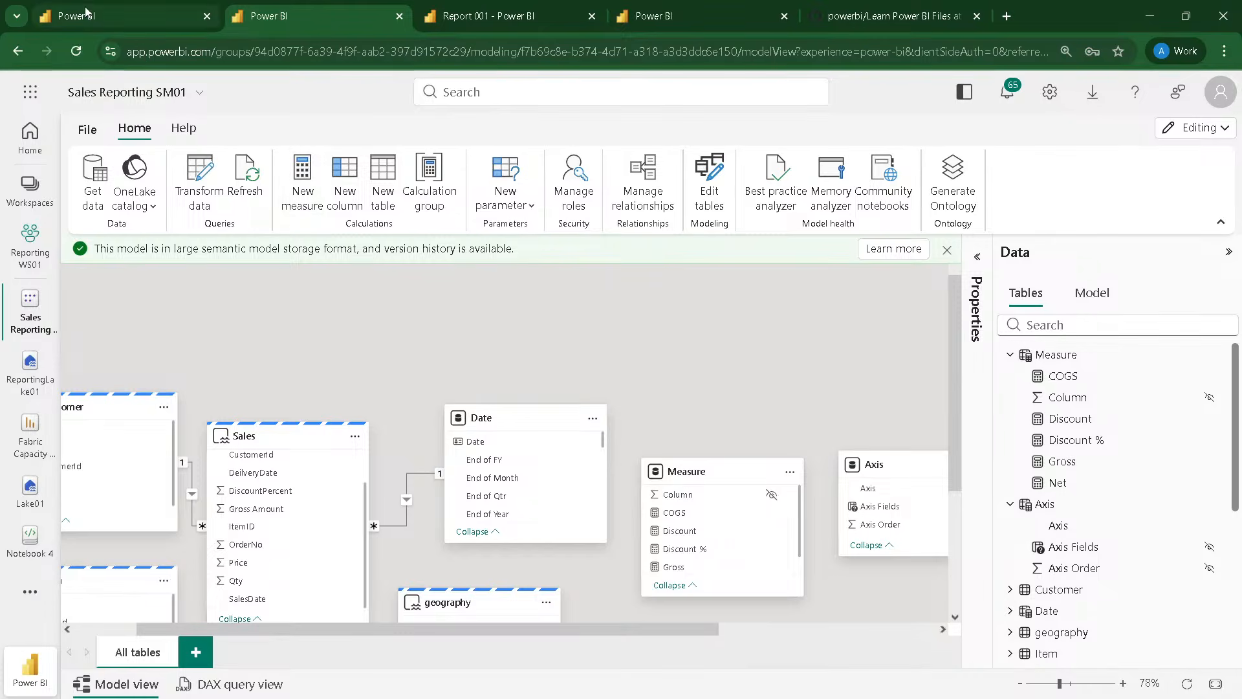
Step: Switch to Report 001, refresh it, and expand the Measure Slicer and Axis tables in its field list
click(489, 16)
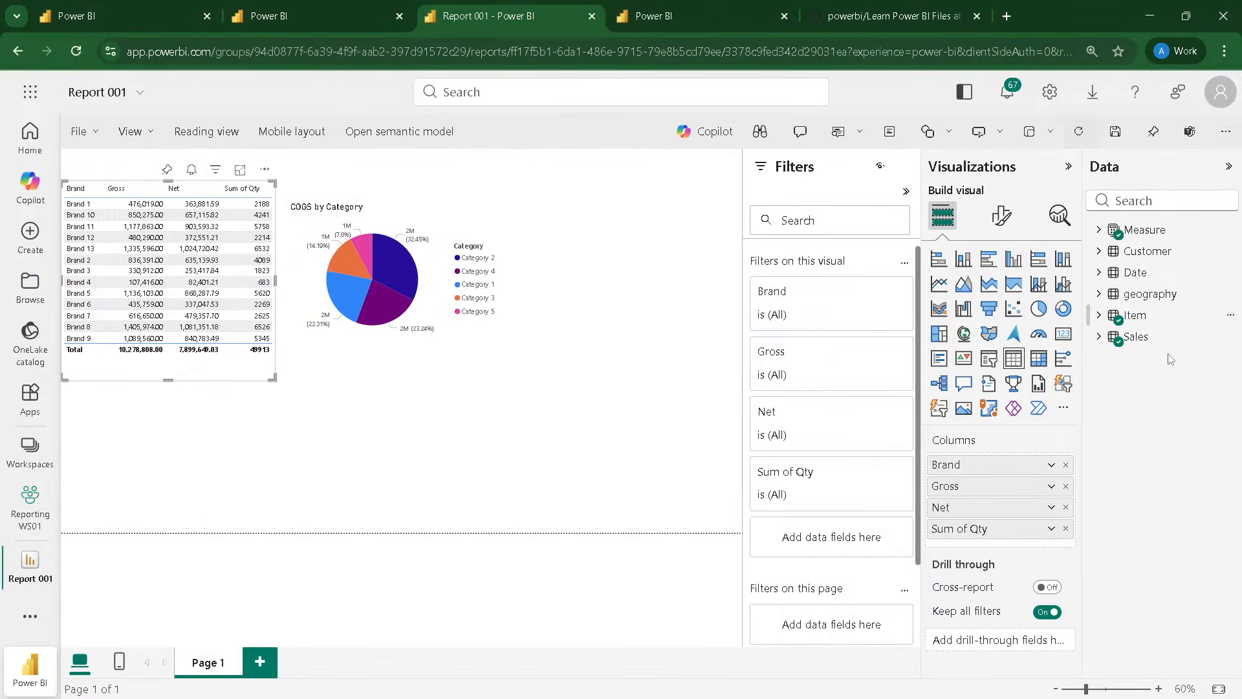
click(1093, 138)
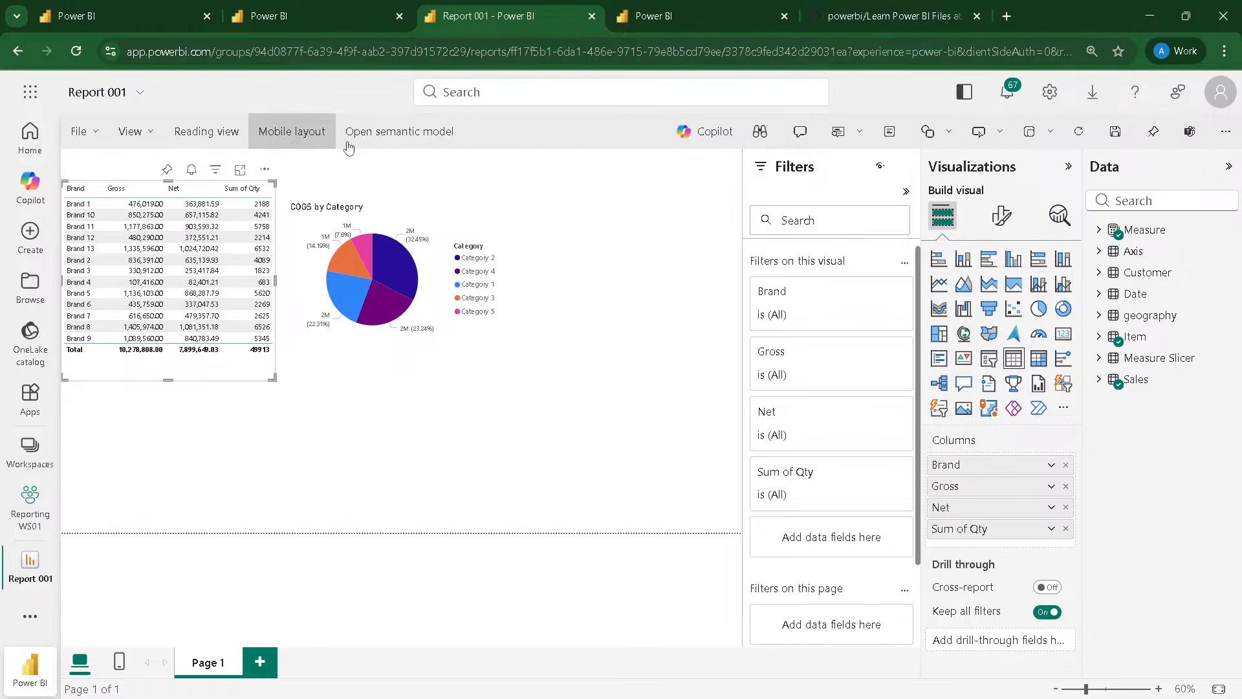
click(1083, 141)
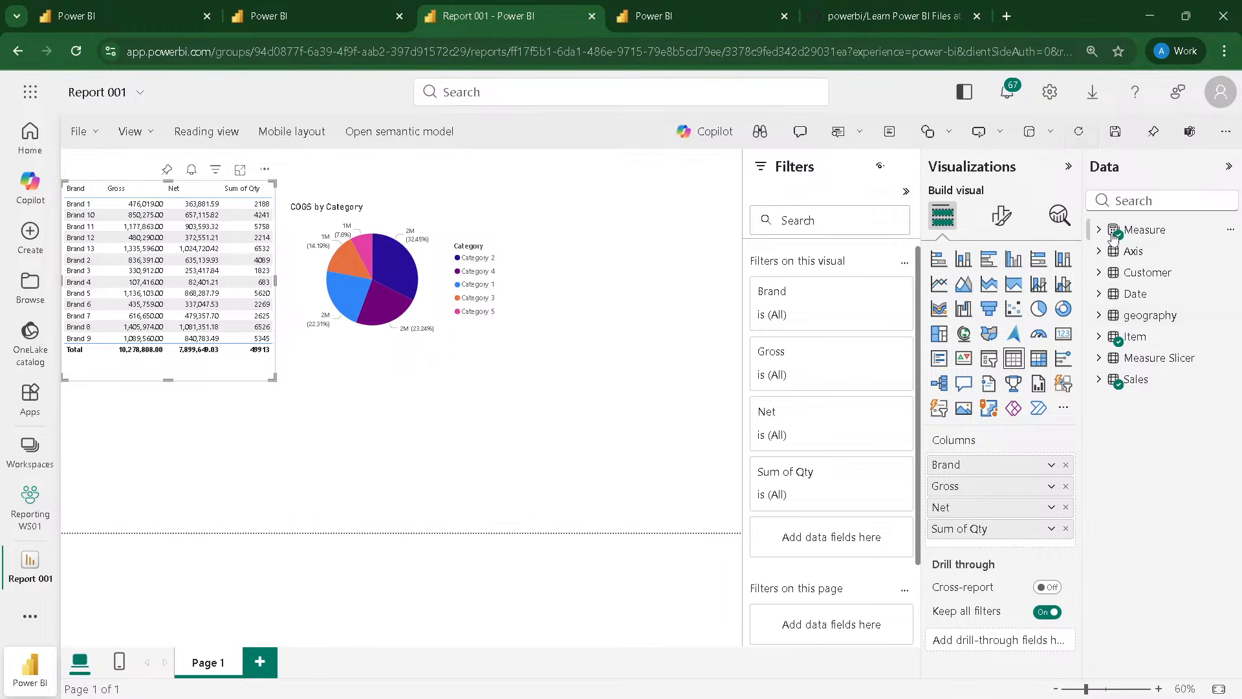
click(1099, 357)
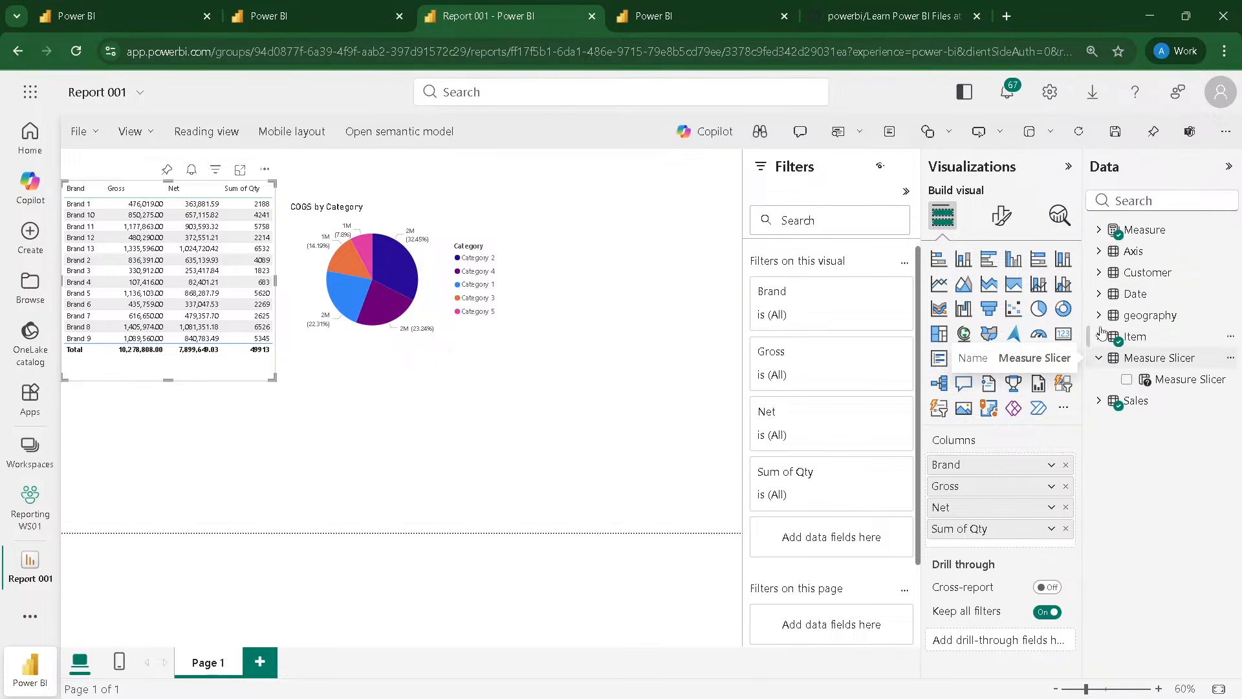
click(1099, 251)
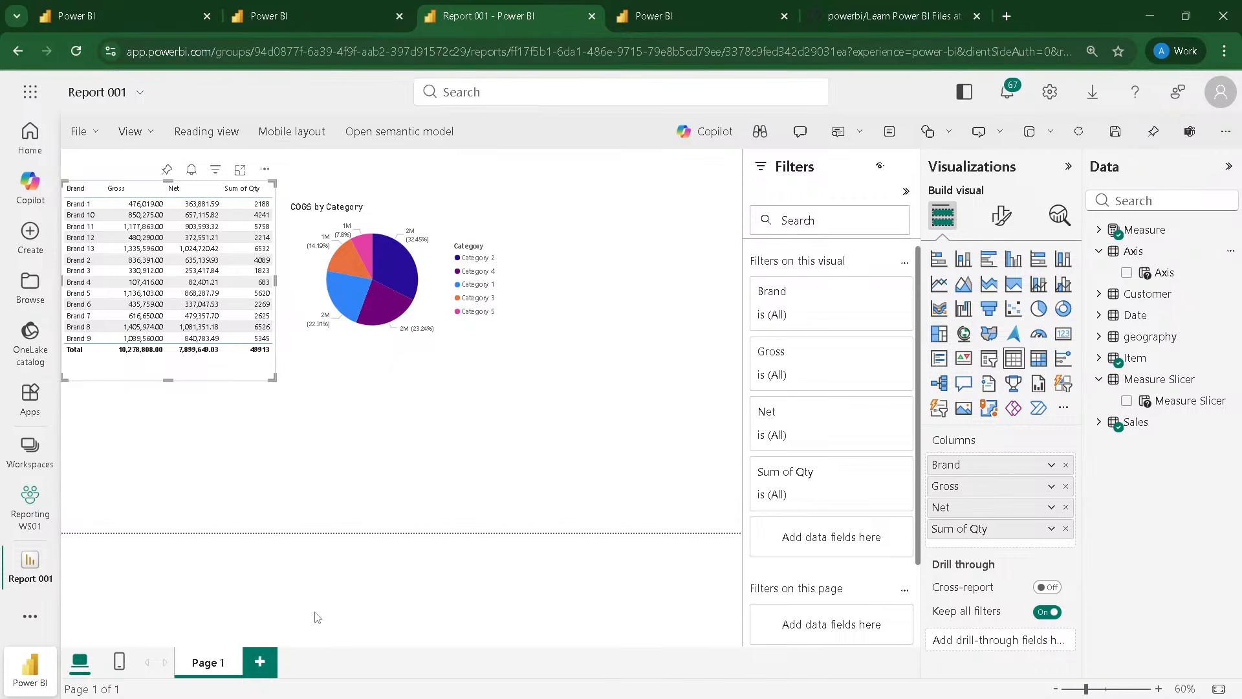
Step: Add a new report page and place a slicer on it with the Axis parameter as its field
click(275, 665)
drag(1161, 272, 187, 207)
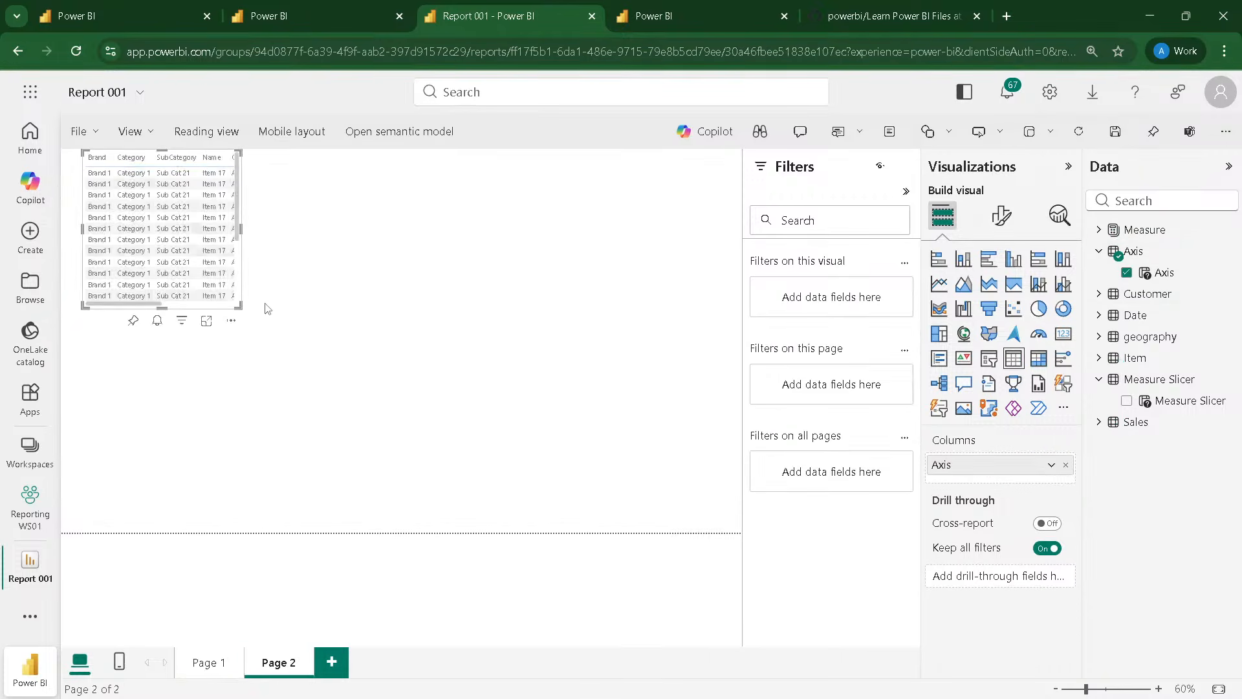
click(987, 359)
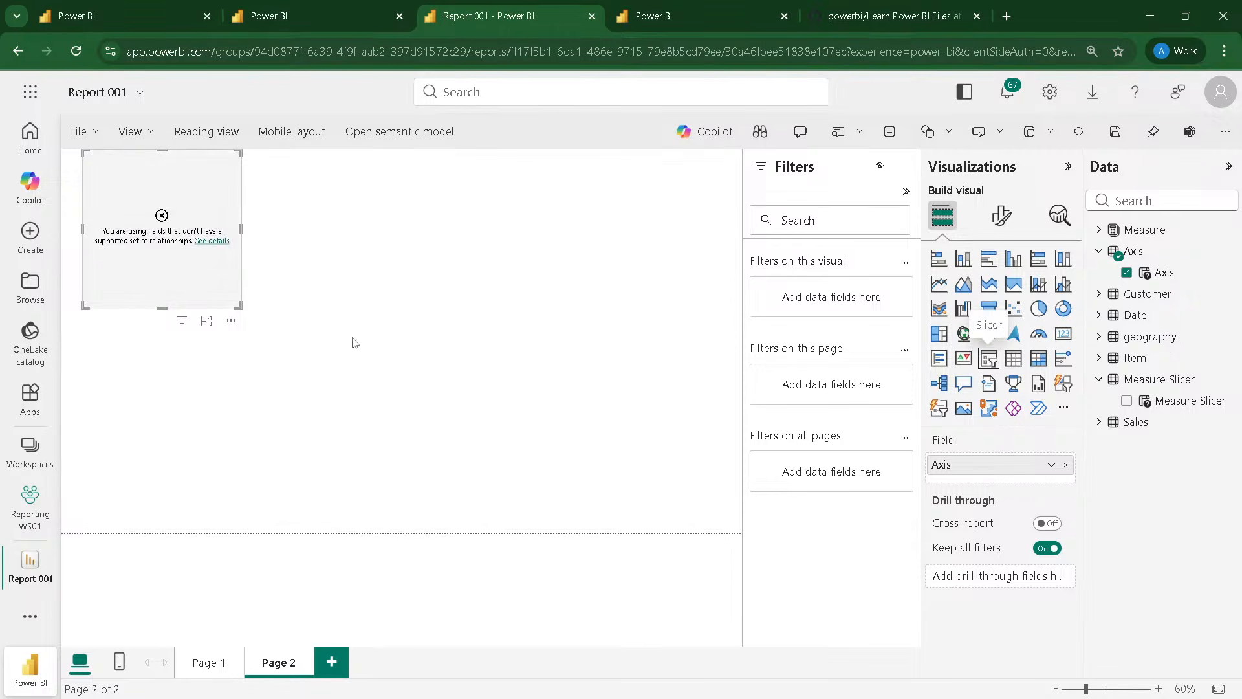
click(1065, 464)
drag(1166, 280, 990, 470)
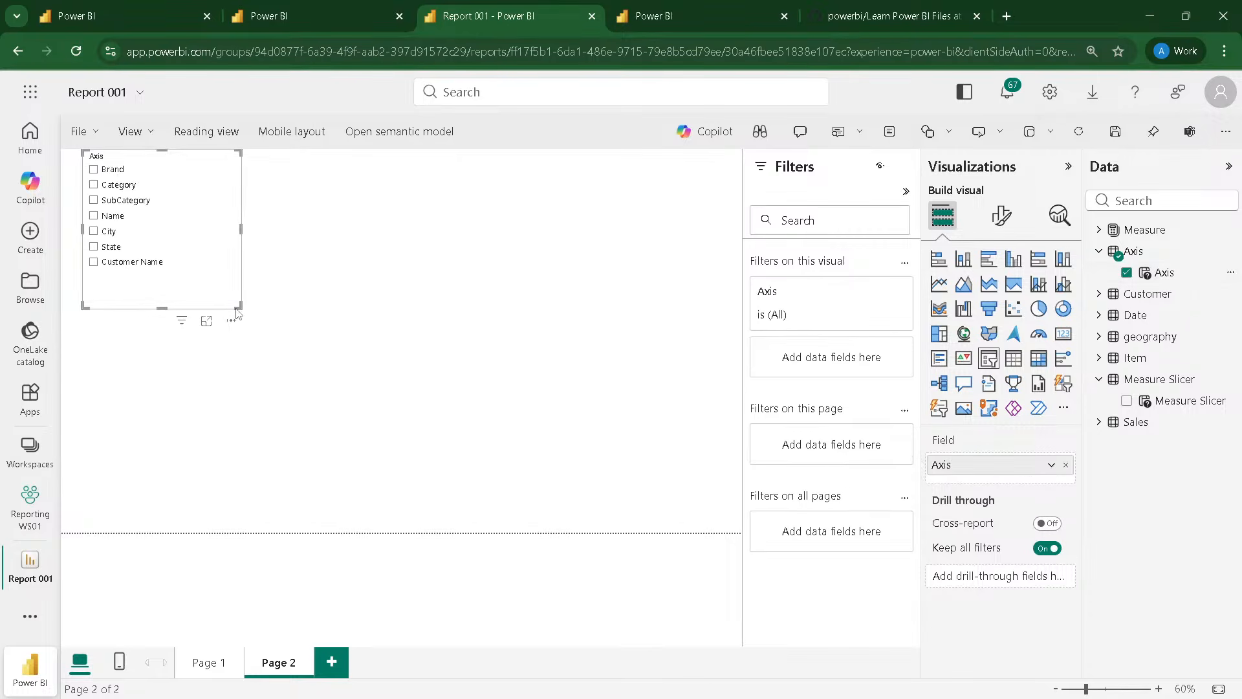
Step: Narrow the Axis slicer to fit its entries and move it into the upper-left corner of the report page
drag(238, 313, 177, 304)
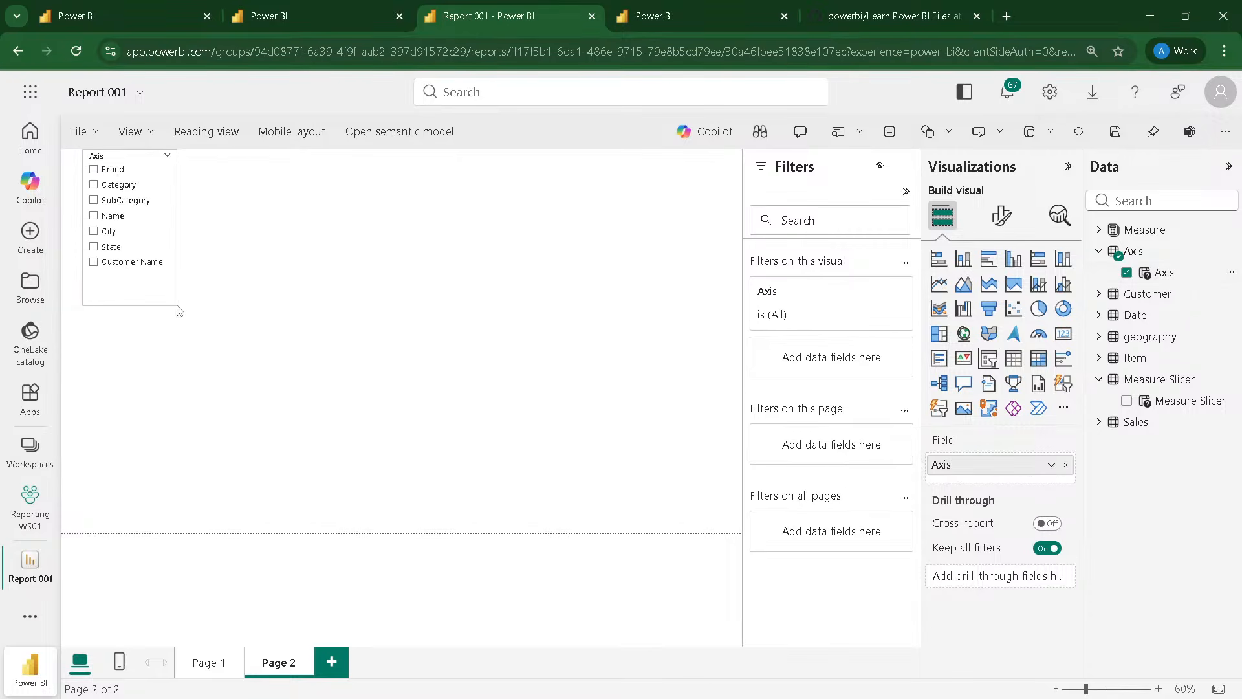
drag(136, 172, 86, 162)
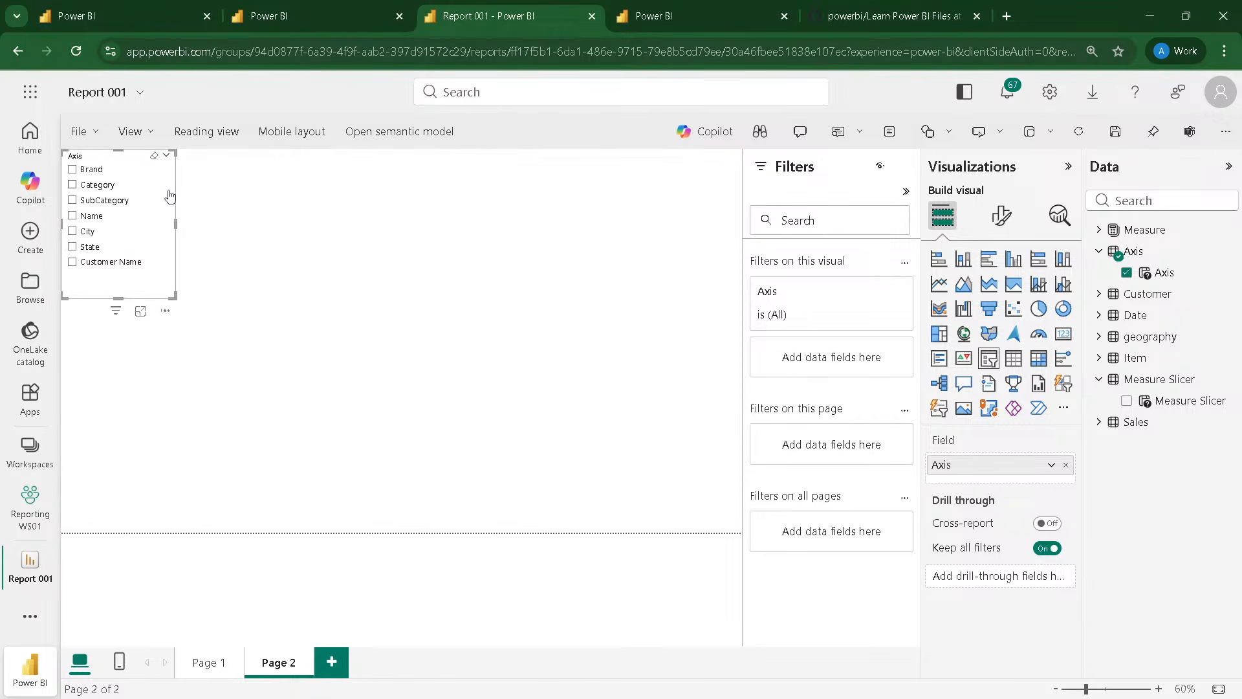
click(429, 280)
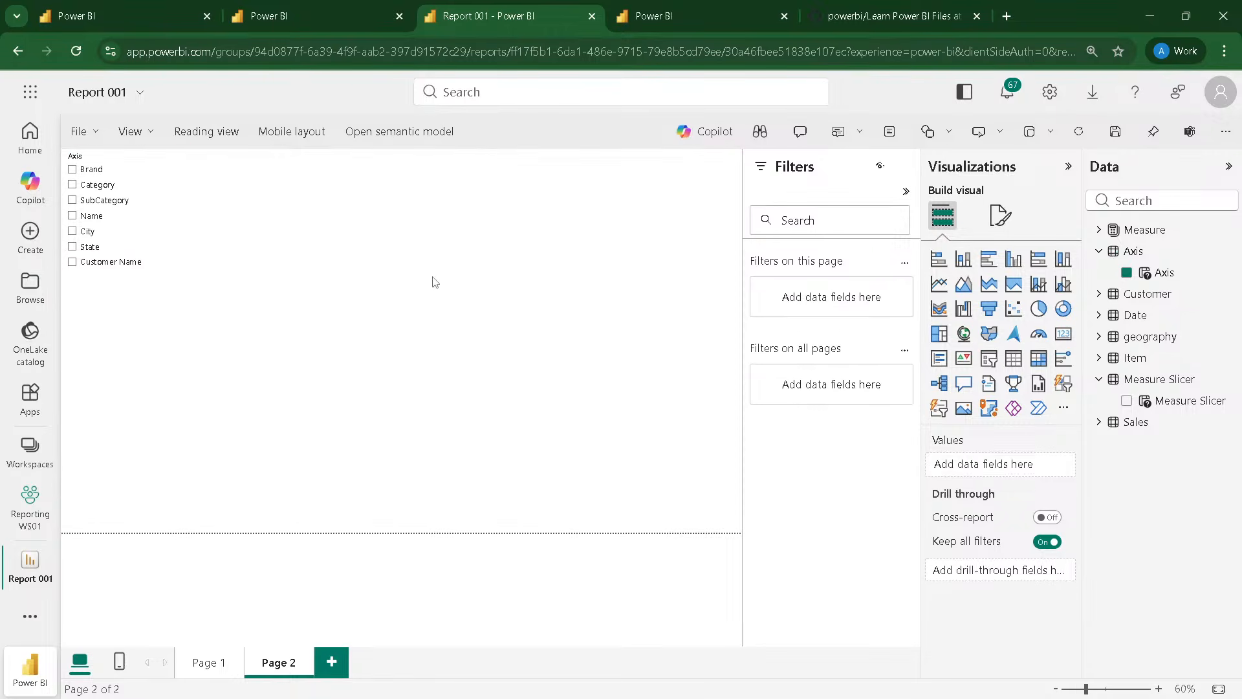
Step: Add a matrix below the Axis slicer, widen it across most of the page, and use the Axis parameter as its rows
click(1037, 367)
drag(174, 457, 620, 531)
drag(1147, 278, 987, 463)
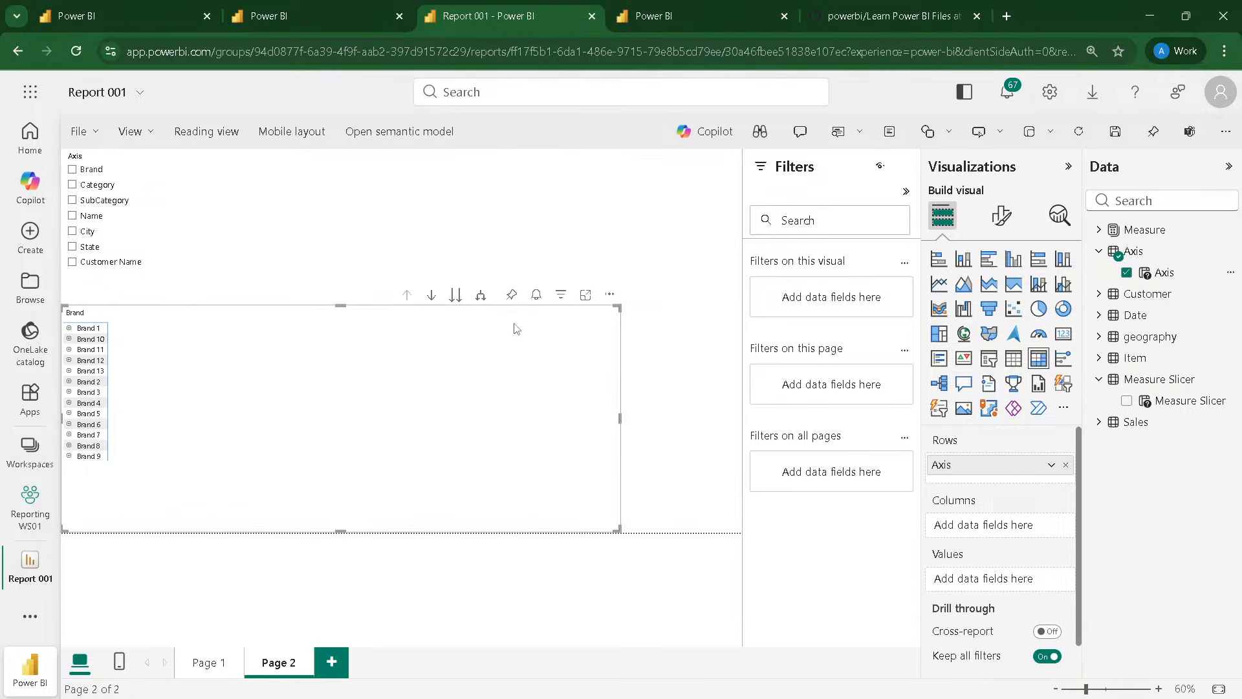
Step: Expand the matrix down the hierarchy from brand to item name, and drill back up to the brand level
click(481, 297)
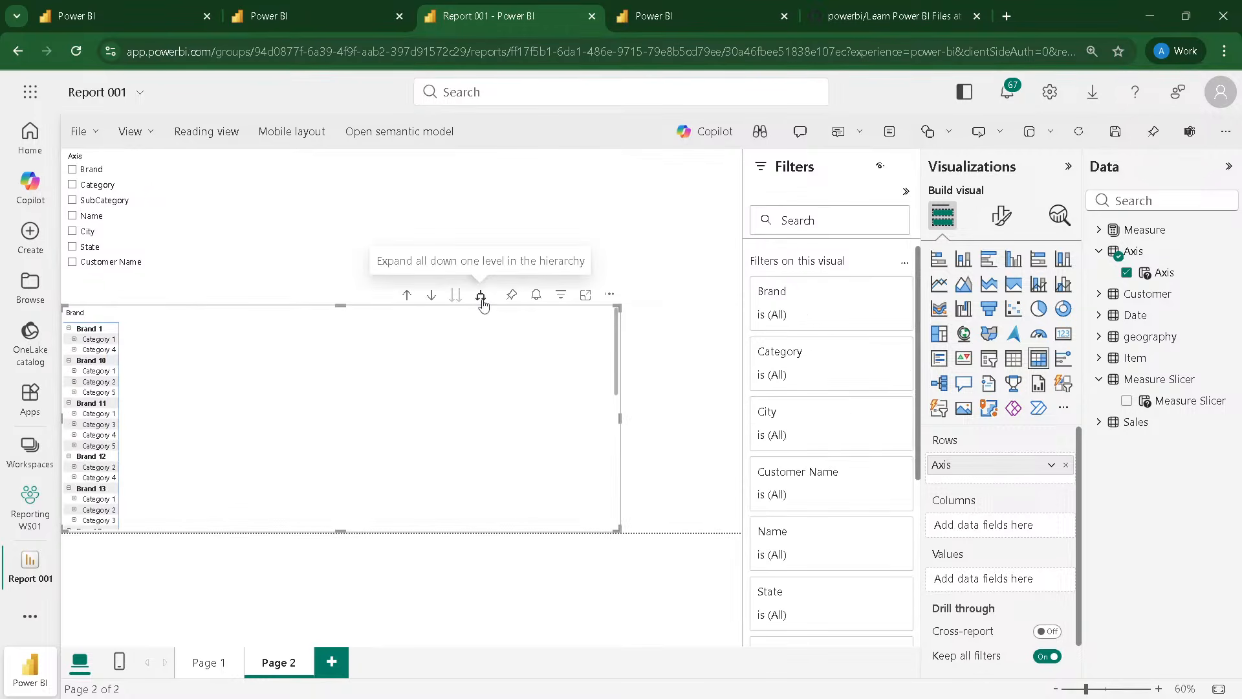
click(482, 299)
click(481, 298)
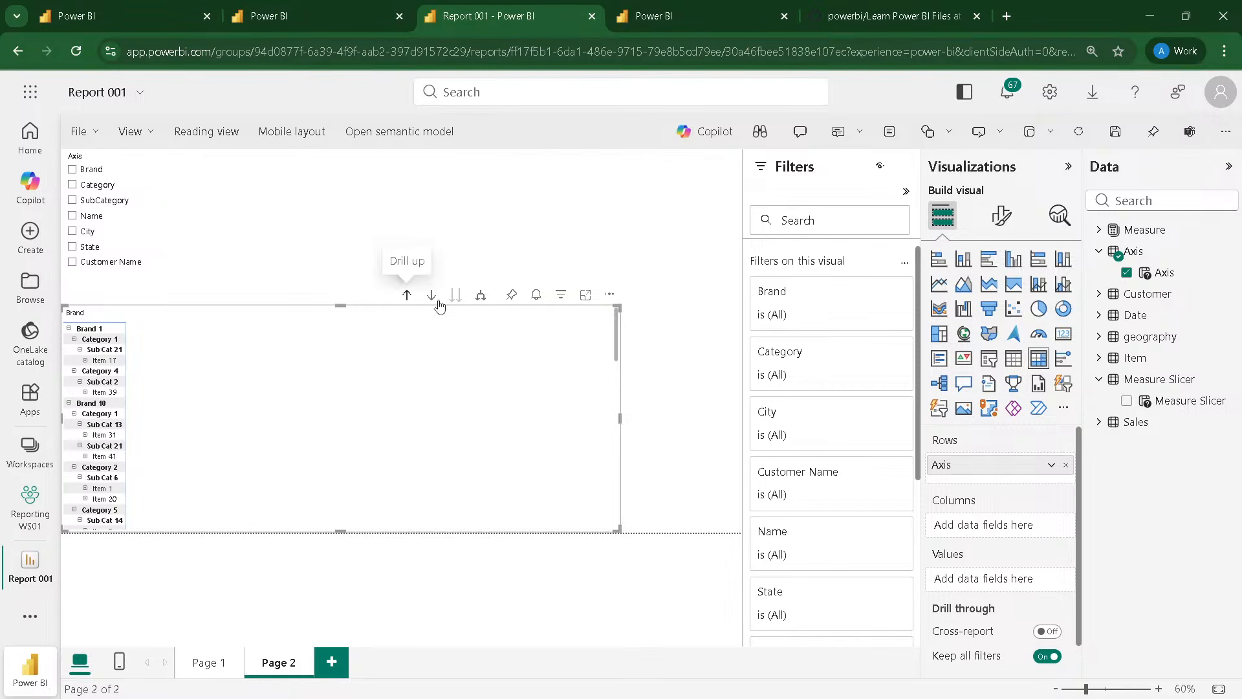
click(409, 297)
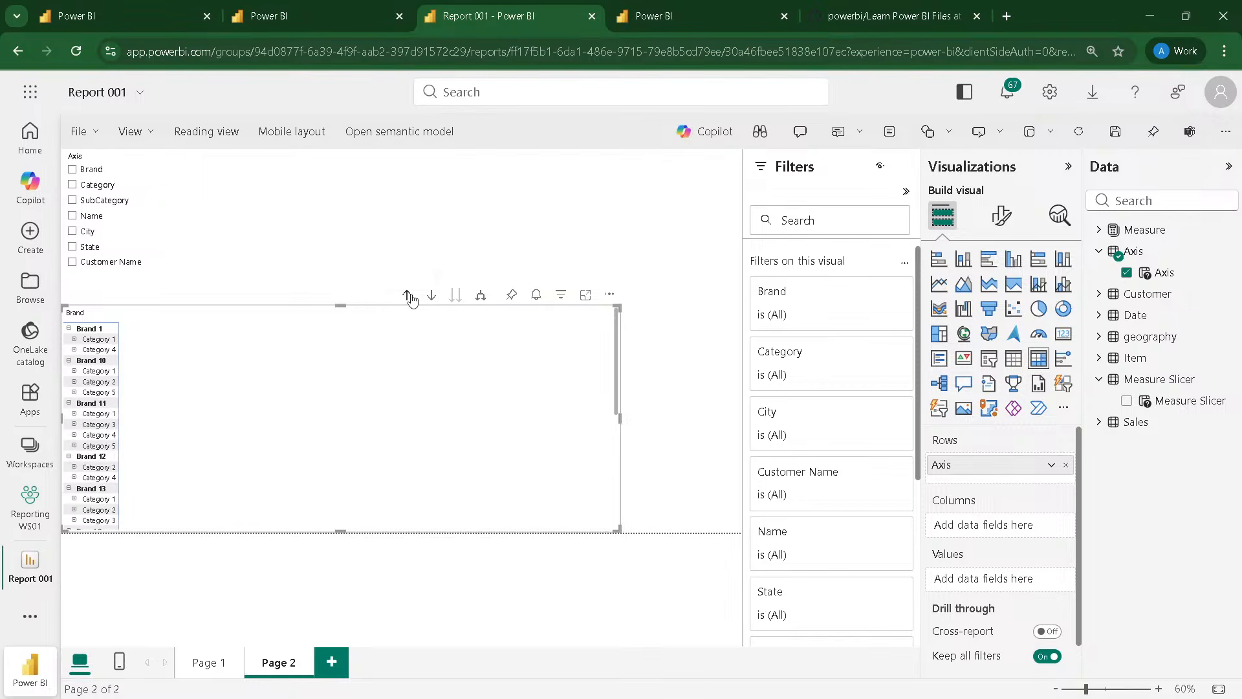
click(409, 297)
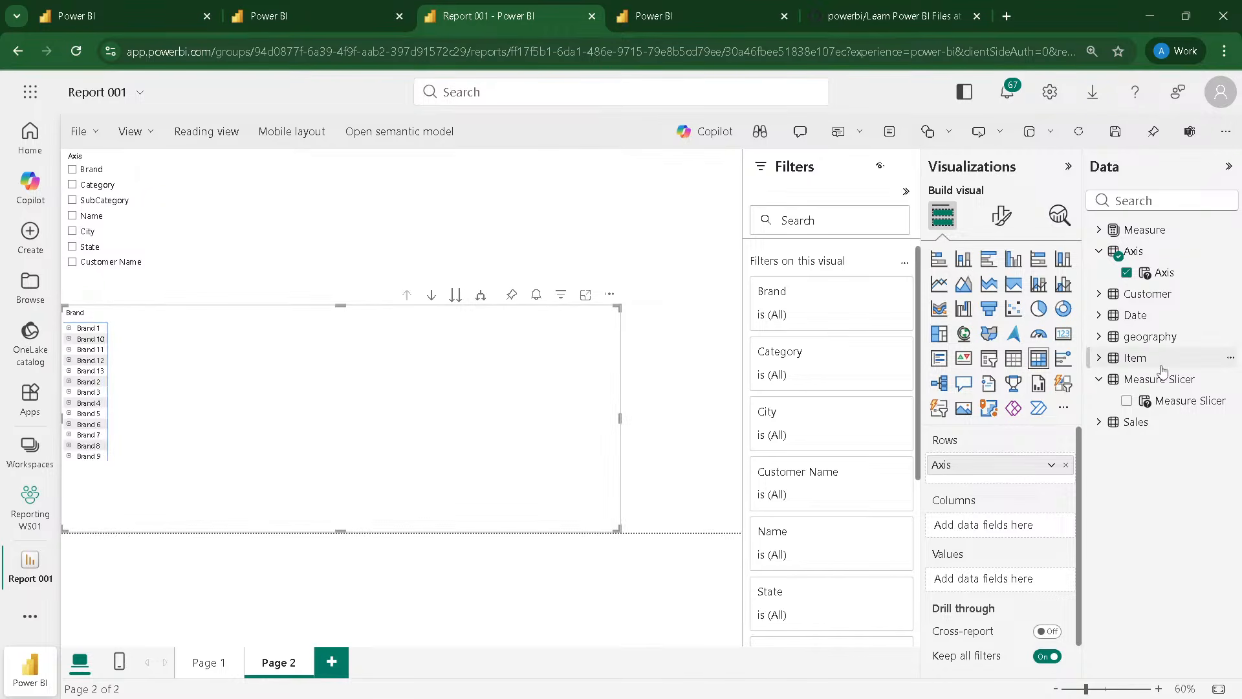
Step: Use Measure Slicer as the matrix values and add a second slicer at the page's upper-right with the Measure Slicer parameter as its field
drag(1164, 401, 999, 582)
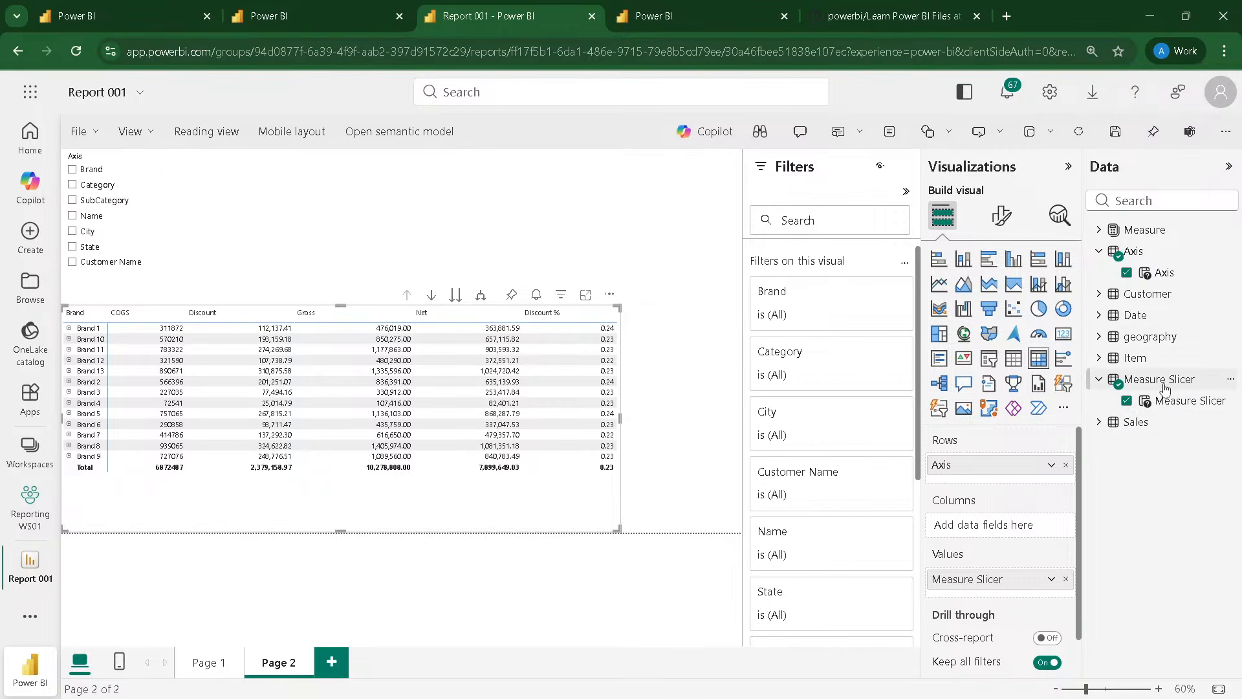
click(616, 189)
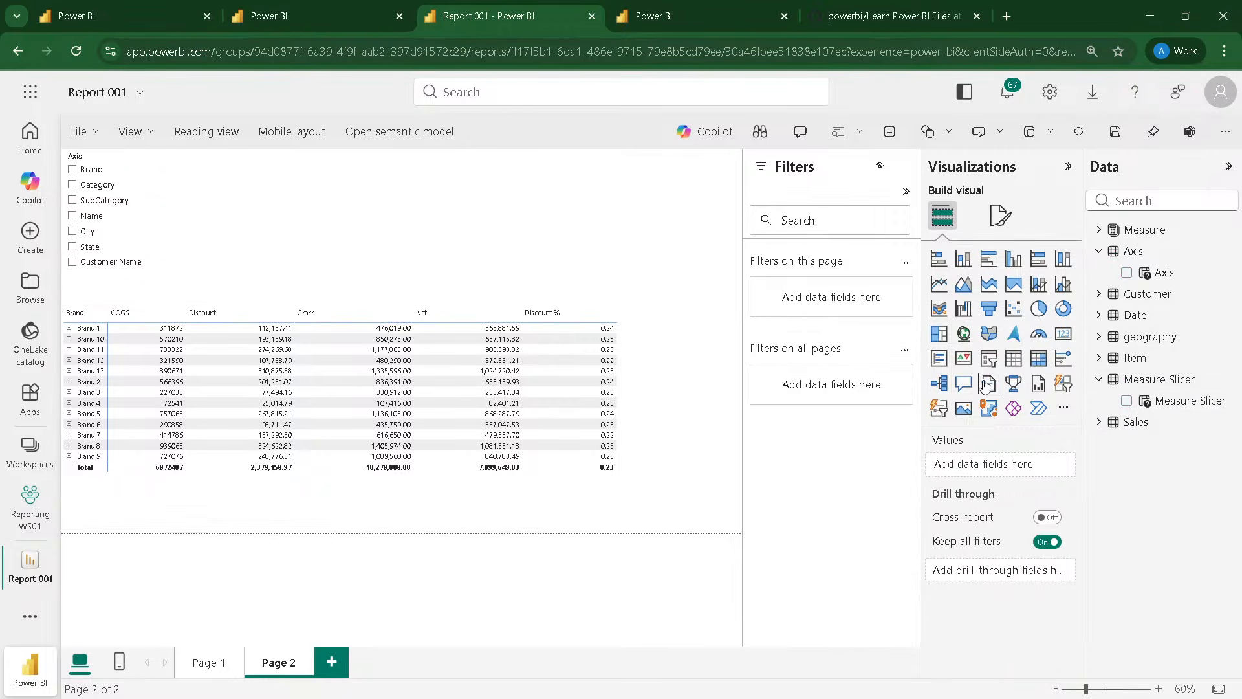
click(988, 358)
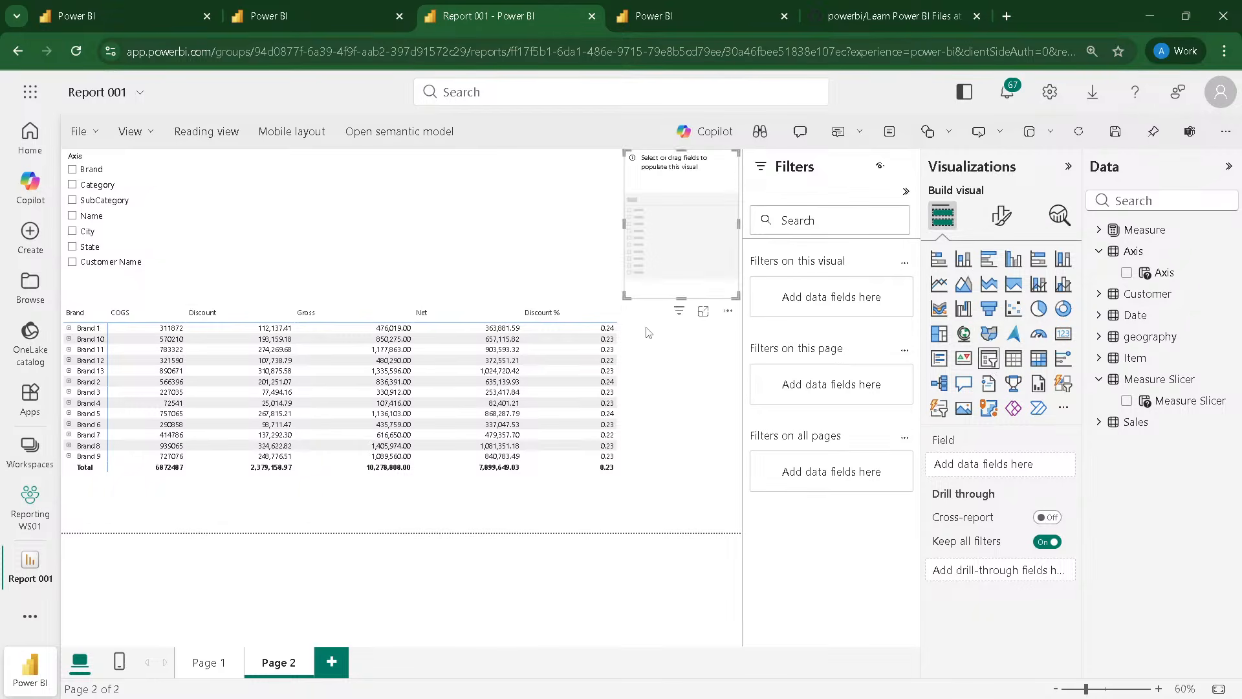
drag(1158, 400, 676, 214)
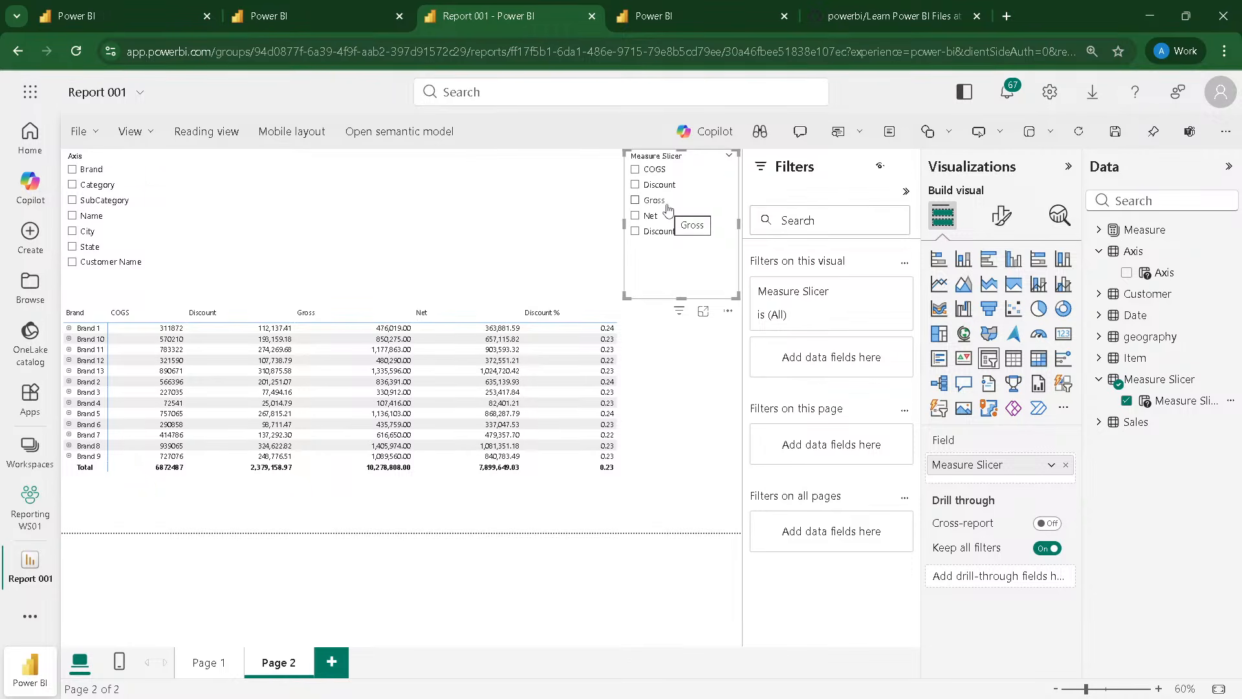
Step: Test the slicers on the matrix with Brand and Net, and switch the selection to Category with Discount %, Net and Gross
click(73, 169)
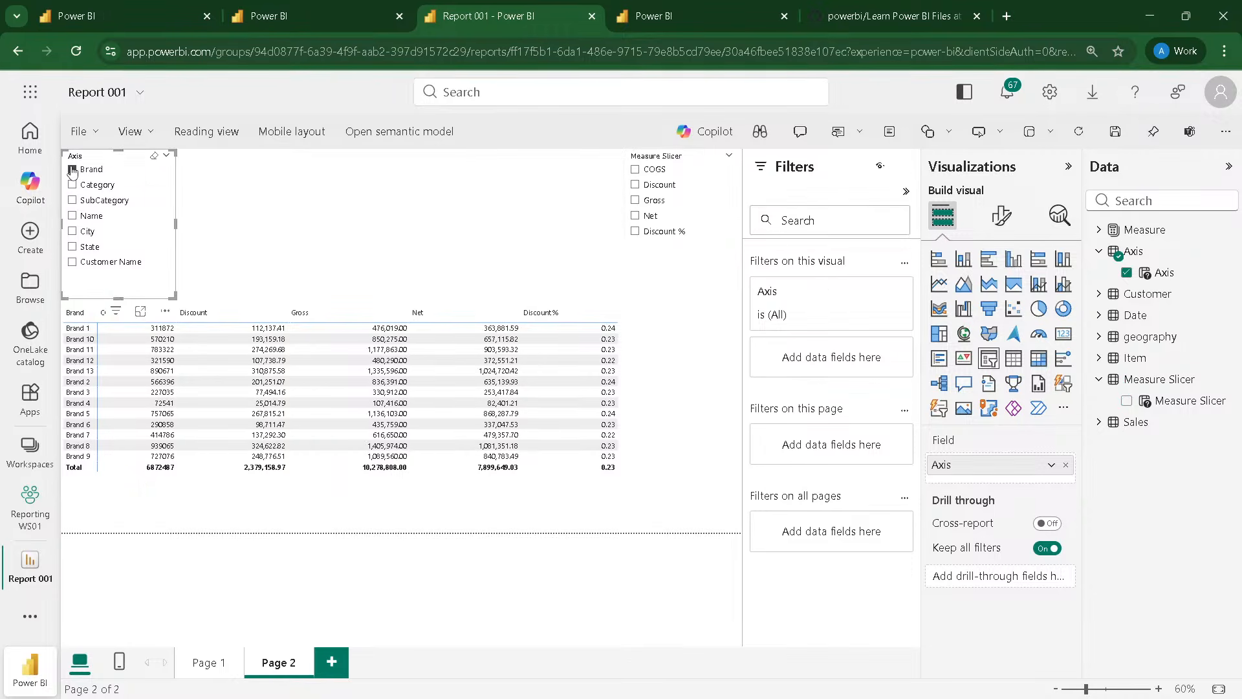
click(634, 201)
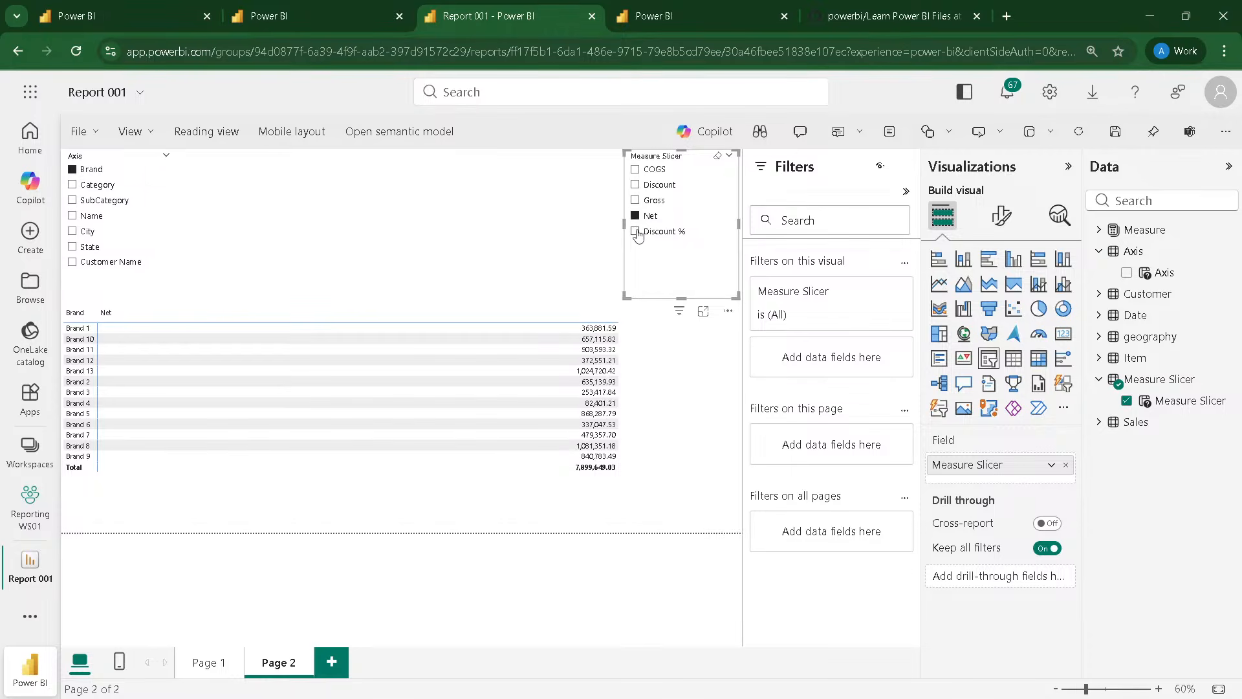
click(73, 185)
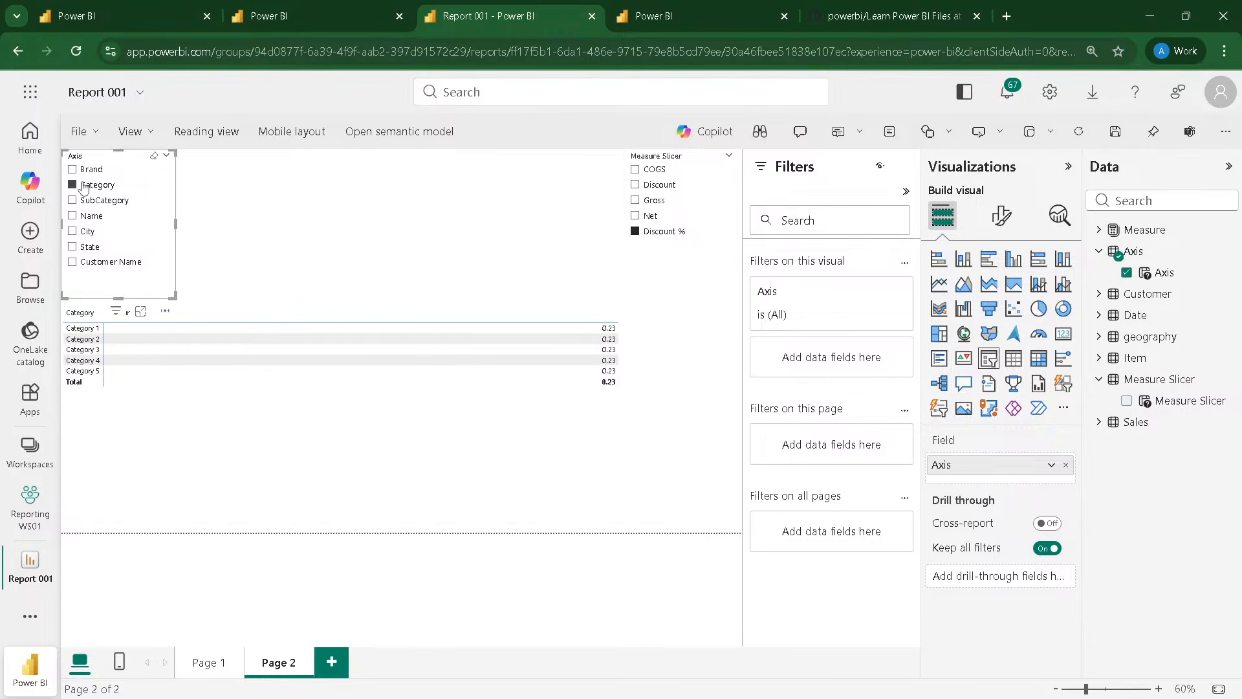
click(635, 216)
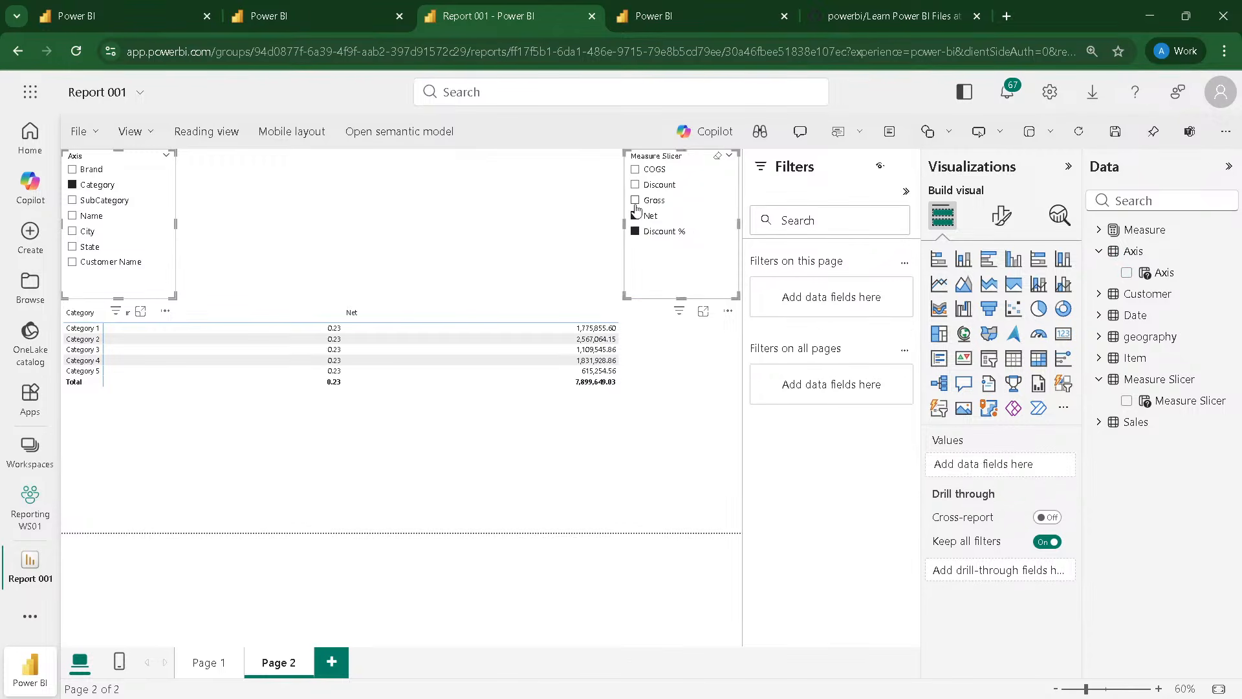
click(637, 204)
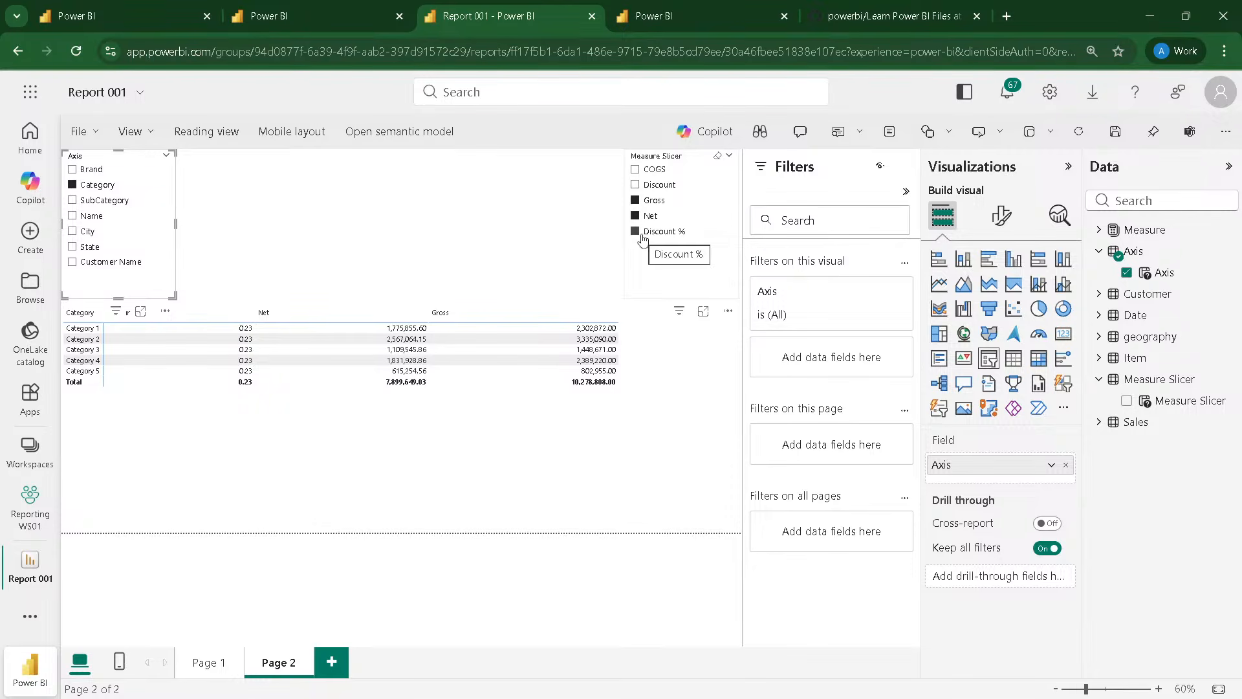
click(641, 236)
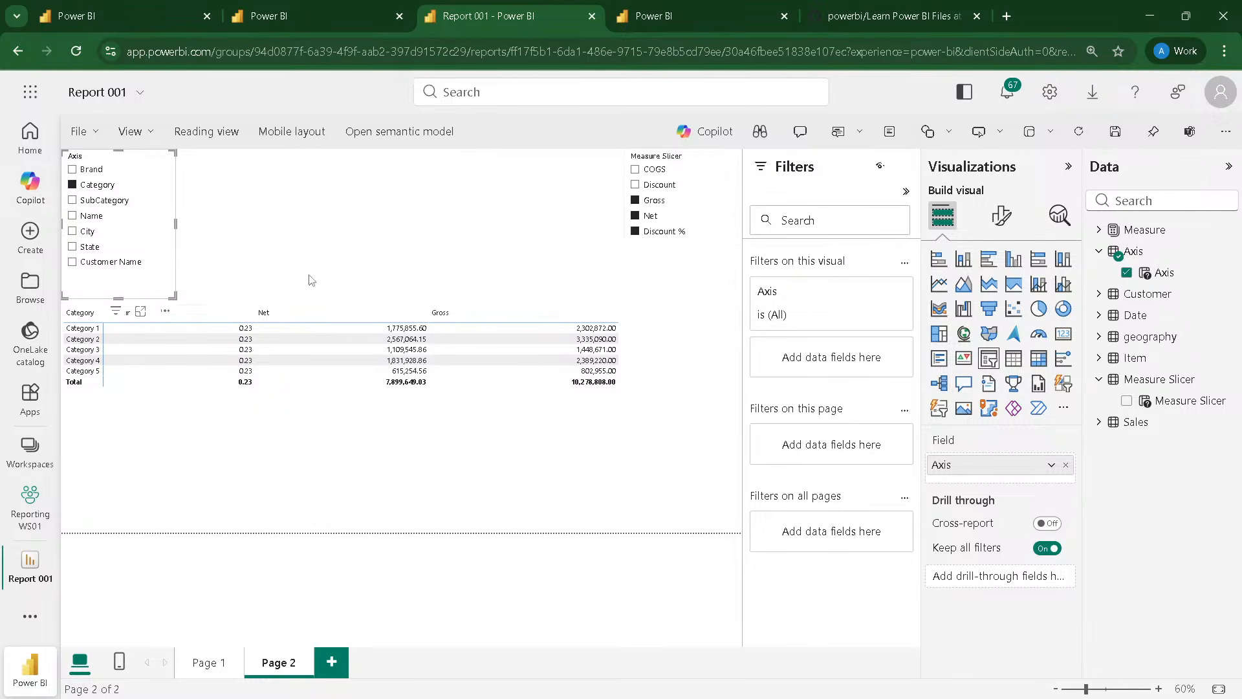
Step: Convert the matrix into a clustered column chart
click(471, 429)
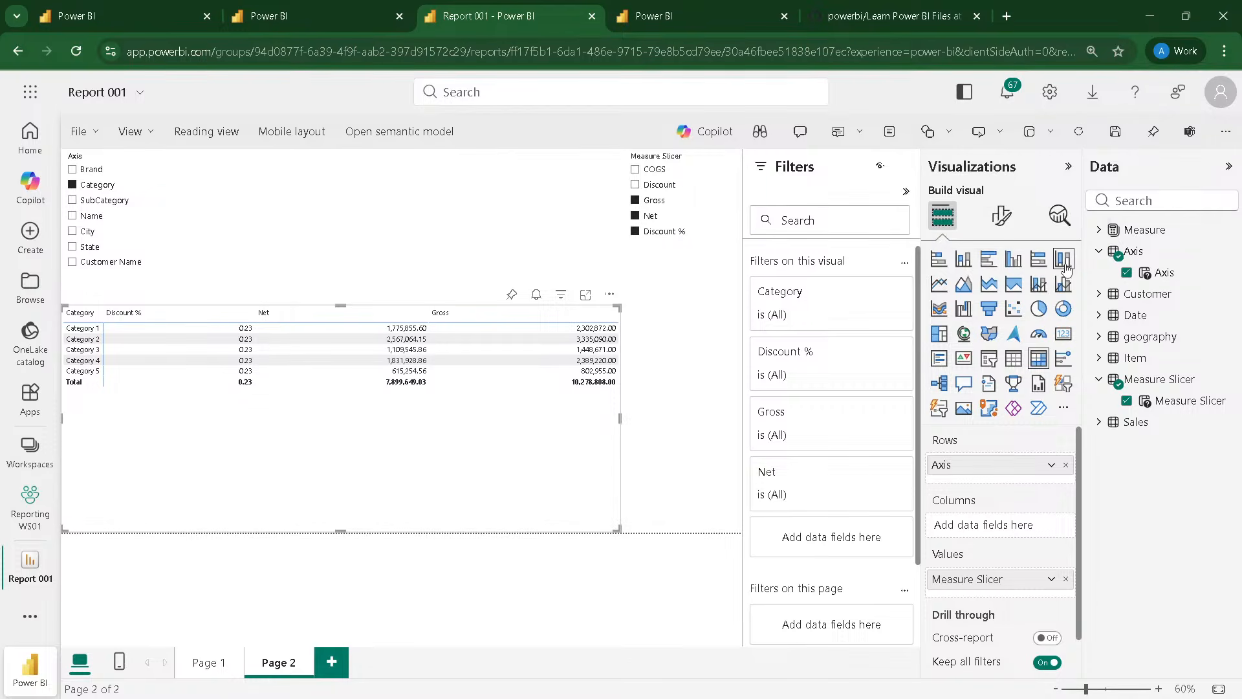
click(1014, 258)
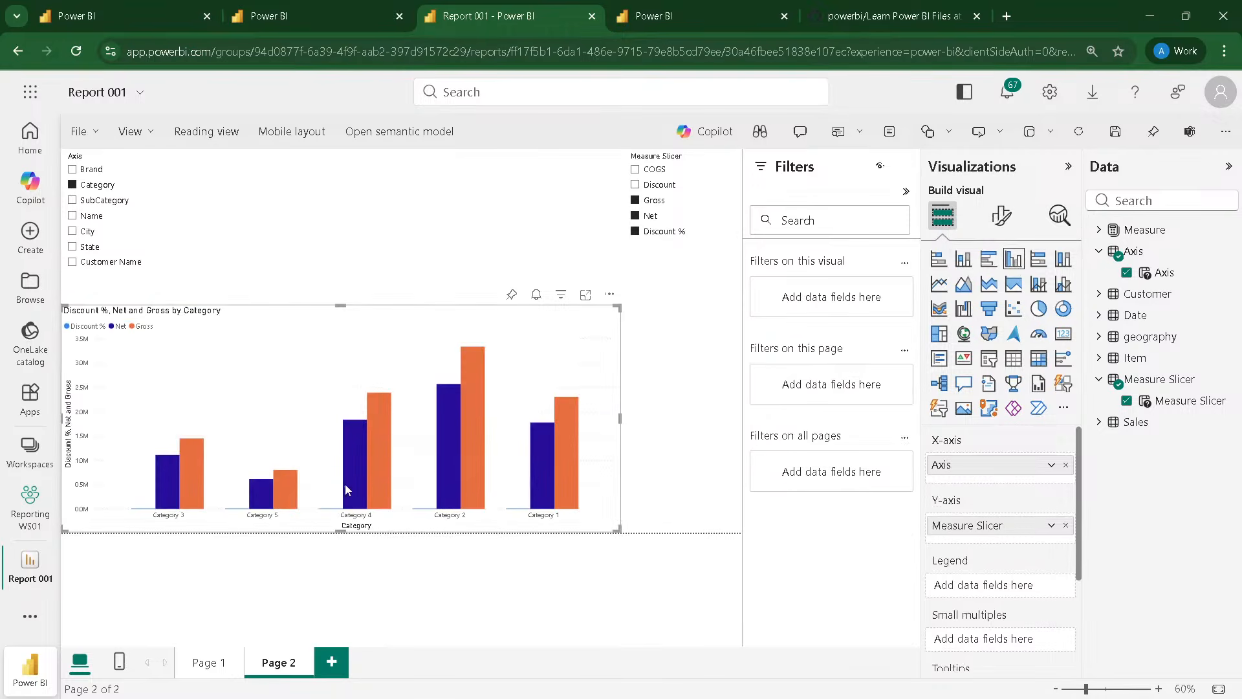
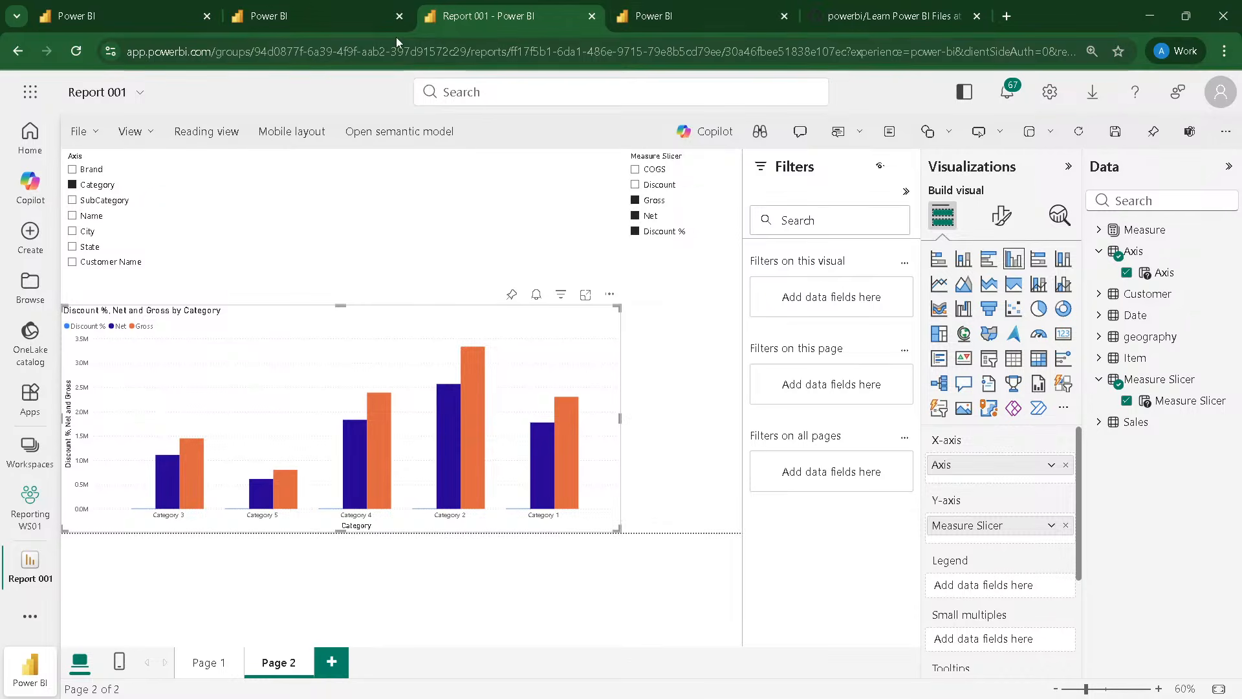
Step: Save Report 001 and return to the Sales Reporting SM01 semantic model
click(1115, 131)
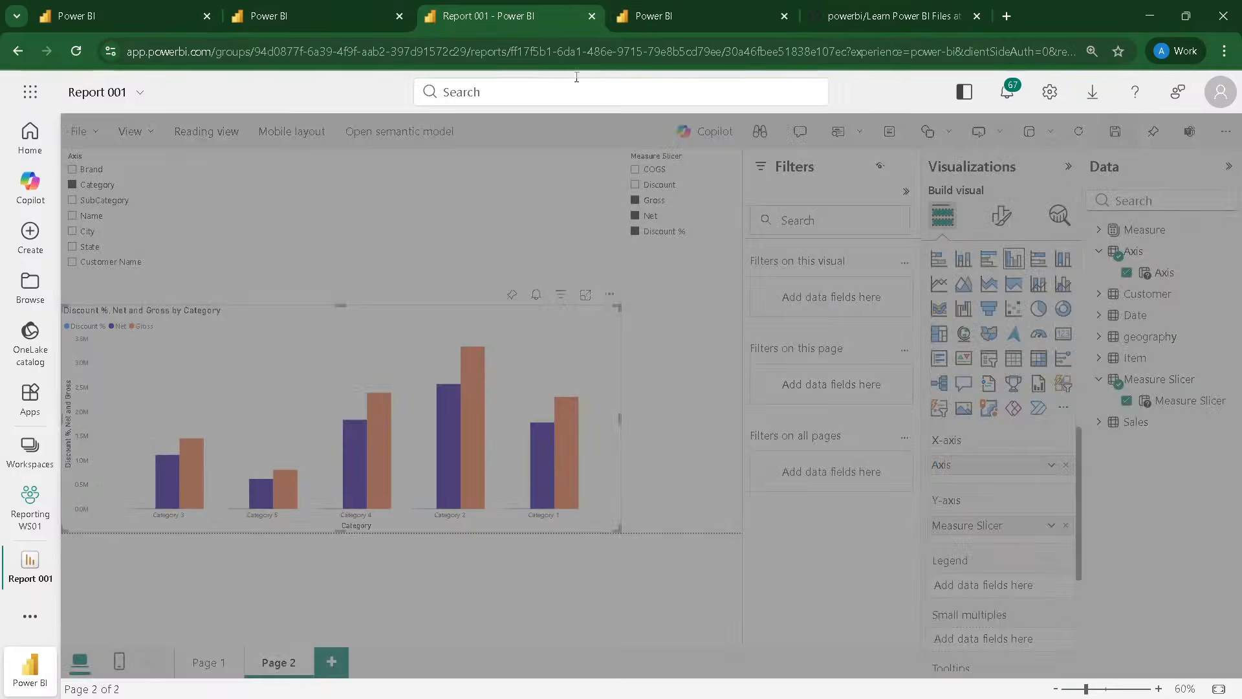
click(152, 16)
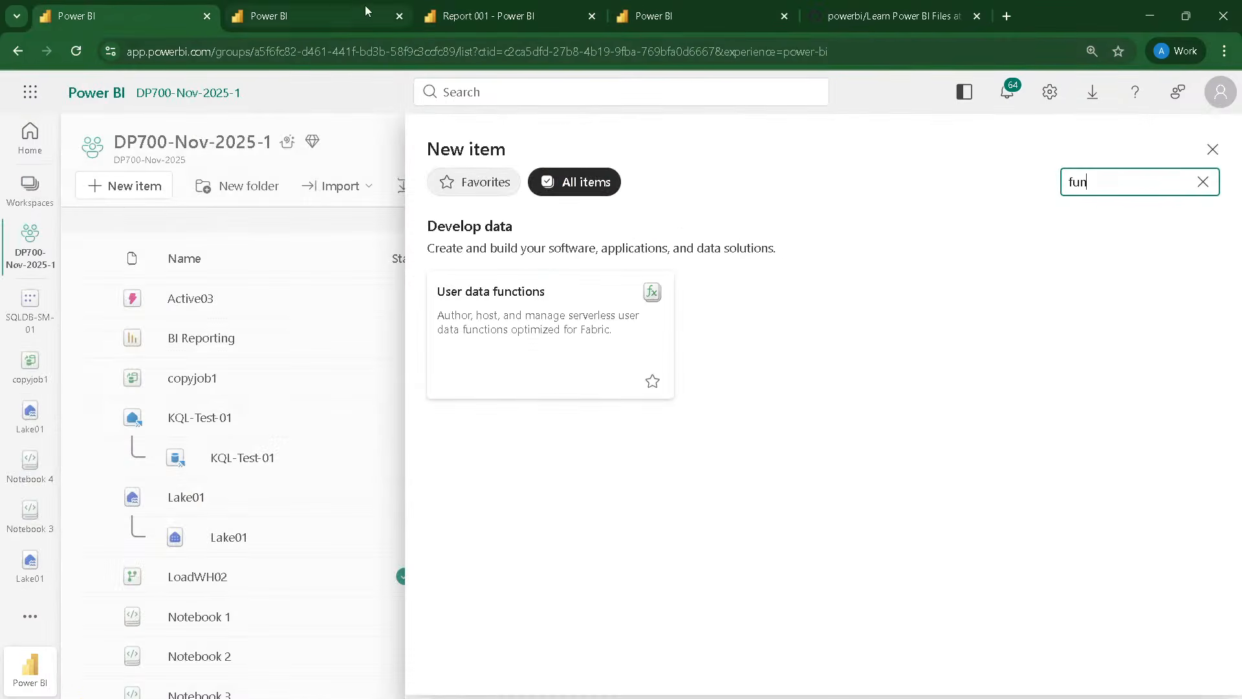
click(304, 16)
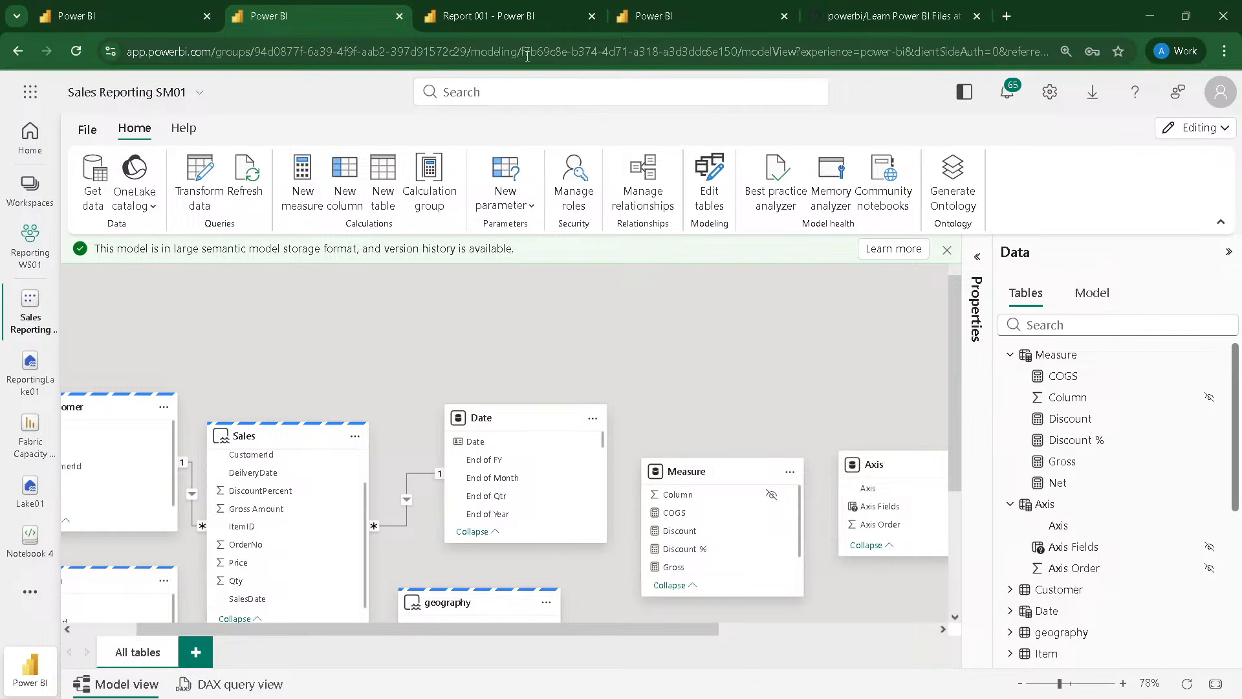
Step: Add a calculation group to the Sales Reporting SM01 model, accepting that implicit measures will be discouraged
click(431, 209)
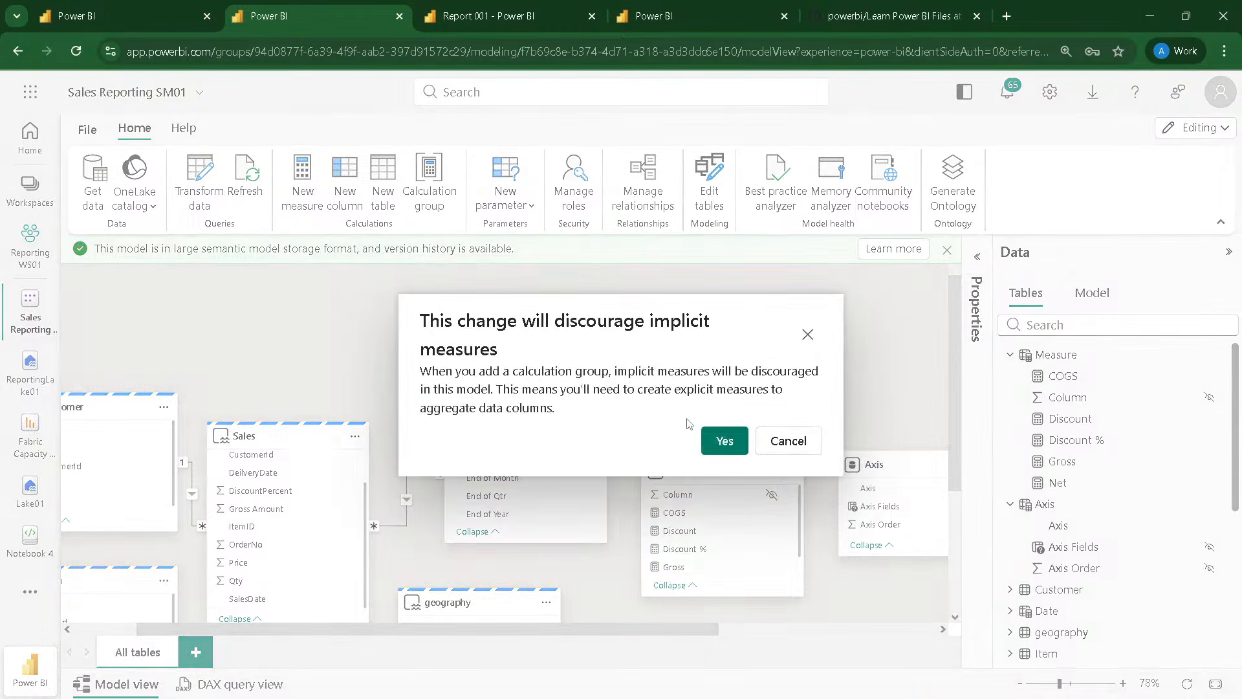
click(722, 442)
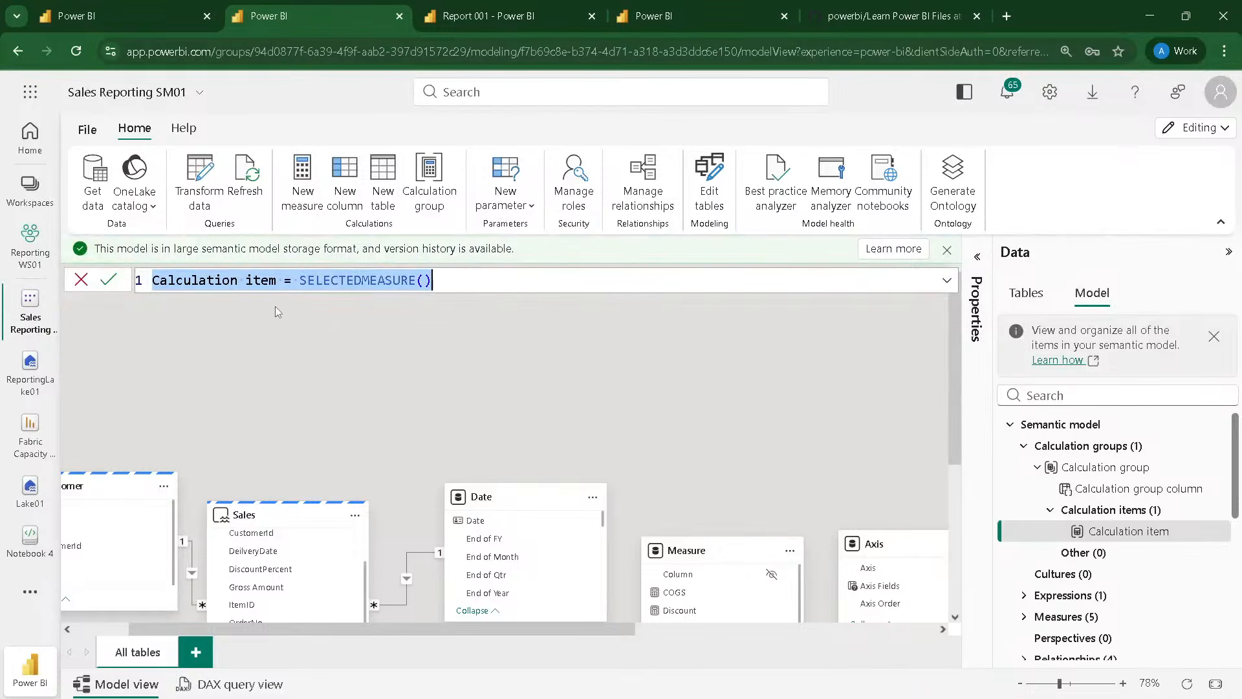
drag(299, 279, 469, 276)
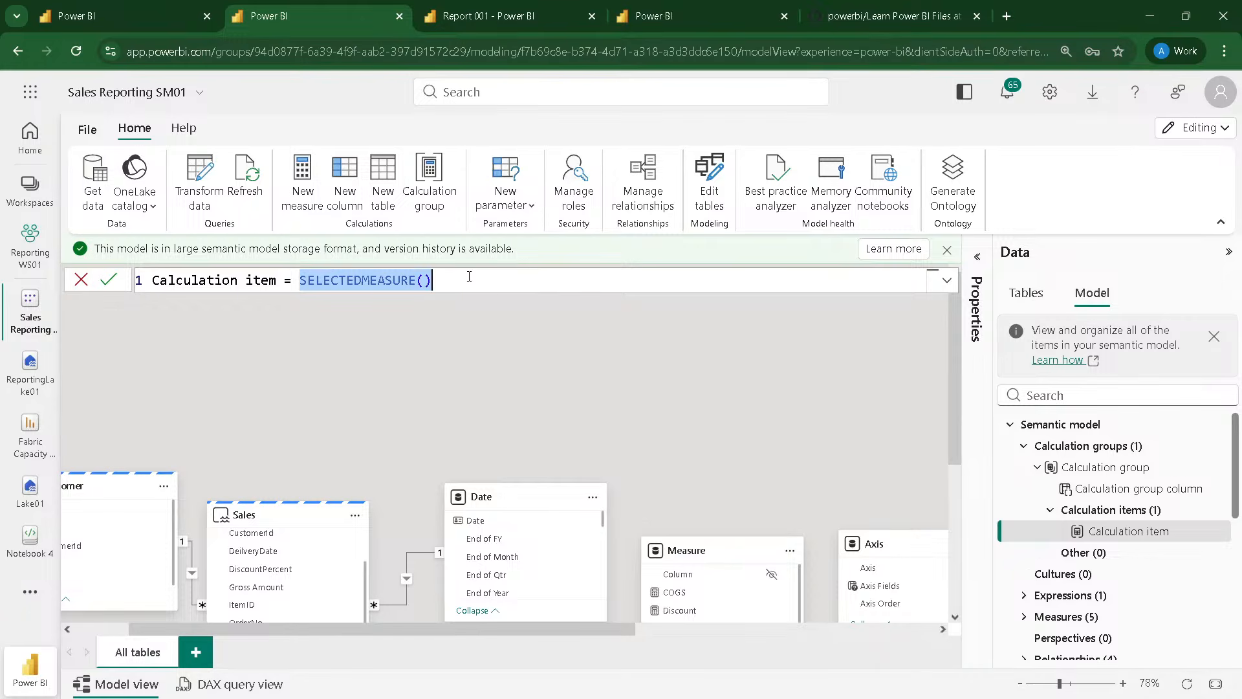
click(344, 355)
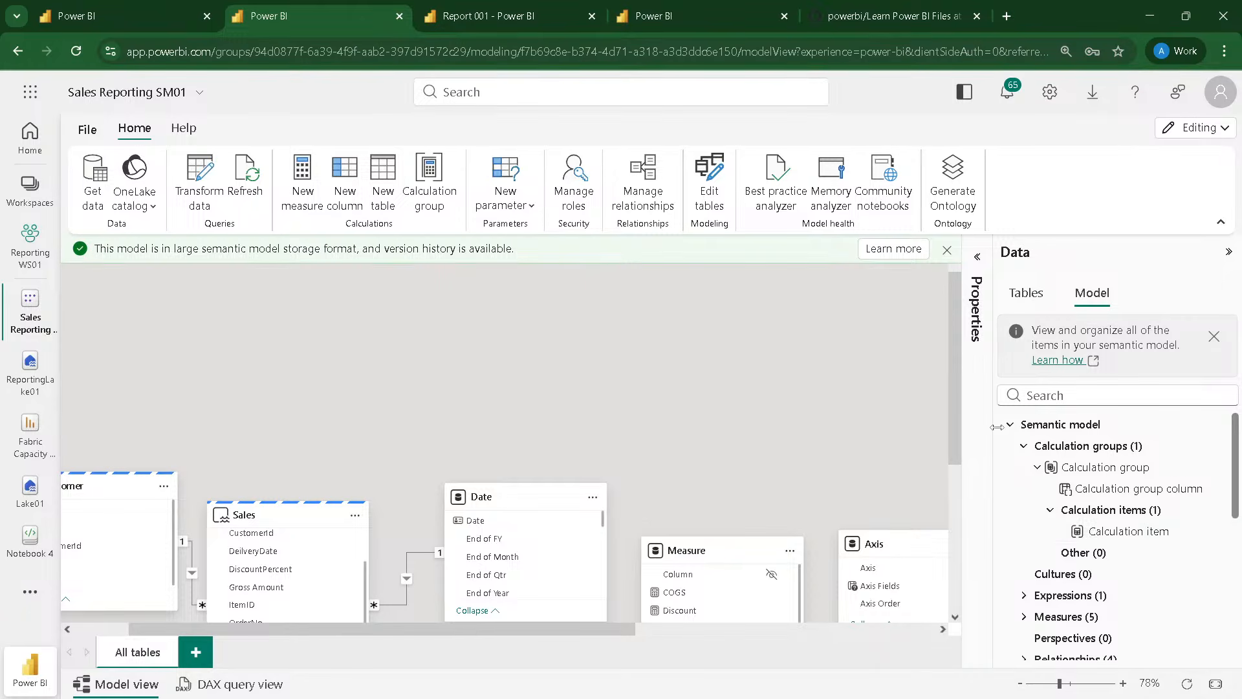
Step: Rename the default calculation item as Gross and set its expression to the [Gross] measure
click(977, 283)
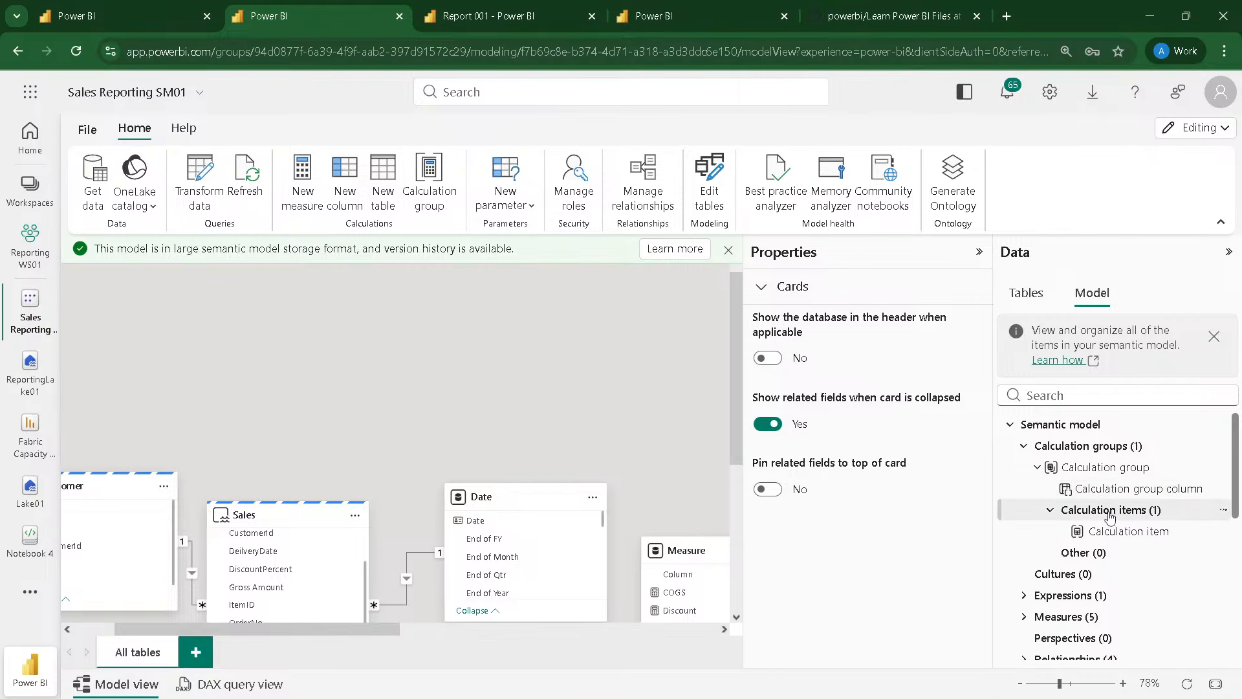
click(1116, 531)
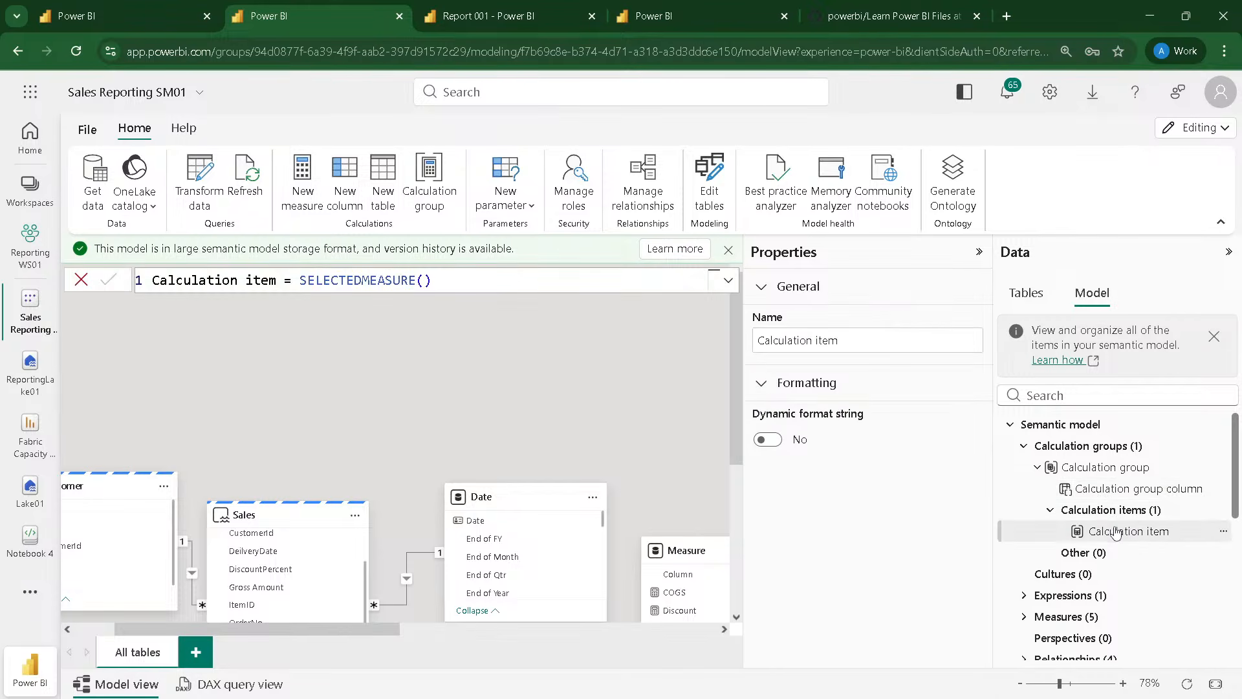
drag(286, 283, 150, 280)
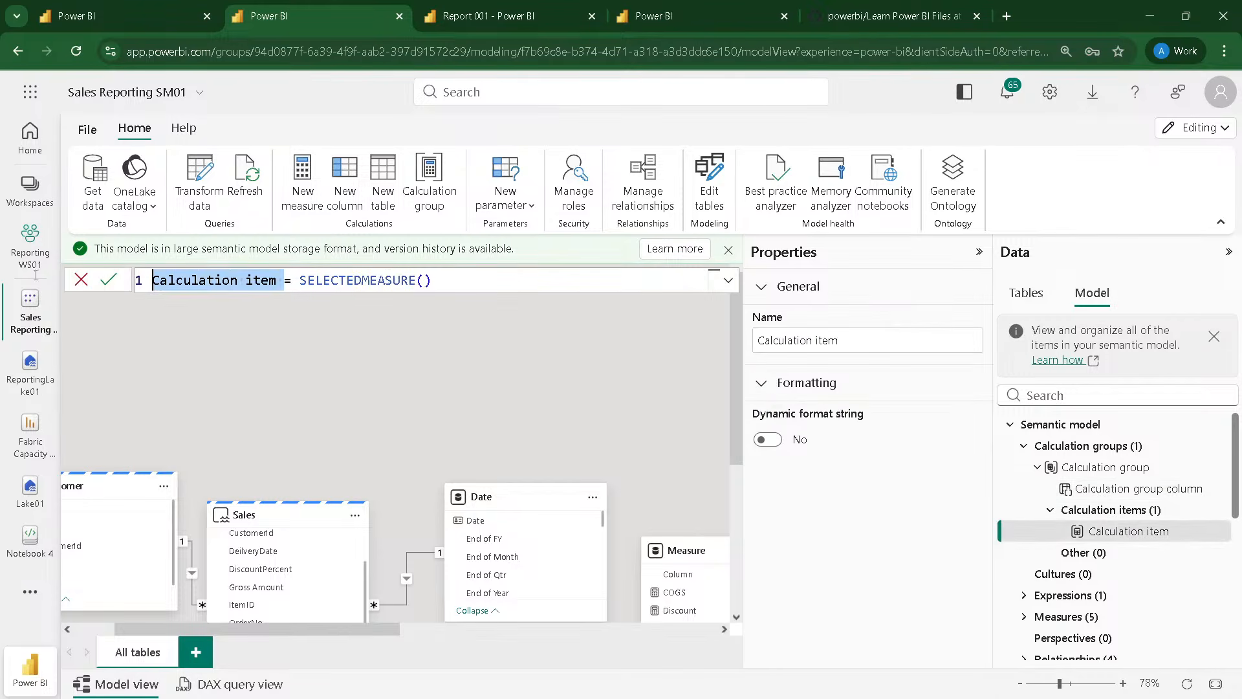
text(Gross)
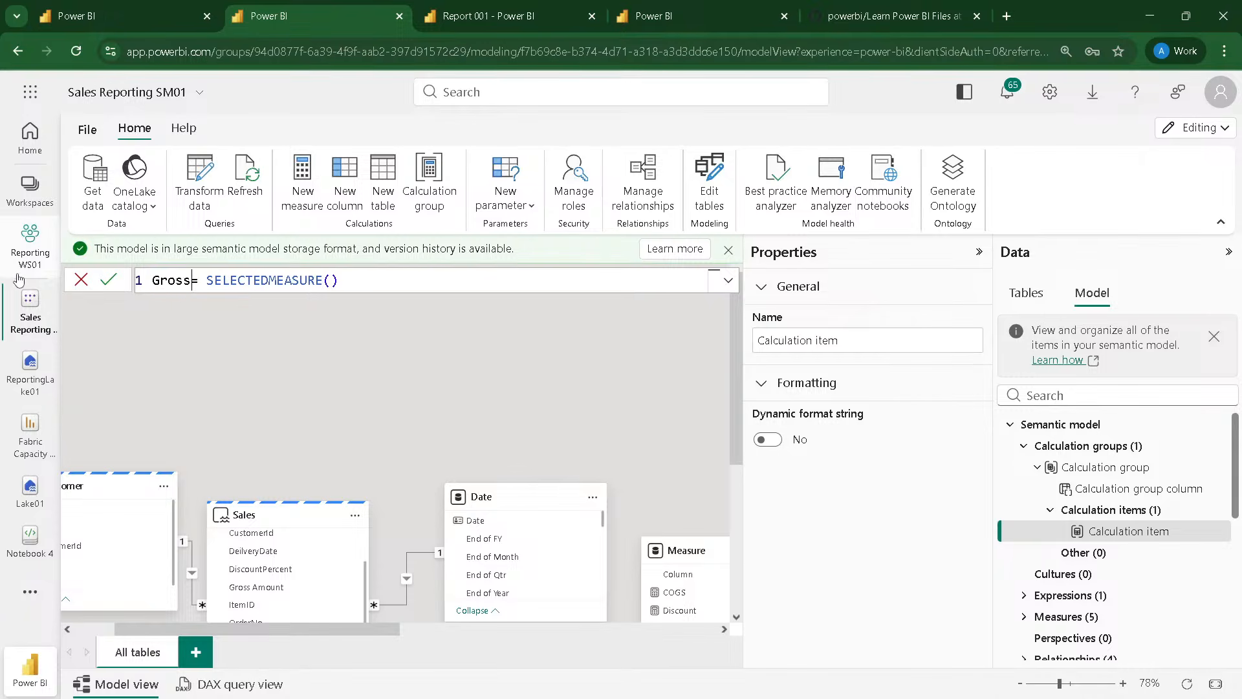
drag(205, 279, 435, 280)
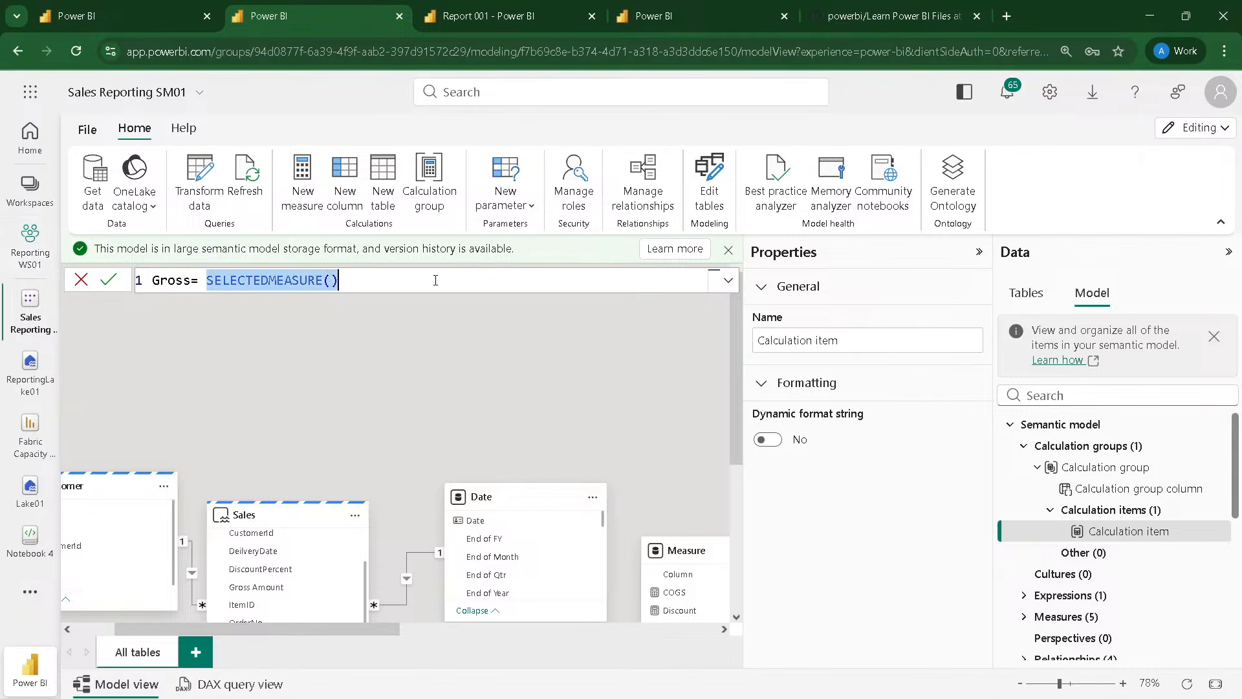
key(BackSpace)
text([Gr)
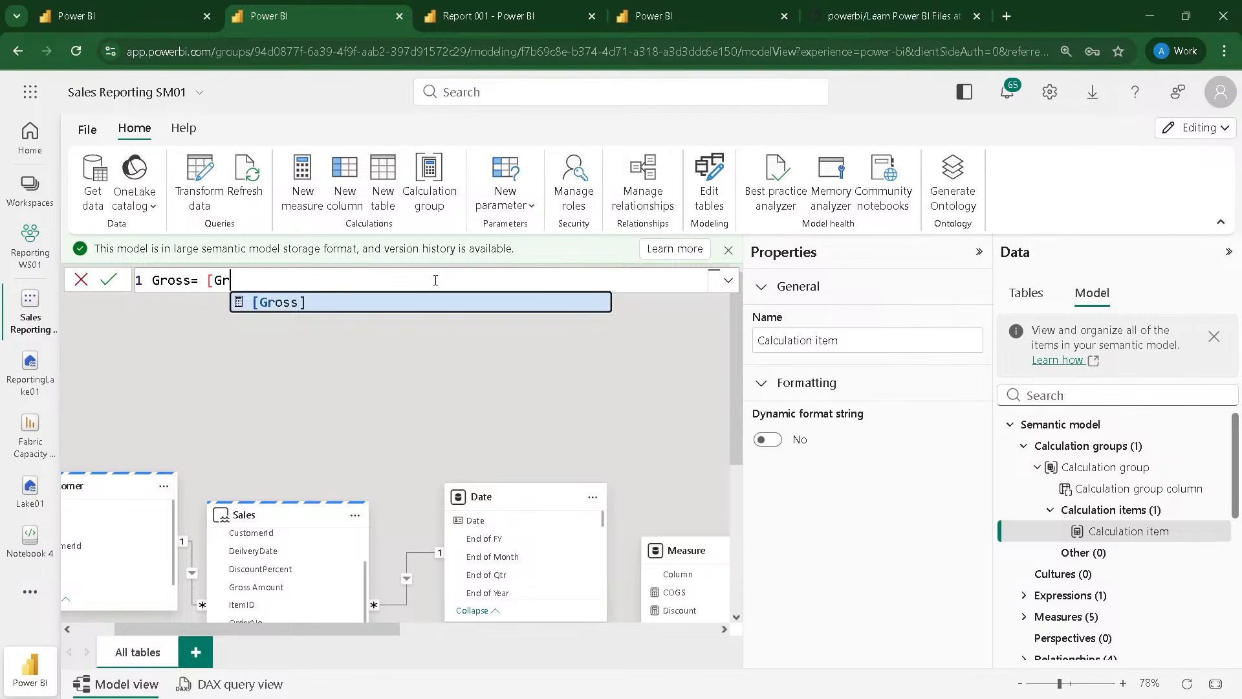
key(Tab)
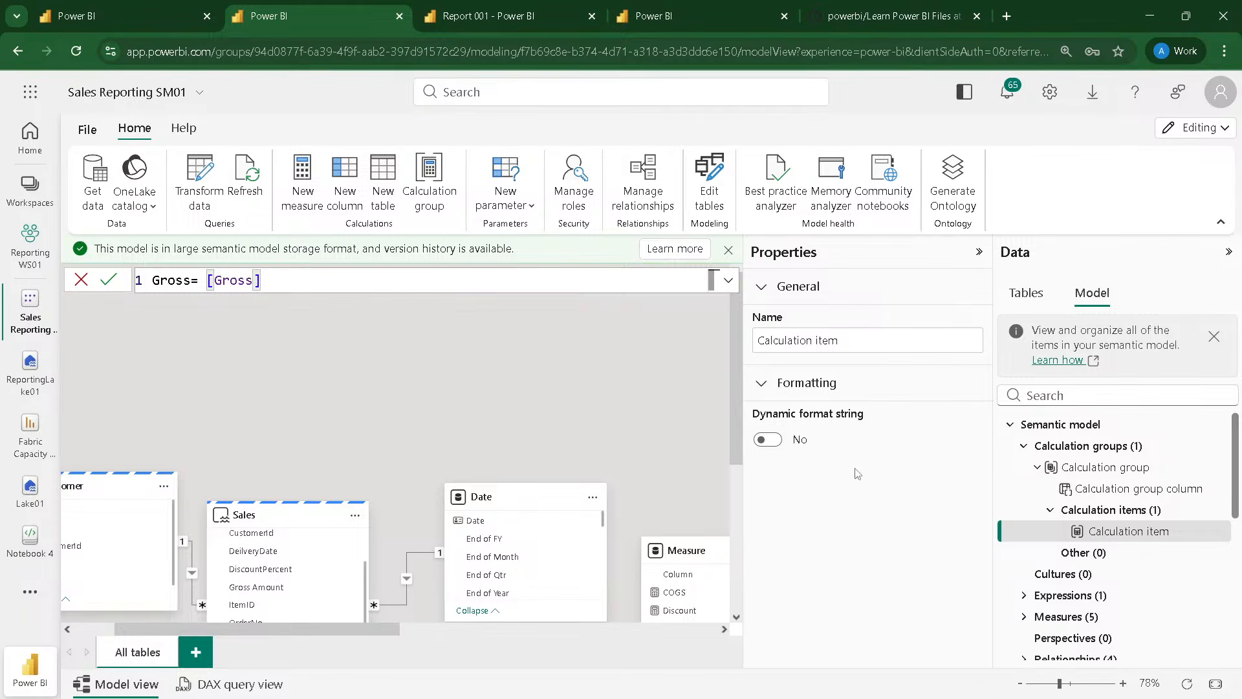
key(Return)
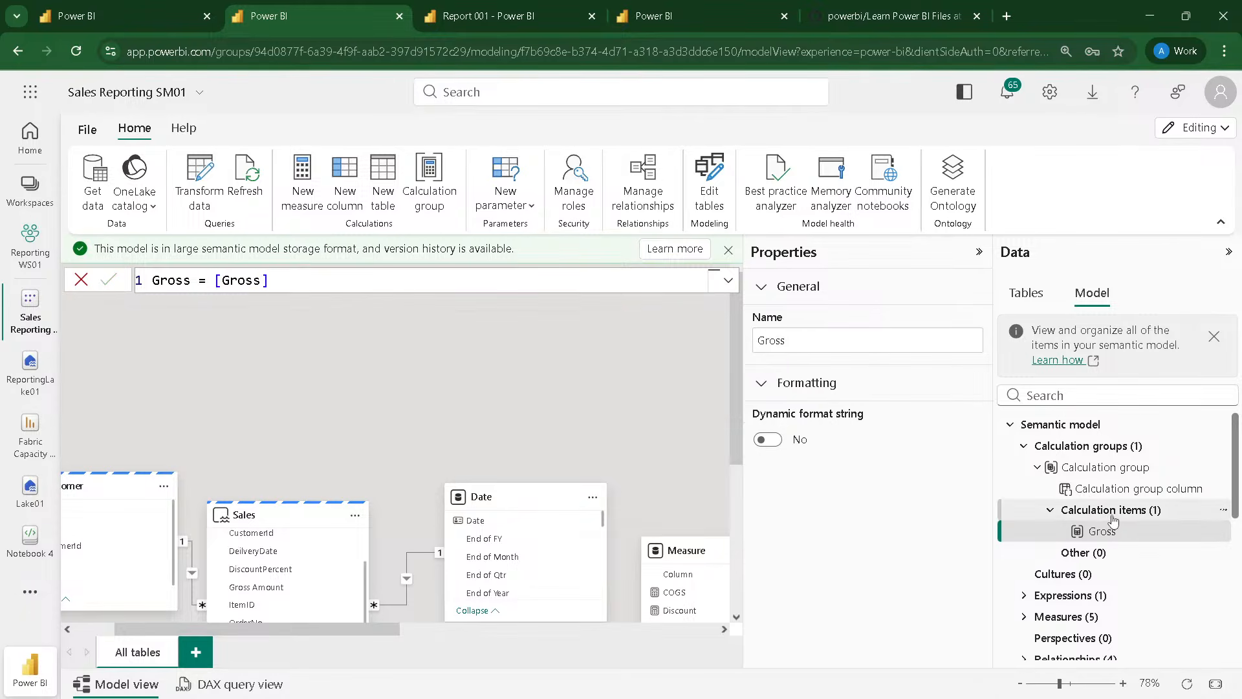
Step: Add a second calculation item to the group and name it Net in its formula
click(1105, 510)
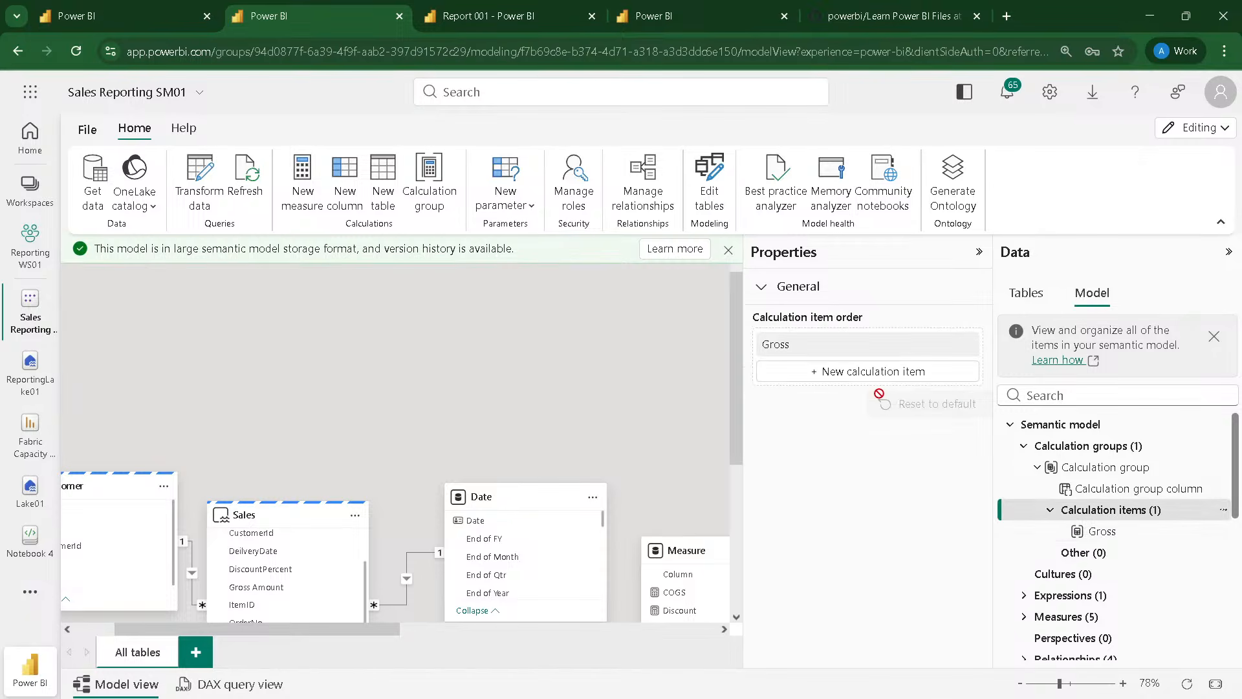
click(869, 374)
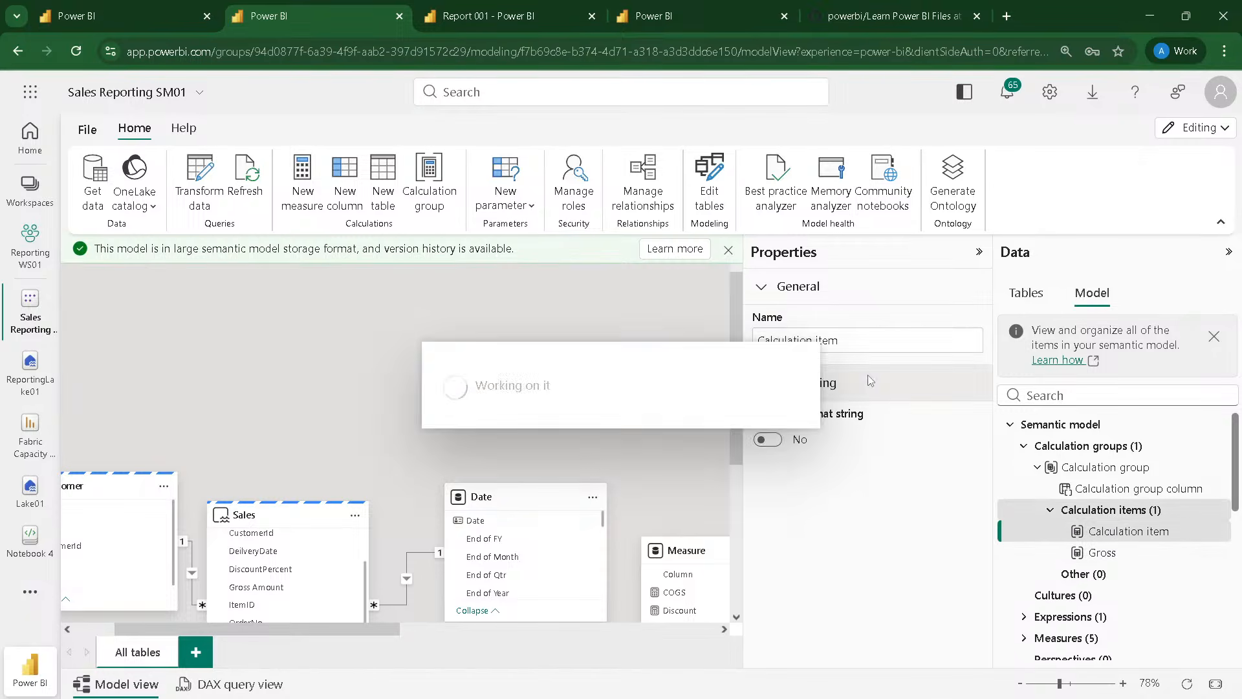
drag(277, 280, 153, 279)
text({net} = SELECTEDMEASURE()
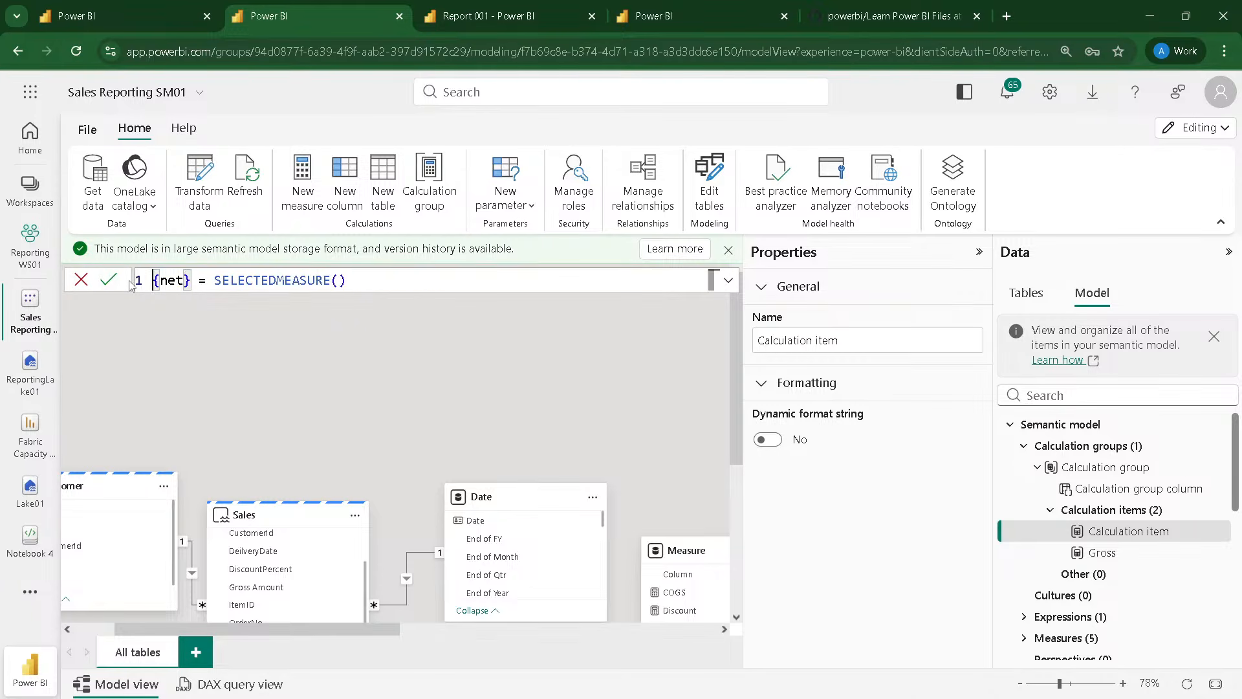
key(End)
key(Home)
key(Delete)
click(186, 280)
key(BackSpace)
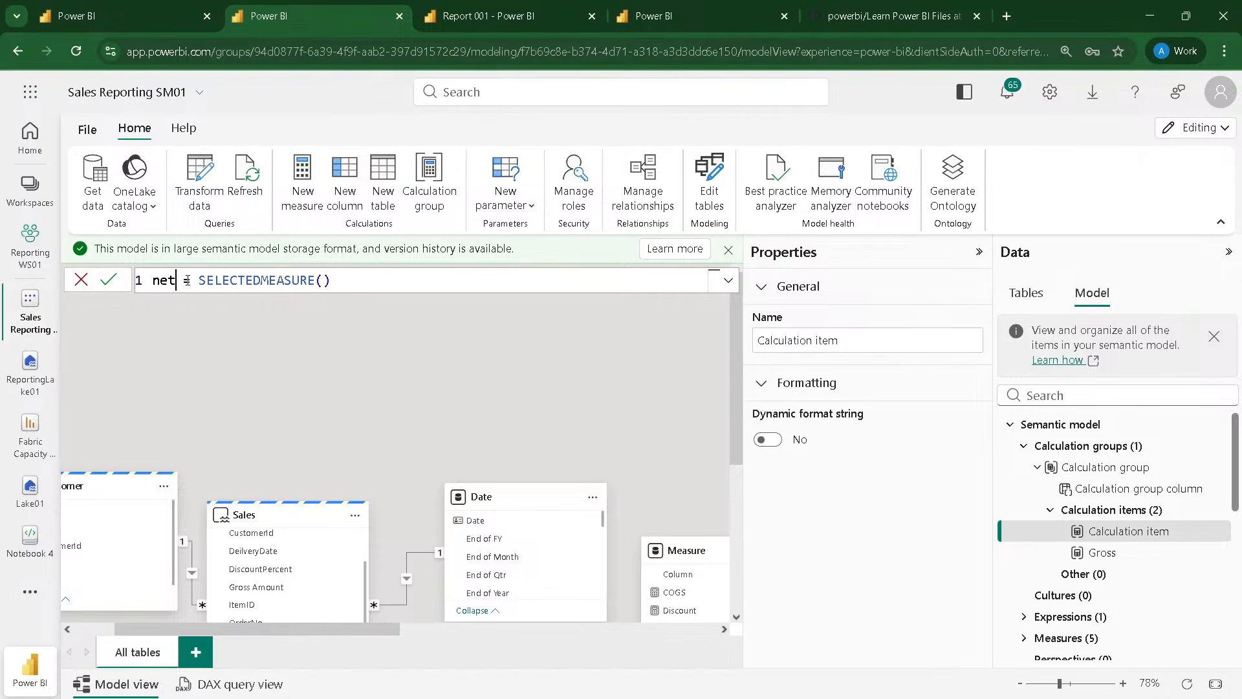
drag(168, 280, 153, 279)
click(154, 280)
text(N)
Step: Replace the Net item's SELECTEDMEASURE() expression with the [Net] measure and commit the formula
drag(199, 280, 365, 274)
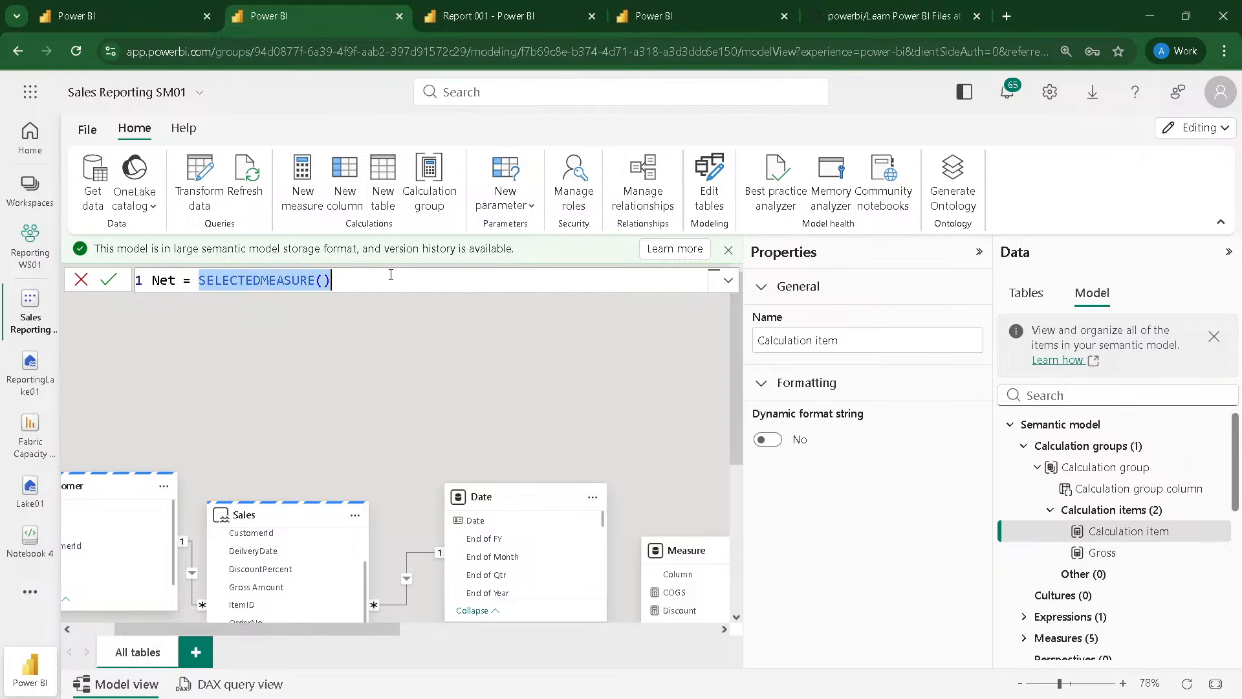
key(BackSpace)
text({n)
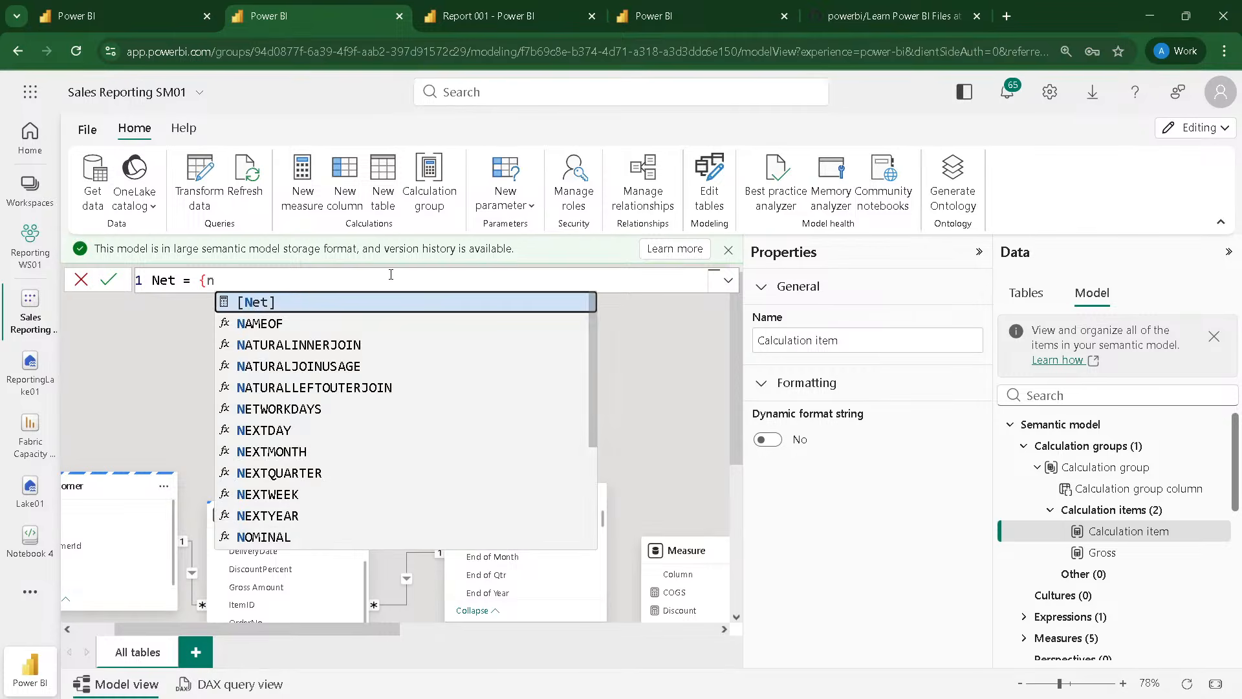
key(Escape)
text([)
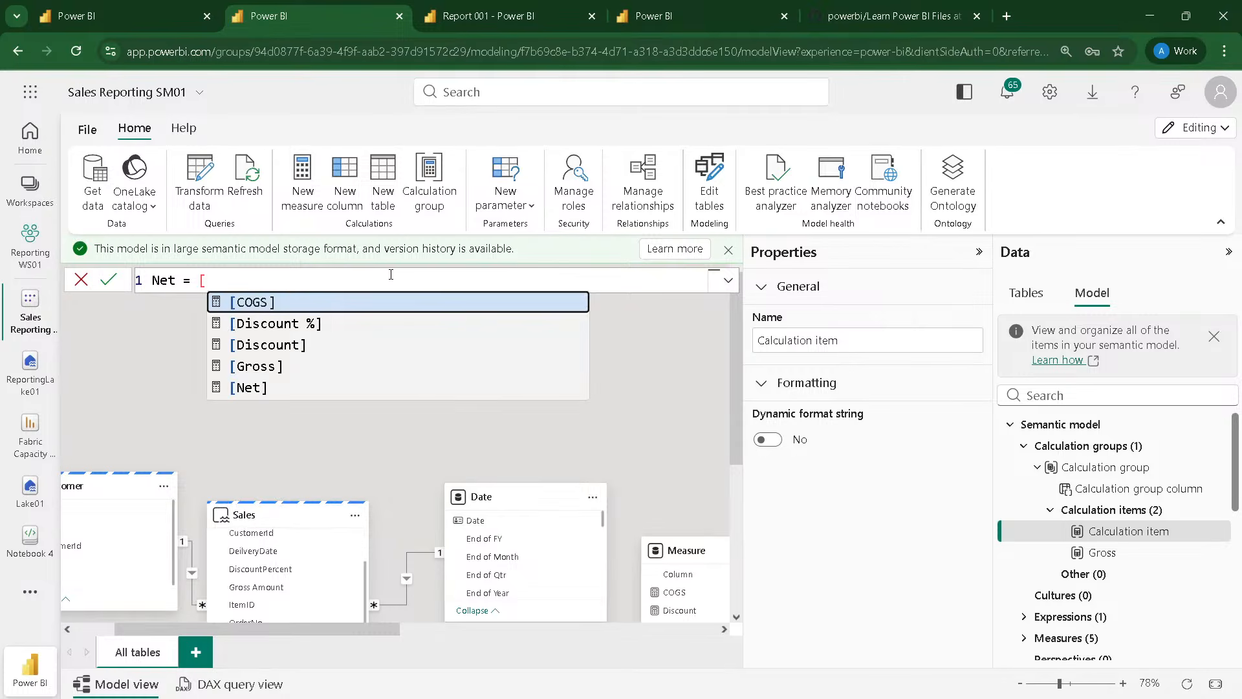
key(Down)
key(Down)
key(Down)
key(Down)
key(Tab)
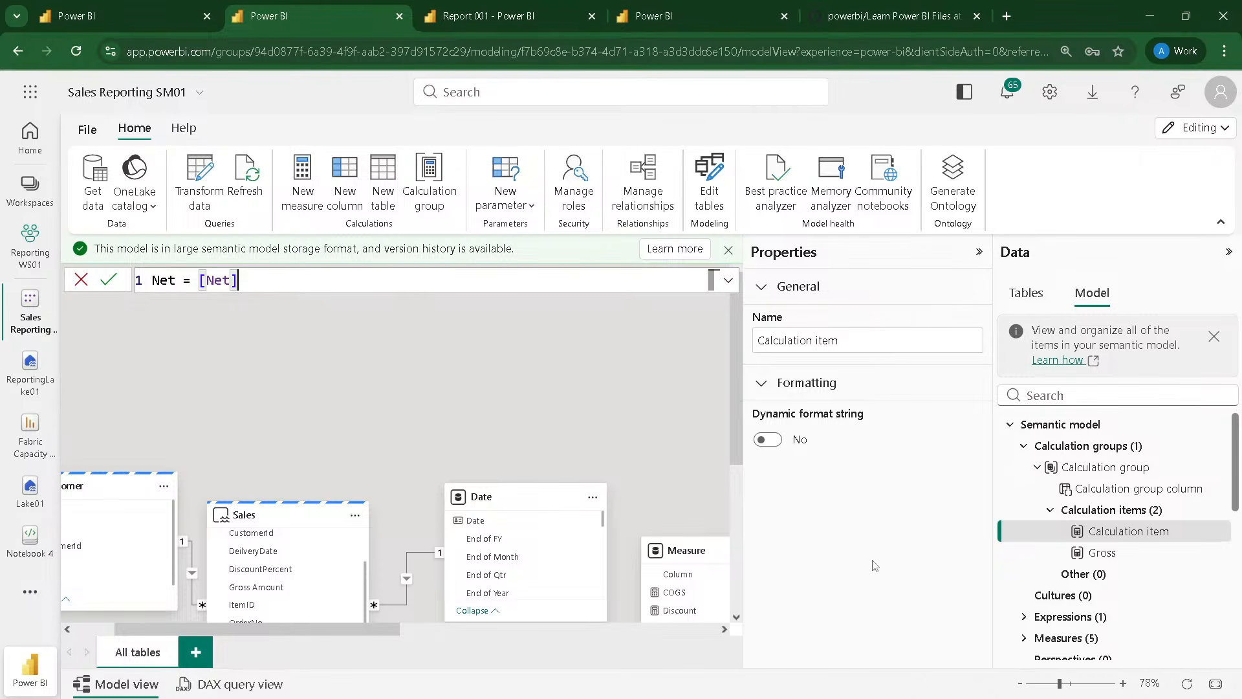
key(Return)
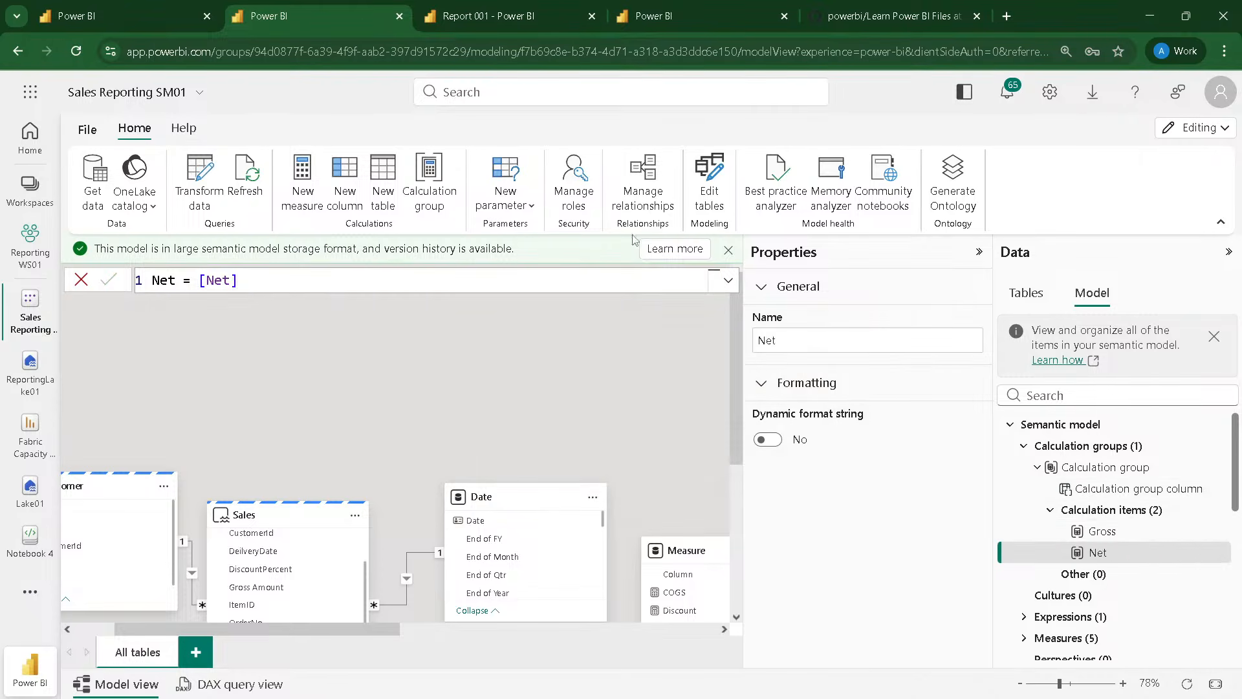
Step: Add a third calculation item to the group and name it Discount % in its formula
click(1092, 511)
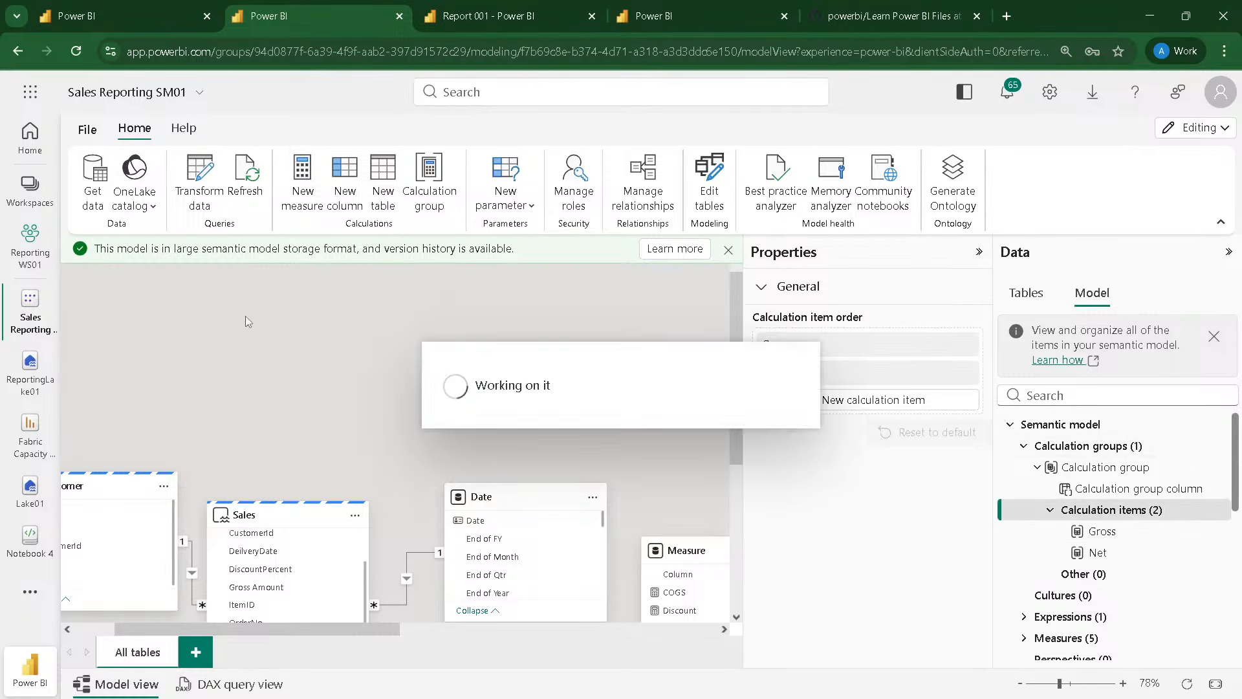
click(260, 280)
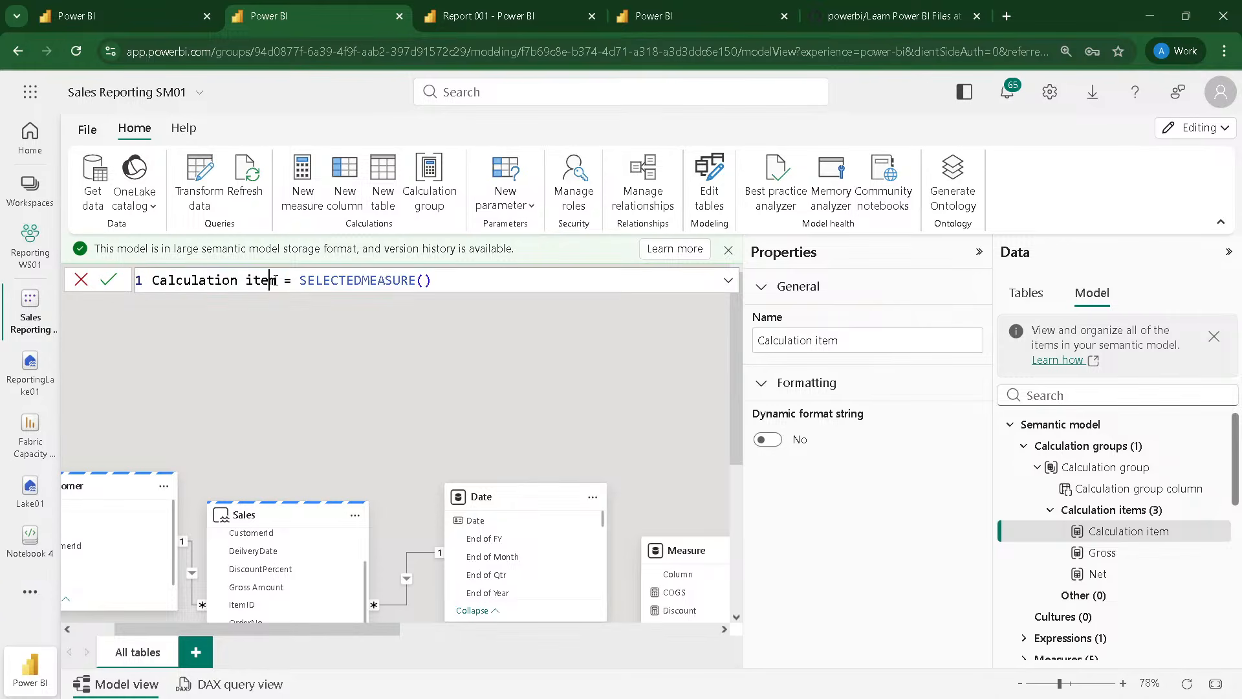
drag(261, 280, 111, 282)
text(Discou)
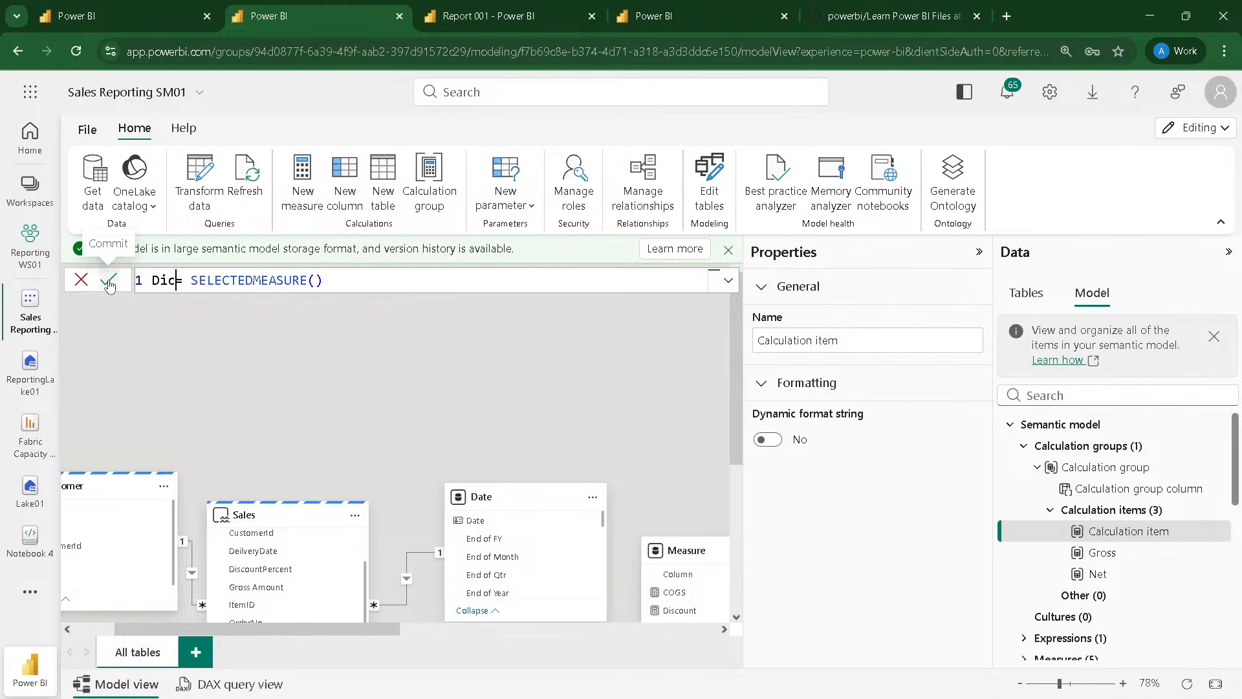
text(nt )
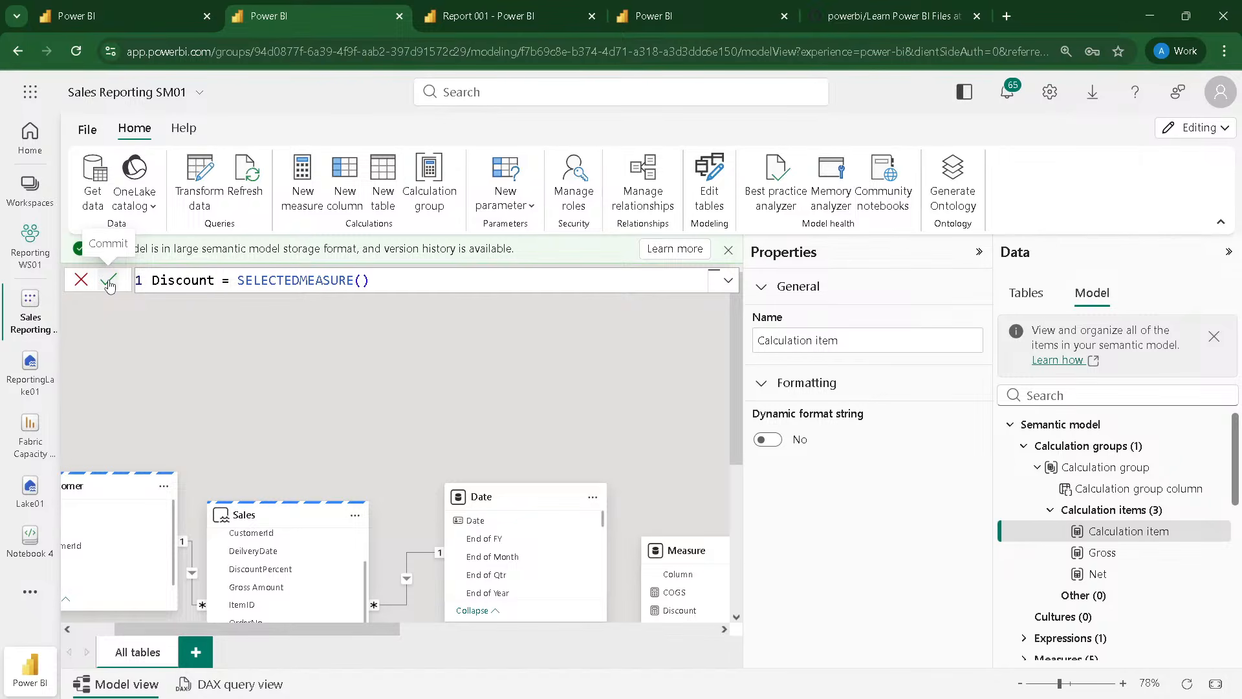
text(%)
Step: Set the Discount % item's expression to the [Discount %] measure and turn on its dynamic format string
key(Right)
key(Right)
key(shift+Right)
key(shift+Right)
key(shift+Right)
key(shift+Right)
key(shift+Right)
key(shift+Right)
key(shift+Right)
key(shift+Right)
key(shift+Right)
key(shift+Right)
key(shift+Right)
key(shift+Right)
key(shift+Right)
key(shift+Right)
key(shift+Right)
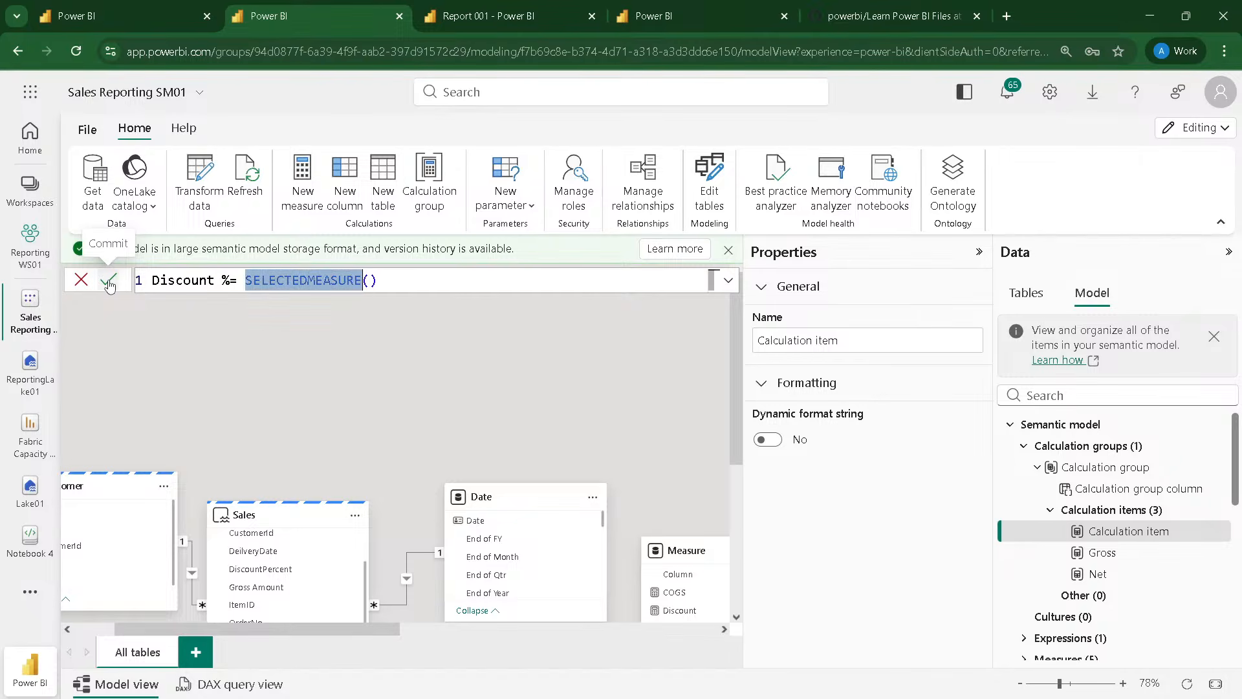
text(Dic)
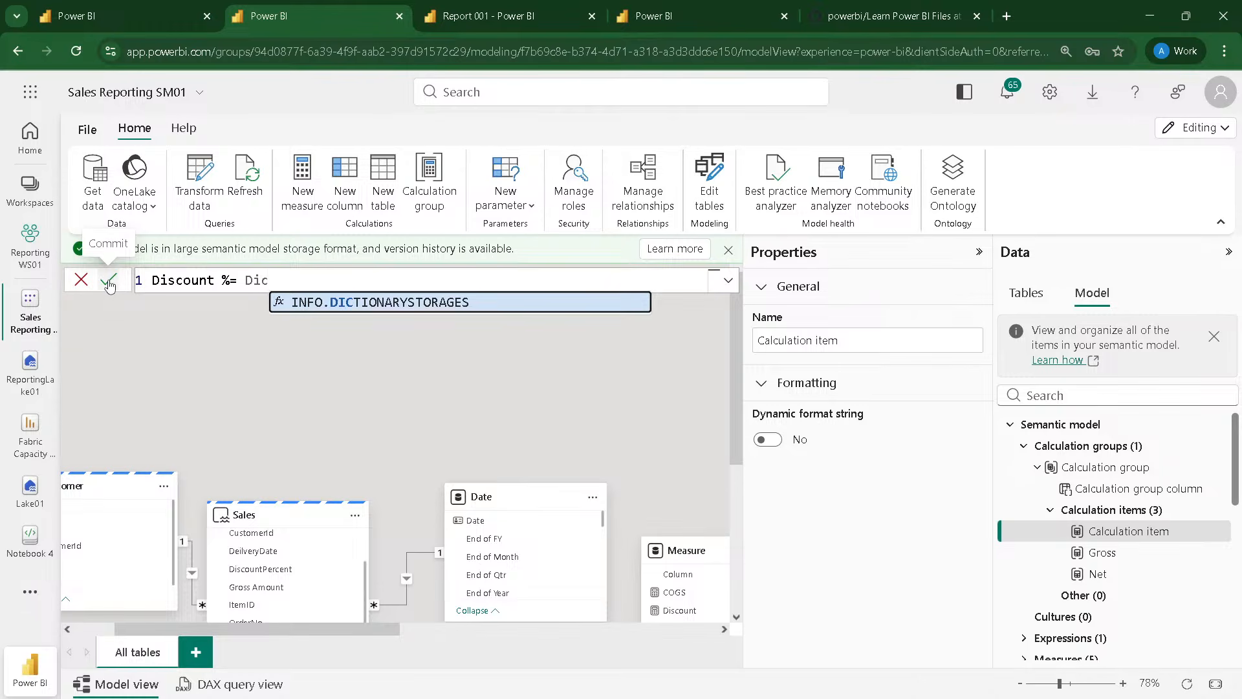
key(BackSpace)
key(Tab)
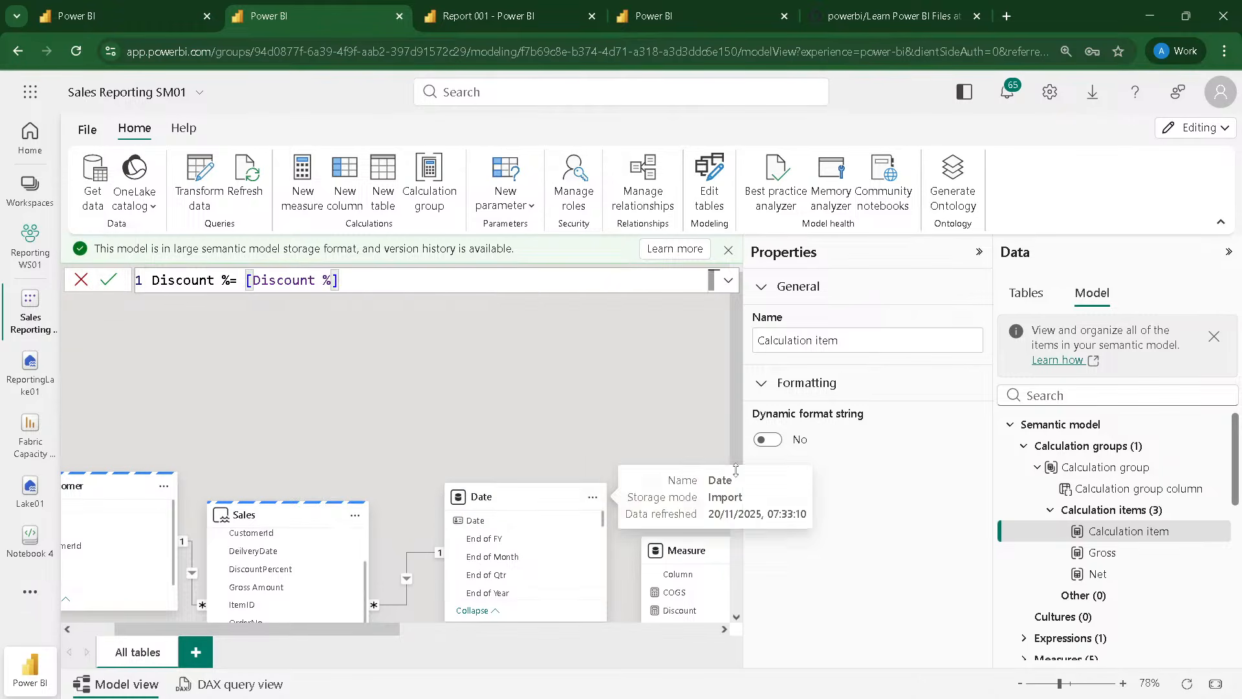
click(773, 445)
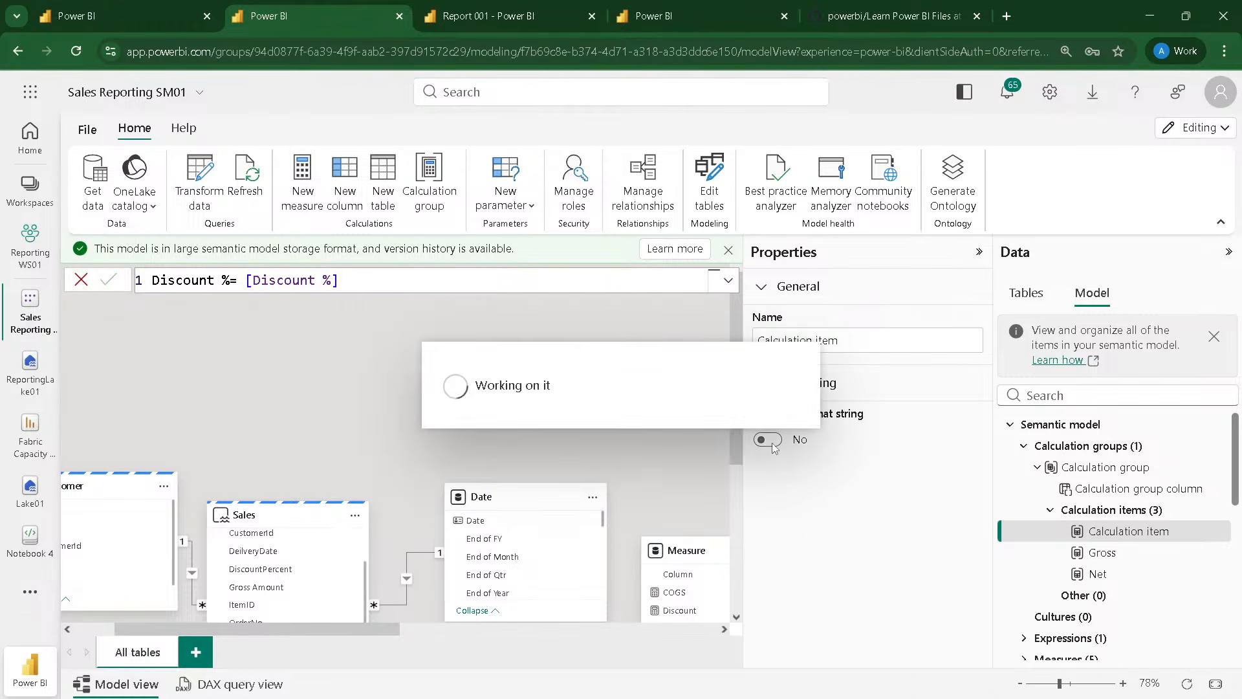
click(769, 440)
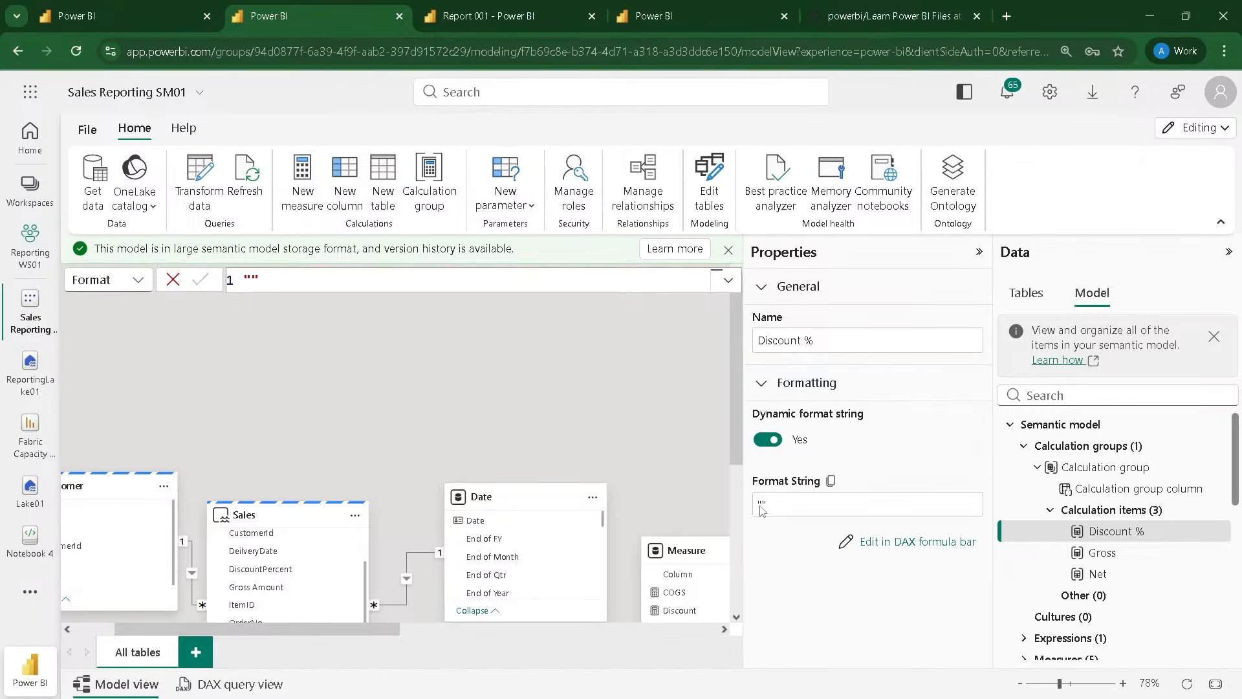
Step: Set the Discount % item's dynamic format string to "#0.0%" in its DAX formula
click(762, 506)
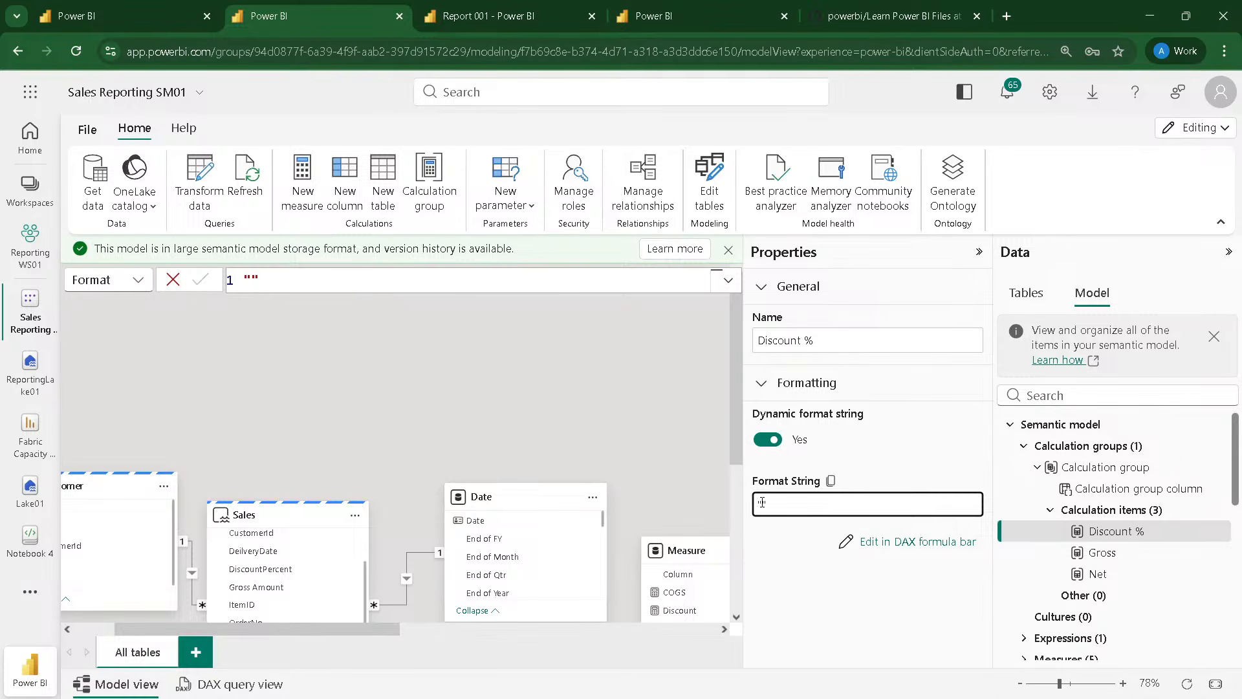
click(870, 544)
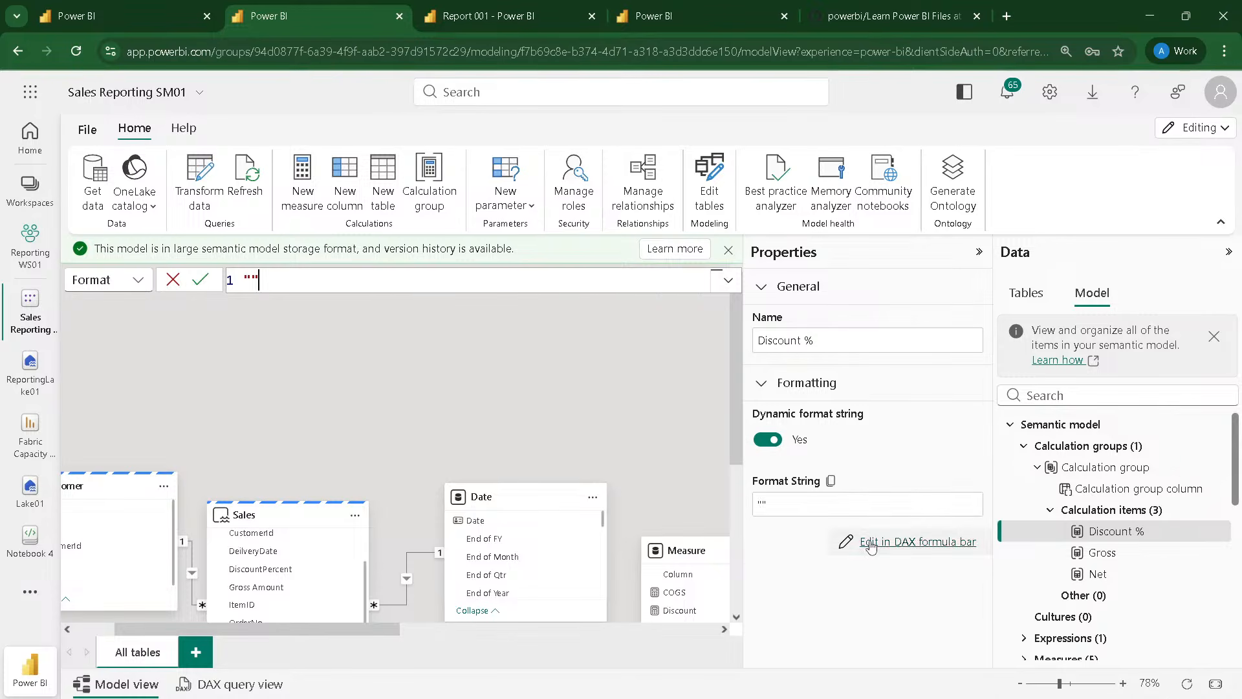
click(247, 280)
text(0.0)
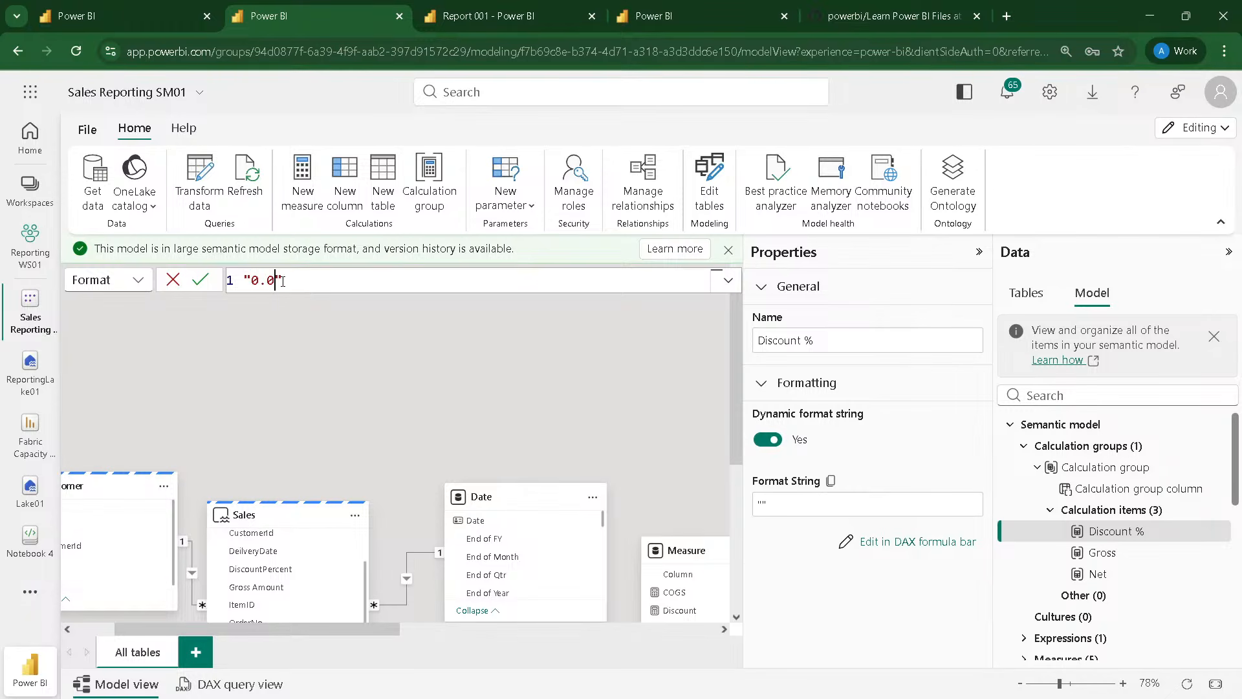
text(%)
key(Left)
key(Left)
key(Left)
key(Left)
text(#)
click(336, 330)
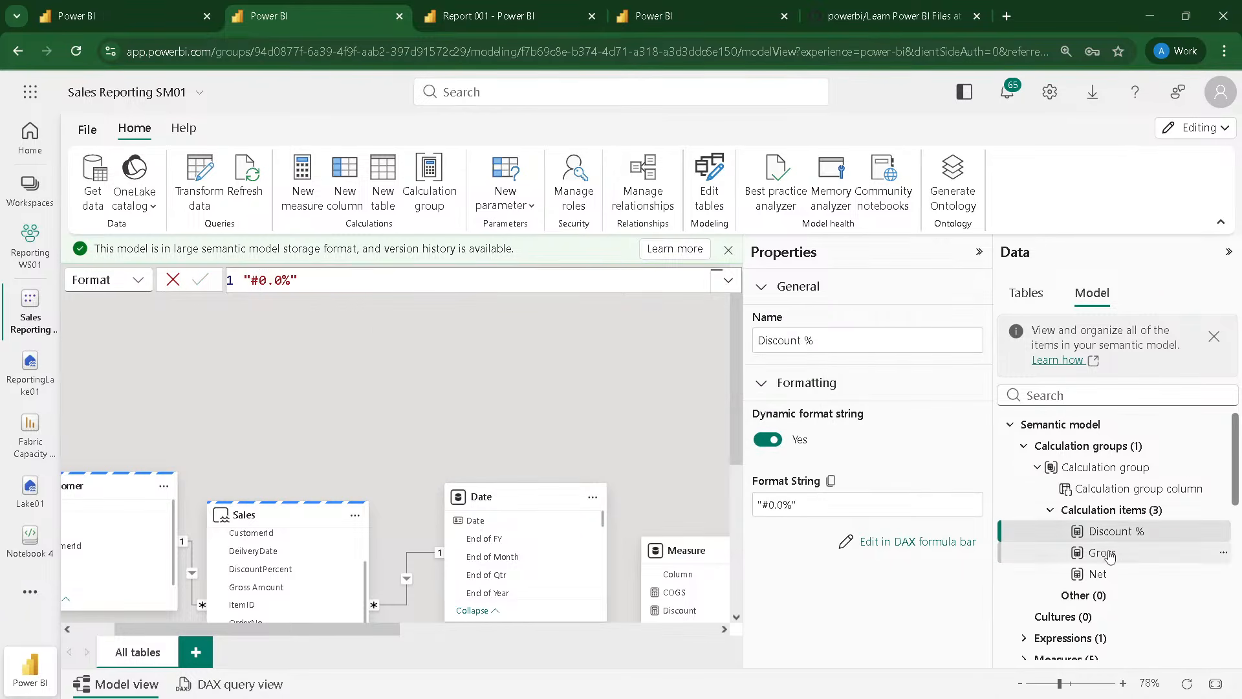
Step: Check the formulas of the Gross and Net items and rename their calculation group as Measure Set
click(1109, 554)
click(1106, 575)
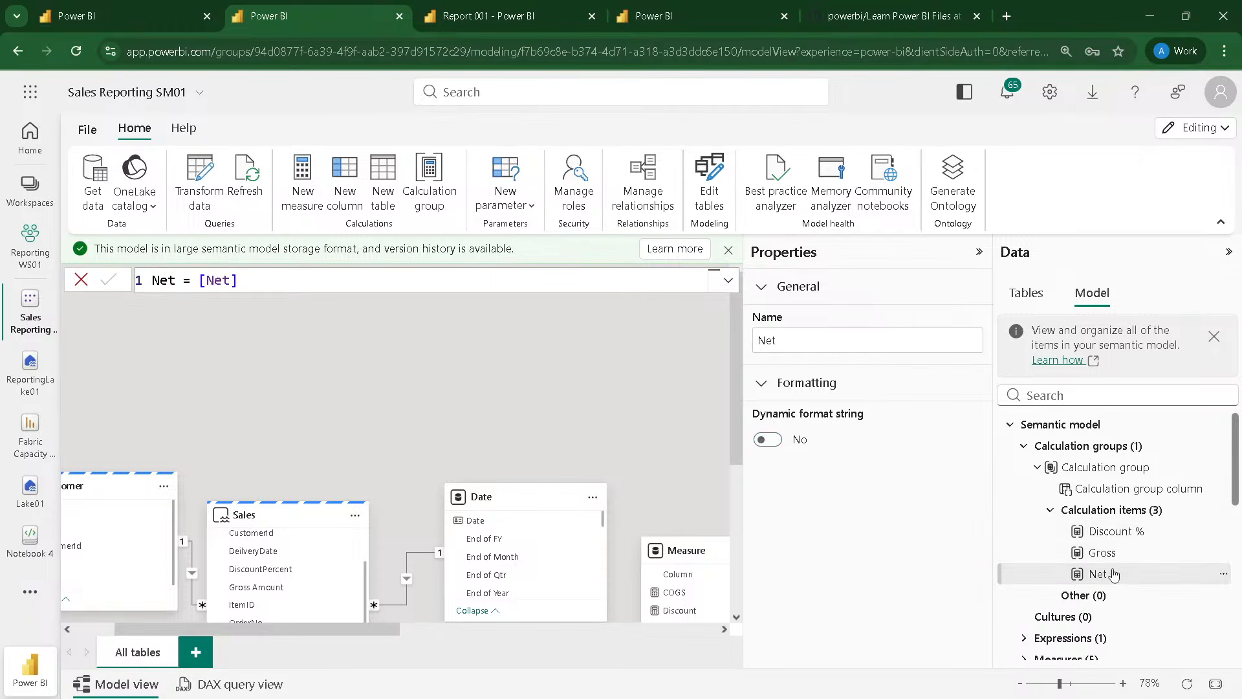
click(1099, 470)
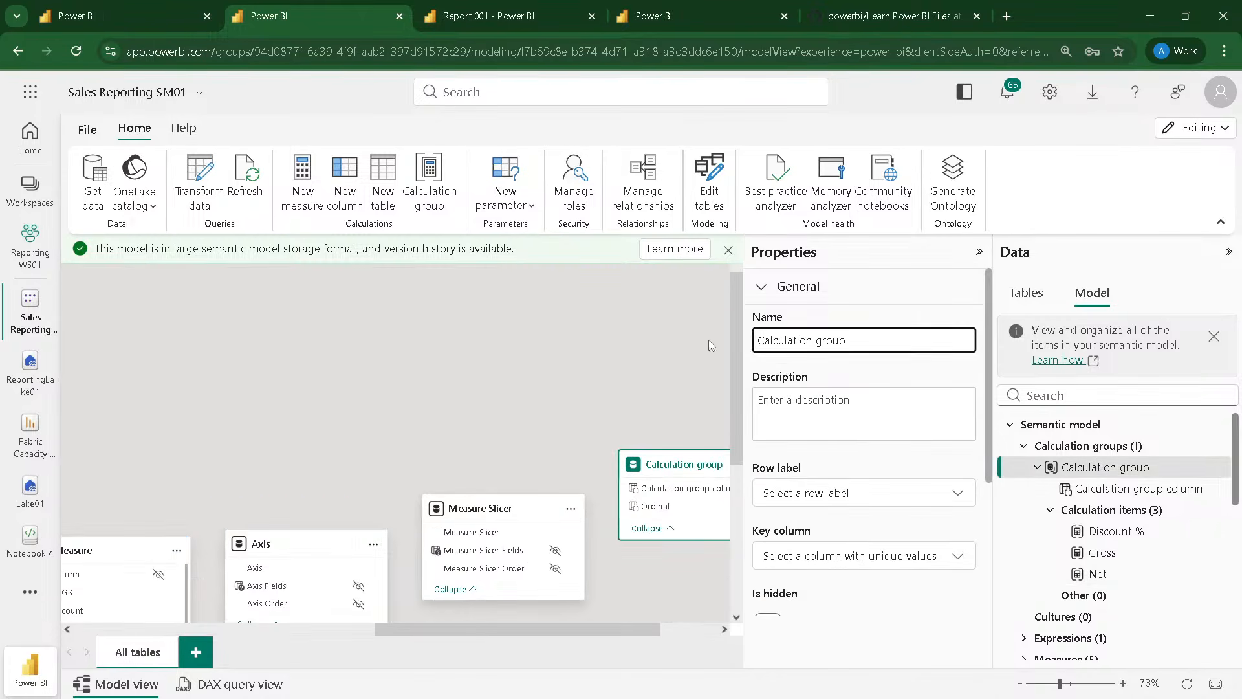
triple_click(783, 350)
text(Measure)
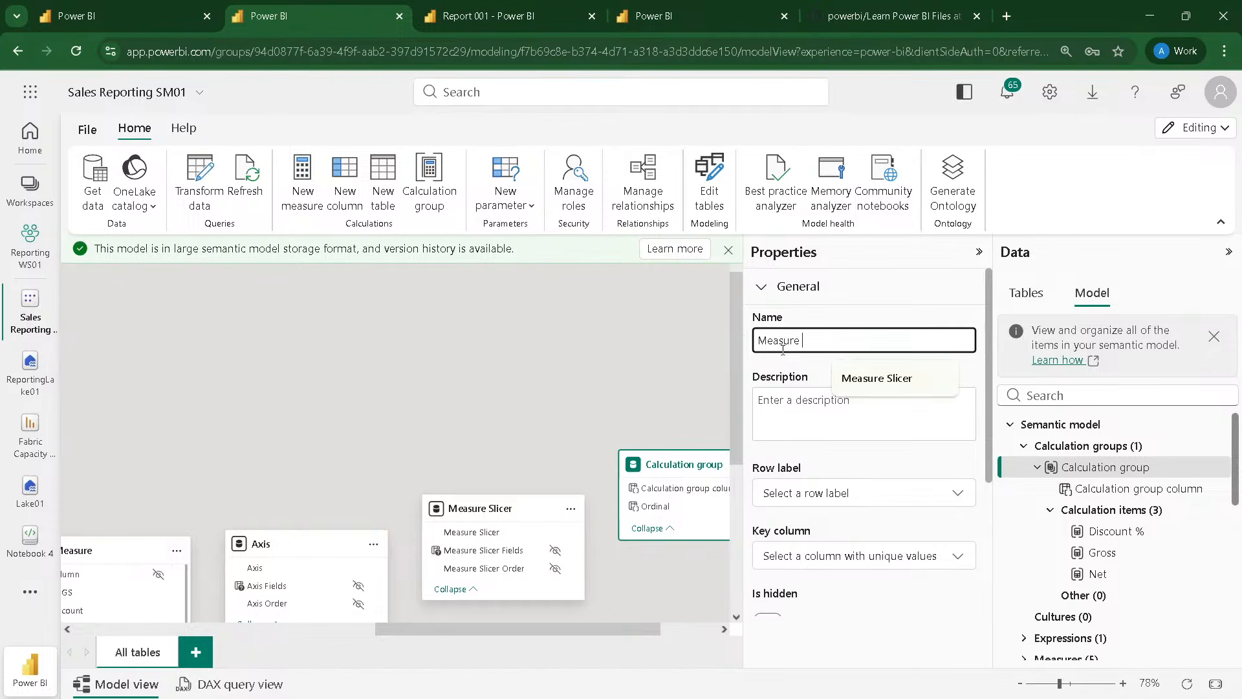
text( Set)
key(Return)
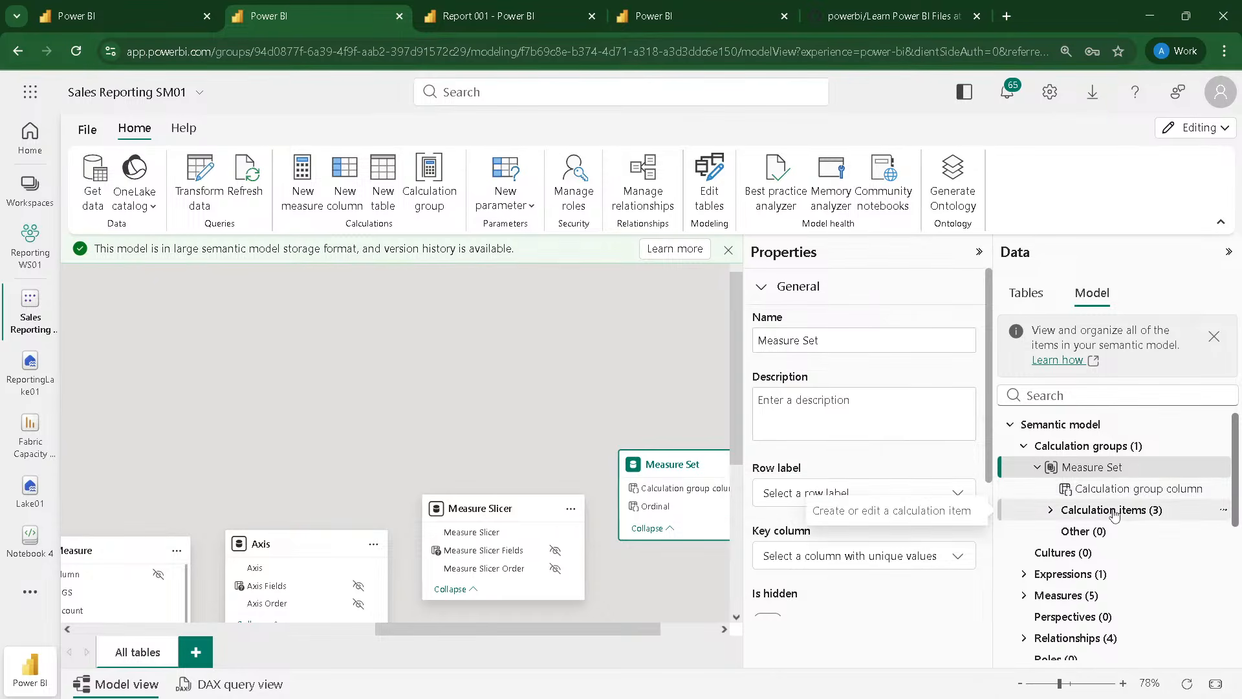
Step: Add a second calculation group to the model, then review Measure Set's item order and the groups' precedence
click(1111, 446)
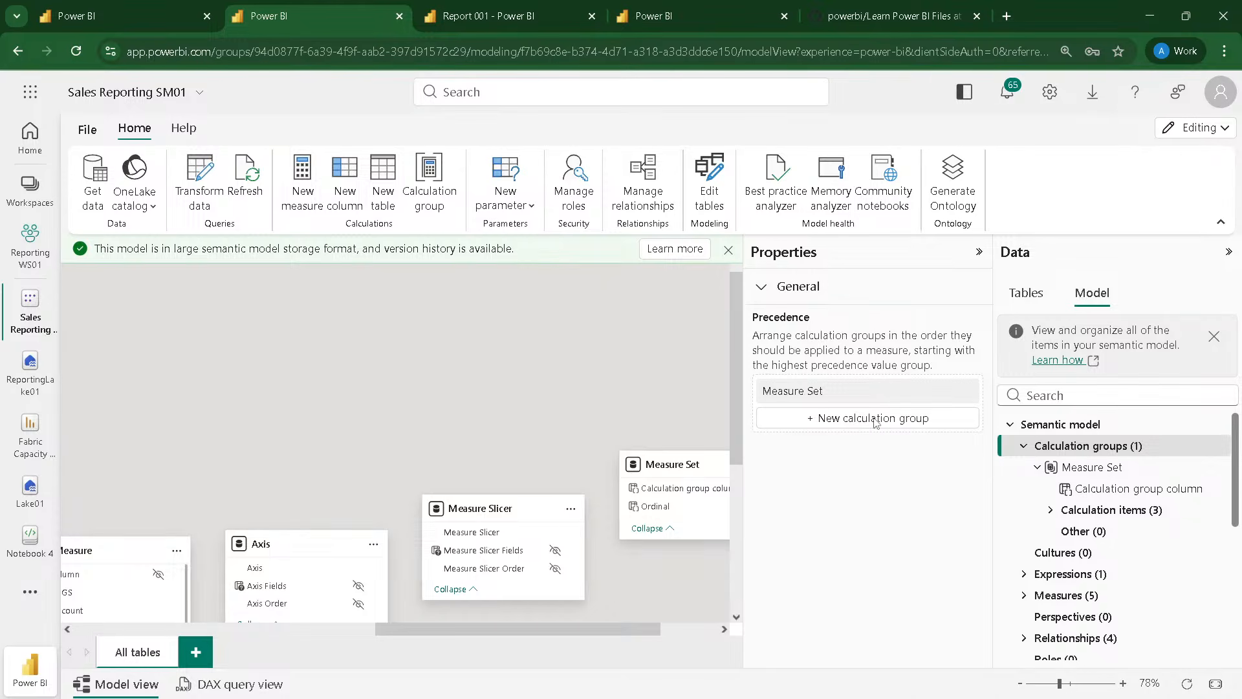
click(777, 422)
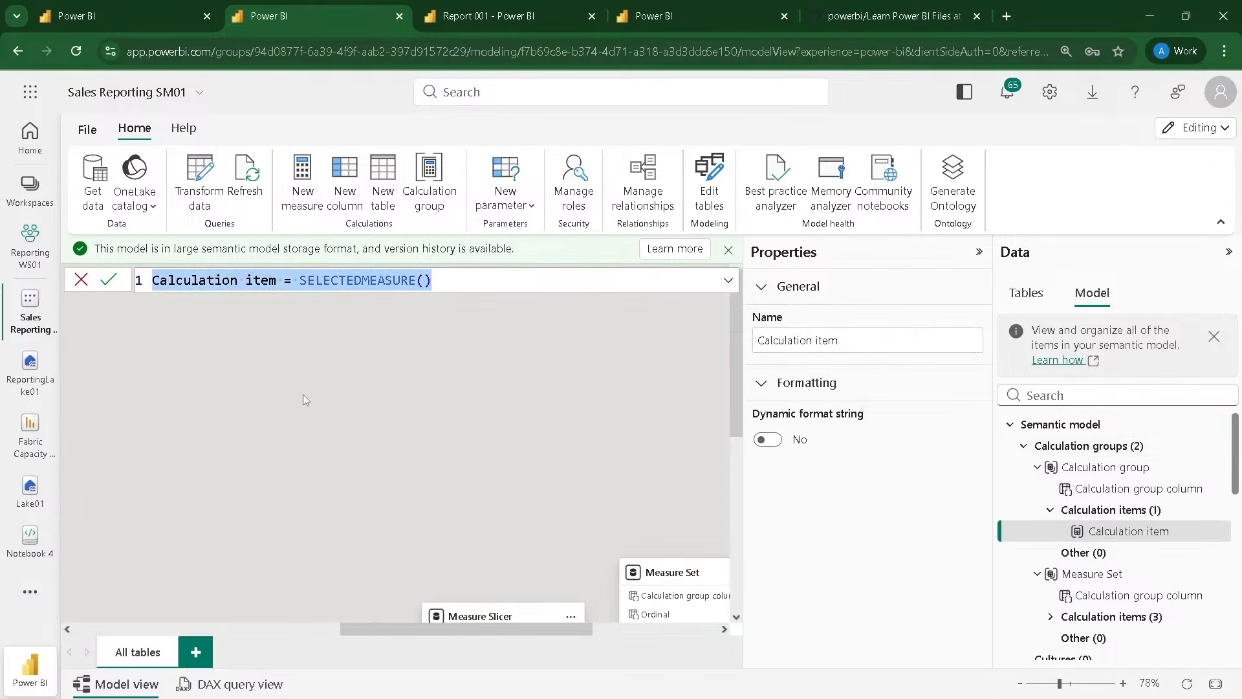
click(267, 299)
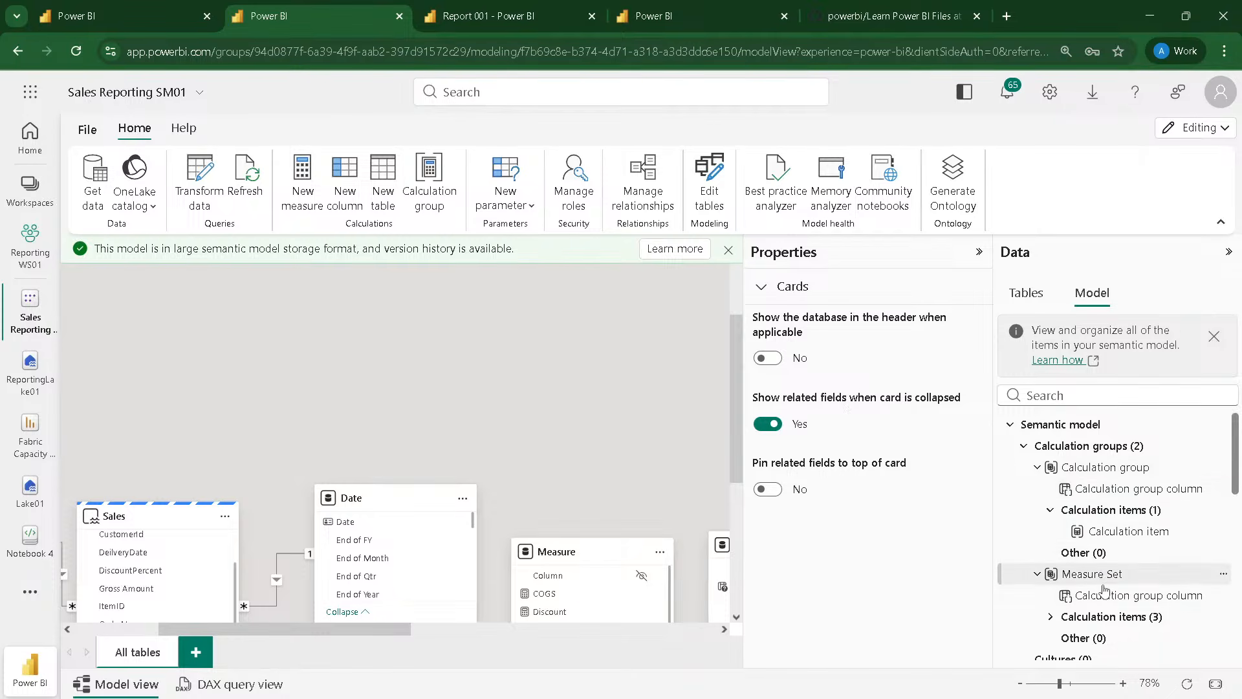
scroll(1113, 575, down, 2)
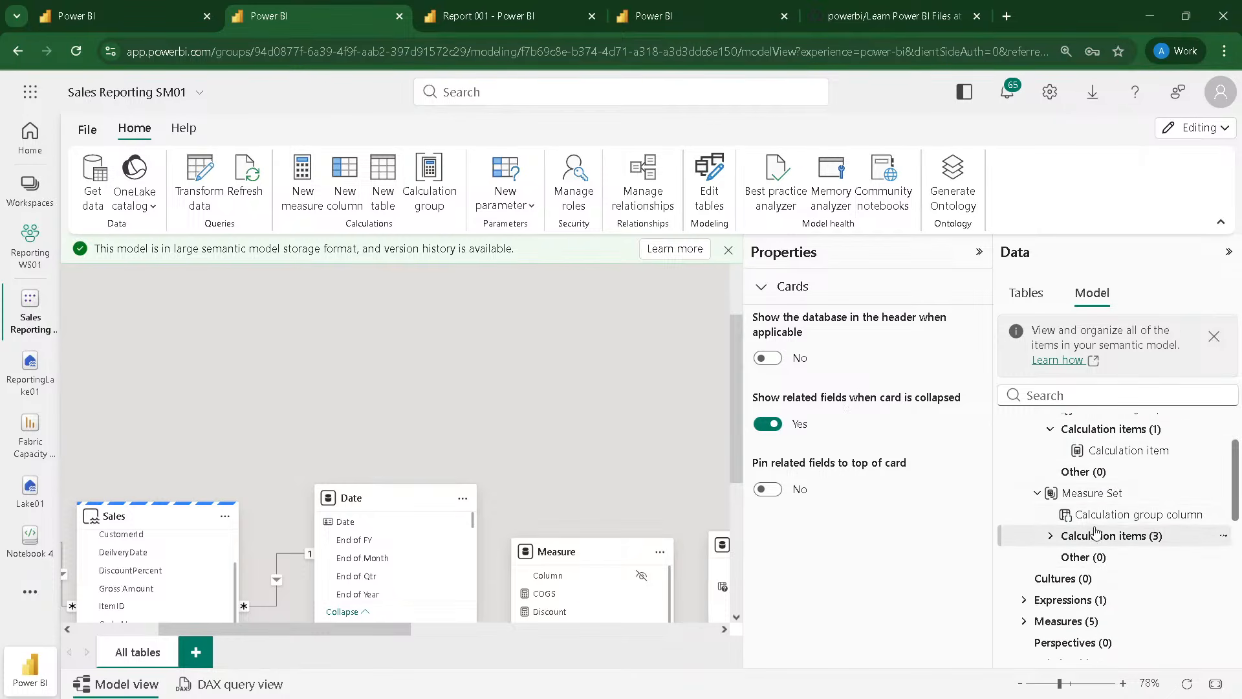
click(1114, 537)
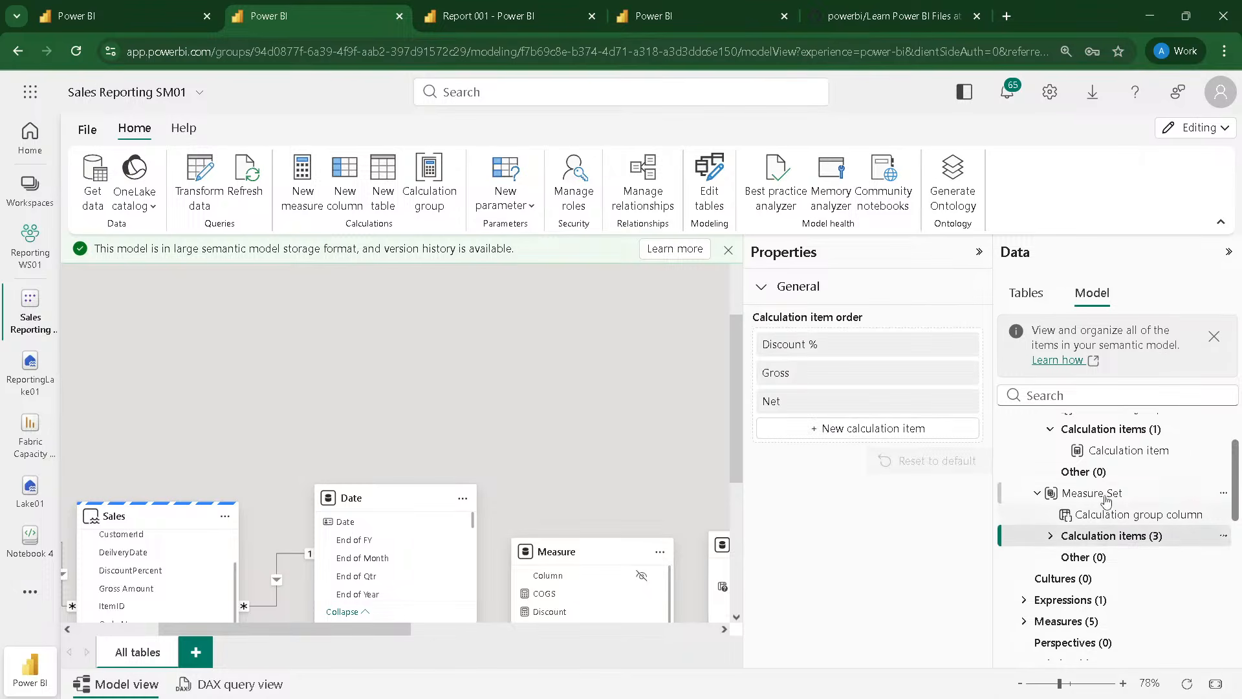
scroll(1109, 511, up, 2)
click(1092, 448)
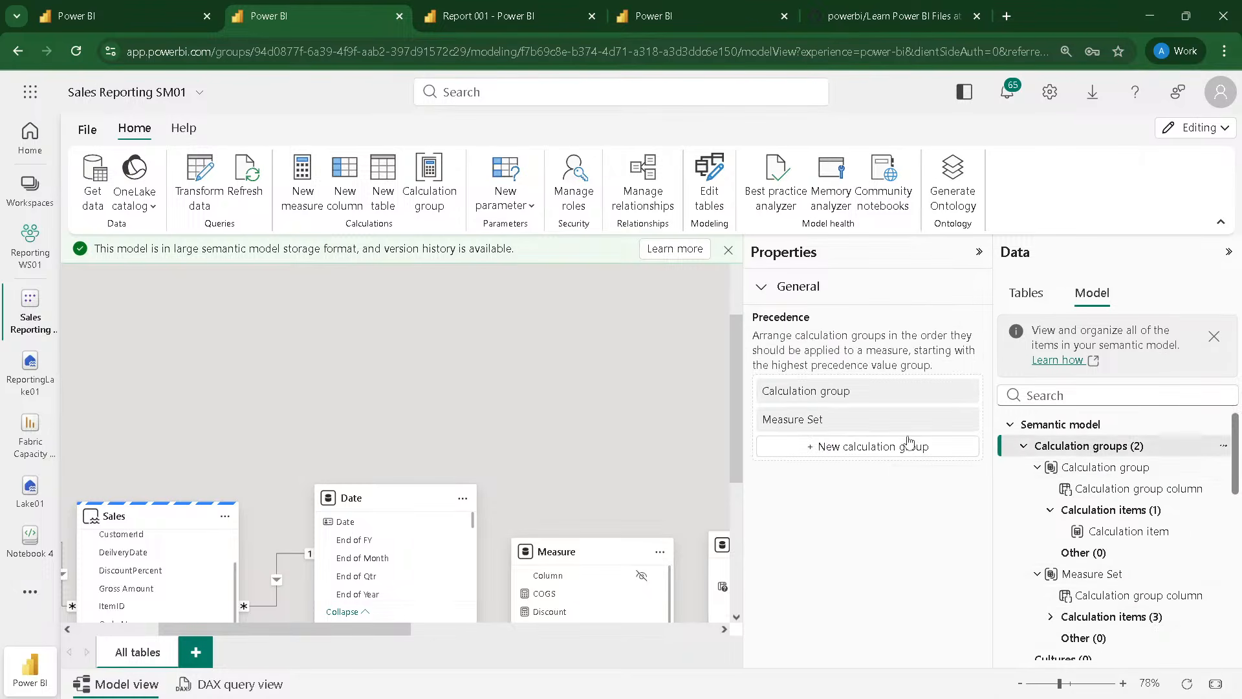
Step: Rename the new calculation group as TI
click(1090, 469)
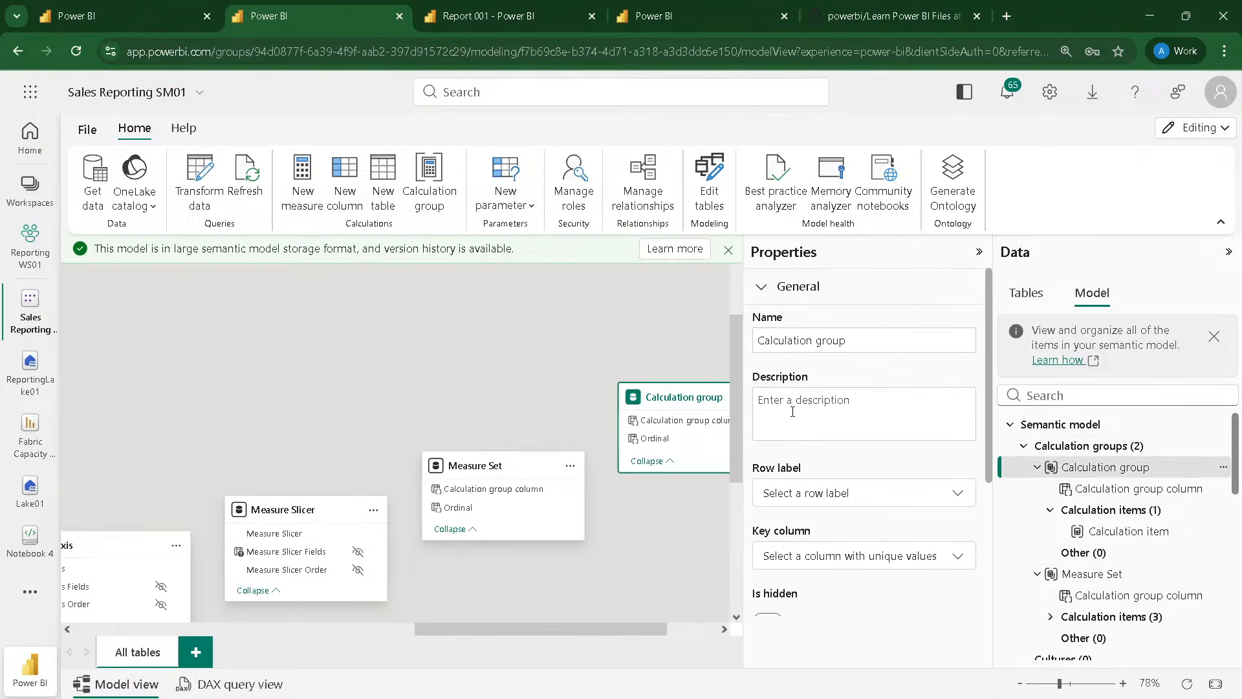
click(843, 340)
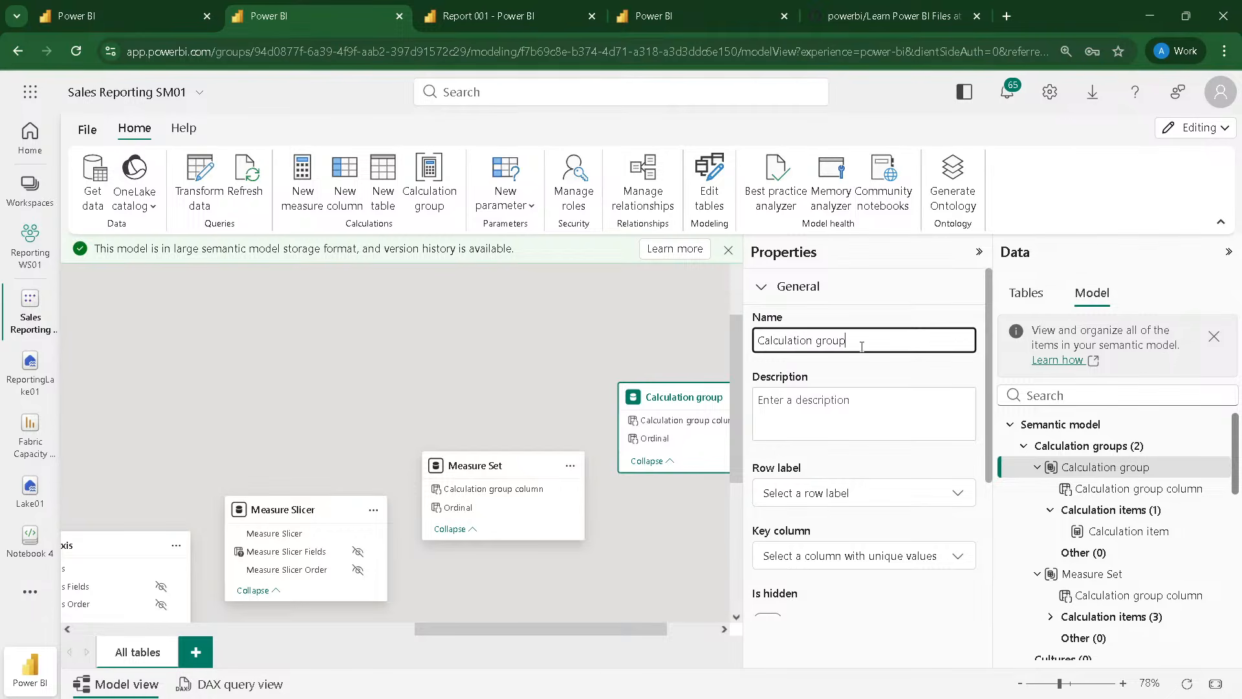
triple_click(798, 332)
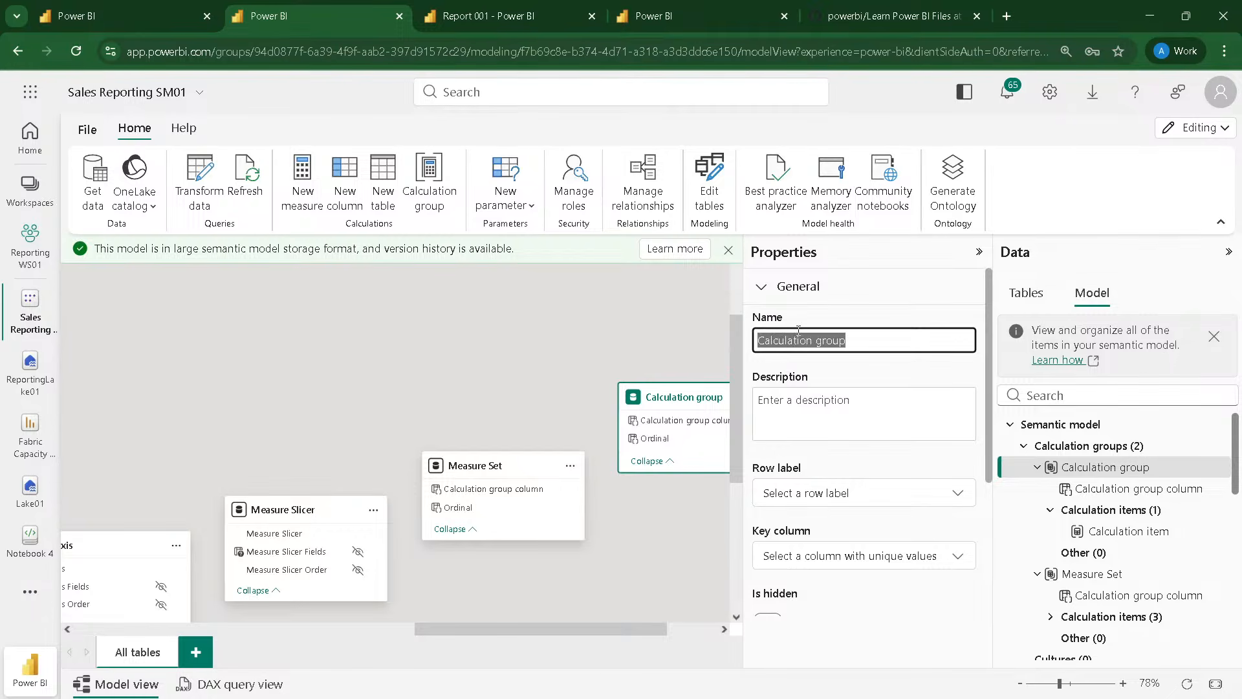
text(Ti])
key(Return)
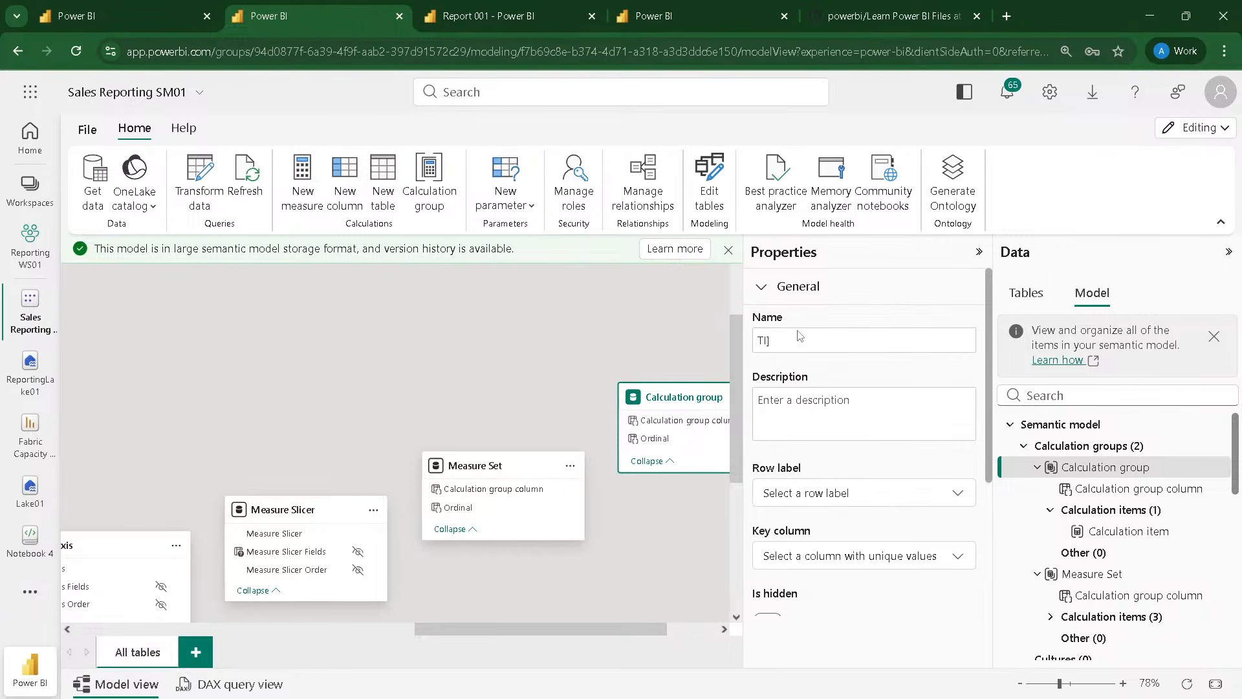
click(806, 338)
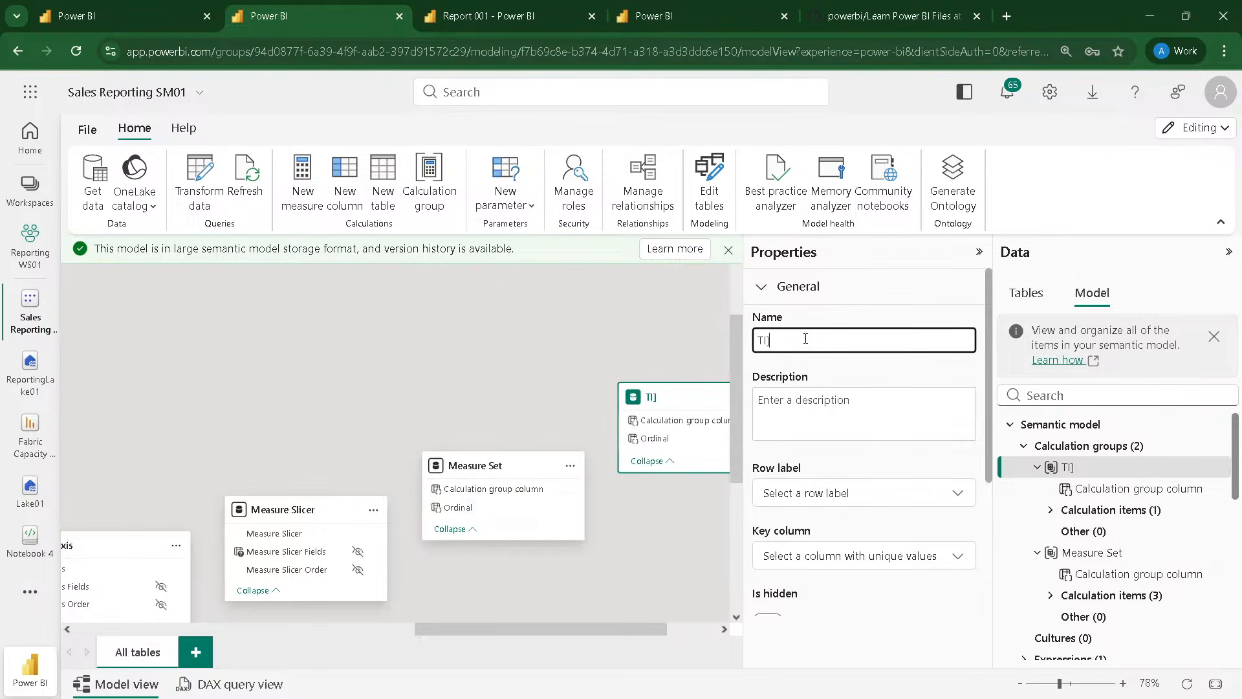
key(Return)
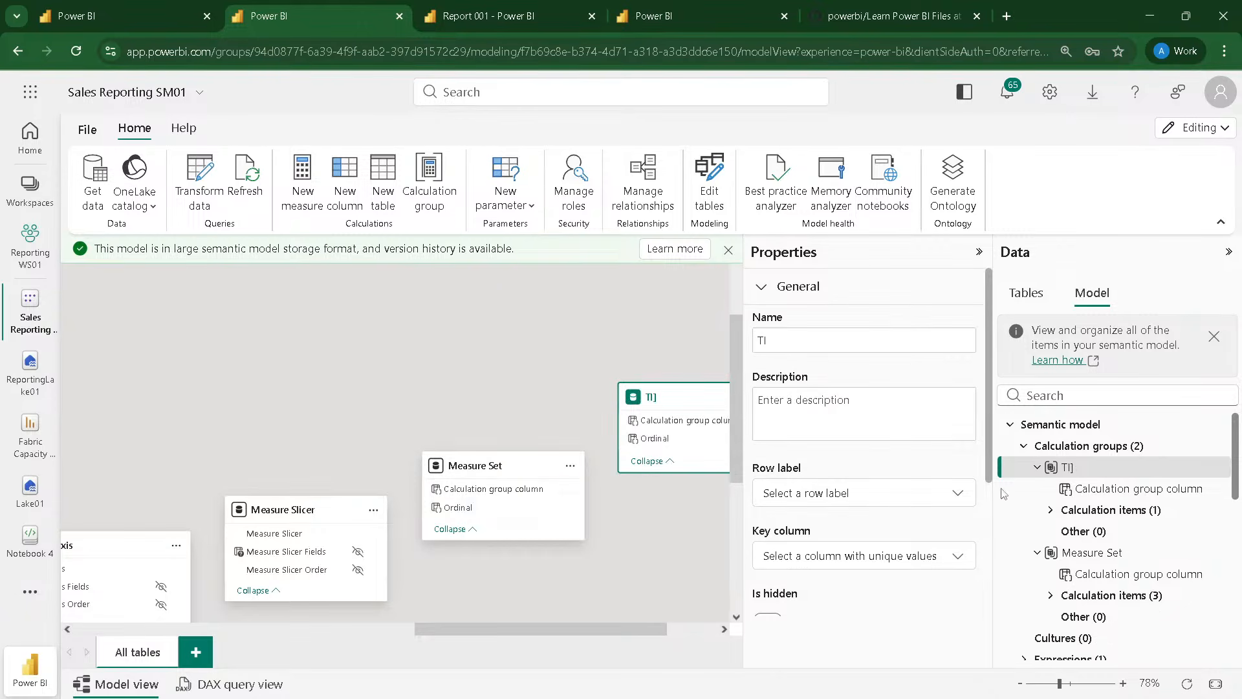
Step: Name the TI group's calculation item MTD in its formula and wrap SELECTEDMEASURE() in a CALCULATE function
click(1085, 516)
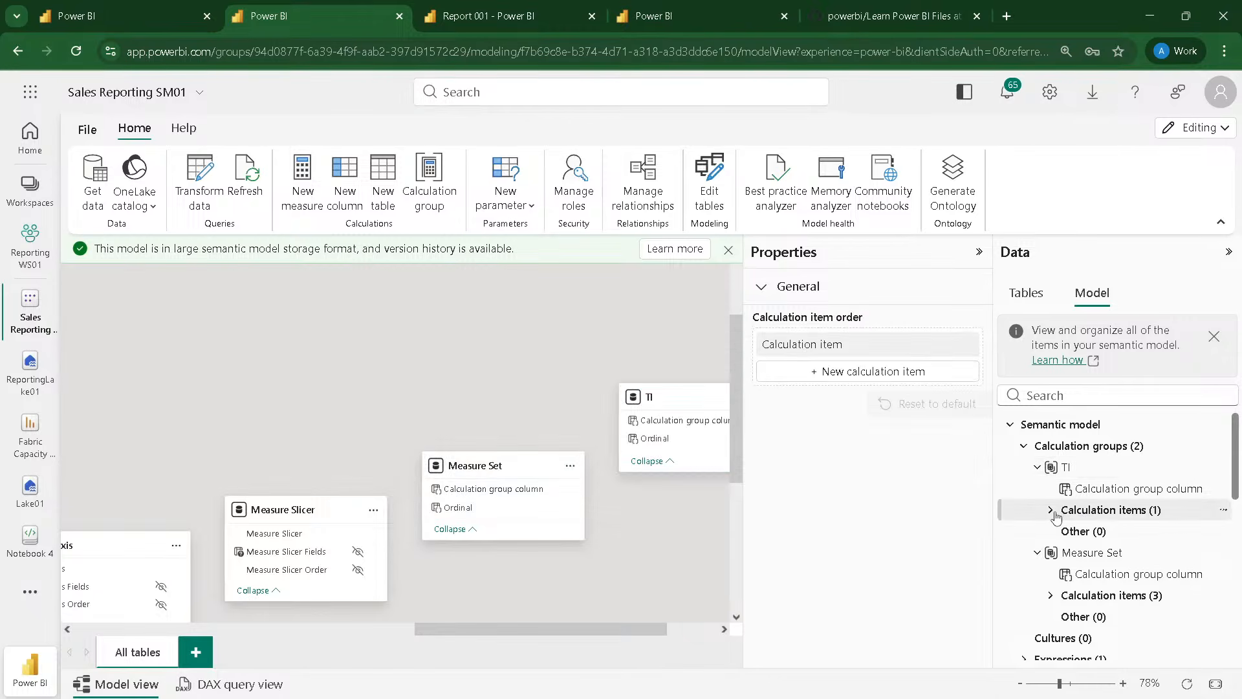
click(1050, 510)
click(1115, 533)
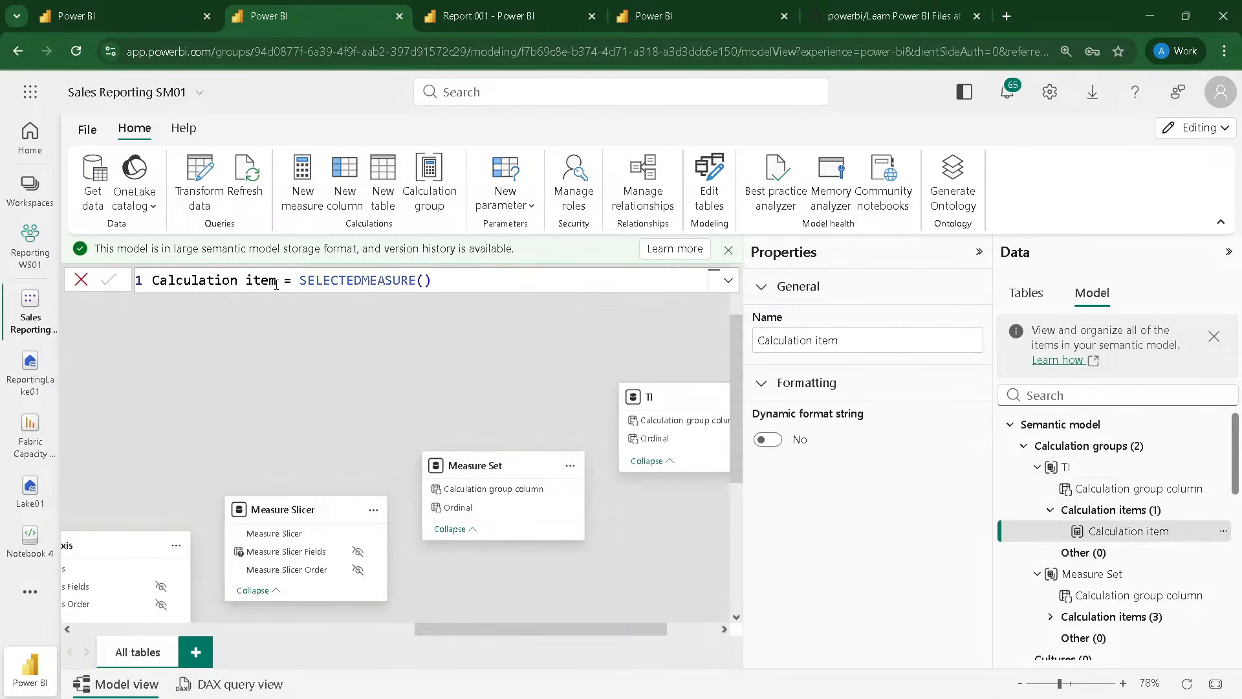
drag(277, 282, 118, 274)
text(MTD)
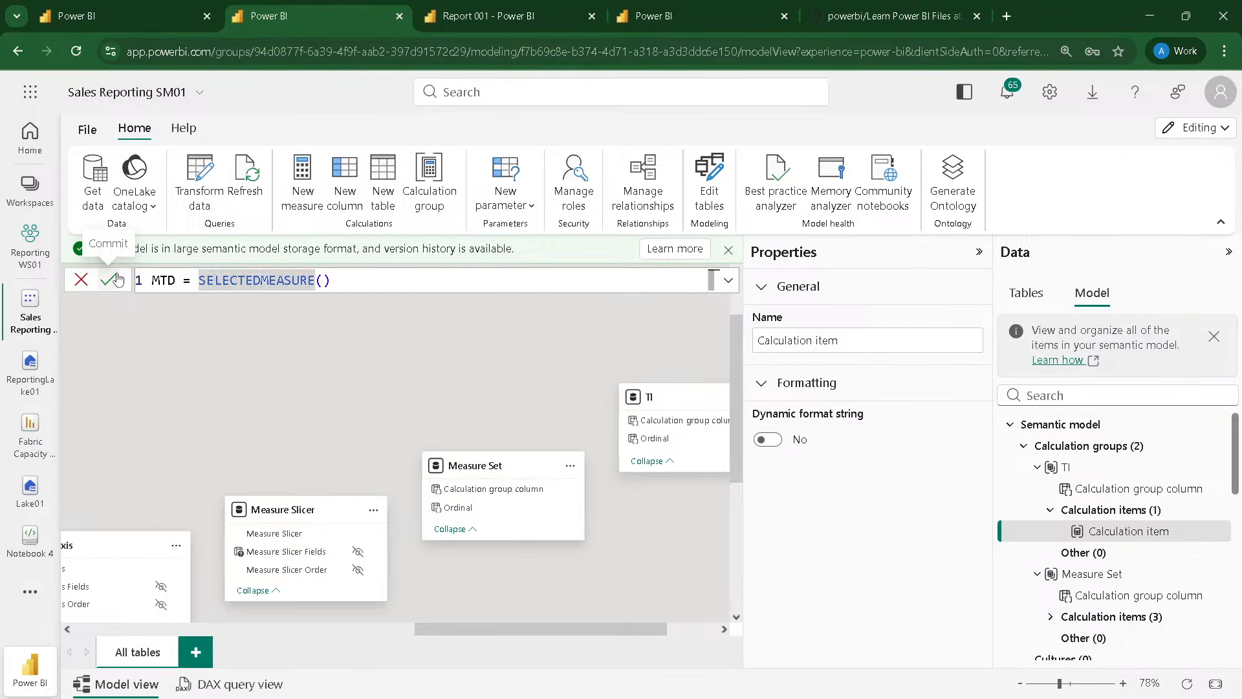
text(cal)
key(Tab)
text(()
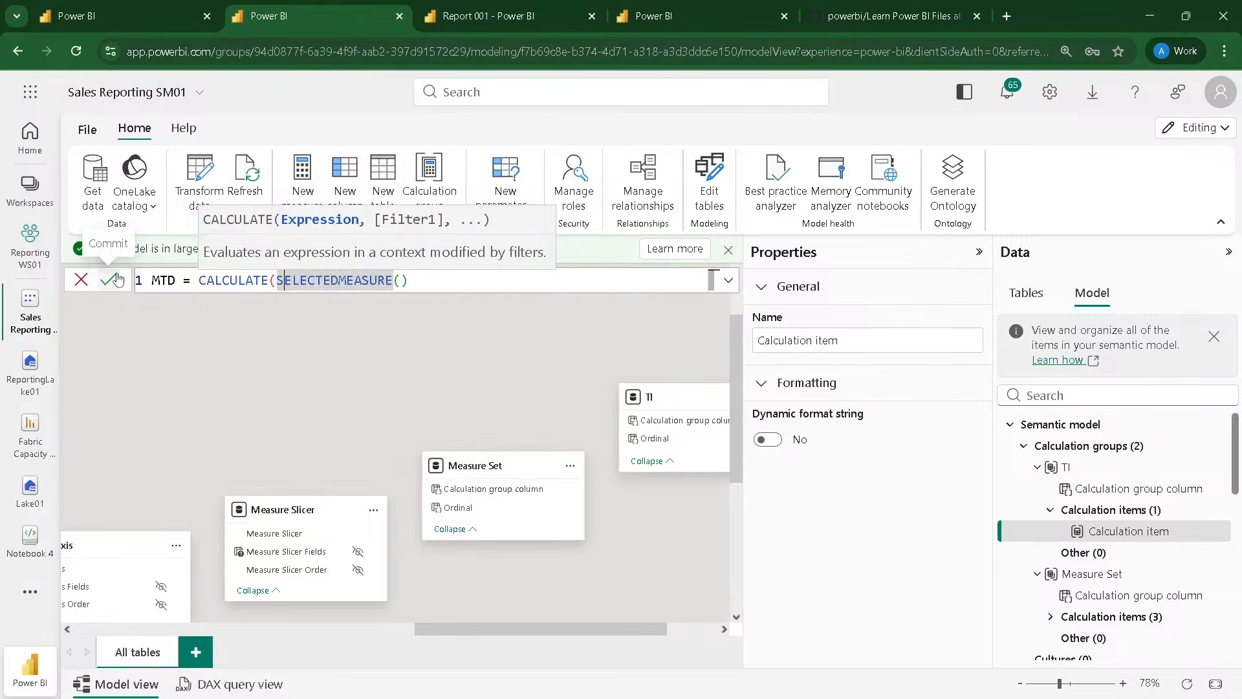
key(Right)
key(Right)
key(Right)
key(Right)
key(Right)
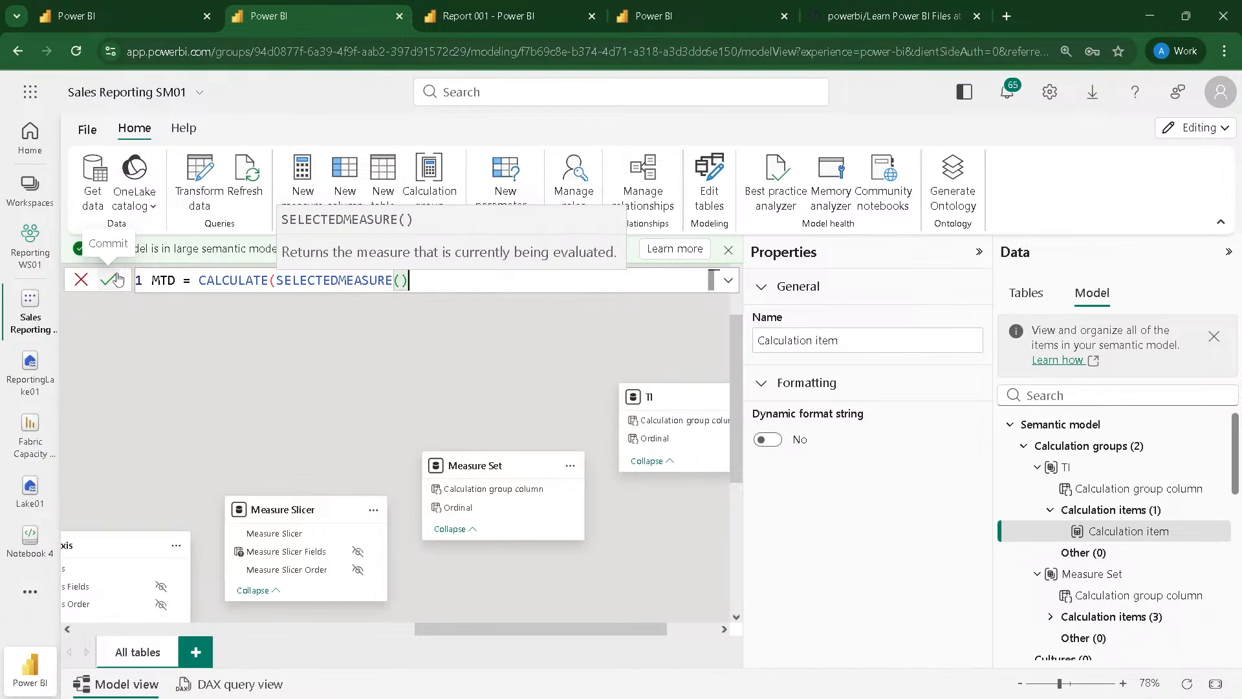
Step: Add DATESMTD('Date'[Date]) as the filter of the MTD item's CALCULATE expression and commit the formula
text(, dates)
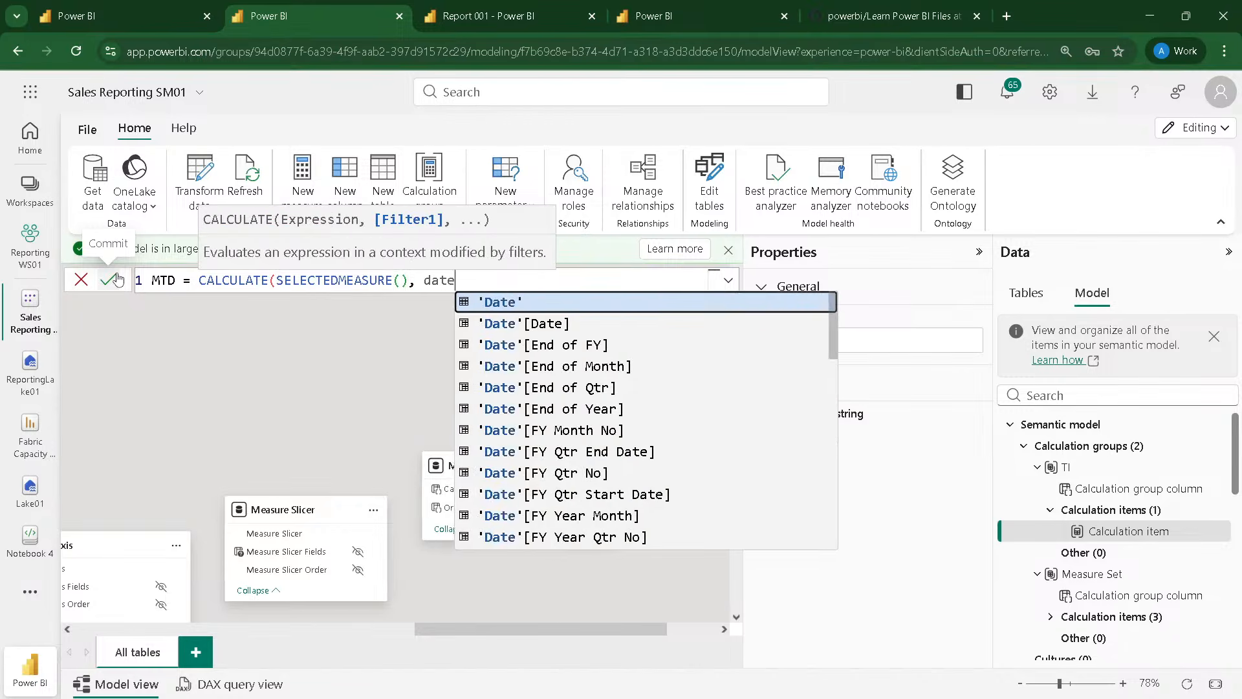
key(Down)
key(Down)
key(Tab)
text(()
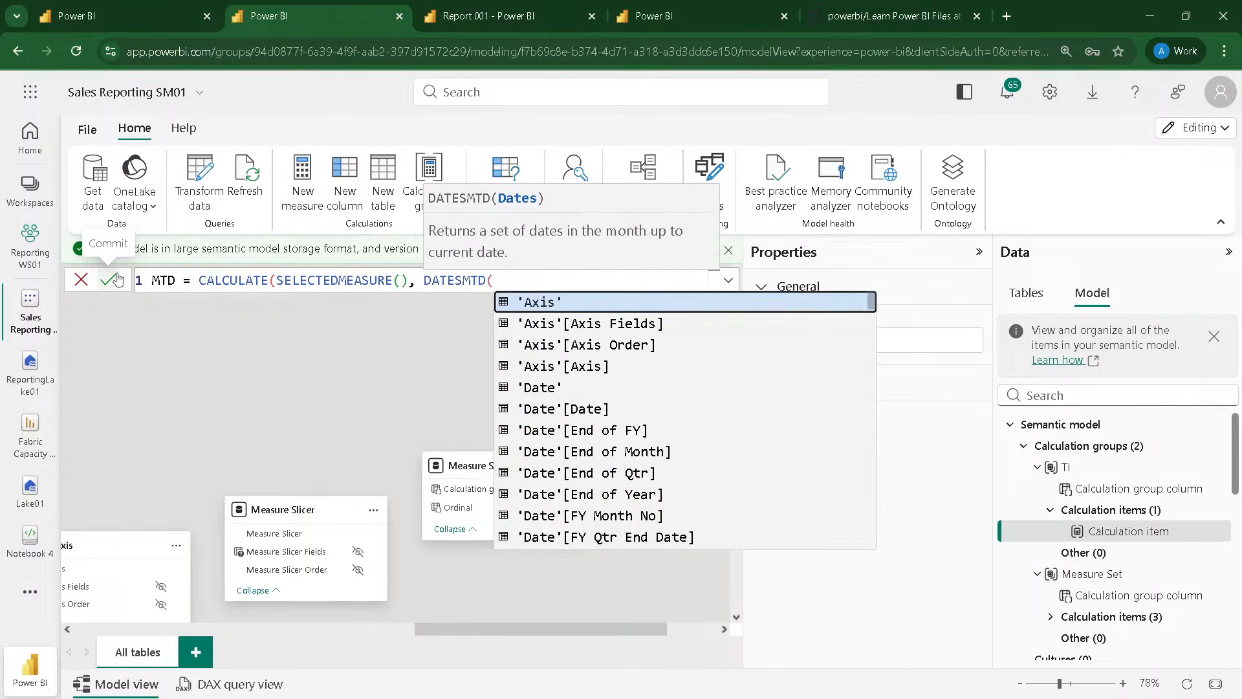
text('date)
key(Down)
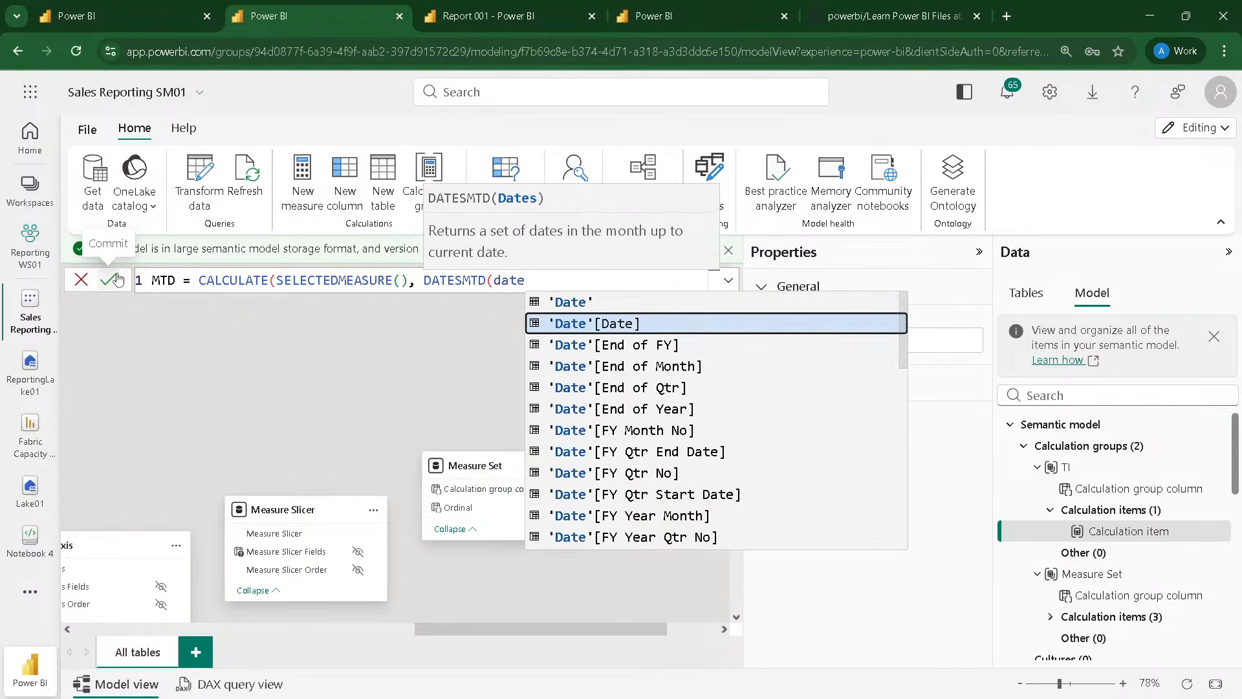
key(Tab)
text()))
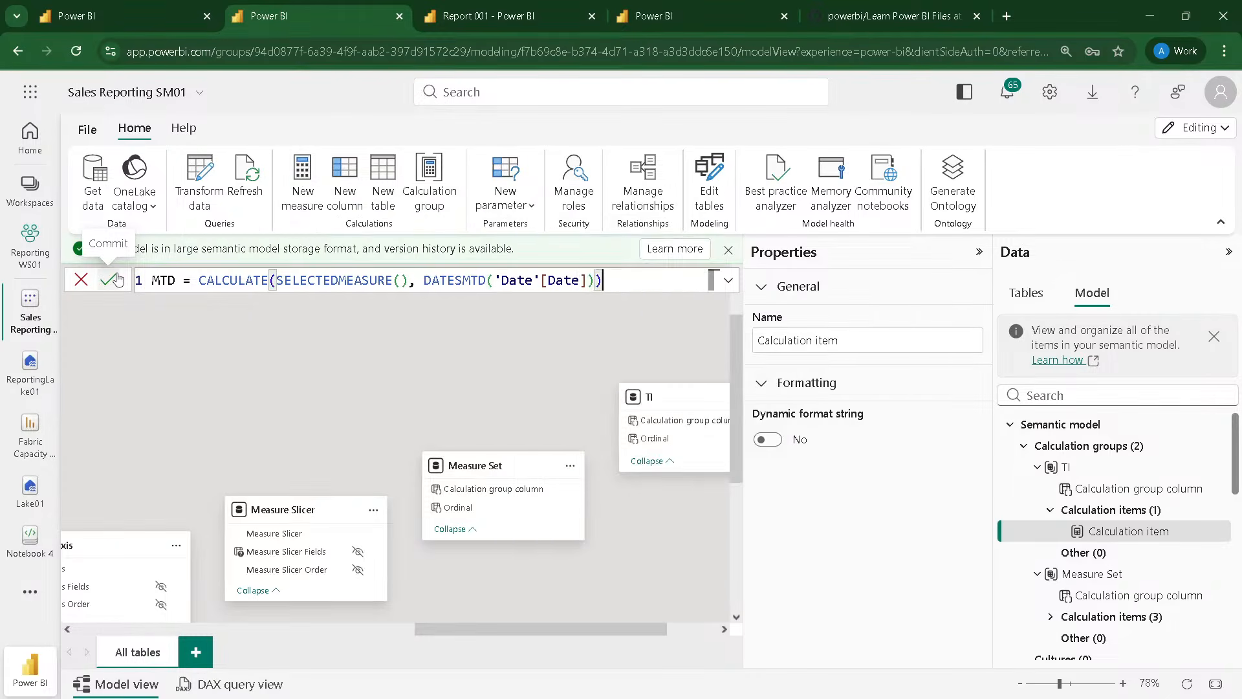
click(117, 278)
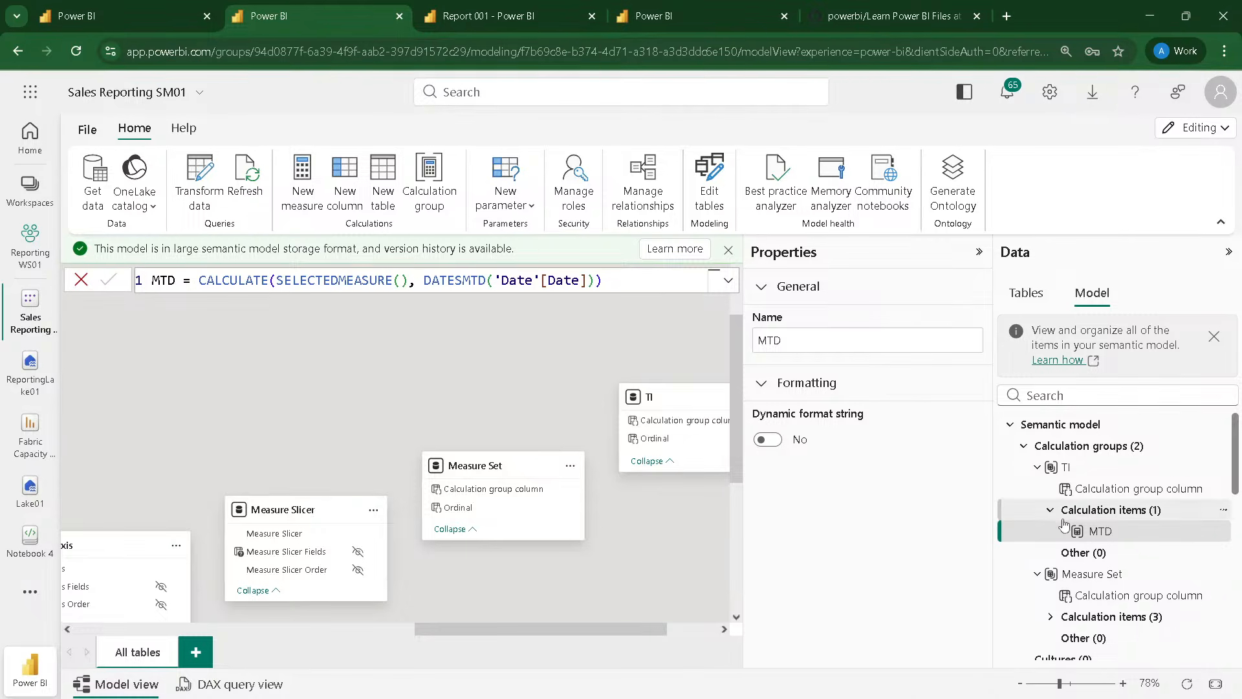
Step: Add a second calculation item to the TI group and fill it with the copied MTD formula
click(1087, 446)
click(1087, 510)
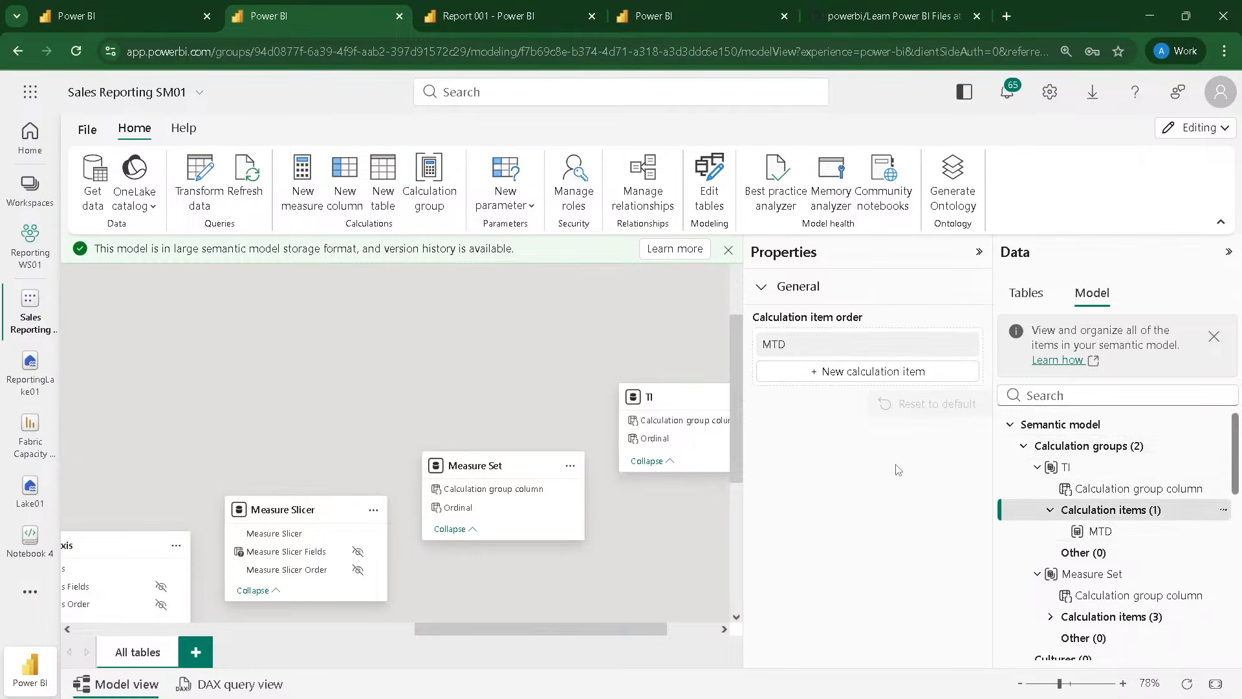
click(826, 371)
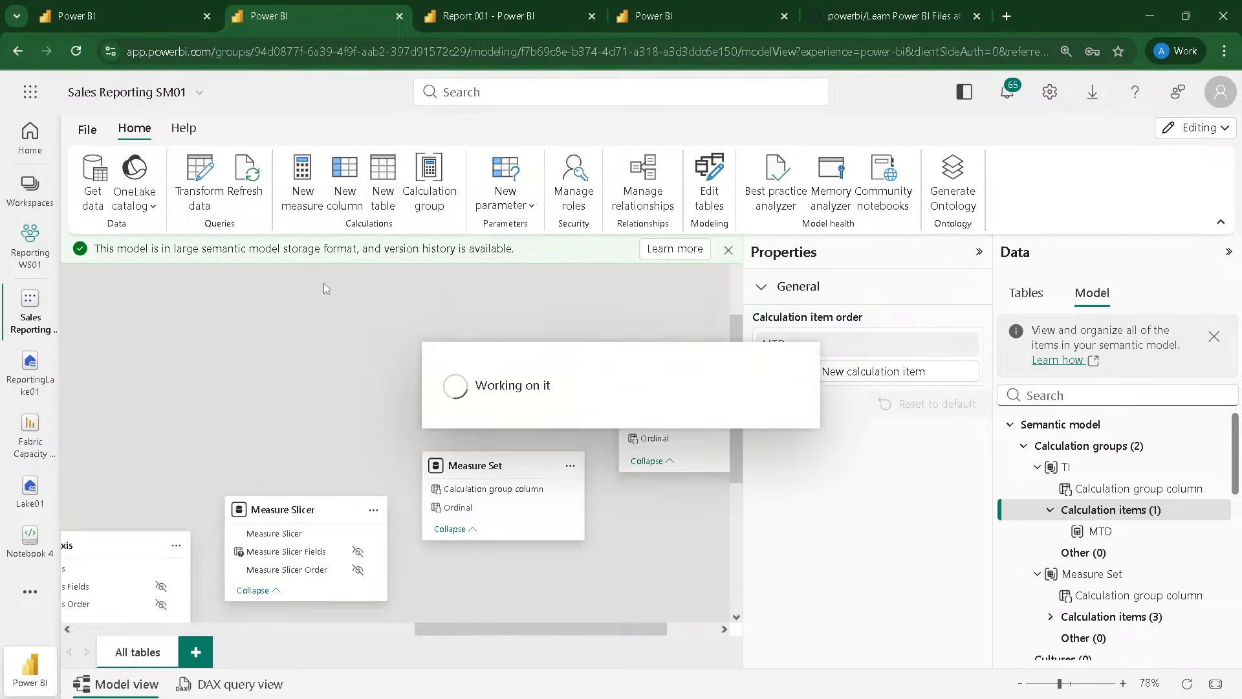
text(MTD = CALCULATE(SELECTEDMEASURE(), DATESMTD('Date'[Date])))
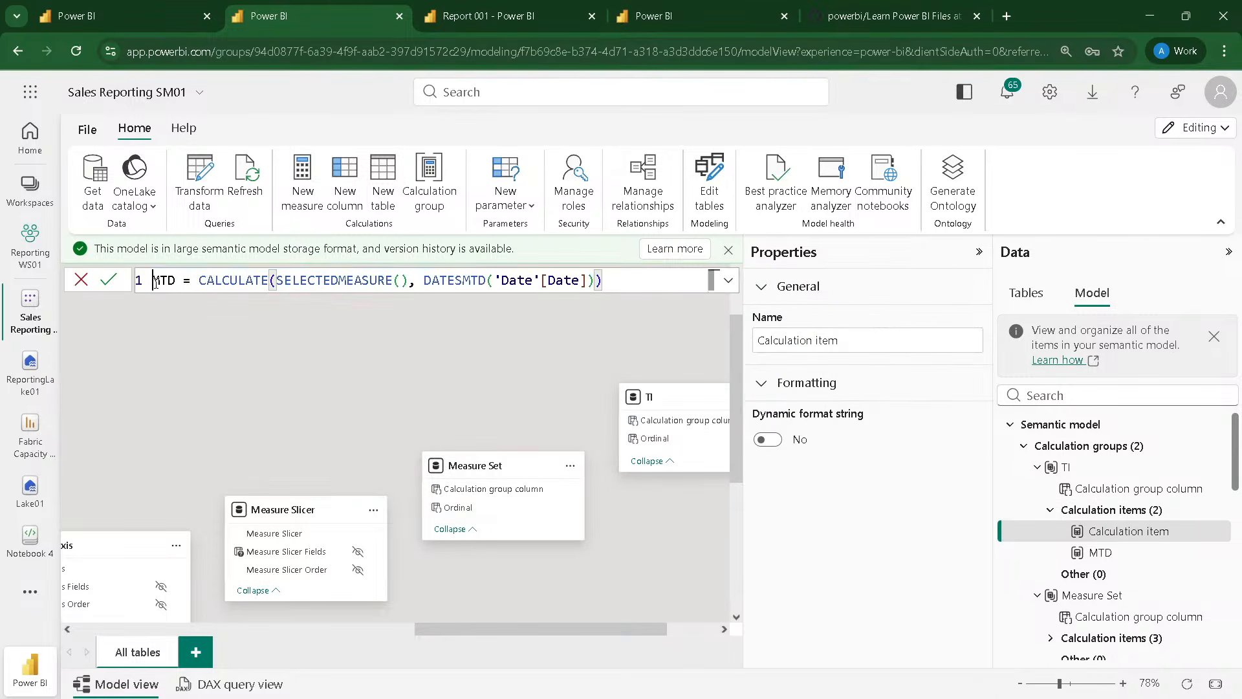
Step: Change the copied formula's item name to QTD and its date function to DATESQTD, and commit it
click(160, 283)
key(BackSpace)
text(Q)
click(469, 280)
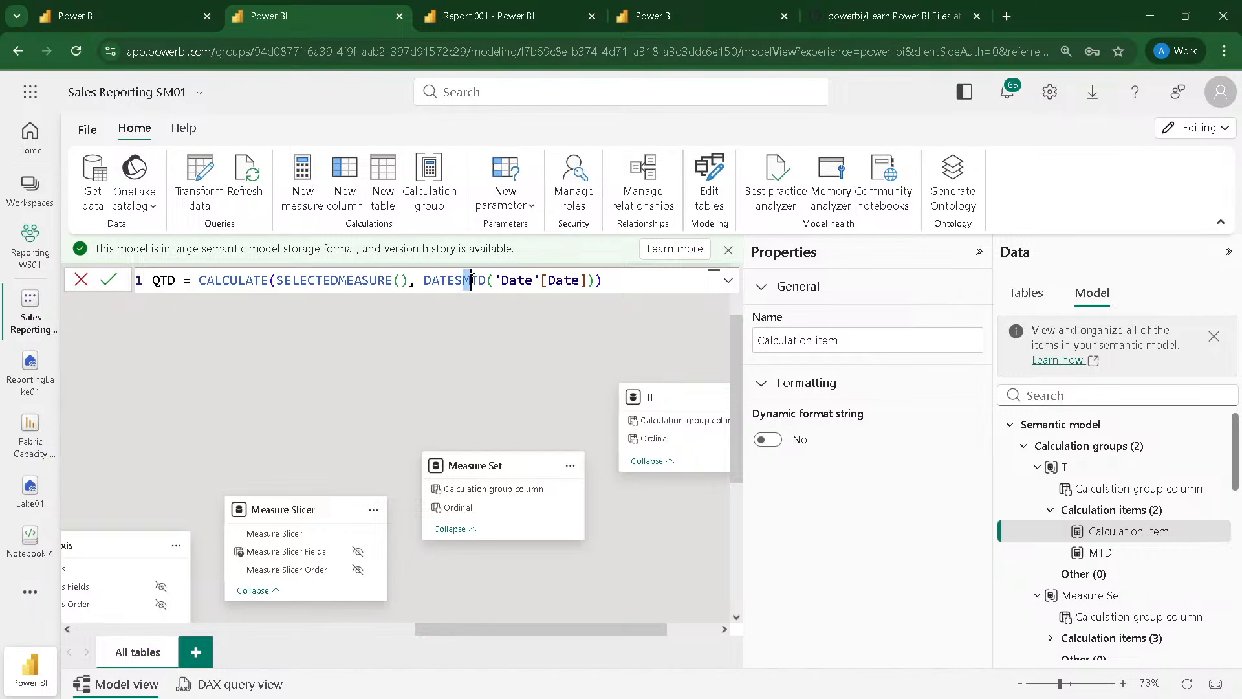
key(BackSpace)
text(Q)
click(632, 278)
key(Return)
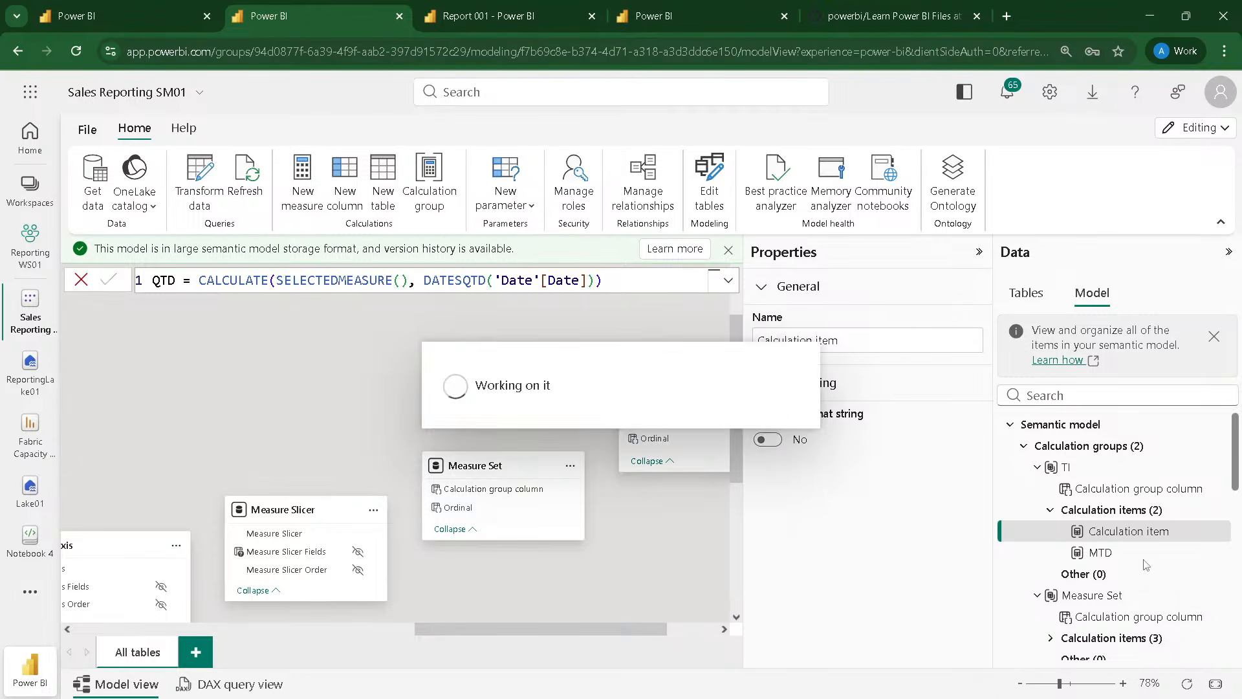
Step: Add a TI calculation item with the formula YTD = CALCULATE(SELECTEDMEASURE(), DATESYTD('Date'[Date]))
click(1111, 510)
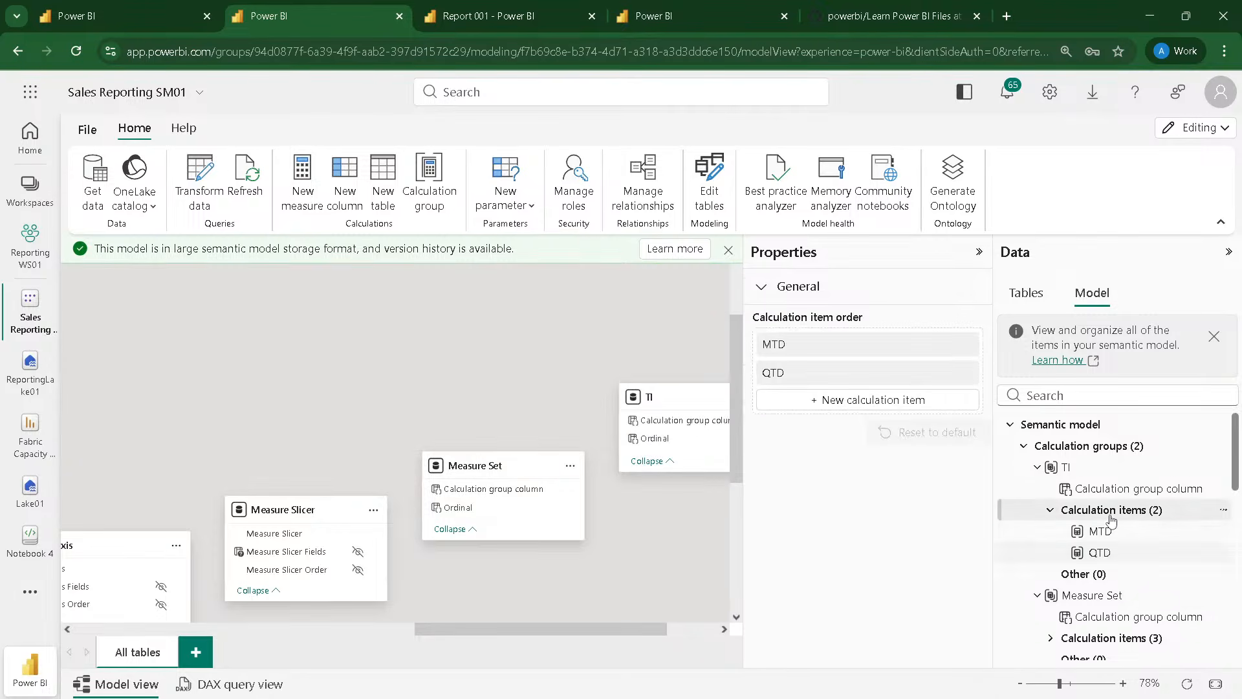
click(850, 401)
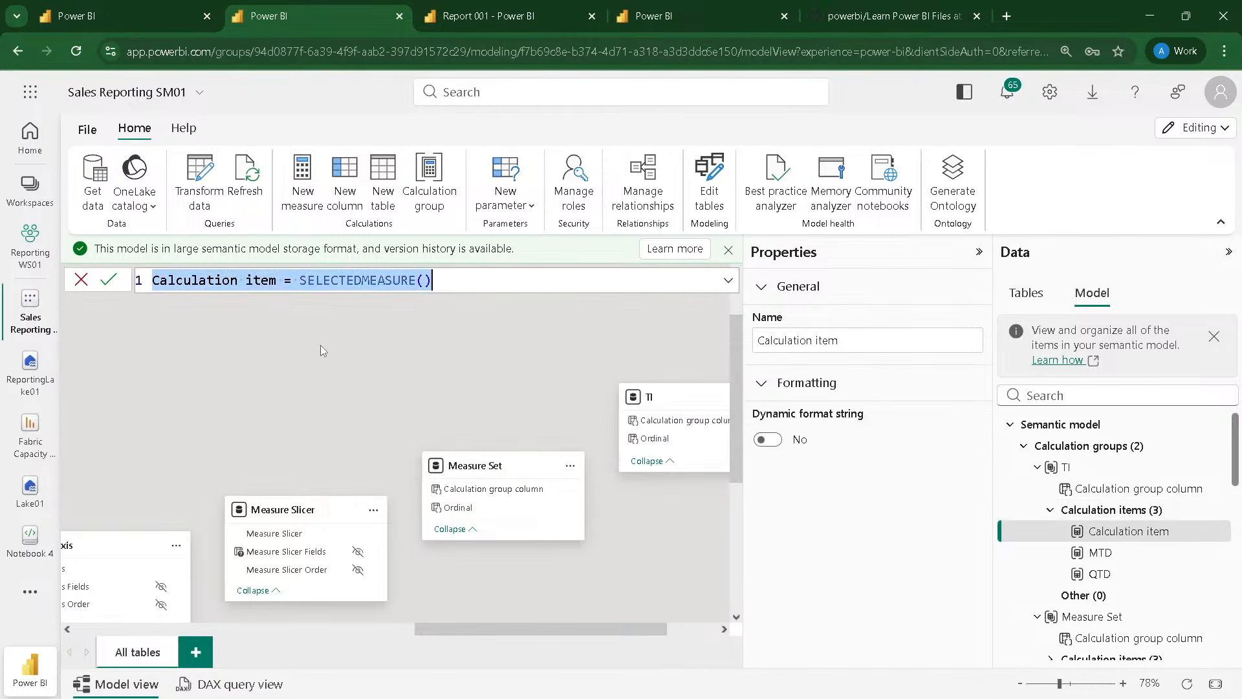
text(MTD = CALCULATE(SELECTEDMEASURE(), DATESMTD('Date'[Date])))
drag(158, 285, 133, 280)
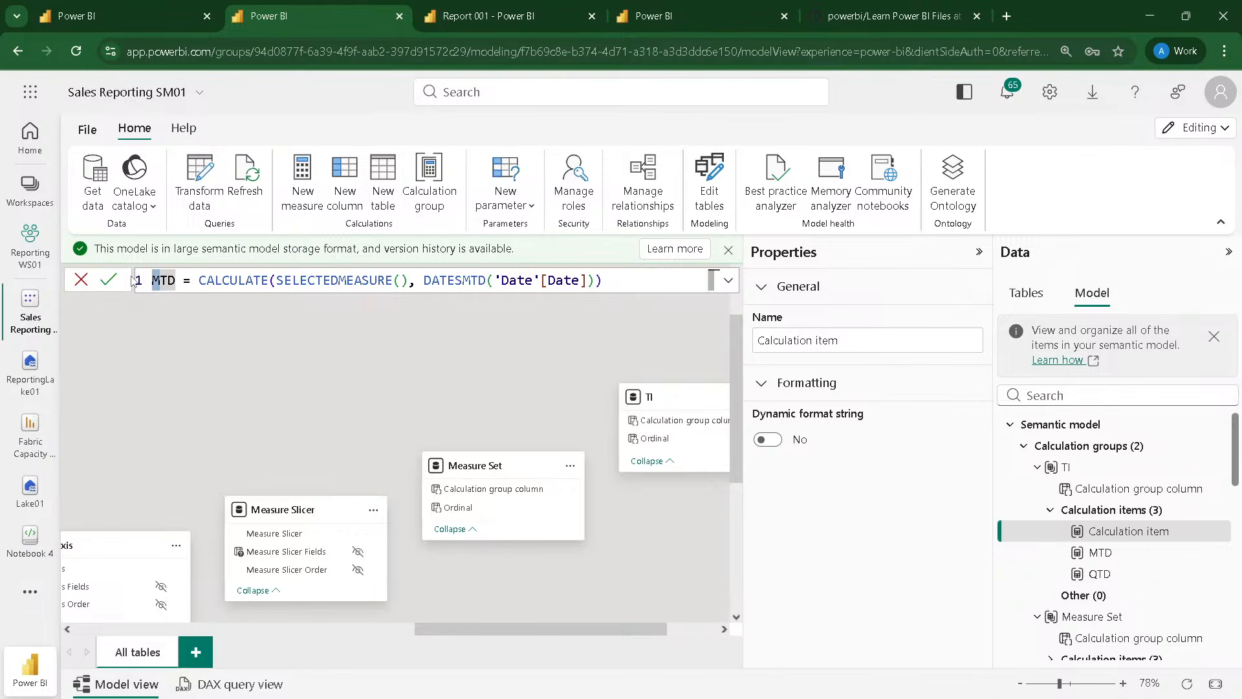
text(Y)
drag(472, 282, 464, 281)
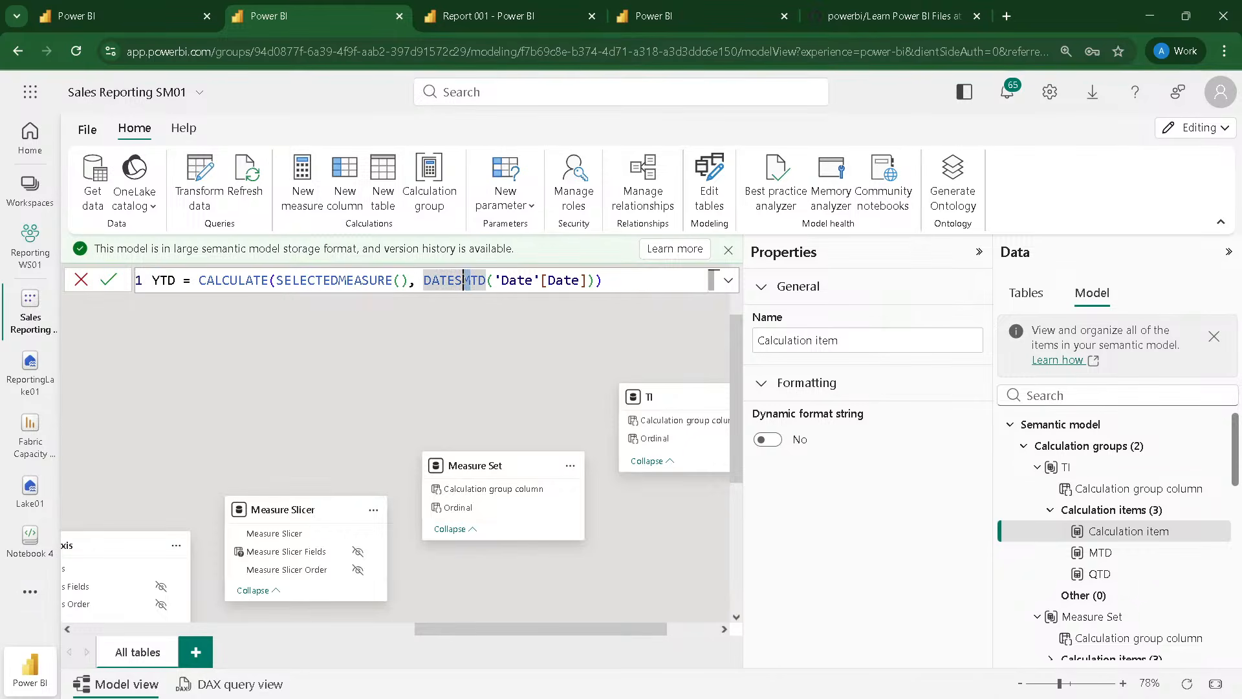
text(Y)
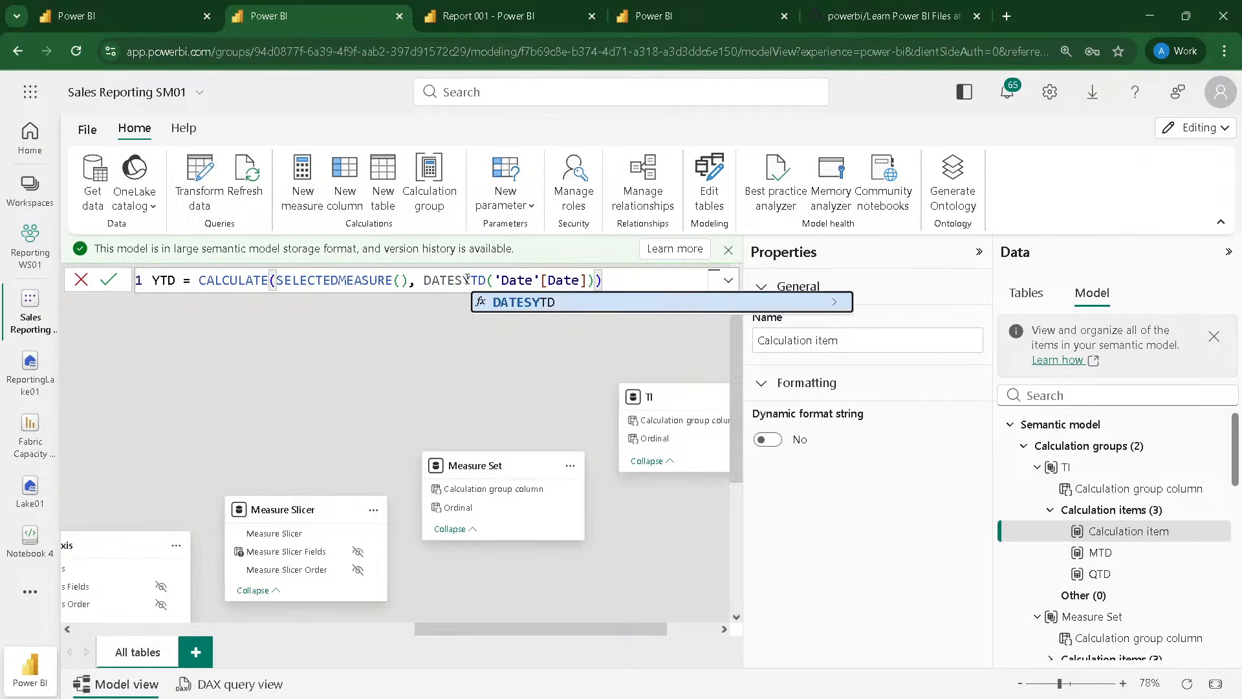
click(617, 279)
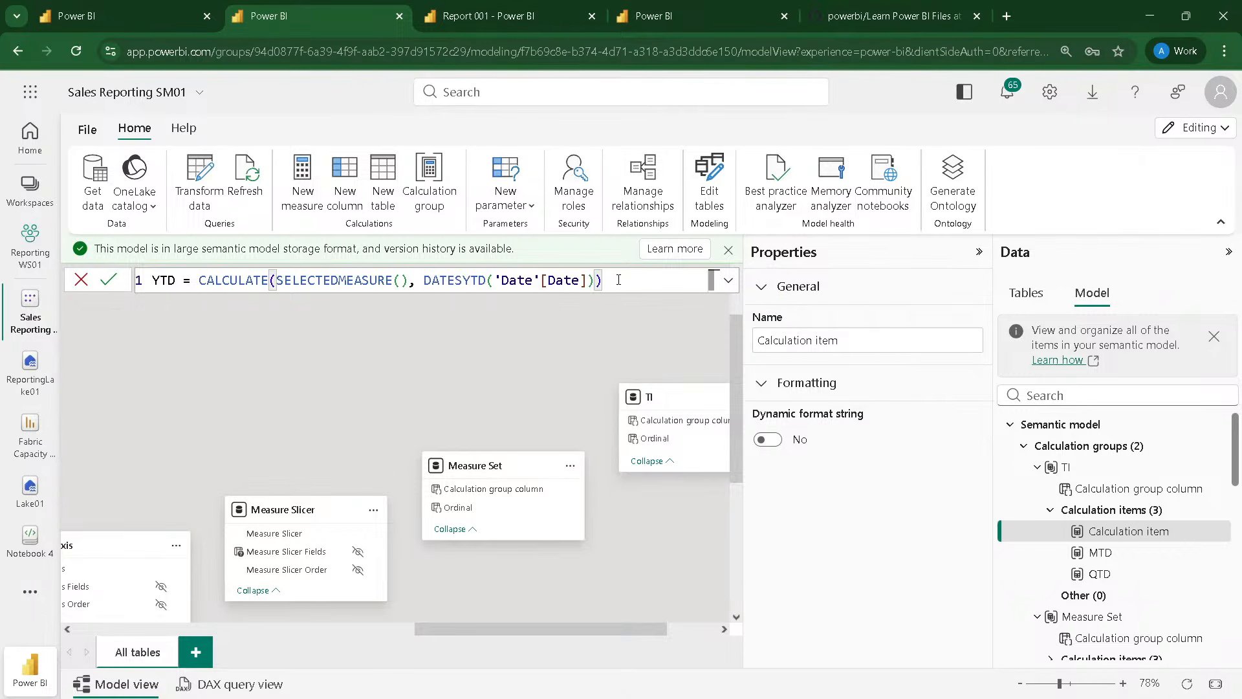
key(Return)
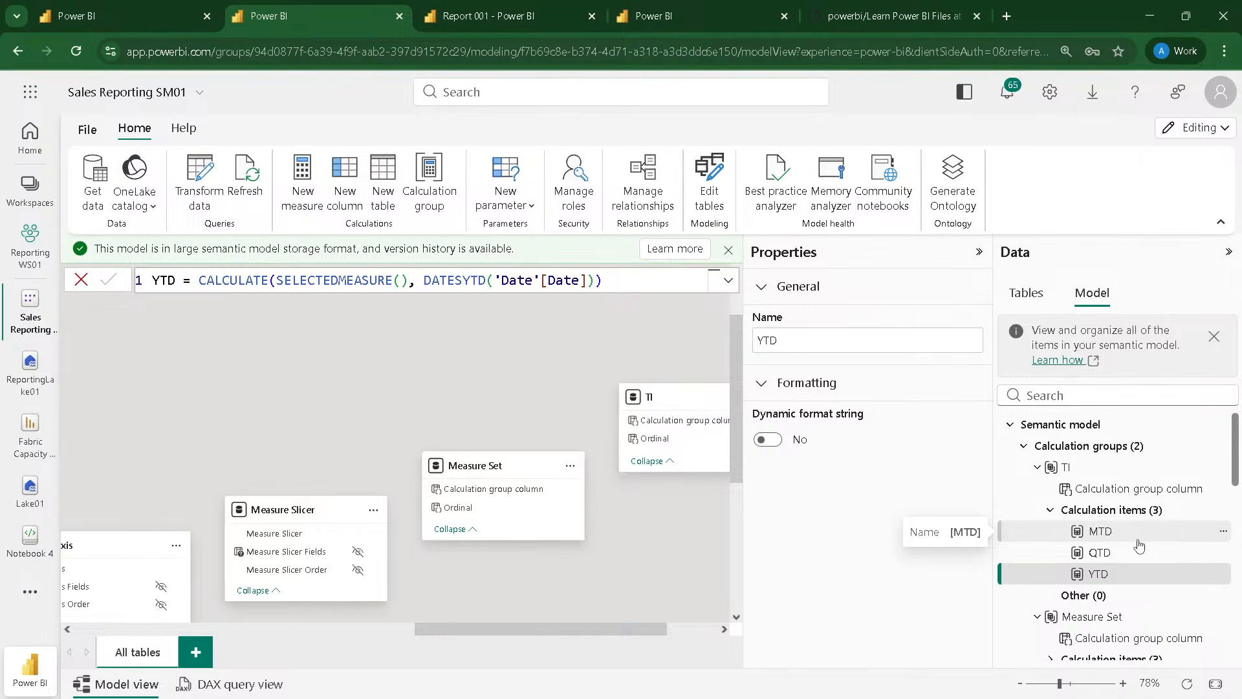
Step: Switch to Report 001 and add a new report page
click(138, 21)
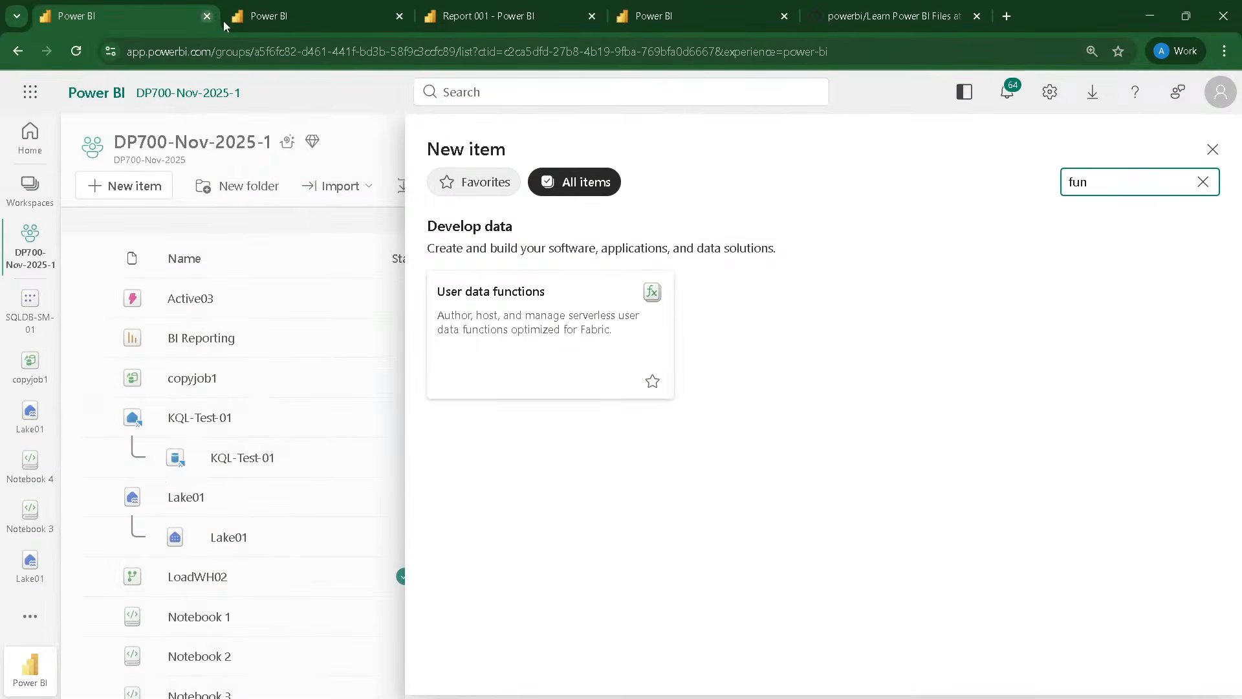
click(262, 21)
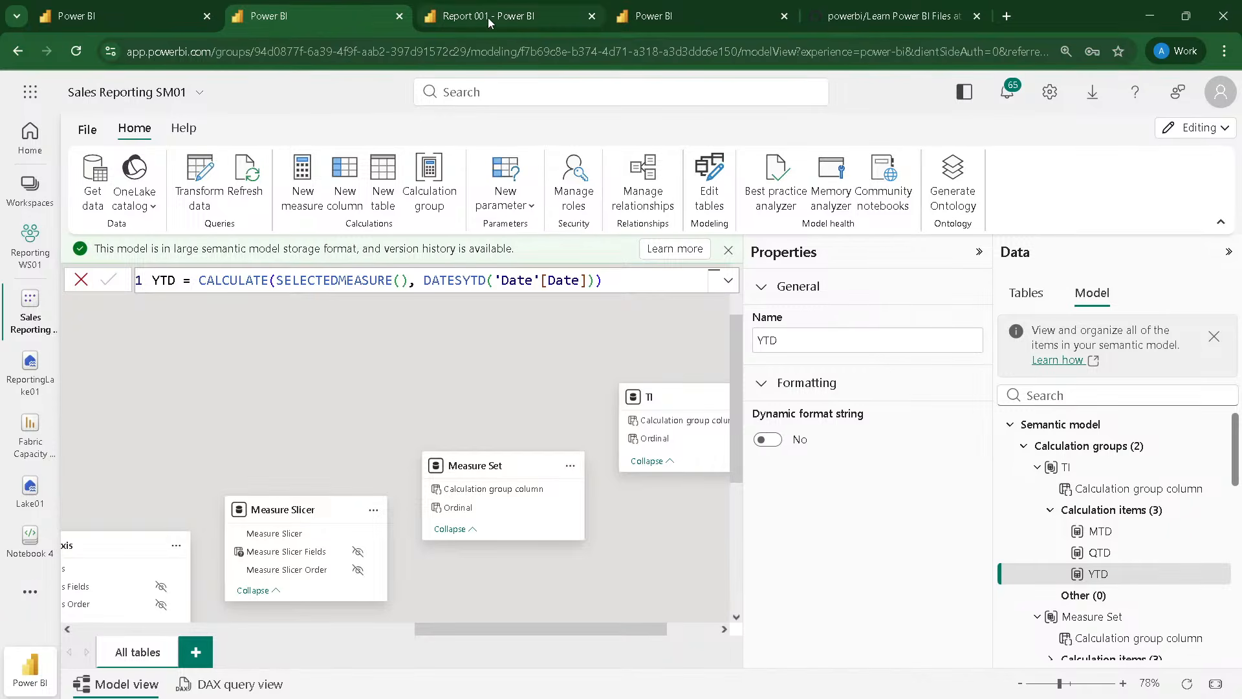
mouse_move(488, 17)
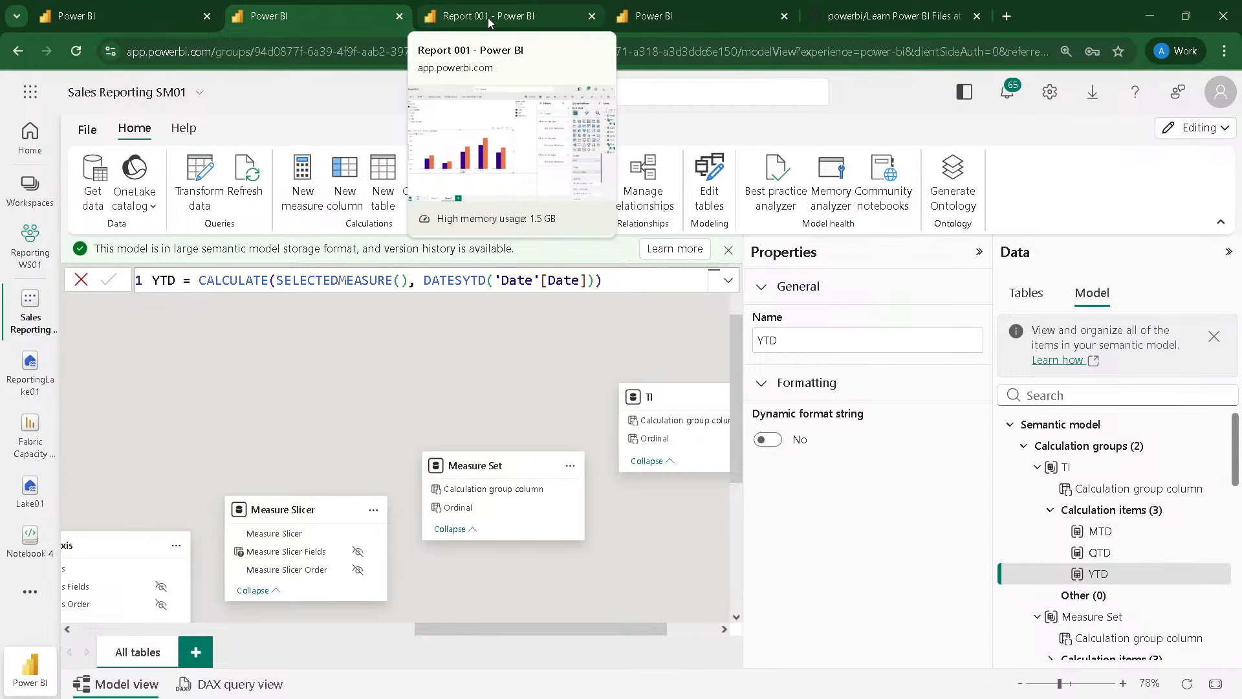
click(489, 22)
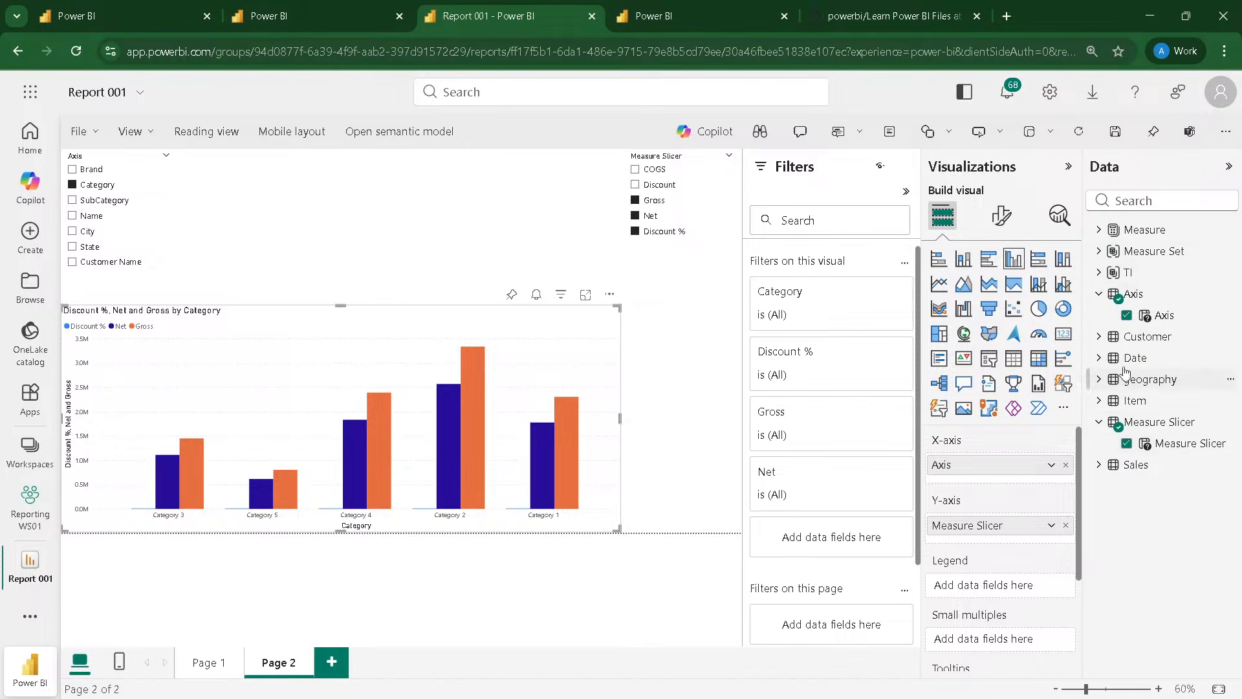
click(331, 662)
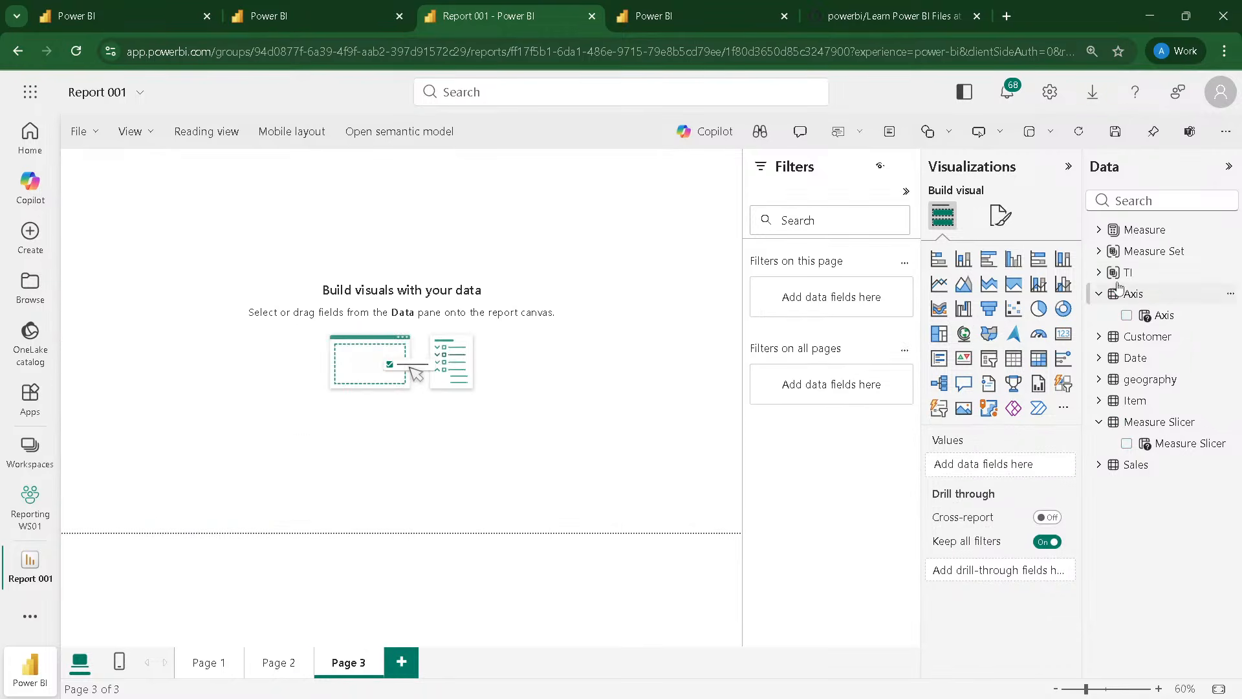
Step: Add a slicer on Measure Set's calculation group column in the upper-right corner of the report page
click(1099, 252)
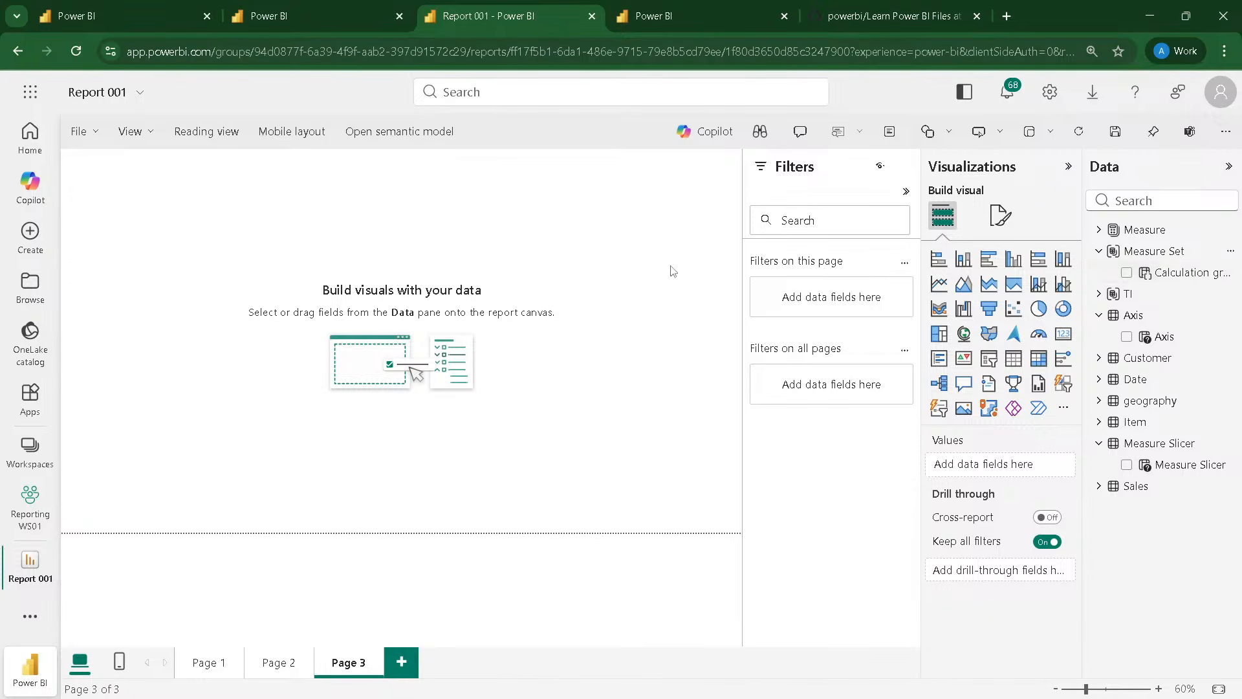
click(987, 361)
drag(187, 256, 714, 251)
drag(1191, 284, 684, 214)
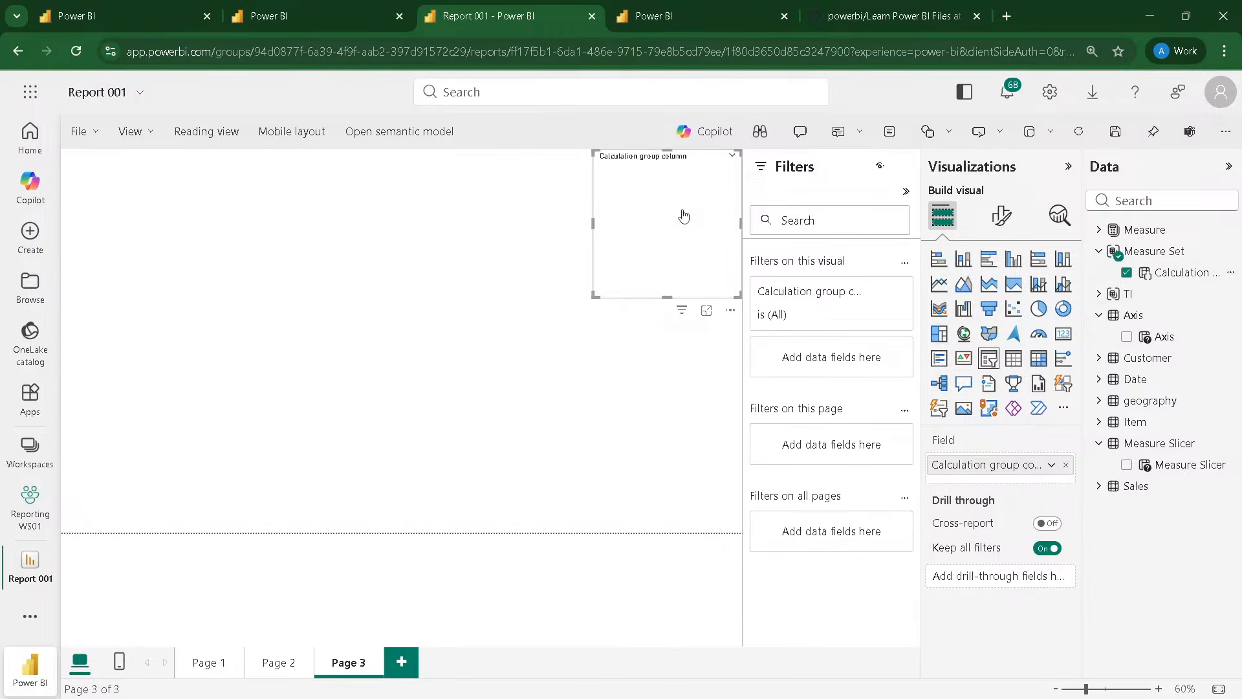
Step: Insert an enlarged matrix in the lower-left part of the page with Measure Set's calculation group column as its columns
click(730, 427)
click(1038, 358)
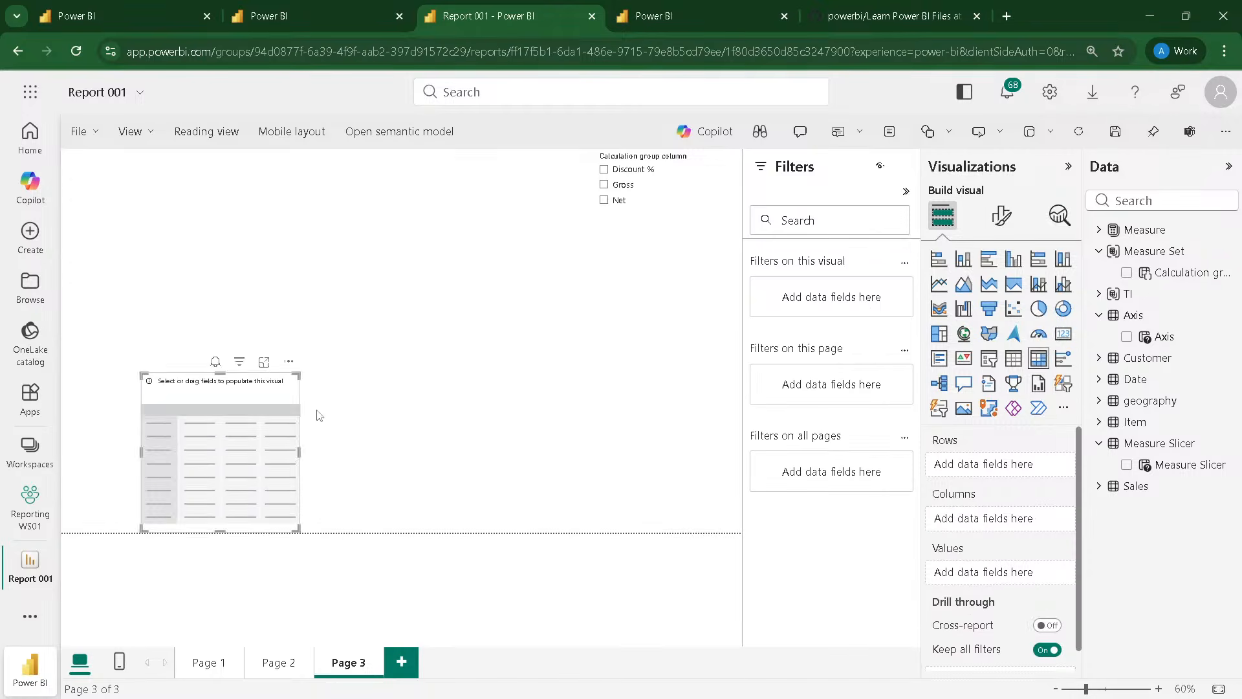
drag(218, 434, 499, 530)
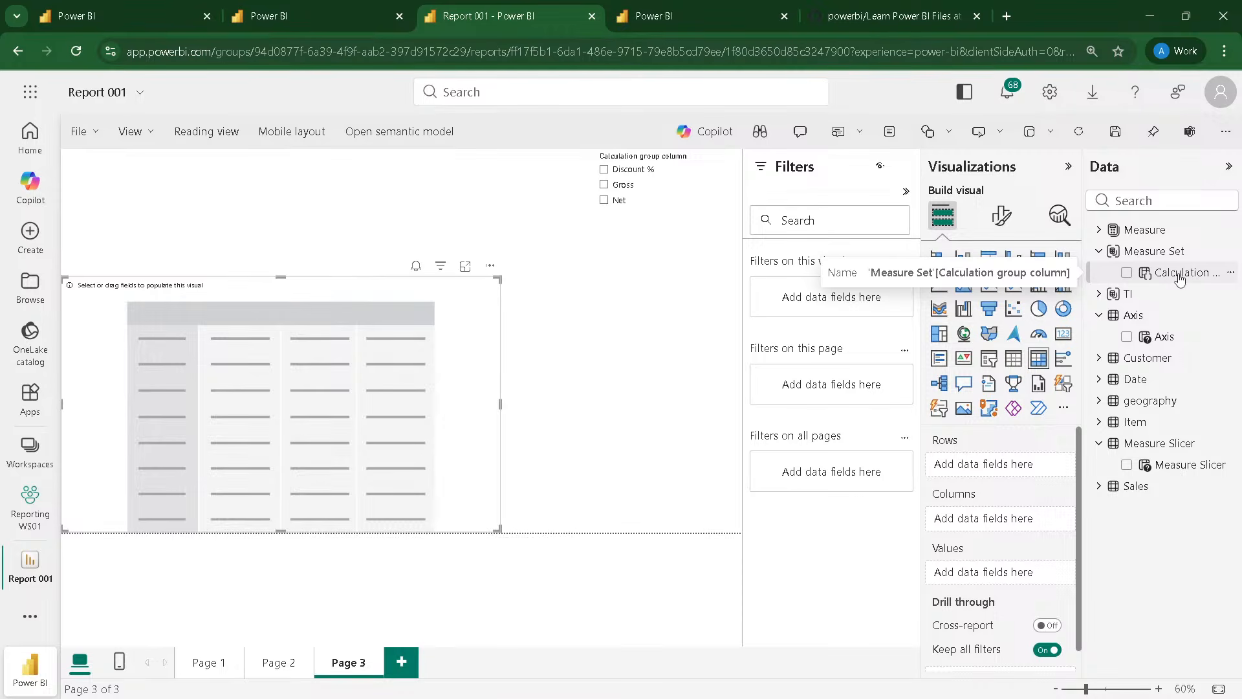
drag(1180, 278, 1013, 526)
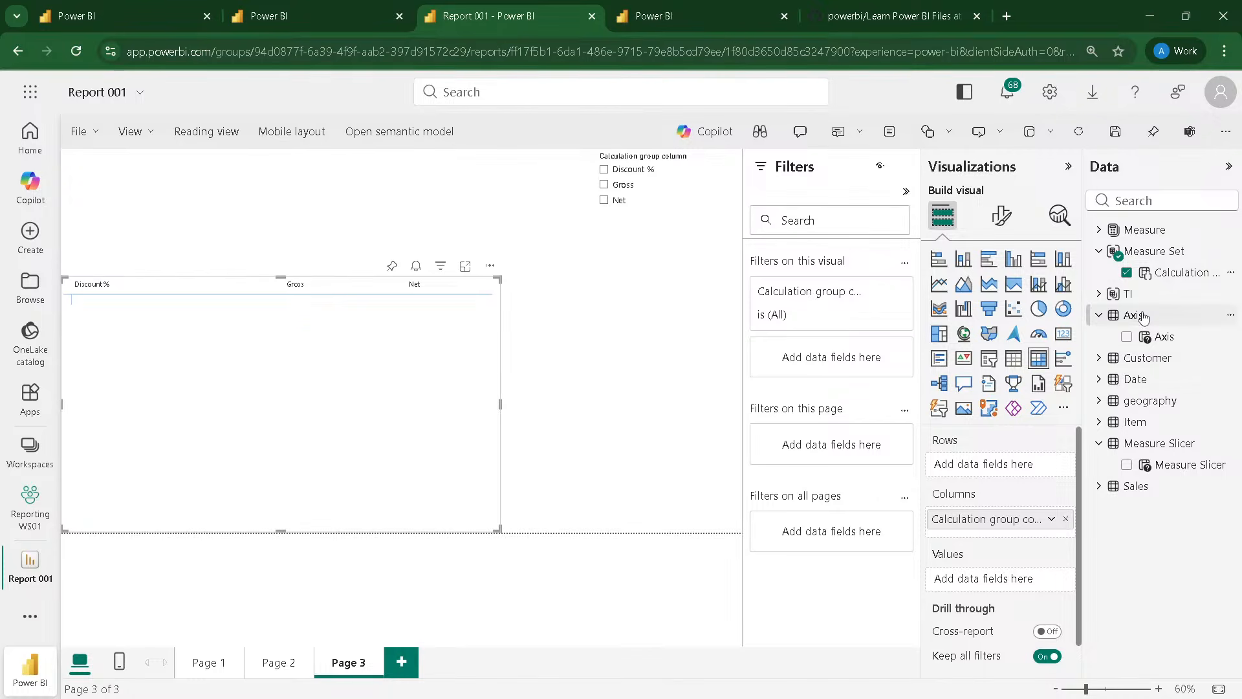
Step: Put Item's Brand on the matrix rows and the COGS measure in its values
click(1119, 422)
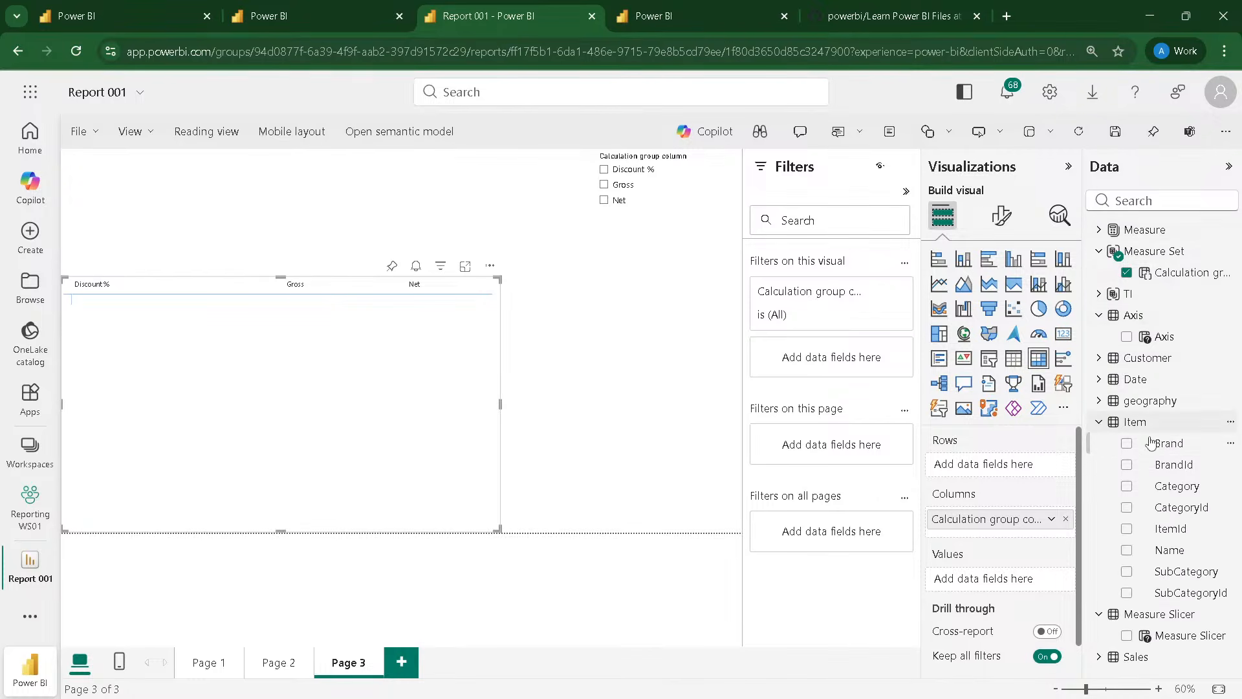
drag(1151, 442, 1001, 466)
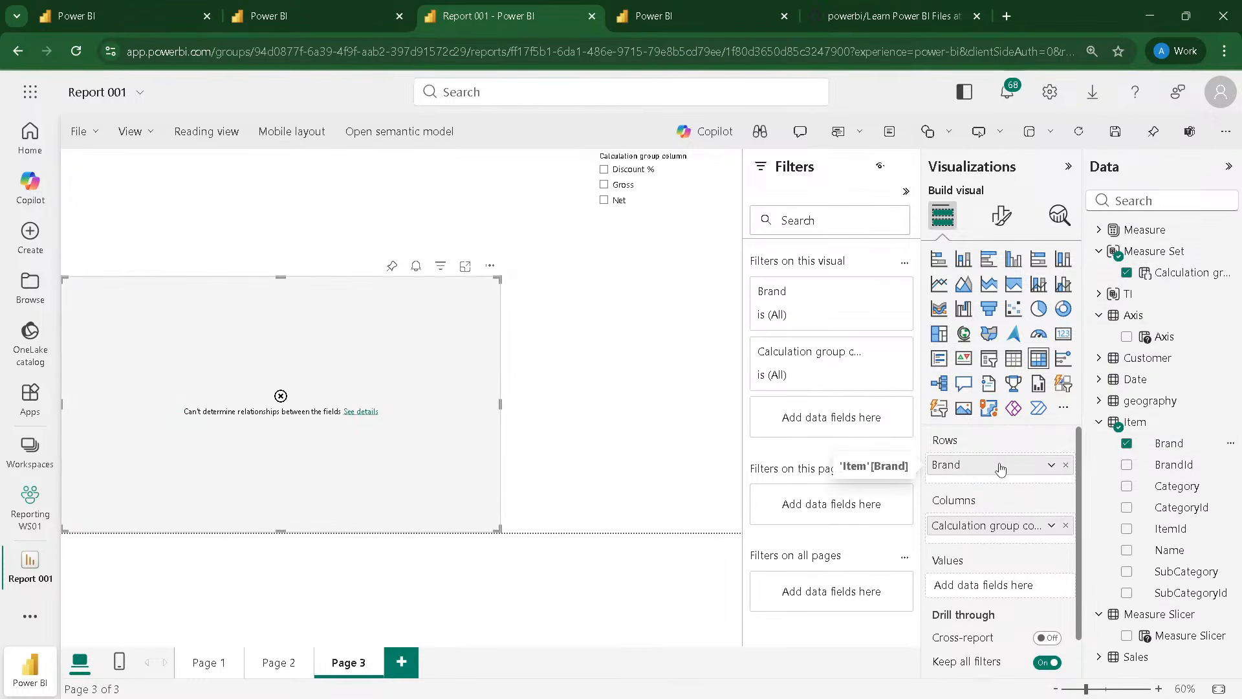
click(1097, 230)
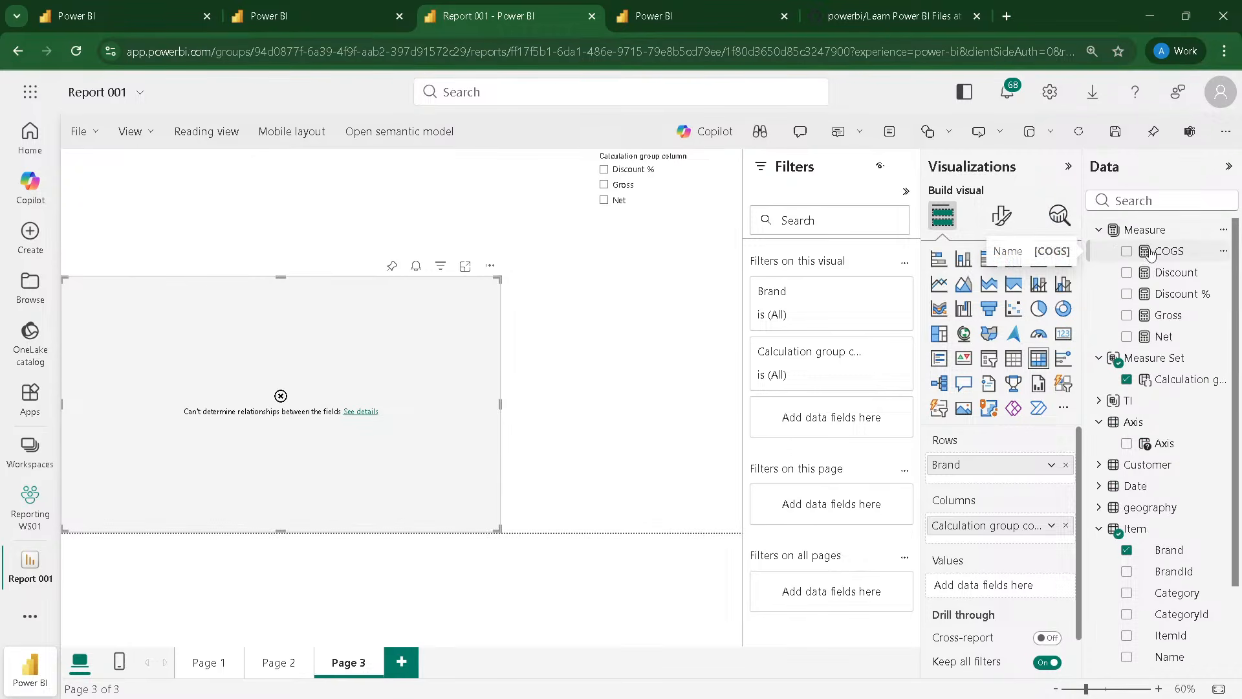
drag(1151, 255, 995, 592)
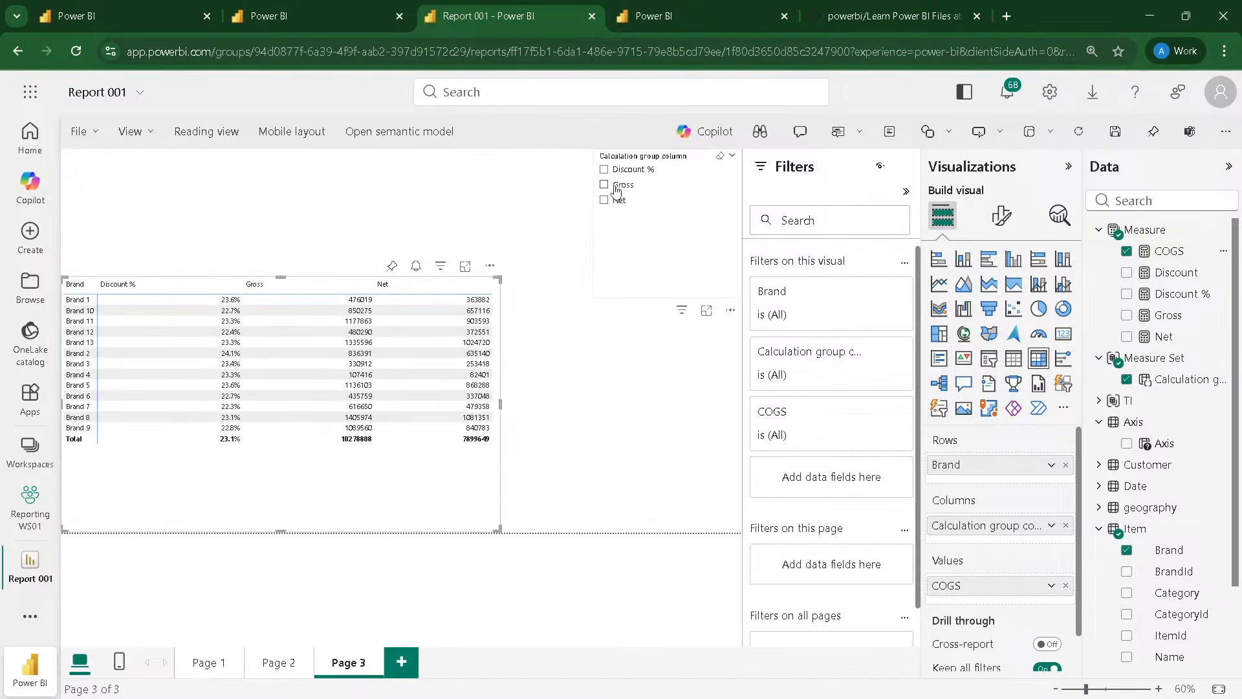
Step: Filter the matrix with the slicer by Discount %, Net and Gross to check how its columns respond
click(603, 169)
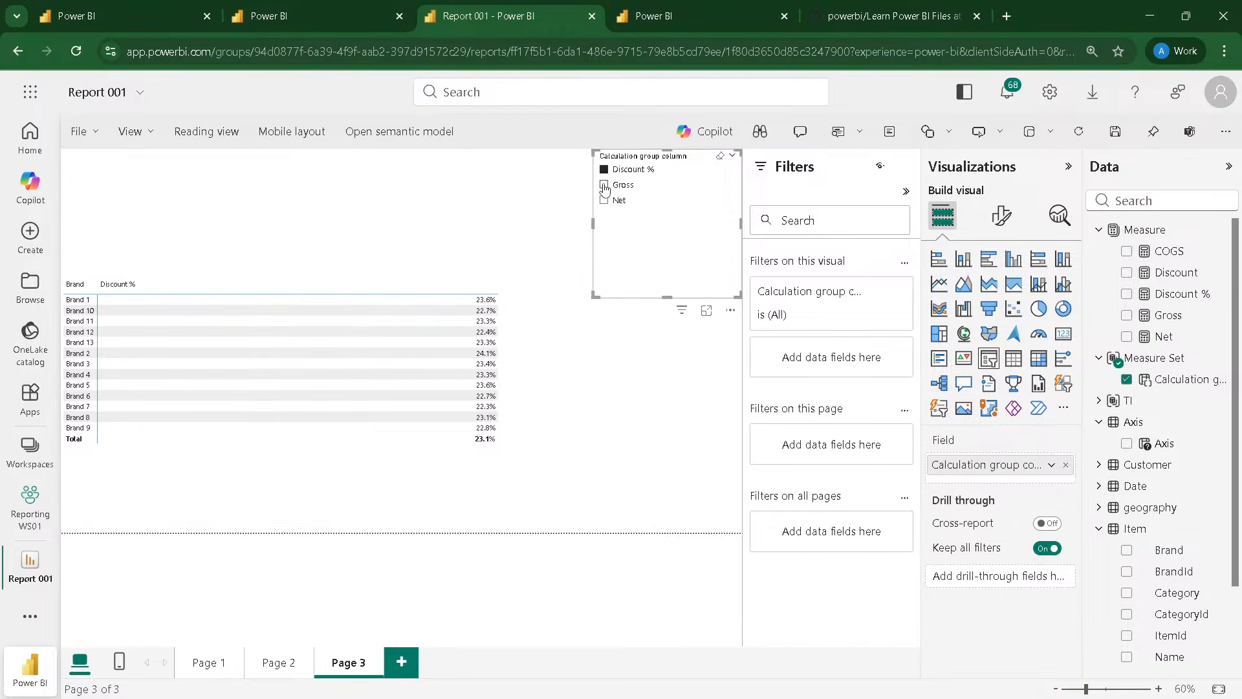
click(604, 185)
click(605, 201)
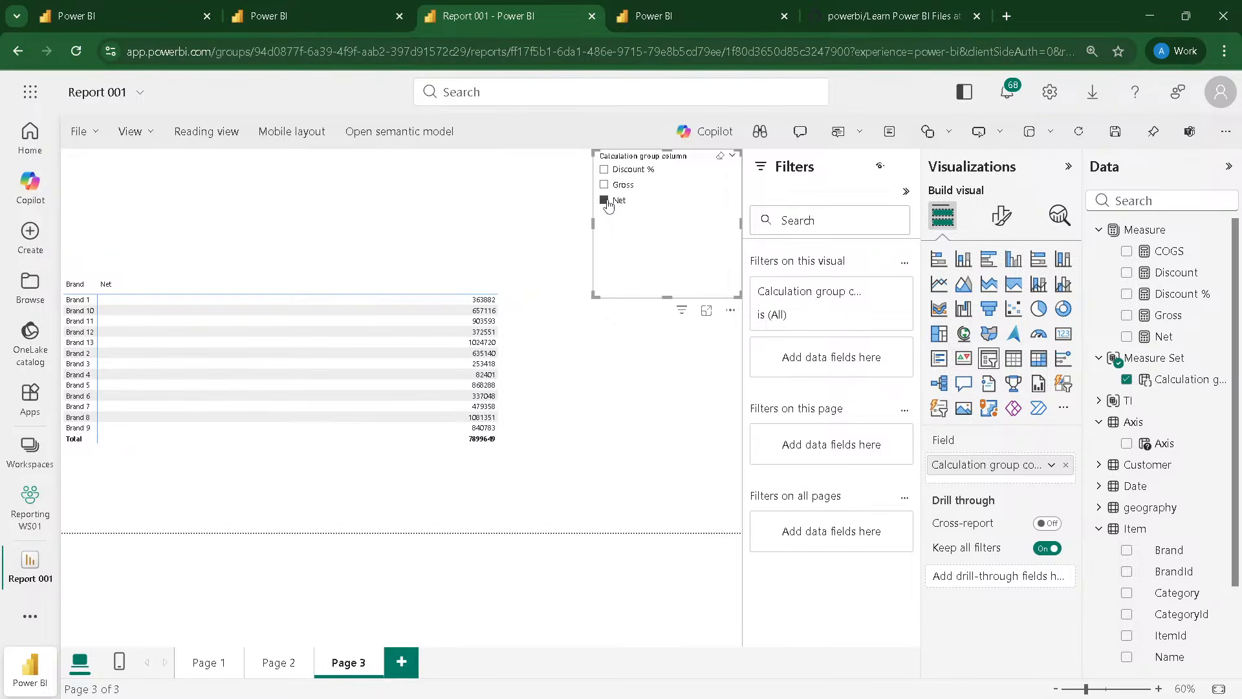
click(604, 185)
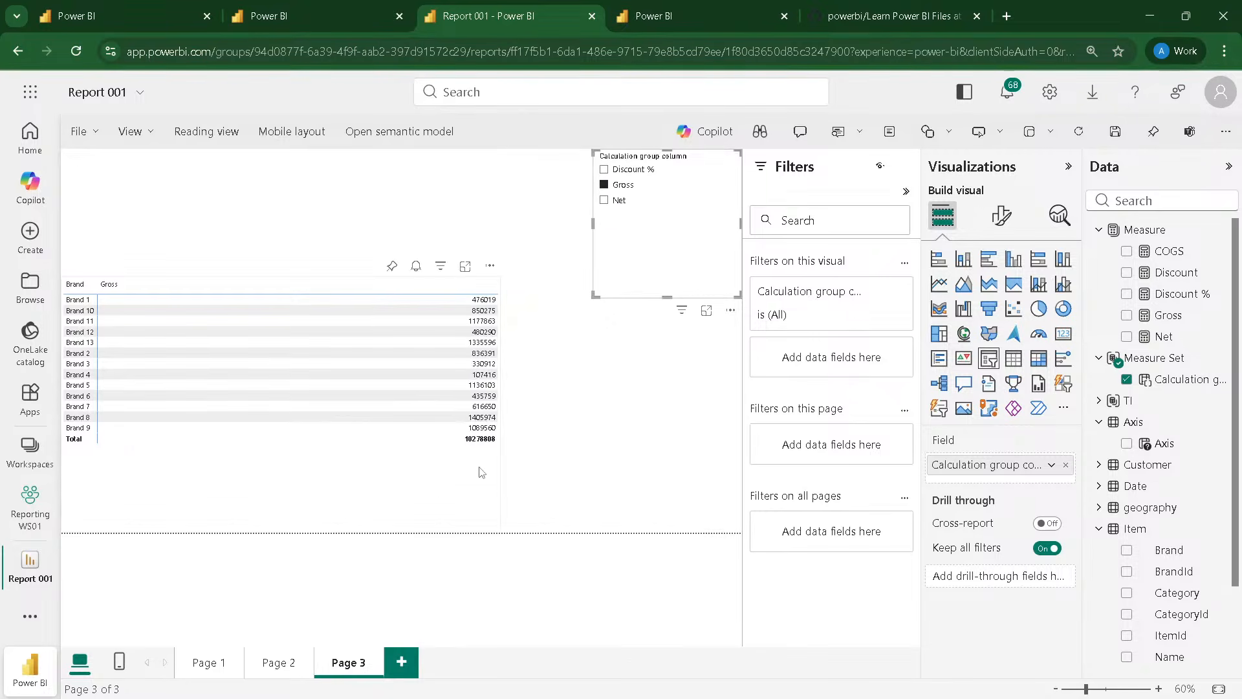
Step: Narrow the matrix and add Item's Category to its columns below the calculation group column
click(438, 489)
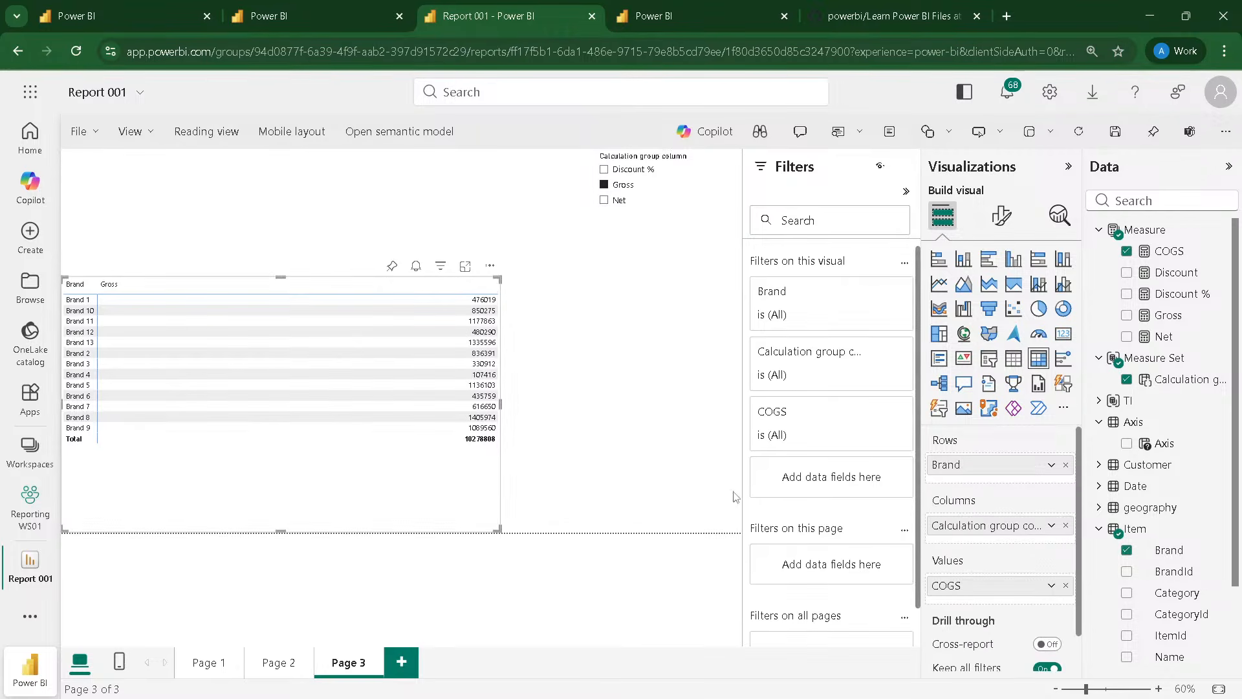
drag(502, 404, 363, 406)
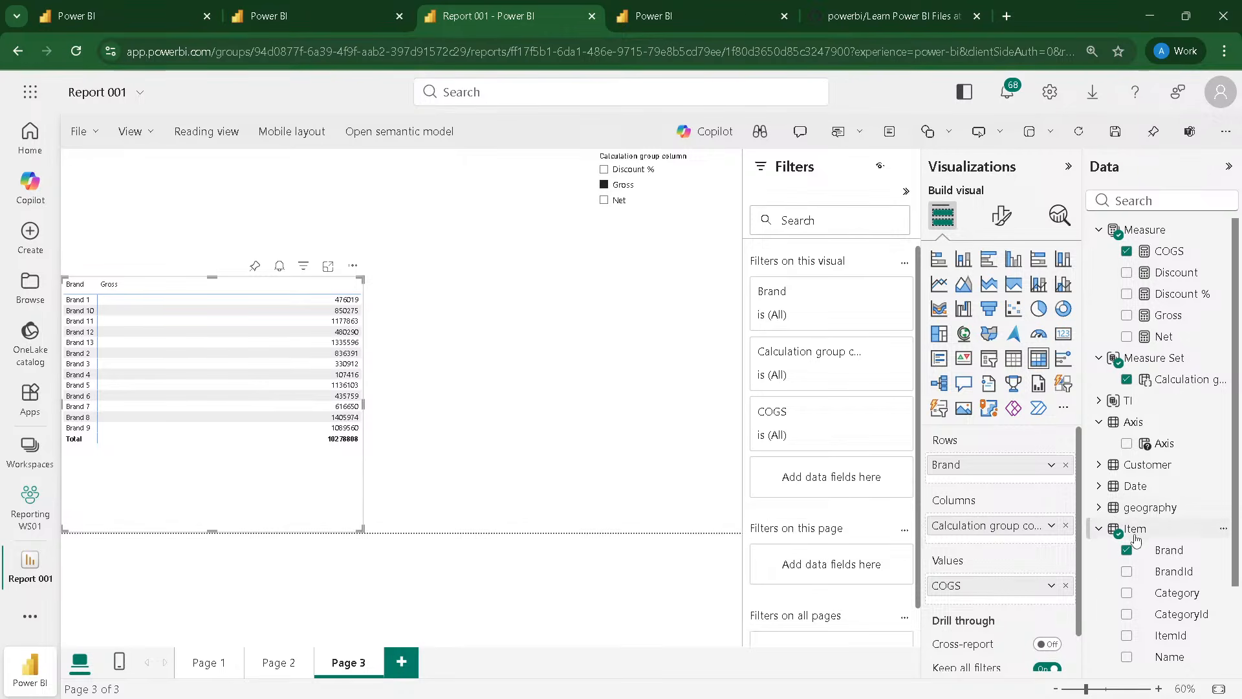
drag(1167, 593, 997, 531)
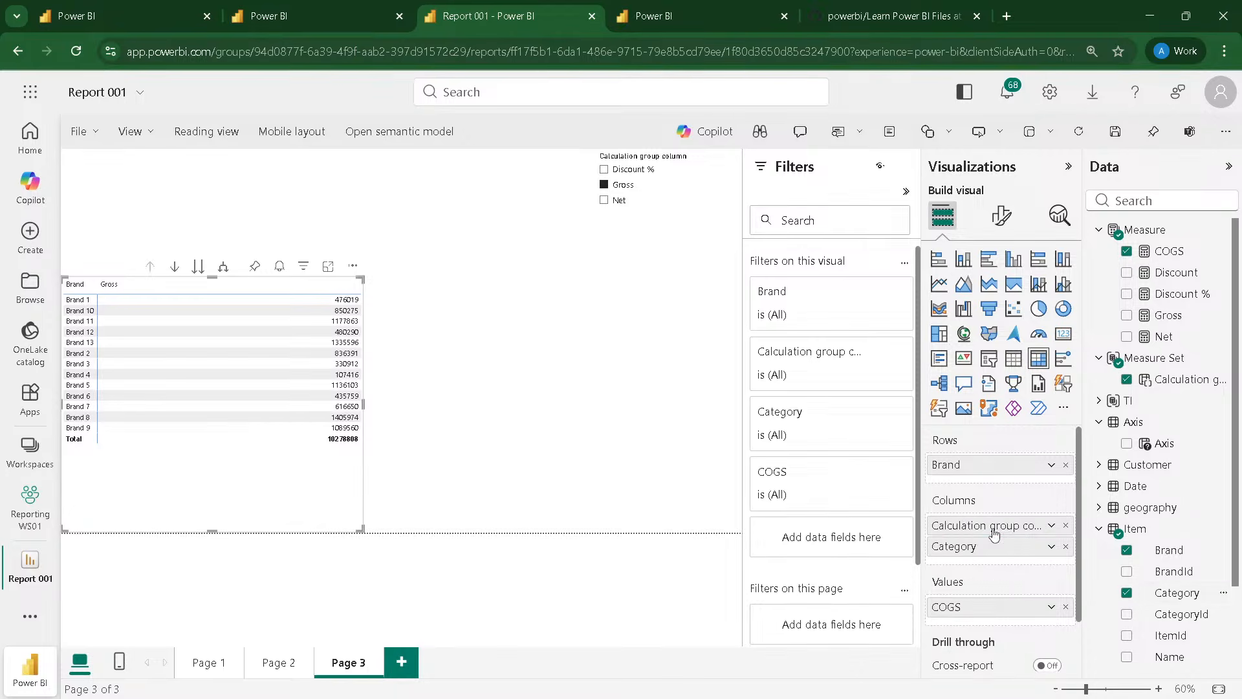
Step: Clear the slicer's Gross selection and expand the matrix columns to the Category level across the full page width
click(604, 186)
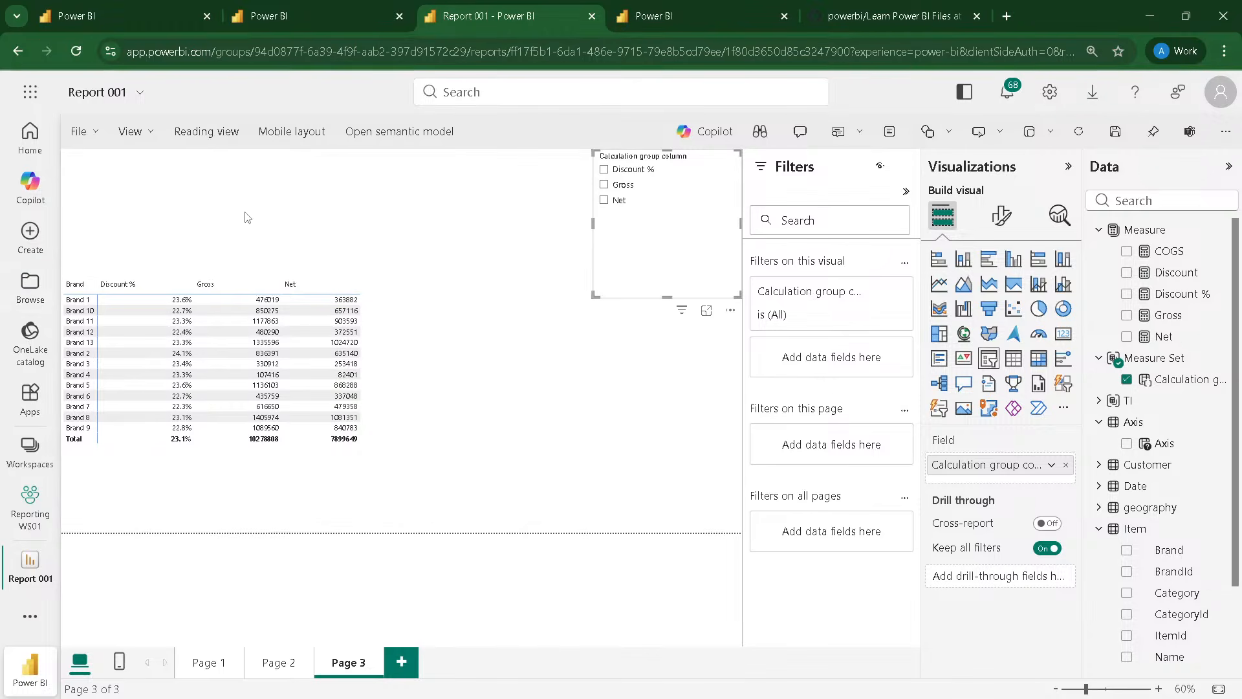
click(227, 267)
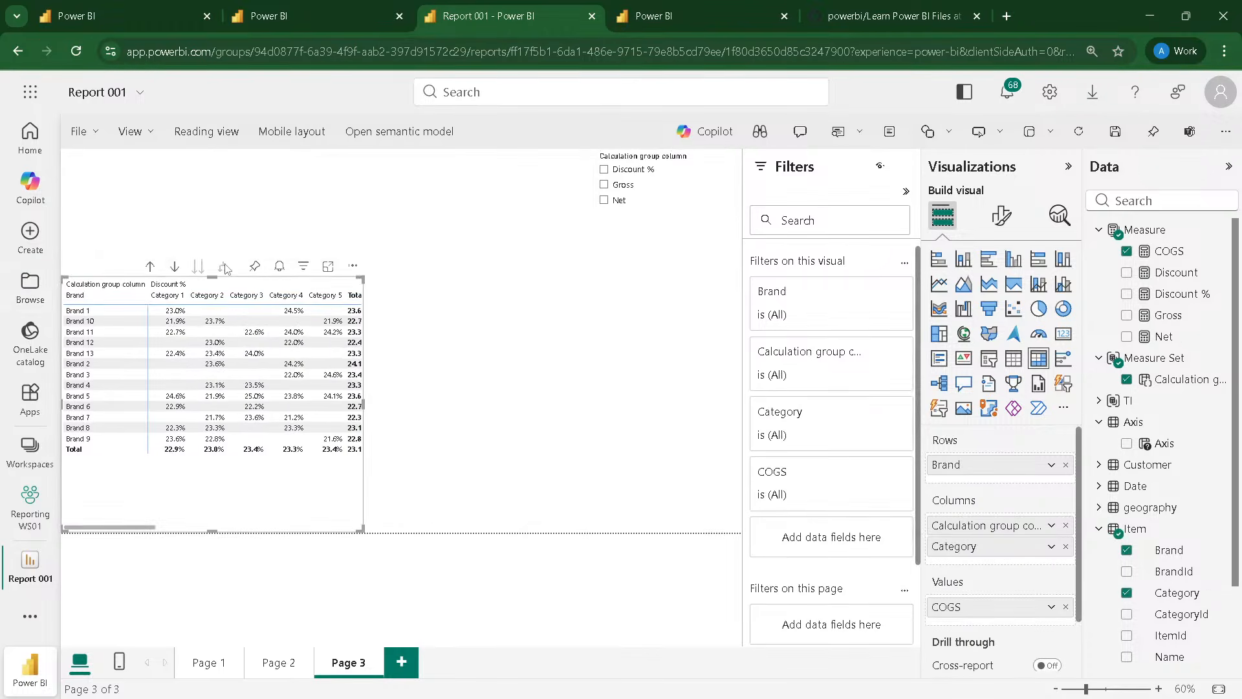
drag(363, 402, 741, 405)
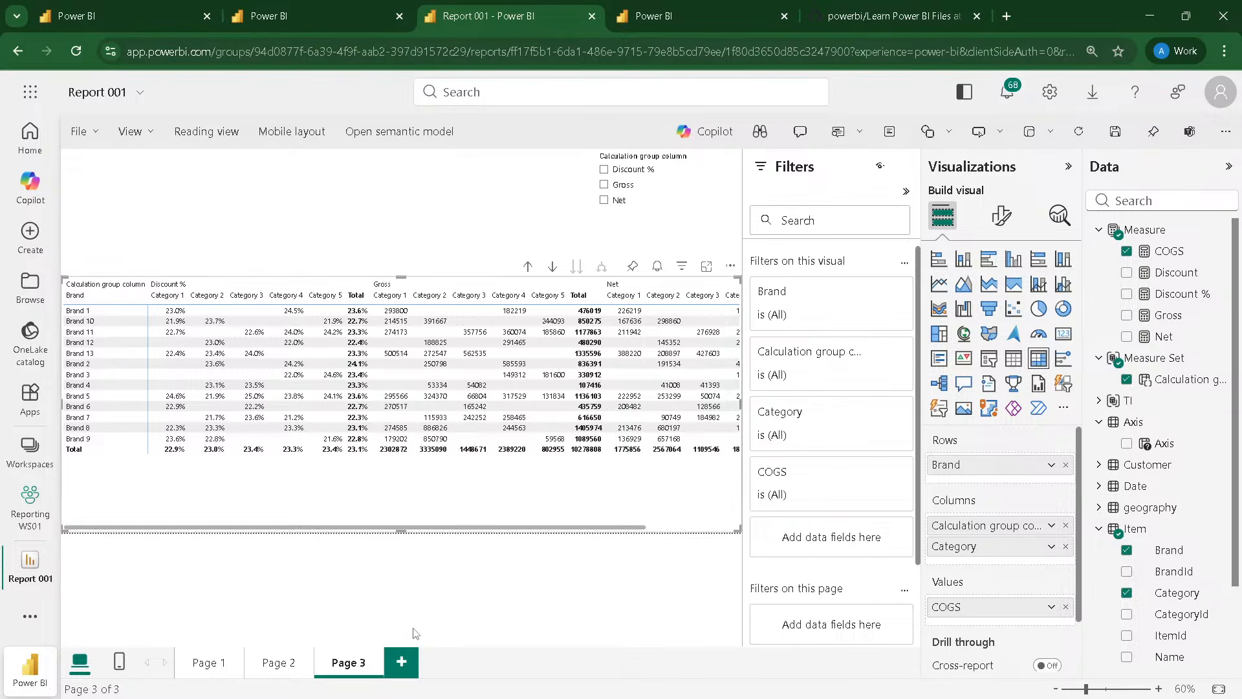
Step: Add a blank page to the report and duplicate Page 3
click(417, 662)
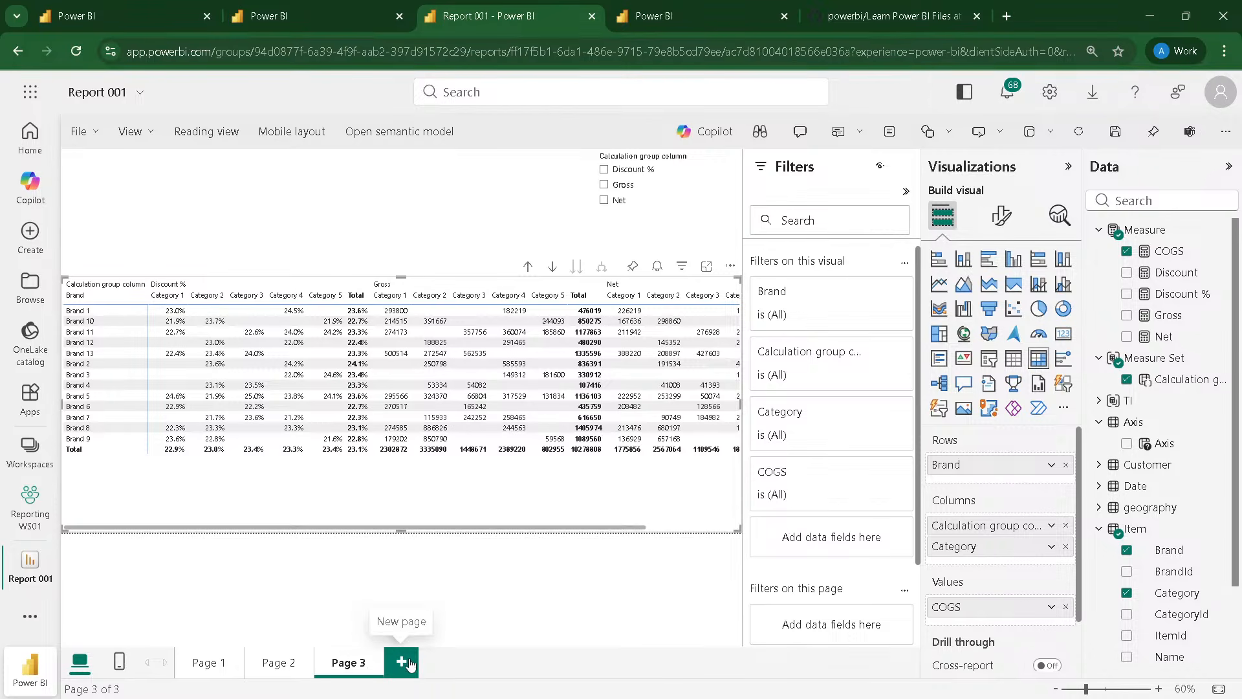
click(349, 661)
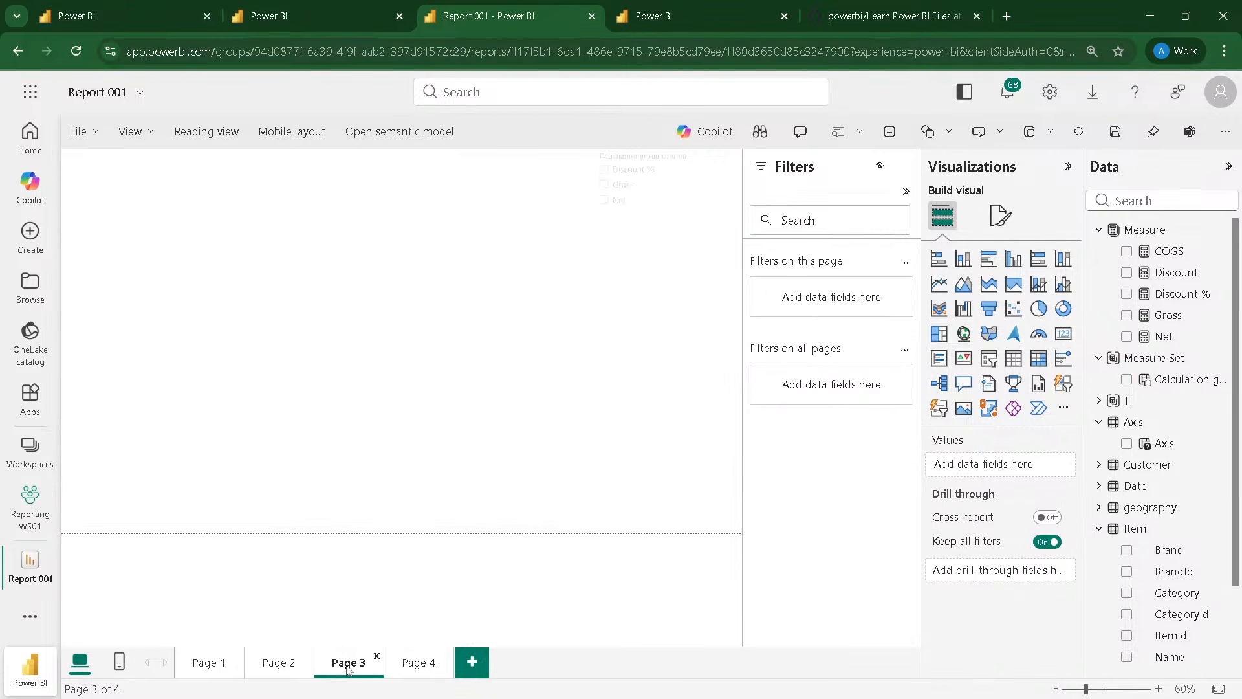
right_click(349, 665)
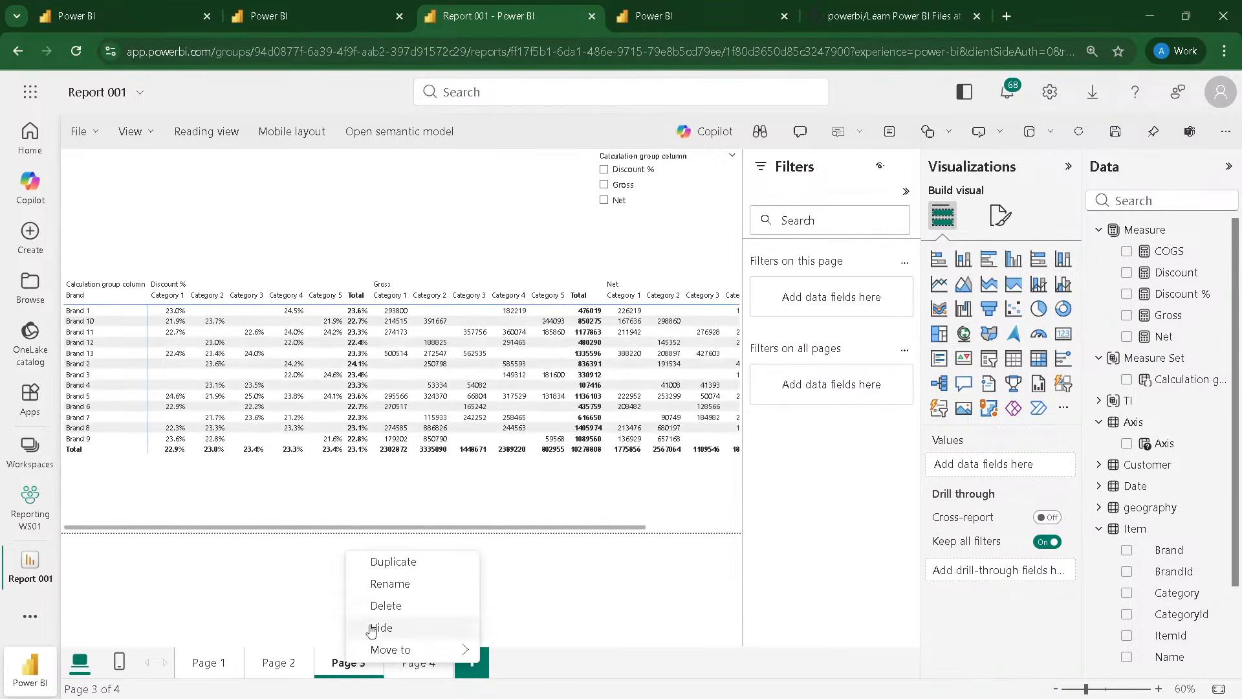
click(383, 562)
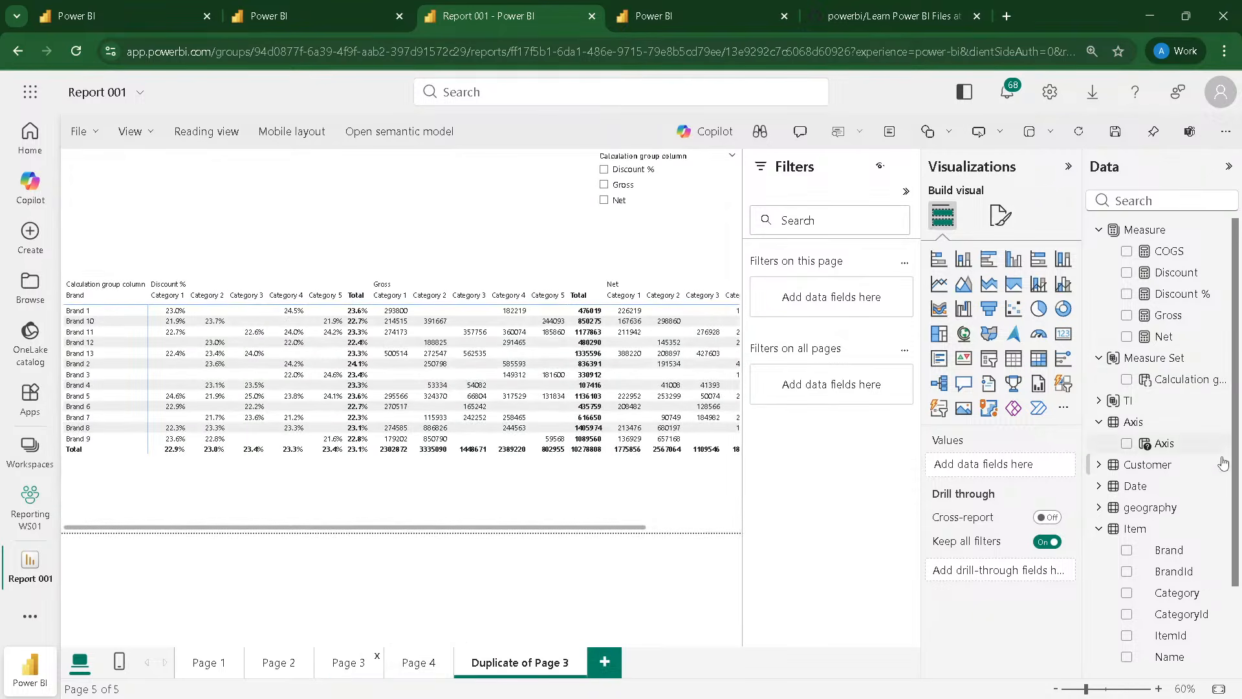
Step: On the duplicated page, replace Brand on the matrix rows with TI's calculation group column and remove Category from its columns
click(1107, 406)
click(604, 466)
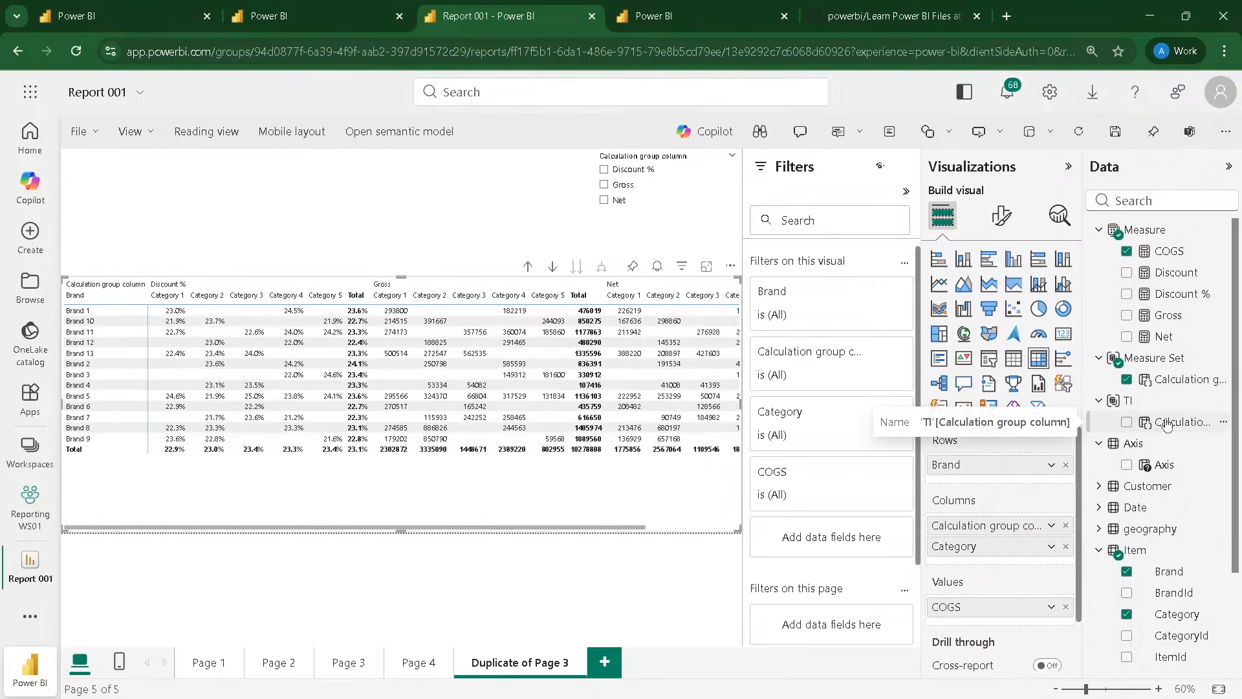
click(1066, 465)
drag(1173, 423, 1006, 465)
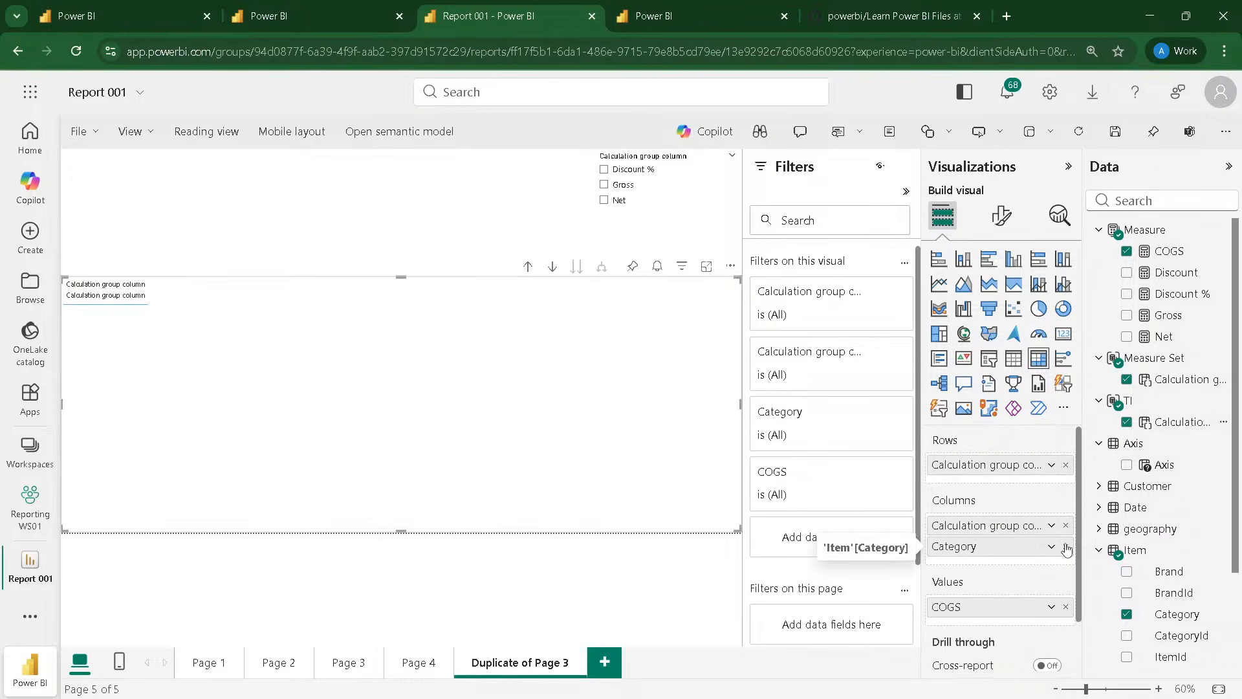
click(1066, 547)
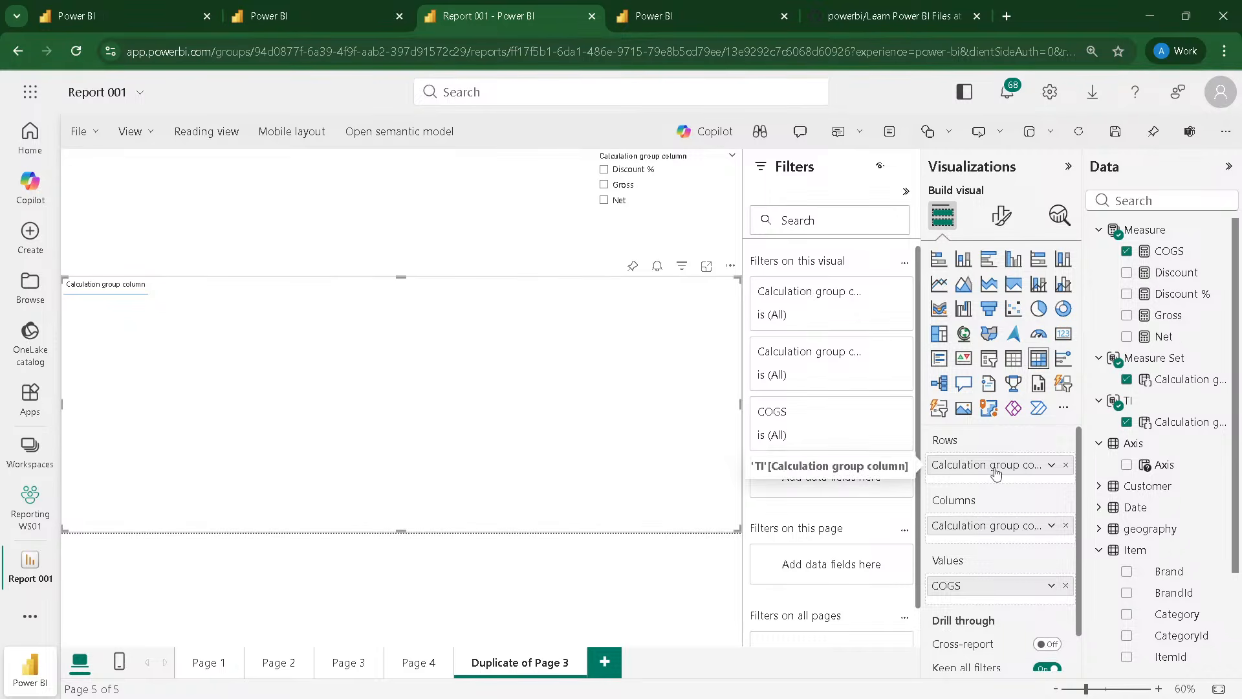
Step: Try filtering the matrix by Net with the calculation group slicer
click(604, 201)
click(603, 201)
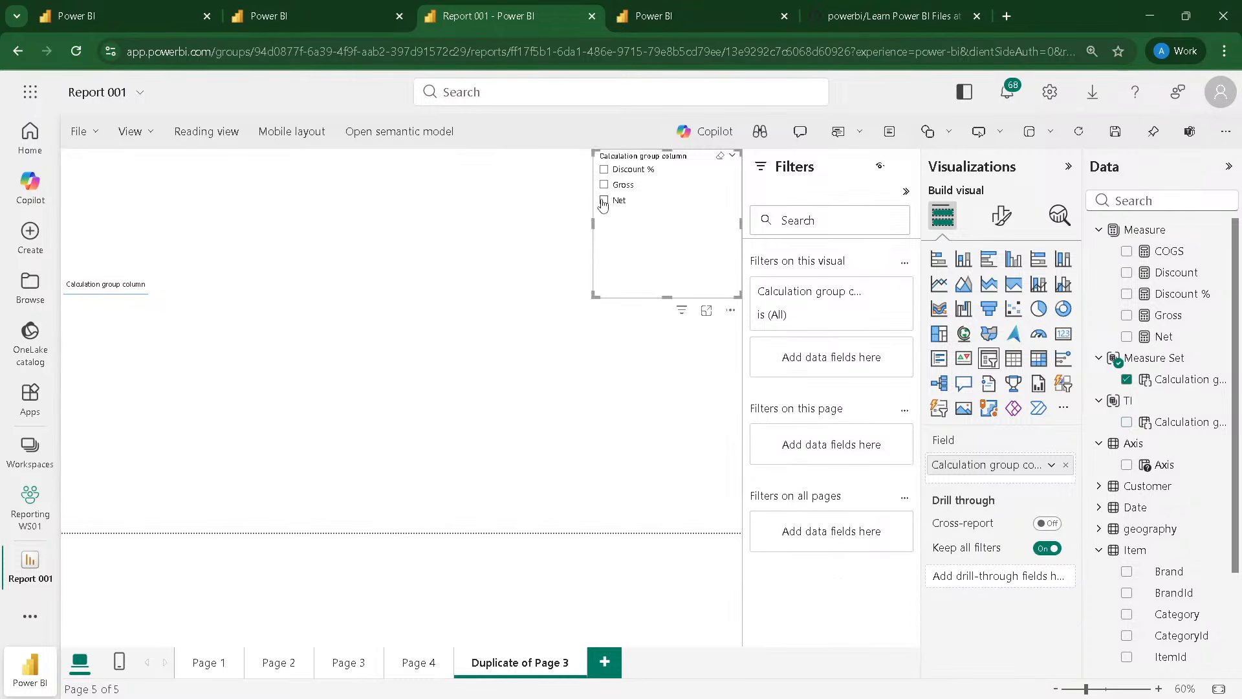
click(504, 399)
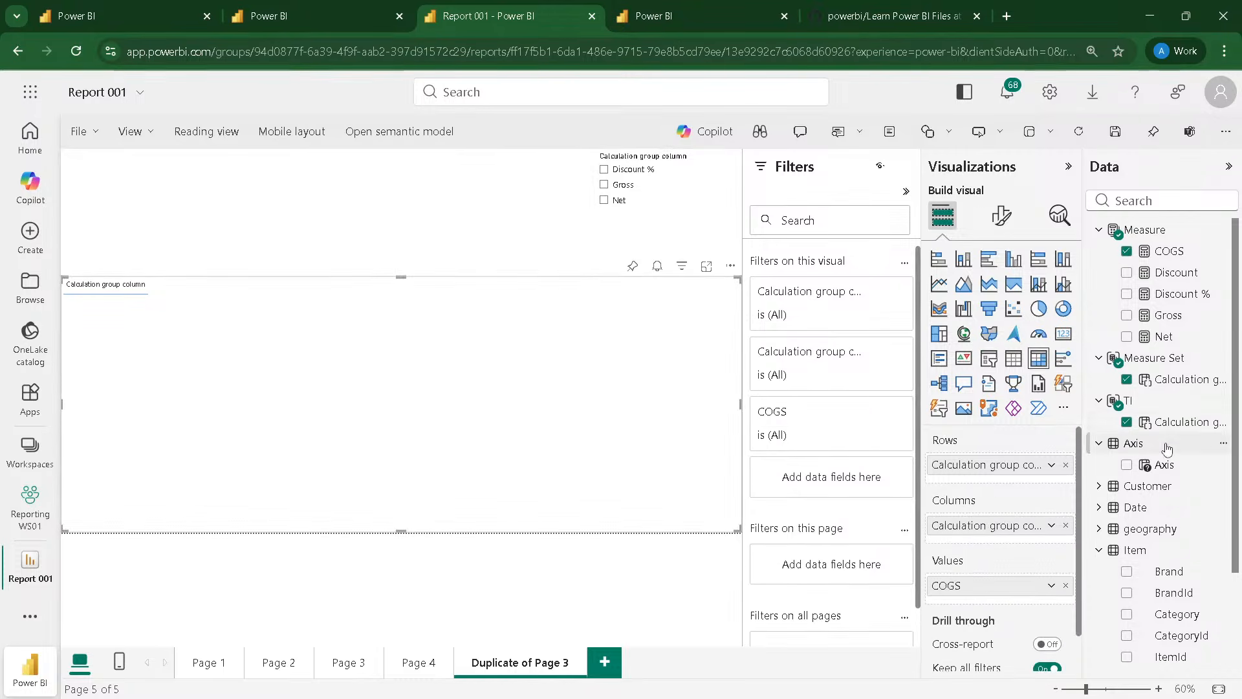
Step: Place the Date table's Month Year field in a new table visual above the matrix
scroll(1161, 445, down, 2)
click(1100, 383)
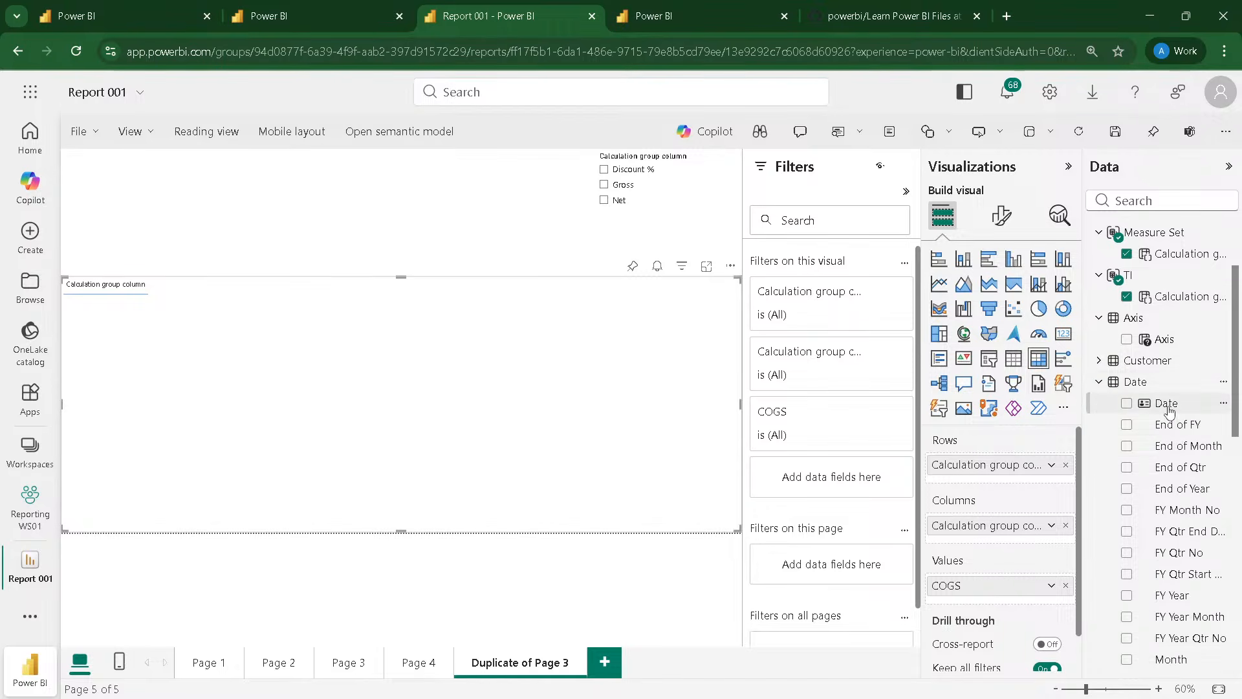
scroll(1172, 480, down, 3)
drag(1183, 540, 206, 191)
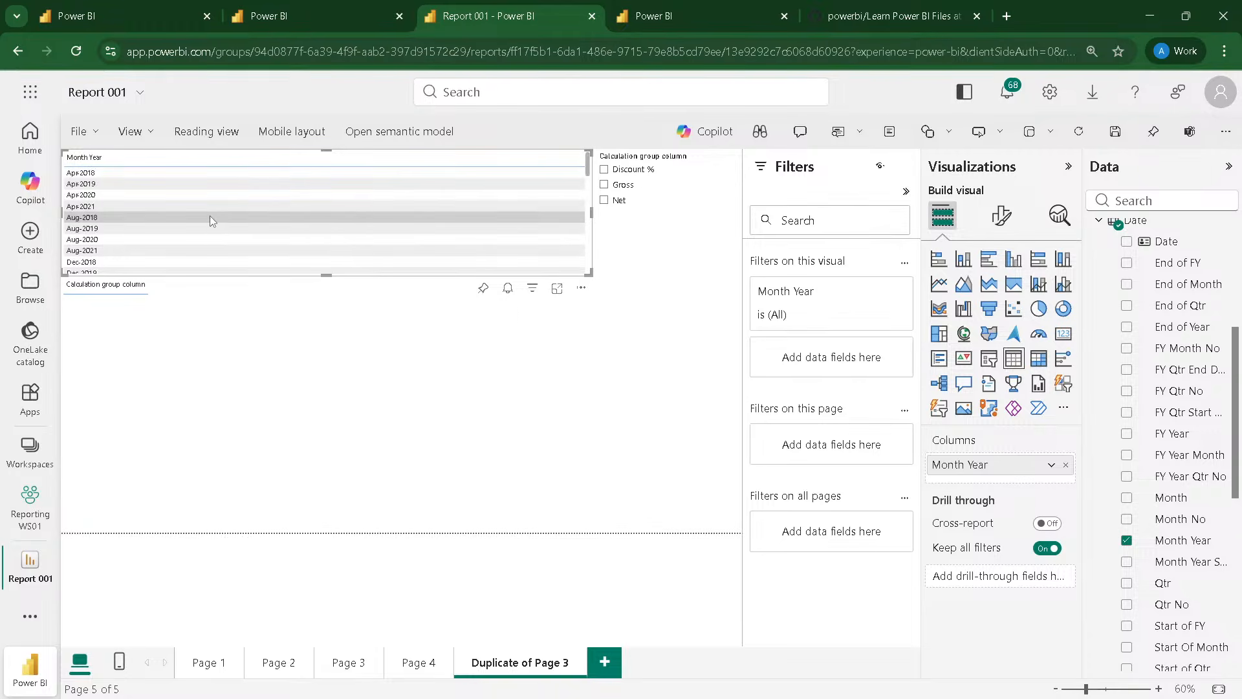
Step: Switch to Sales Reporting SM01 and select the Date table's Month Year column for editing
click(275, 22)
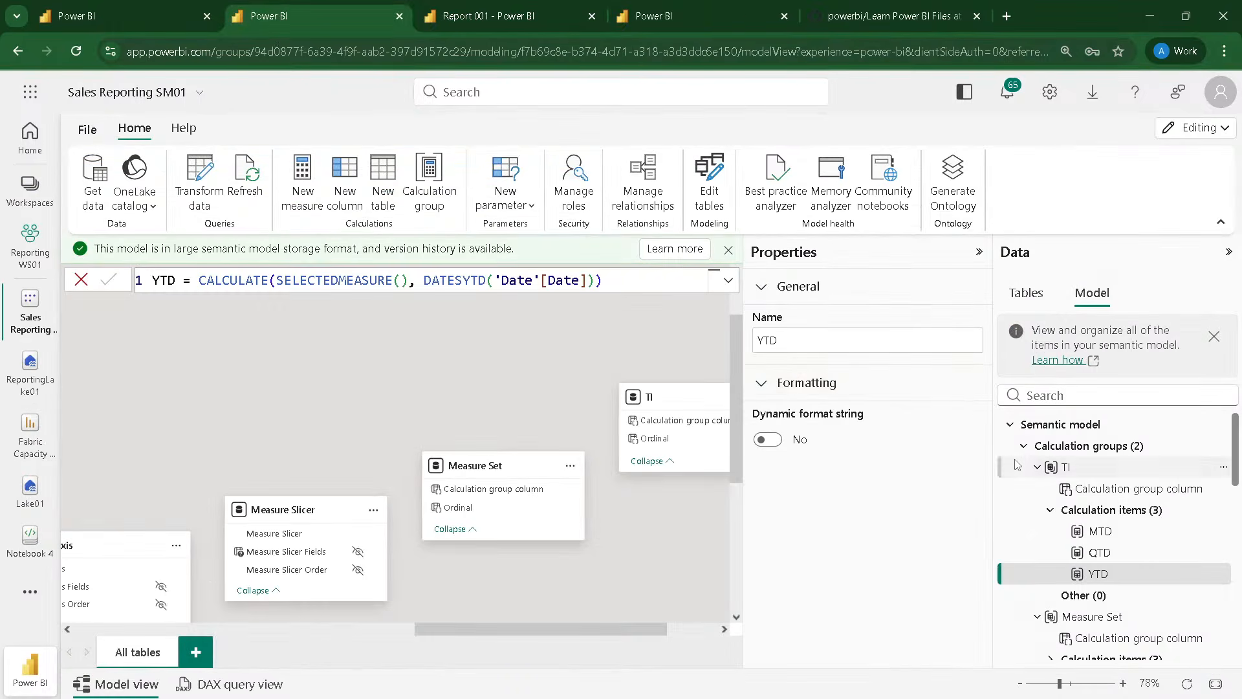
click(1024, 299)
scroll(1067, 491, down, 5)
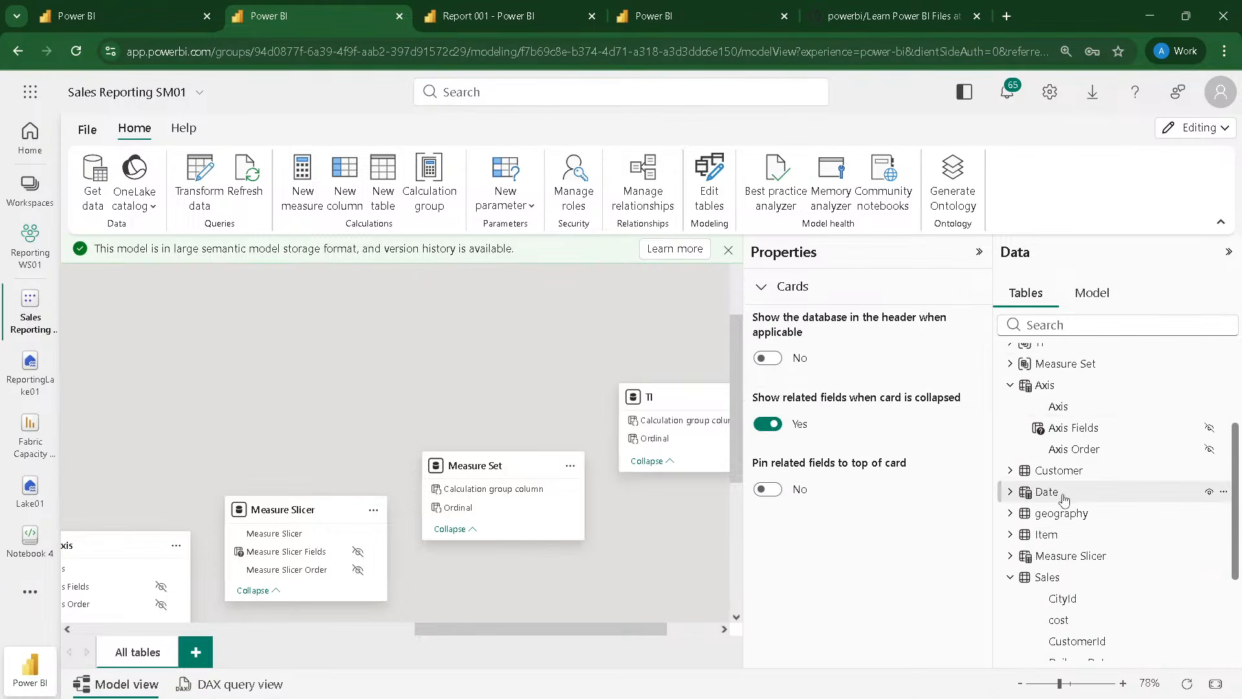
scroll(1014, 400, up, 4)
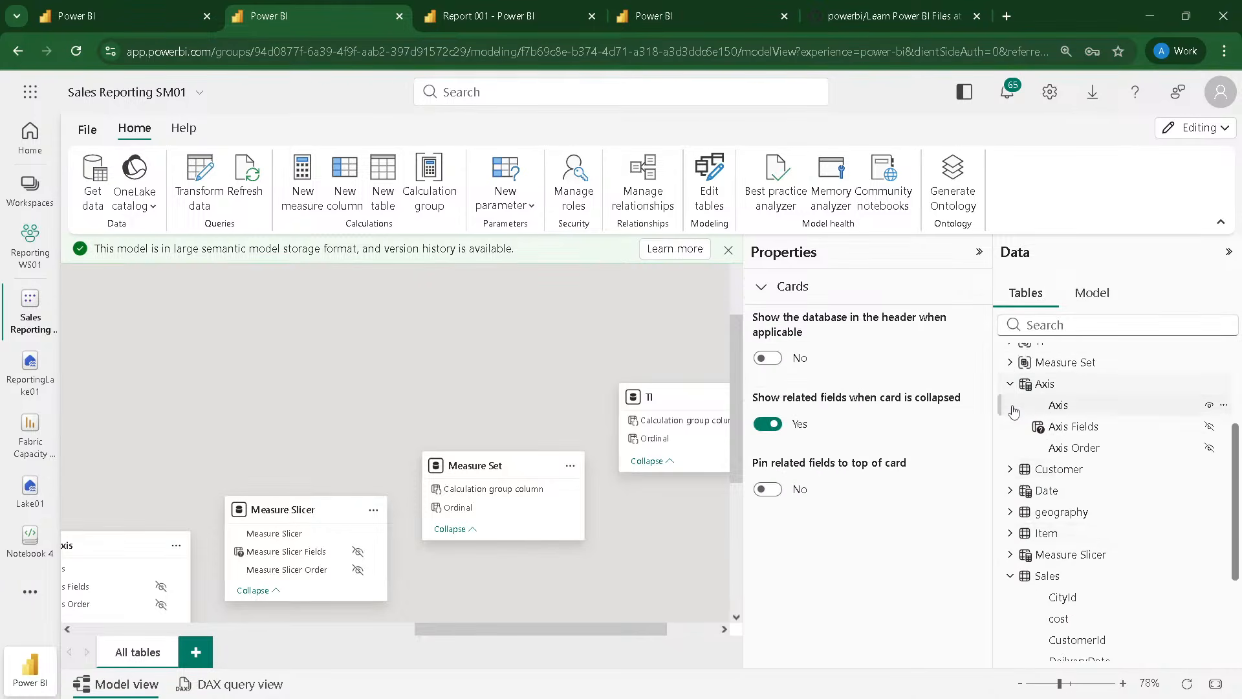
scroll(1011, 385, up, 2)
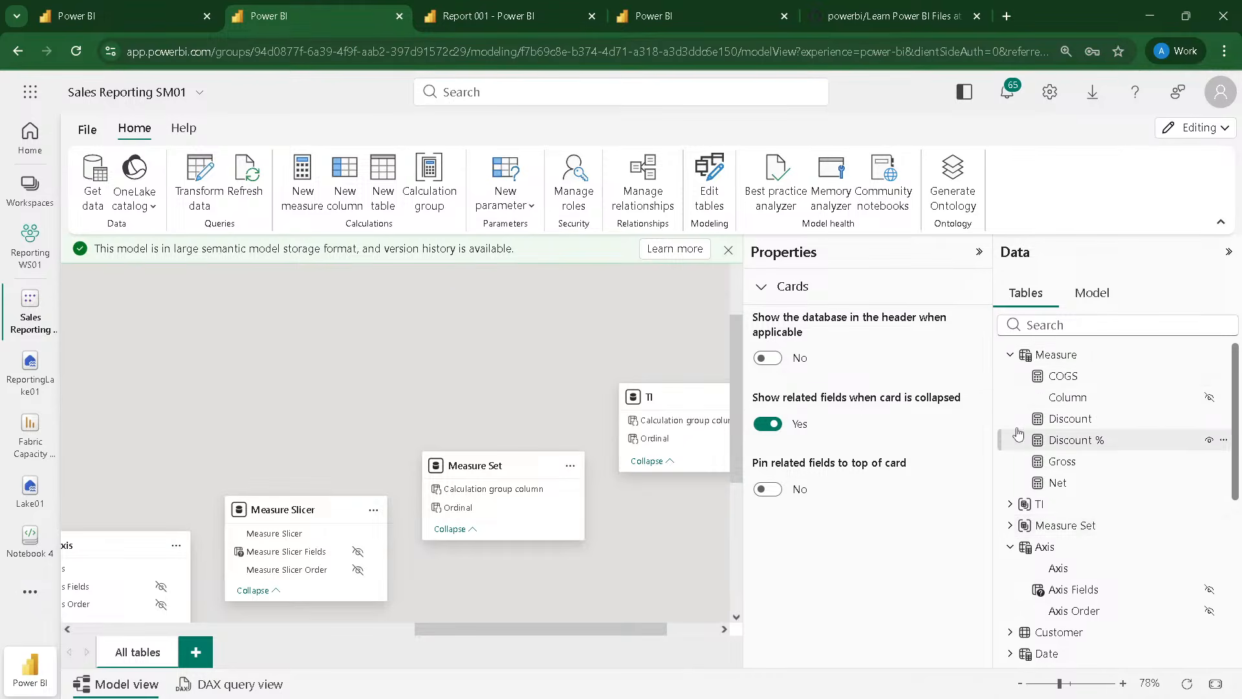
click(1009, 355)
click(1010, 418)
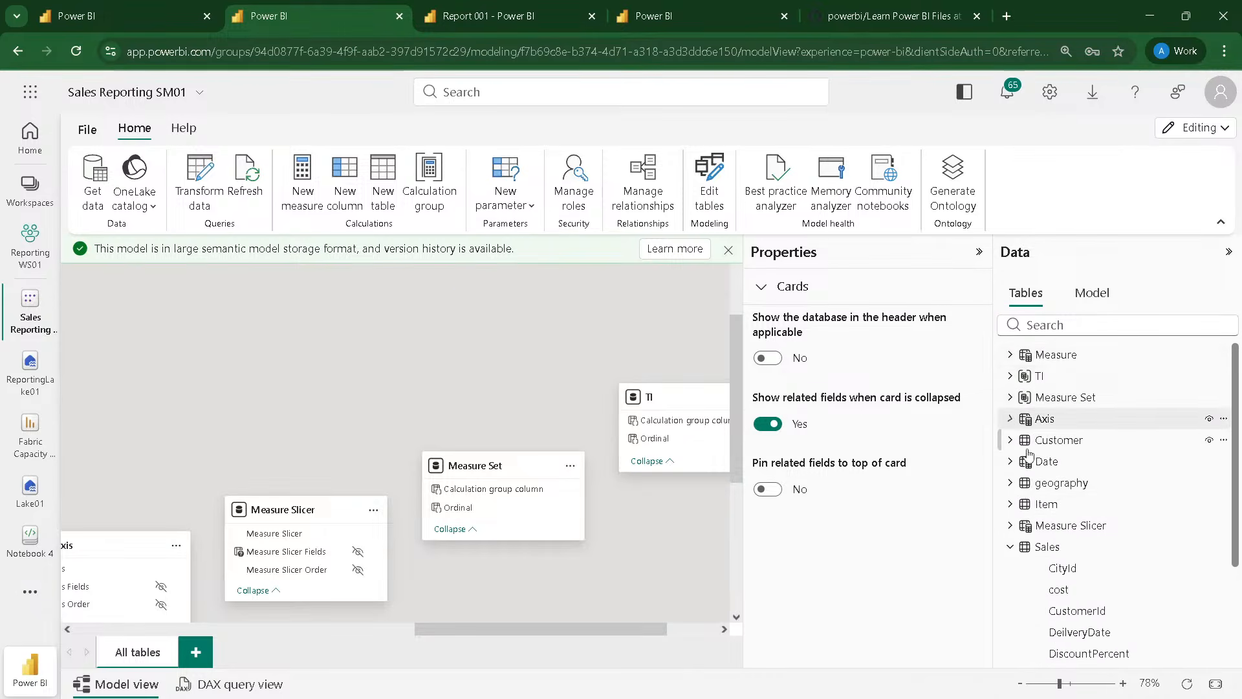
click(1010, 461)
scroll(1048, 492, down, 5)
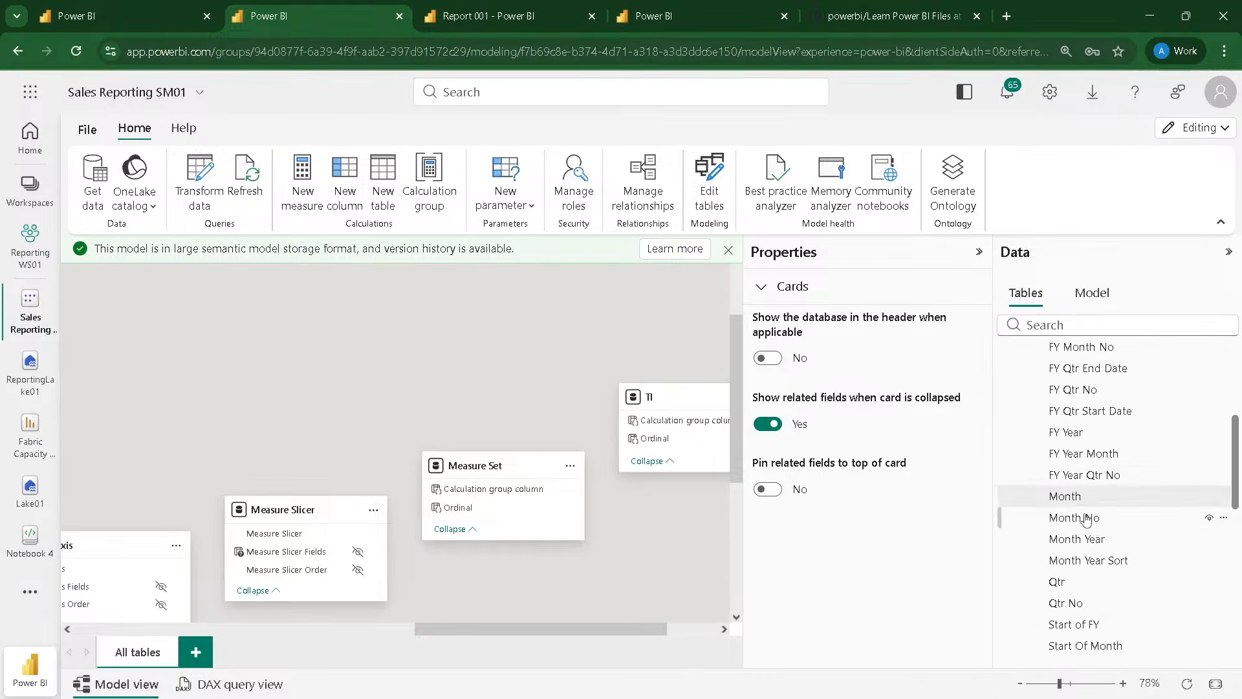
click(1086, 542)
Step: Set the Month Year column to sort by Month Year Sort
scroll(841, 504, down, 3)
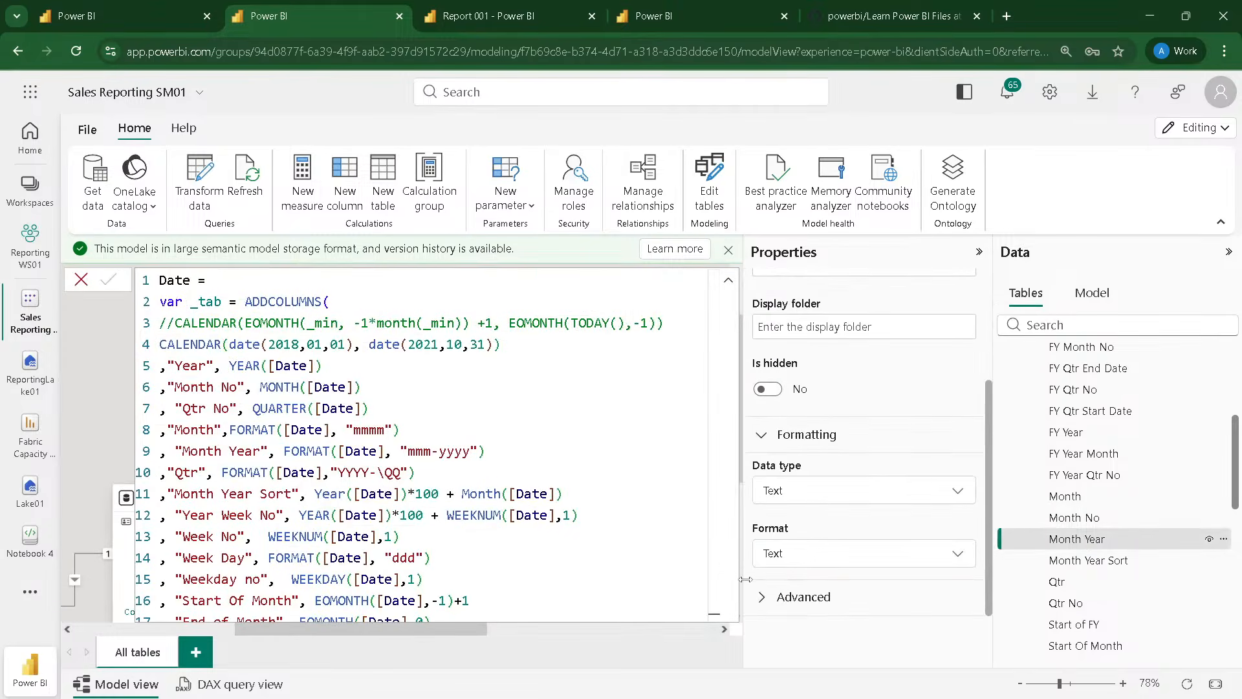
click(764, 597)
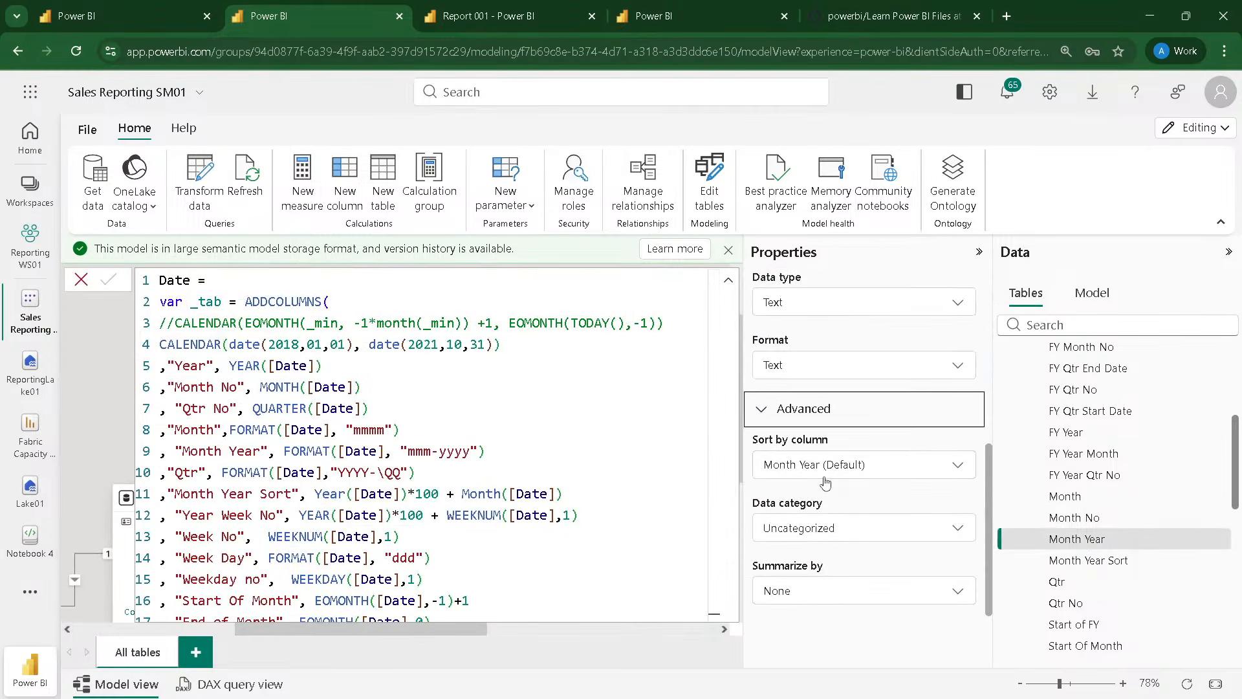
click(822, 470)
scroll(831, 386, down, 3)
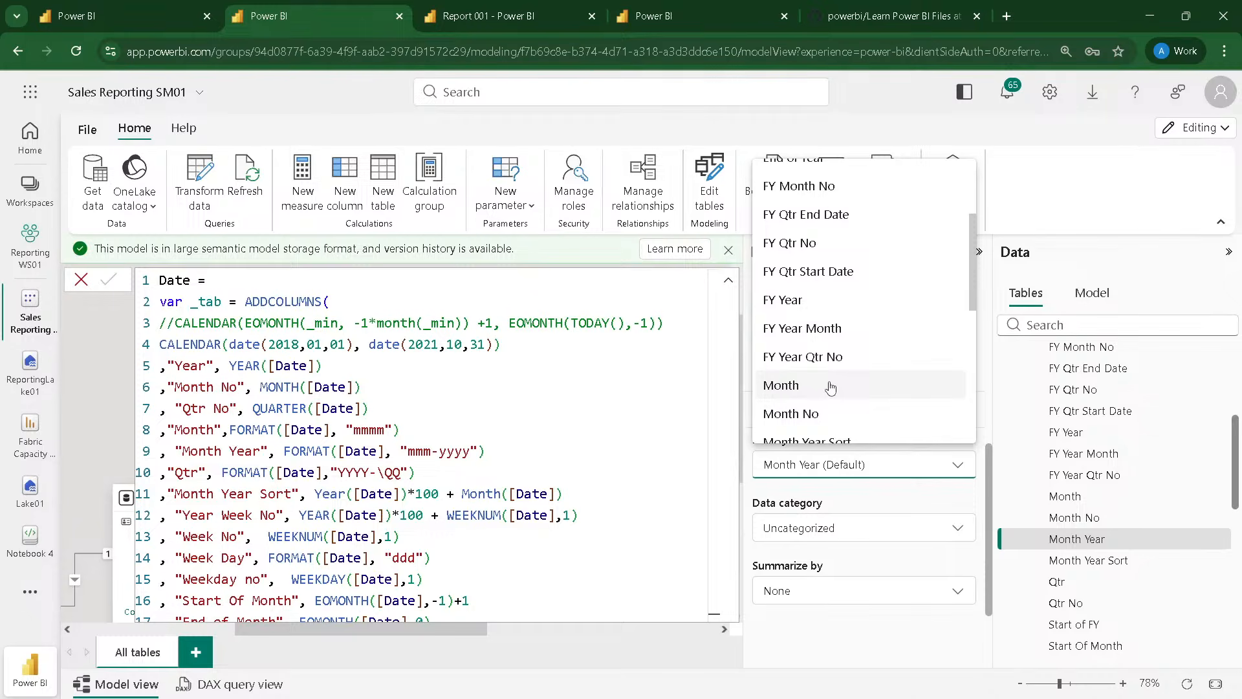
scroll(831, 387, down, 2)
click(825, 363)
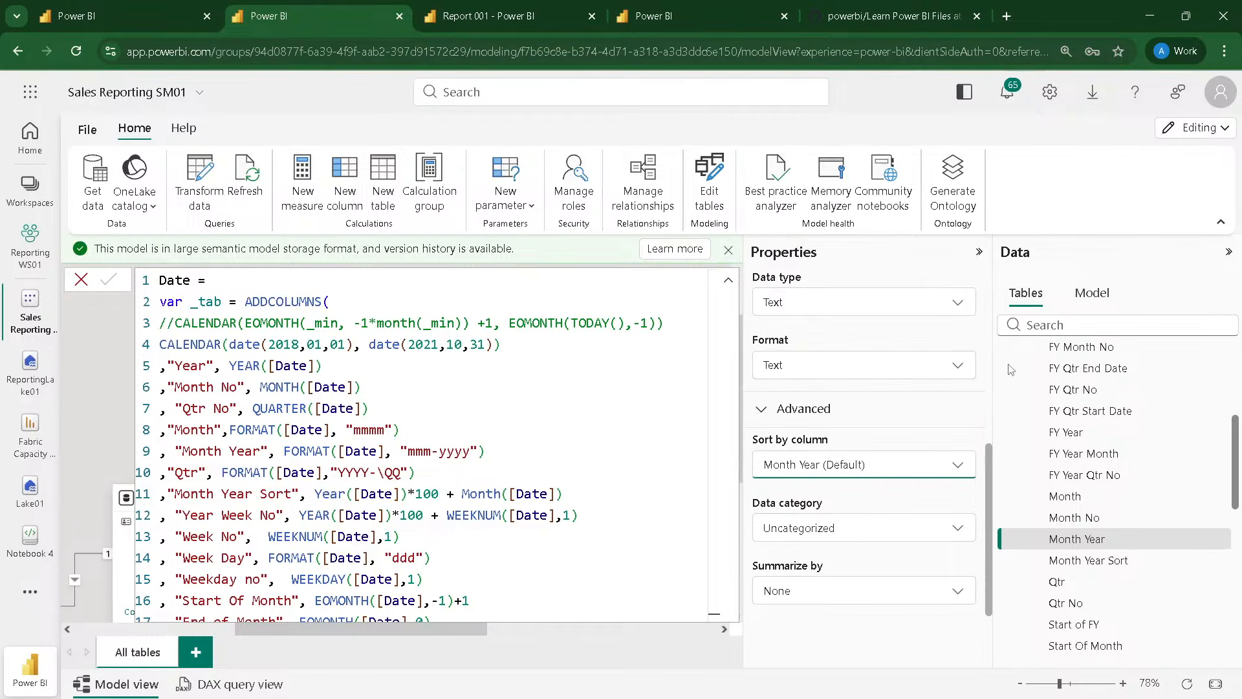
Step: Switch back to Report 001 and refresh its visuals
click(139, 9)
click(359, 17)
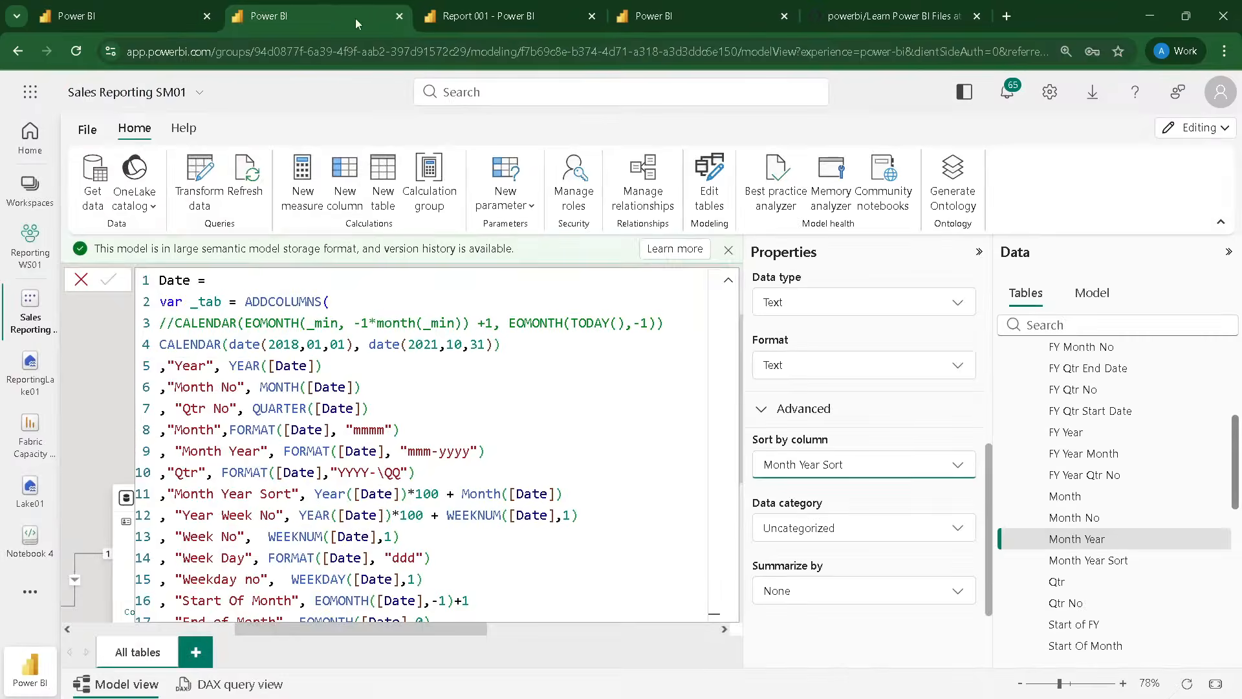
click(494, 18)
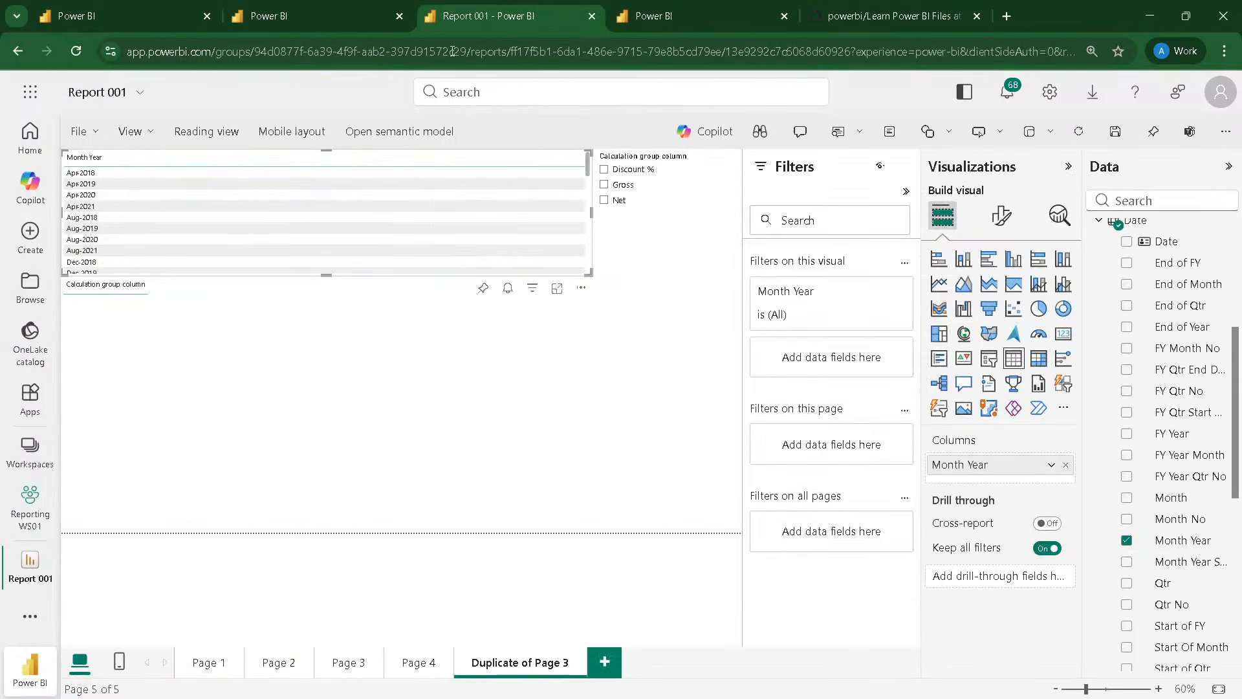
click(1084, 139)
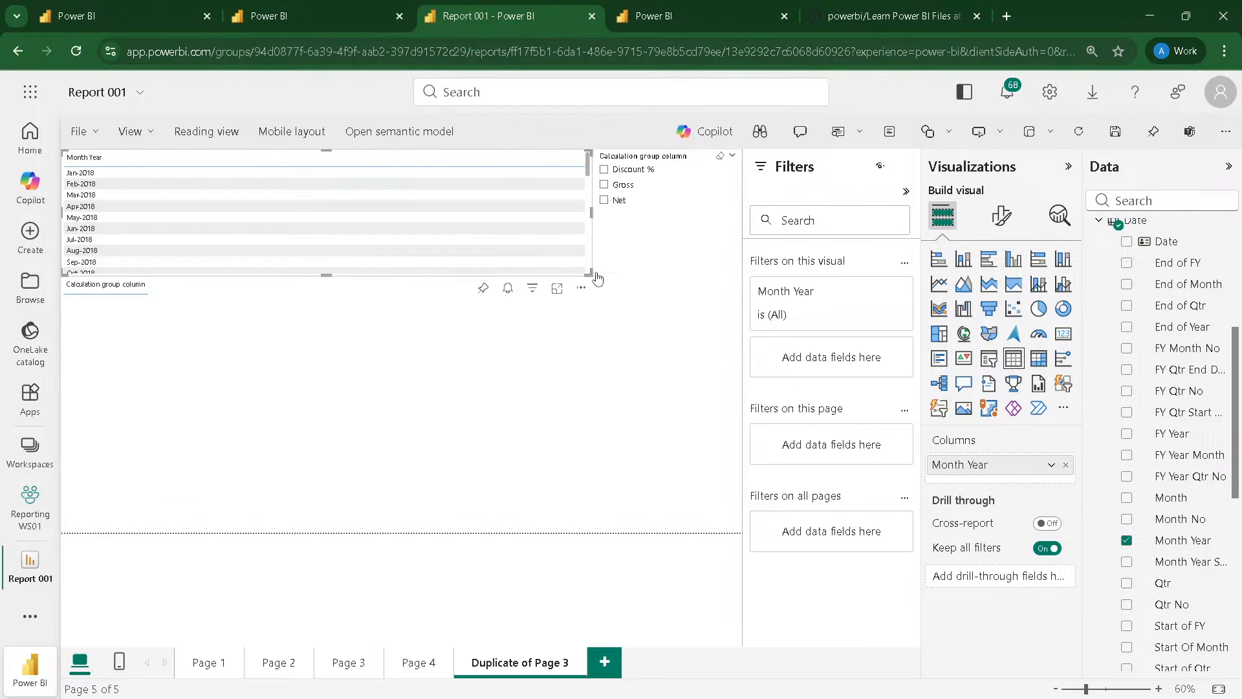
Step: Narrow the Month Year table and convert it into a slicer
drag(590, 273, 231, 266)
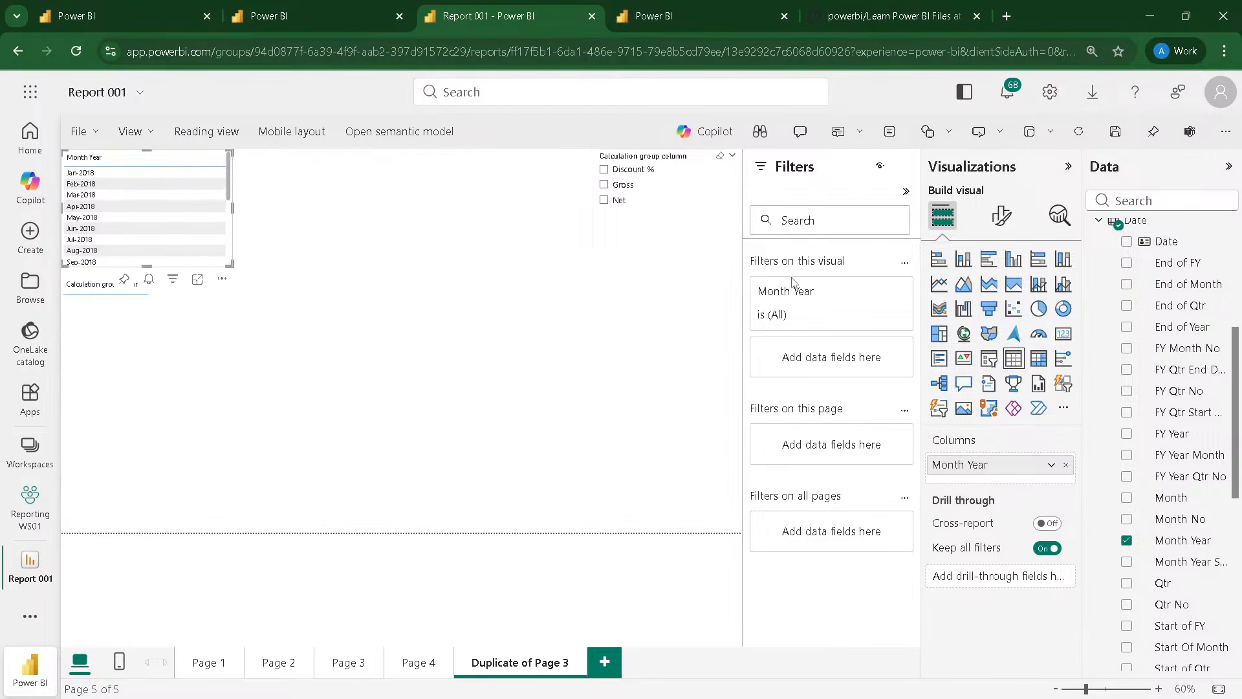
click(989, 358)
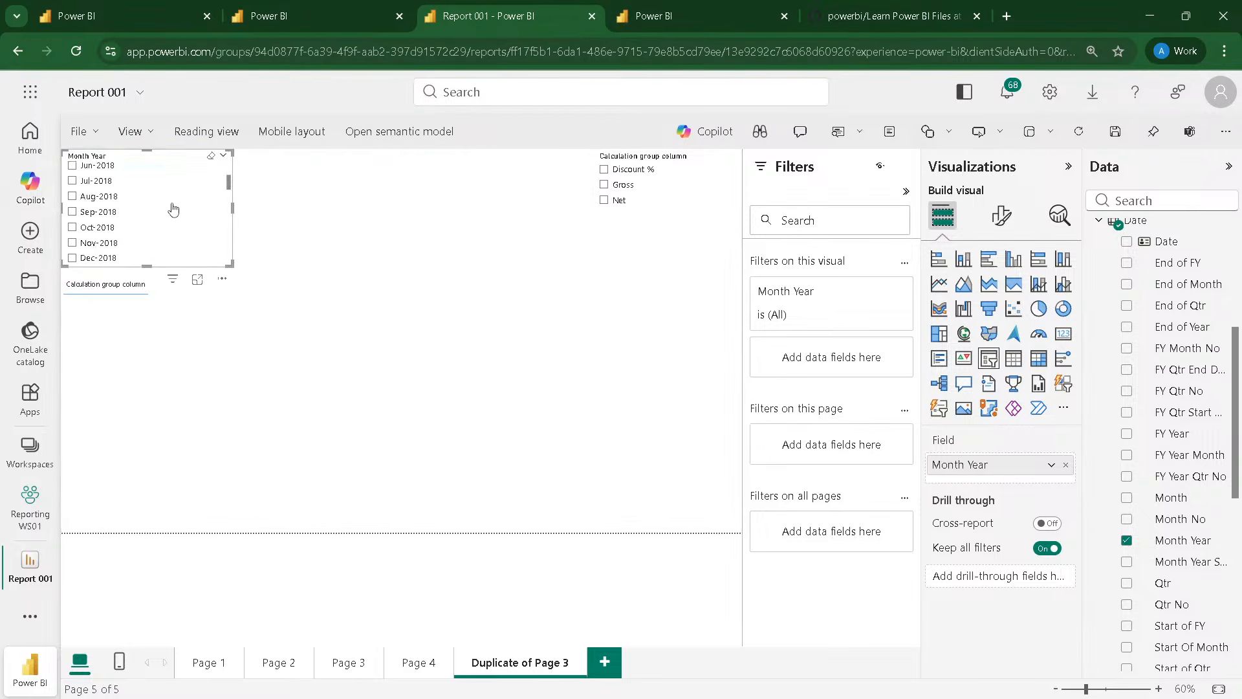
Step: Select Jan-2019 in the Month Year slicer and shrink the slicer to fit its entries
scroll(97, 226, down, 10)
scroll(80, 226, up, 8)
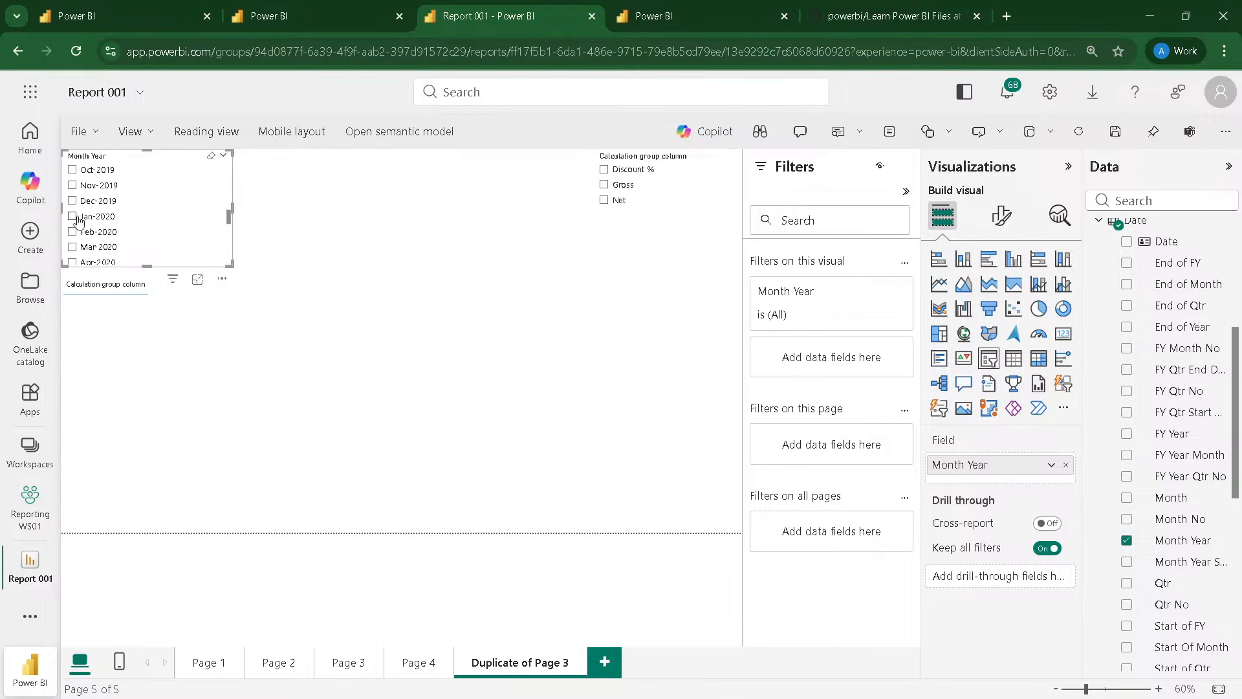
scroll(80, 204, up, 5)
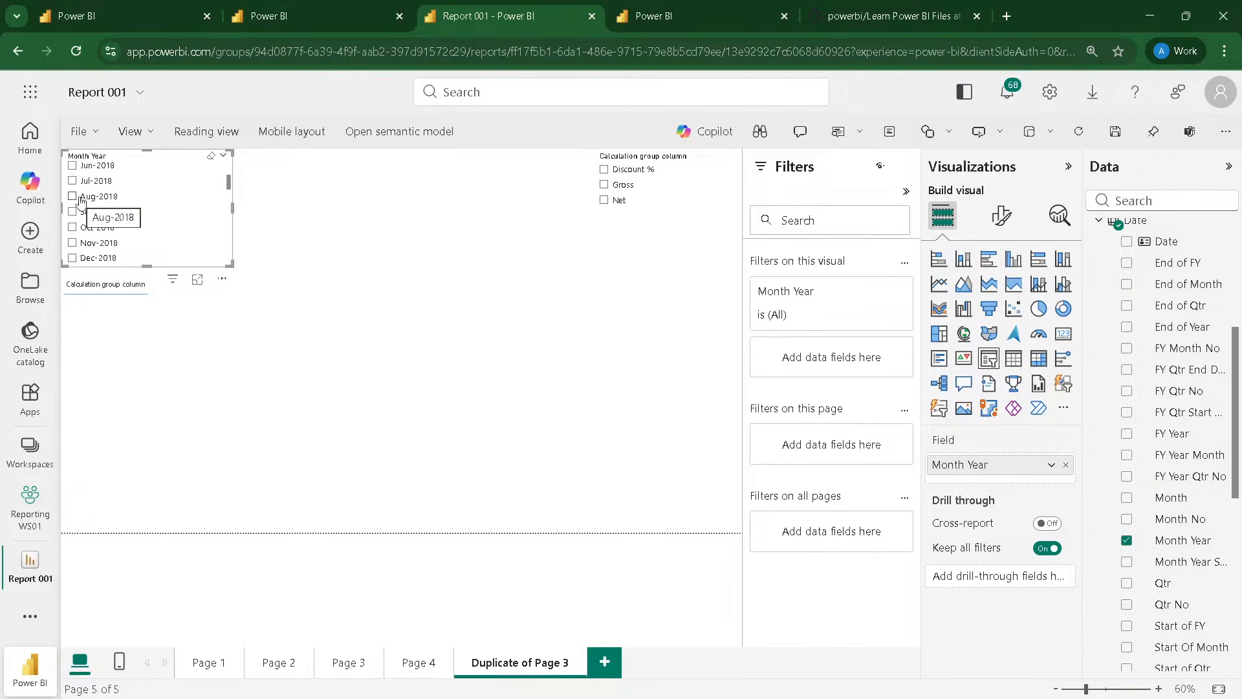
scroll(79, 220, down, 5)
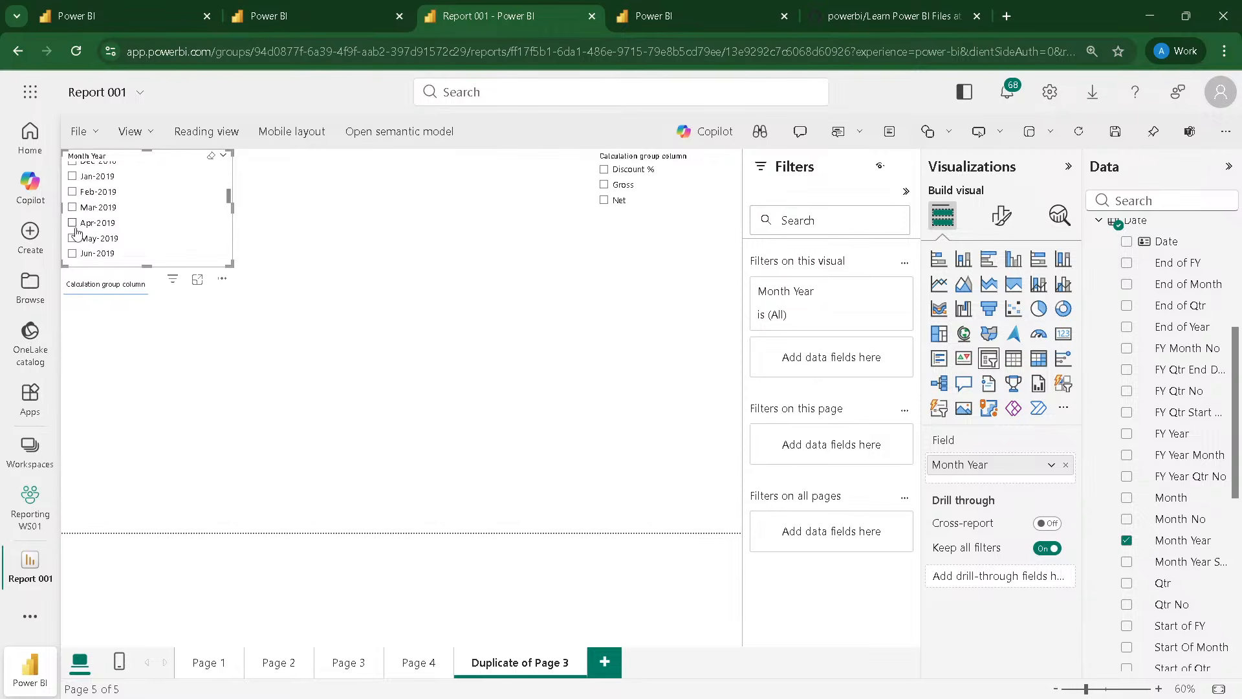
click(71, 176)
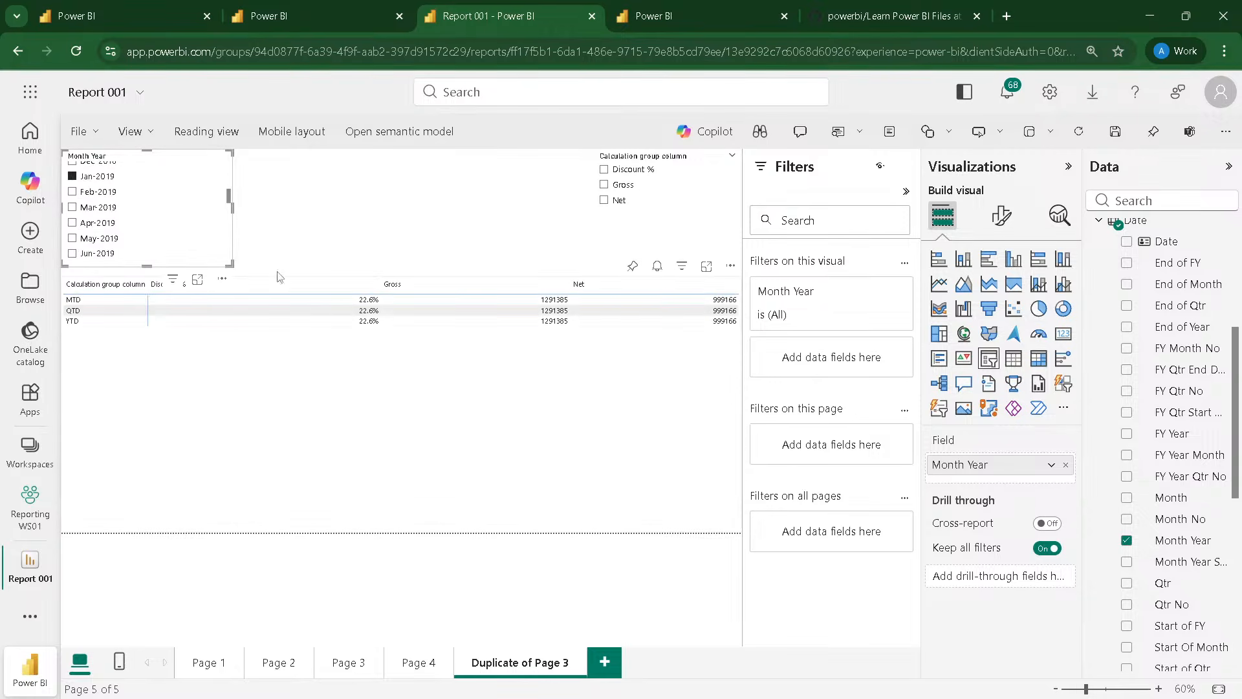
drag(230, 265, 147, 246)
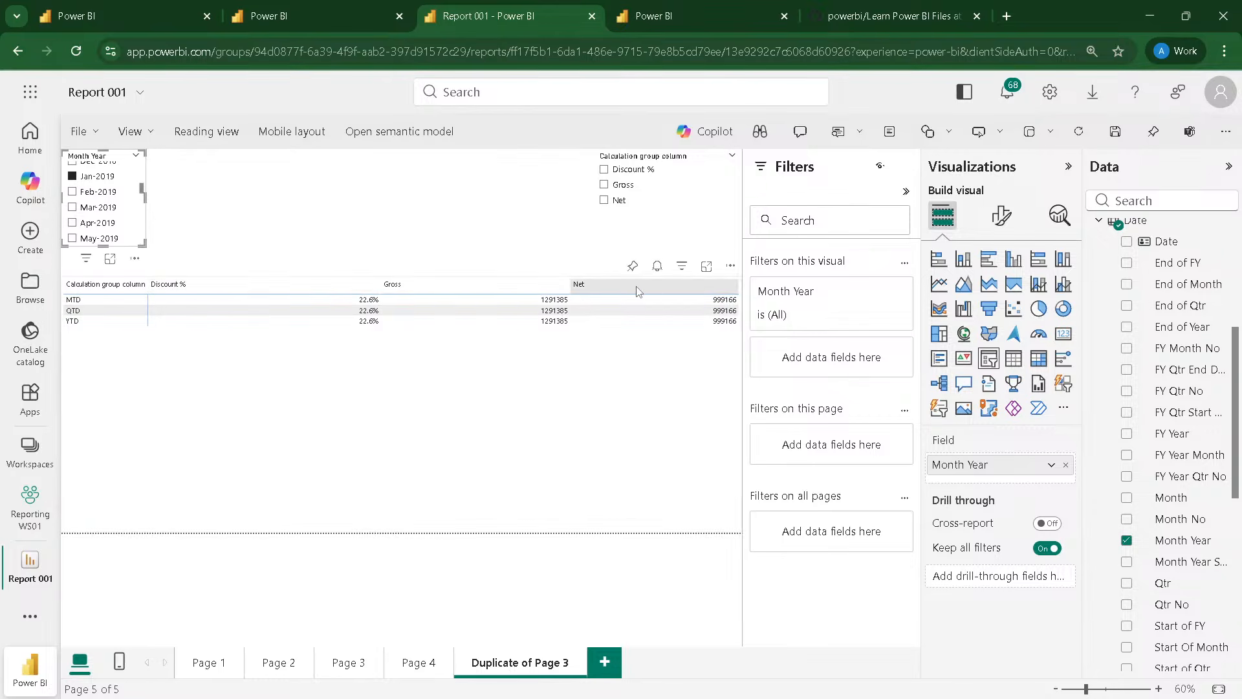
Step: Remove the calculation group column from the matrix columns and switch the Month Year slicer to May-2019
click(598, 438)
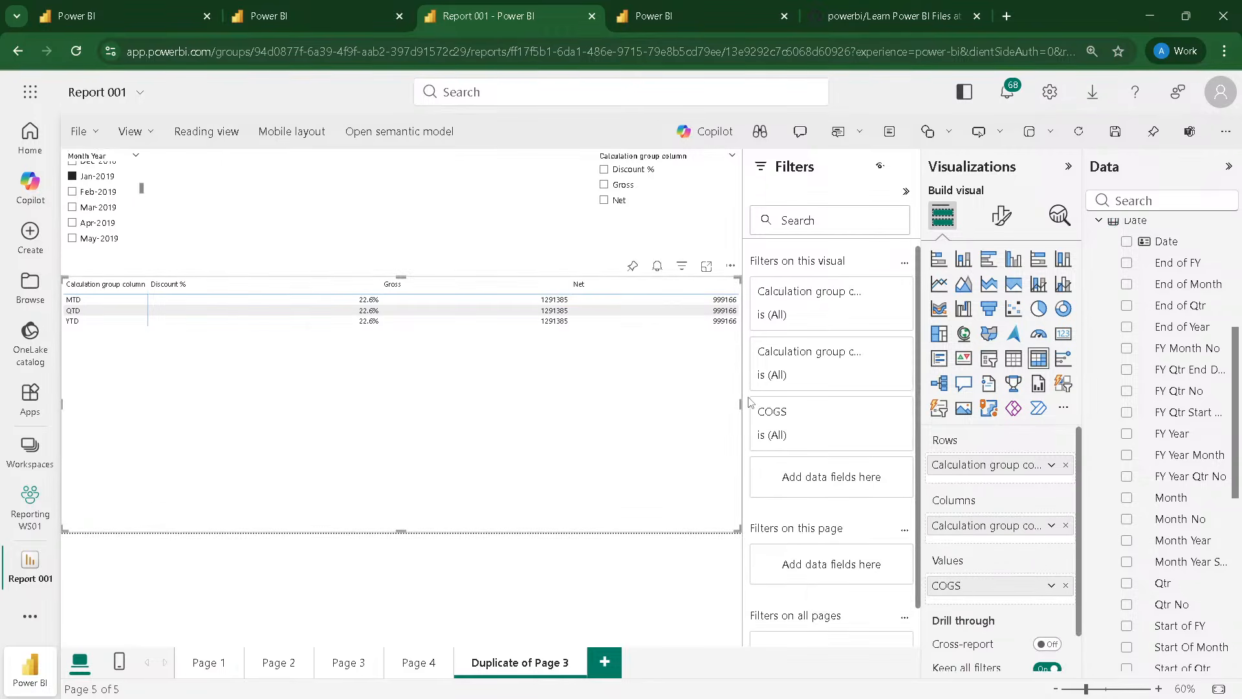
click(1066, 525)
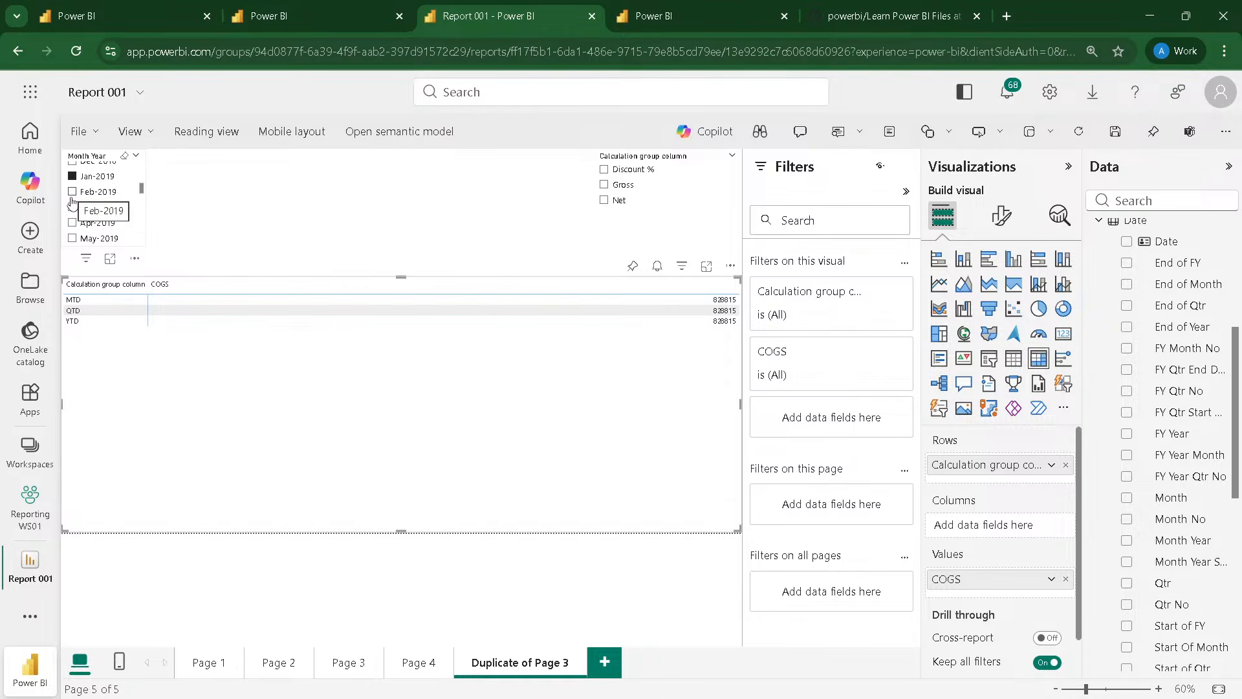
click(73, 223)
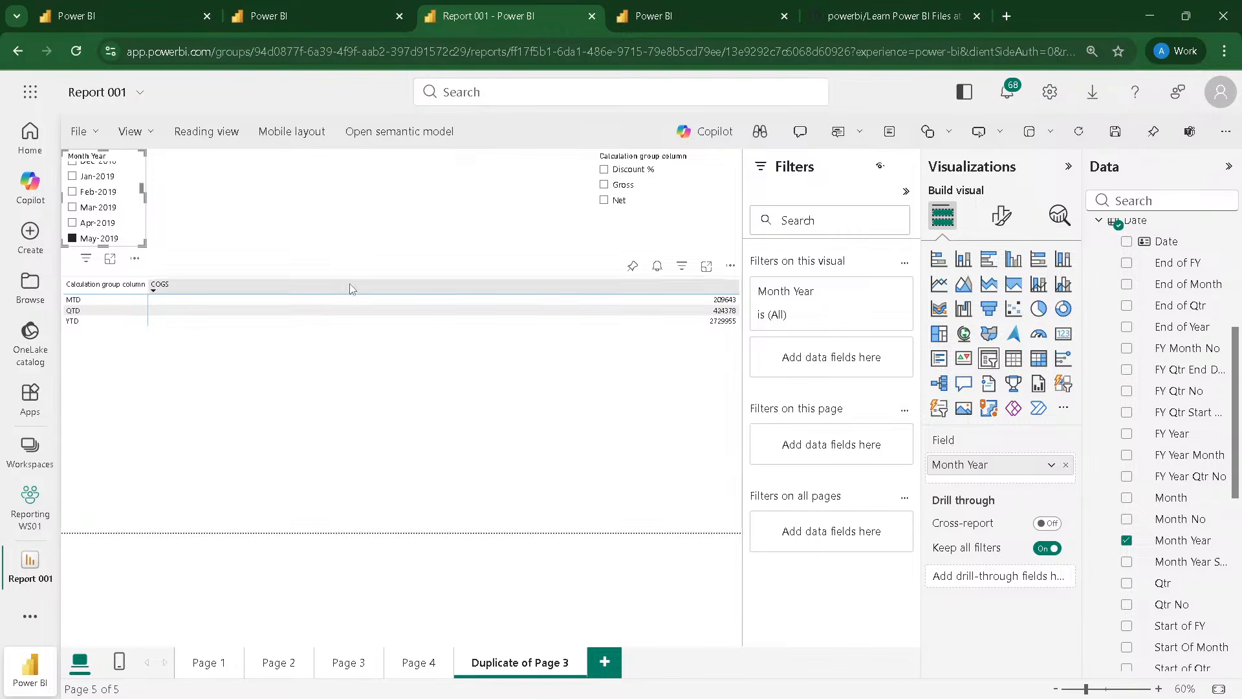
click(585, 356)
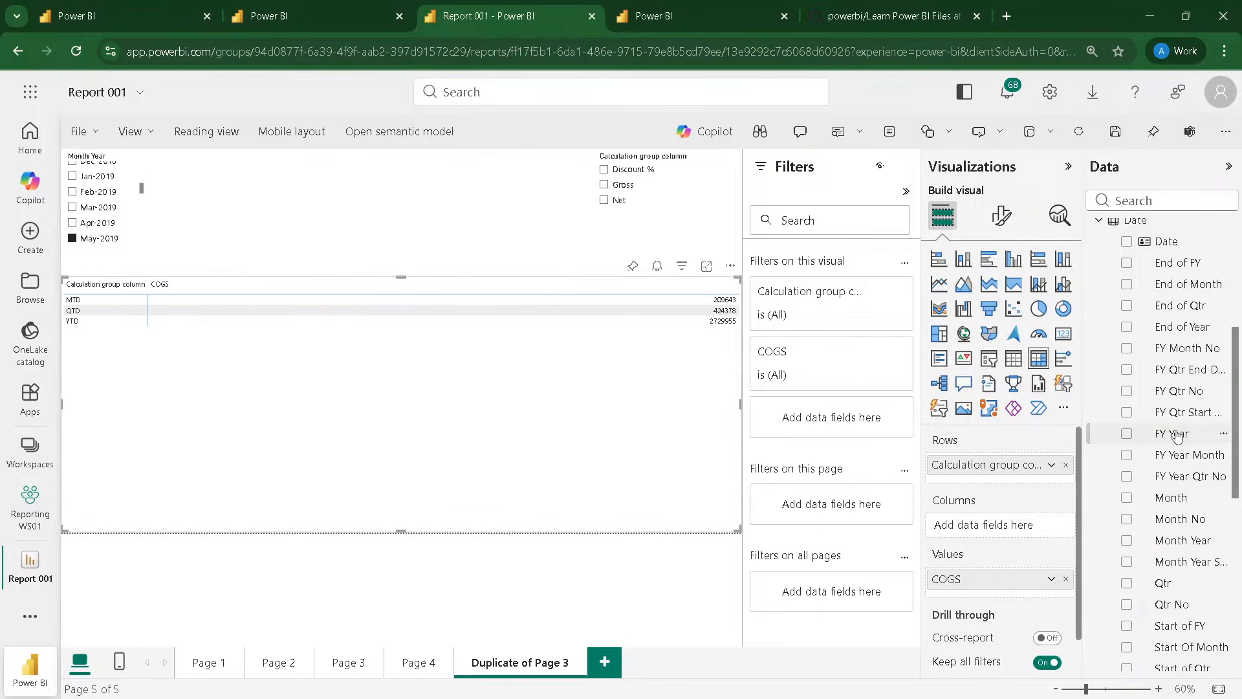
Step: Try the Measure Set calculation group column in the matrix columns and take it out again
scroll(1159, 348, up, 5)
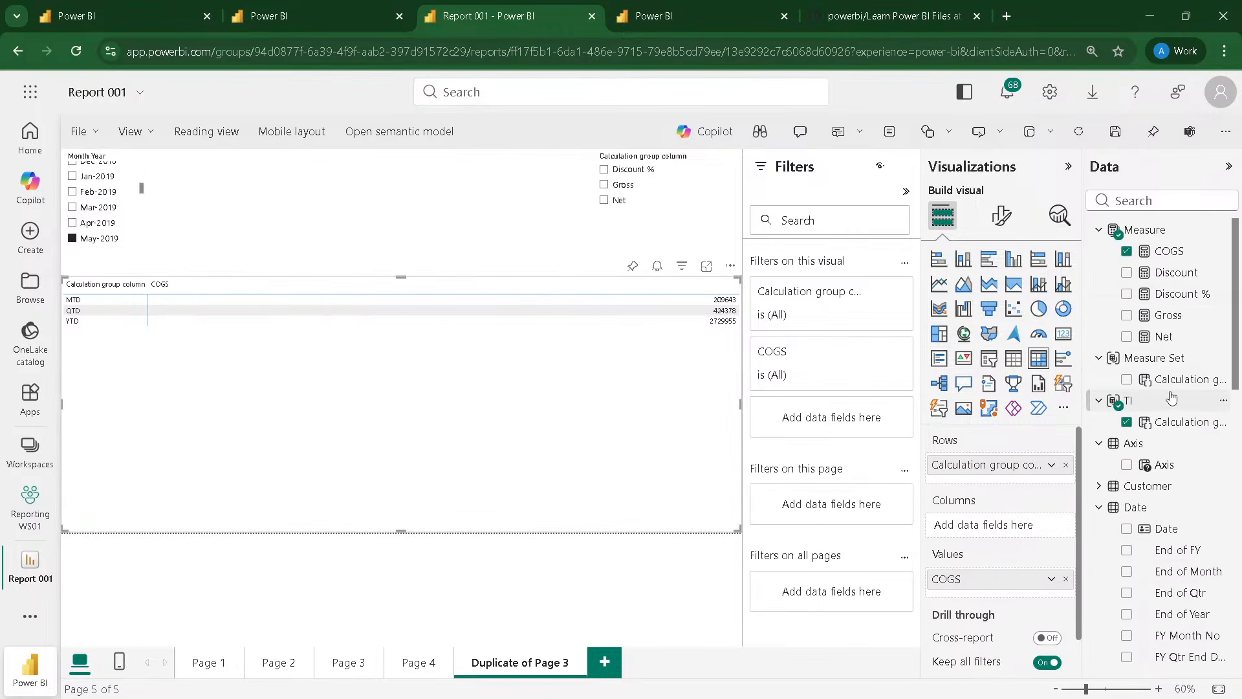
drag(1171, 386, 1007, 527)
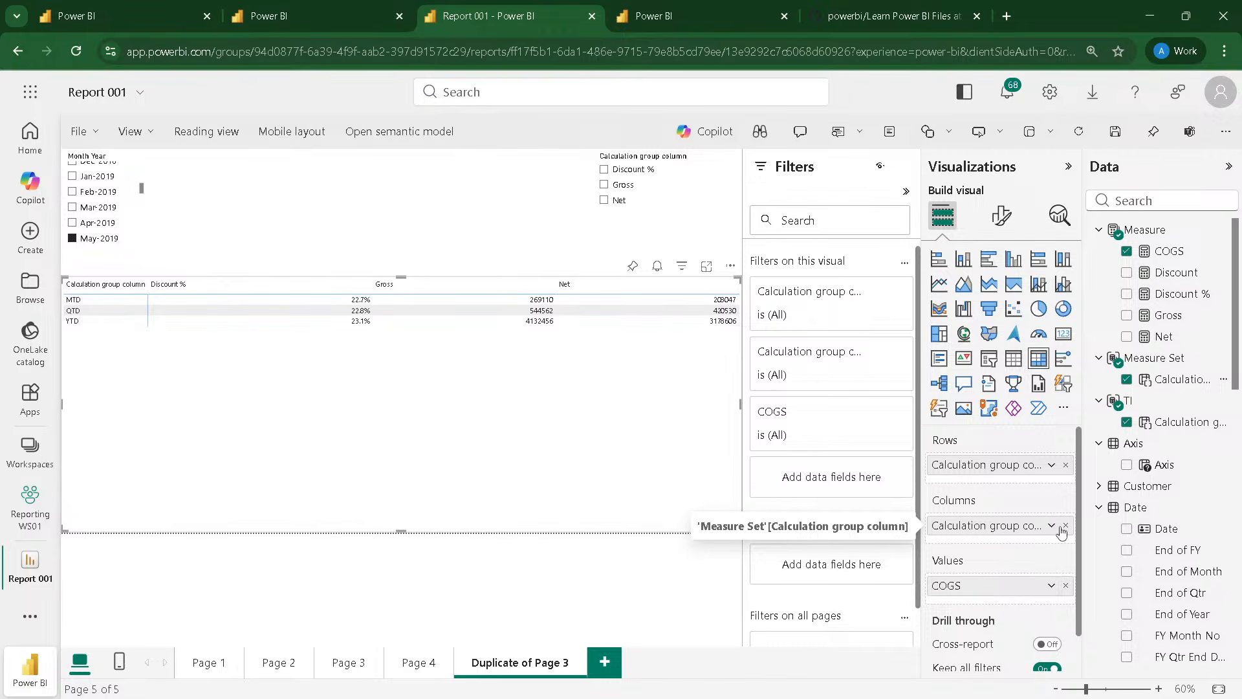
click(1065, 525)
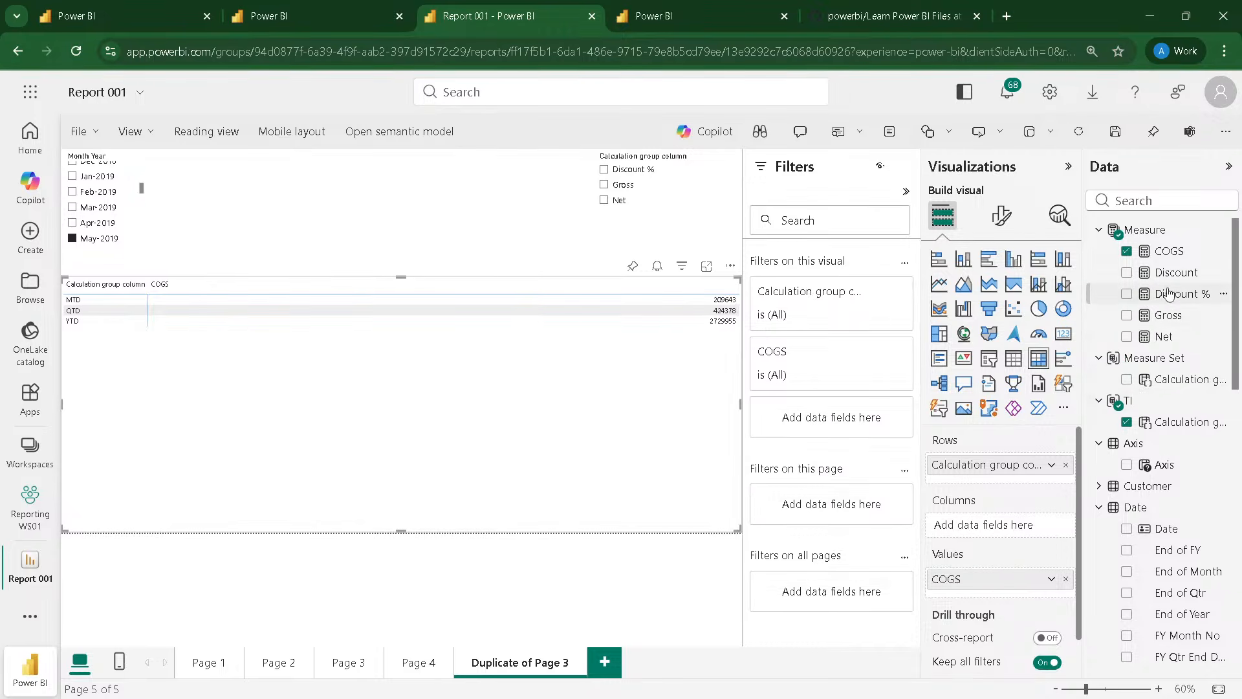
Step: Add the Discount, Discount % and Net measures to the matrix values alongside COGS
drag(1168, 295, 1014, 585)
drag(1174, 273, 1012, 590)
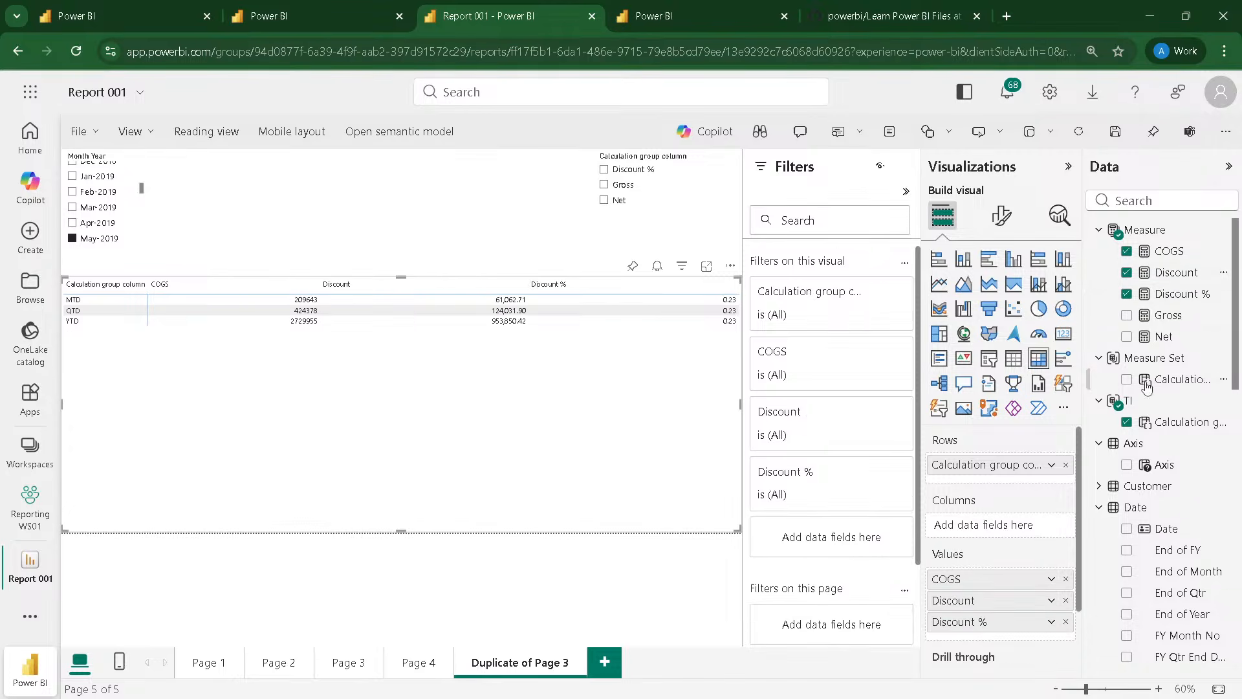
drag(1145, 337, 993, 608)
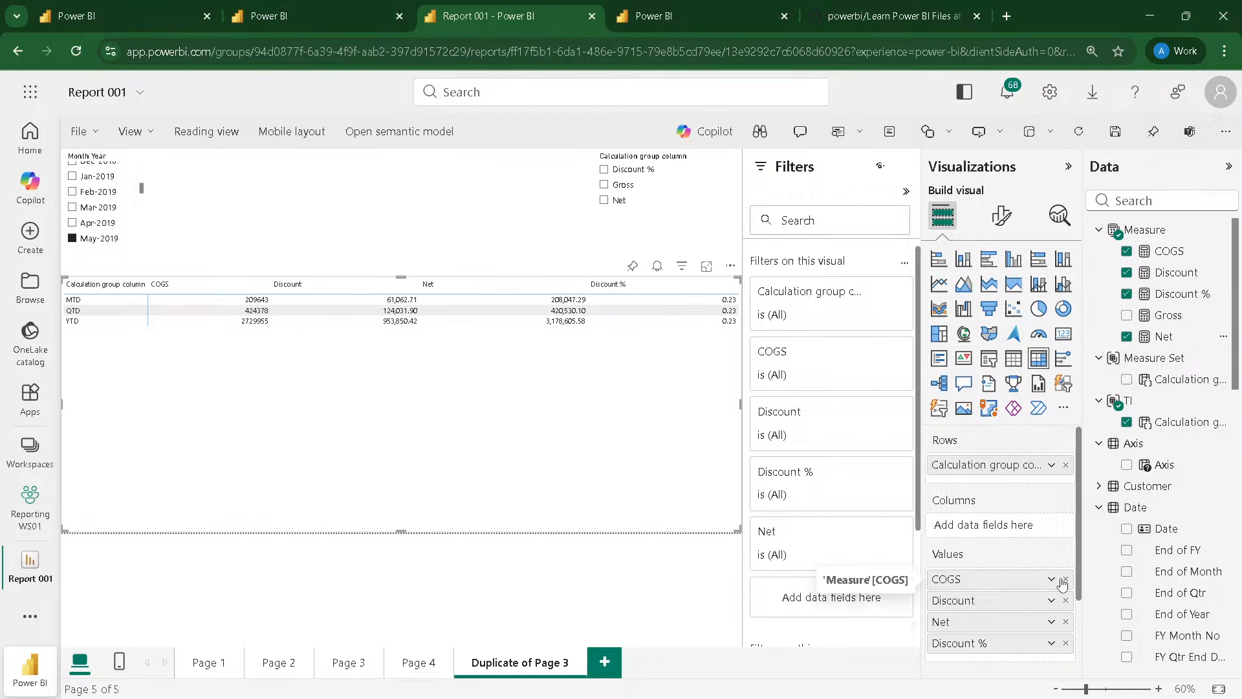
Step: Remove Discount, Net and Discount % from the matrix values and place the Measure Set calculation group column in its columns
click(1065, 600)
click(1065, 600)
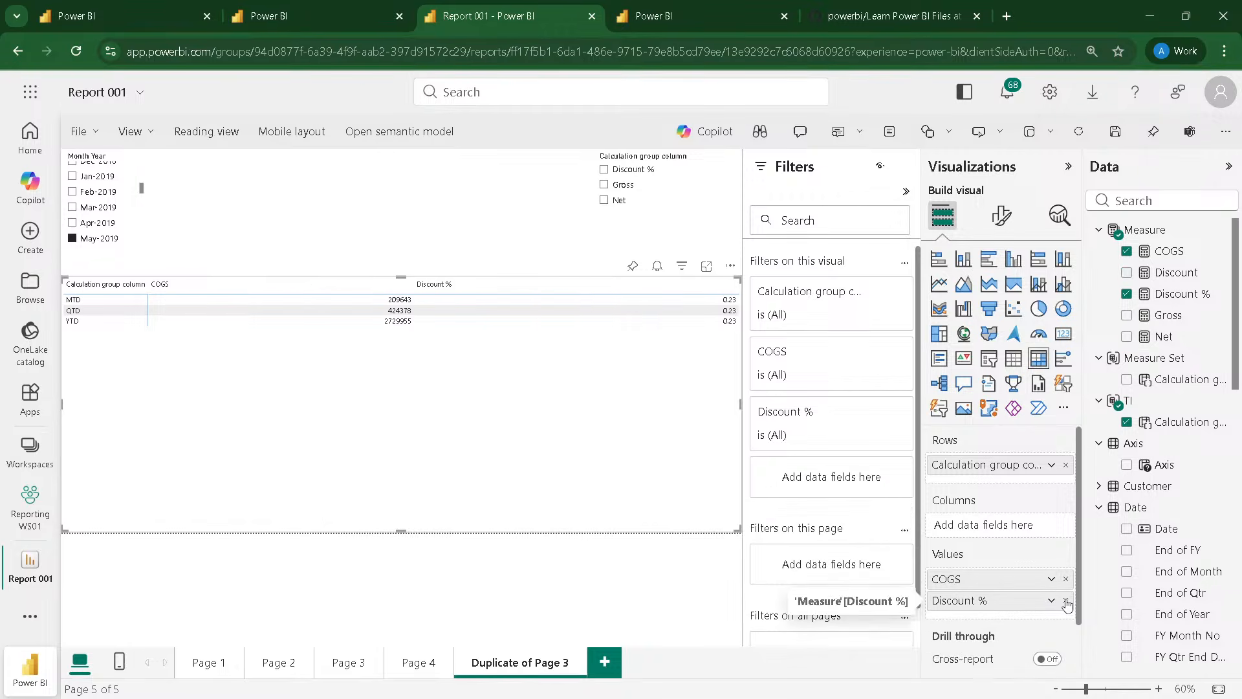
click(1065, 600)
drag(1182, 379, 1016, 524)
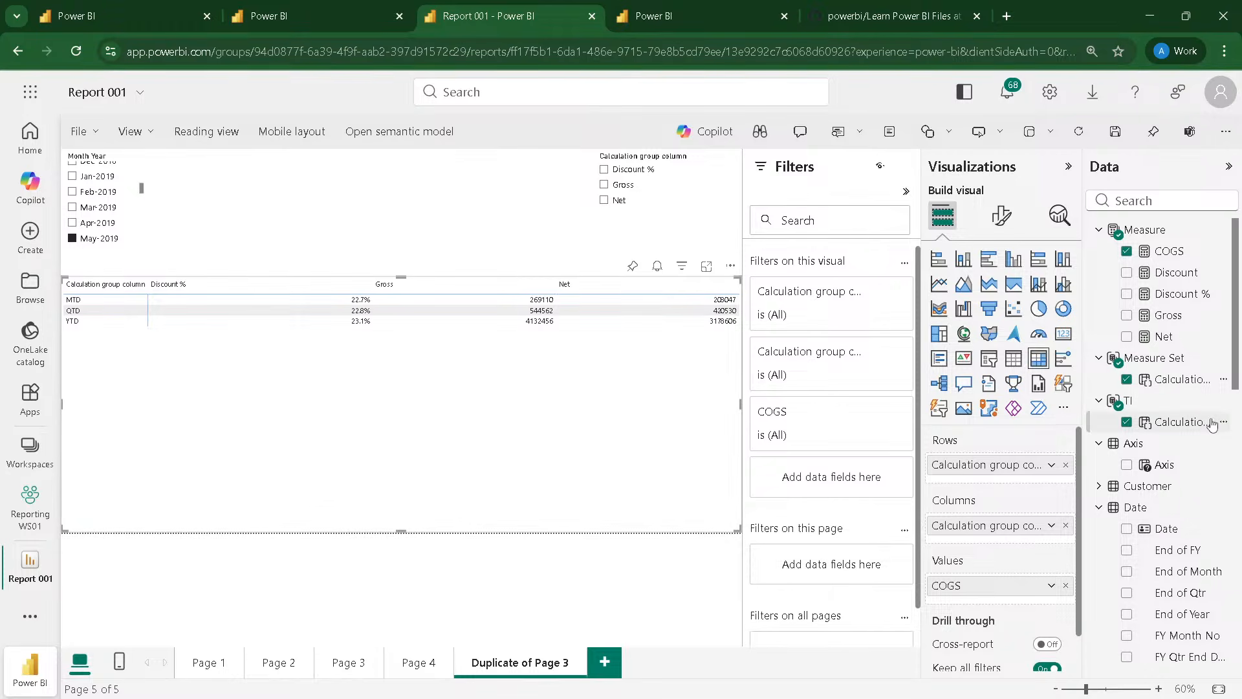
Step: Create a slicer from the TI calculation group column above the matrix, narrow it and select MTD
drag(1182, 421, 469, 219)
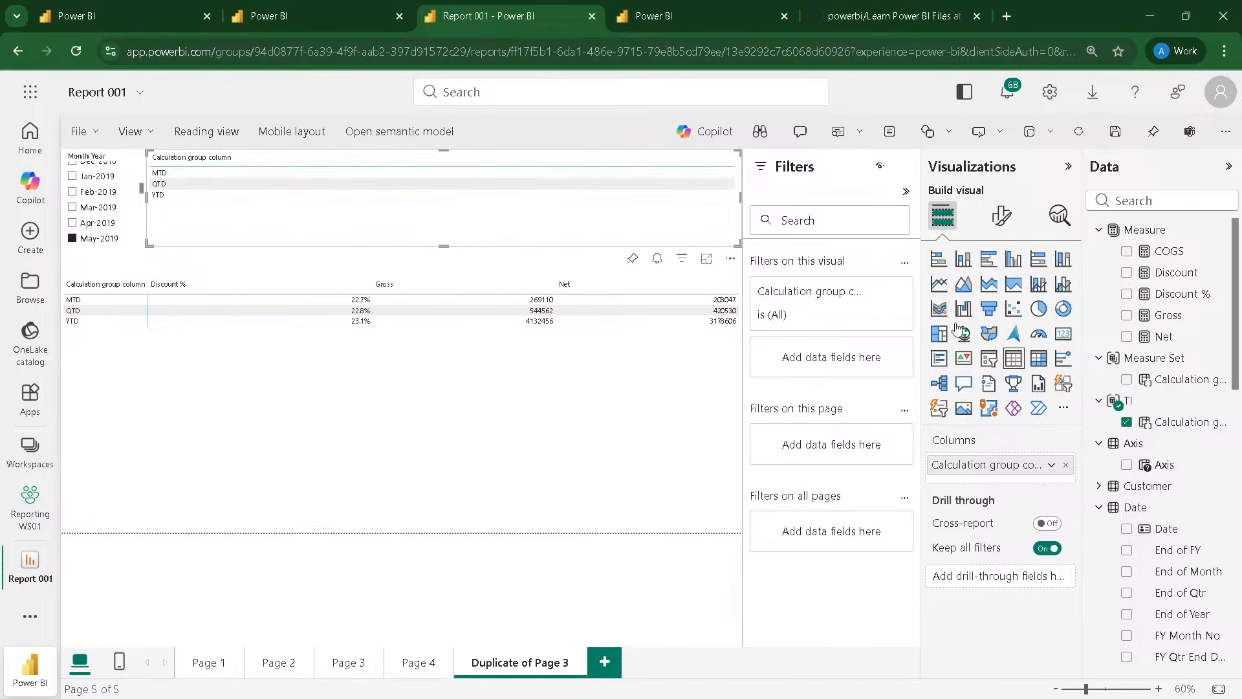
click(988, 357)
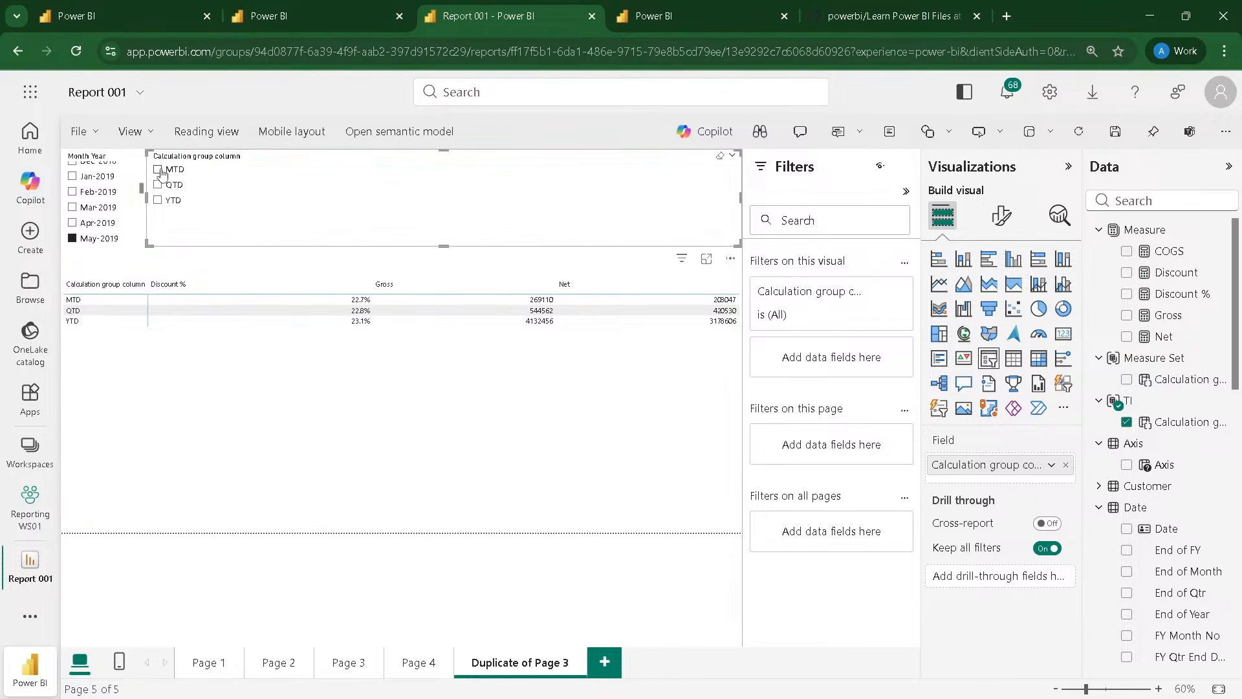
click(157, 169)
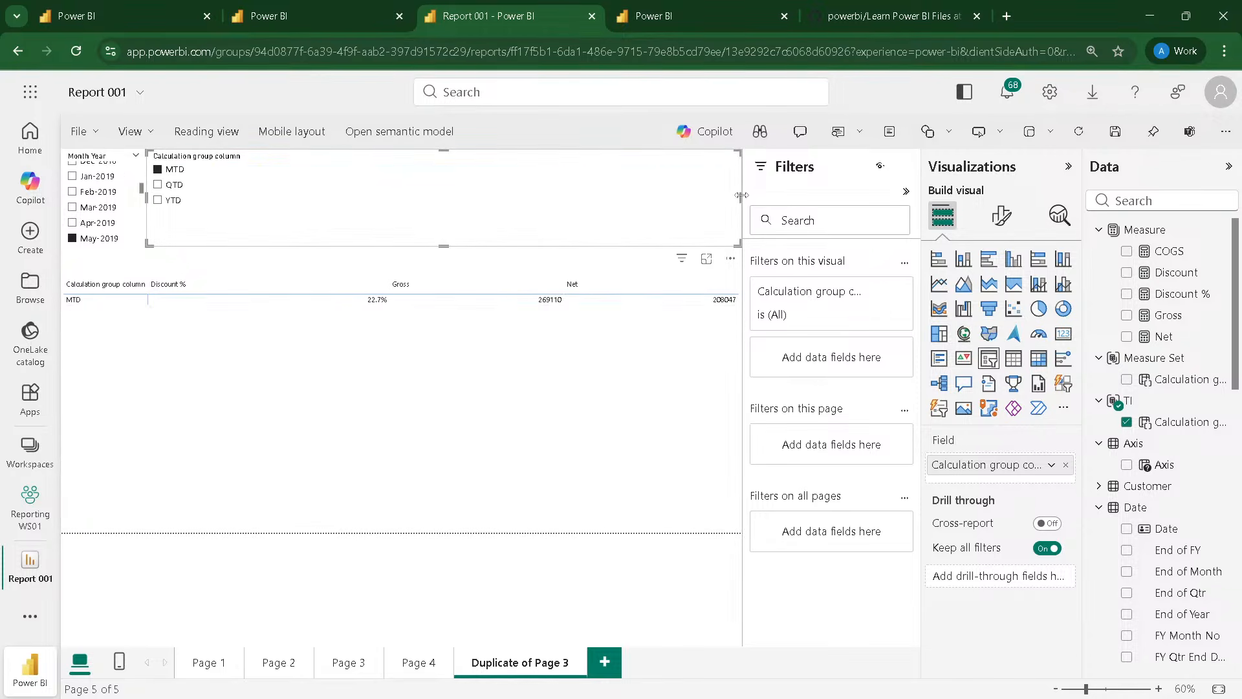
drag(743, 194, 281, 198)
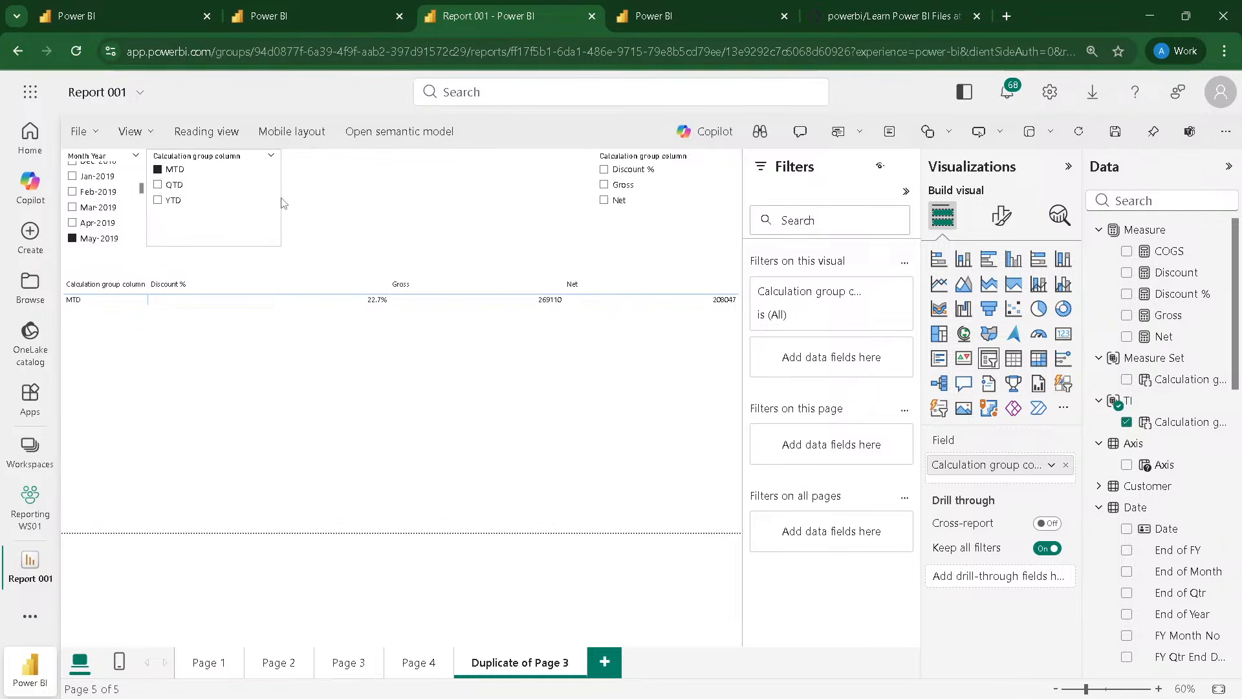
Step: Select Net in the Measure Set slicer and reduce the slicer's height so it ends above the matrix
click(604, 199)
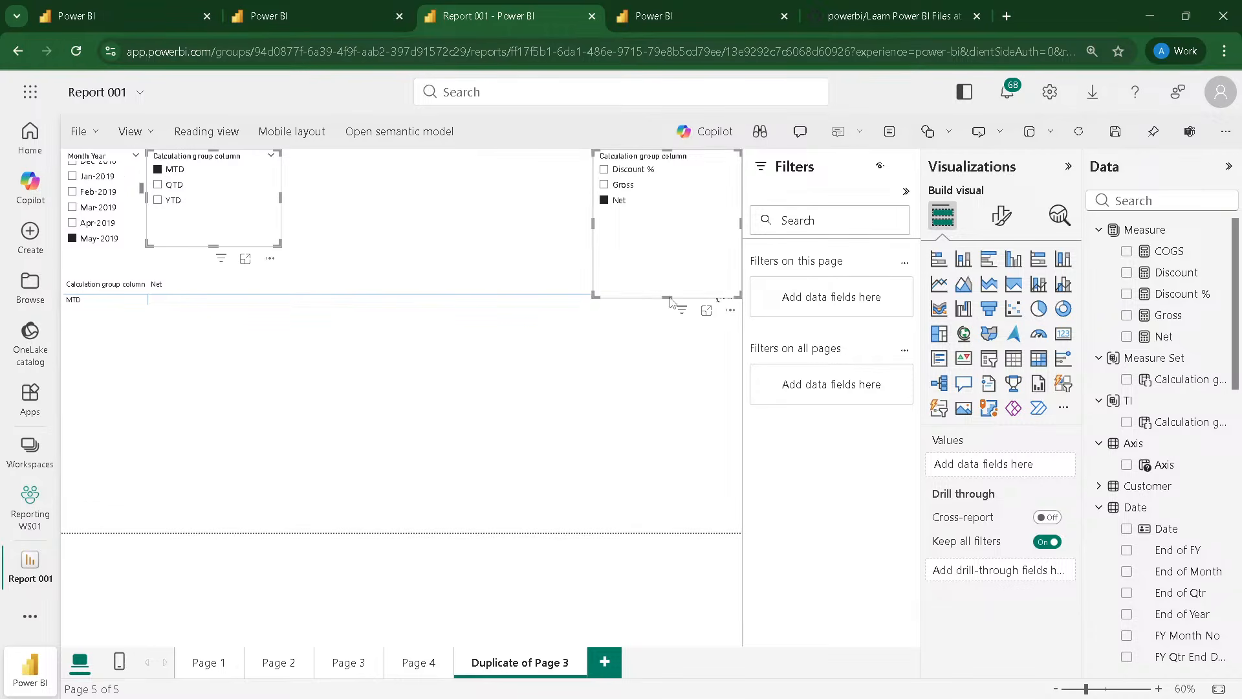
drag(666, 296, 657, 269)
click(656, 270)
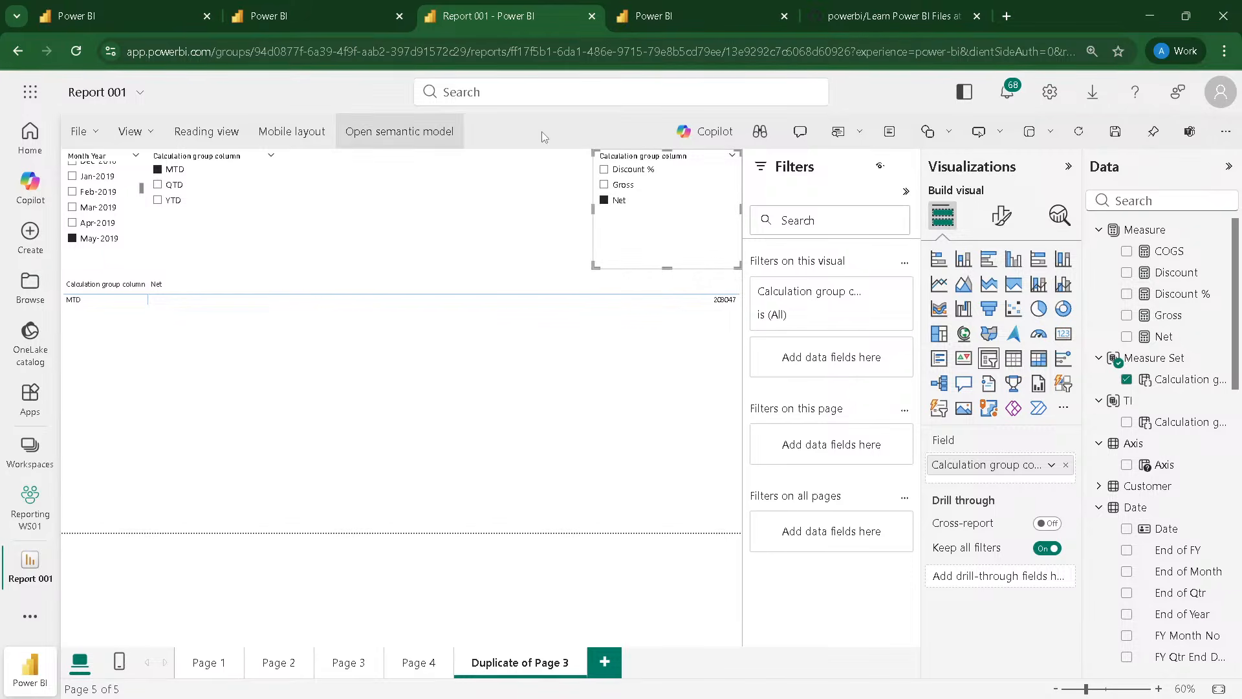
Step: Clear the Net selection in the Measure Set slicer and the MTD selection in the TI slicer
click(603, 200)
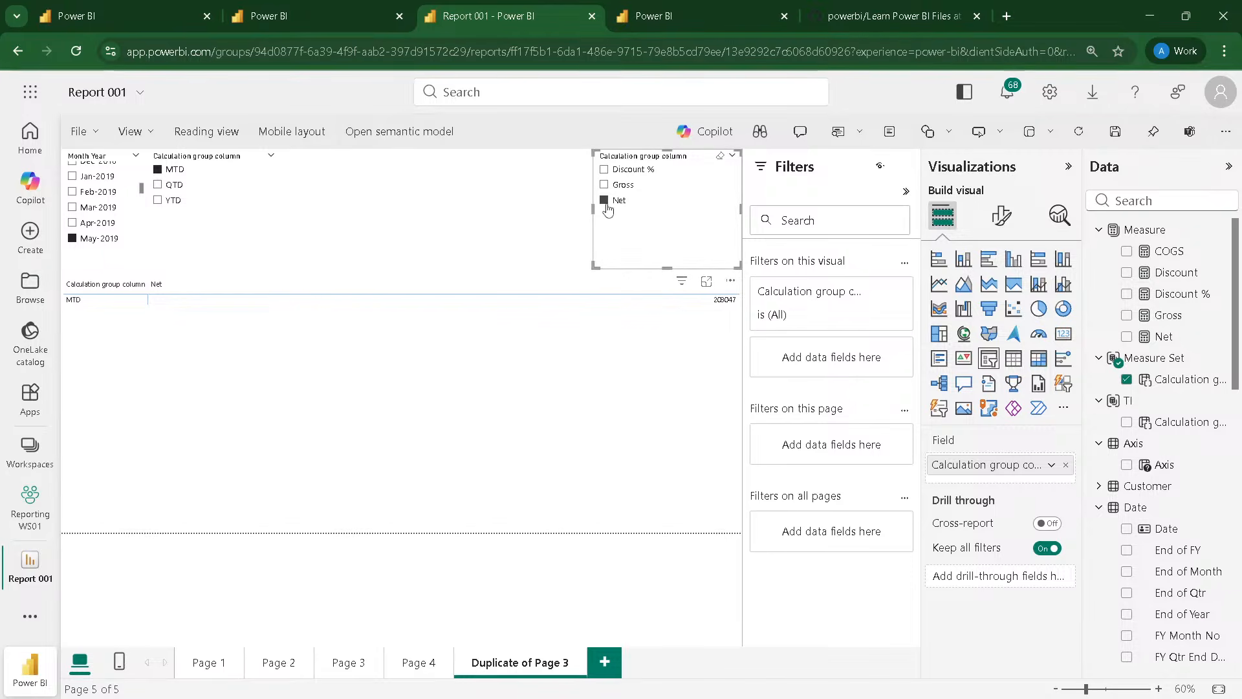
click(165, 172)
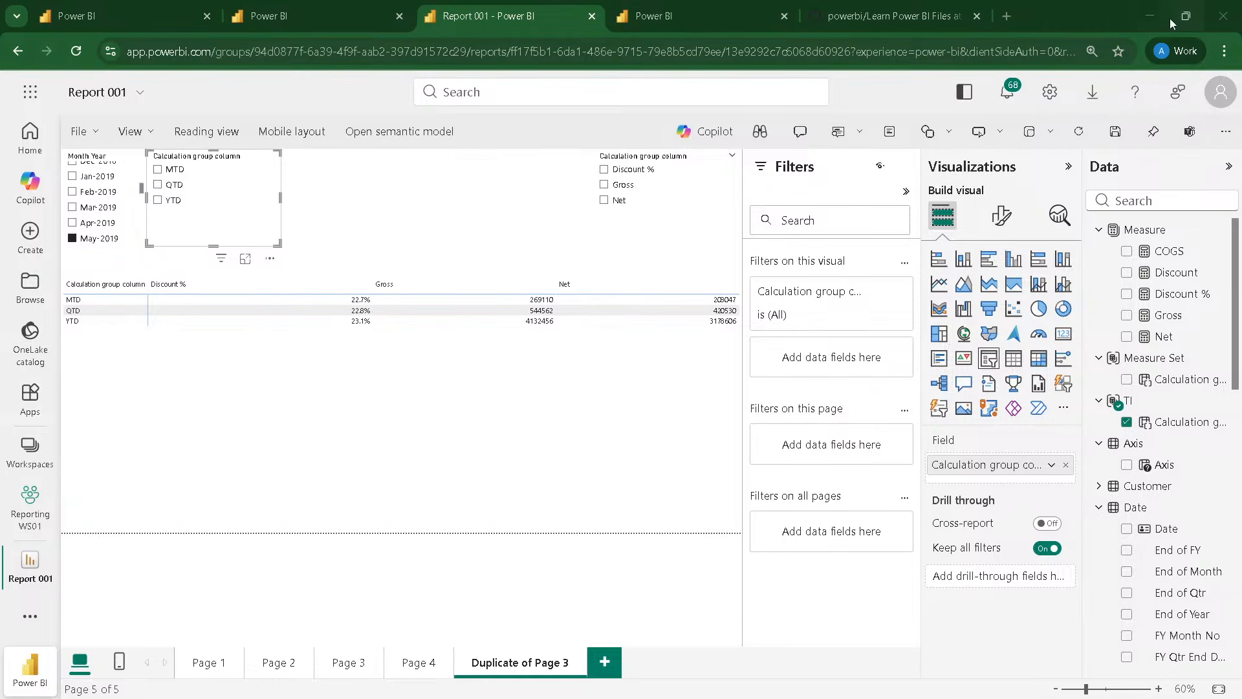
Step: Switch to GitHub, return to the main page of the powerbi repository and look through its folders and files
click(879, 22)
click(17, 51)
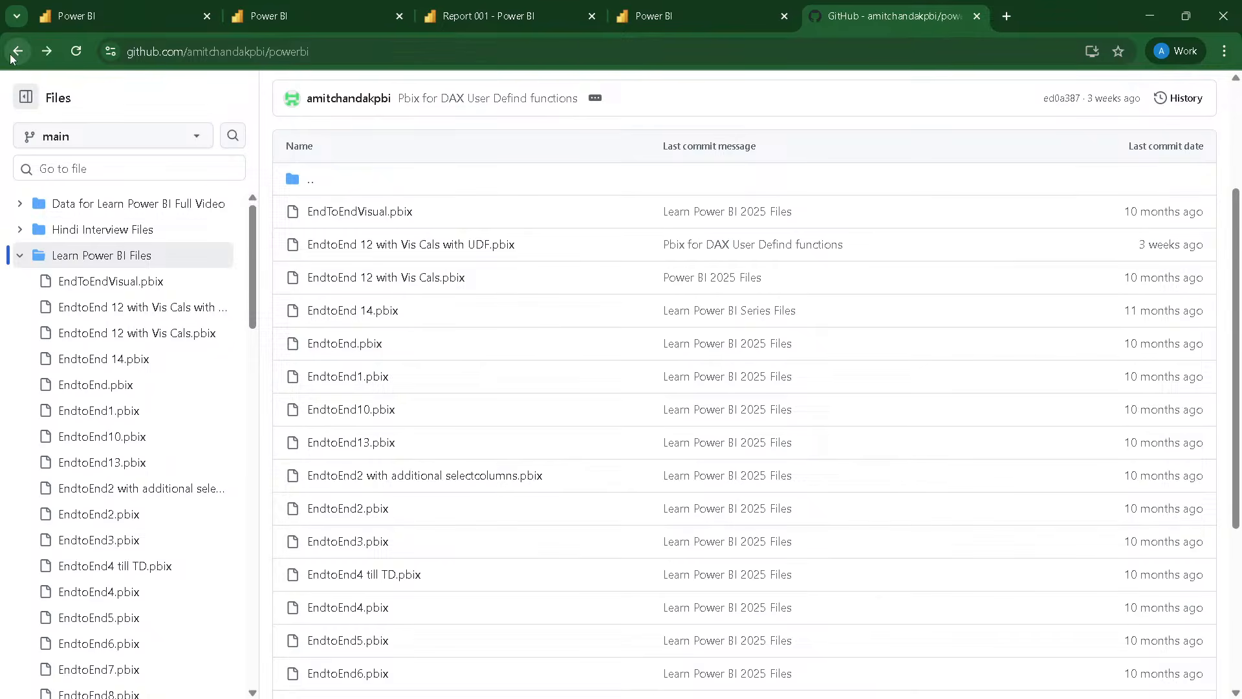
click(381, 51)
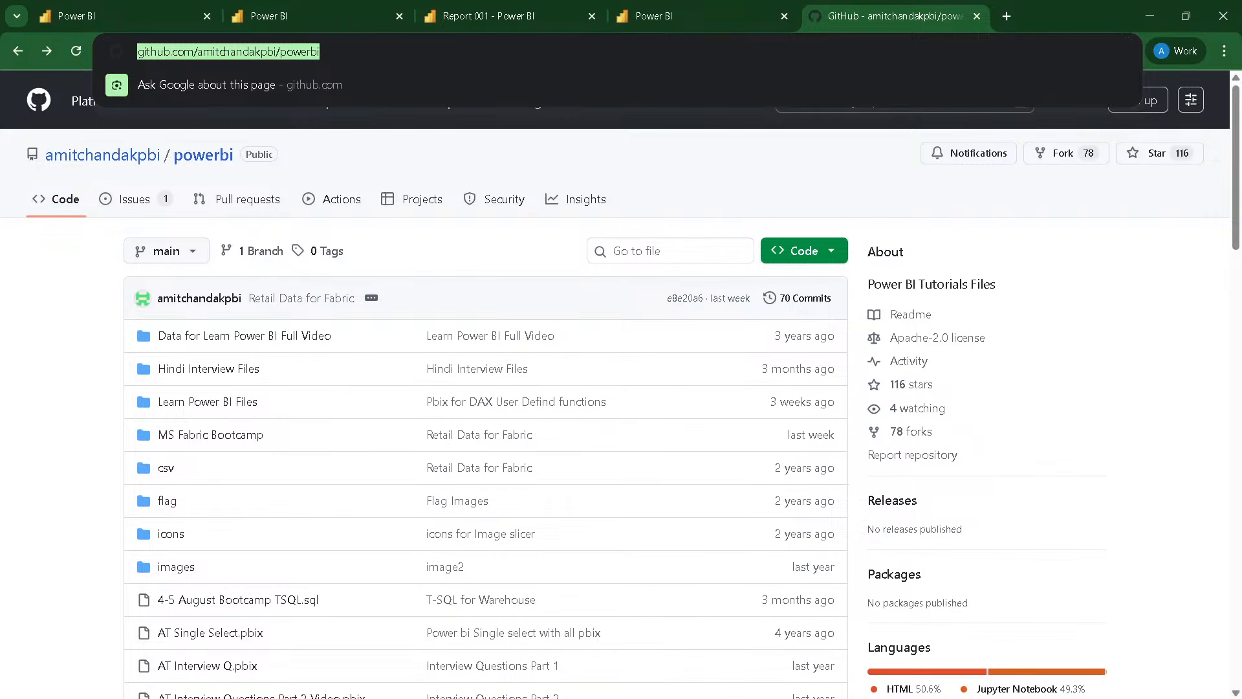
key(alt+Tab)
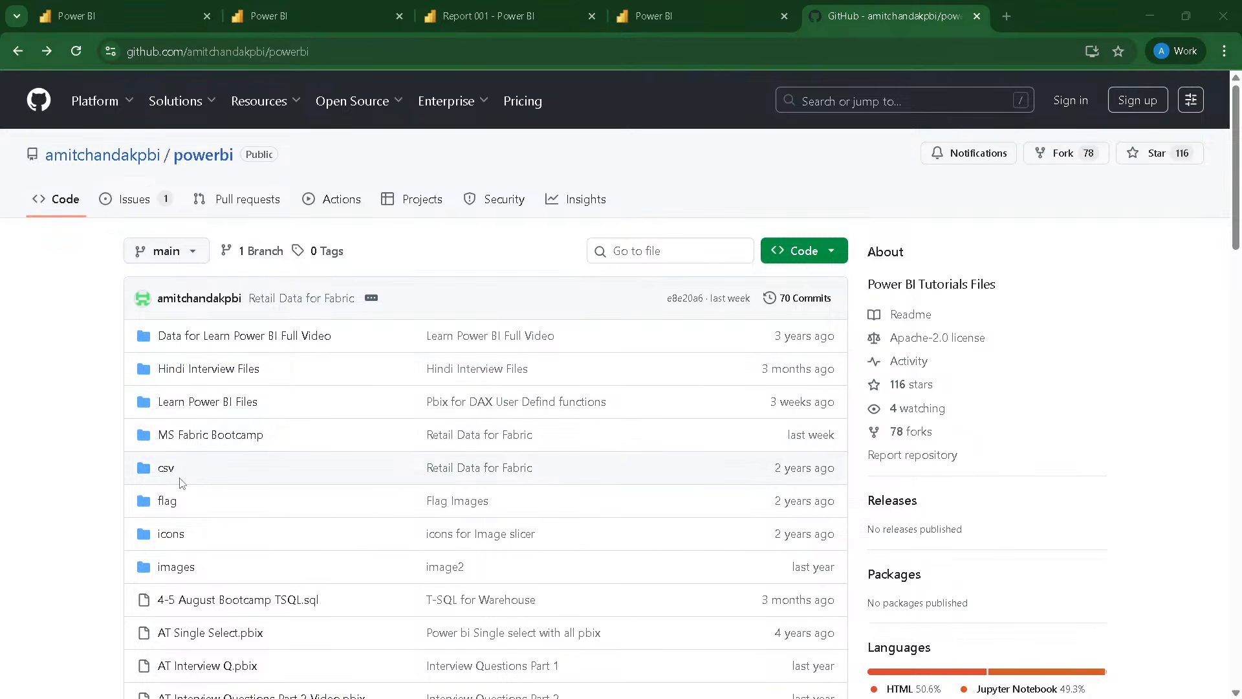
scroll(181, 483, down, 1)
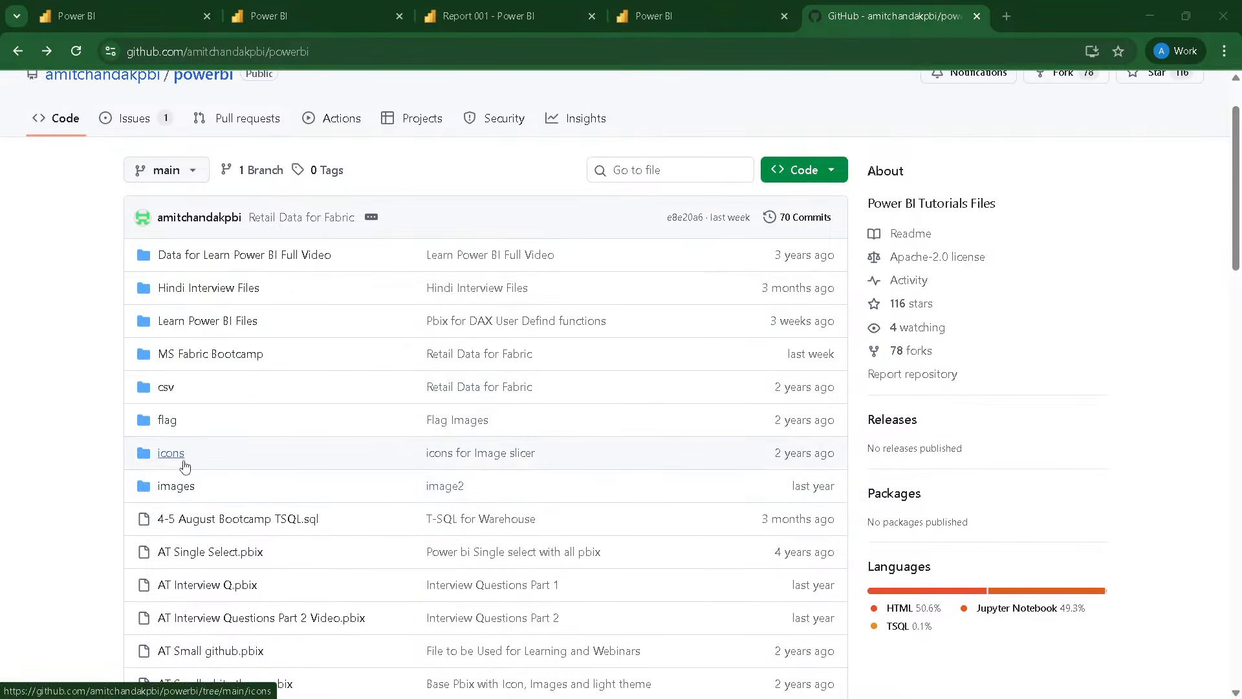